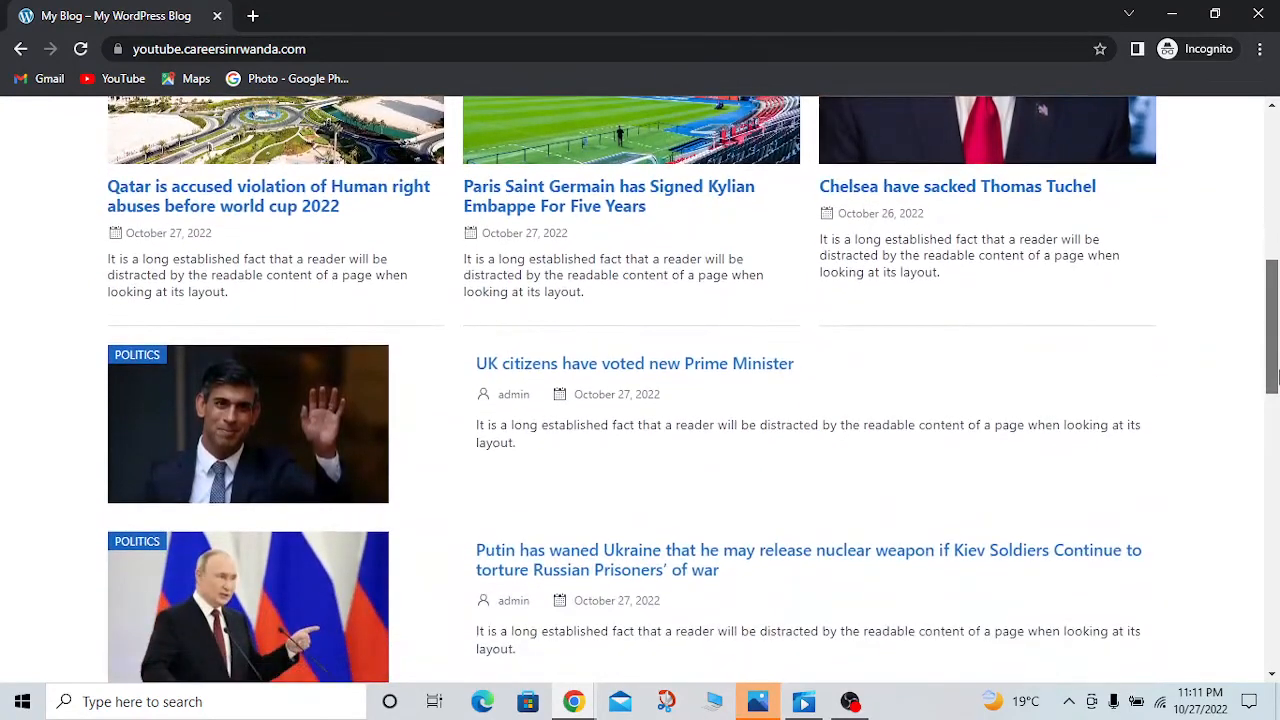
Step: Scroll through the finished 'My Blog' WordPress homepage
drag(1273, 375, 1276, 195)
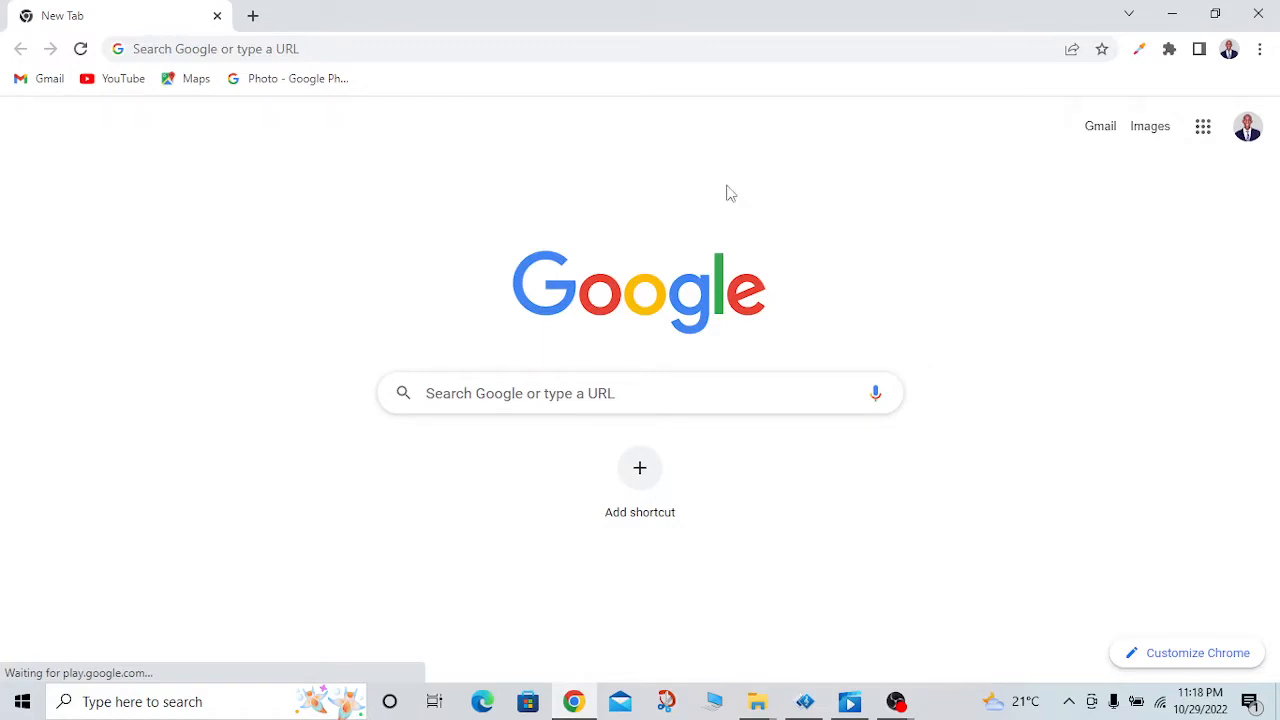
Step: Go to the HostGator website from the Chrome address bar
click(624, 46)
text(hostgator.com)
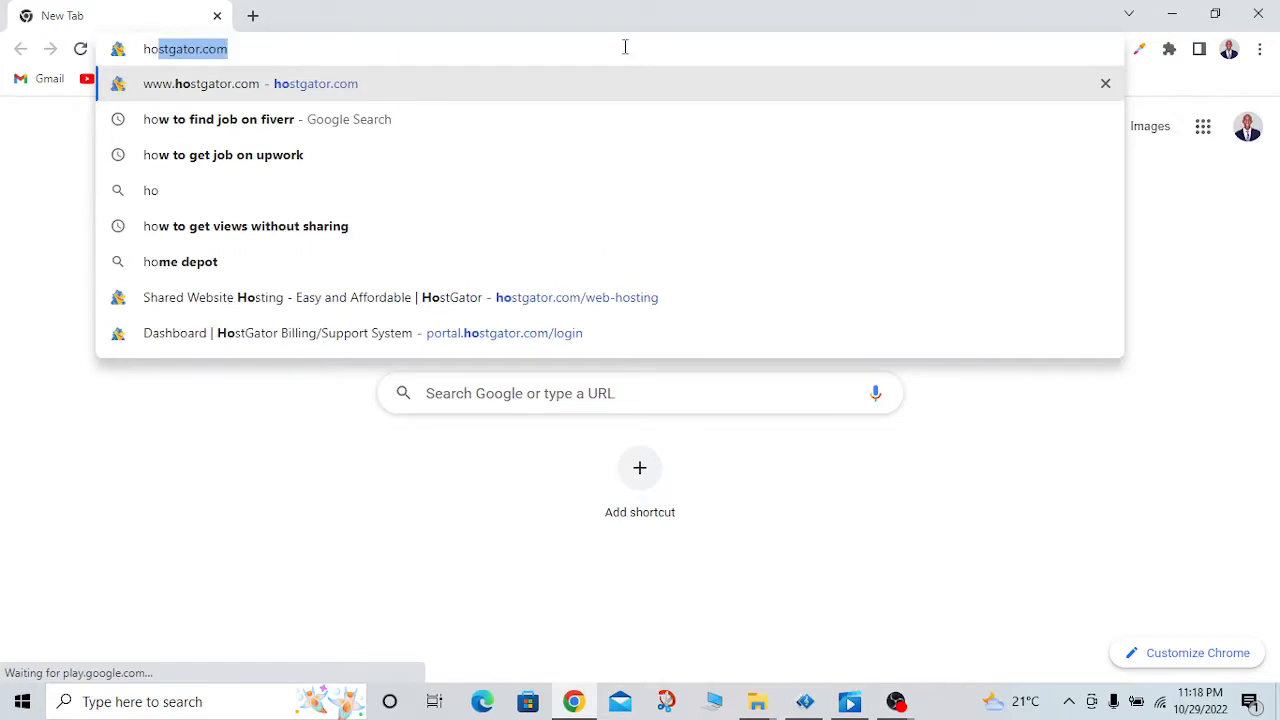
key(Return)
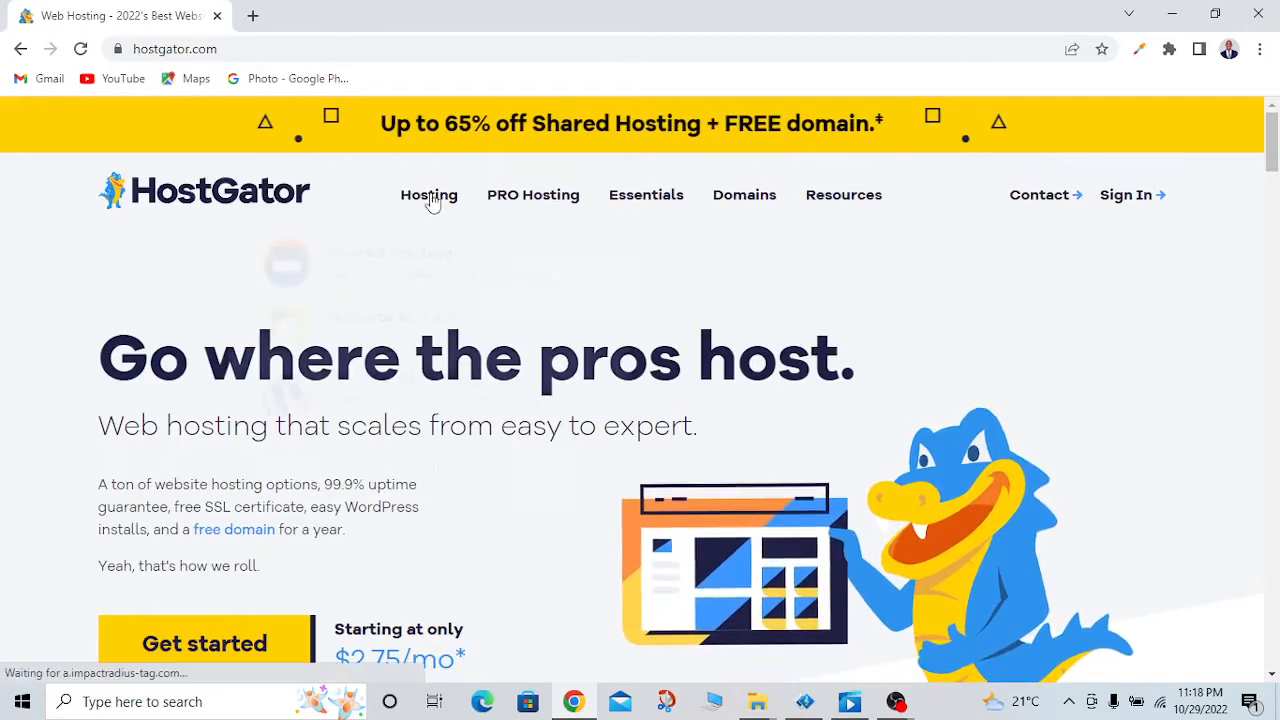
Step: Open Shared Hosting and buy the Hatchling plan at $2.75/mo
mouse_move(433, 204)
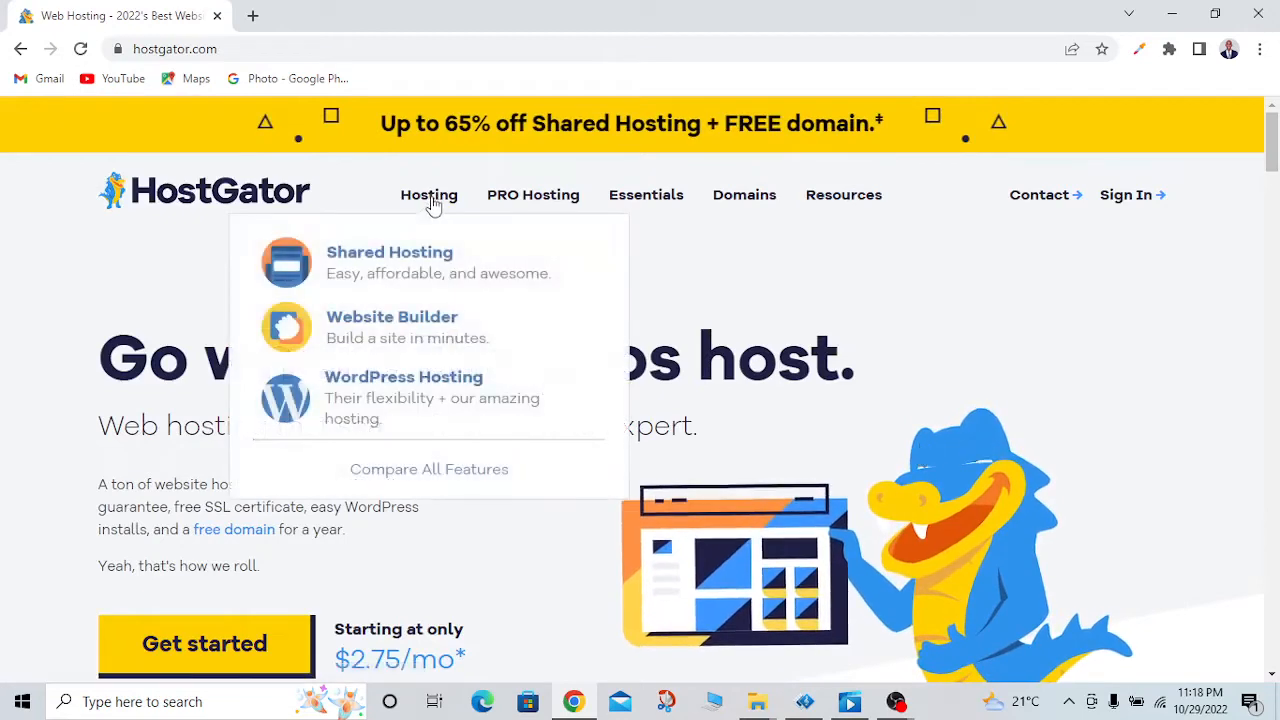
click(418, 270)
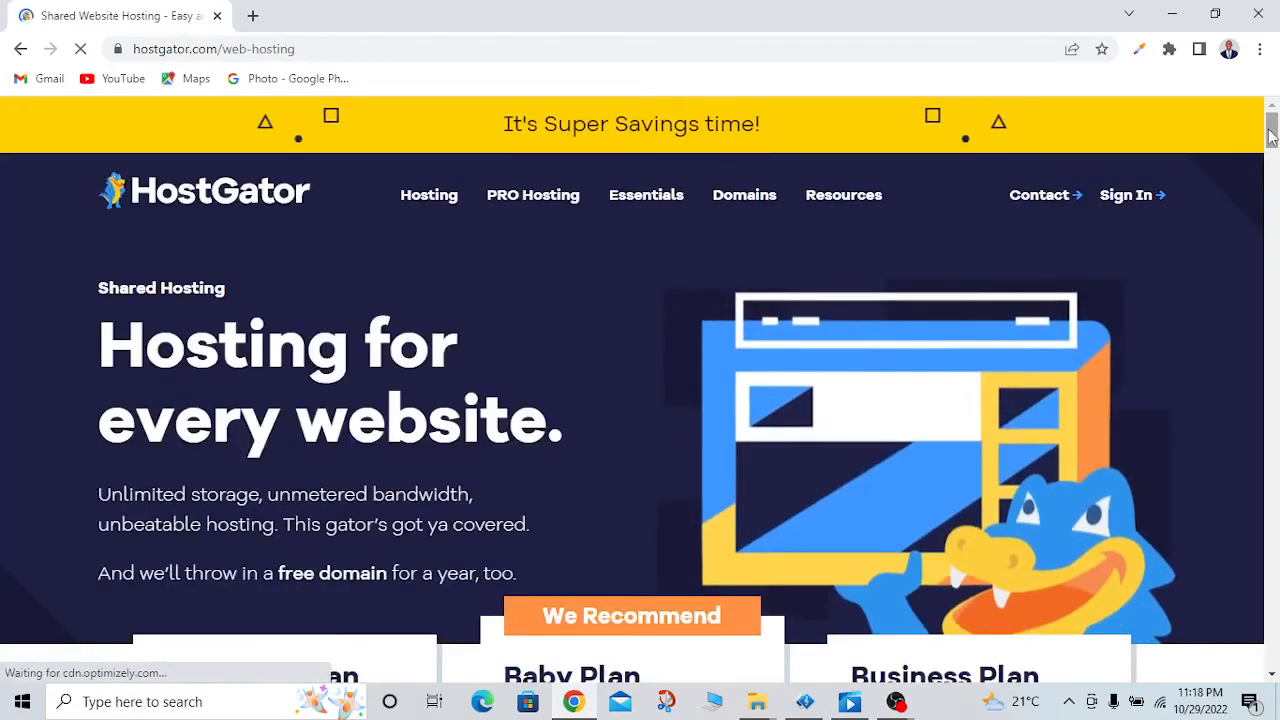
drag(1271, 132, 1272, 165)
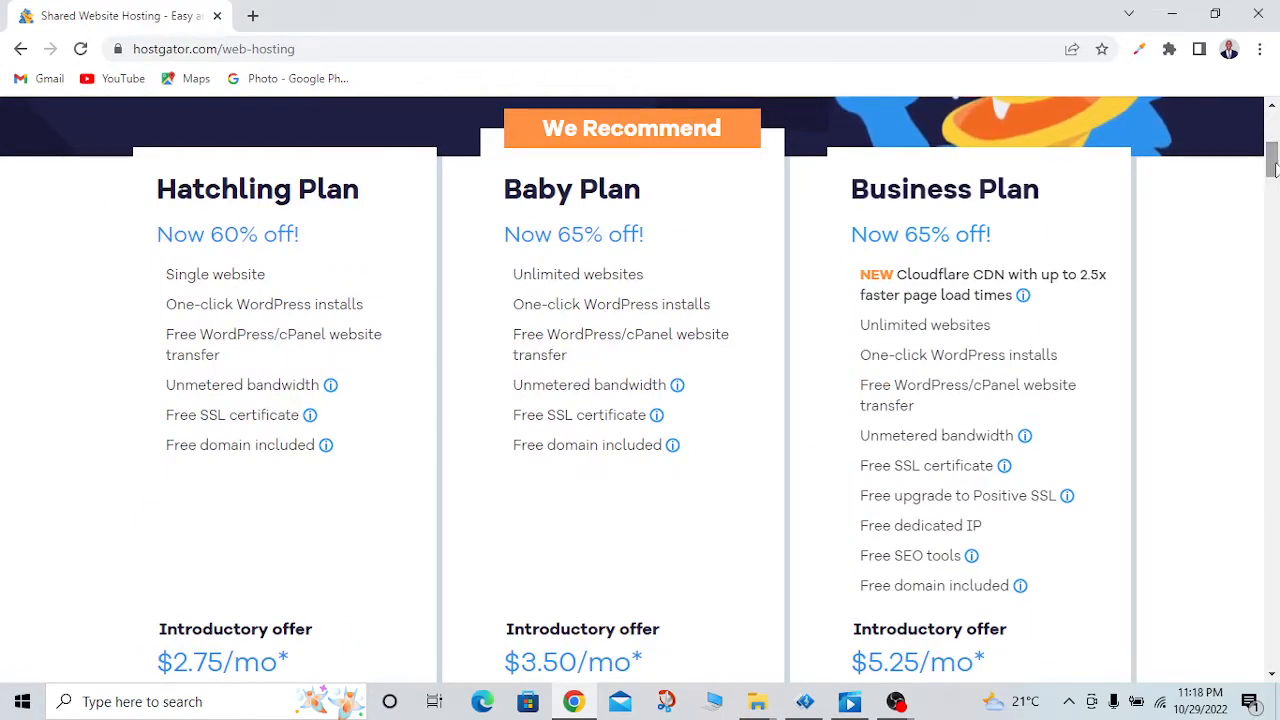
drag(1271, 170, 1271, 180)
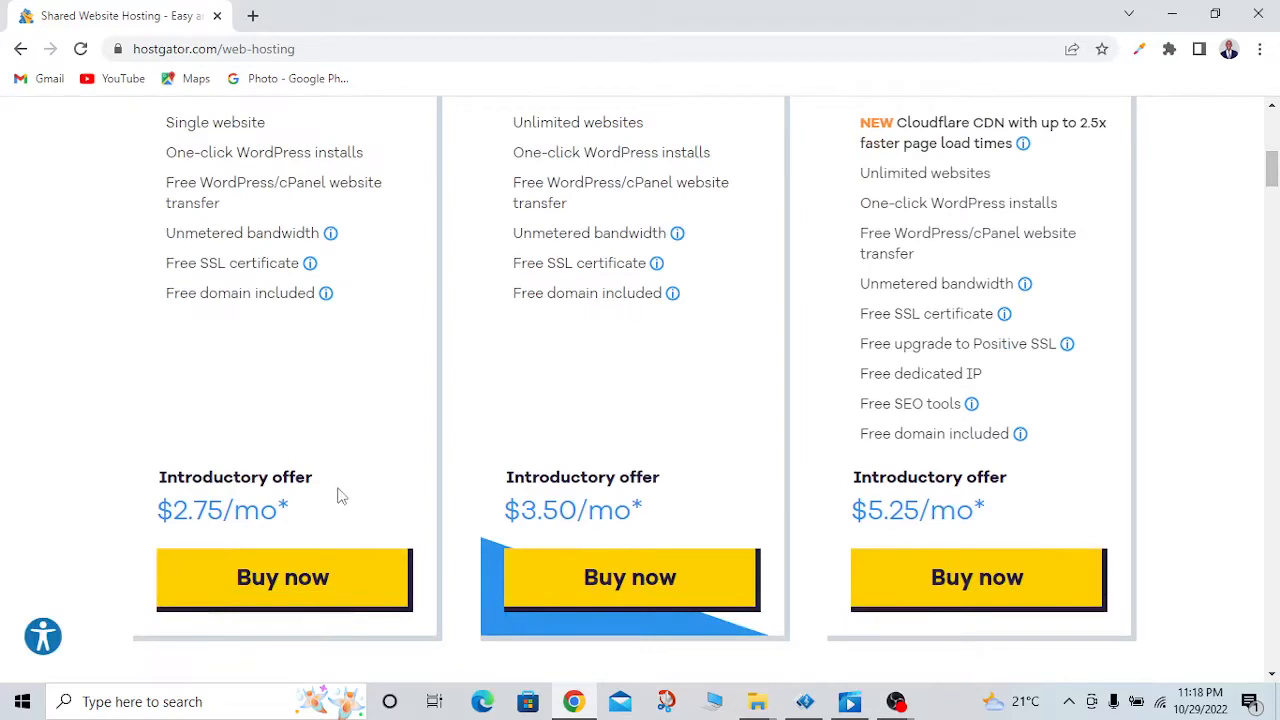
click(326, 580)
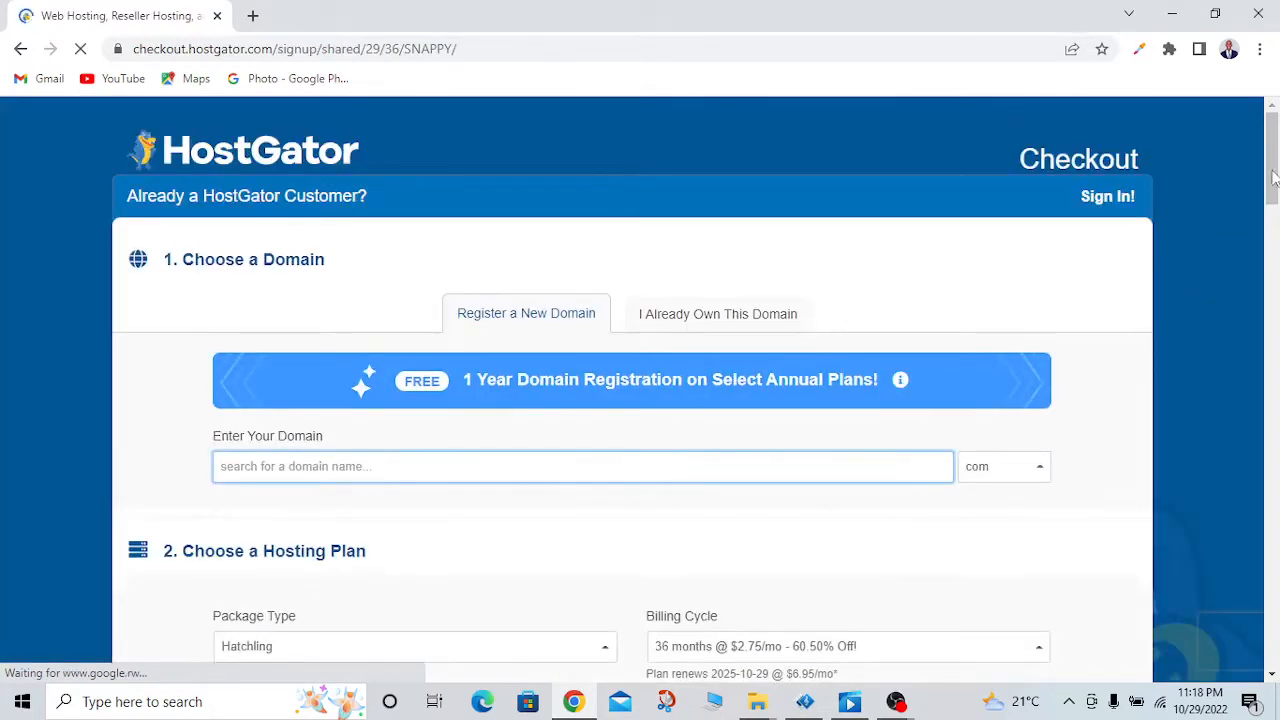
Step: Enter 'dream-career' as the domain name to search
drag(1275, 178, 1275, 203)
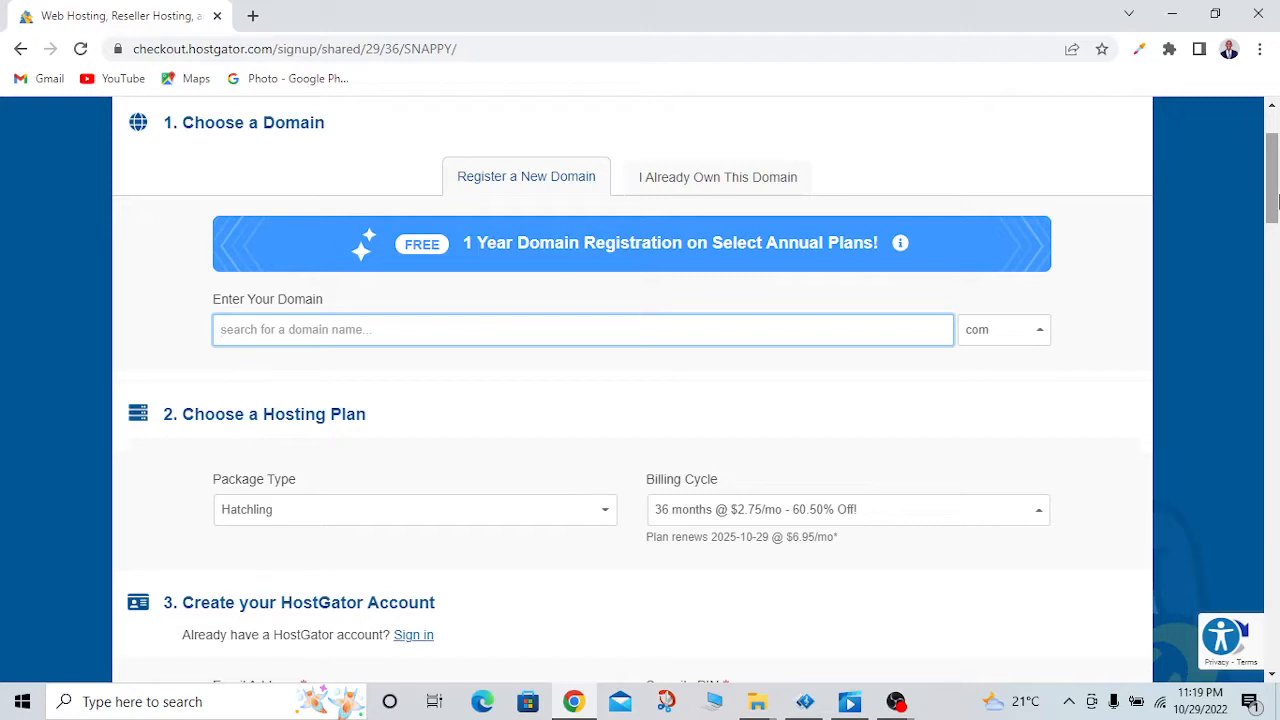
text(dream)
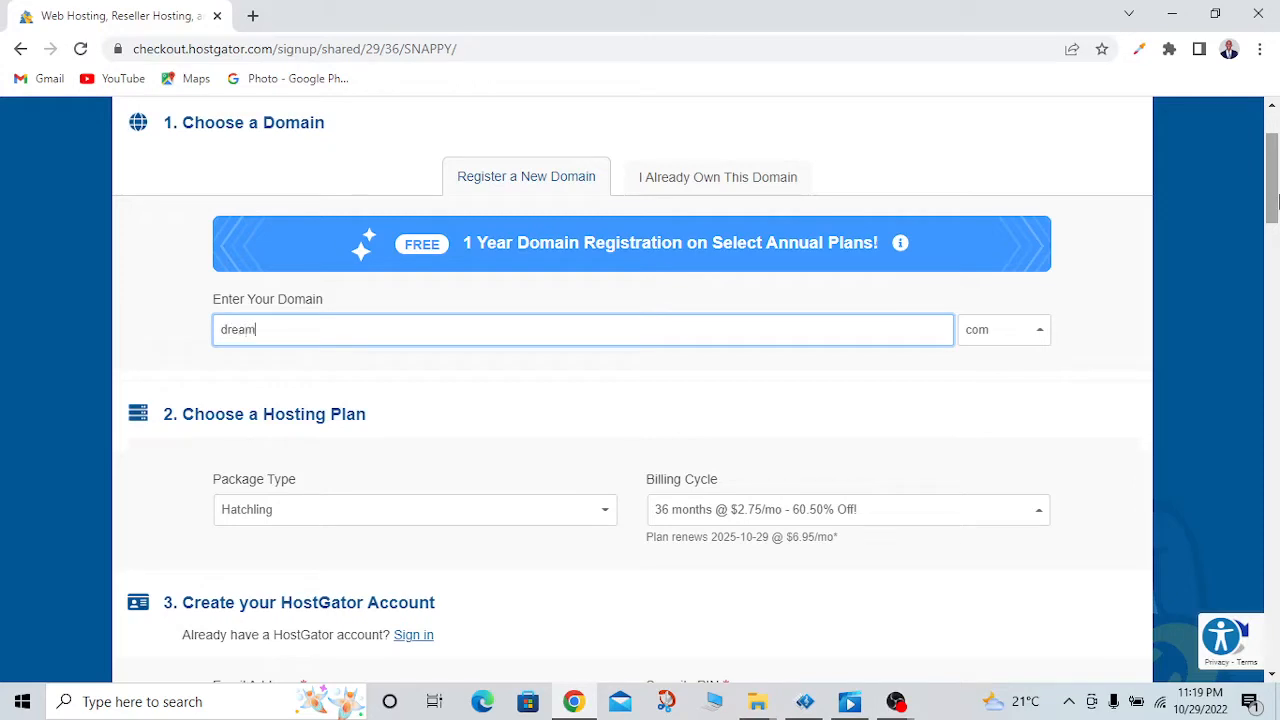
key(Tab)
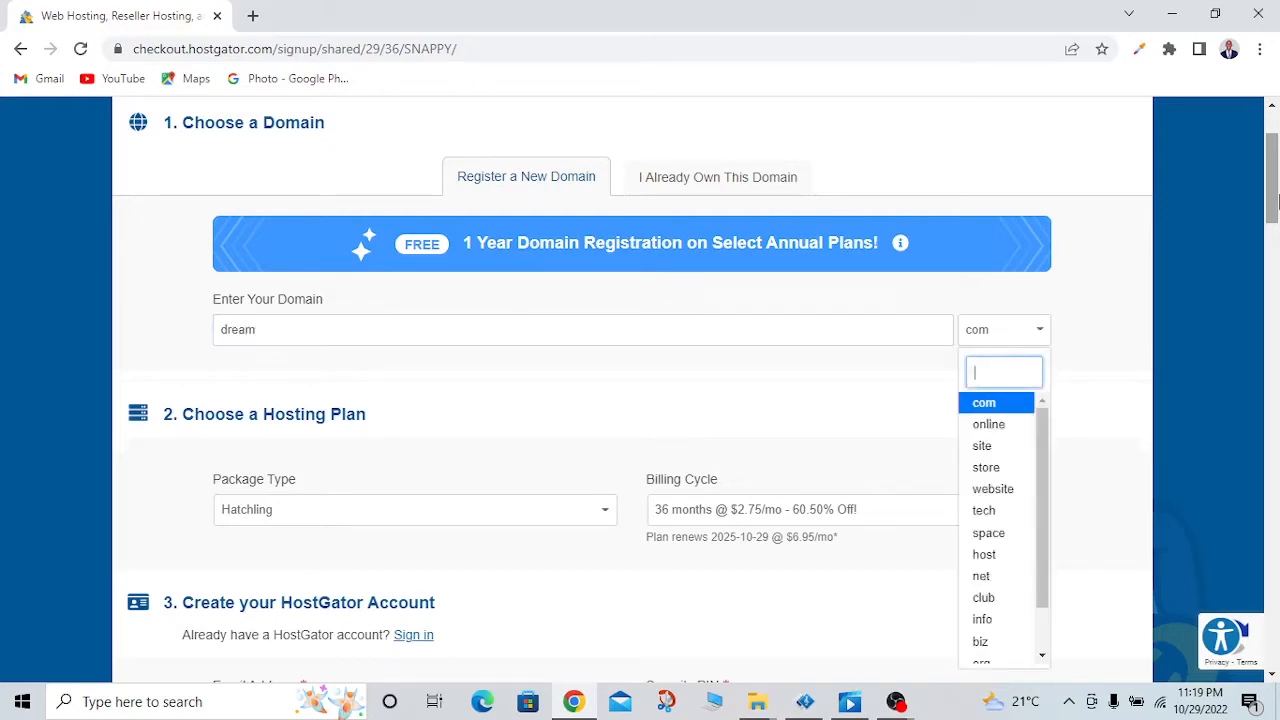
click(313, 334)
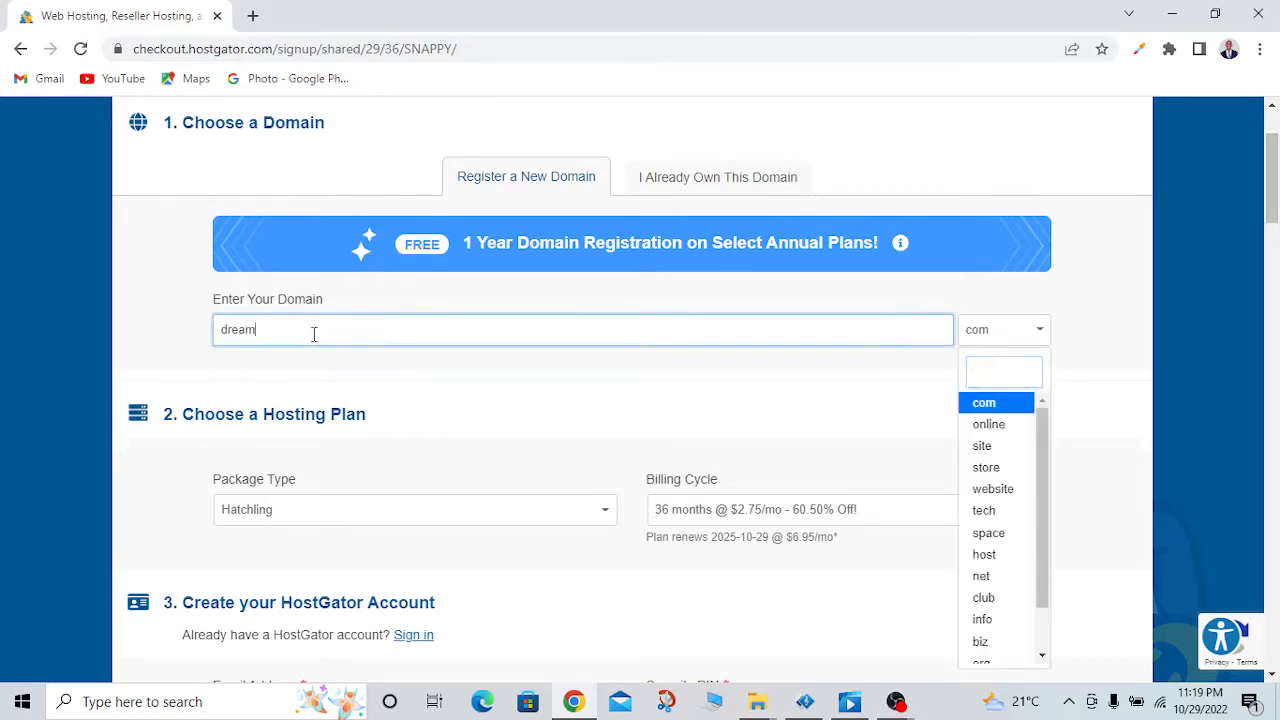
key(Tab)
text(c)
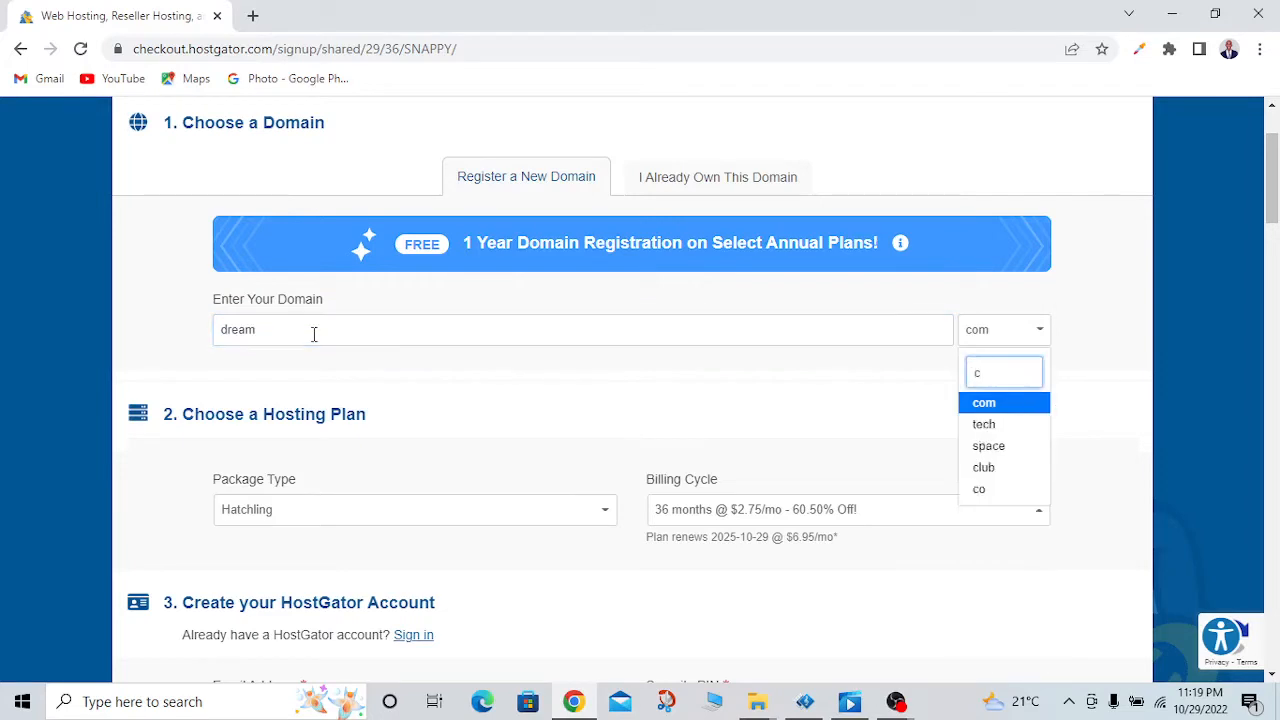
click(313, 334)
text(-)
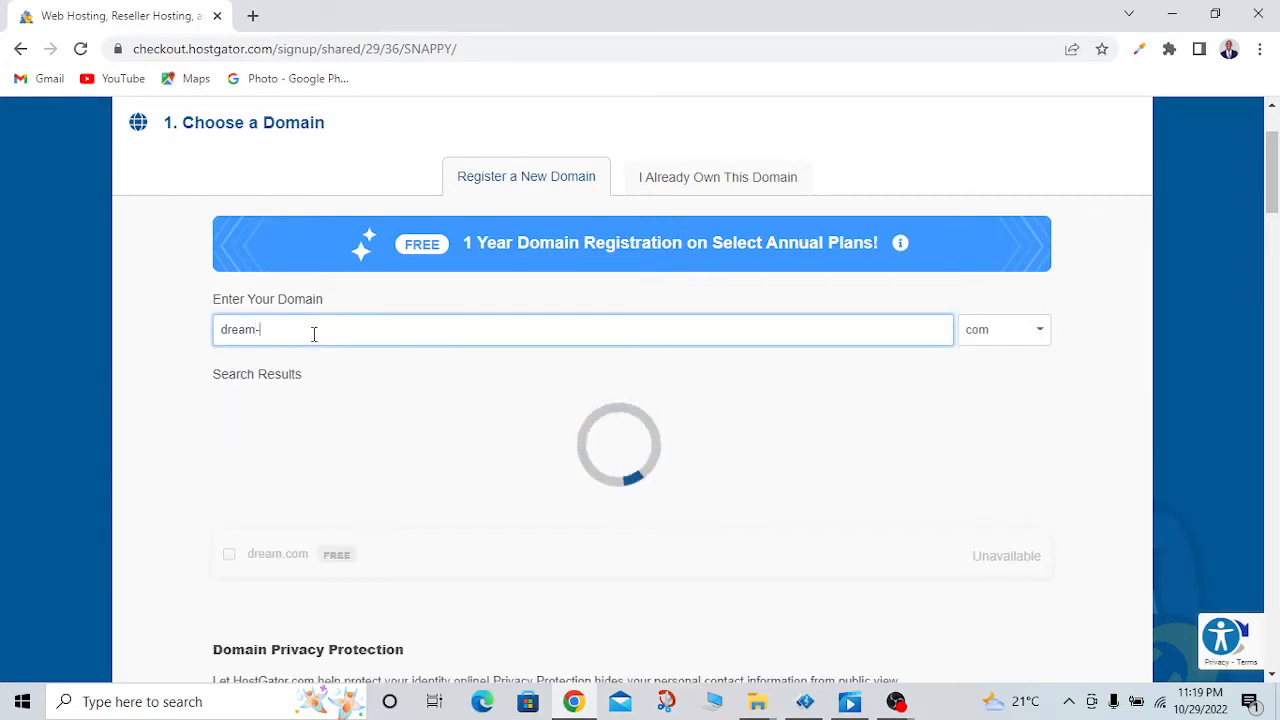
text(ca)
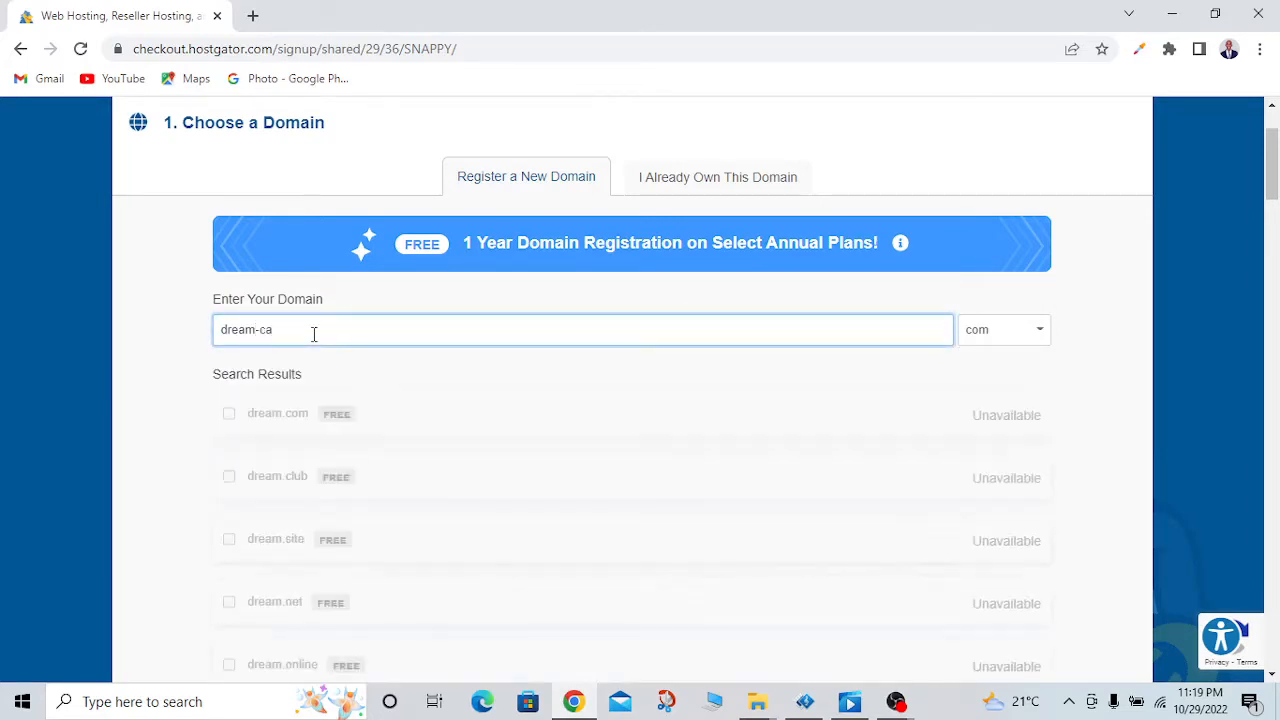
text(reer)
Step: Check dream-career with the .online extension, then clear the domain search box
key(Return)
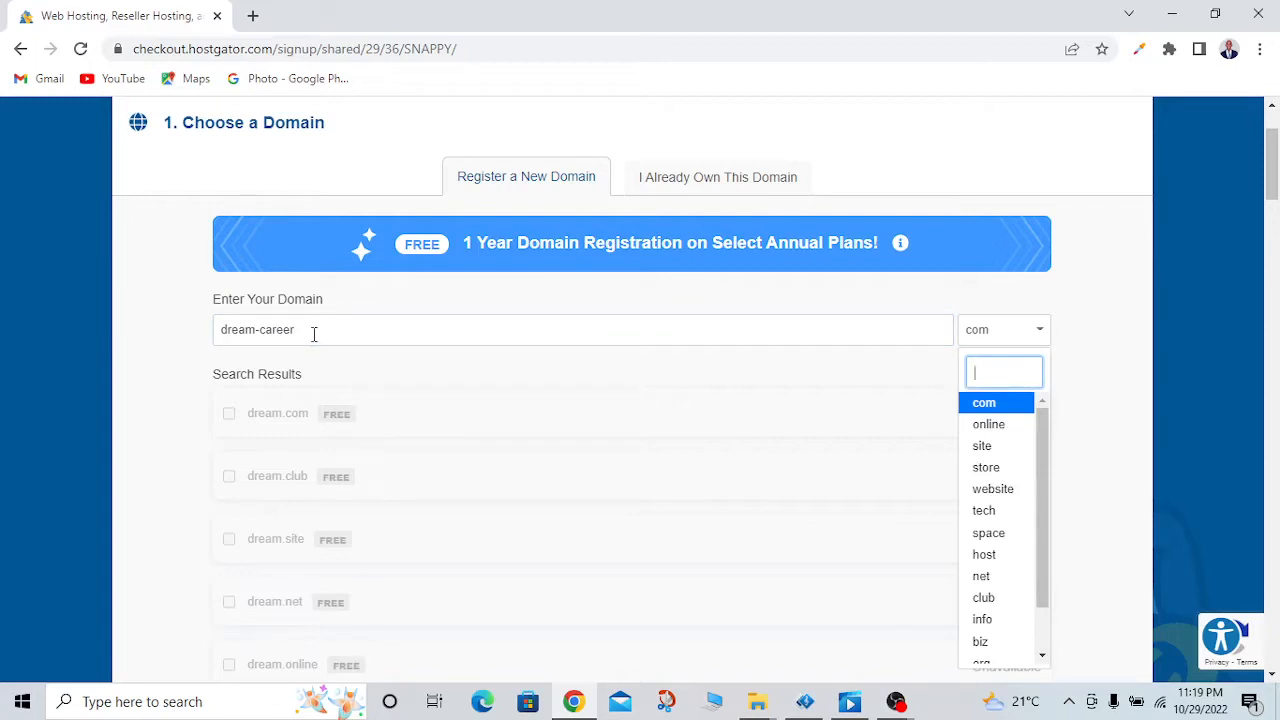
text(w)
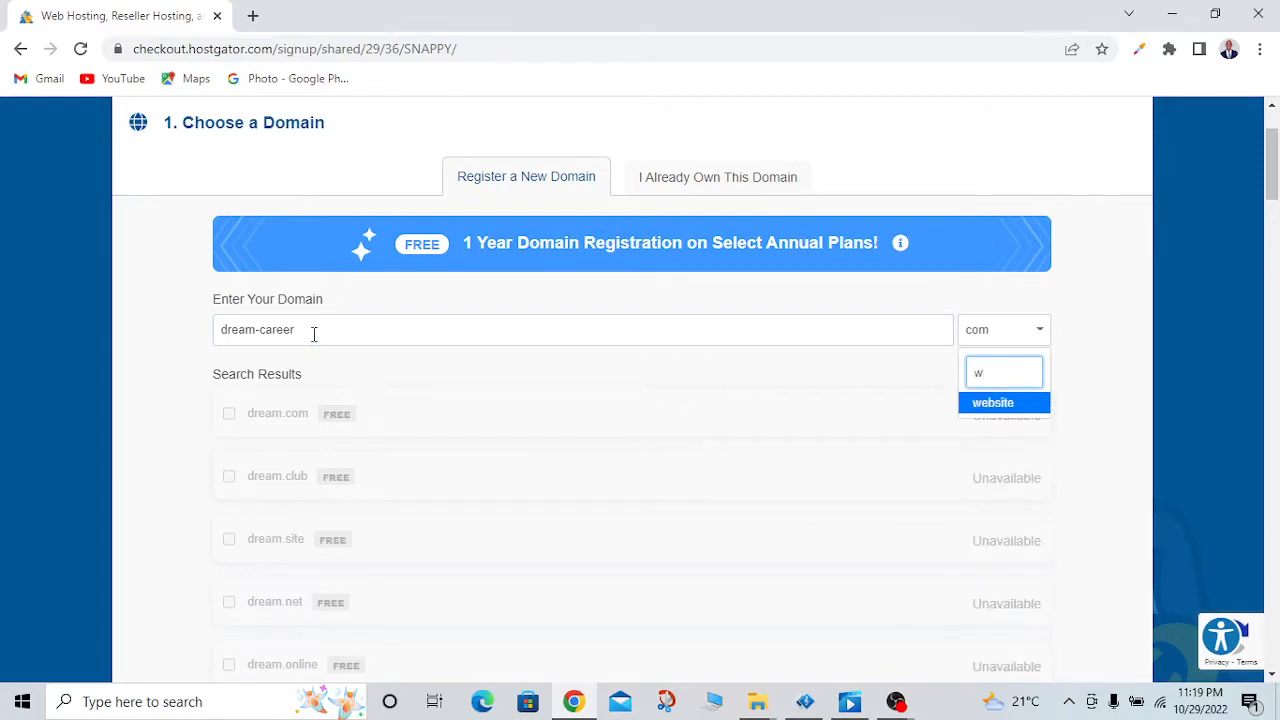
key(BackSpace)
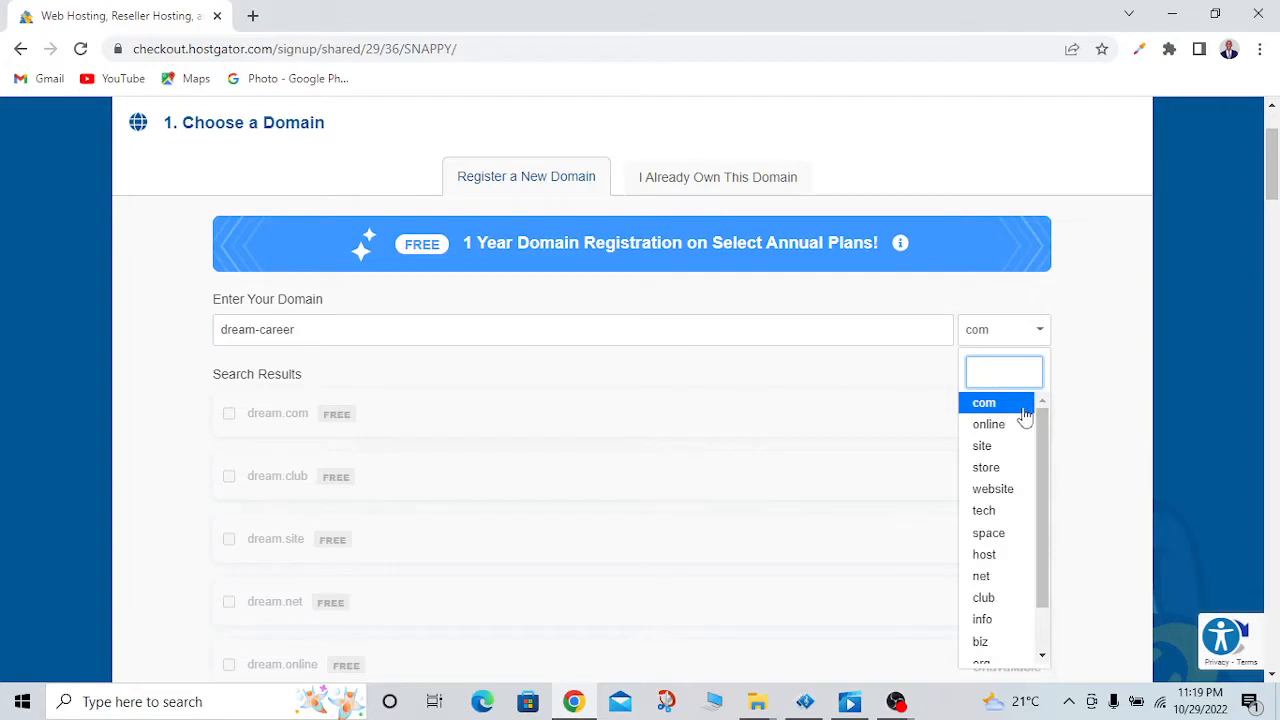
click(985, 424)
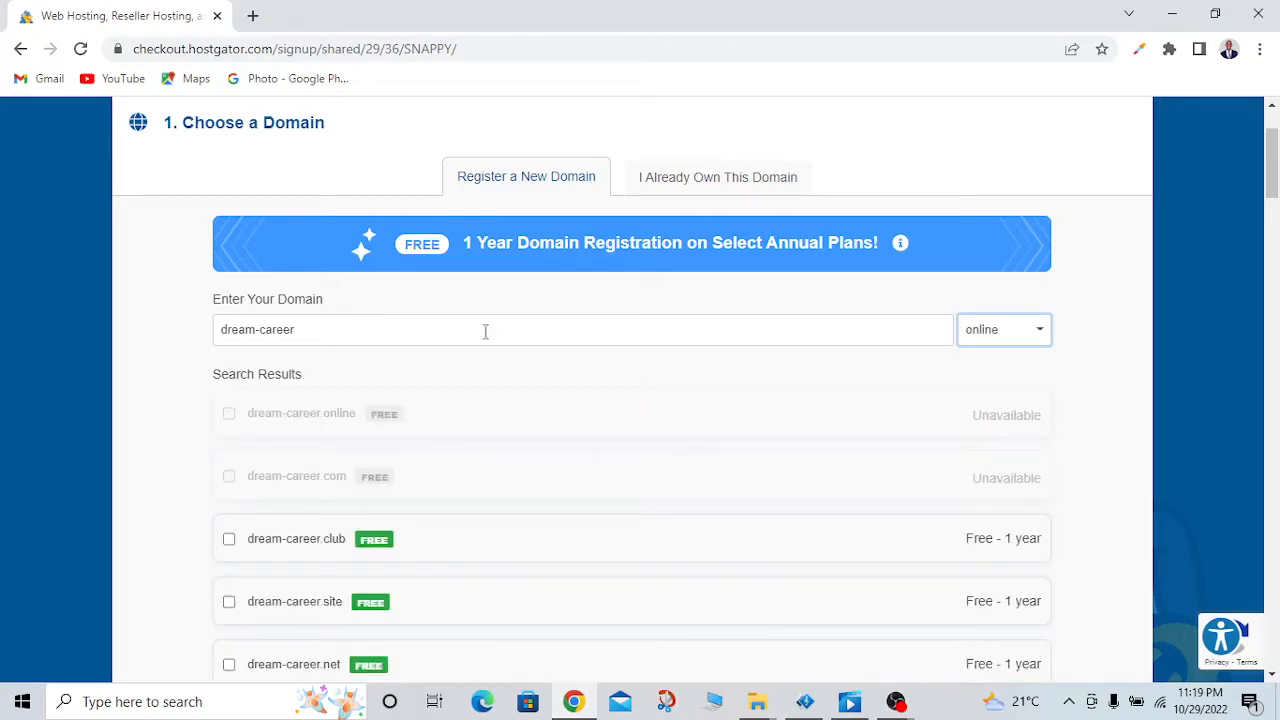
click(317, 328)
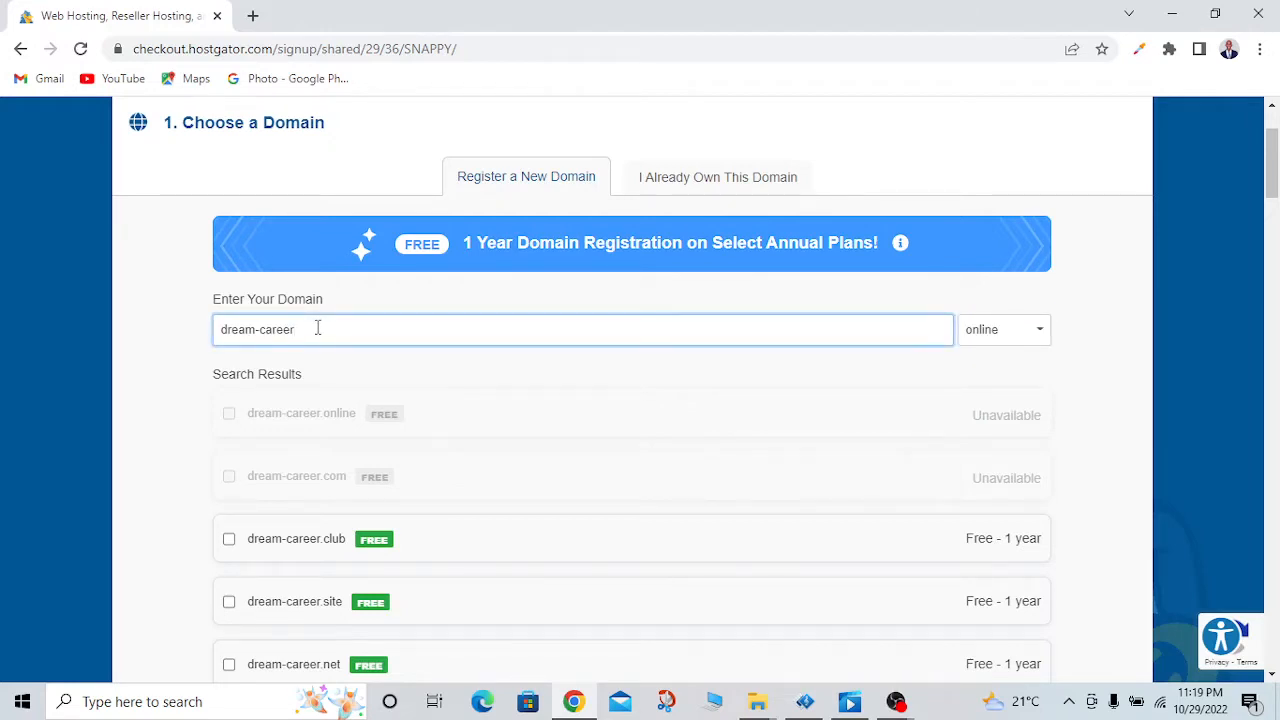
key(BackSpace)
key(BackSpace)
key(BackSpace)
key(BackSpace)
key(BackSpace)
key(BackSpace)
key(BackSpace)
key(BackSpace)
key(BackSpace)
key(BackSpace)
key(BackSpace)
key(BackSpace)
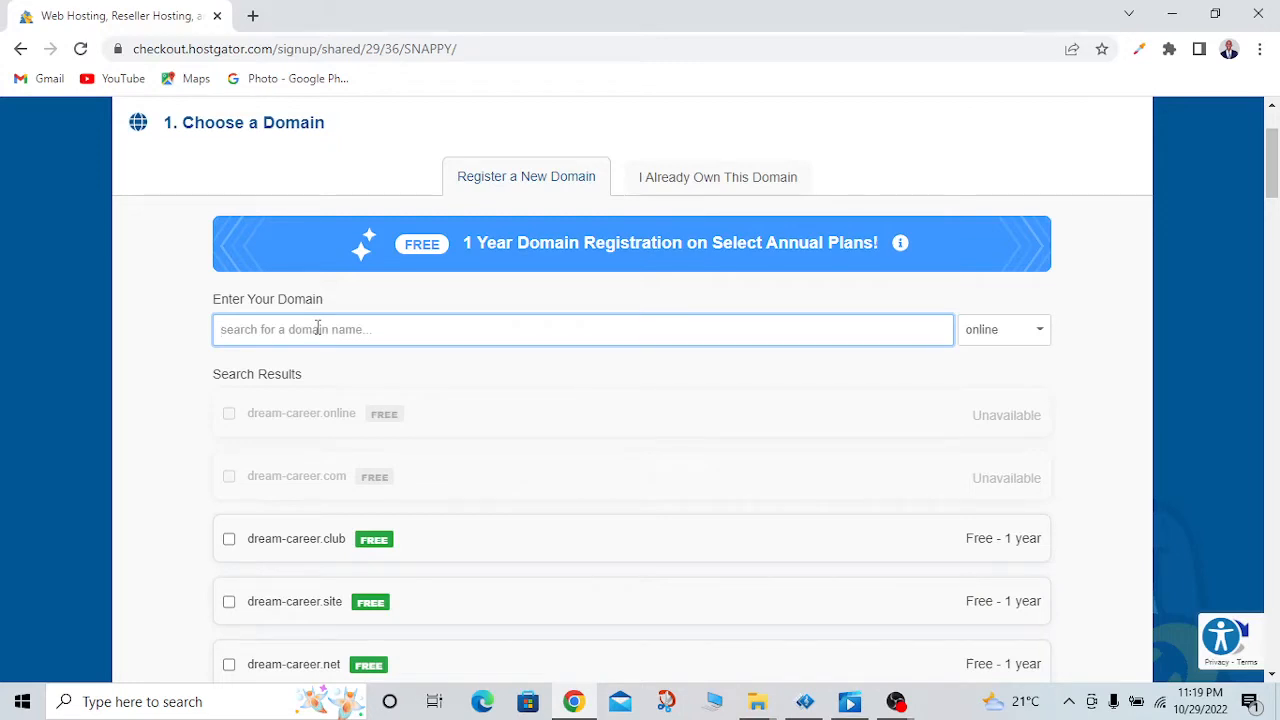
Step: Search a domain based on the user's name and pick the free .com extension
text(nsabimana)
key(BackSpace)
key(BackSpace)
key(BackSpace)
key(BackSpace)
key(BackSpace)
key(BackSpace)
key(BackSpace)
key(BackSpace)
key(BackSpace)
text(knsabimana)
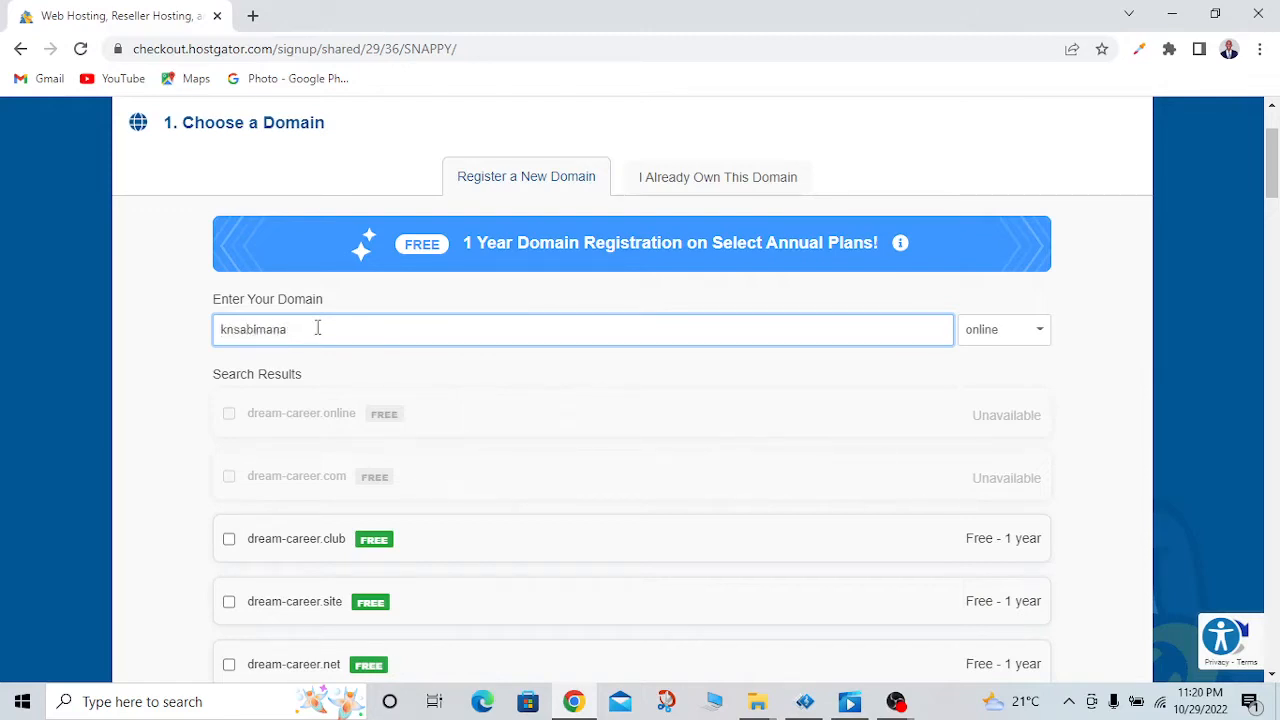
key(Tab)
text(co)
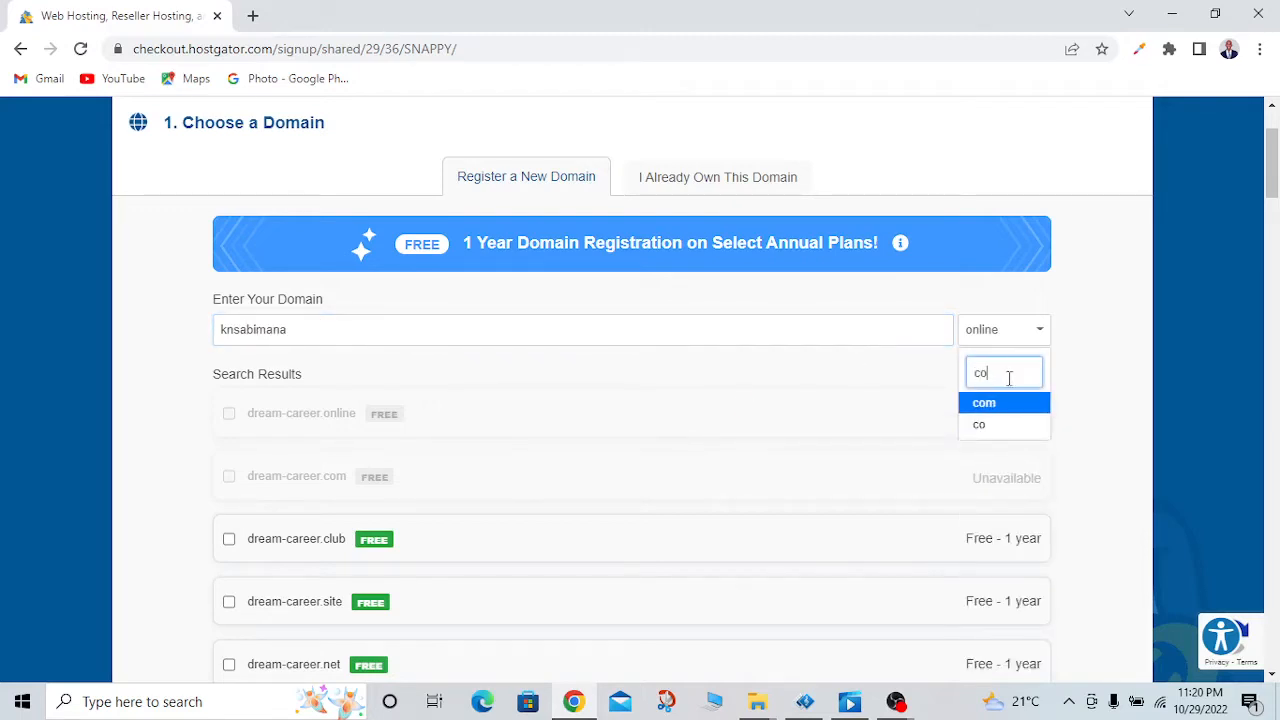
click(1010, 410)
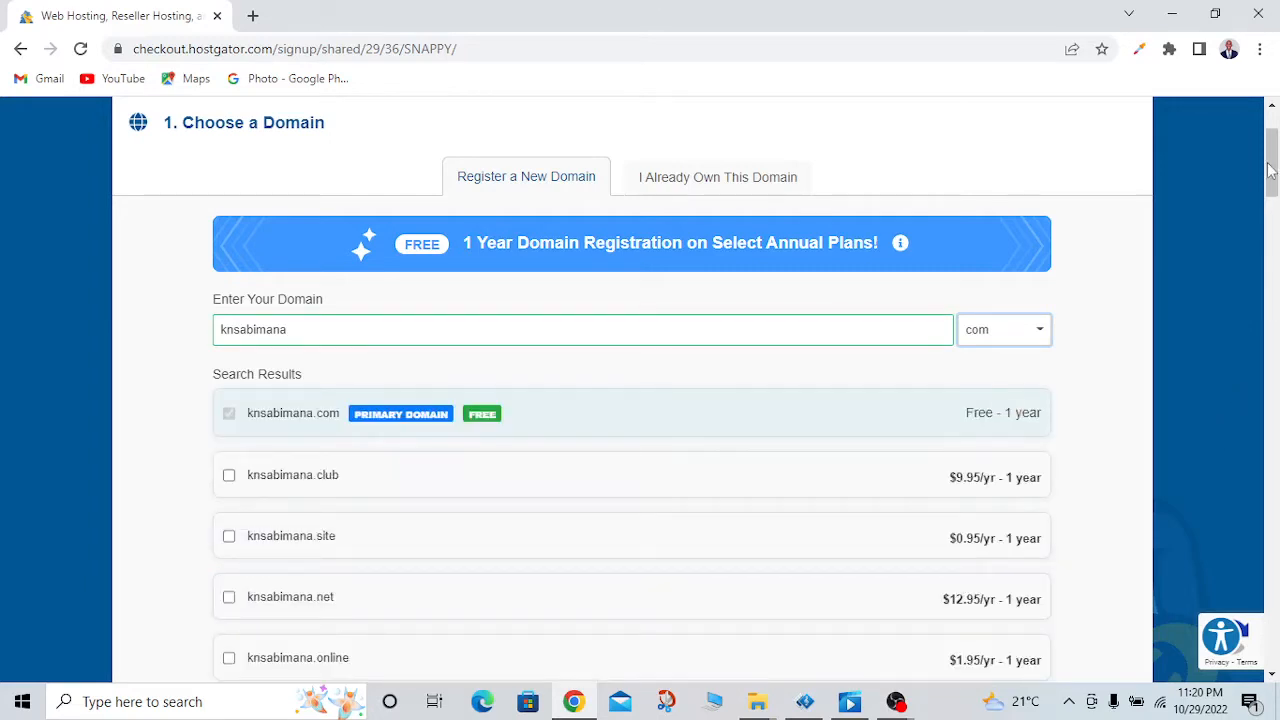
drag(1270, 170, 1275, 328)
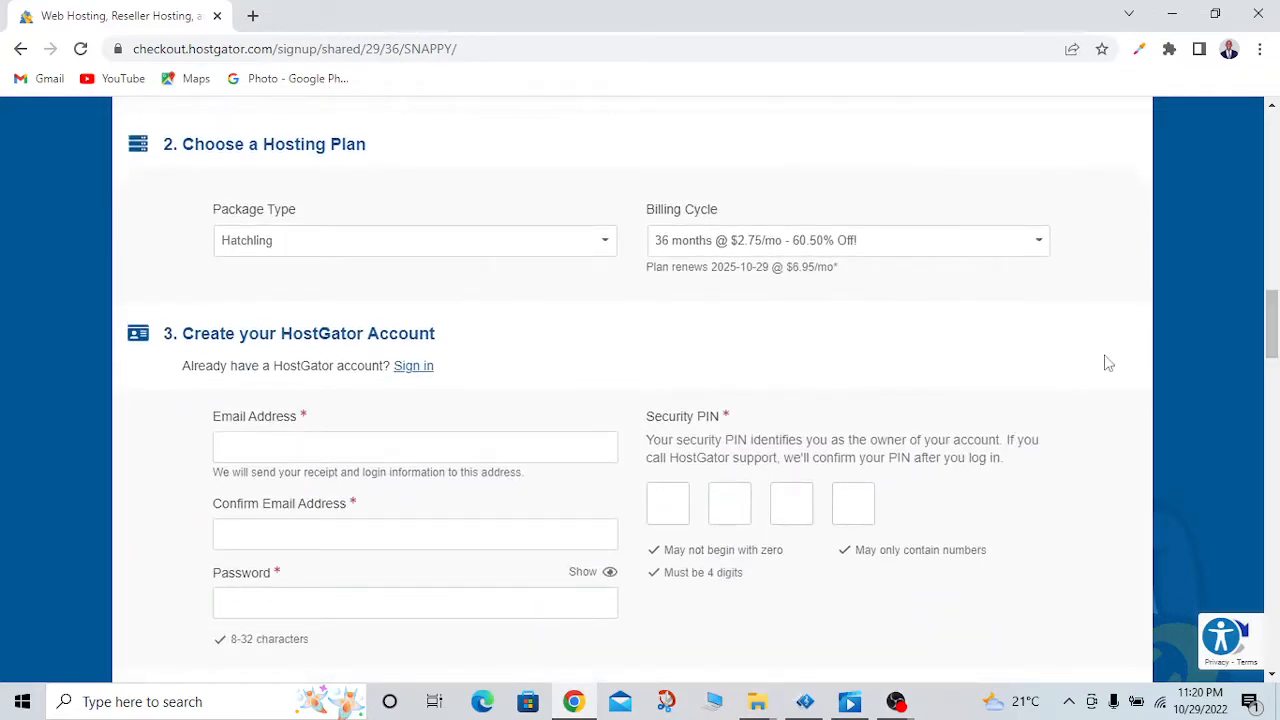
Step: Switch the Hatchling billing cycle to 12 months at $3.95/mo
click(991, 255)
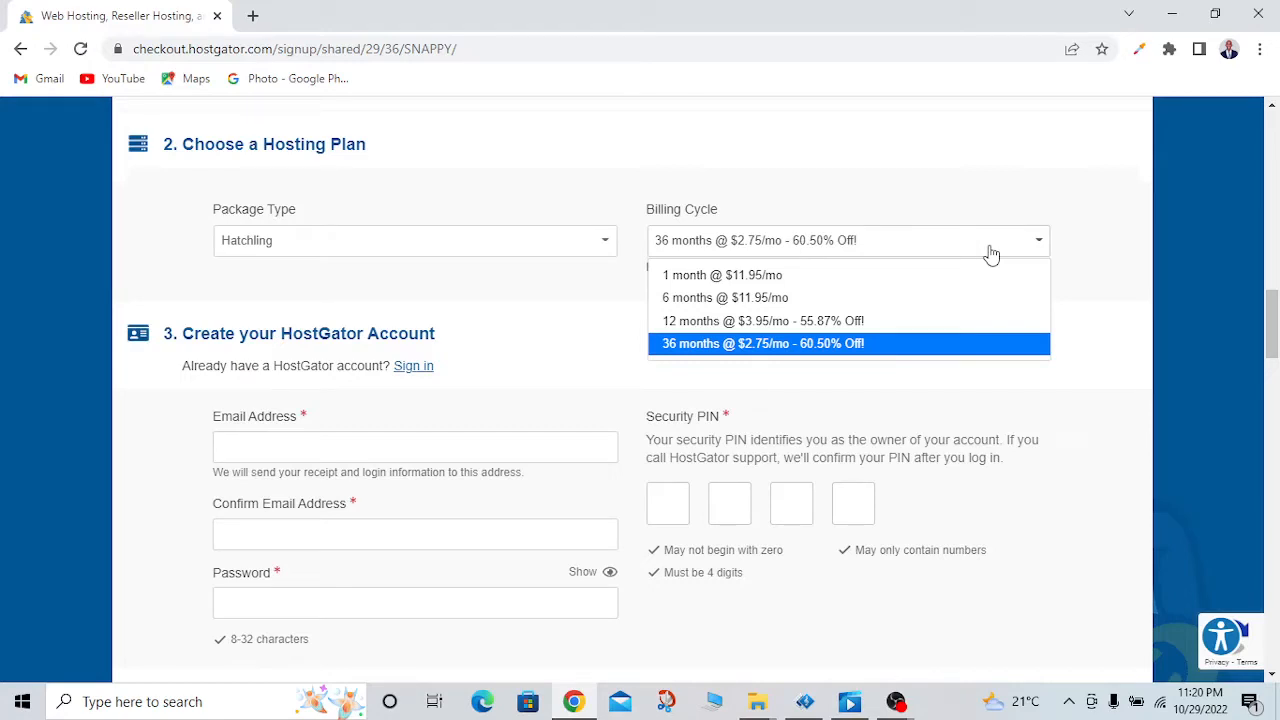
click(757, 322)
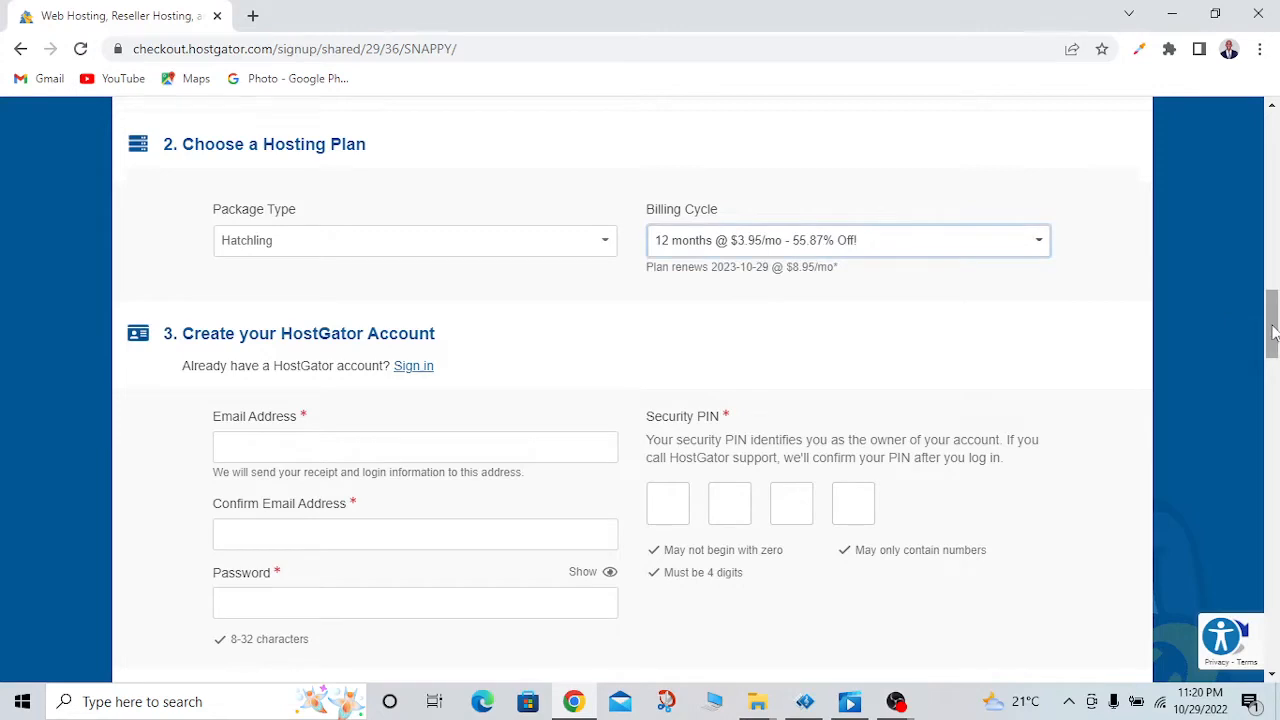
scroll(1230, 350, down, 1)
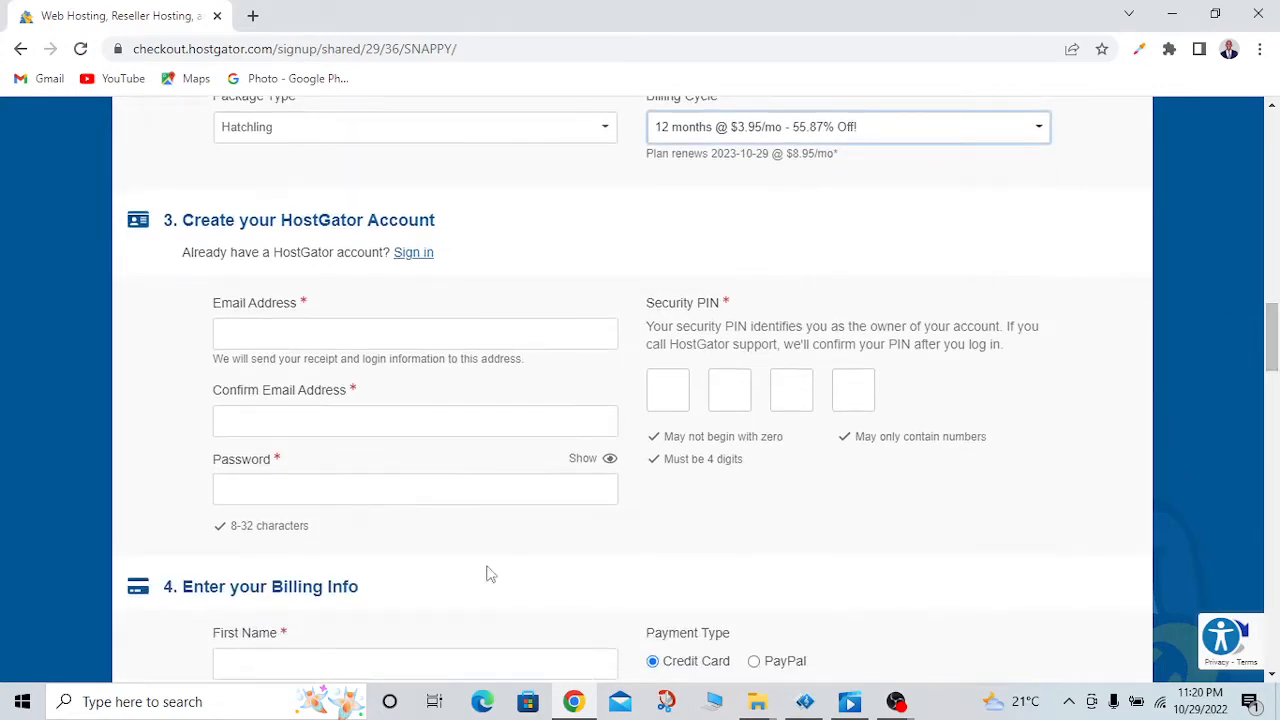
click(297, 331)
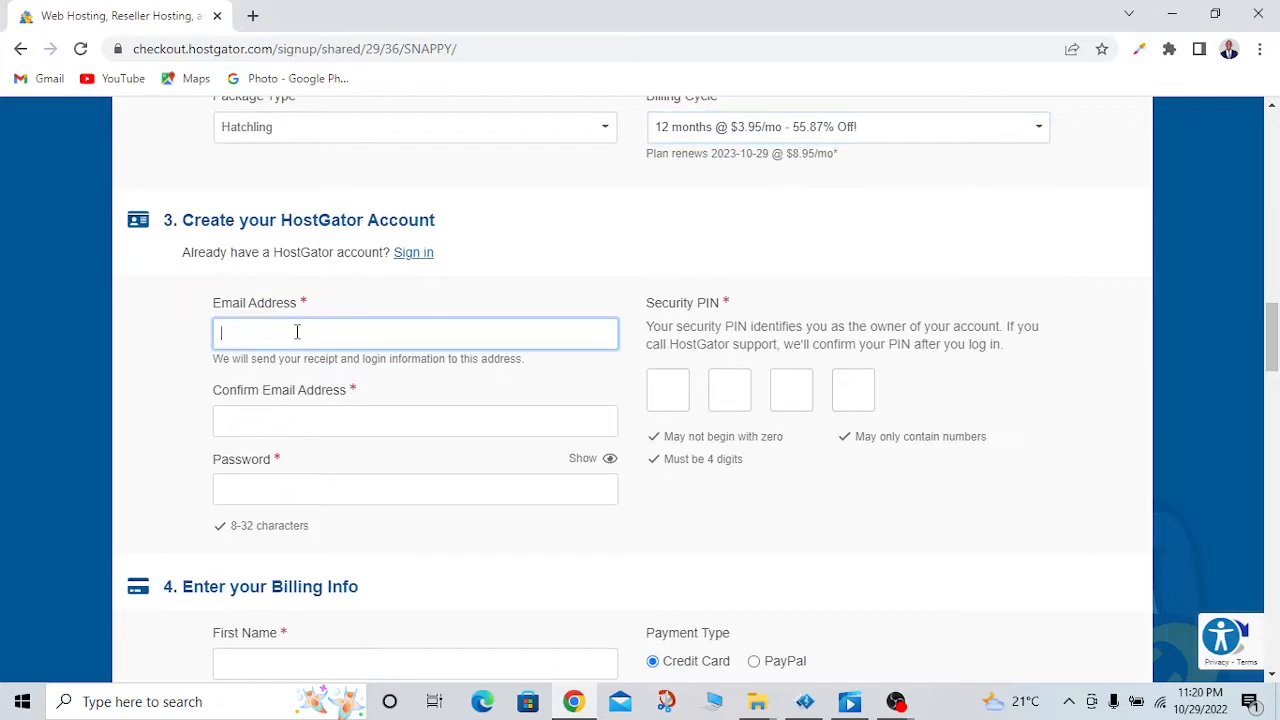
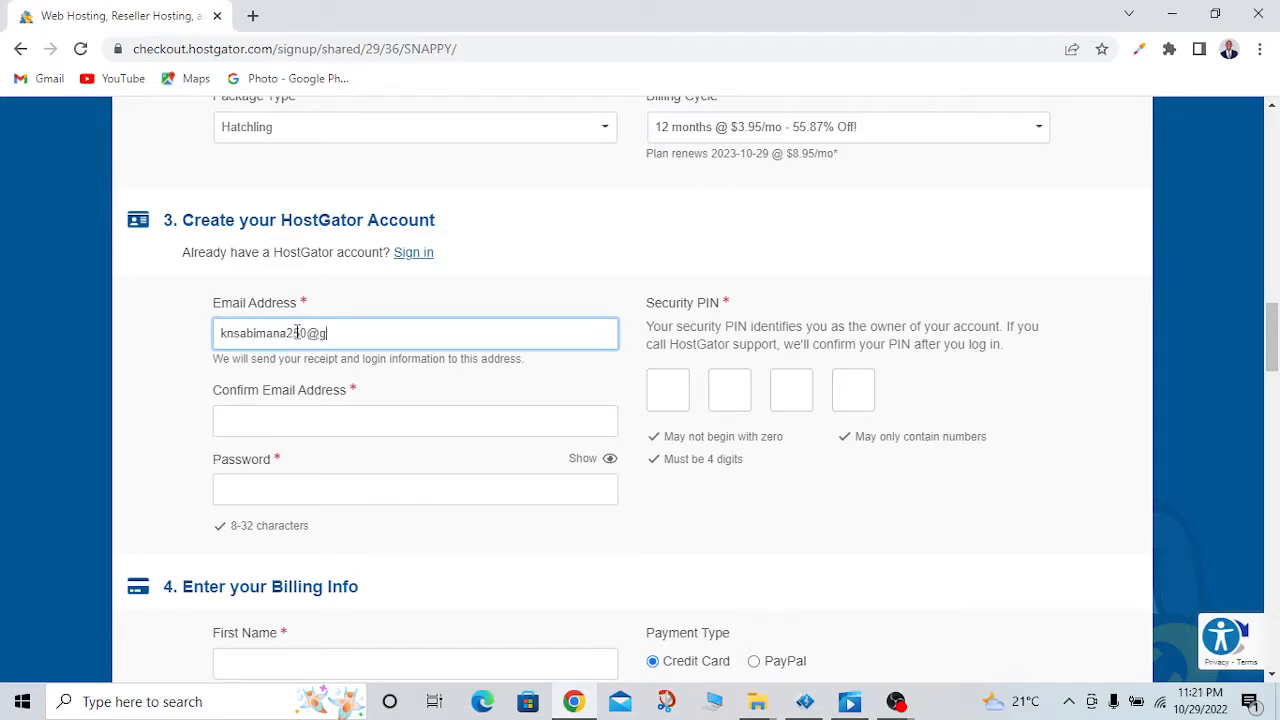
Step: Enter the account e-mail address and paste it into the confirmation field
drag(398, 335, 216, 334)
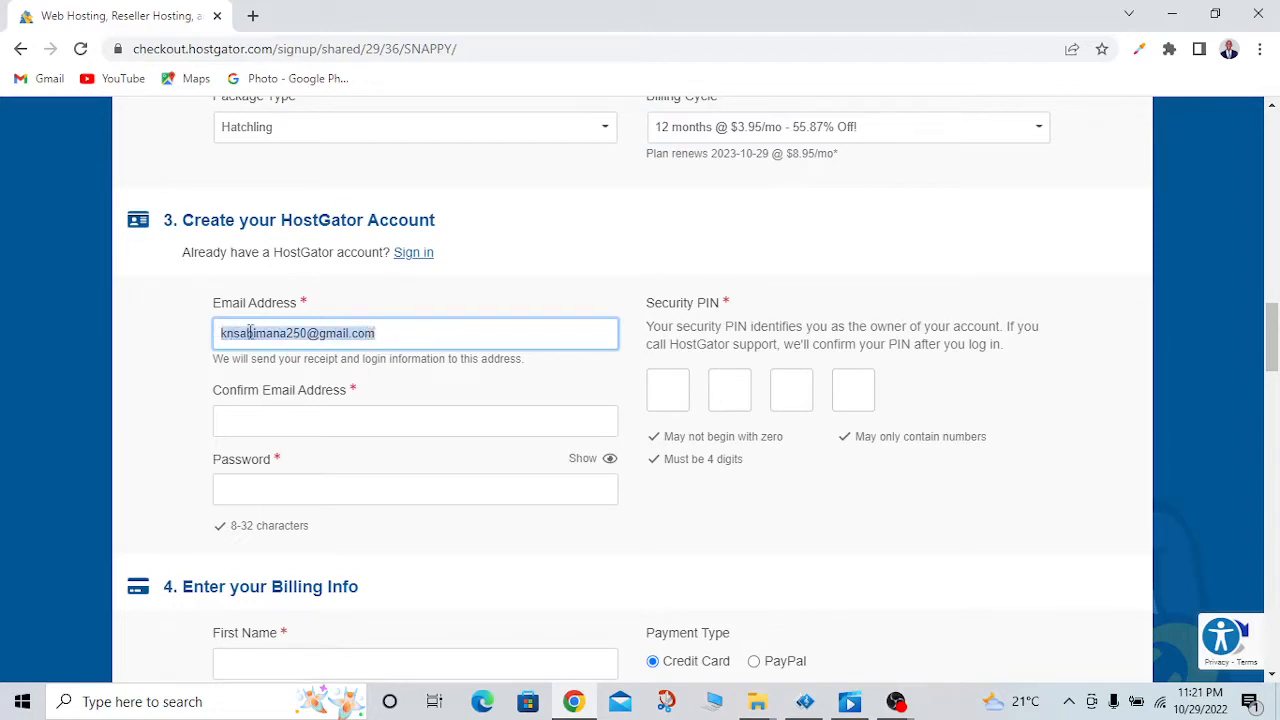
right_click(248, 334)
click(295, 402)
click(261, 425)
key(ctrl+v)
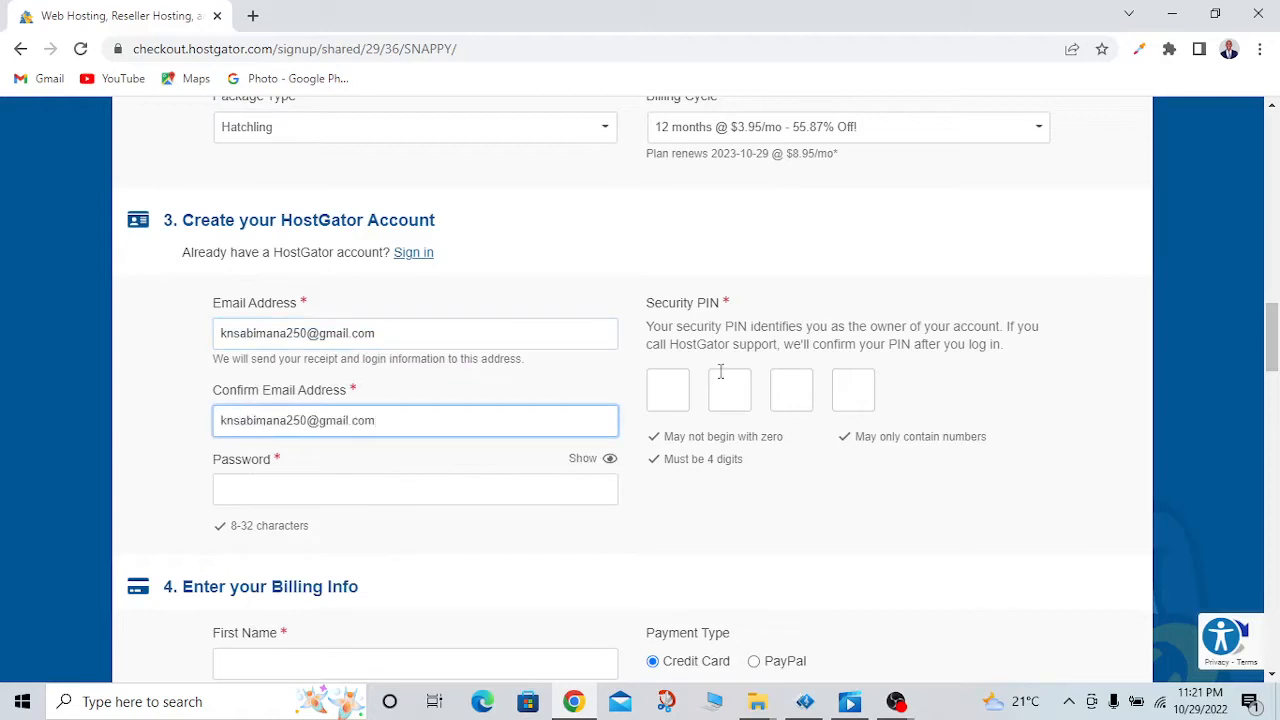
Step: Set a four-digit security PIN for the account
click(660, 389)
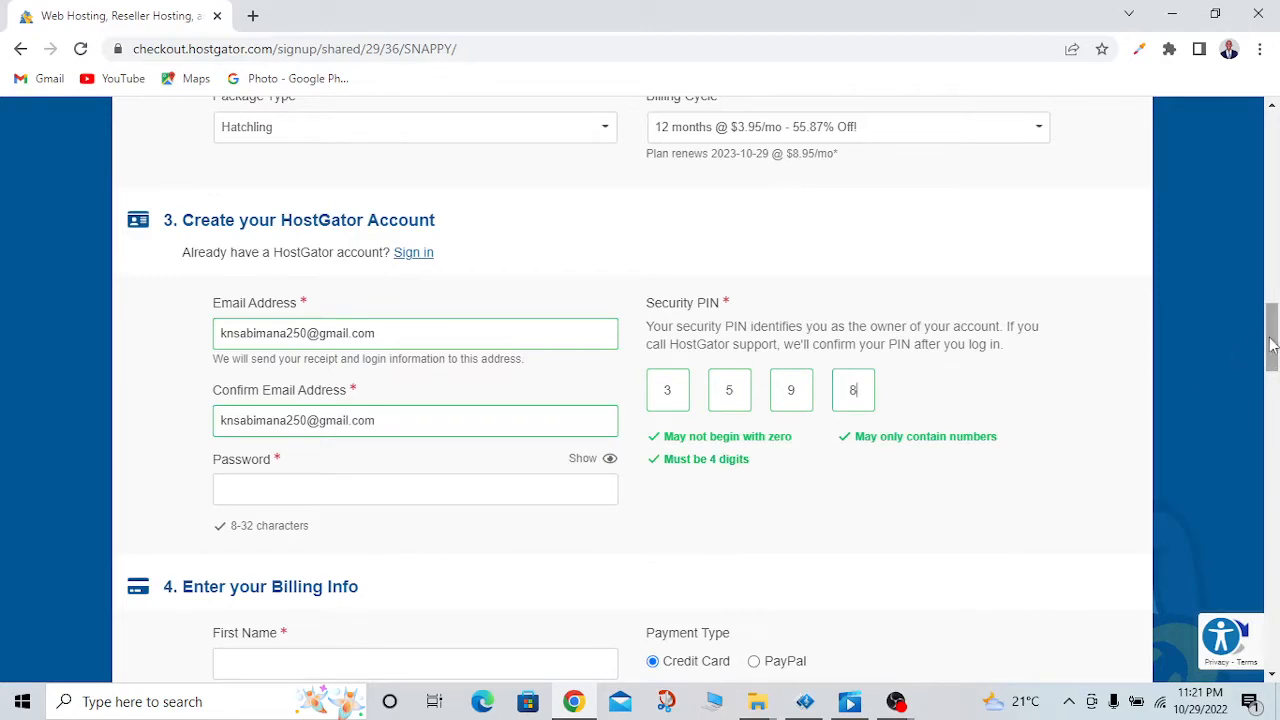
drag(1272, 343, 1274, 400)
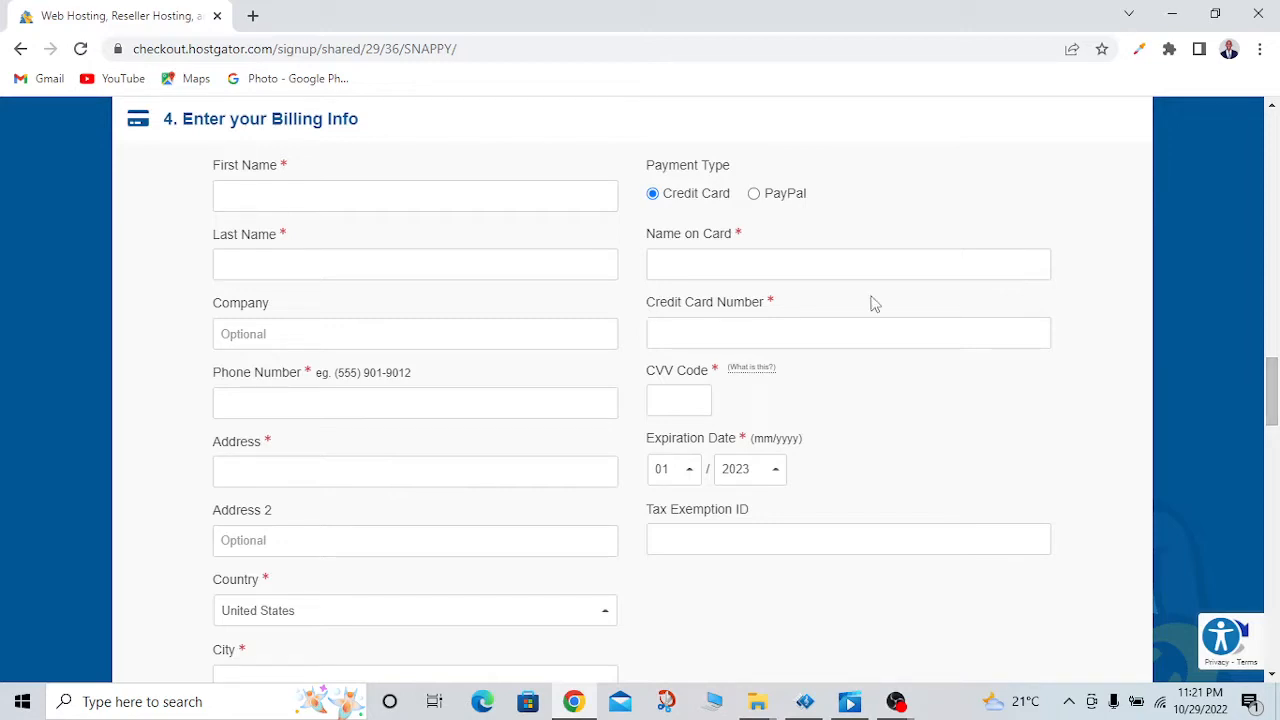
Step: Fill in the billing first name, last name and phone number
click(391, 201)
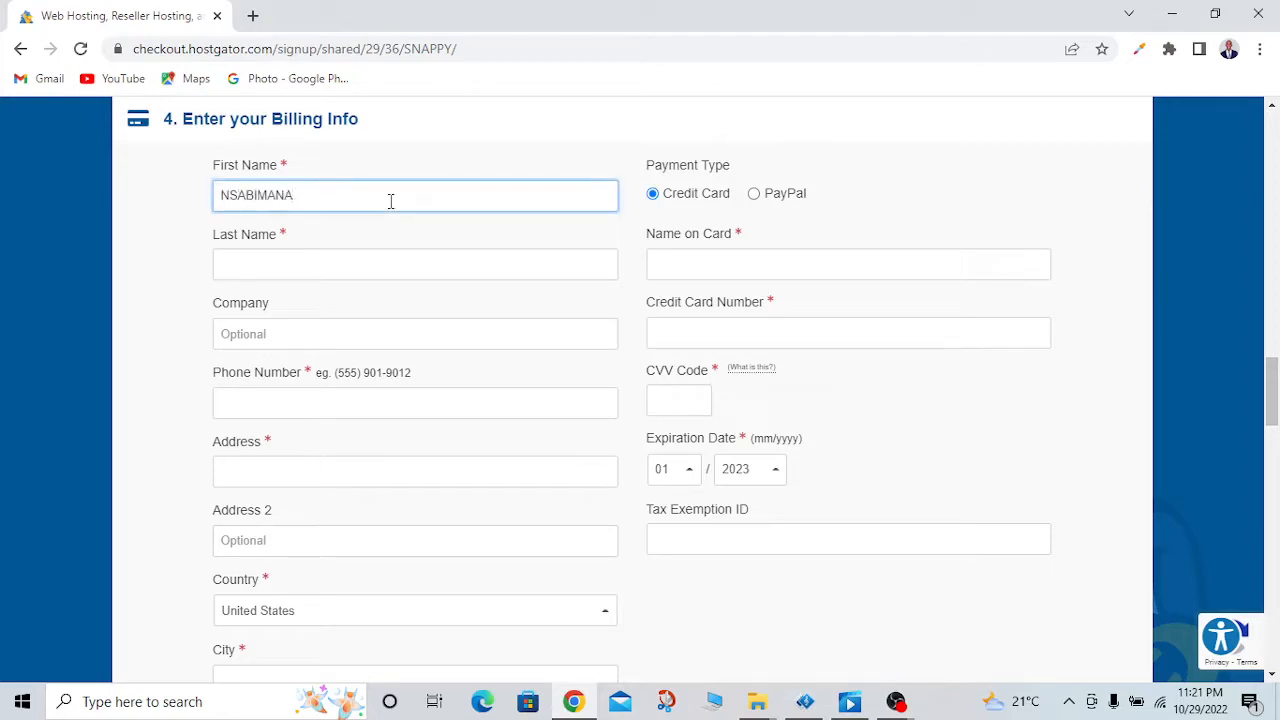
key(Tab)
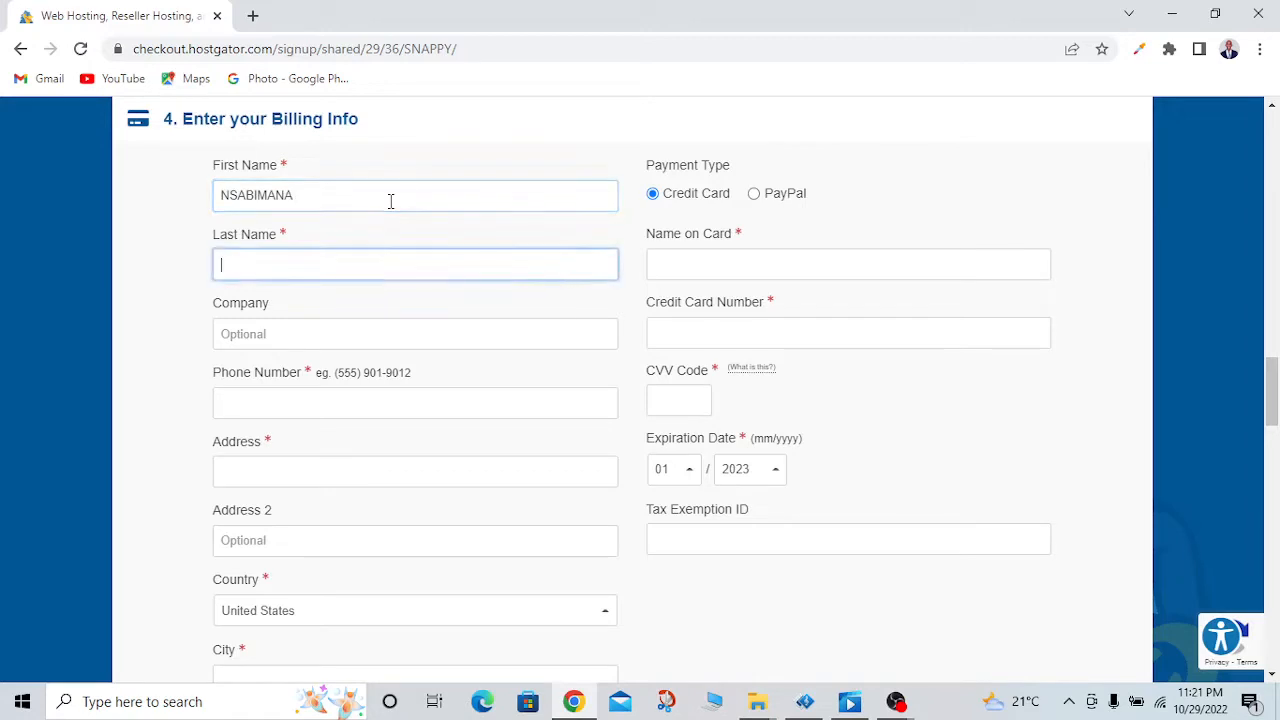
click(419, 338)
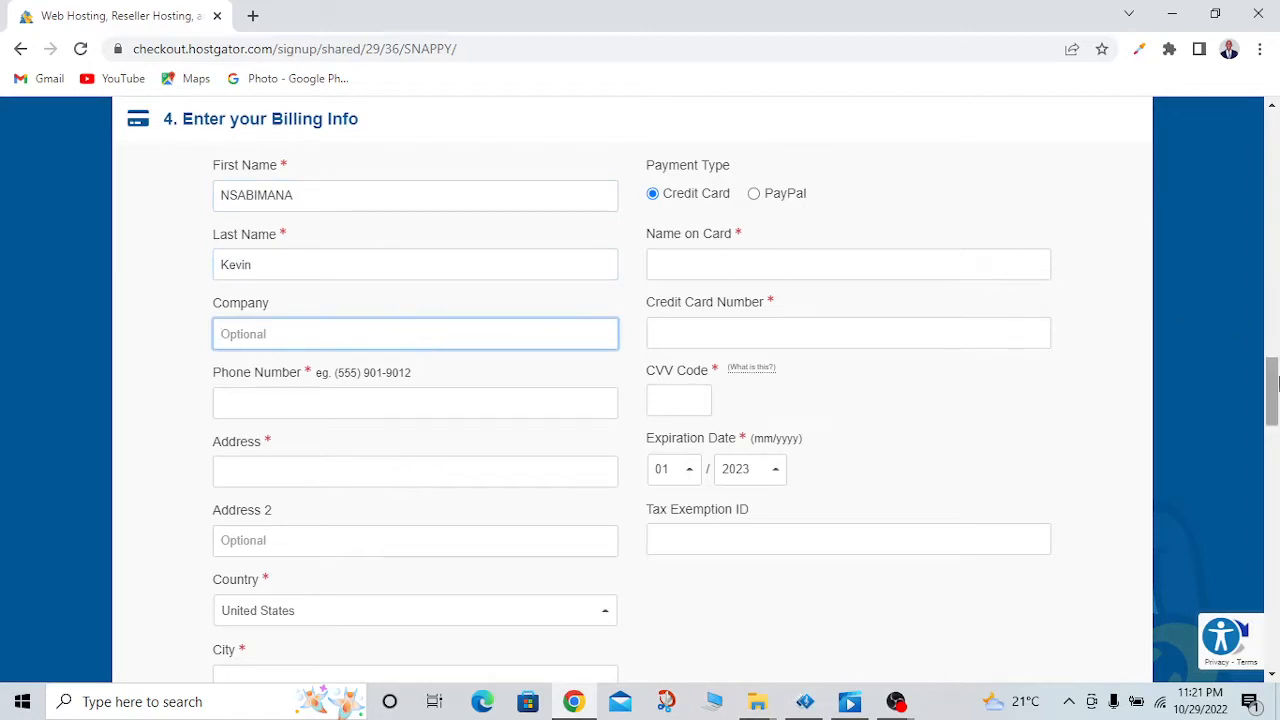
scroll(1274, 360, down, 2)
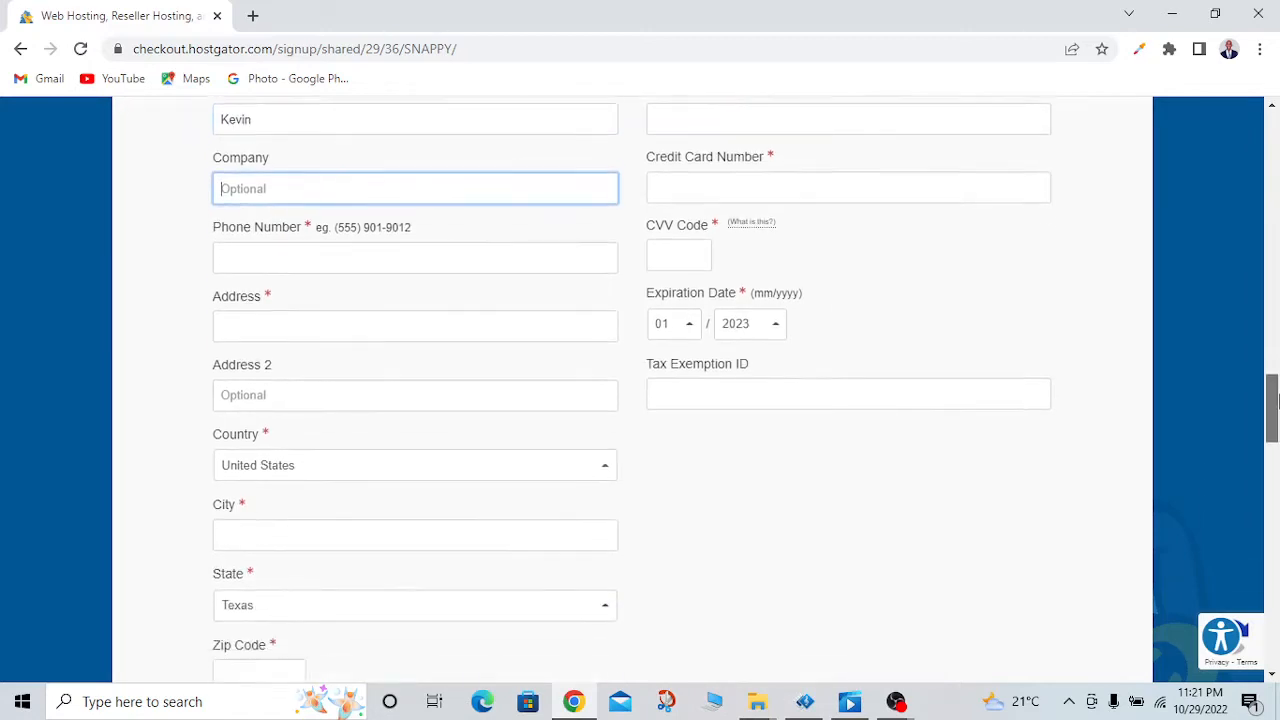
click(363, 244)
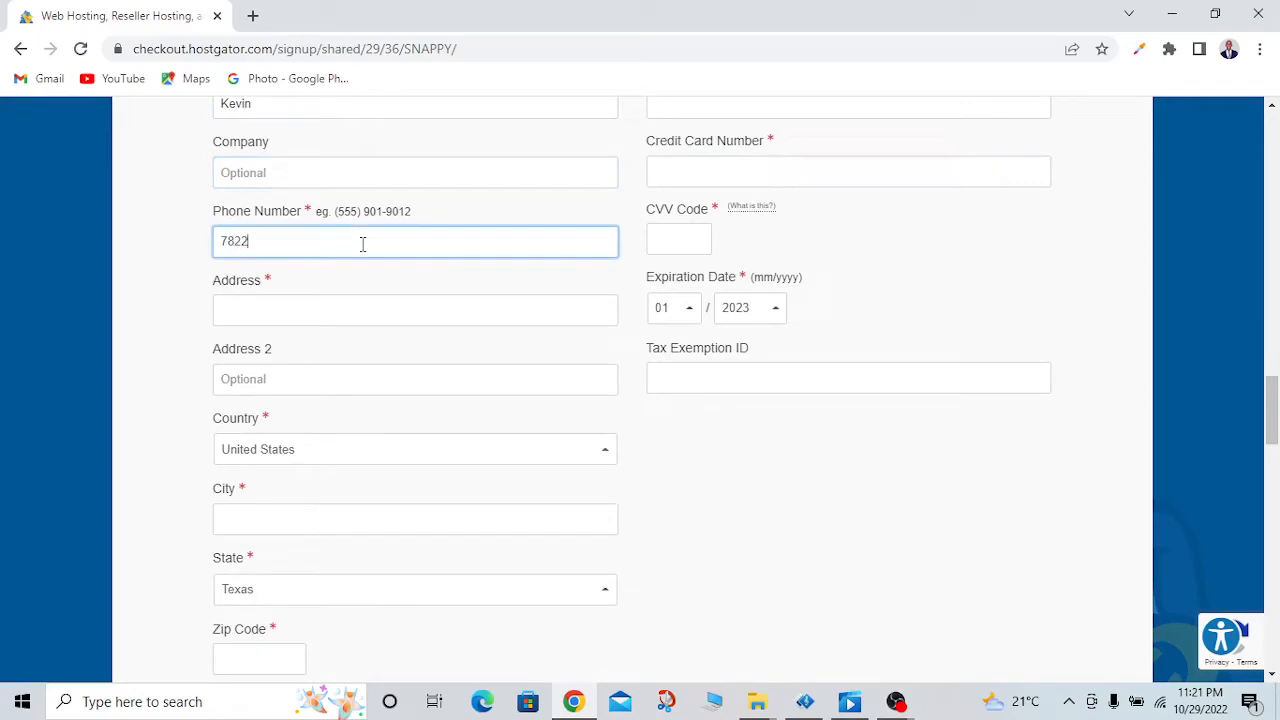
Step: Enter the street address and city, with Norway as the country
click(331, 310)
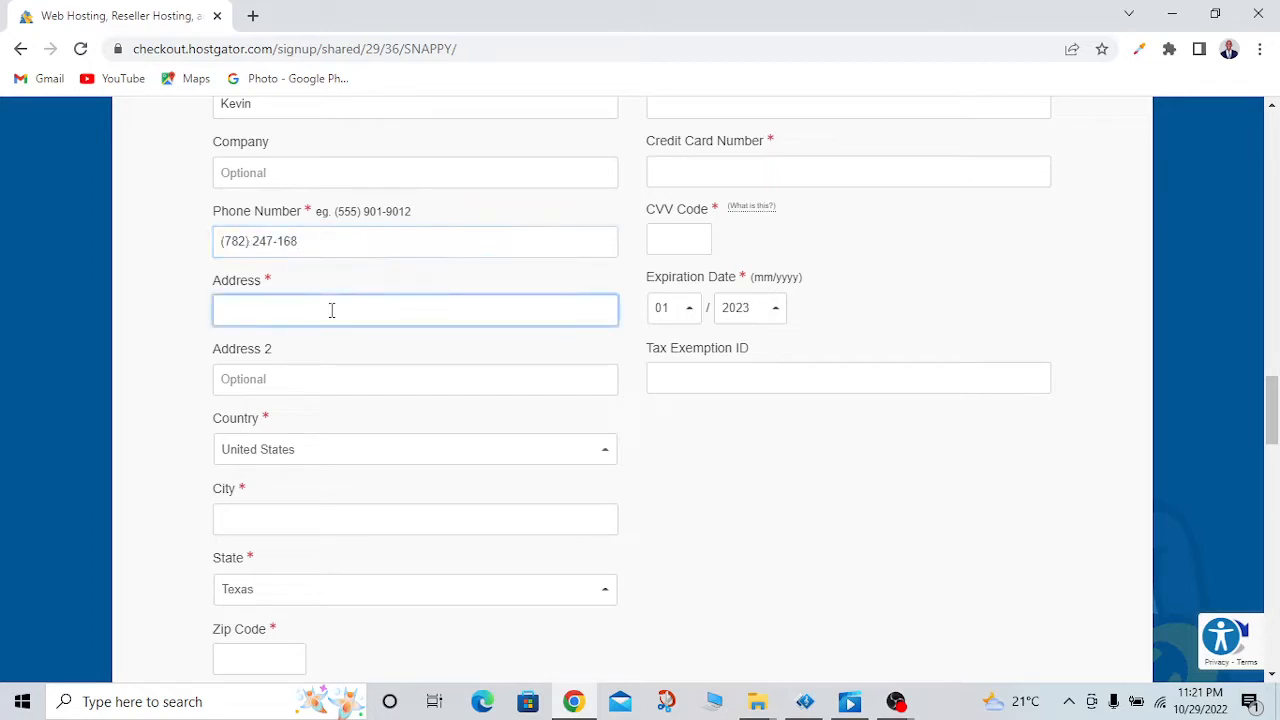
text(KGL)
drag(1273, 403, 1273, 427)
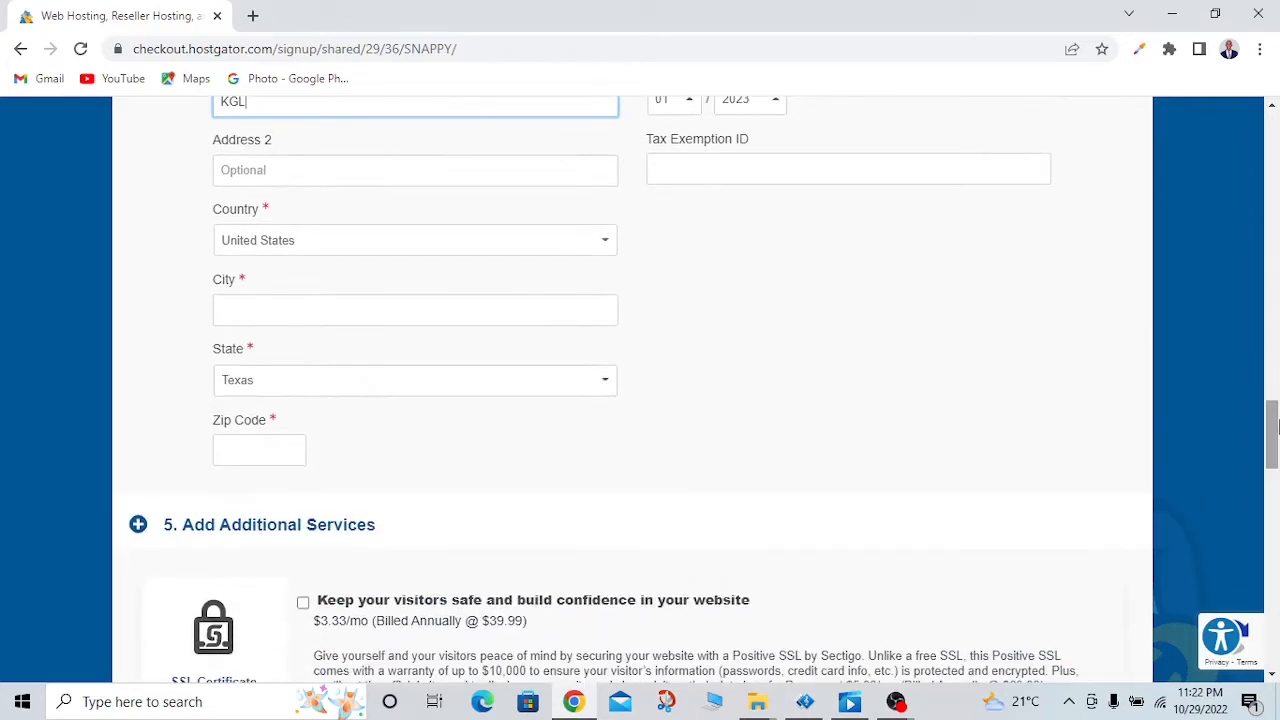
click(603, 246)
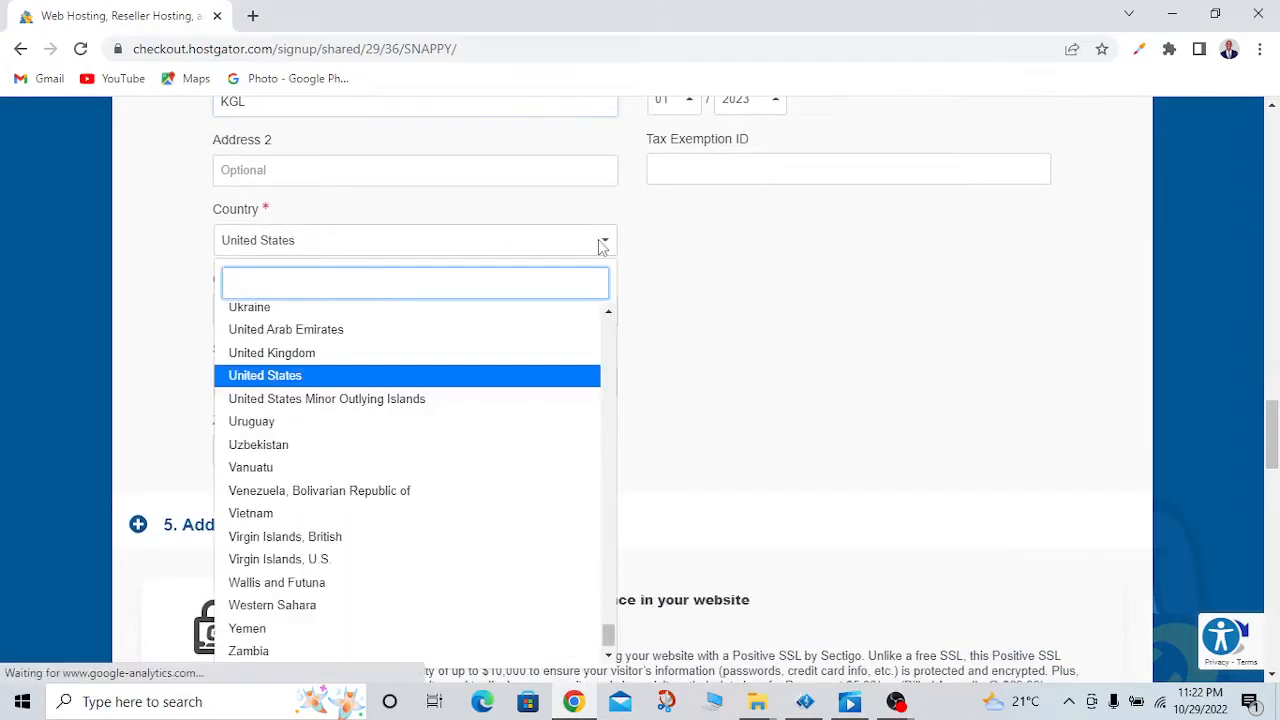
text(rw)
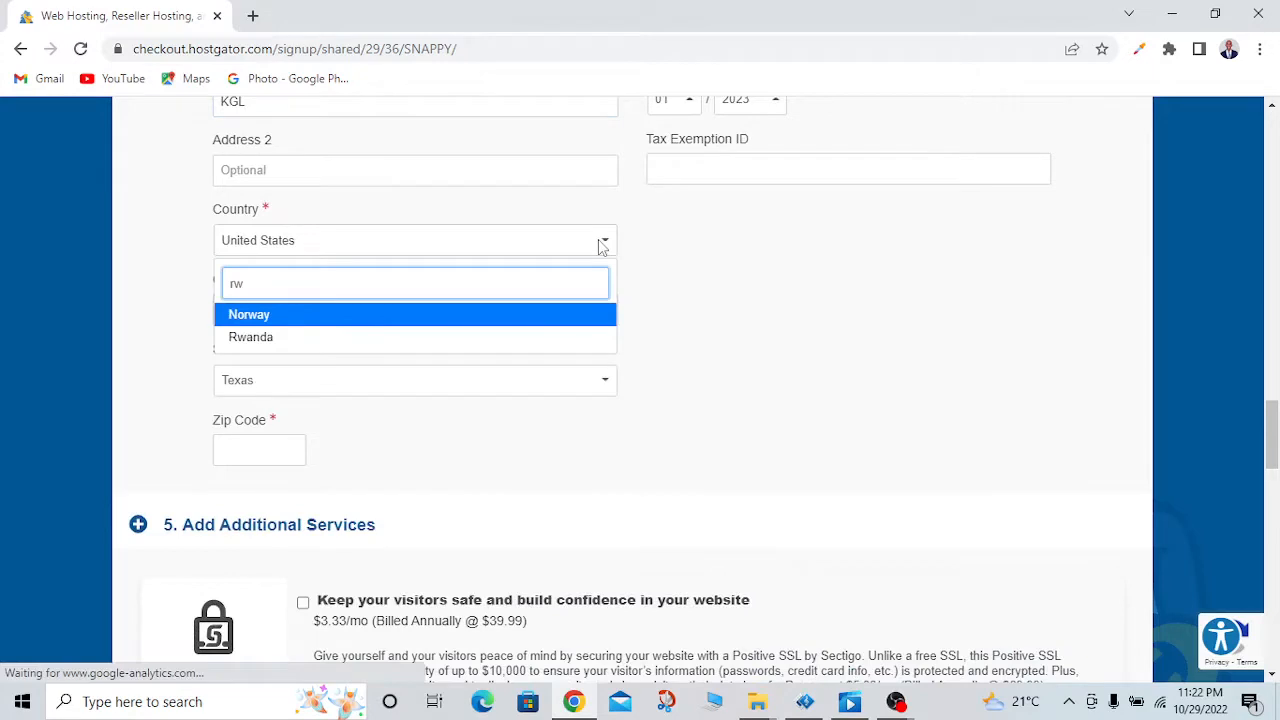
key(Return)
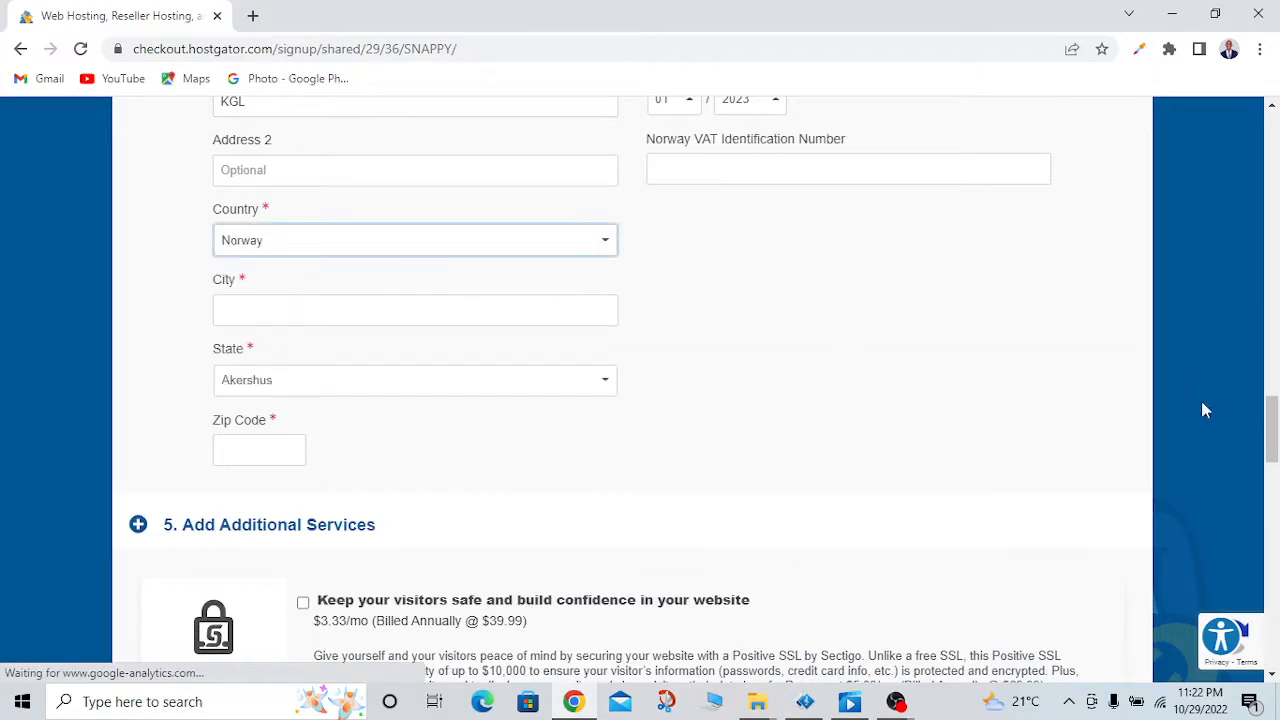
scroll(850, 350, down, 1)
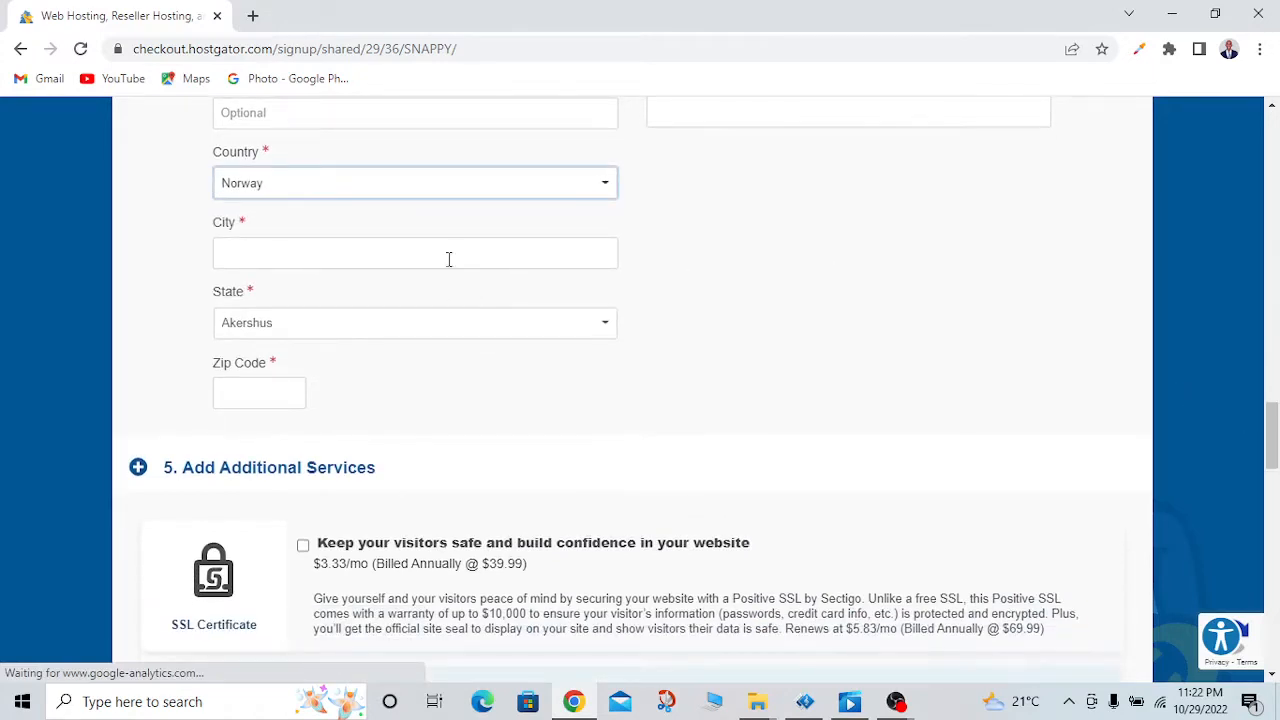
click(447, 254)
text(os)
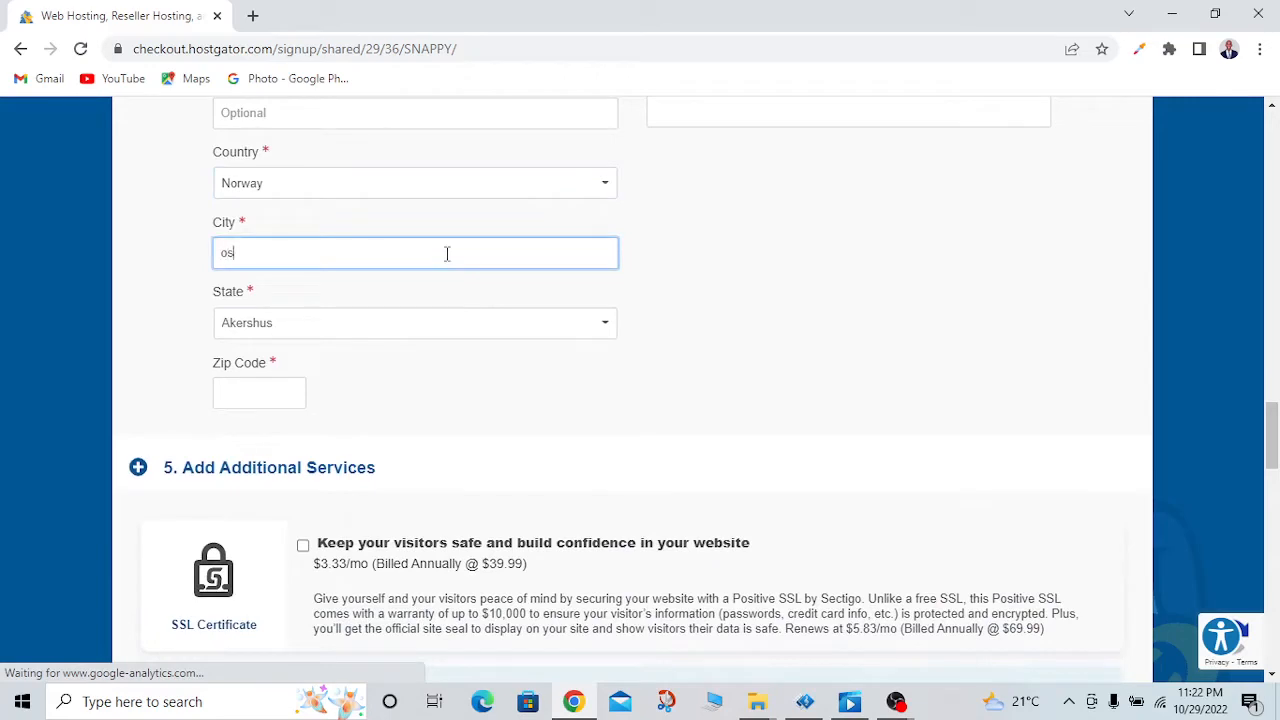
text(lo)
drag(1273, 443, 1273, 393)
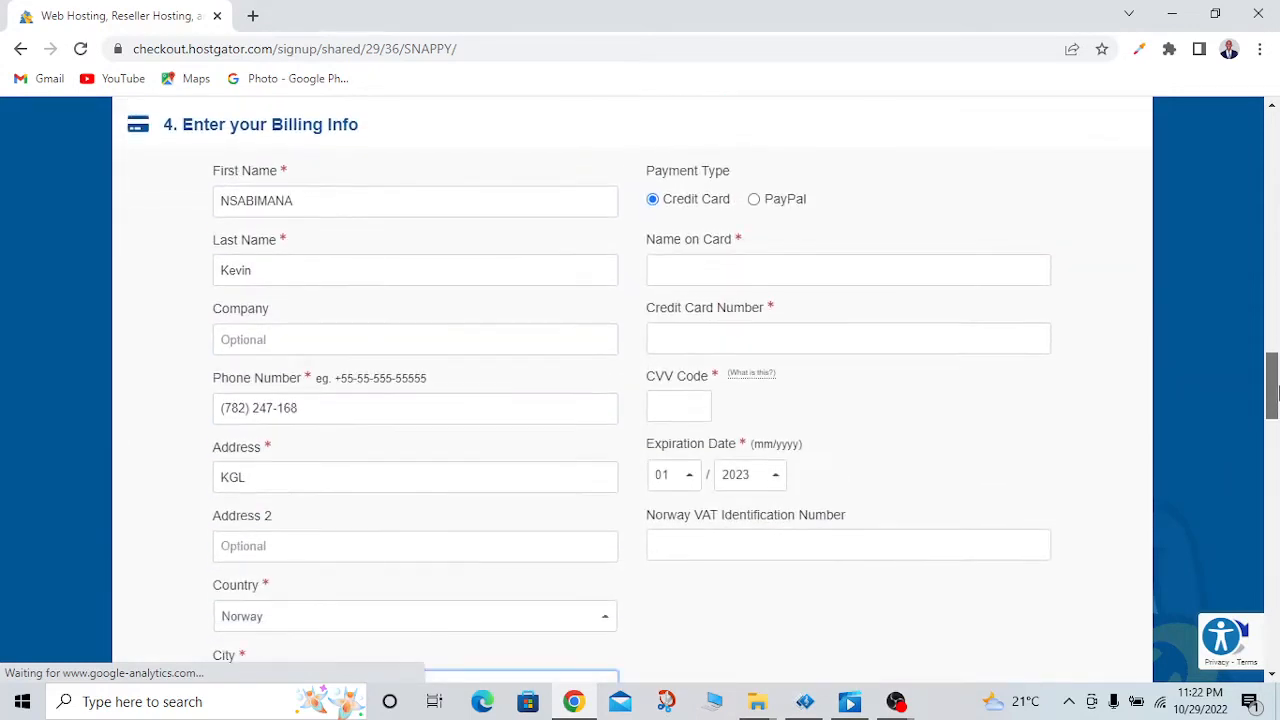
Step: Enter the cardholder's name in Name on Card
click(739, 268)
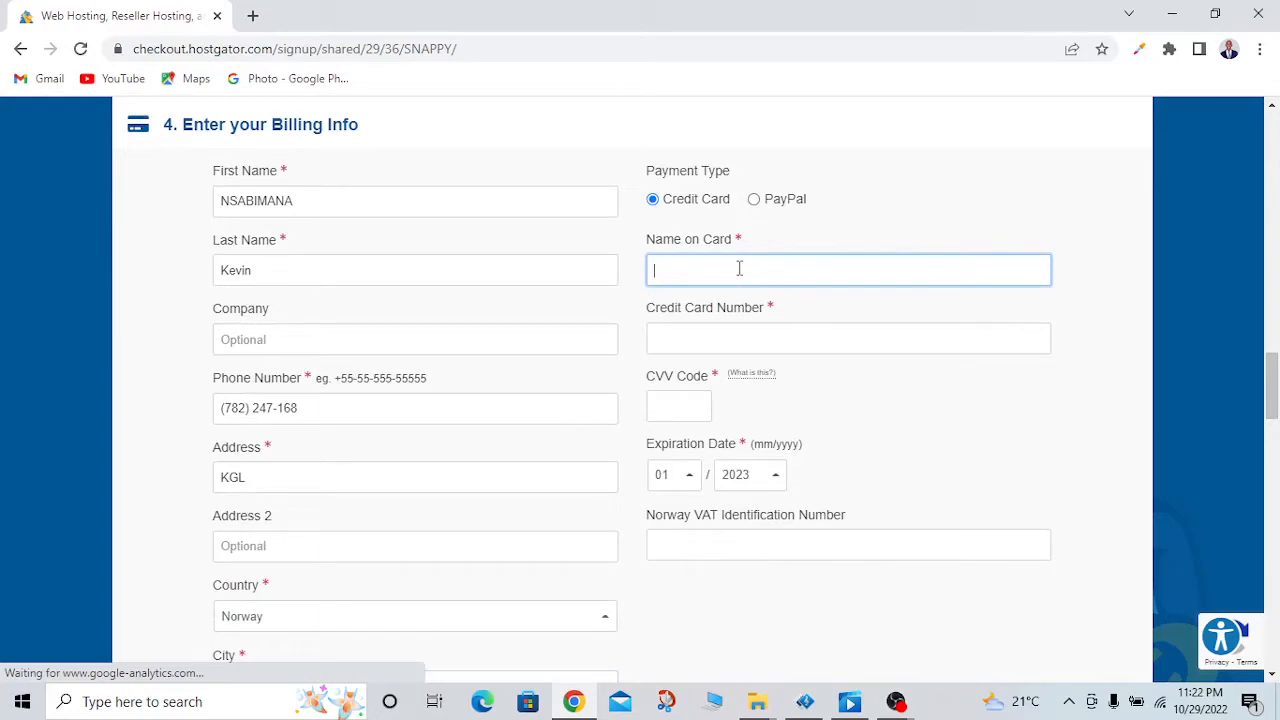
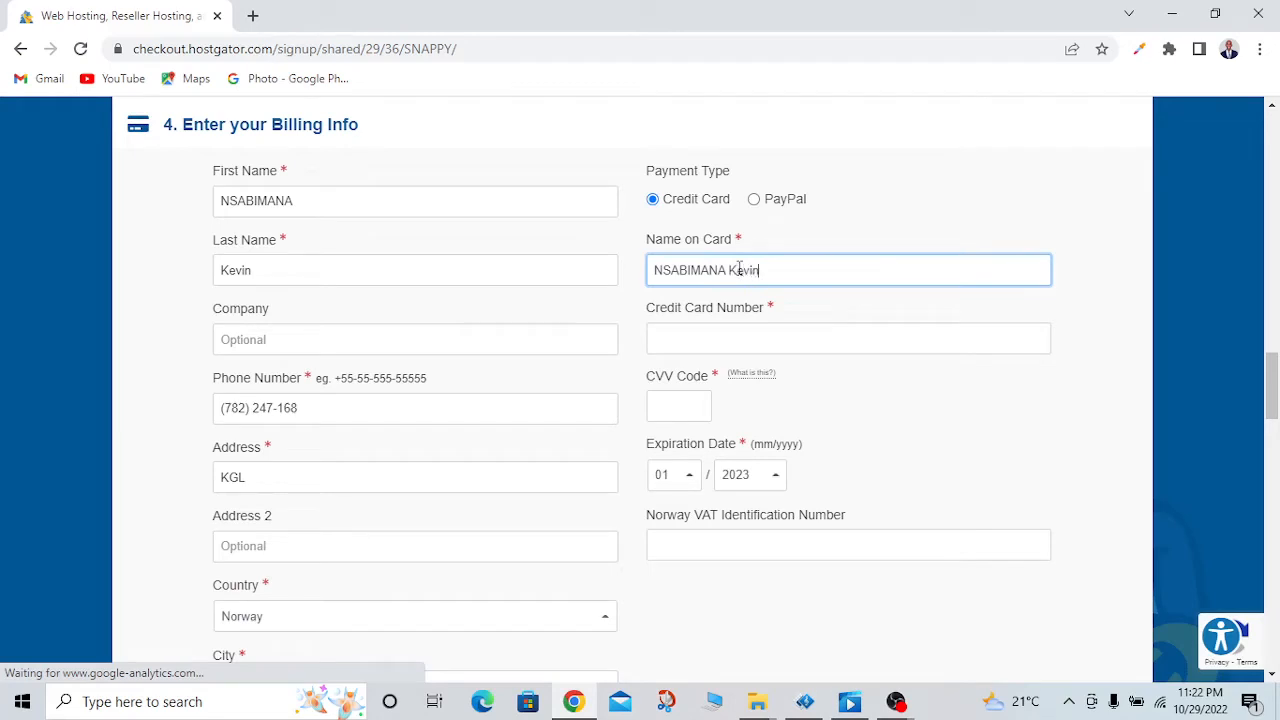
scroll(1200, 365, down, 1)
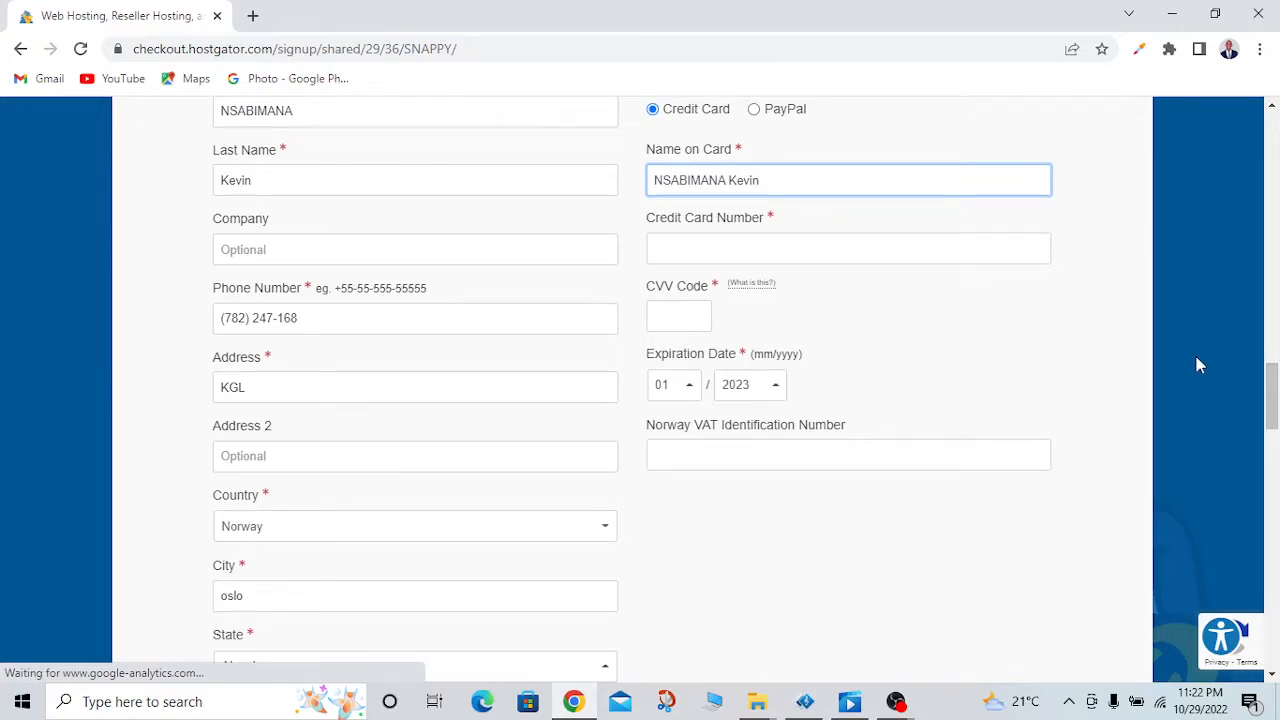
drag(1273, 418, 1273, 491)
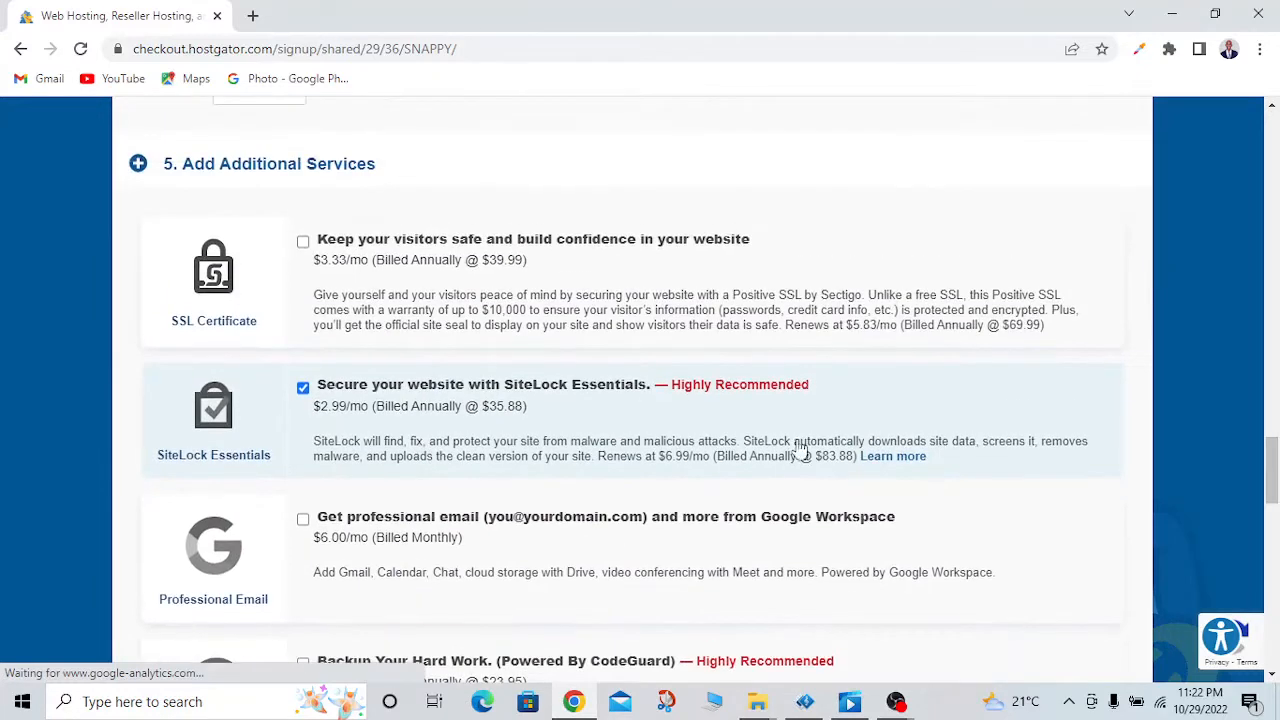
Step: Untick SiteLock Essentials and tick the option to not receive promotional e-mails
click(303, 389)
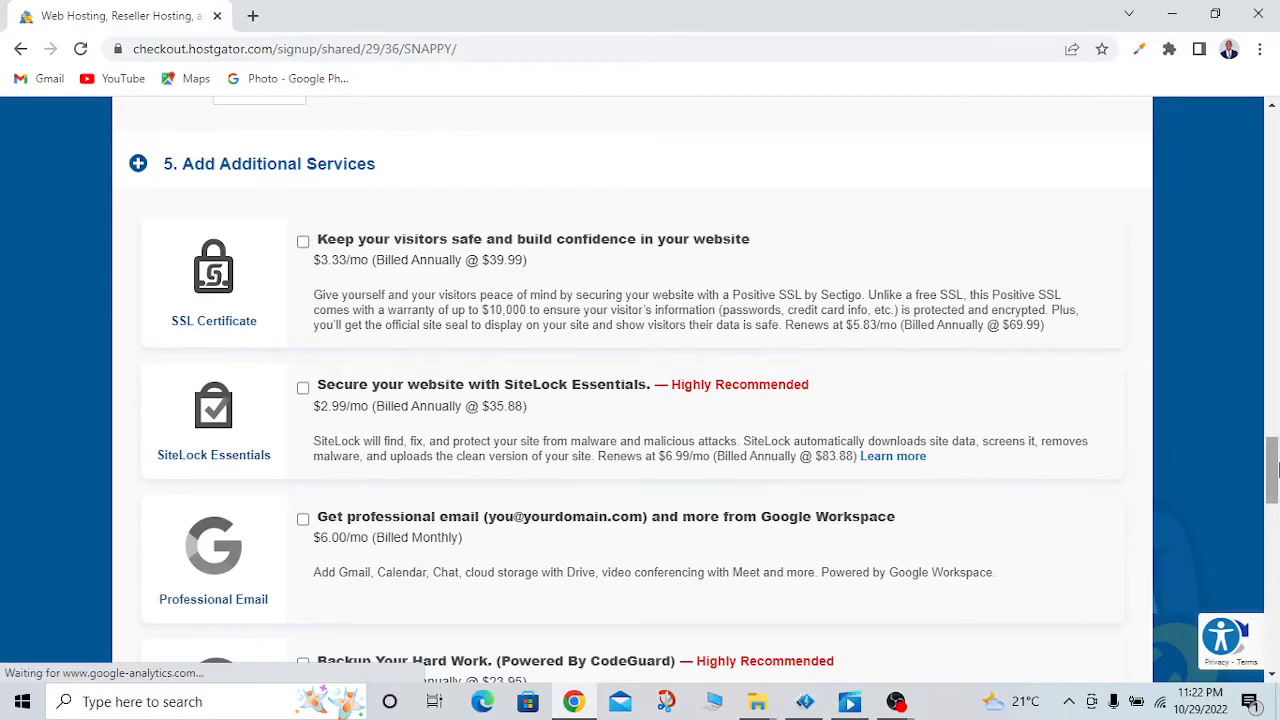
drag(1273, 470, 1275, 633)
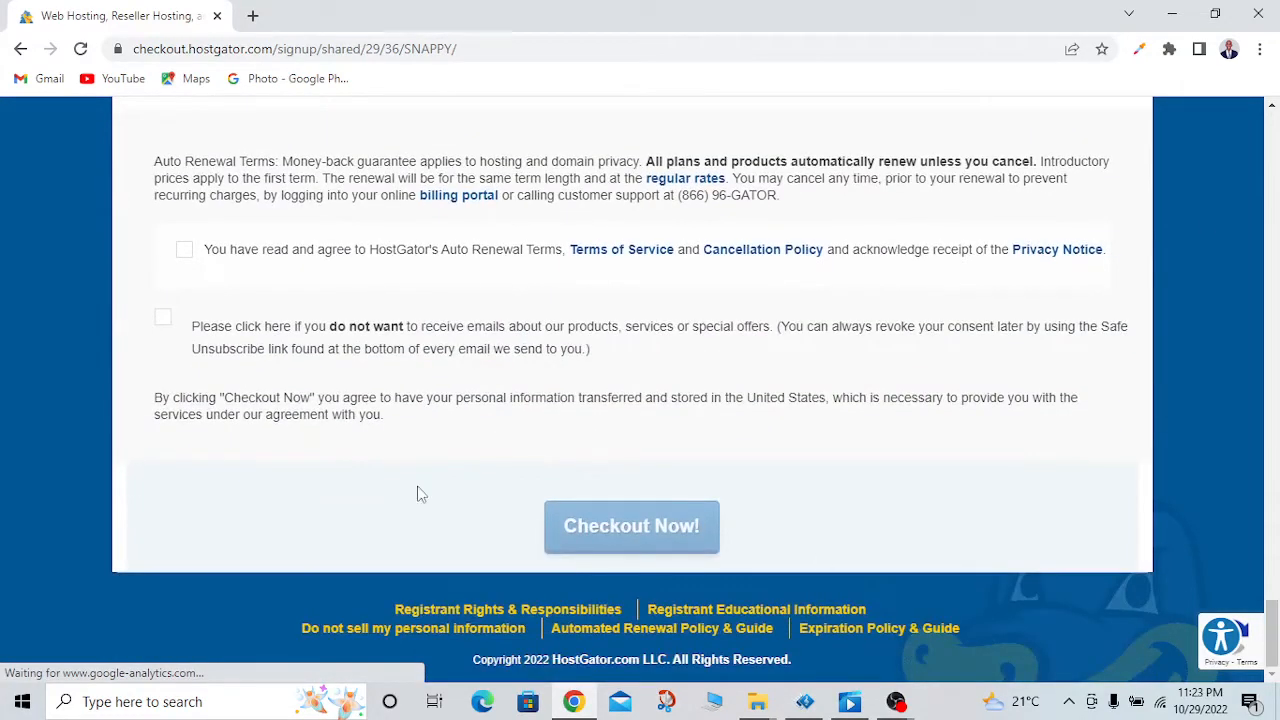
click(158, 322)
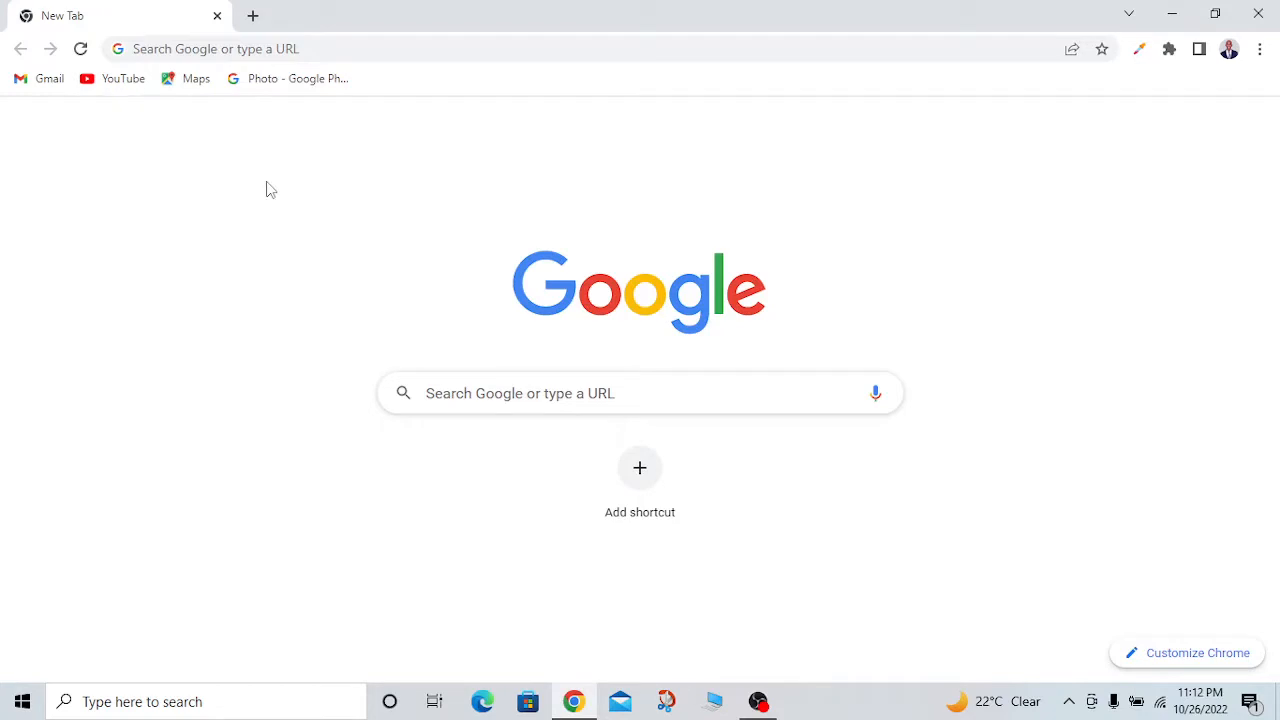
Step: Load youtube.careersinrwanda.com/wp-admin in Chrome
click(245, 49)
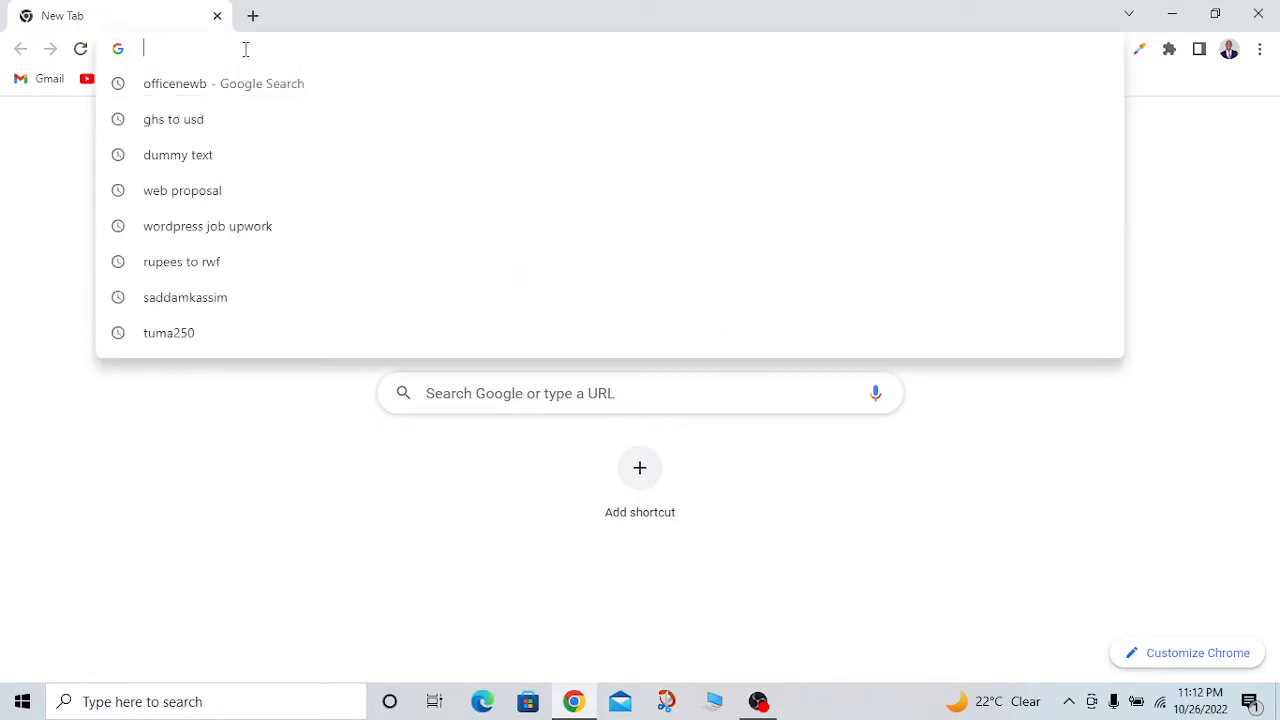
text(youtube.)
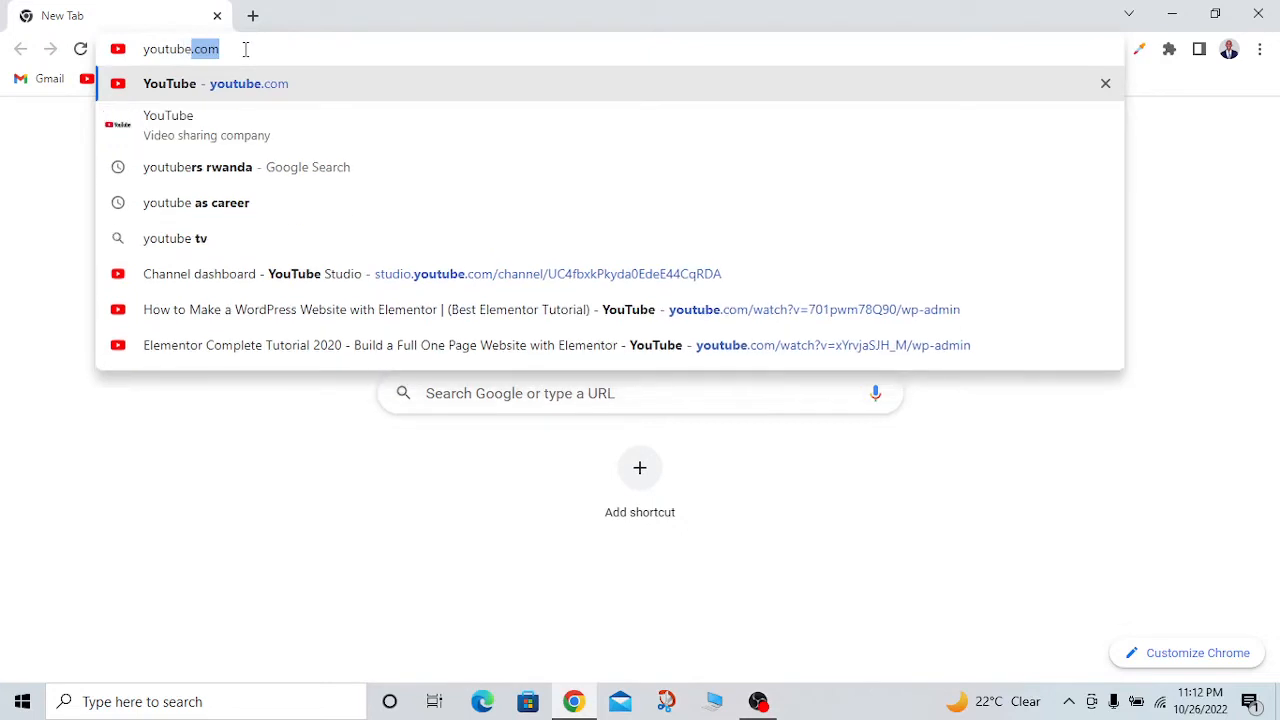
text(care)
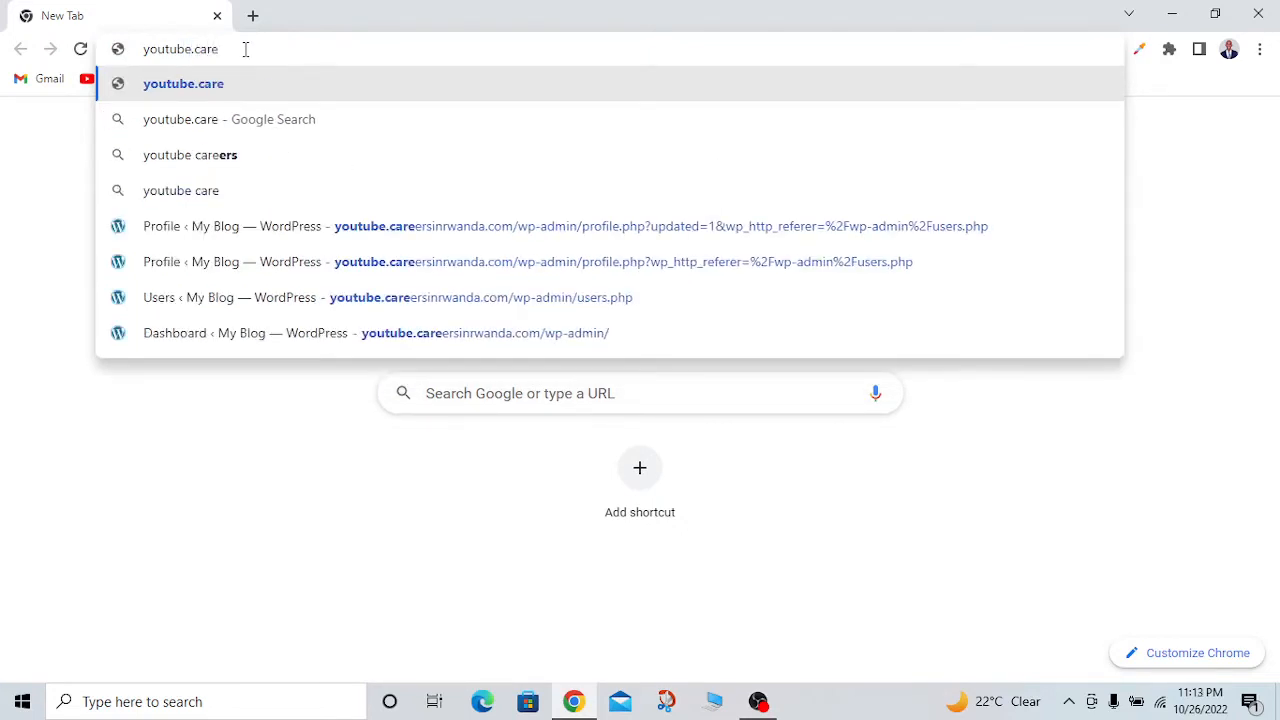
text(ers)
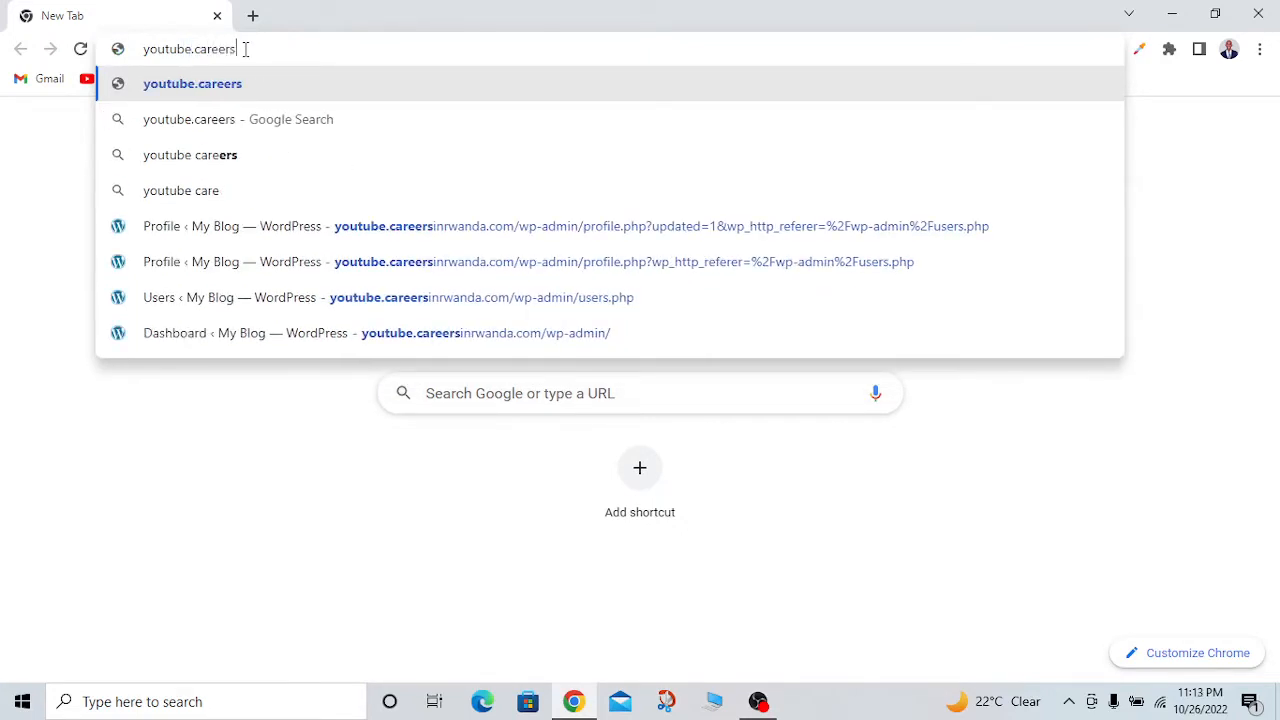
text(inrwand)
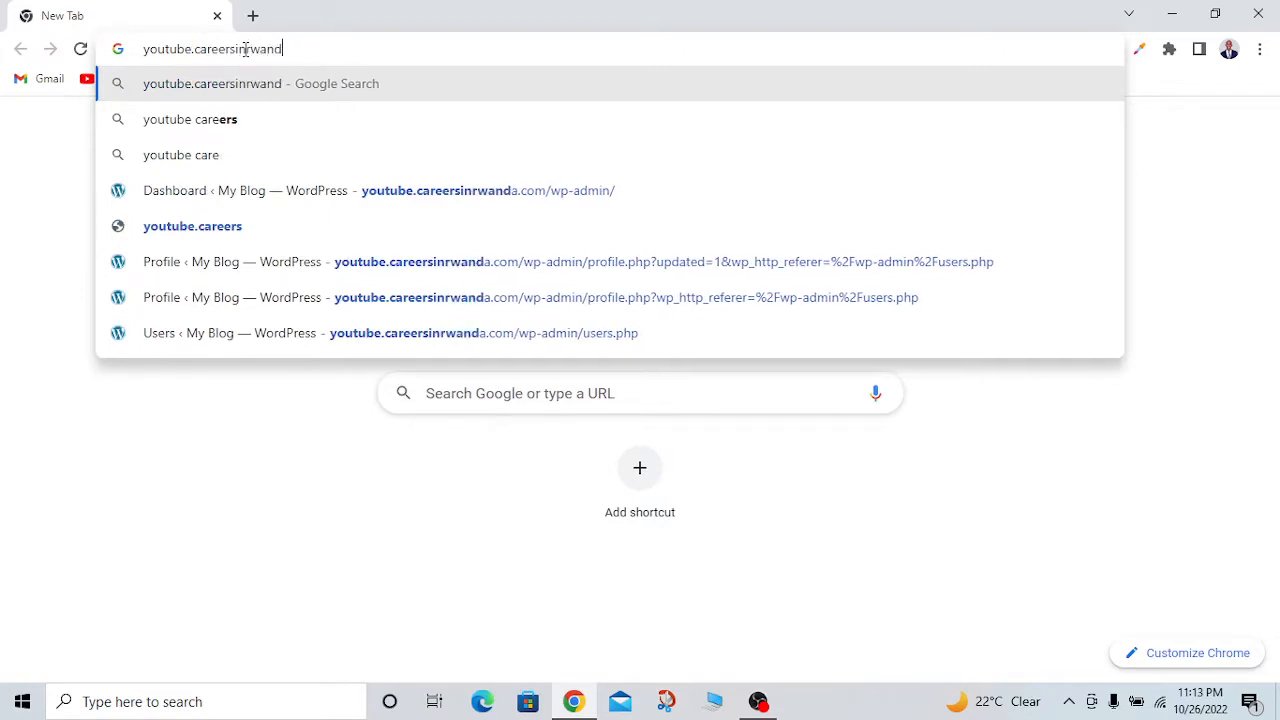
text(a.com/)
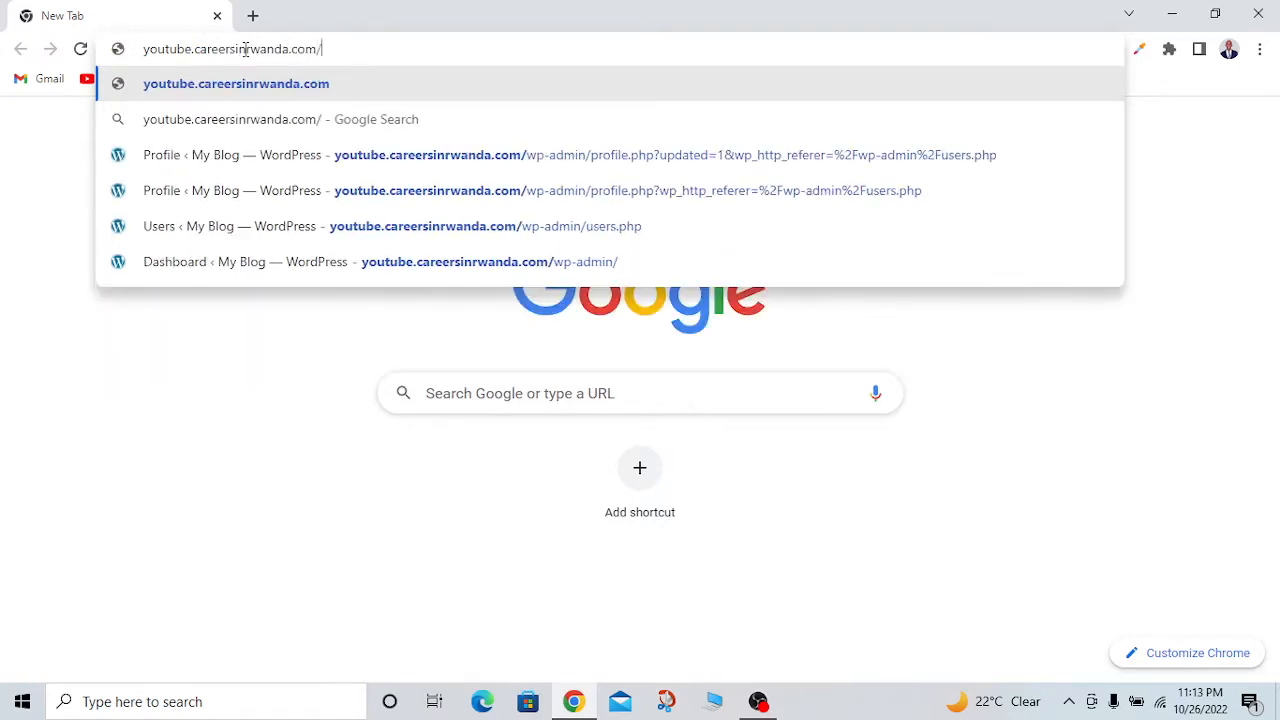
text(wp-admin)
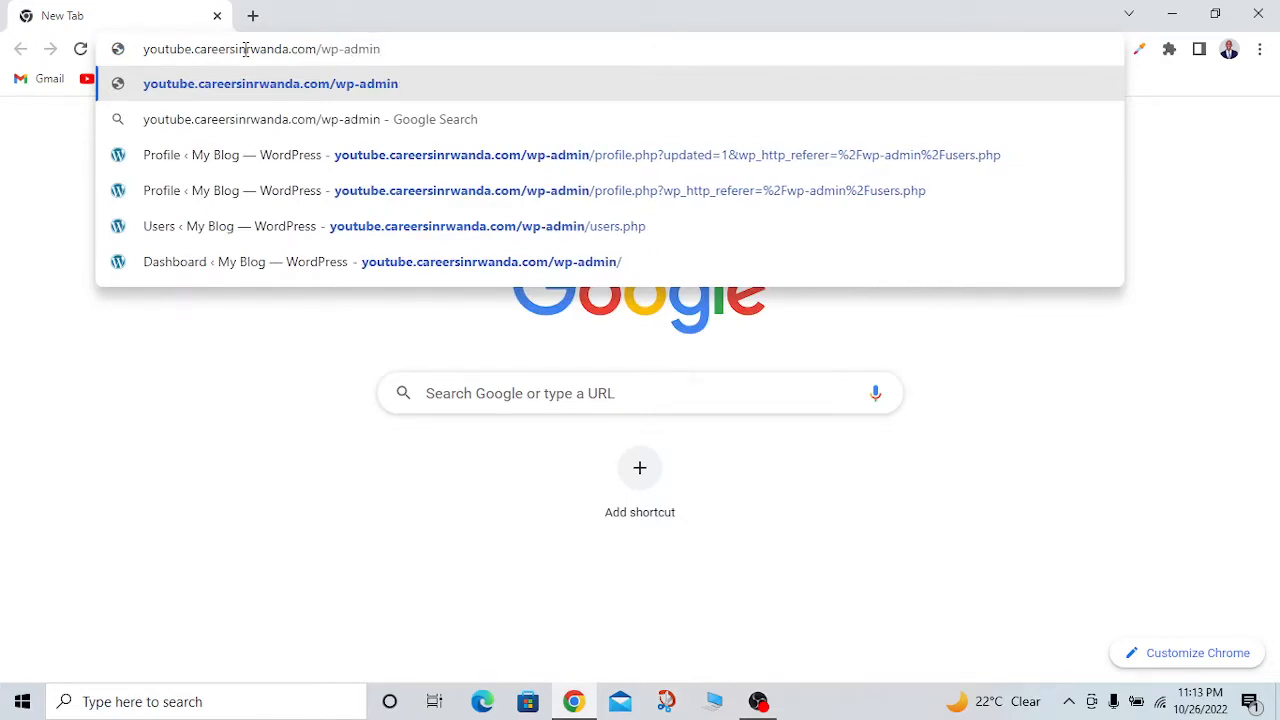
key(Return)
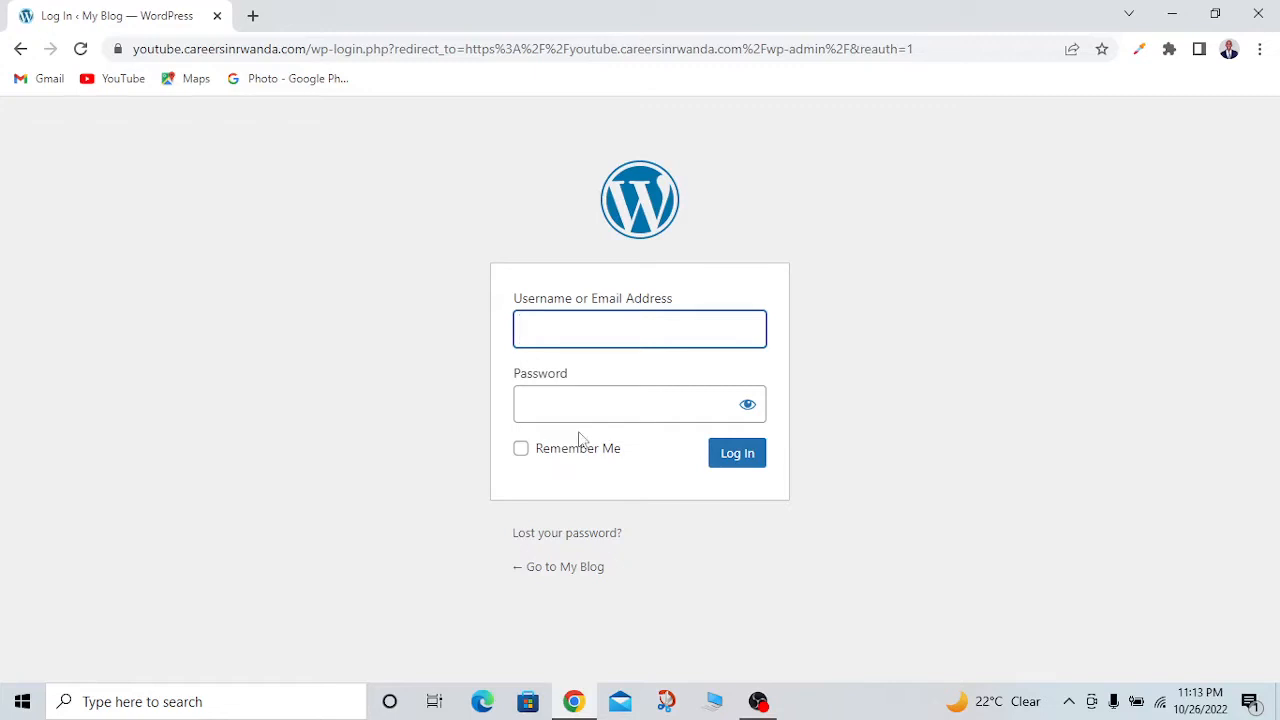
Step: Log in with the admin username and password, declining to save the password
text(admin)
key(Tab)
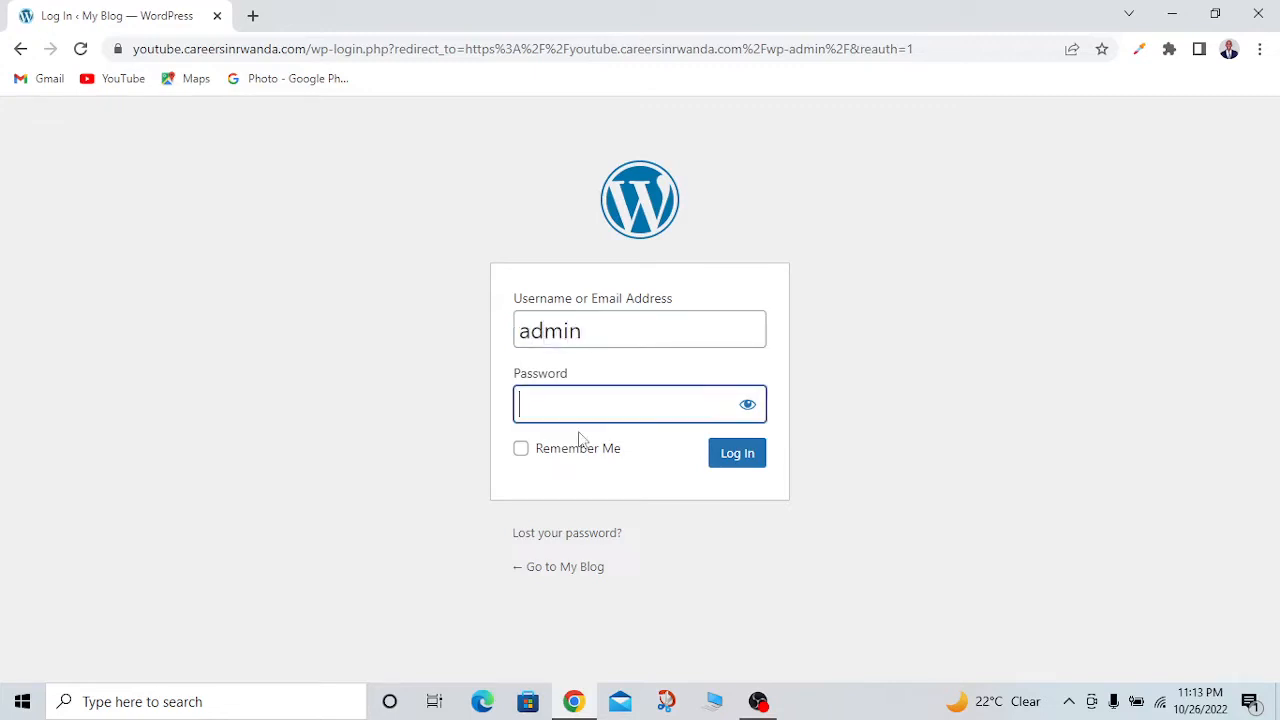
text(••••••••••••)
click(737, 455)
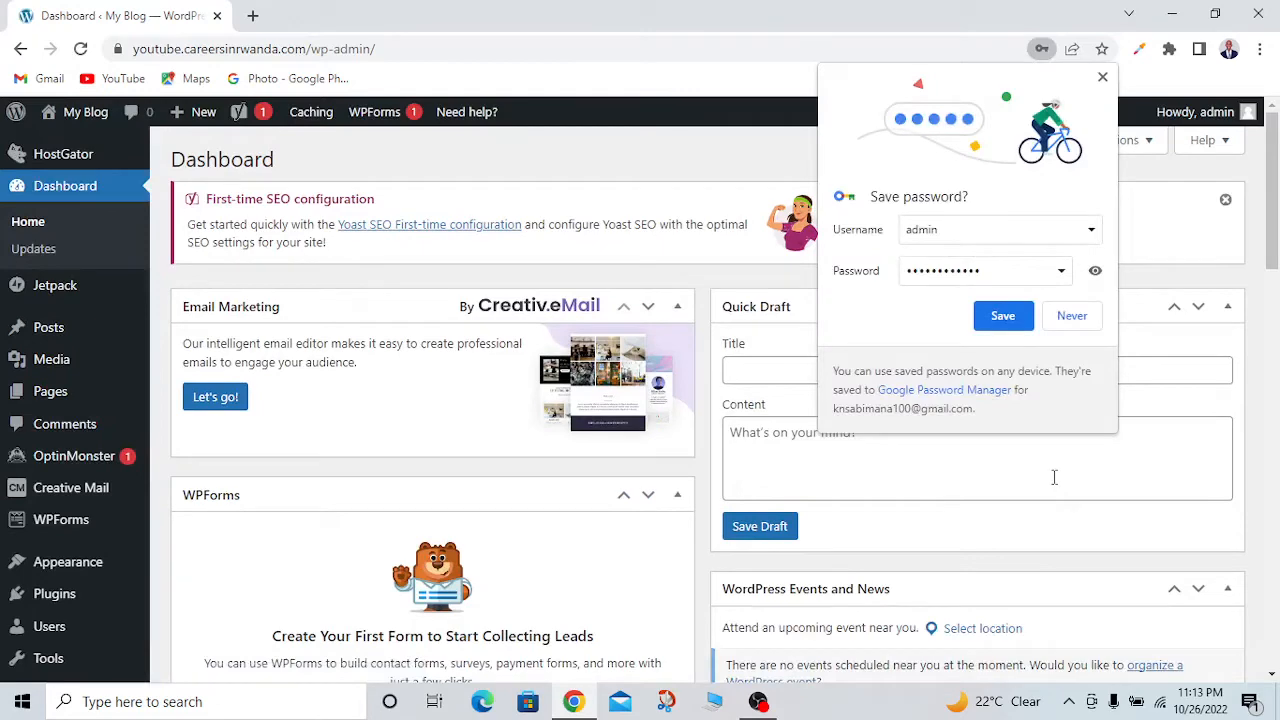
click(1080, 318)
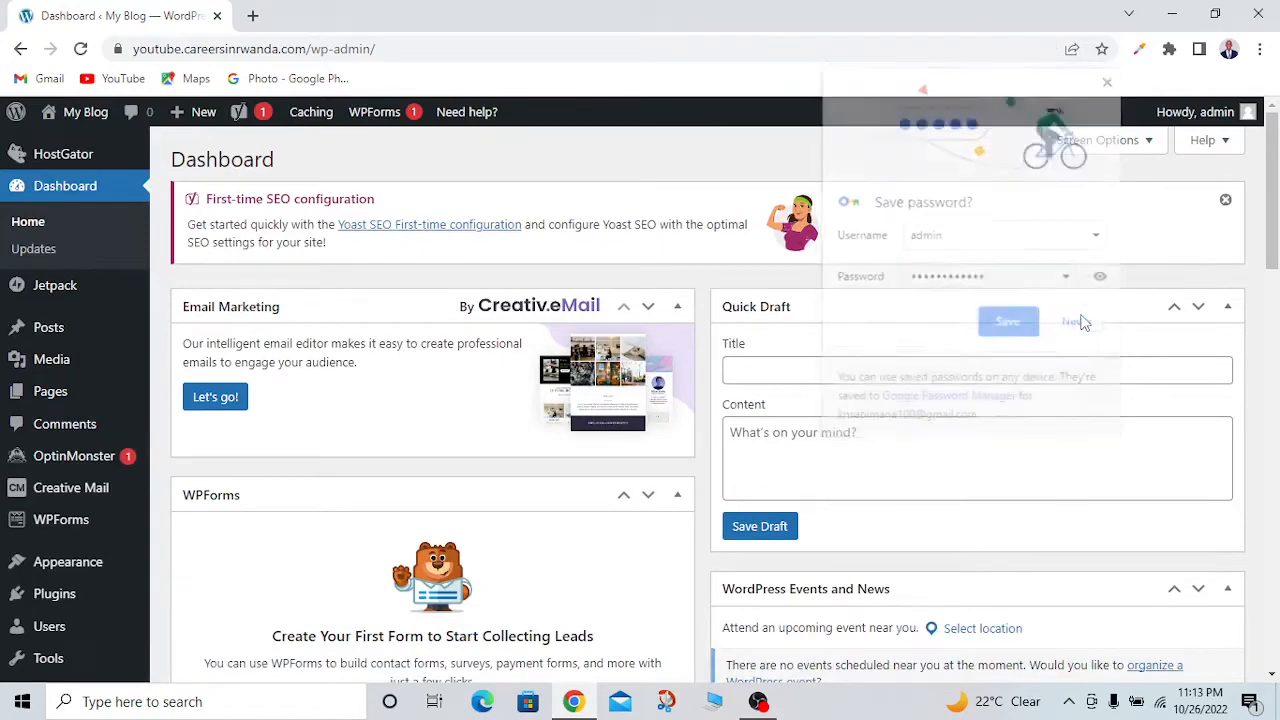
Step: Dismiss the Yoast SEO notice and go to the Installed Plugins page
click(1226, 200)
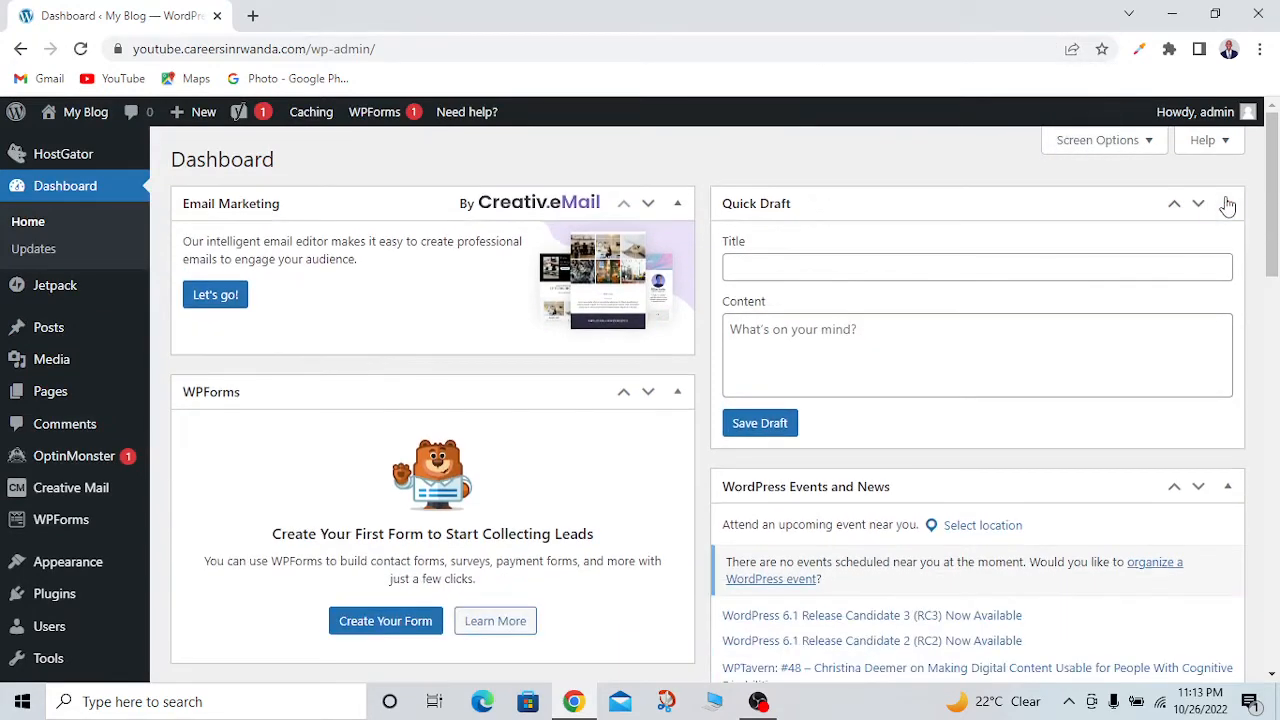
click(1227, 204)
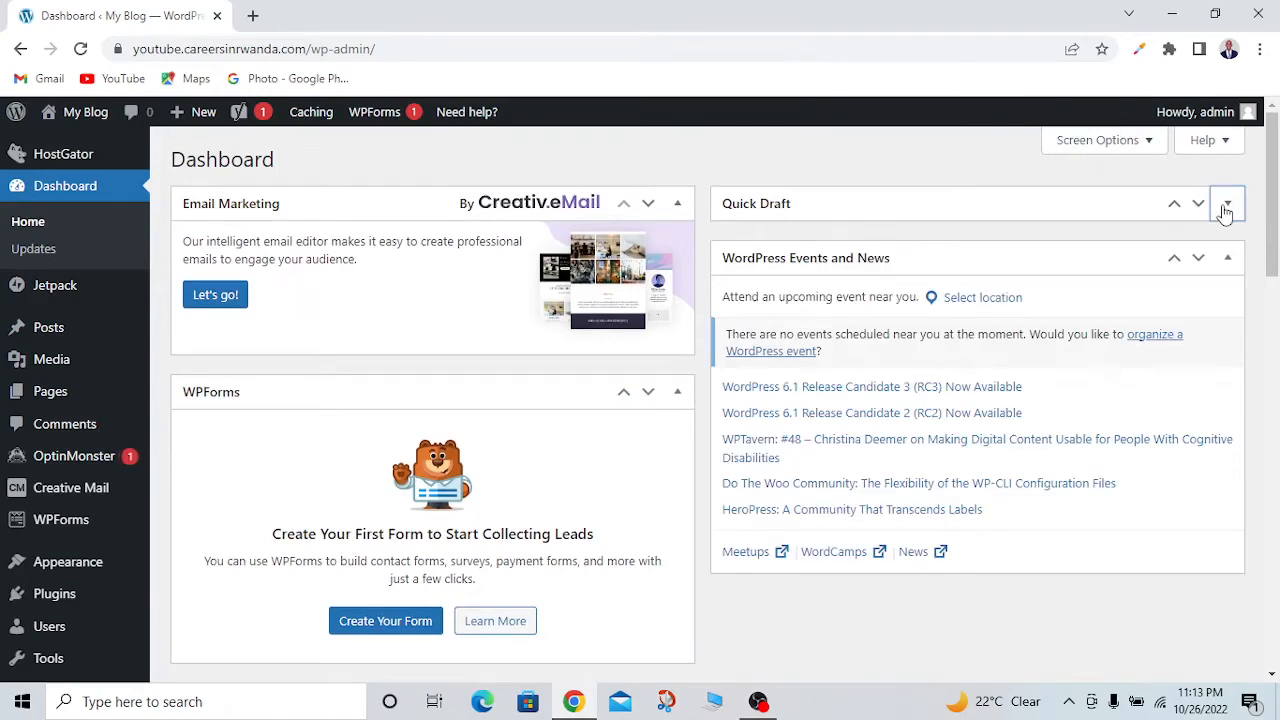
click(1227, 205)
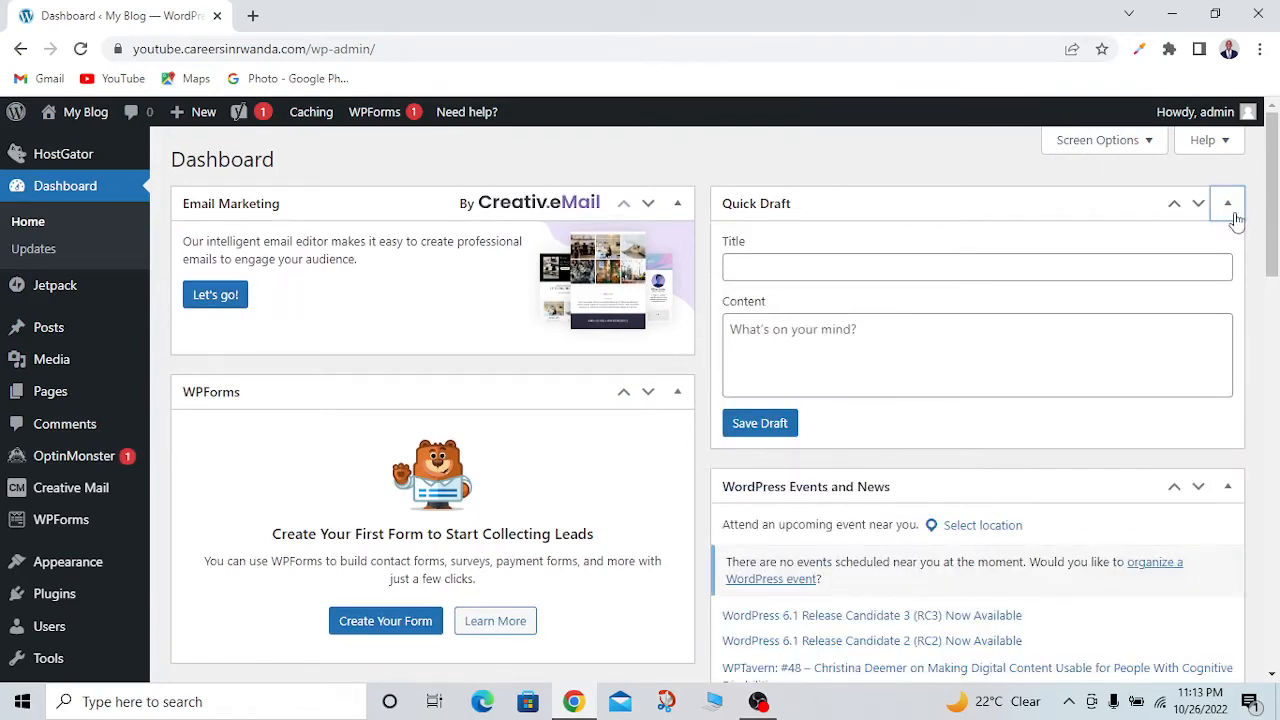
drag(1272, 200, 1272, 388)
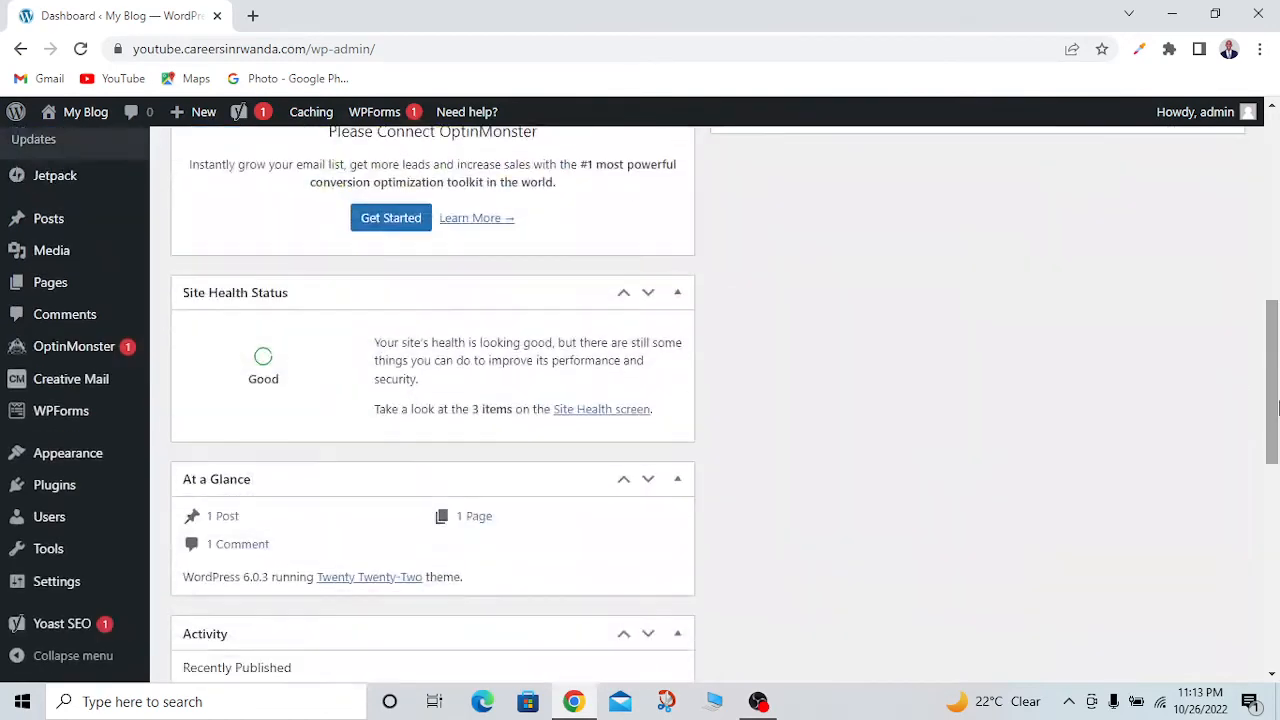
click(57, 489)
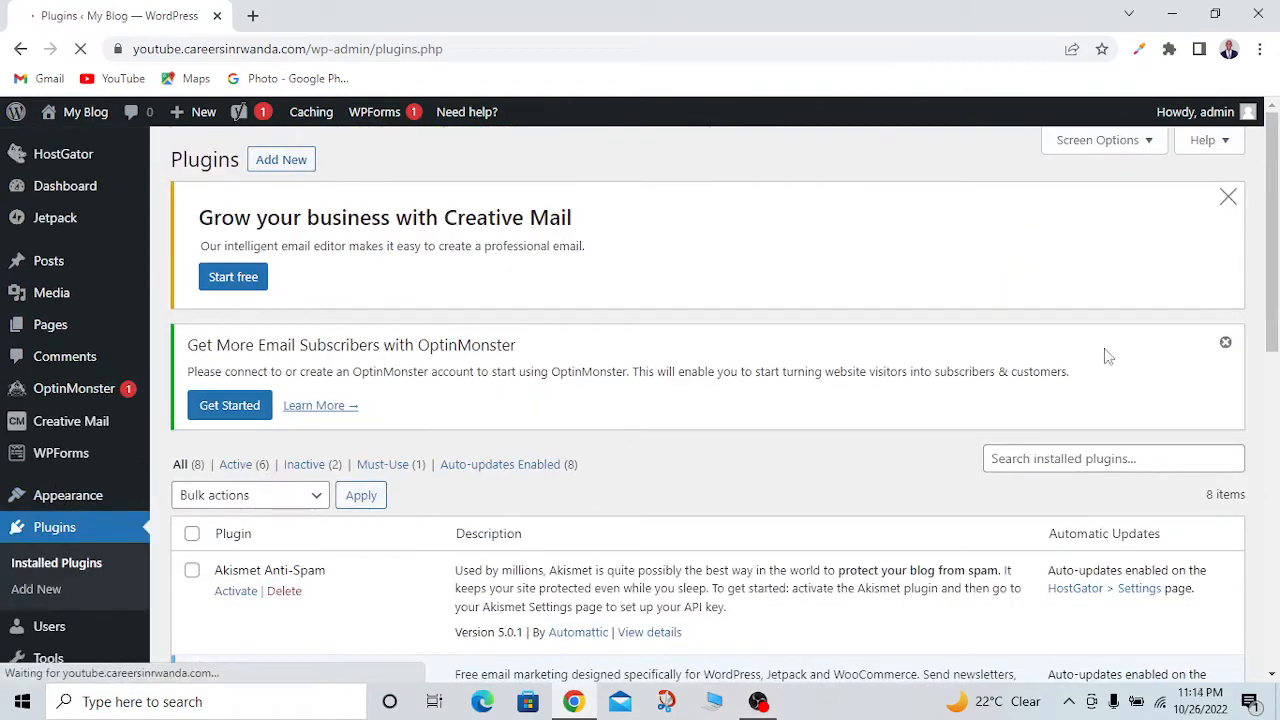
Step: Select all plugins and bulk-delete the inactive Akismet Anti-Spam and Hello Dolly
drag(1274, 308, 1275, 453)
scroll(1275, 453, up, 2)
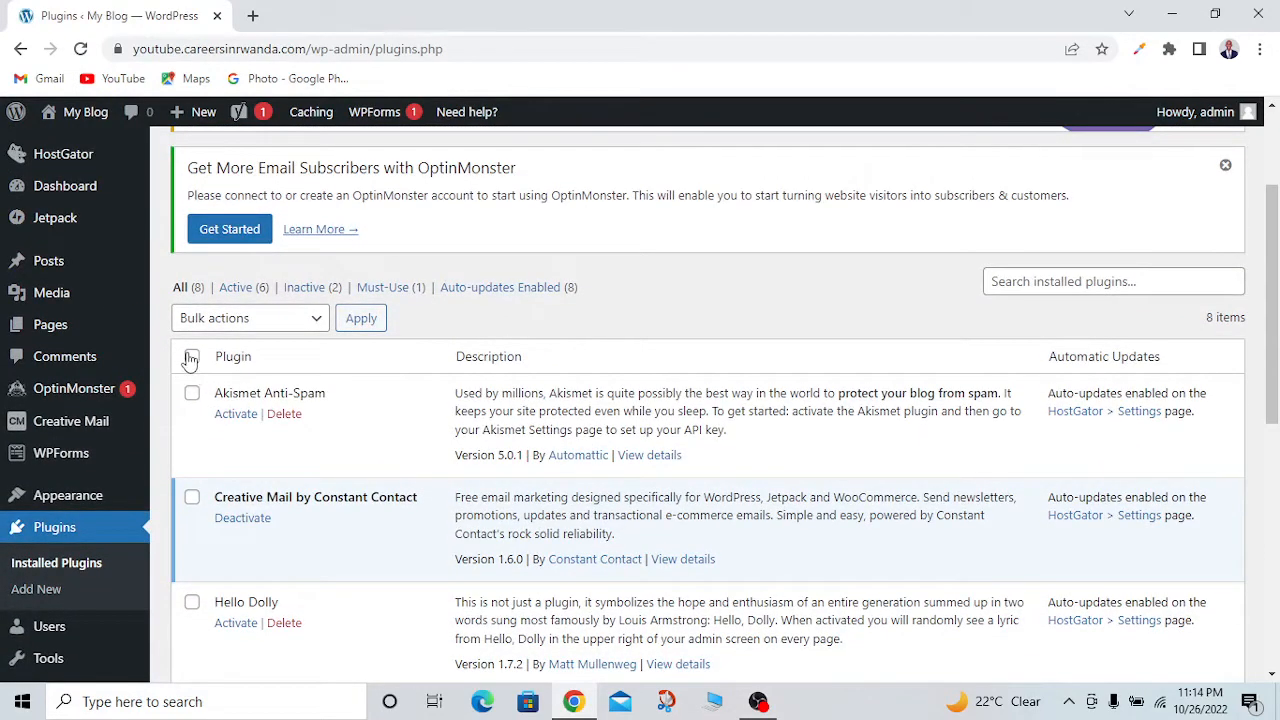
click(192, 357)
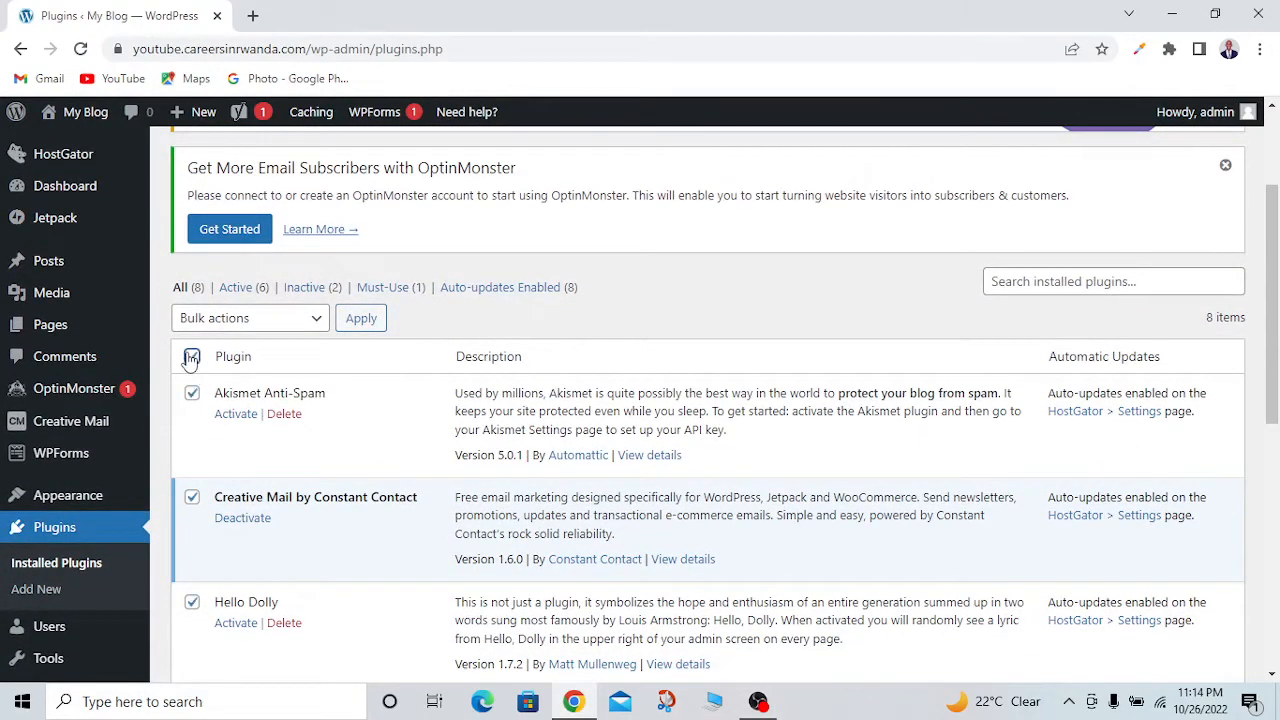
click(303, 328)
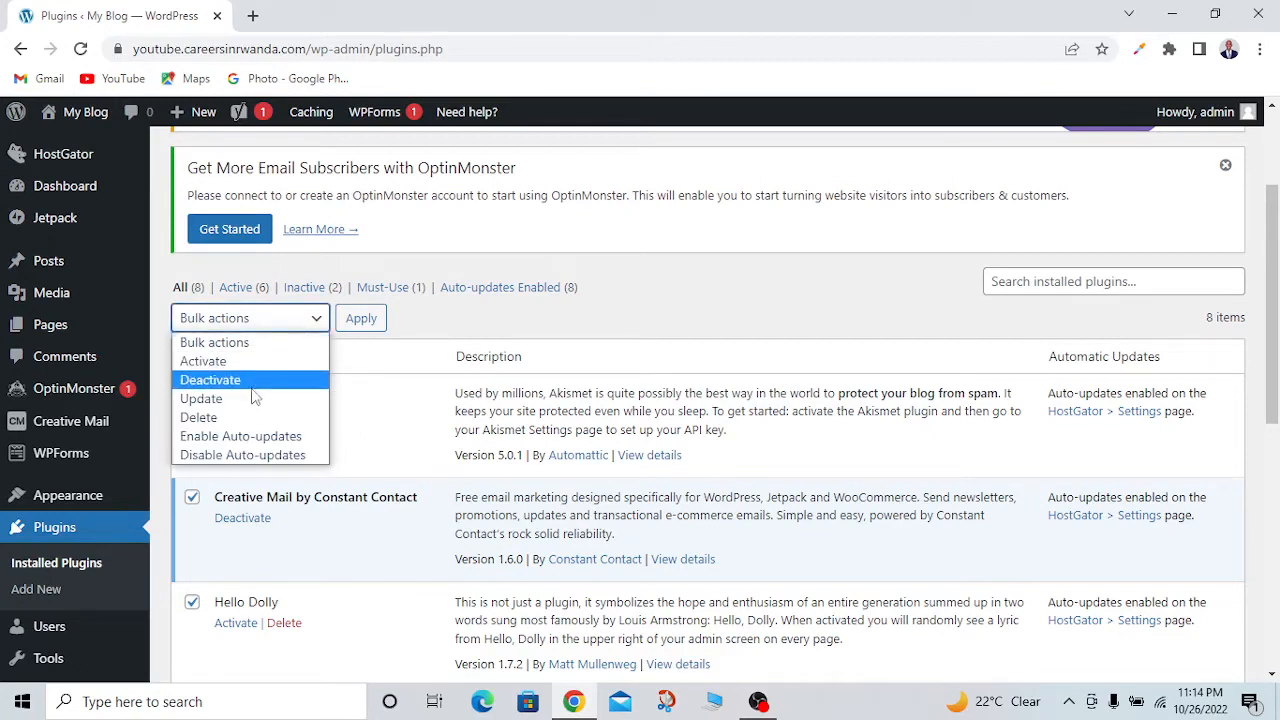
click(238, 418)
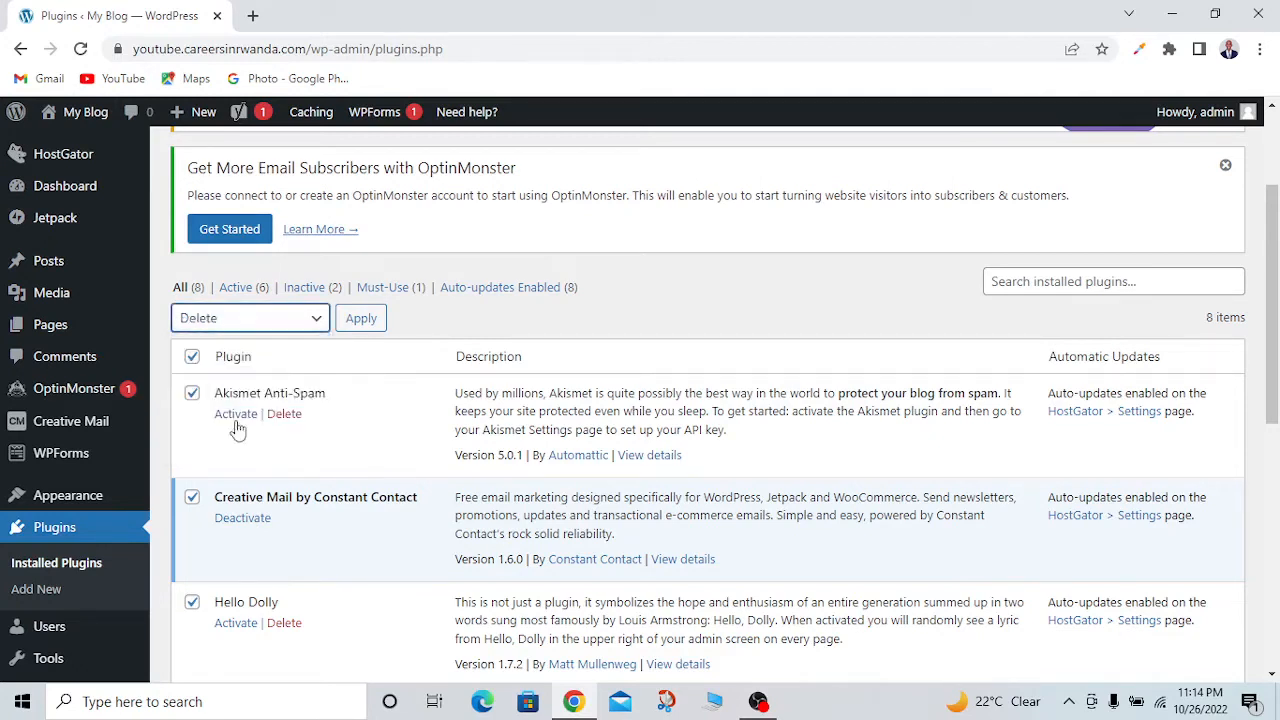
click(358, 320)
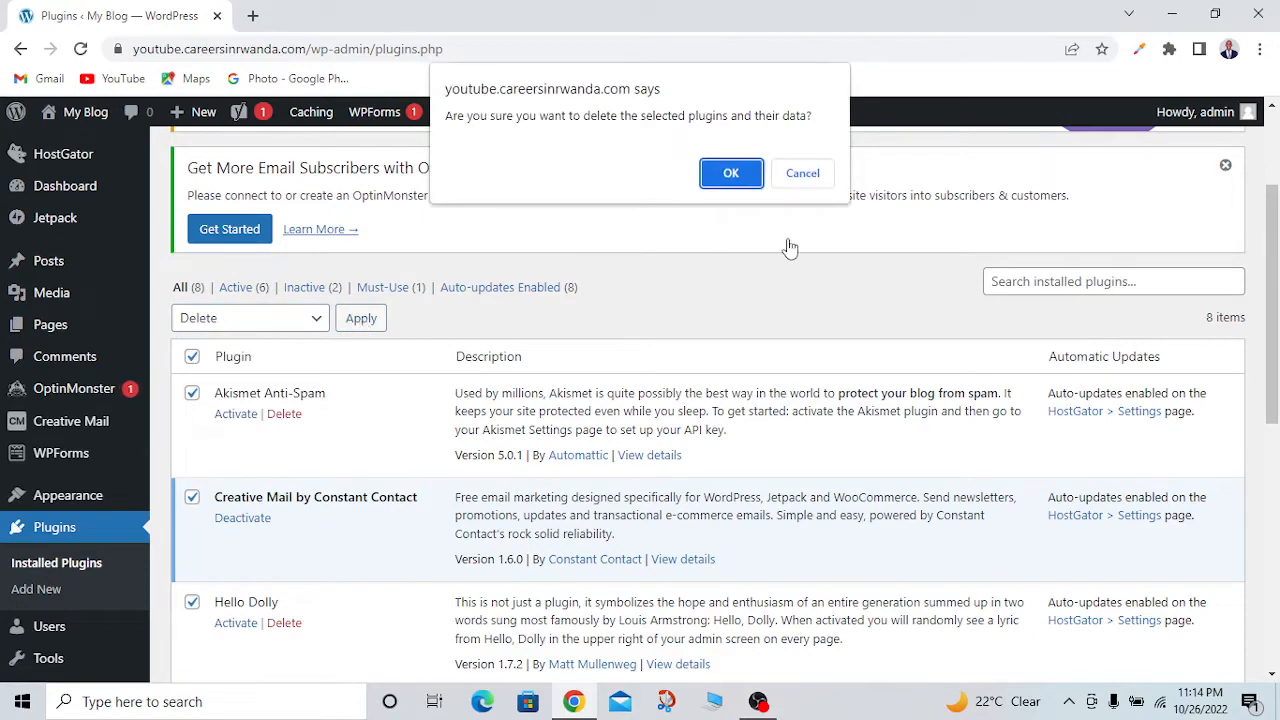
click(740, 178)
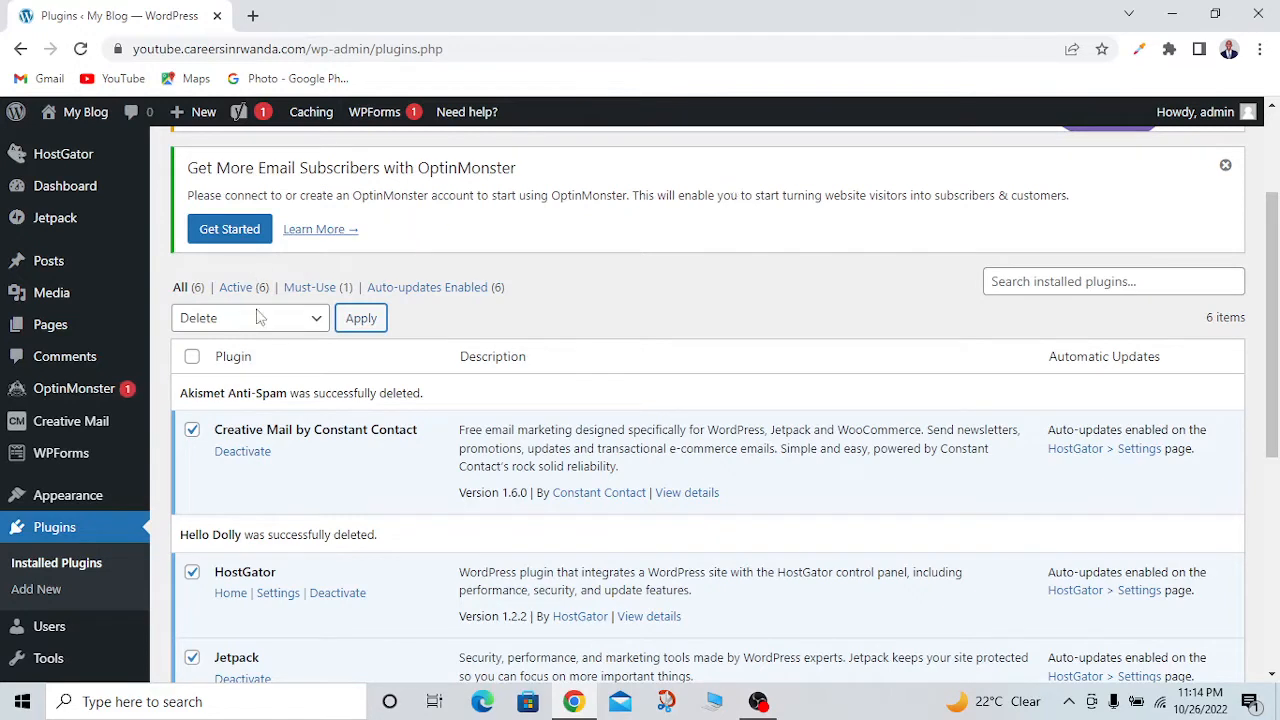
Step: Bulk-deactivate the remaining six selected plugins
click(313, 317)
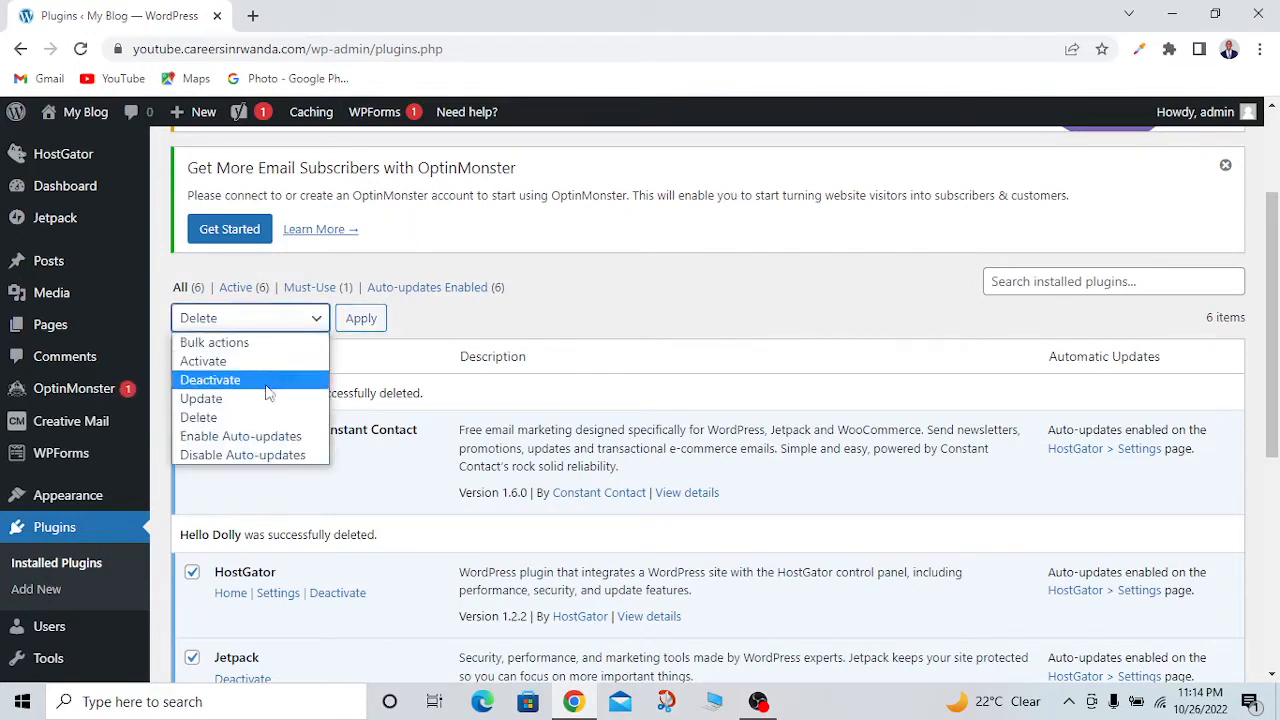
click(257, 418)
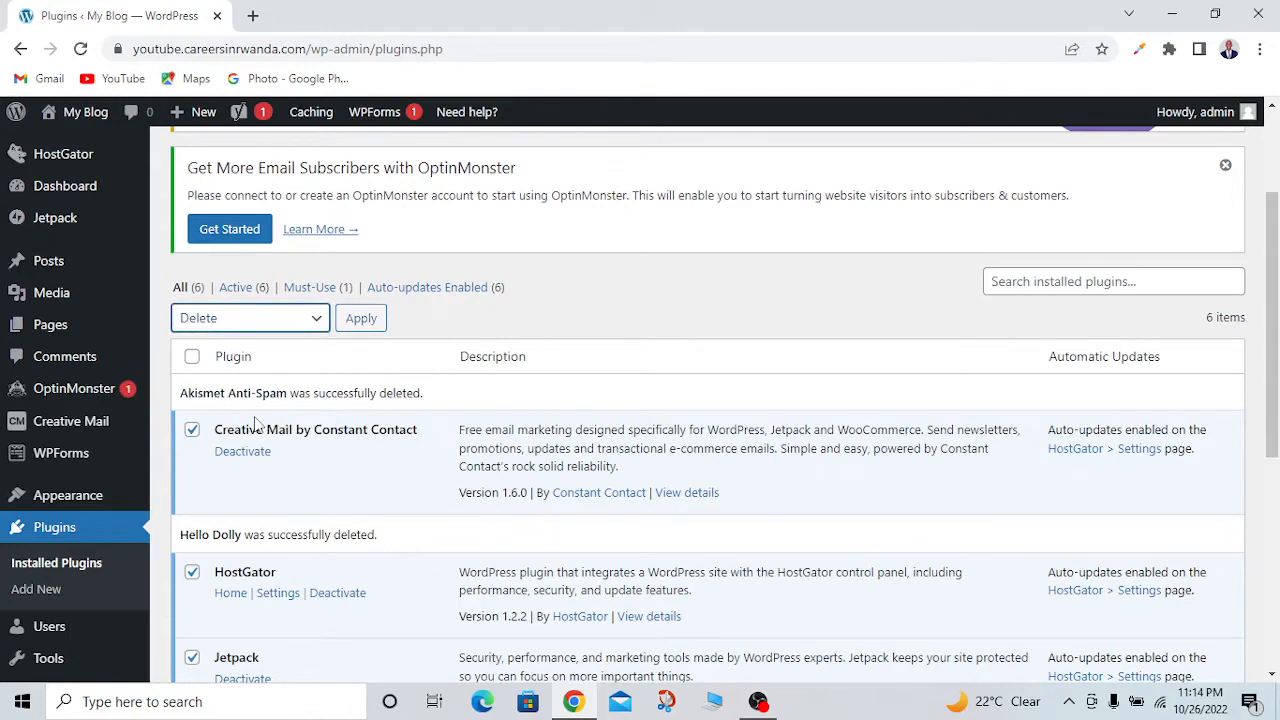
click(305, 321)
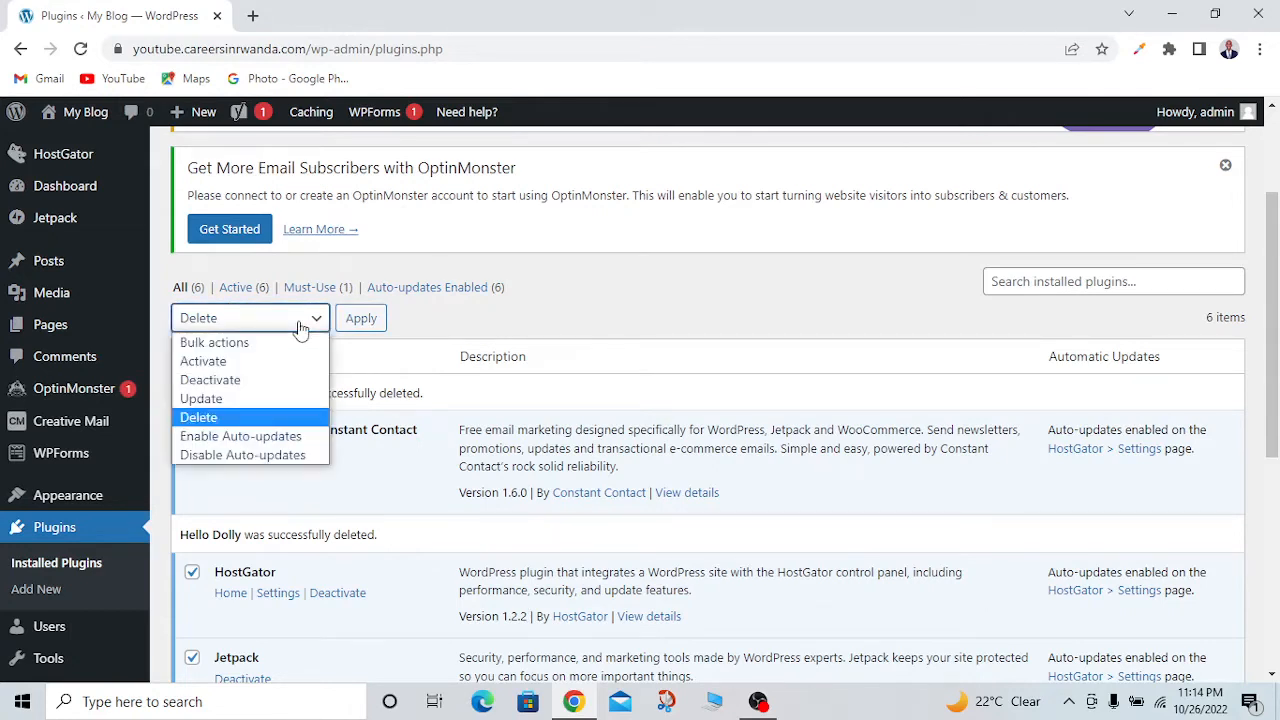
click(269, 381)
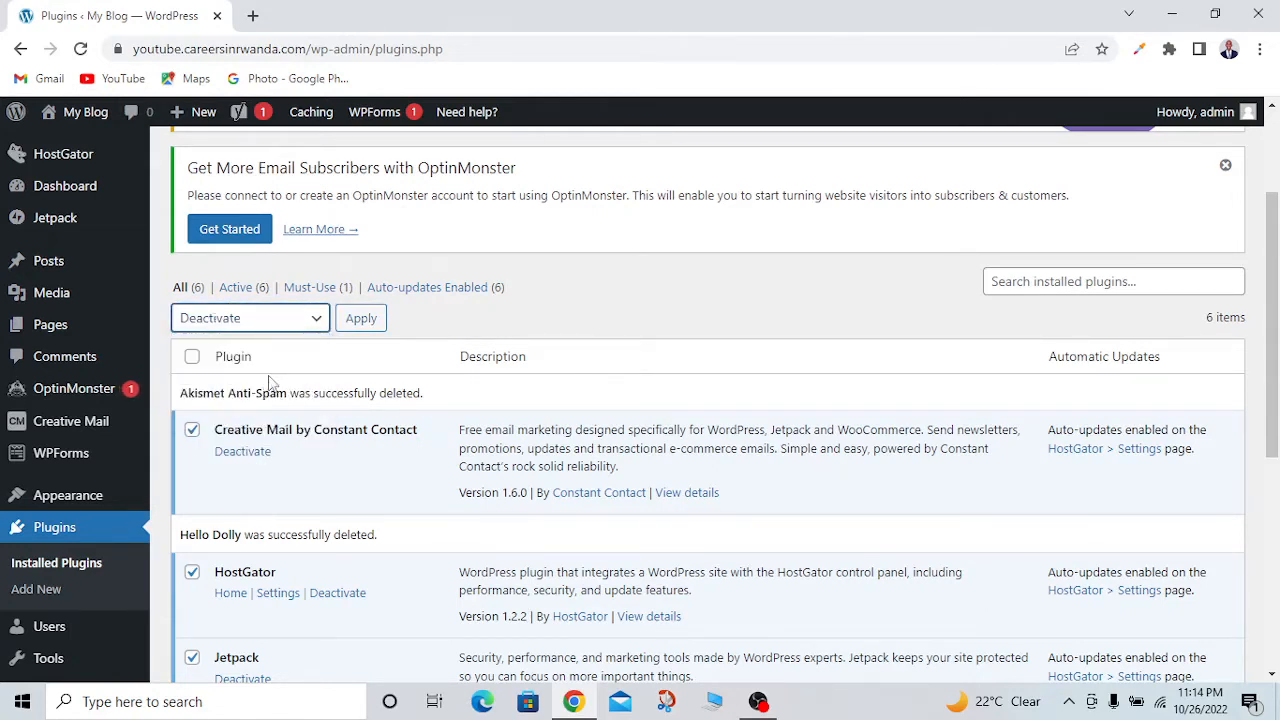
click(355, 318)
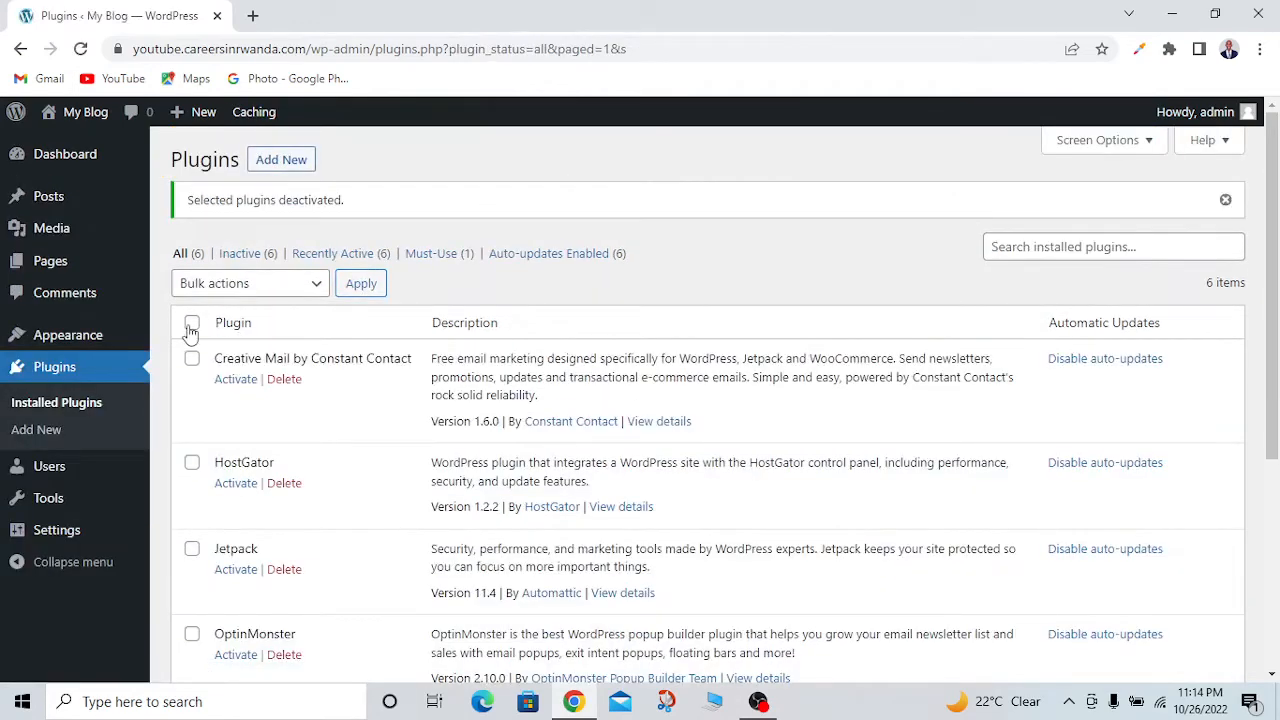
Step: Bulk-delete Creative Mail, HostGator, Jetpack, OptinMonster, WPForms Lite and Yoast SEO
click(191, 325)
click(278, 290)
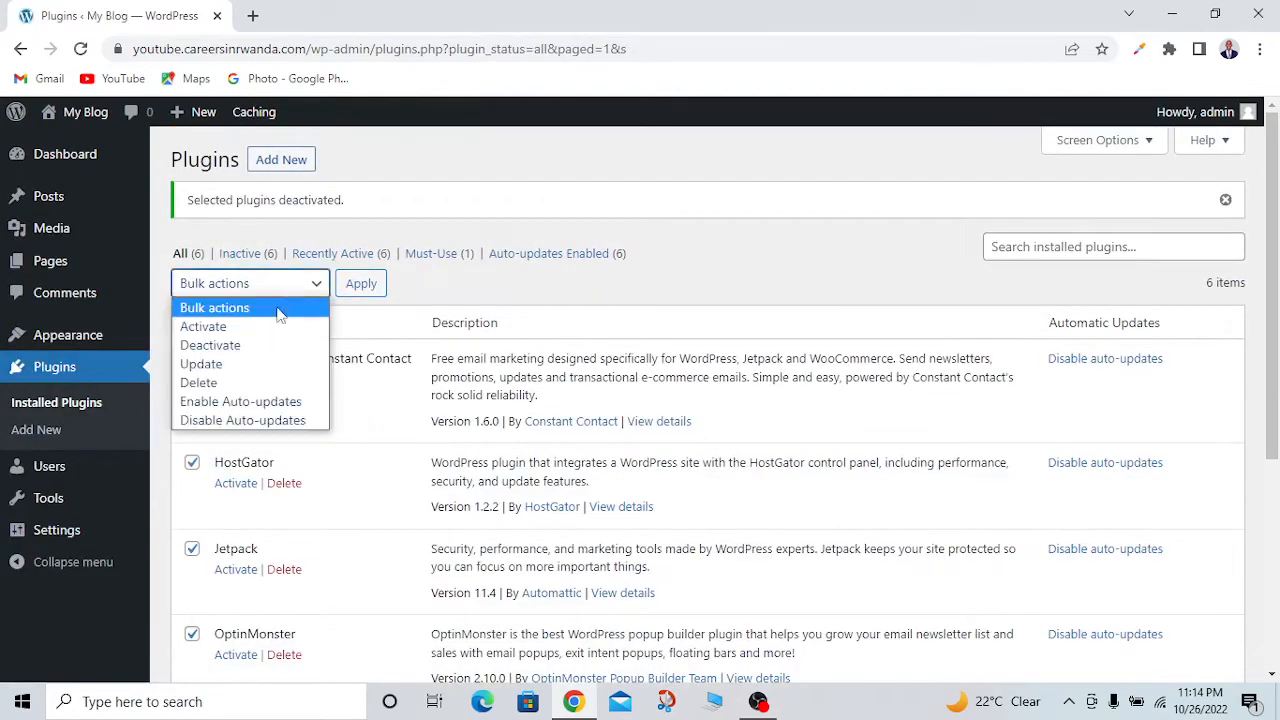
click(240, 384)
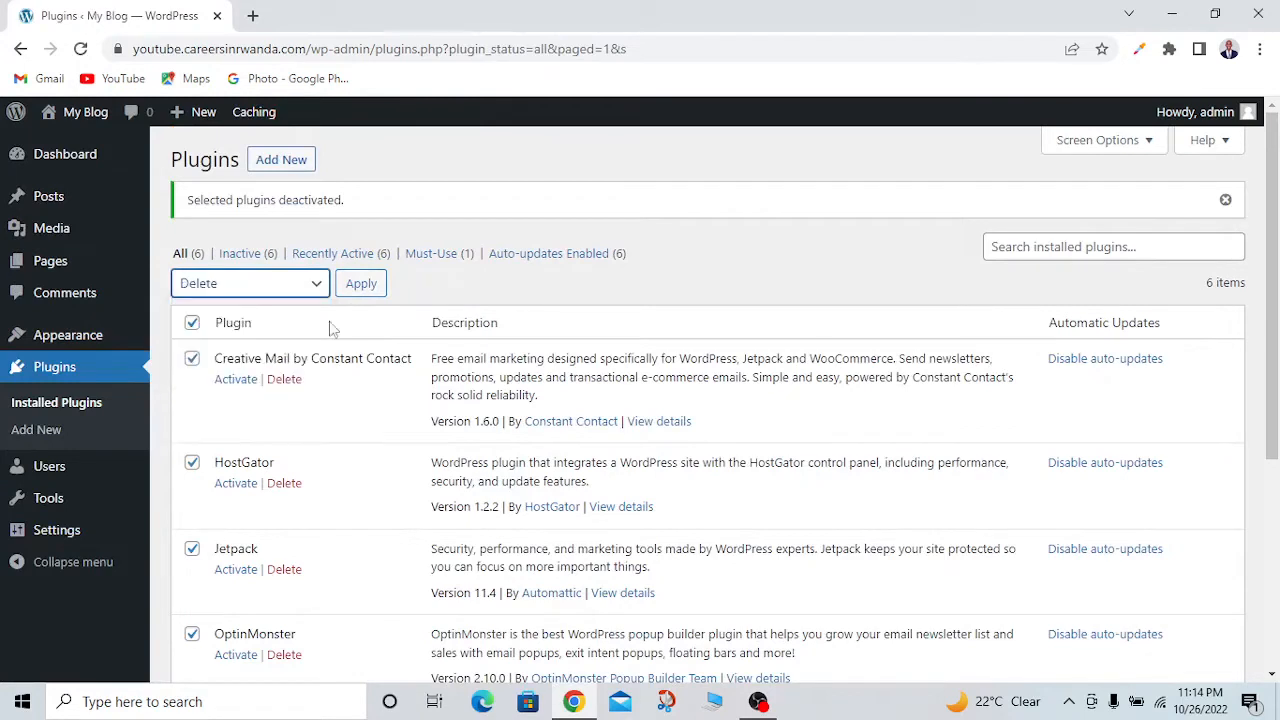
click(362, 290)
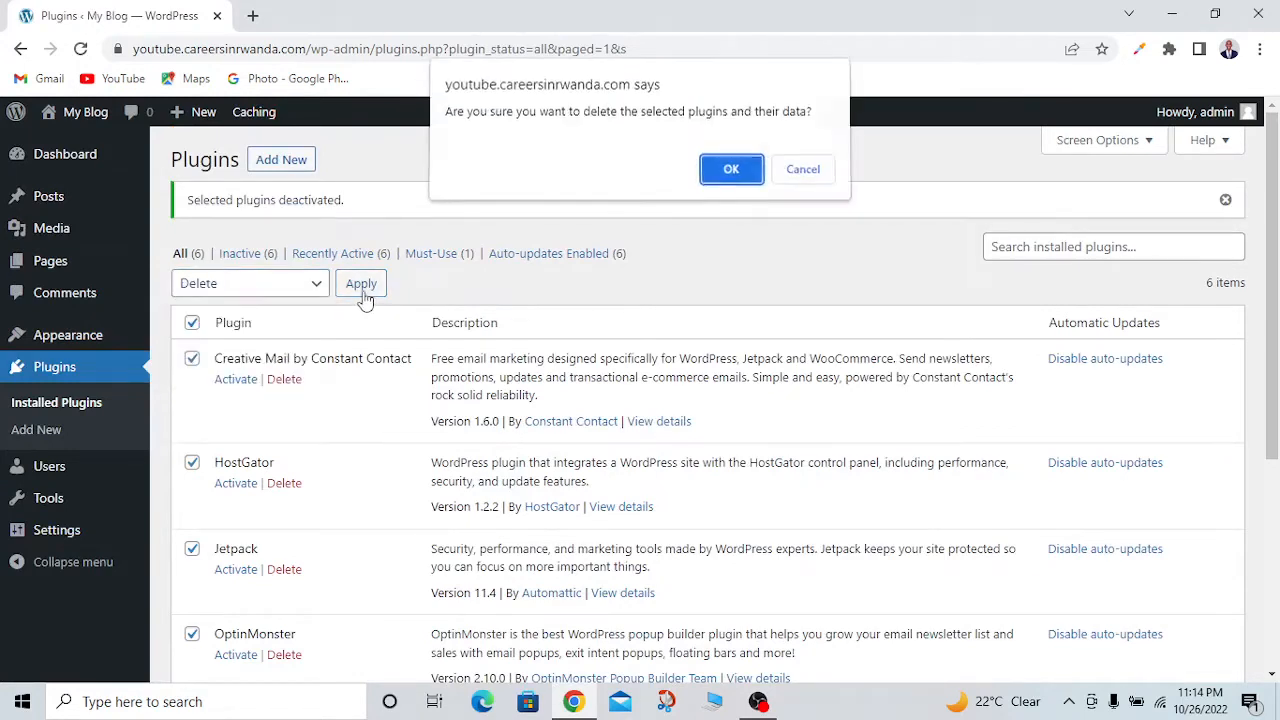
click(733, 174)
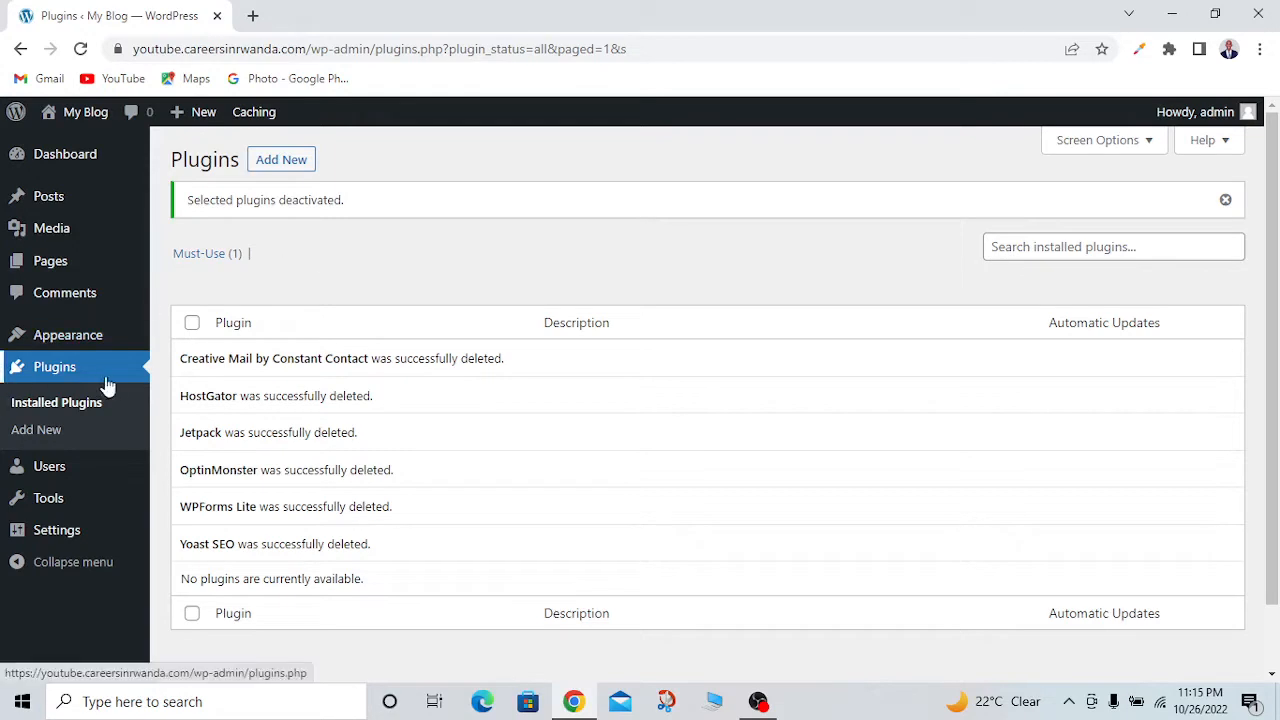
Step: Search the theme directory for 'kadence', then install and activate the Kadence theme
mouse_move(82, 341)
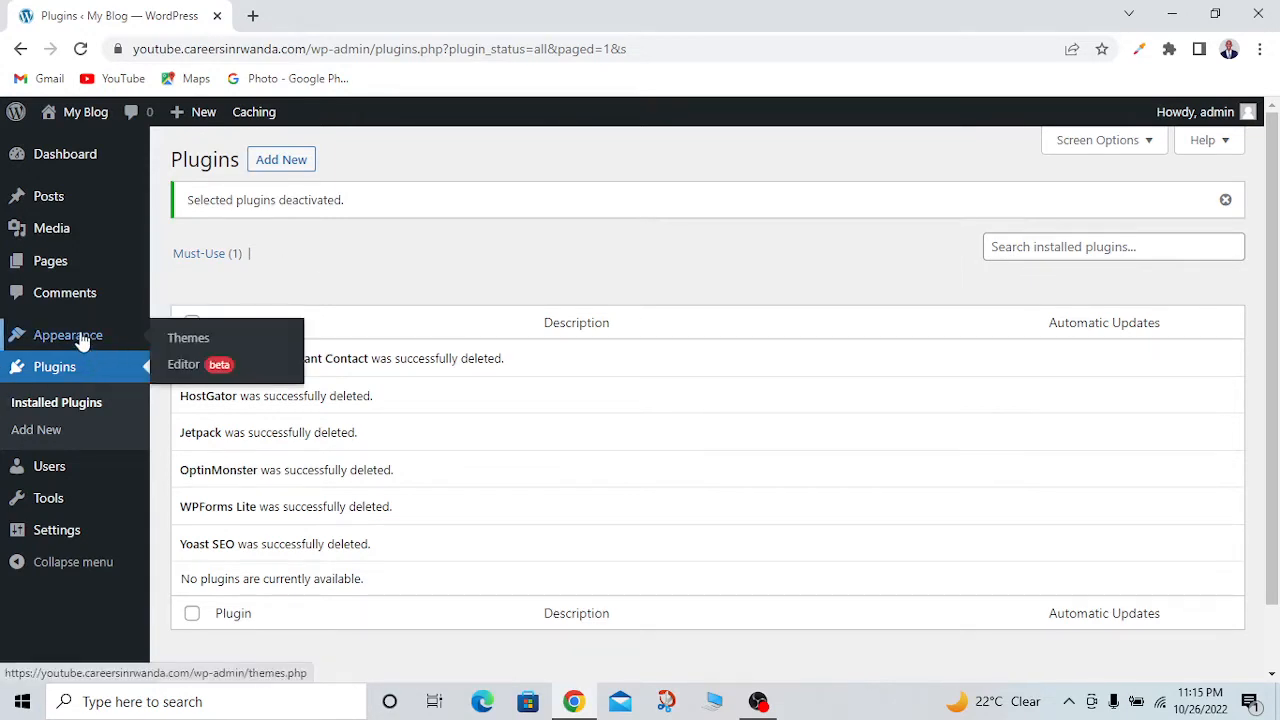
click(193, 342)
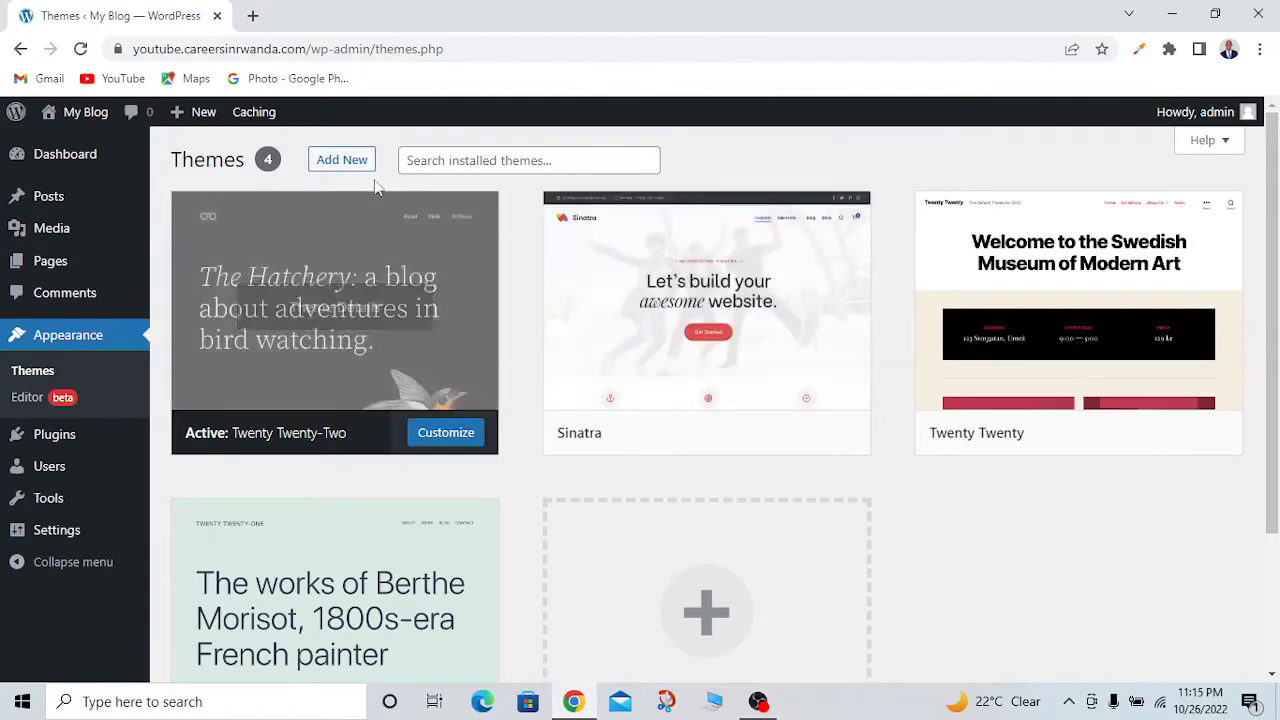
click(350, 162)
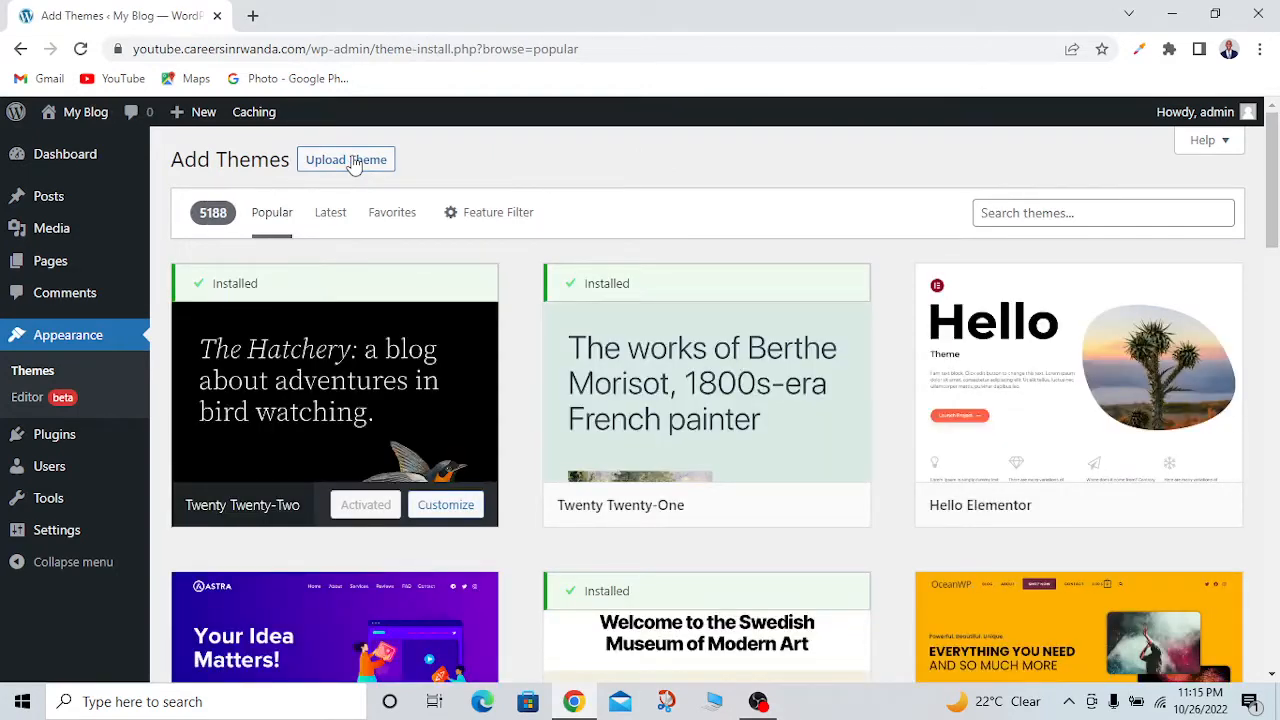
click(1011, 218)
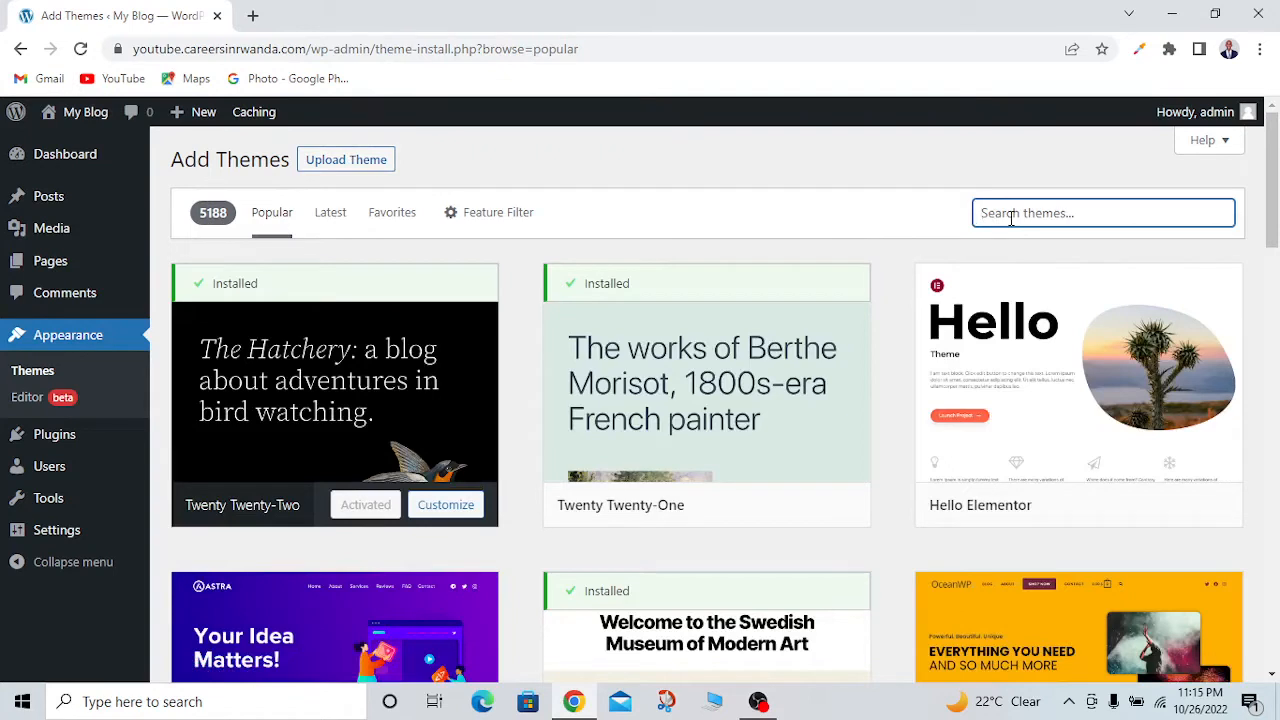
text(kadence)
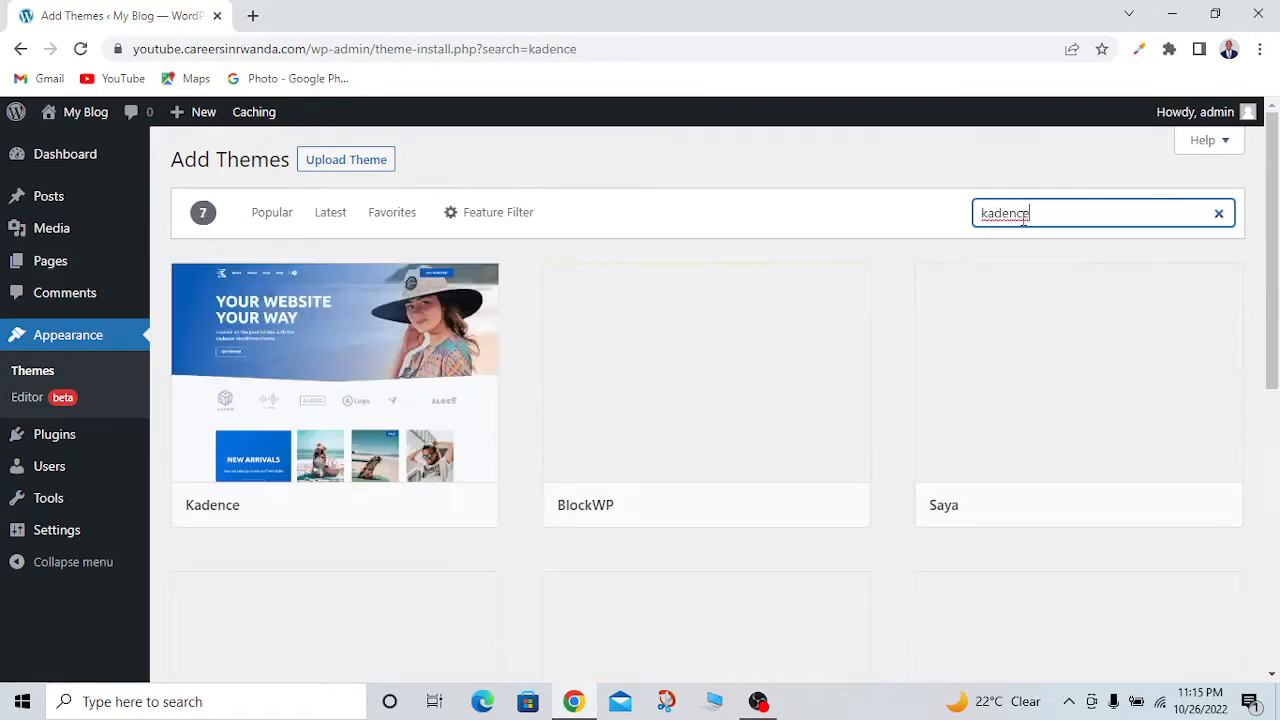
mouse_move(464, 425)
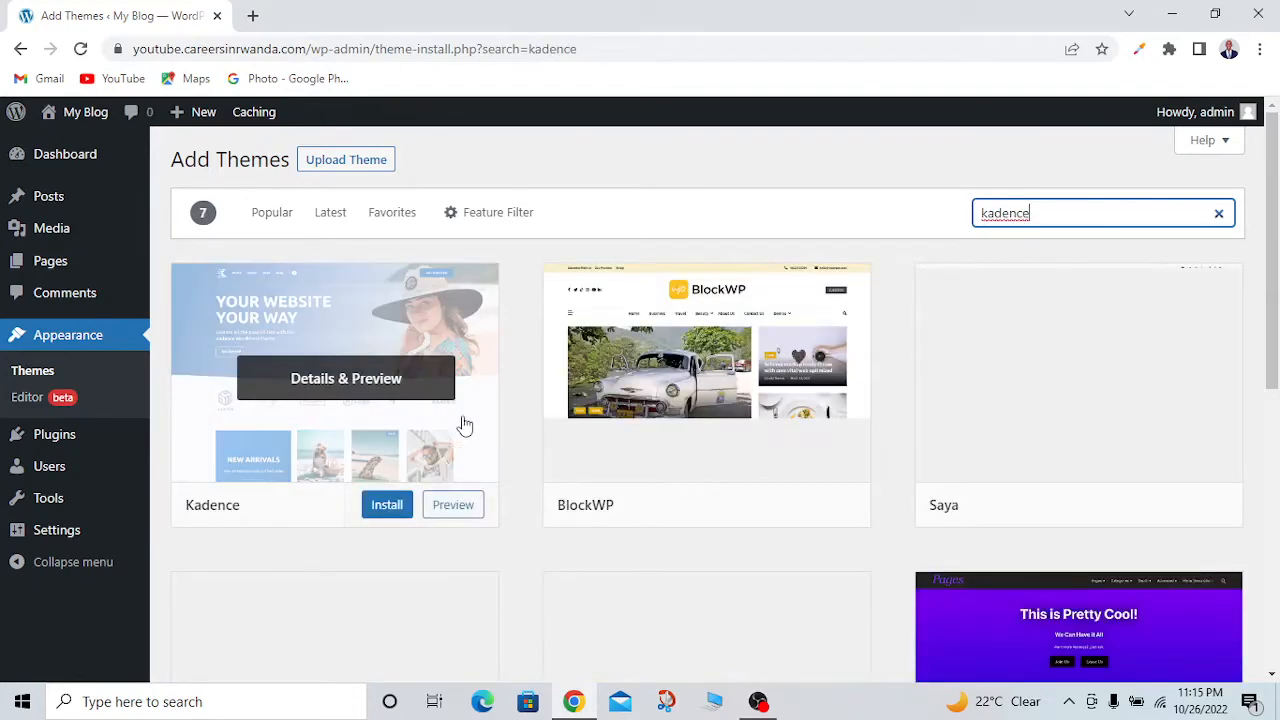
click(388, 505)
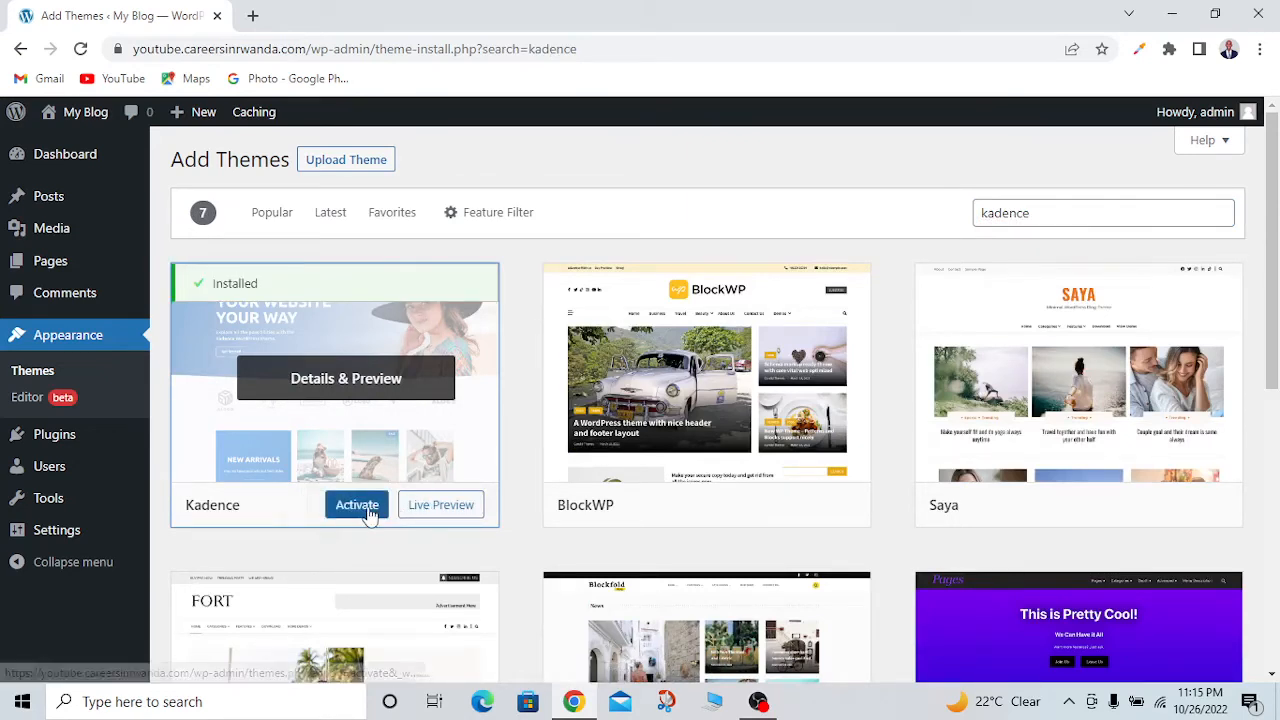
click(369, 510)
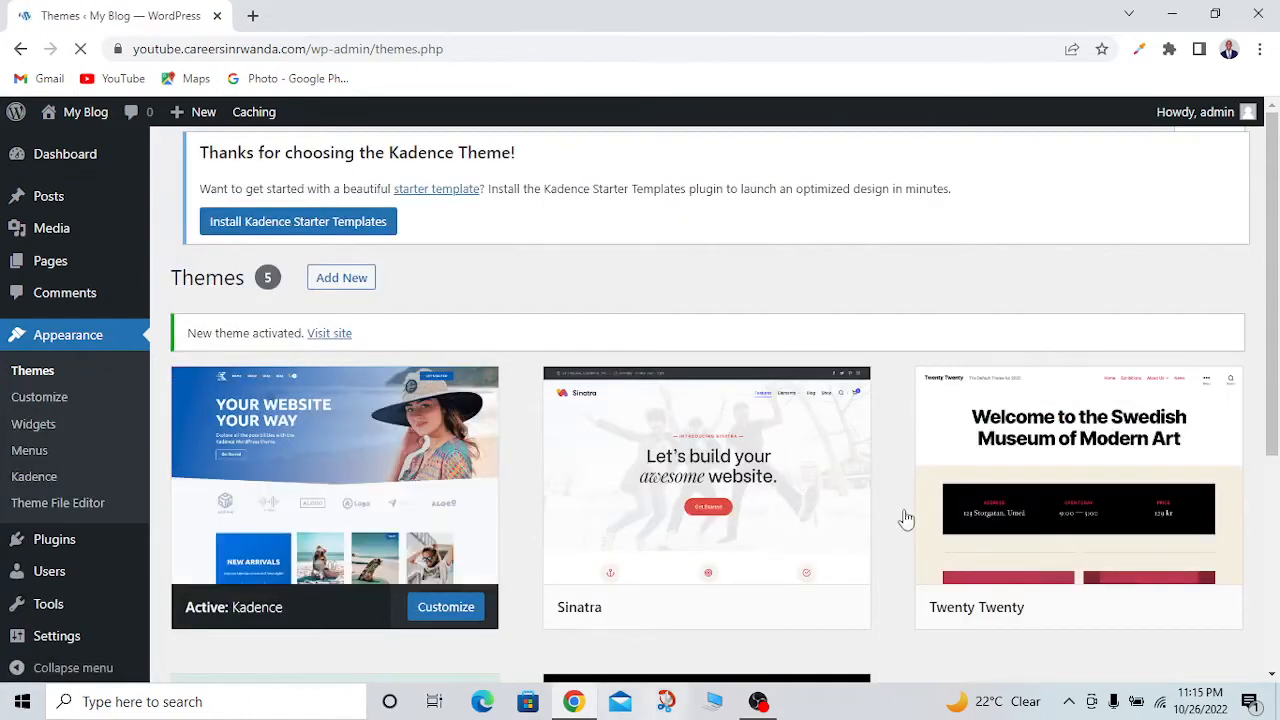
Step: Show the details of the Sinatra theme
scroll(1275, 213, down, 2)
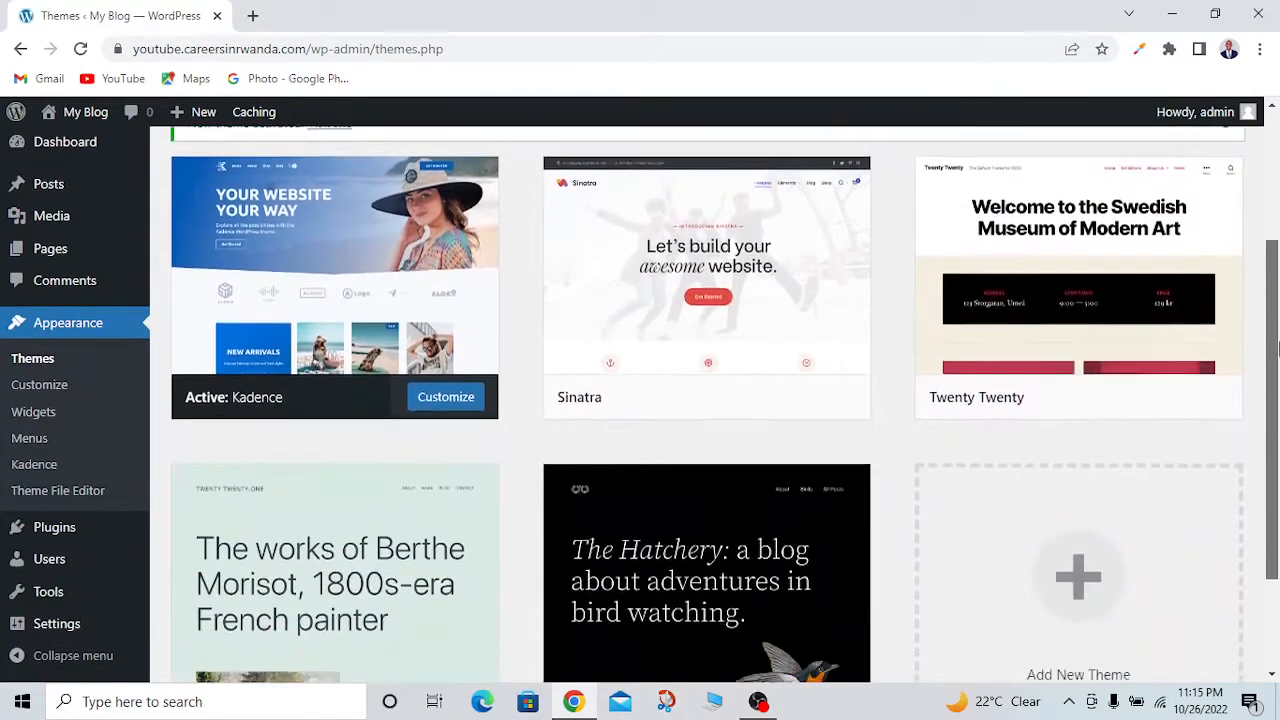
mouse_move(718, 238)
click(758, 318)
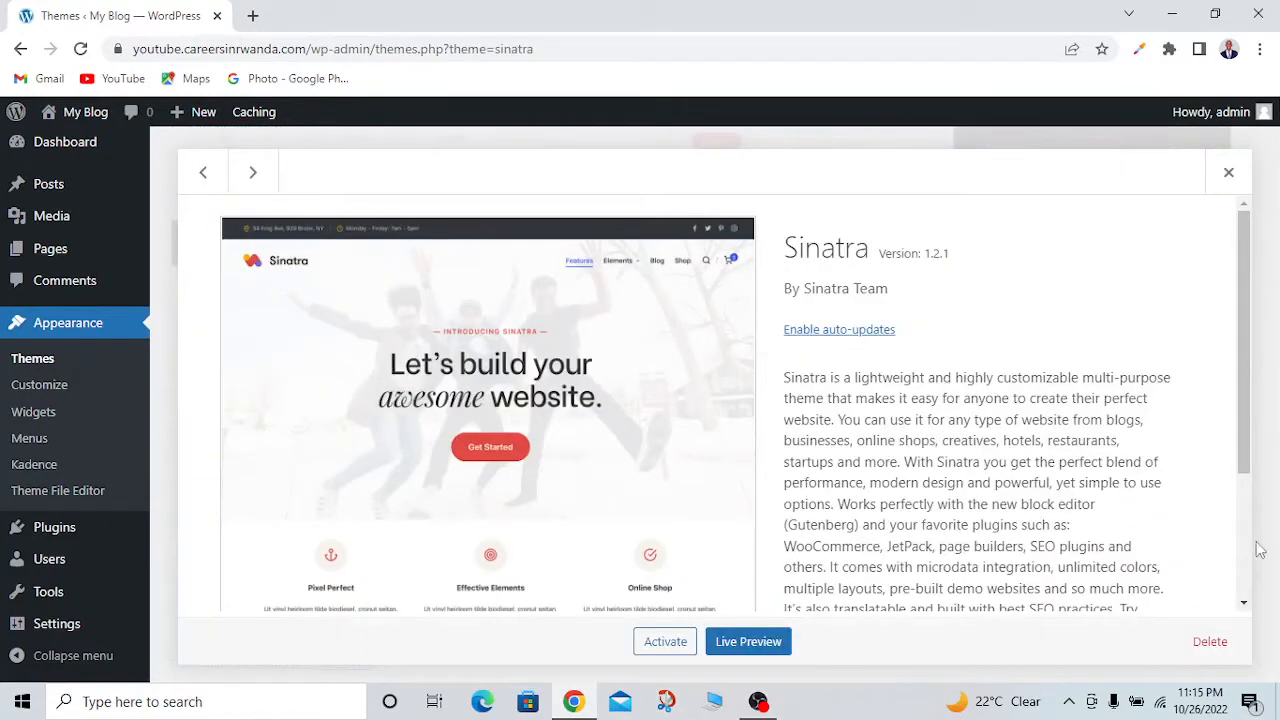
Step: Delete the Sinatra and Twenty Twenty themes
click(1210, 641)
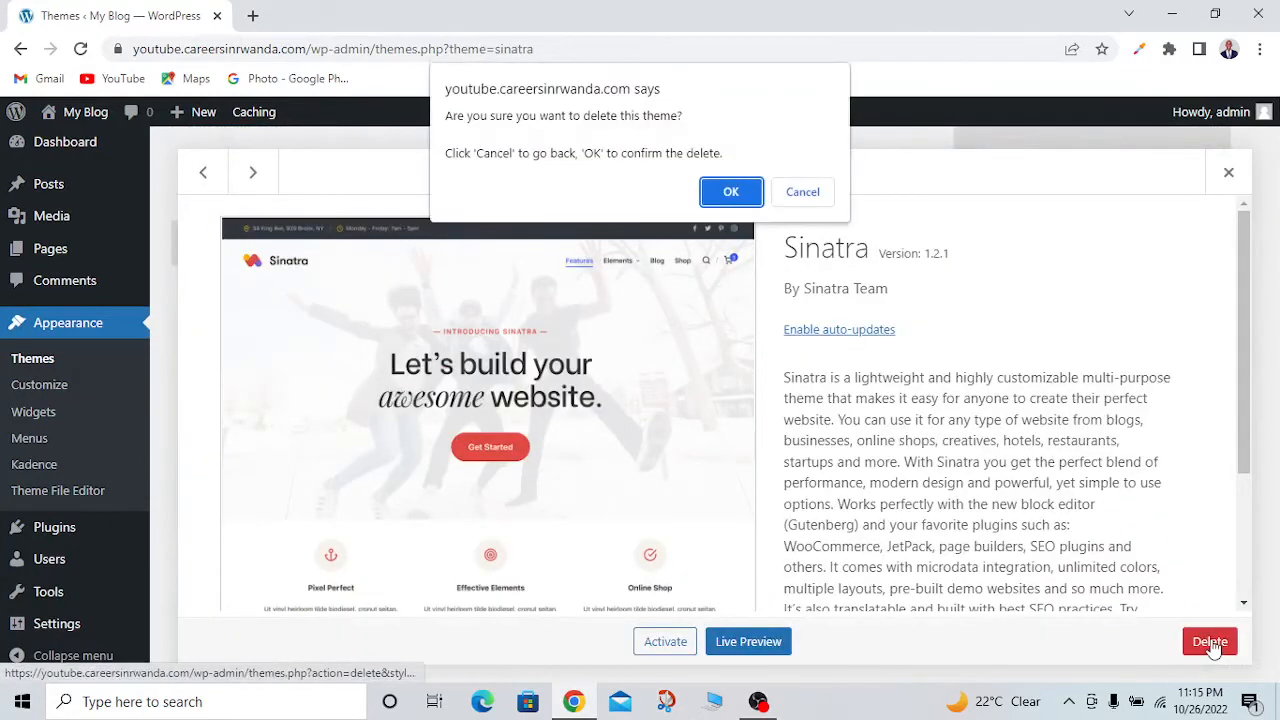
click(734, 194)
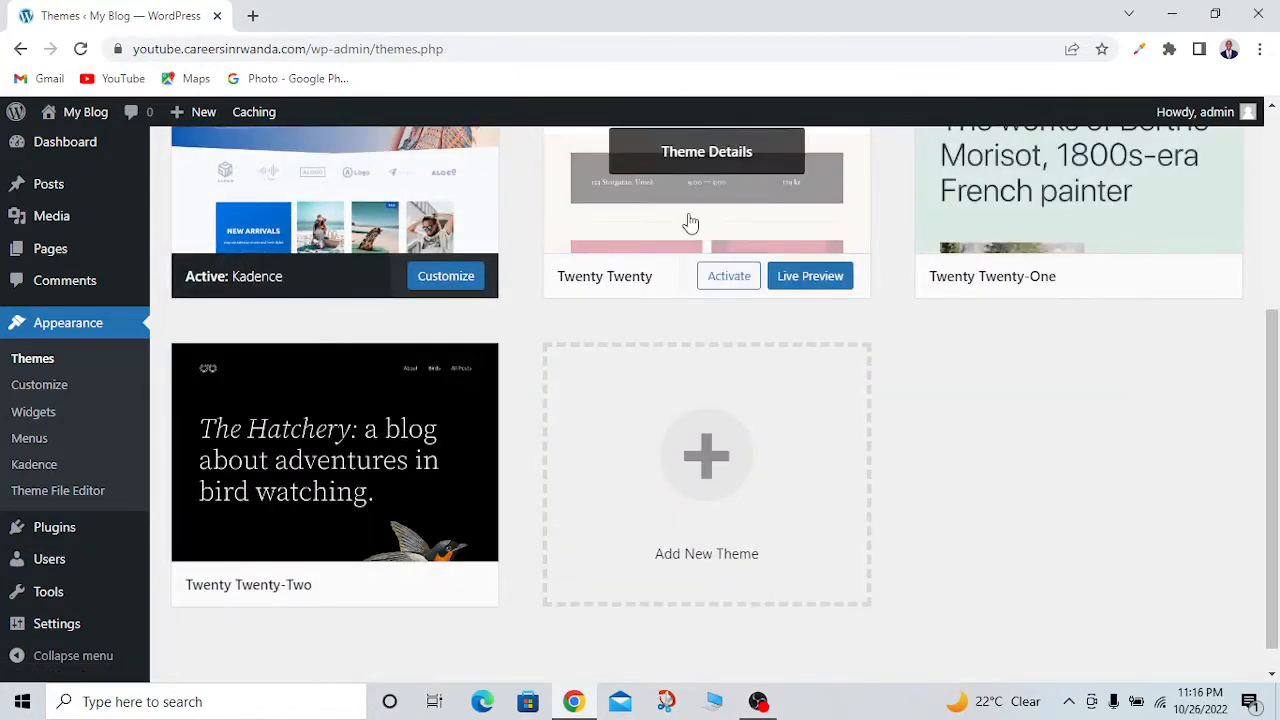
click(688, 218)
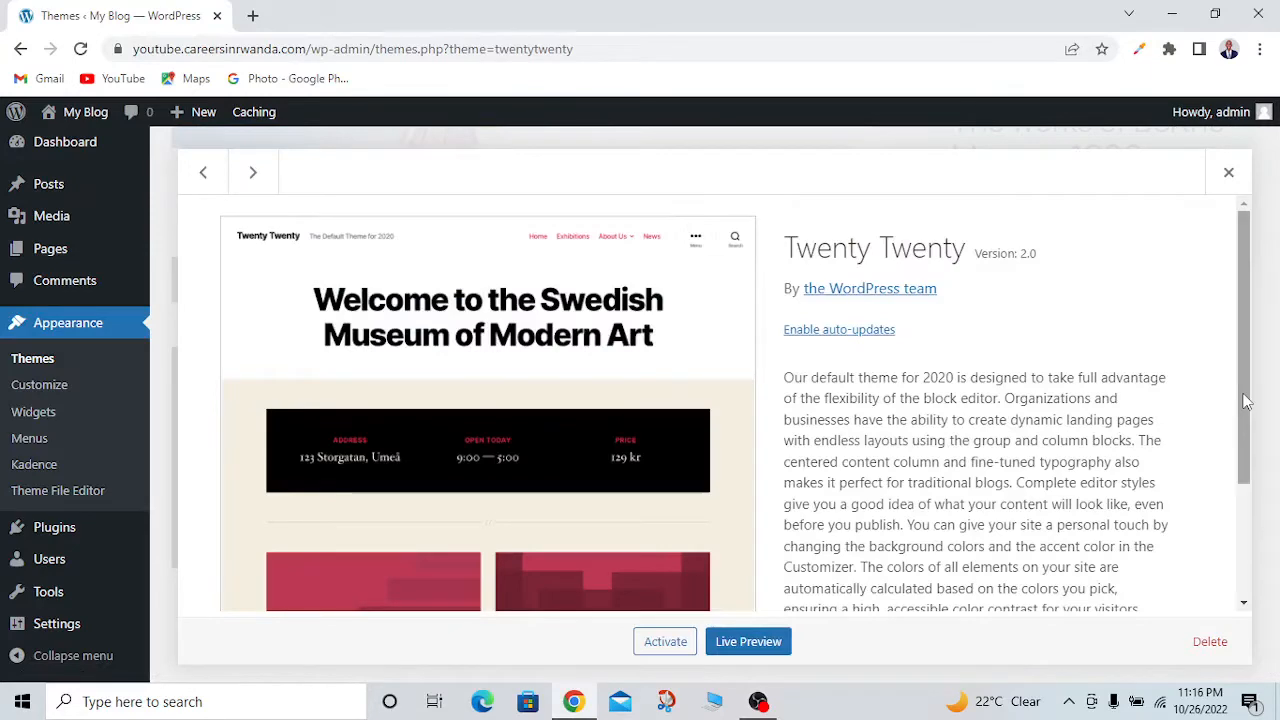
scroll(1240, 400, down, 3)
click(1210, 641)
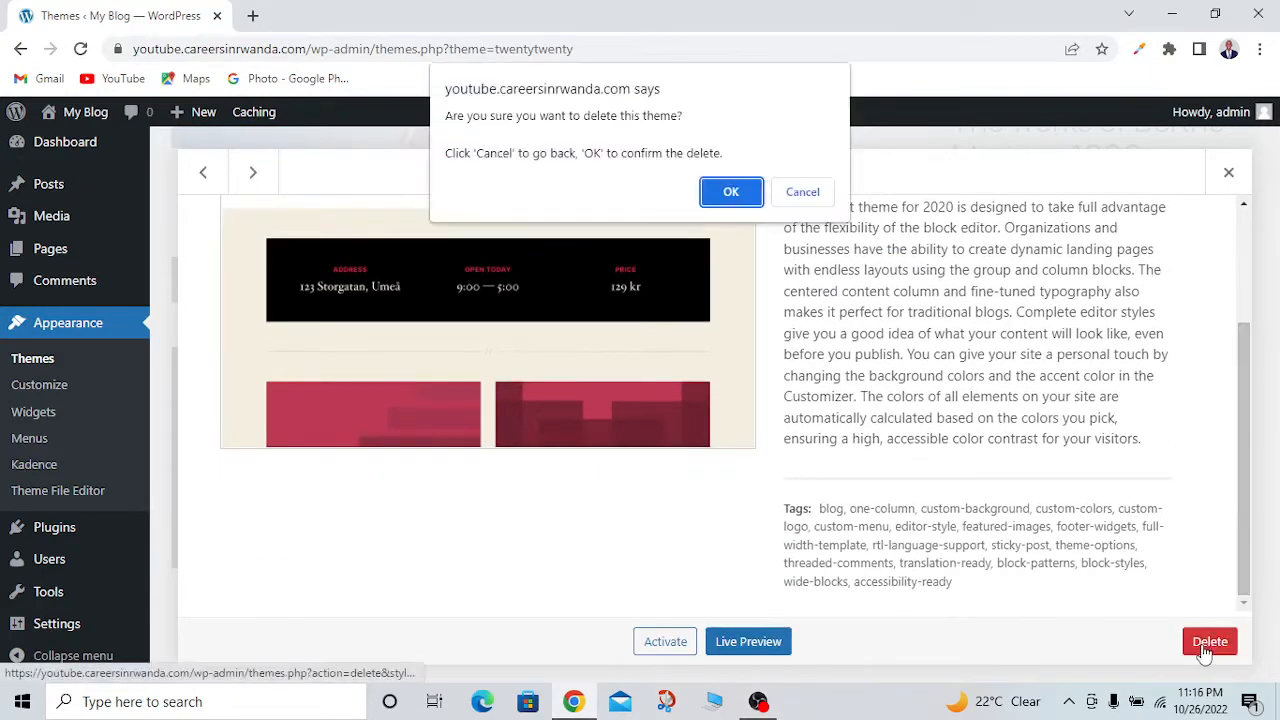
click(740, 200)
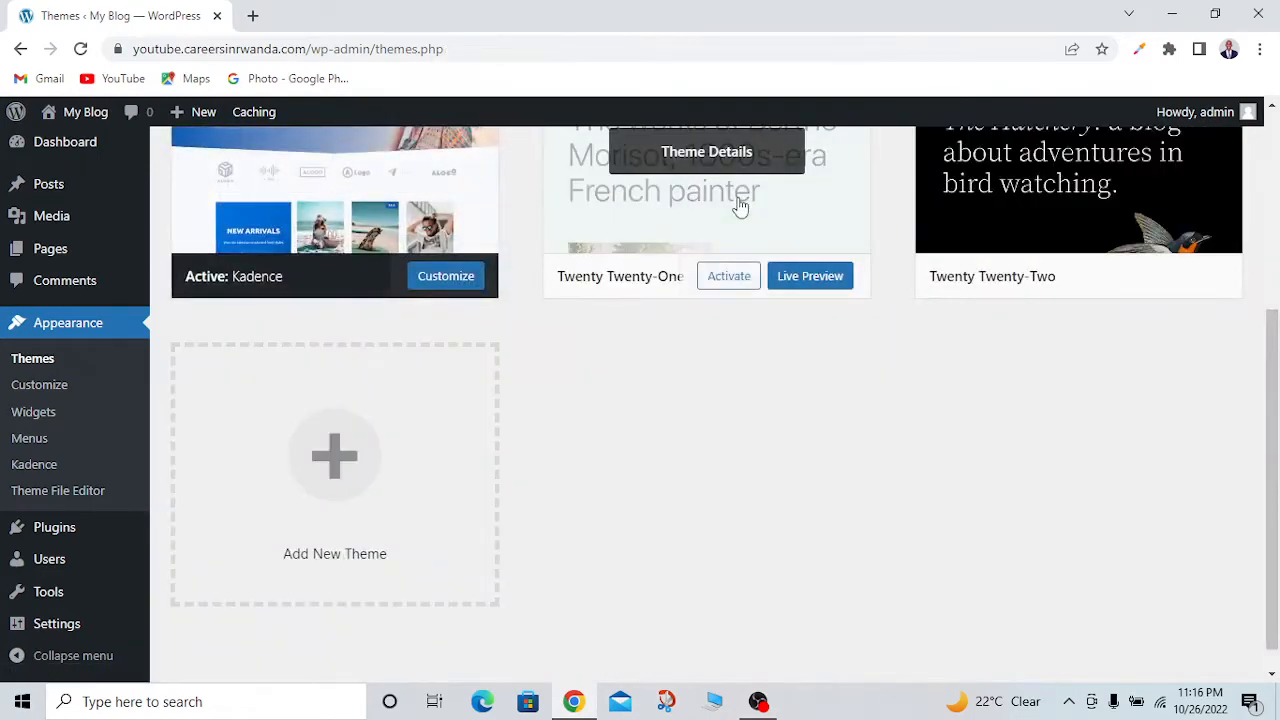
Step: Delete the Twenty Twenty-One and Twenty Twenty-Two themes
click(782, 213)
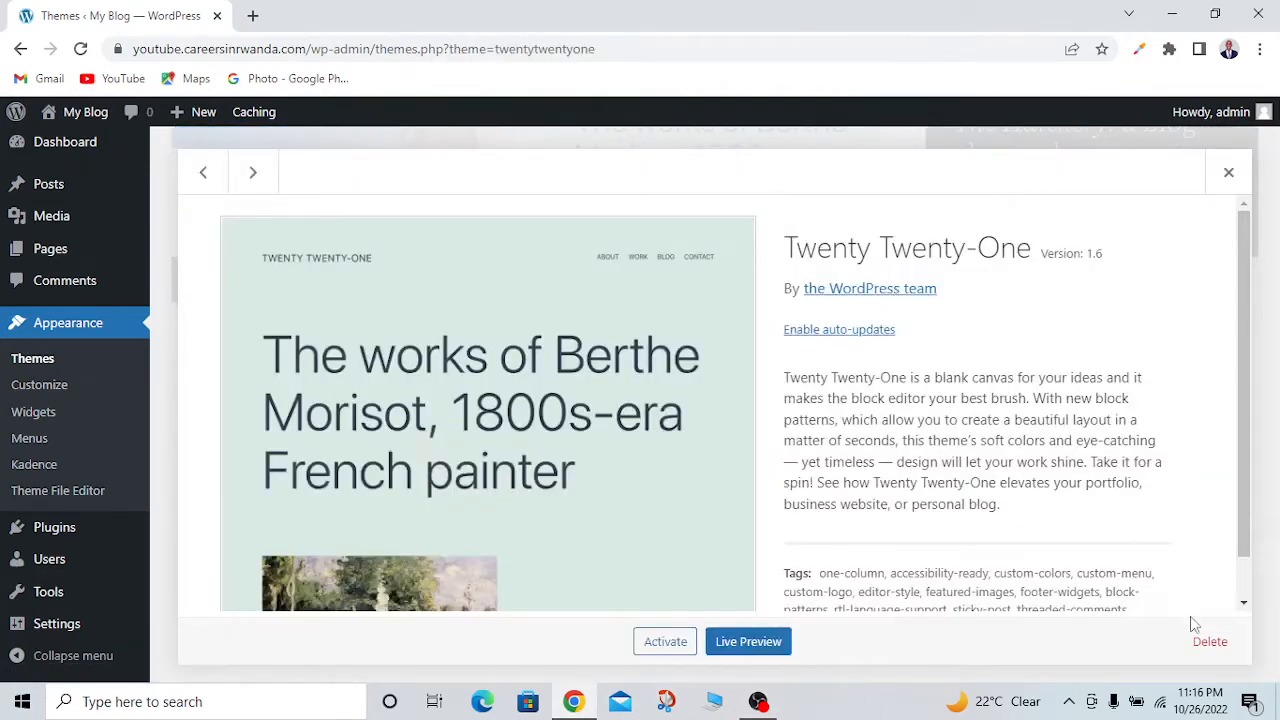
click(1207, 640)
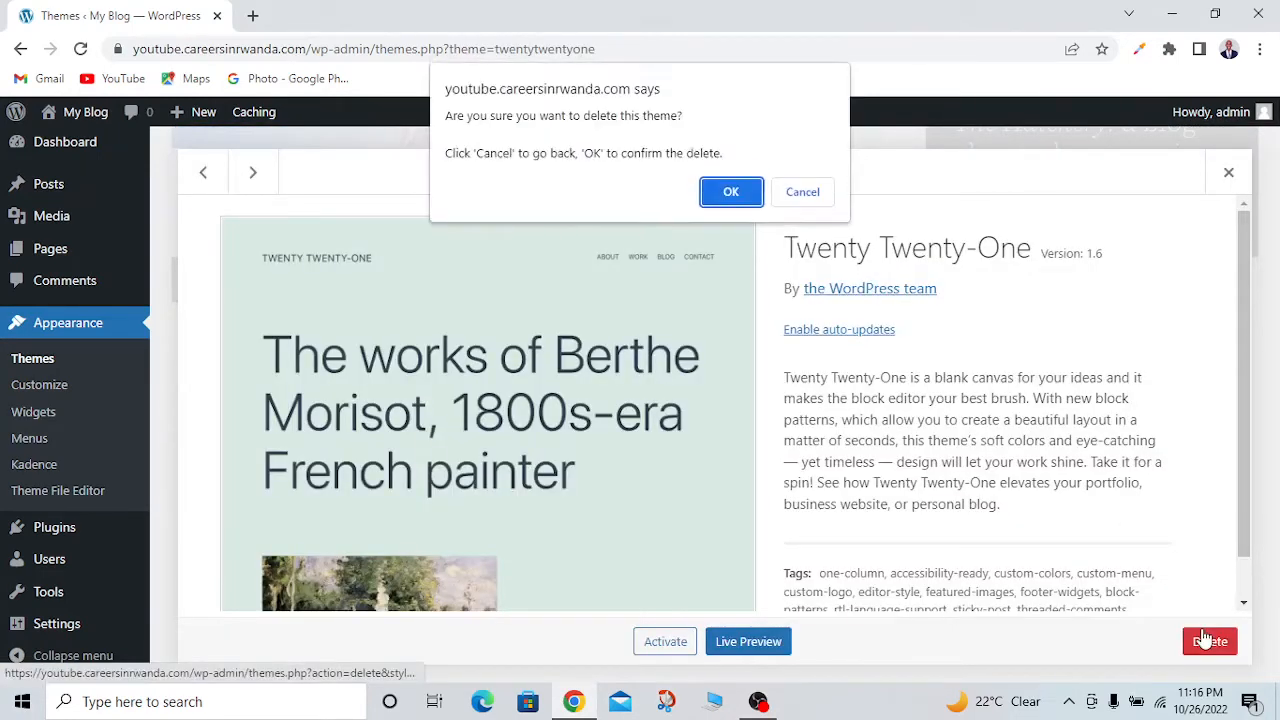
click(750, 198)
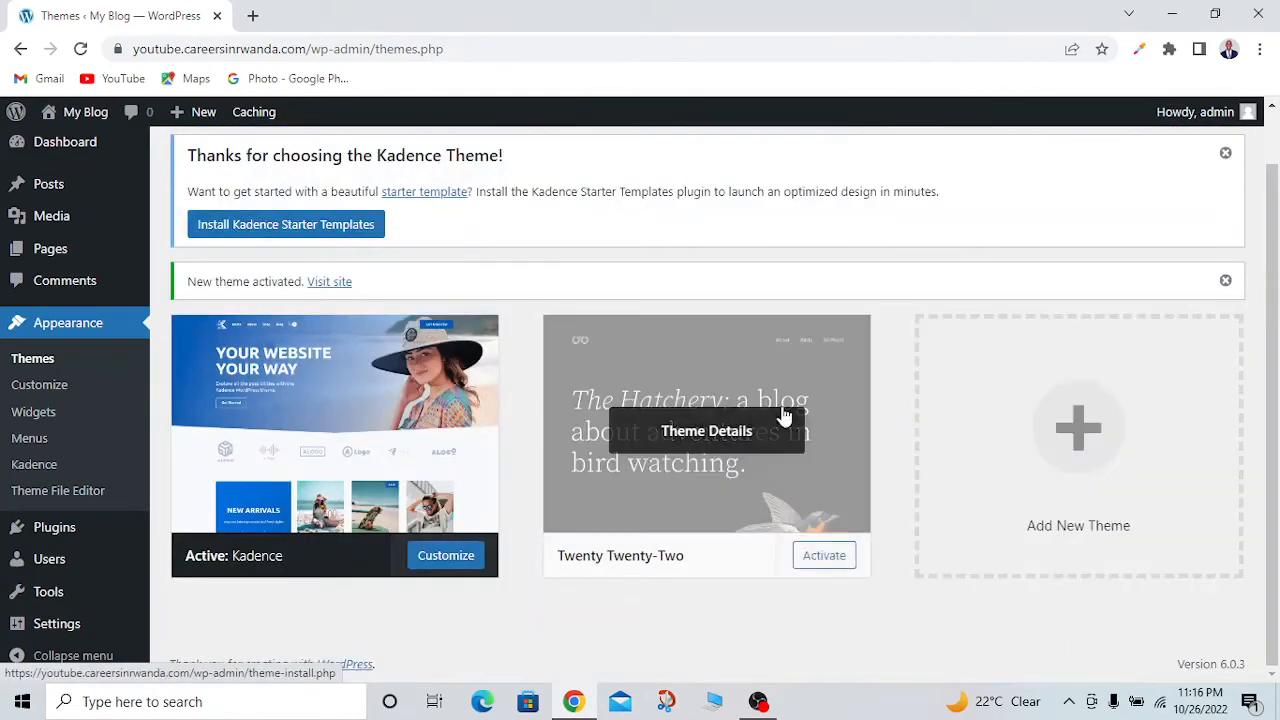
click(749, 503)
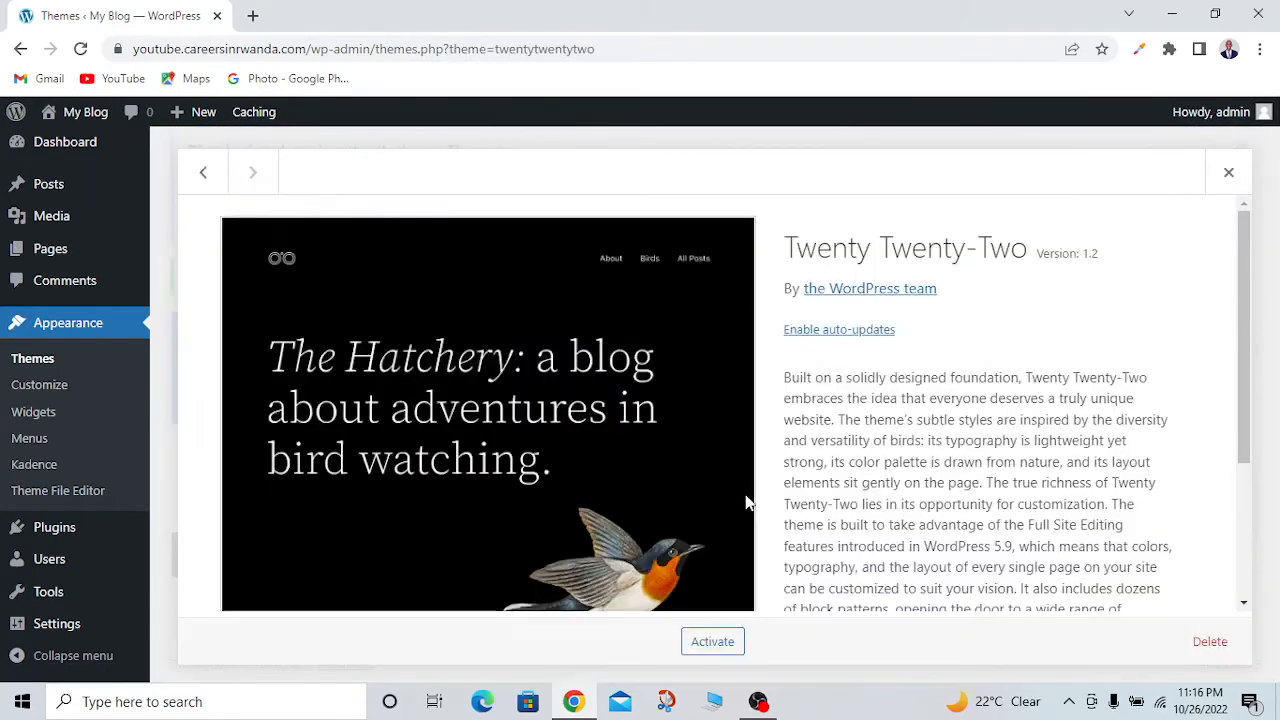
click(1210, 641)
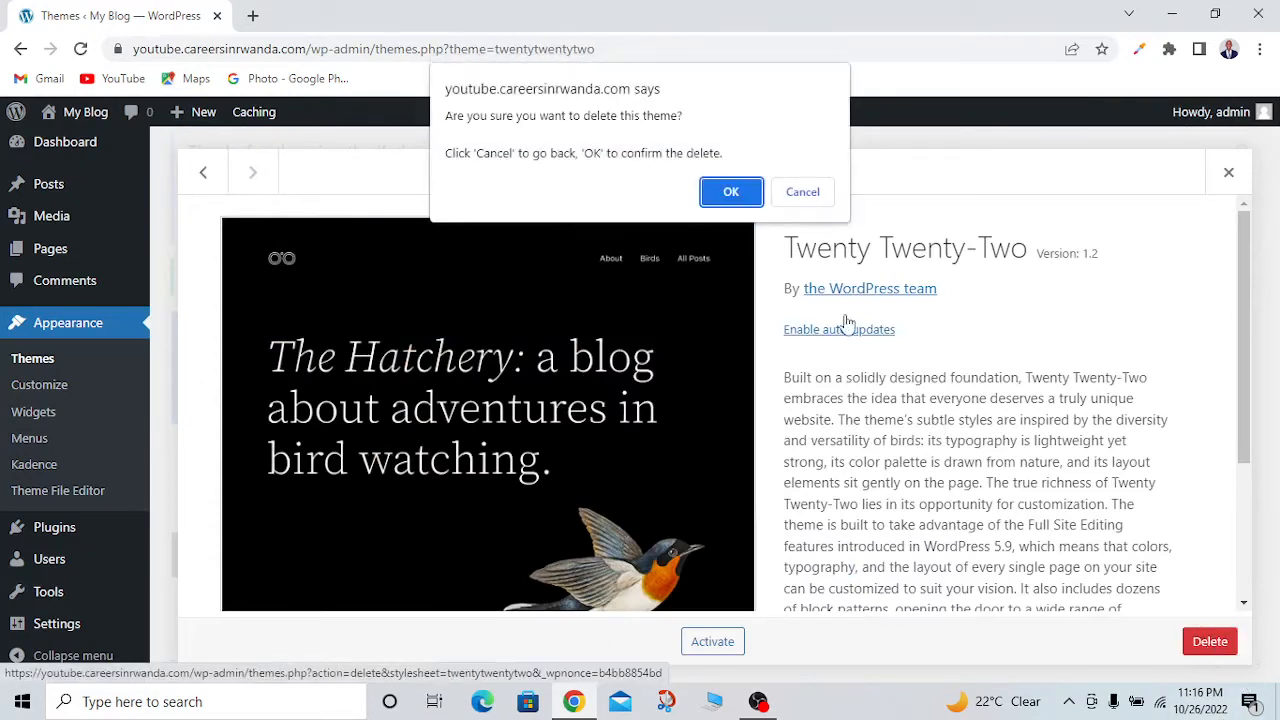
click(734, 191)
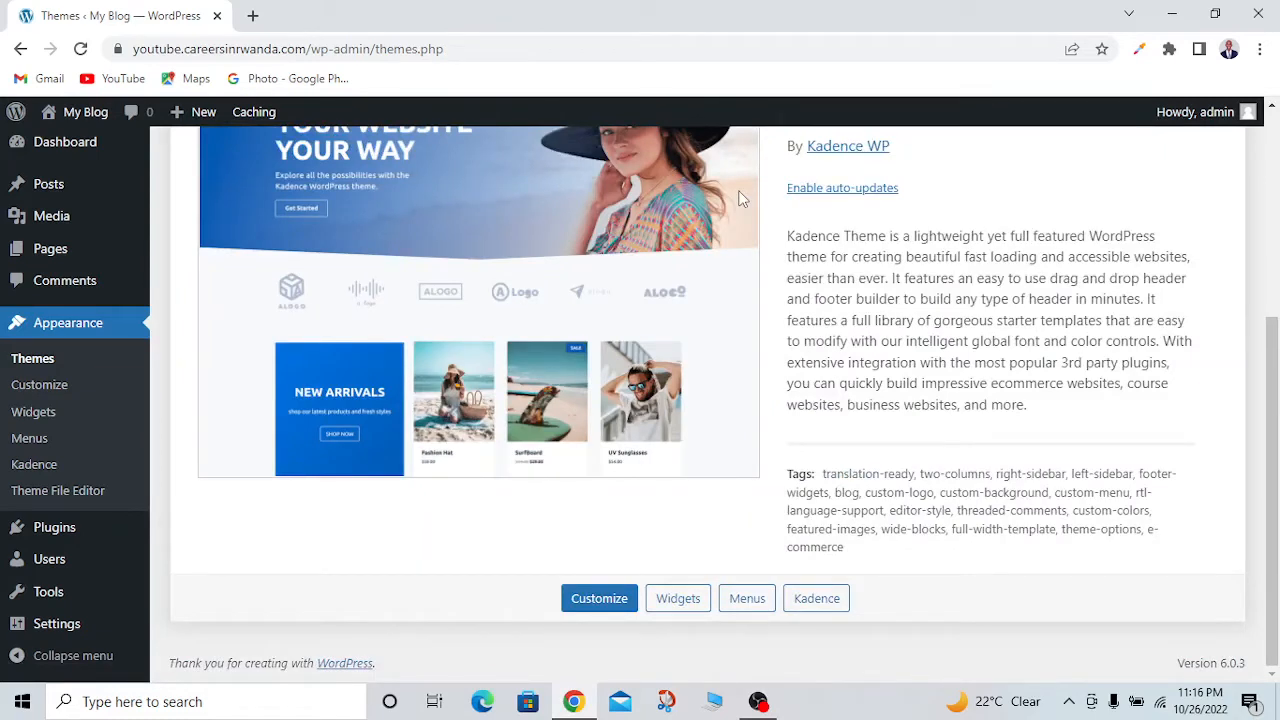
Step: Create a new page titled 'Home', dismissing the editor welcome tour
mouse_move(58, 257)
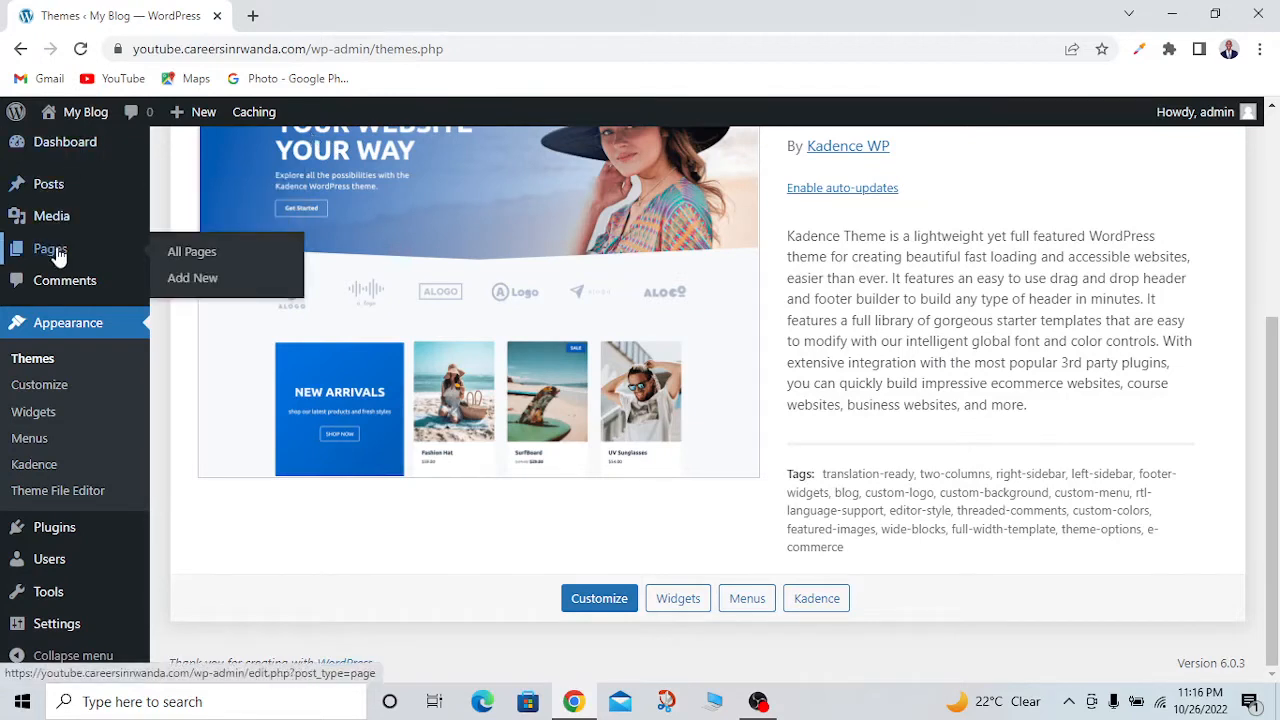
click(205, 283)
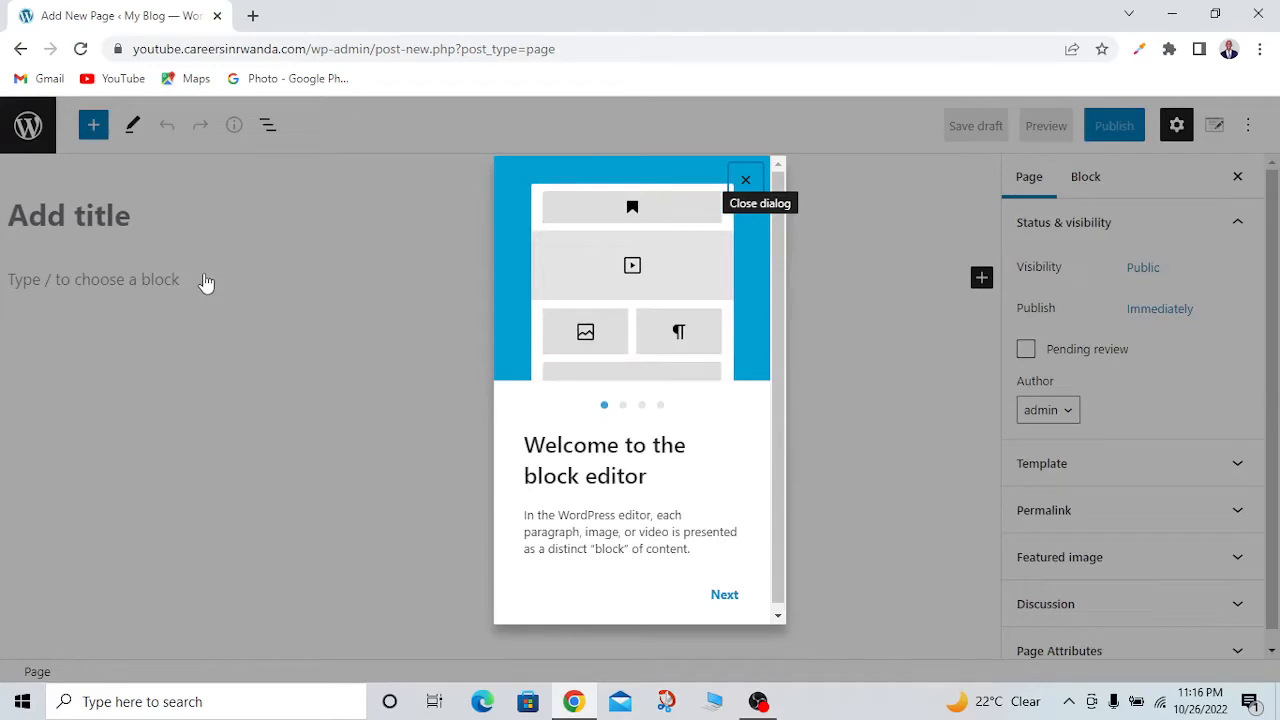
click(745, 180)
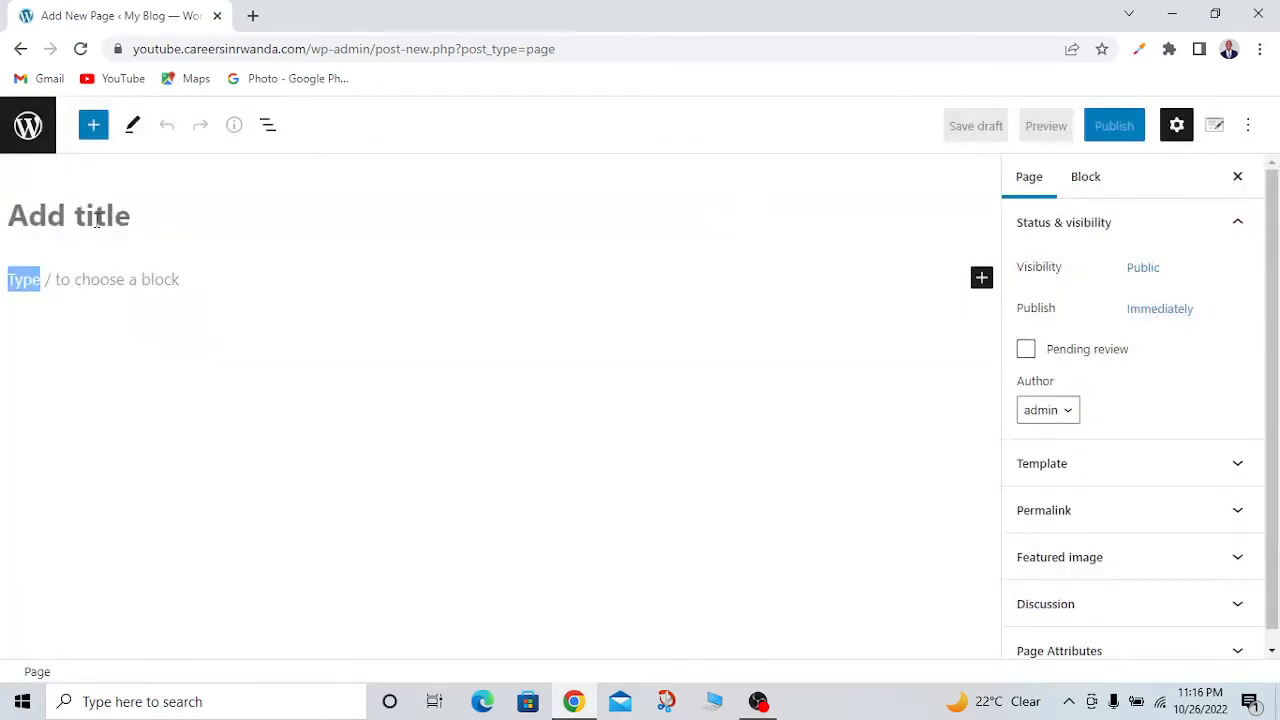
click(64, 218)
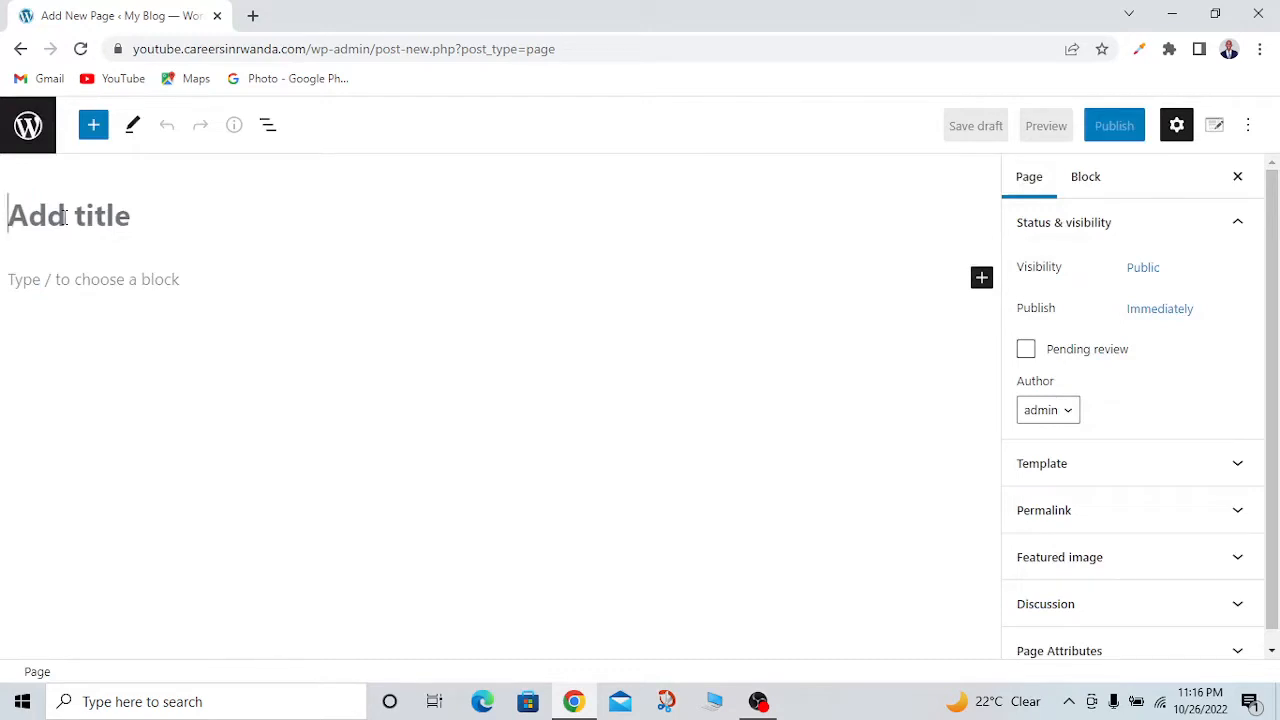
text(Hom)
text(e)
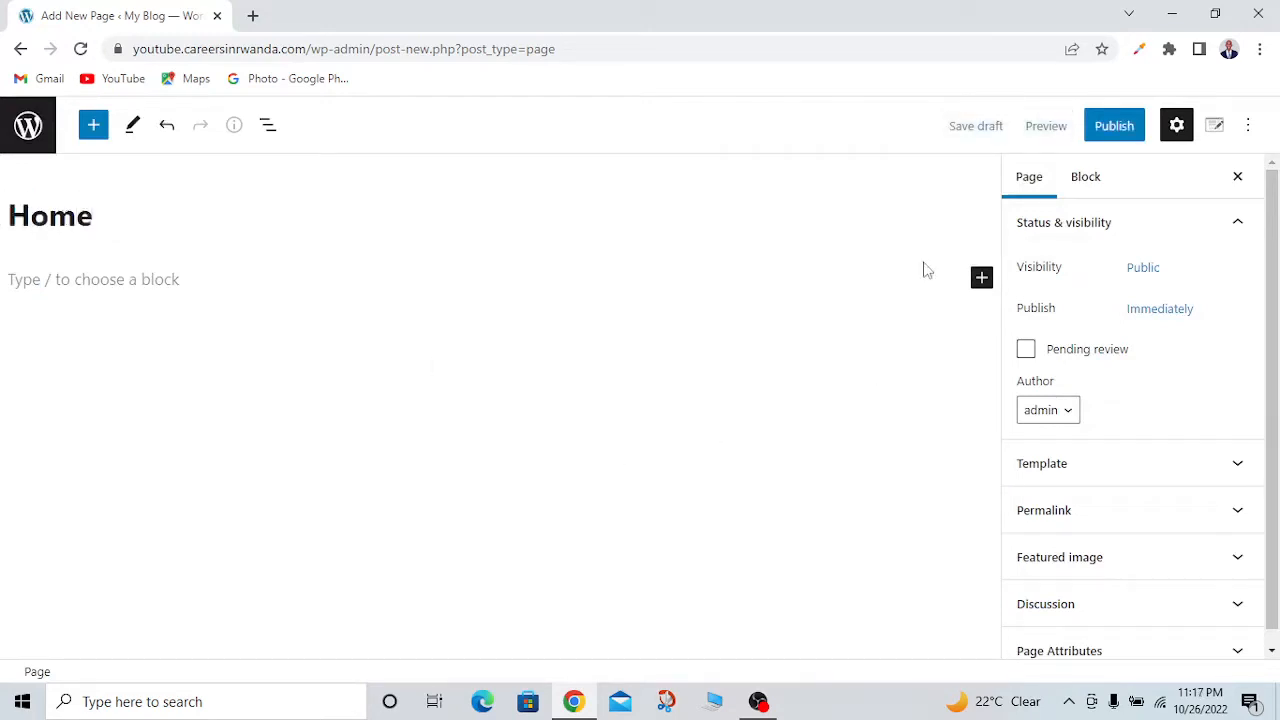
Step: Set the Home page's layout to Fullwidth in the theme's page settings
click(1214, 125)
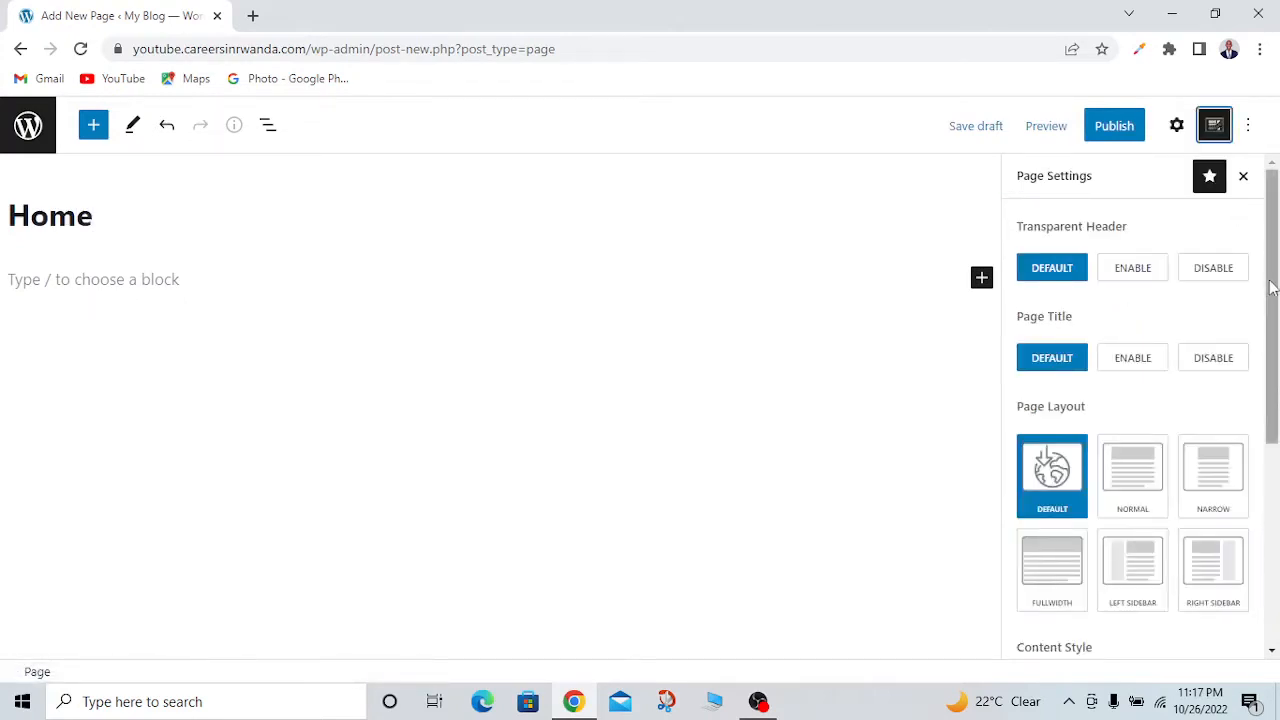
drag(1273, 288, 1277, 356)
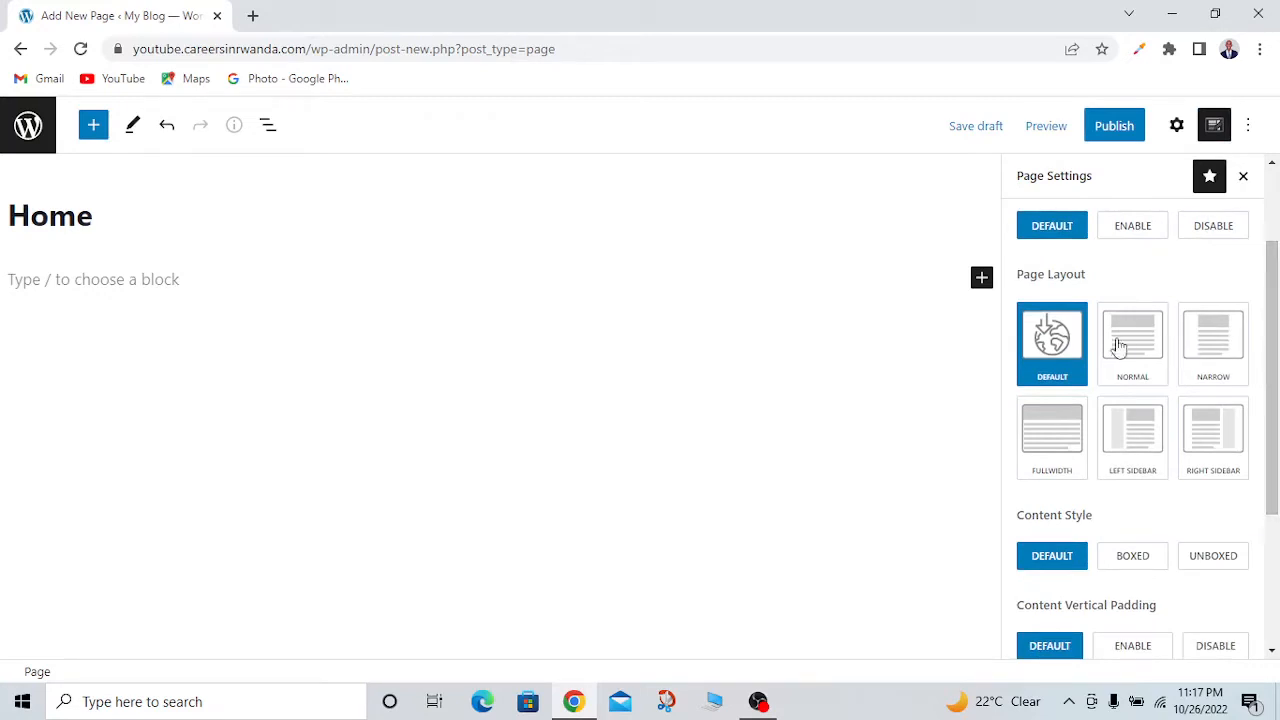
click(1062, 458)
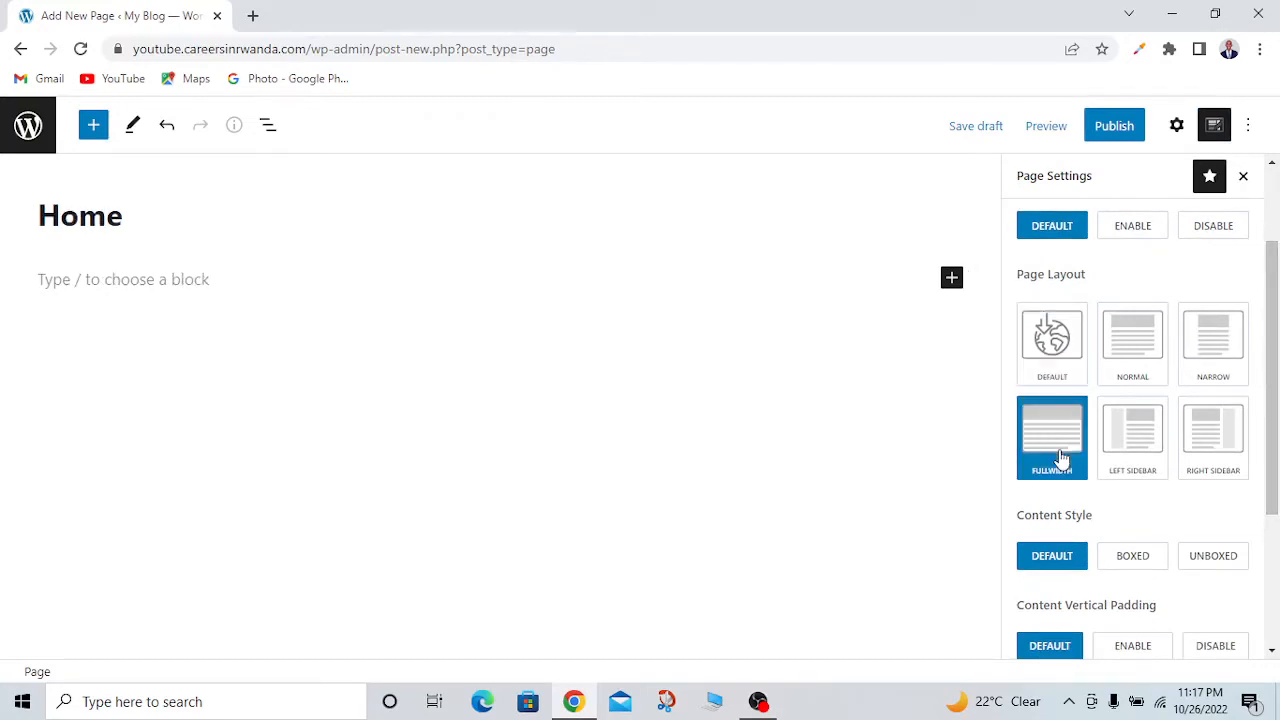
mouse_move(1272, 425)
mouse_down()
mouse_move(1274, 625)
mouse_move(1273, 425)
mouse_up()
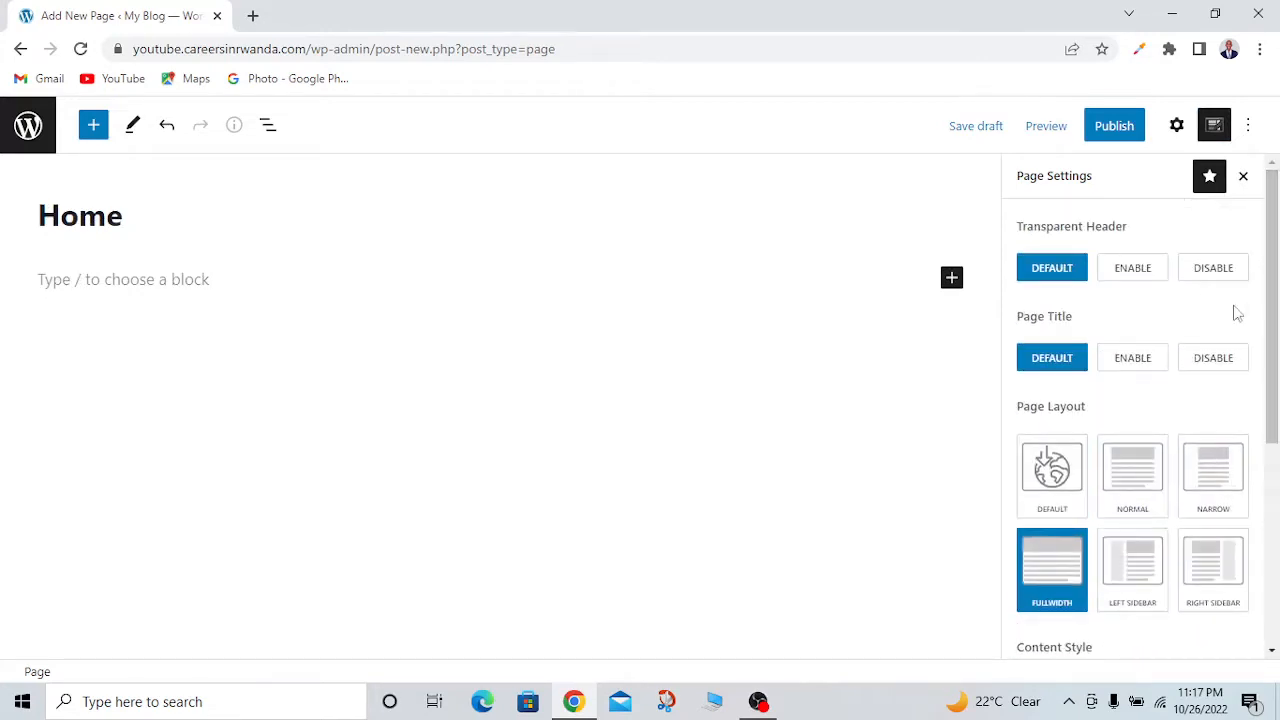
click(1178, 130)
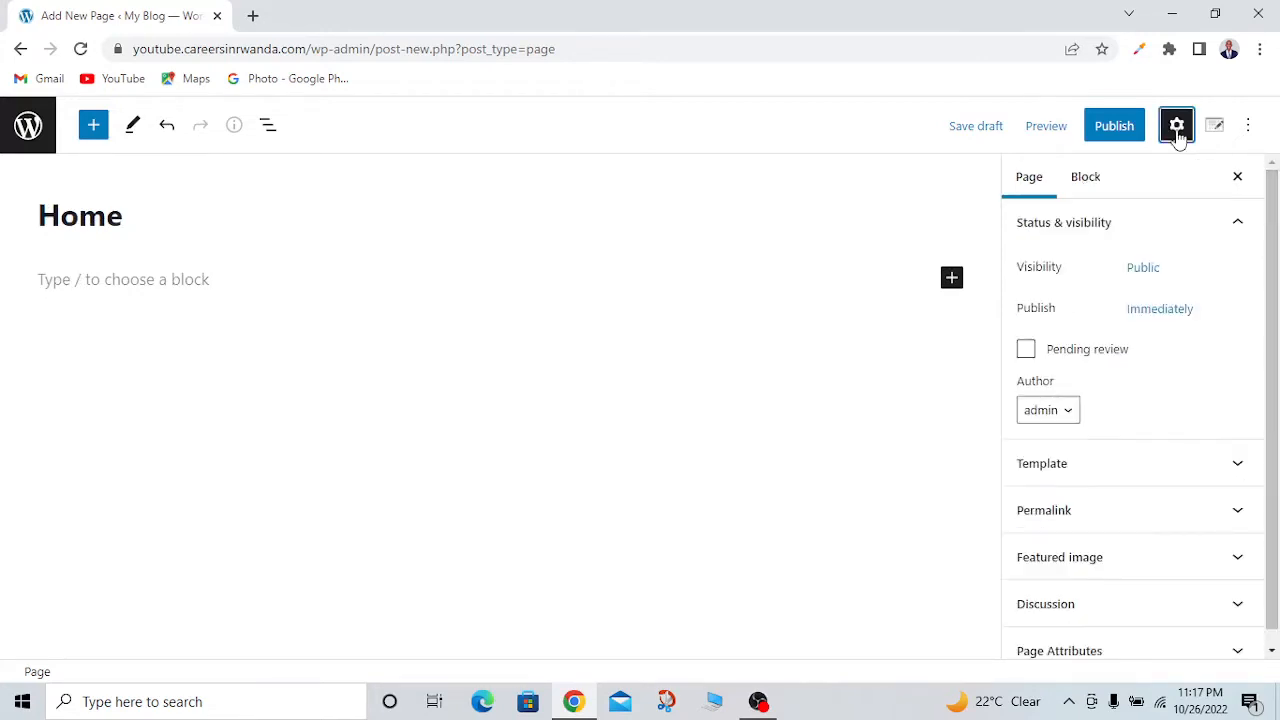
drag(1276, 380, 1278, 537)
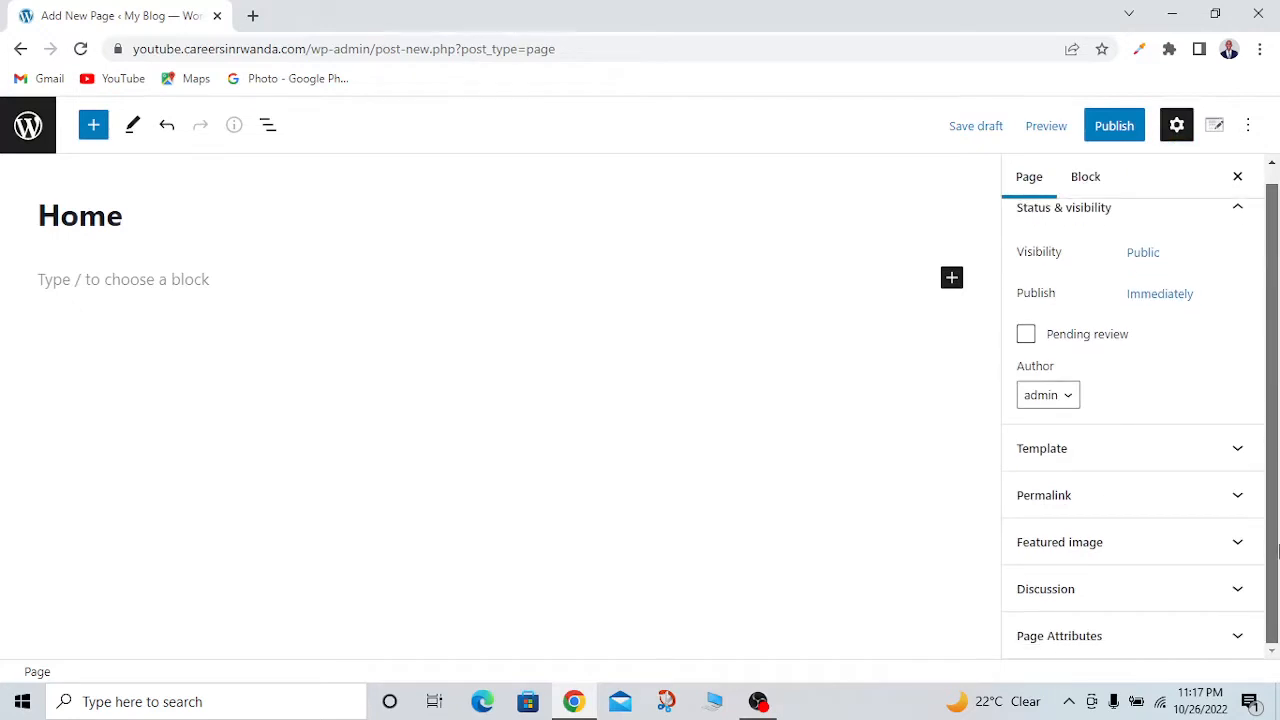
Step: Publish the Home page and return to the Pages list
click(1113, 127)
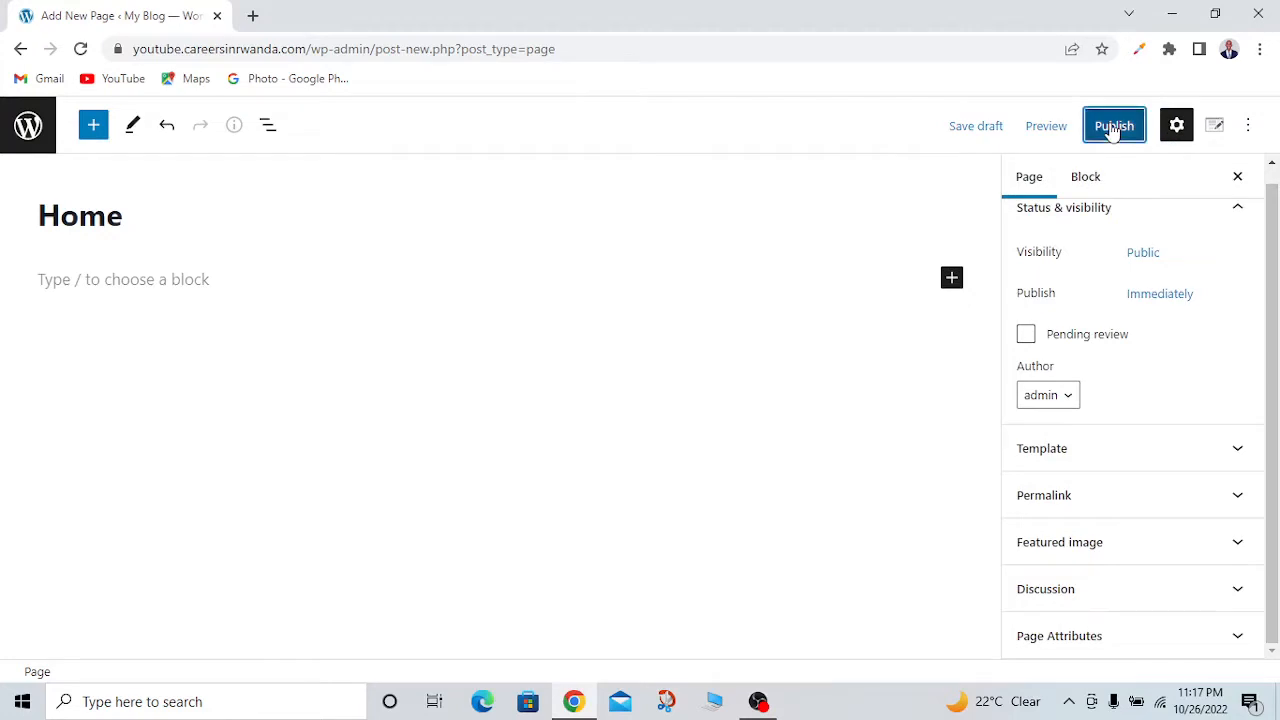
click(1113, 128)
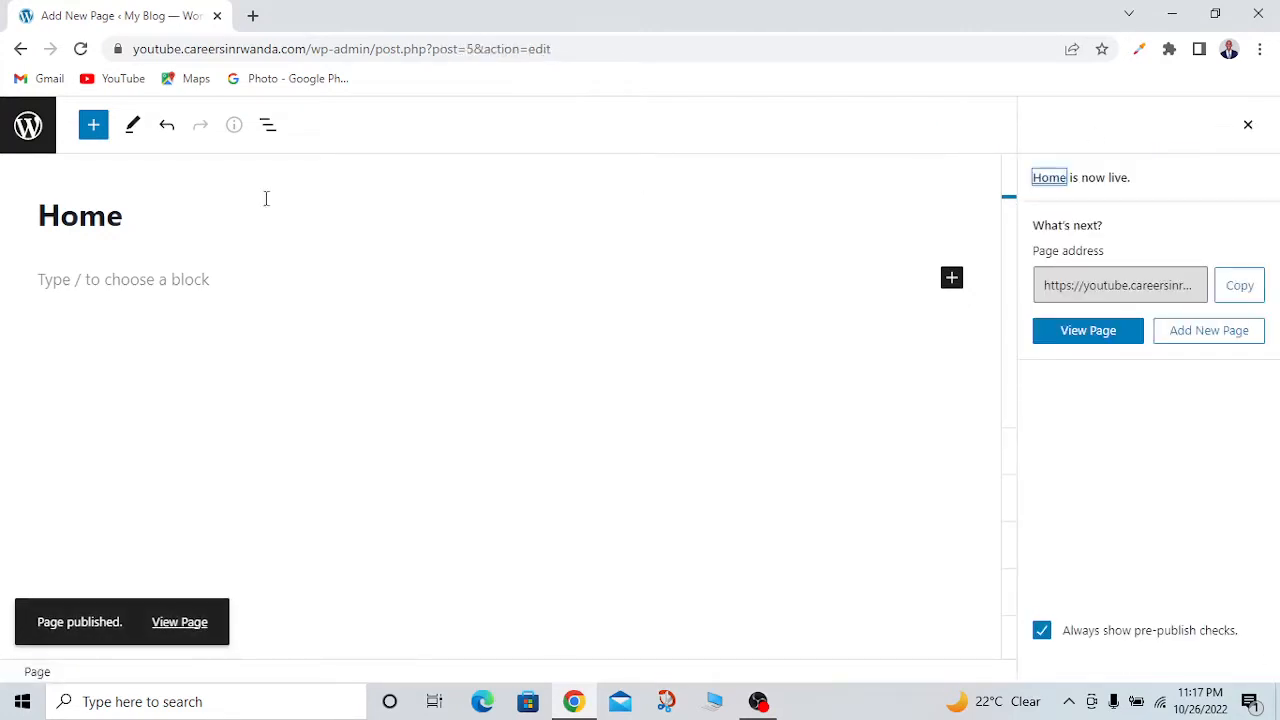
click(28, 142)
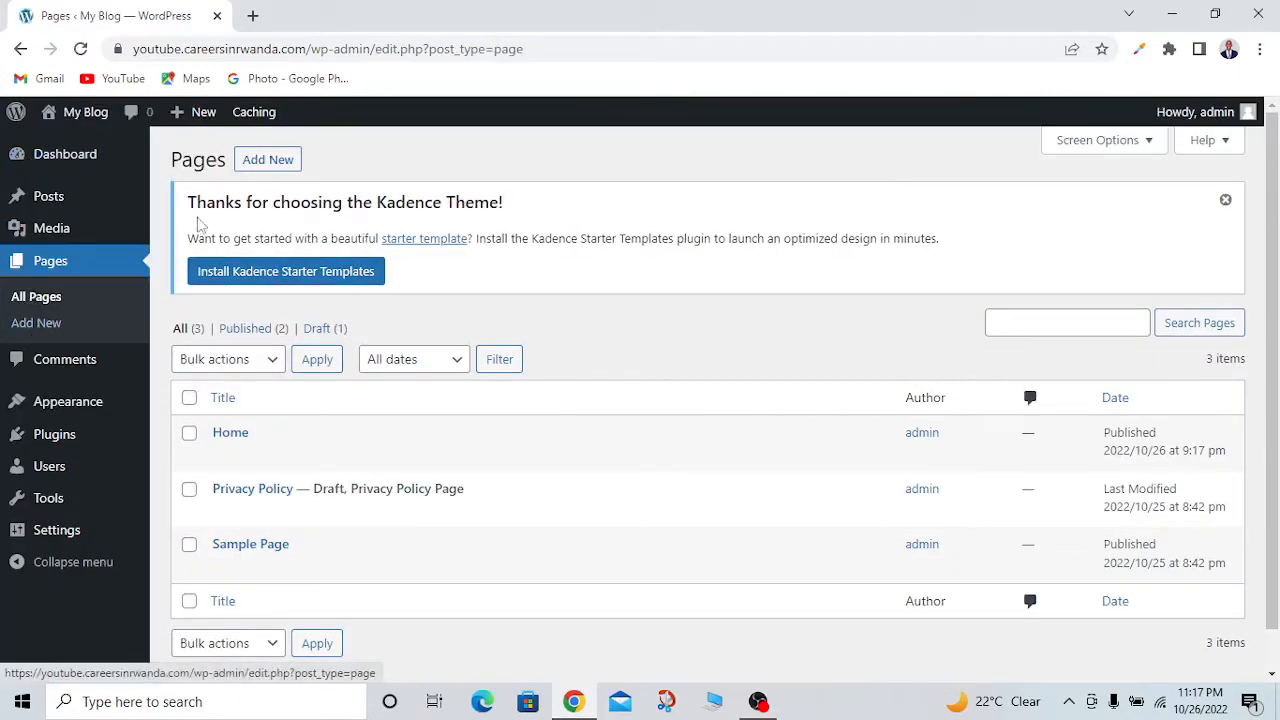
Step: Create a new page titled 'Contact us' with a Fullwidth page layout
click(267, 160)
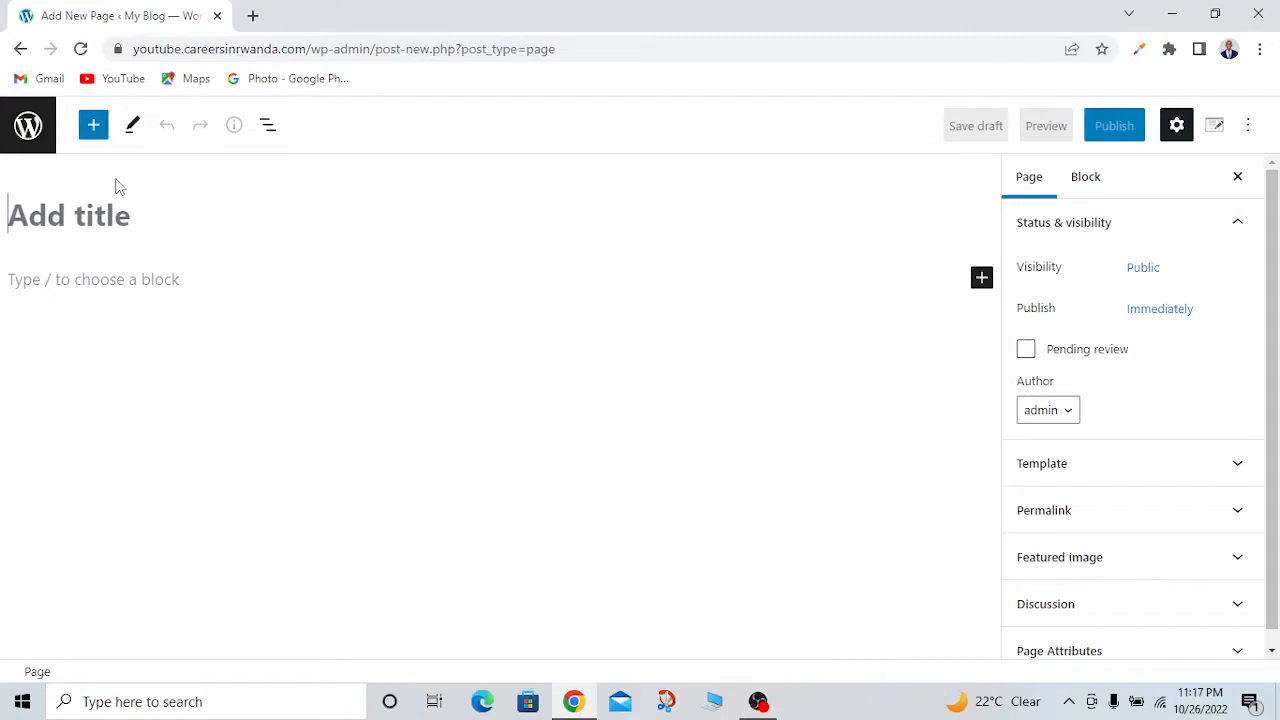
text(Co)
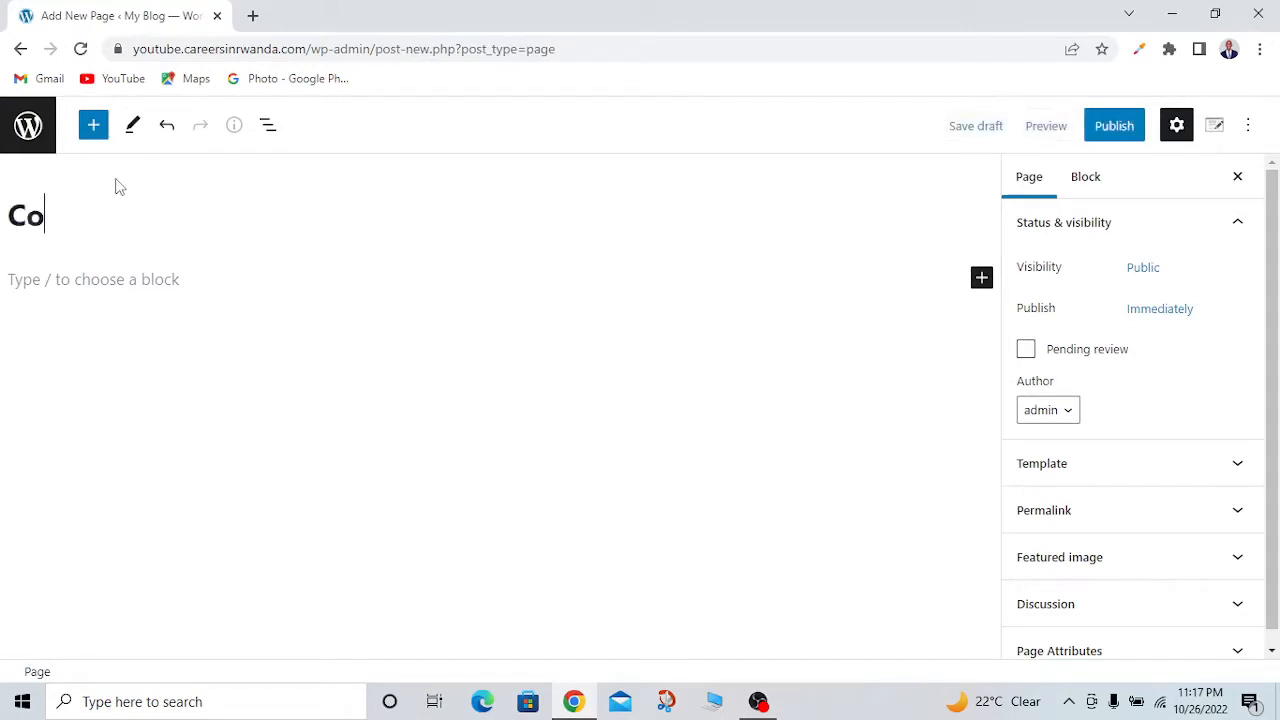
text(ntact us)
click(1214, 125)
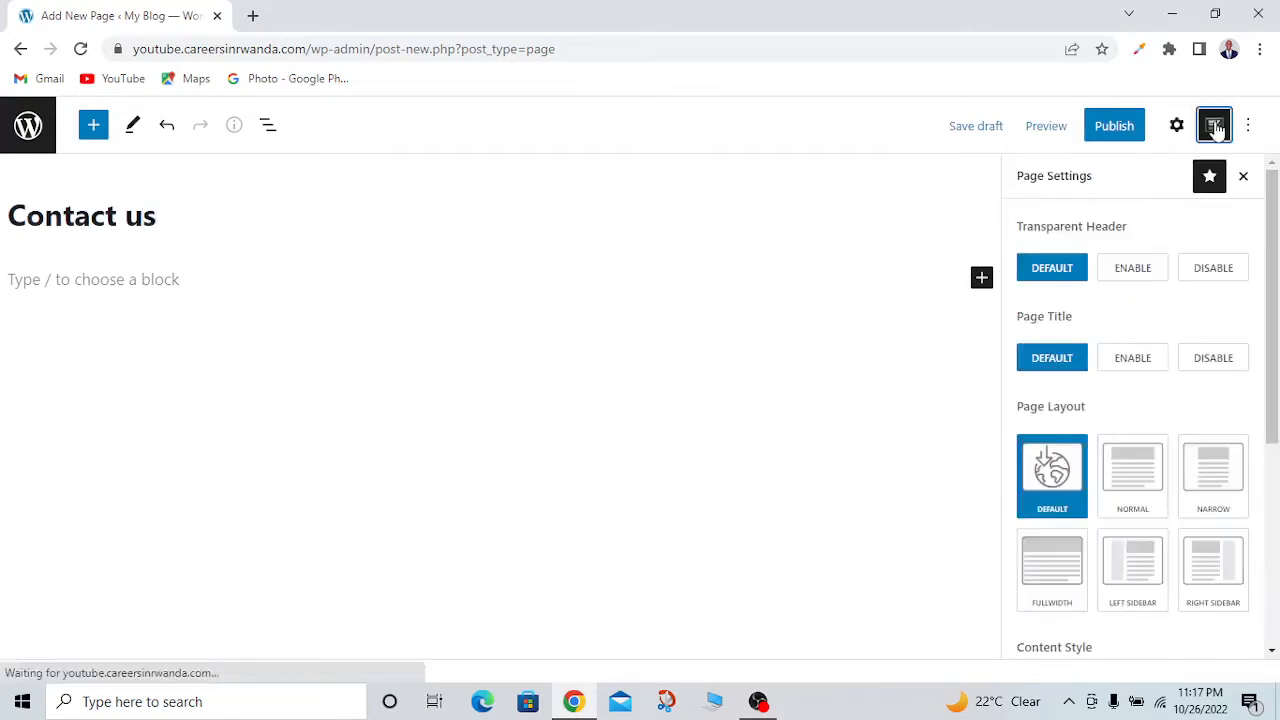
scroll(1168, 403, down, 3)
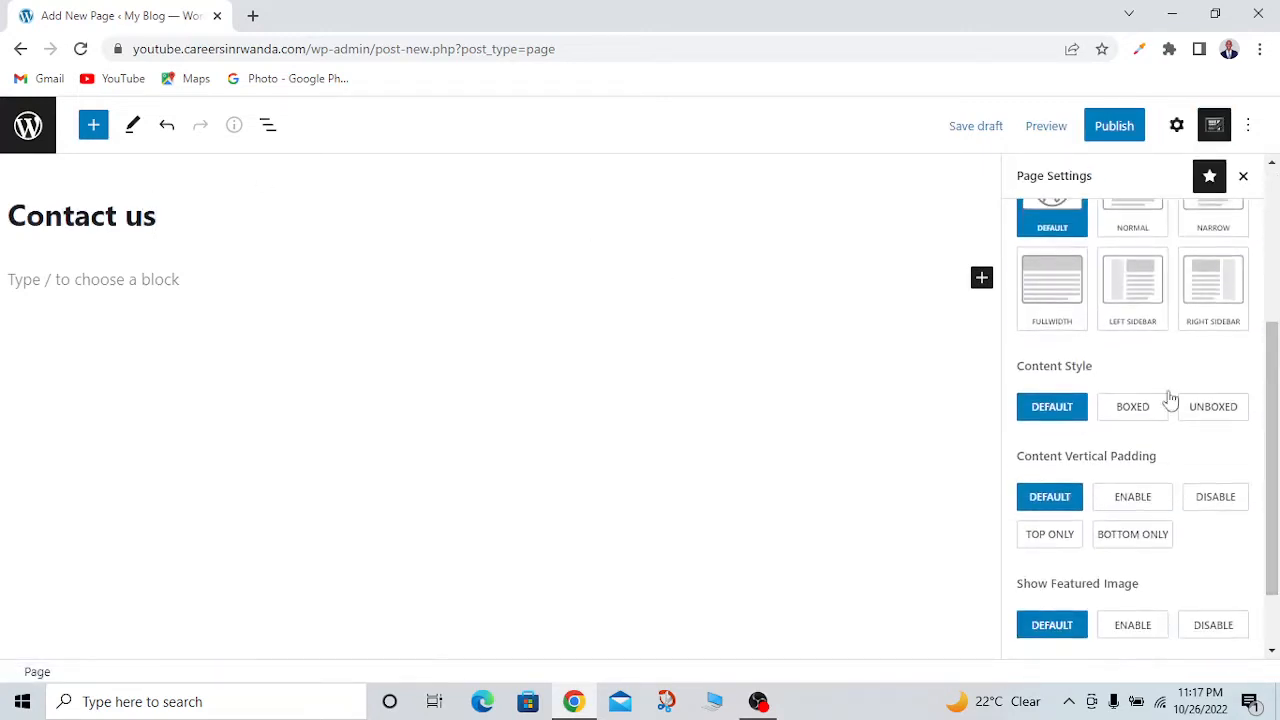
click(1055, 279)
drag(1272, 458, 1278, 120)
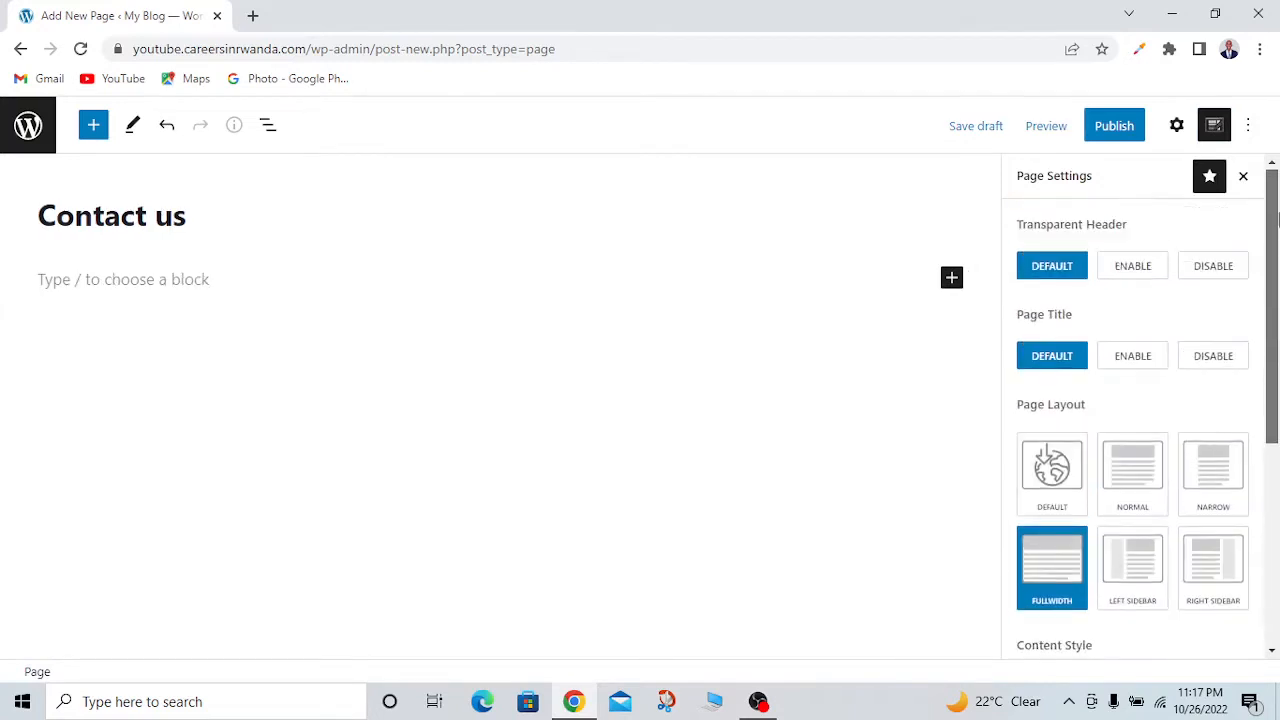
click(1178, 127)
Step: Publish the Contact us page and return to the Pages list
scroll(1277, 468, down, 1)
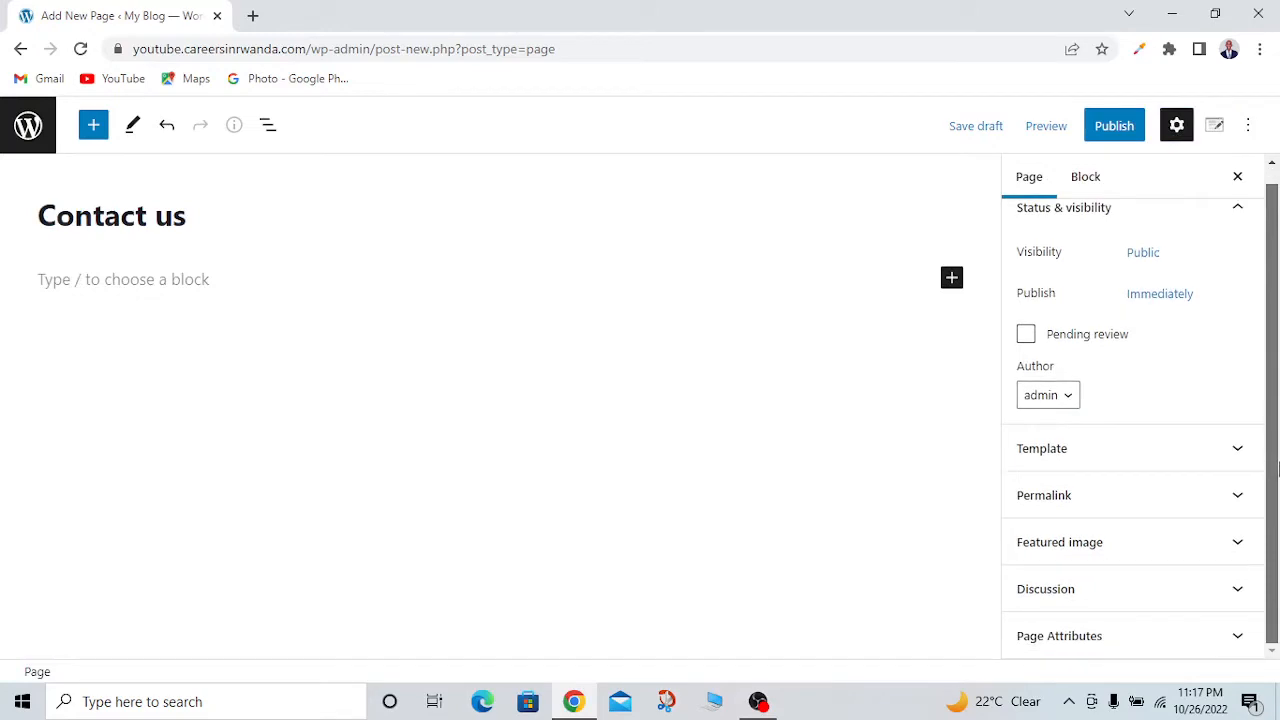
click(1214, 638)
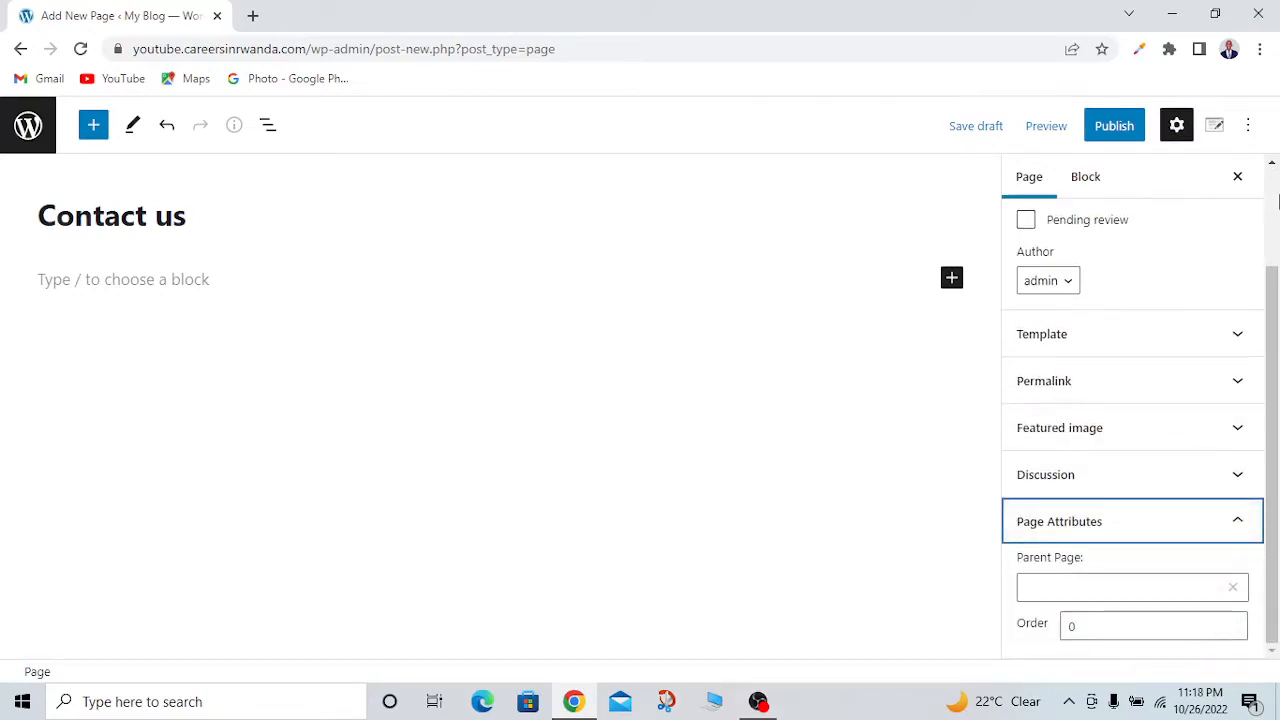
click(1248, 127)
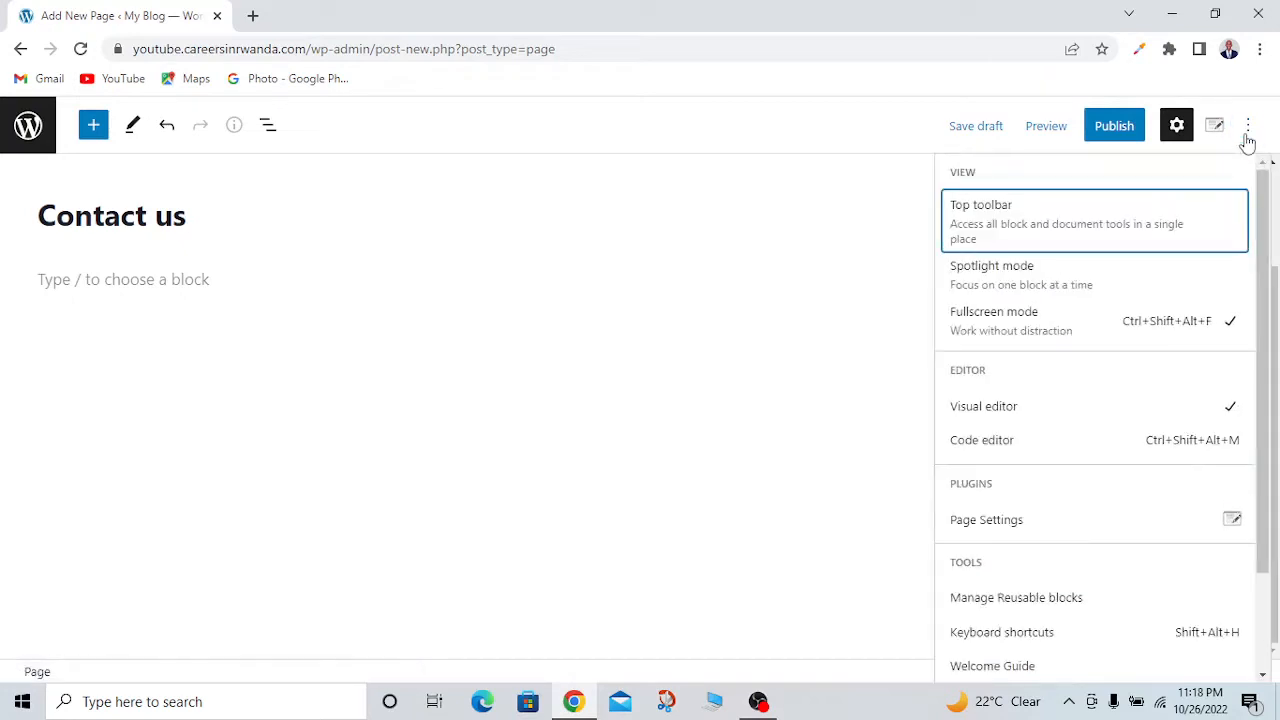
click(1246, 135)
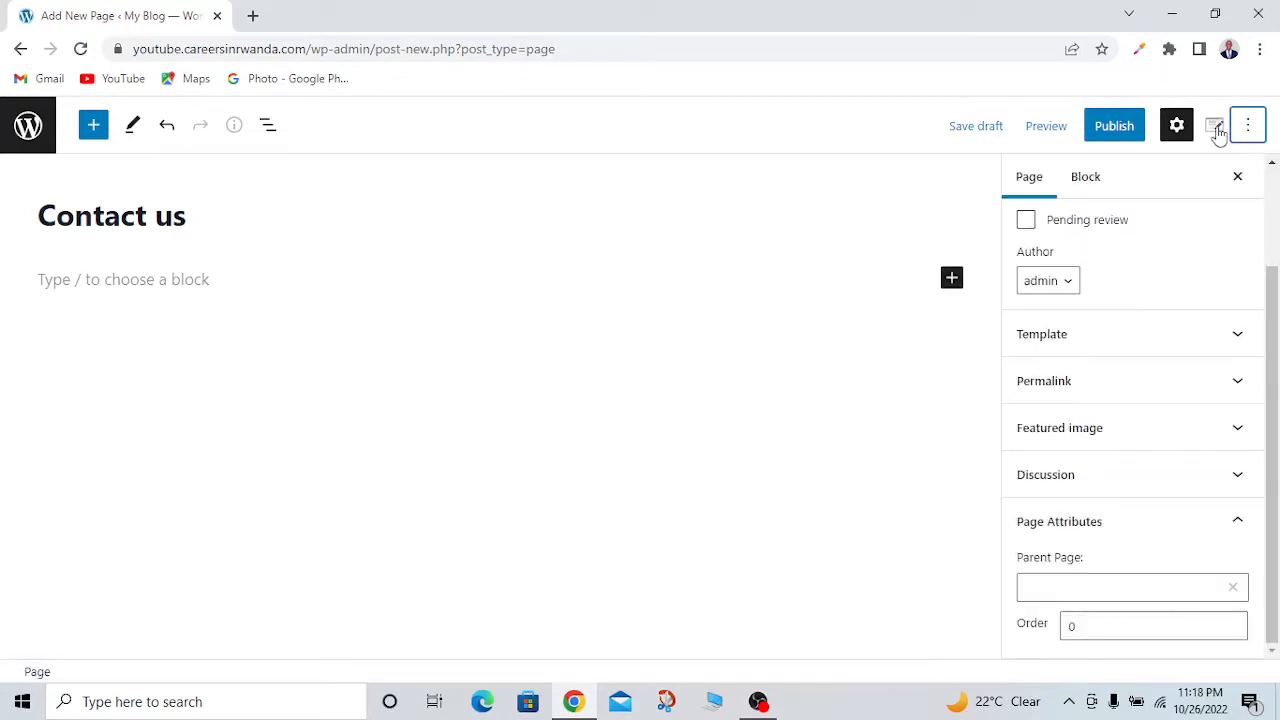
click(1178, 125)
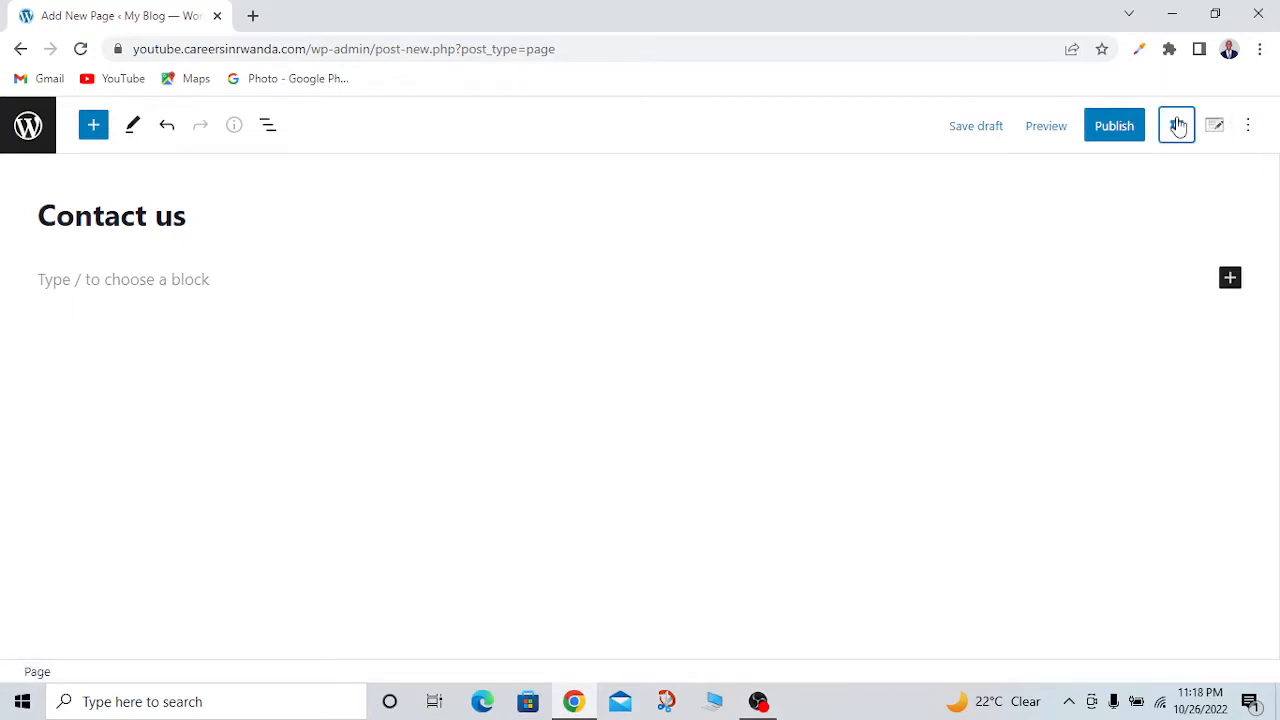
click(1178, 125)
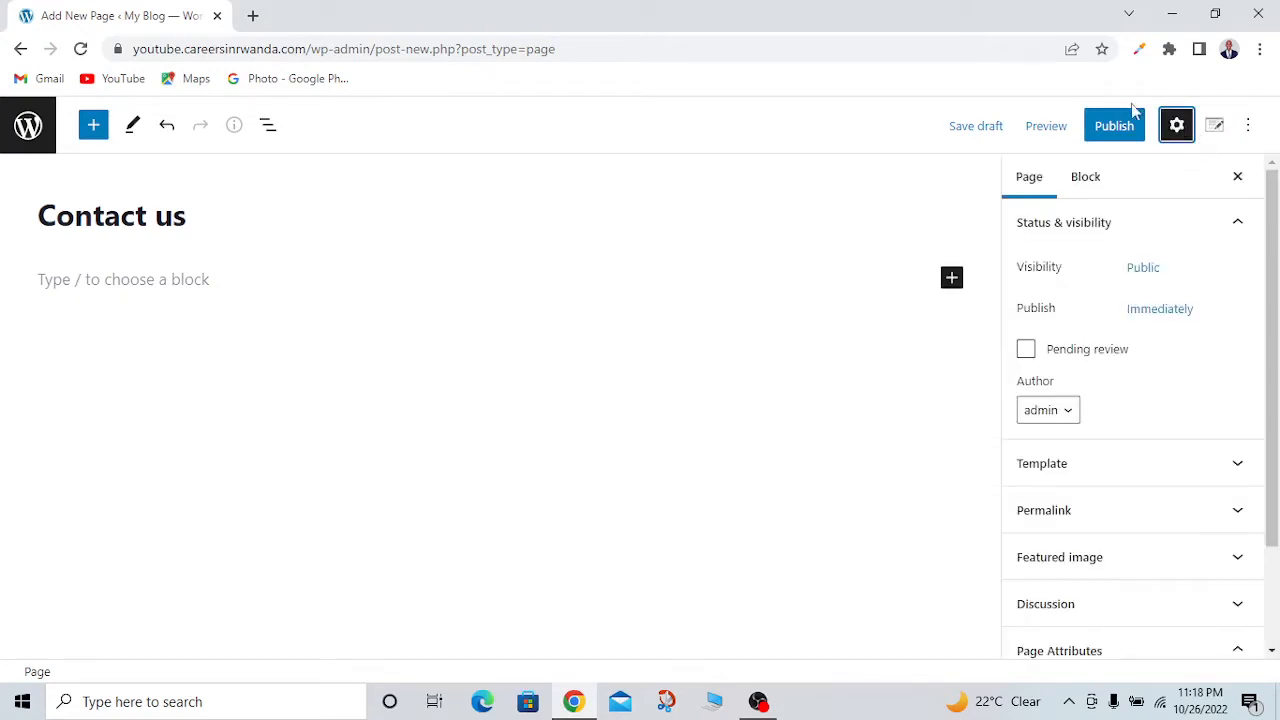
click(1112, 127)
click(1110, 133)
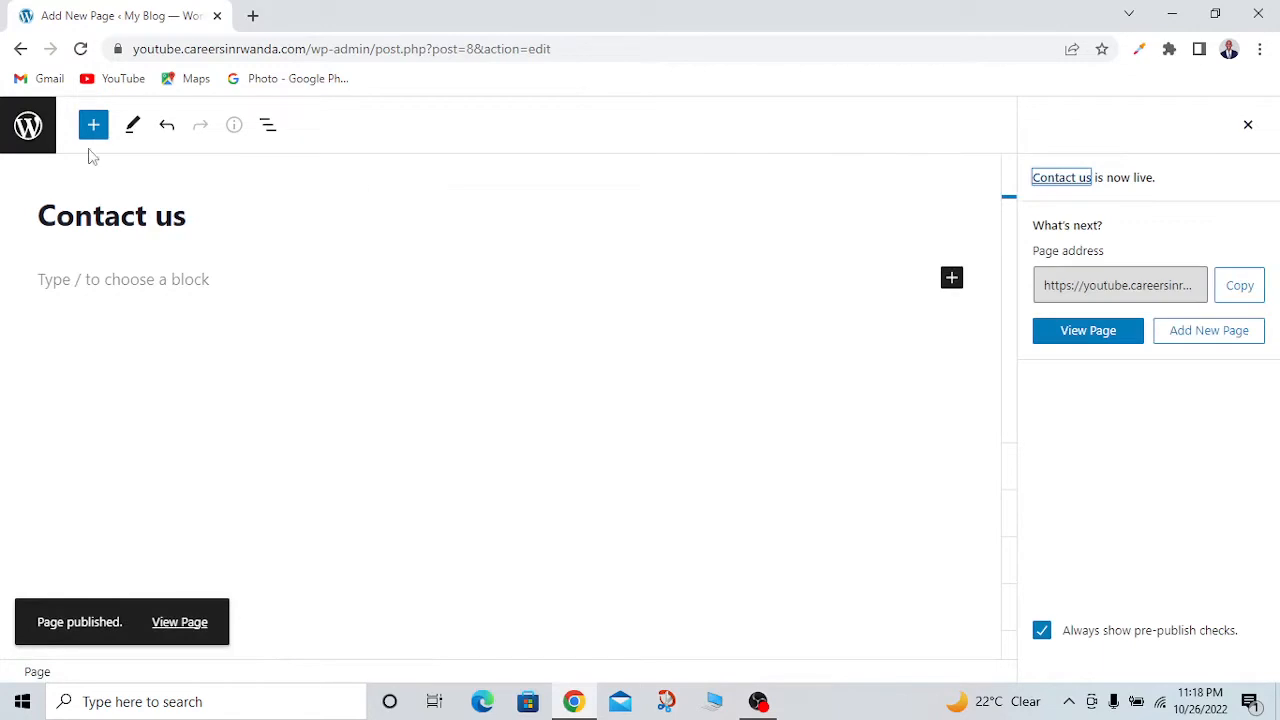
click(28, 125)
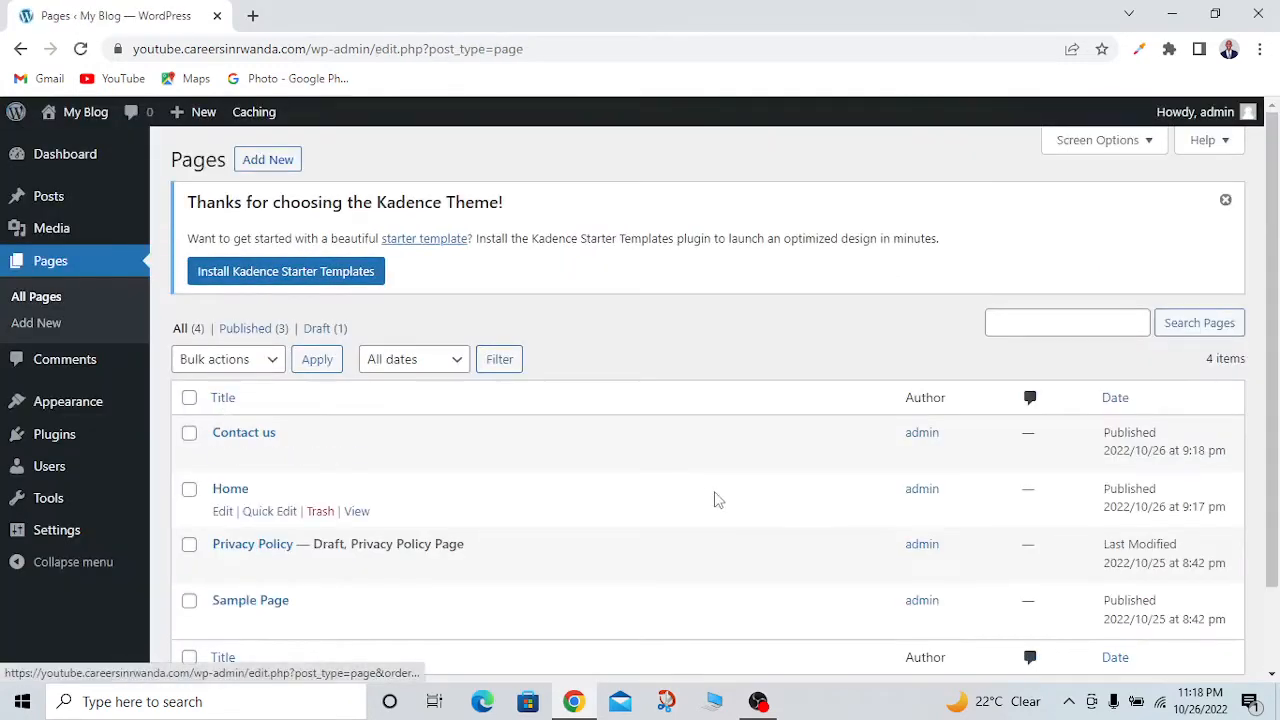
Step: Move Sample Page and Privacy Policy to the Trash with a bulk action
scroll(1276, 565, down, 2)
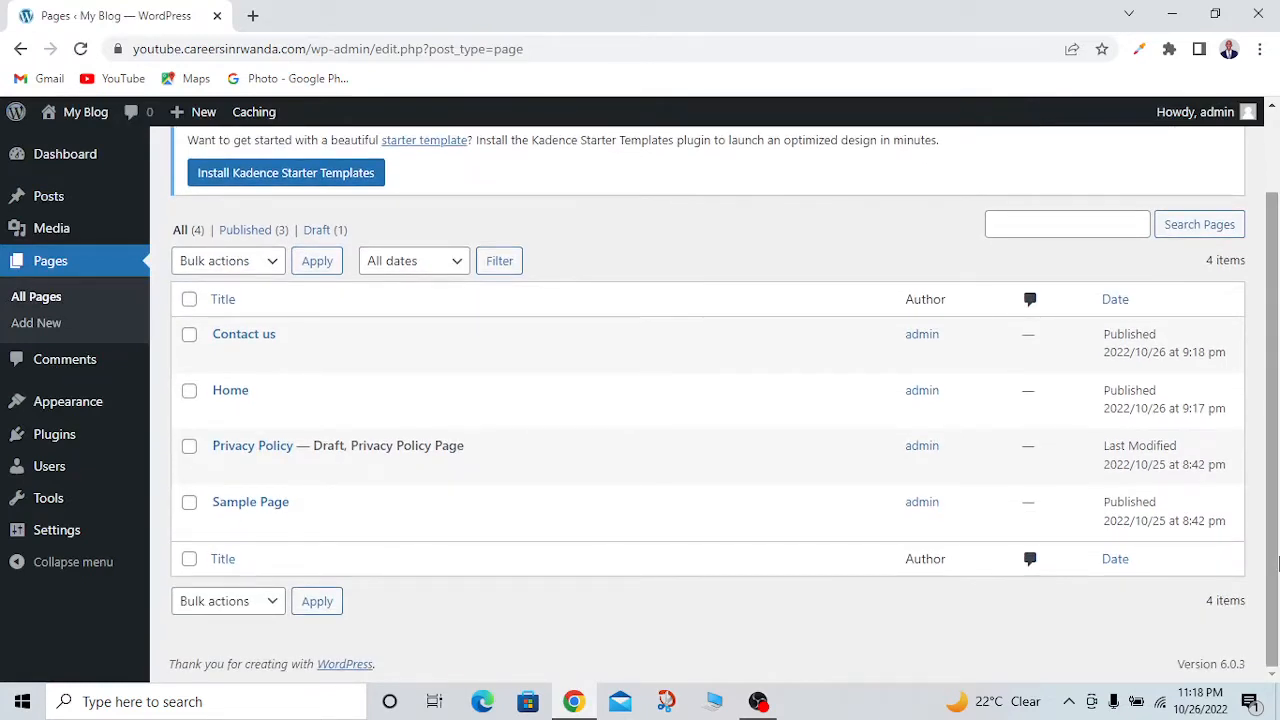
click(188, 503)
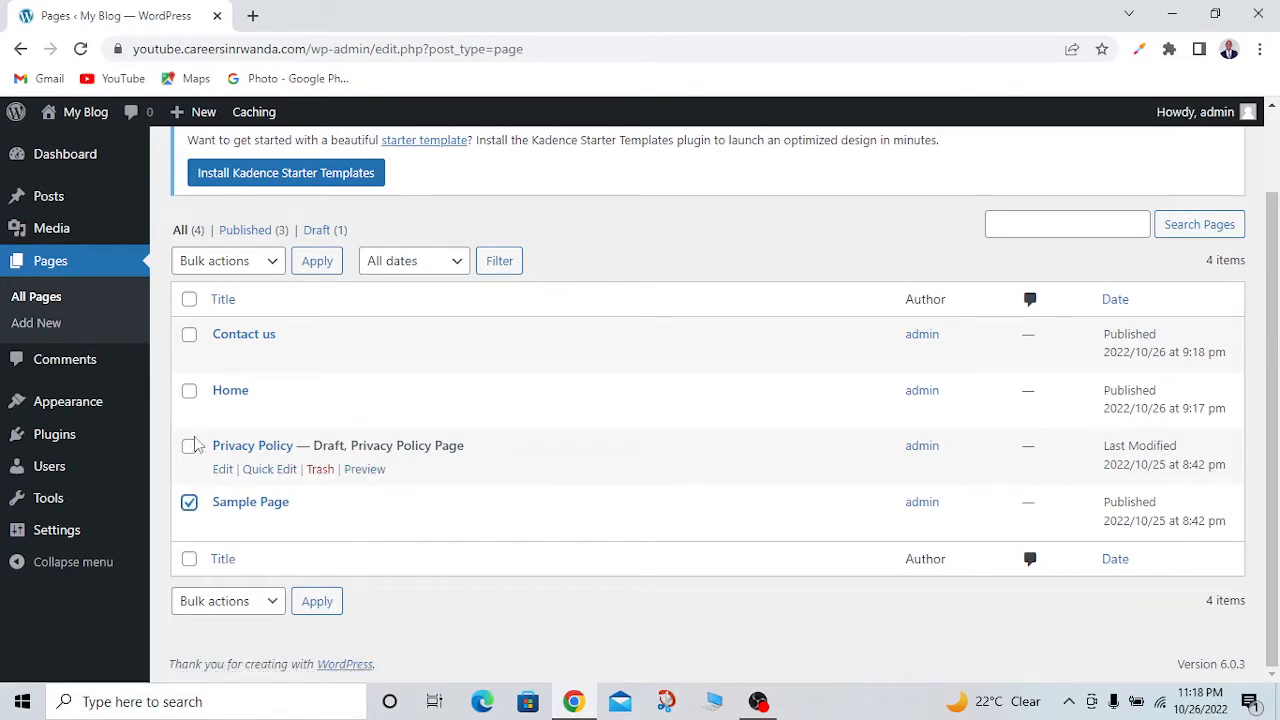
click(191, 448)
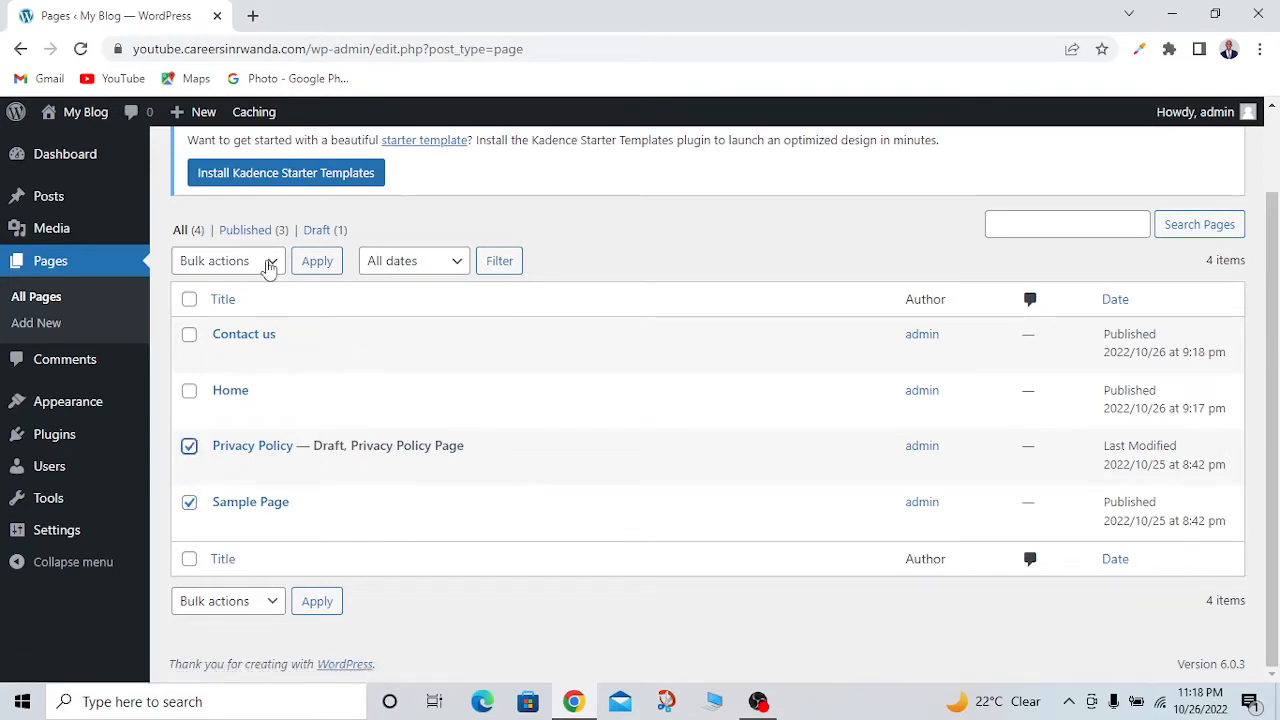
click(271, 262)
click(245, 324)
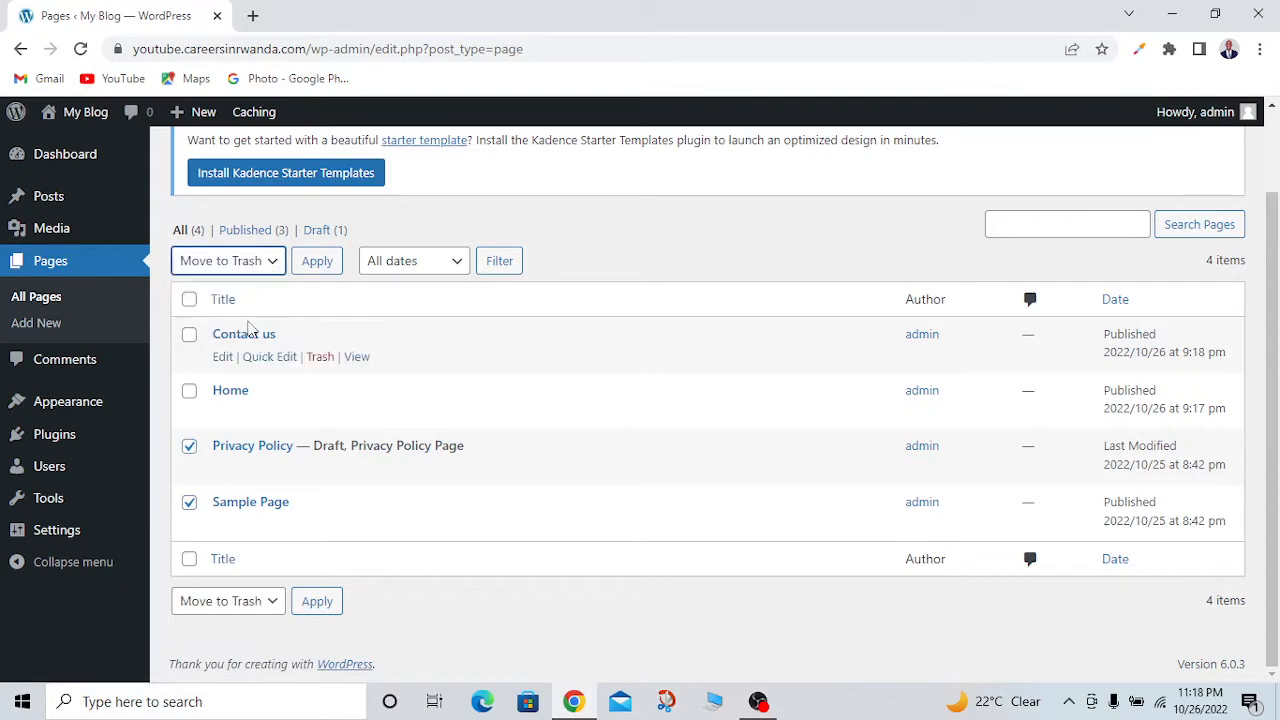
click(316, 262)
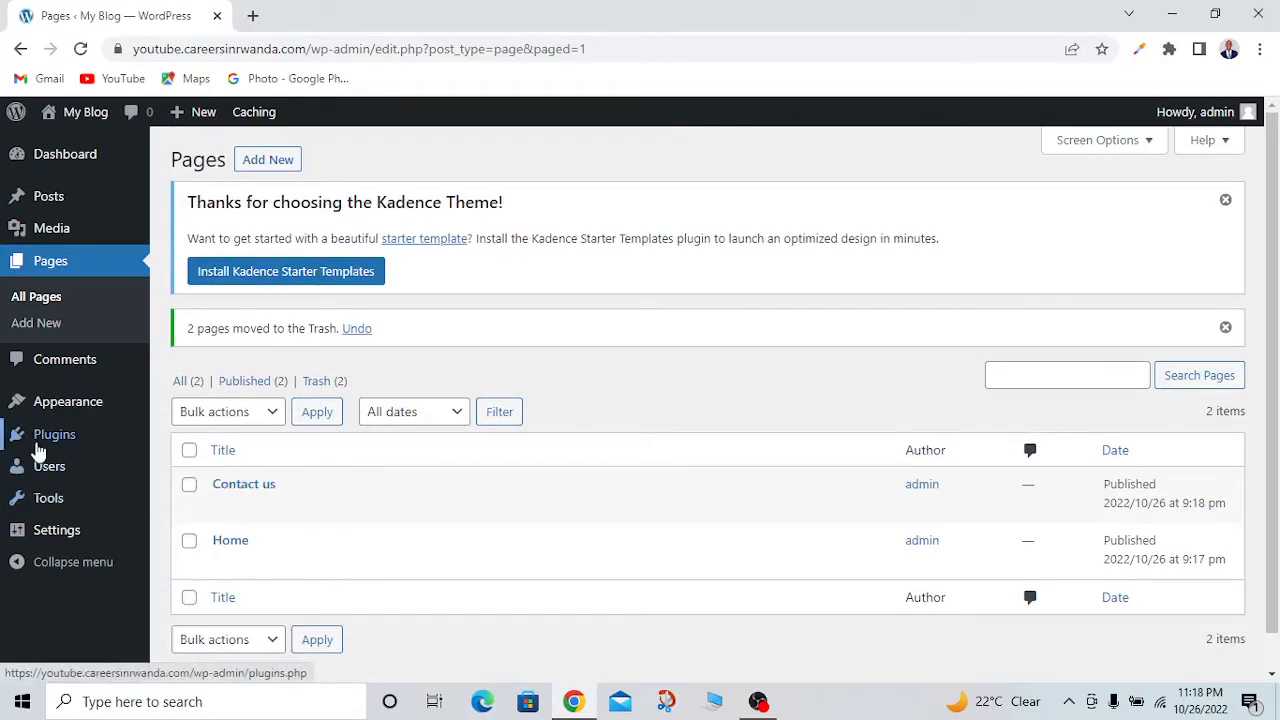
Step: Search the plugin directory for 'elementor', then install and activate Elementor Website Builder
mouse_move(40, 434)
click(204, 470)
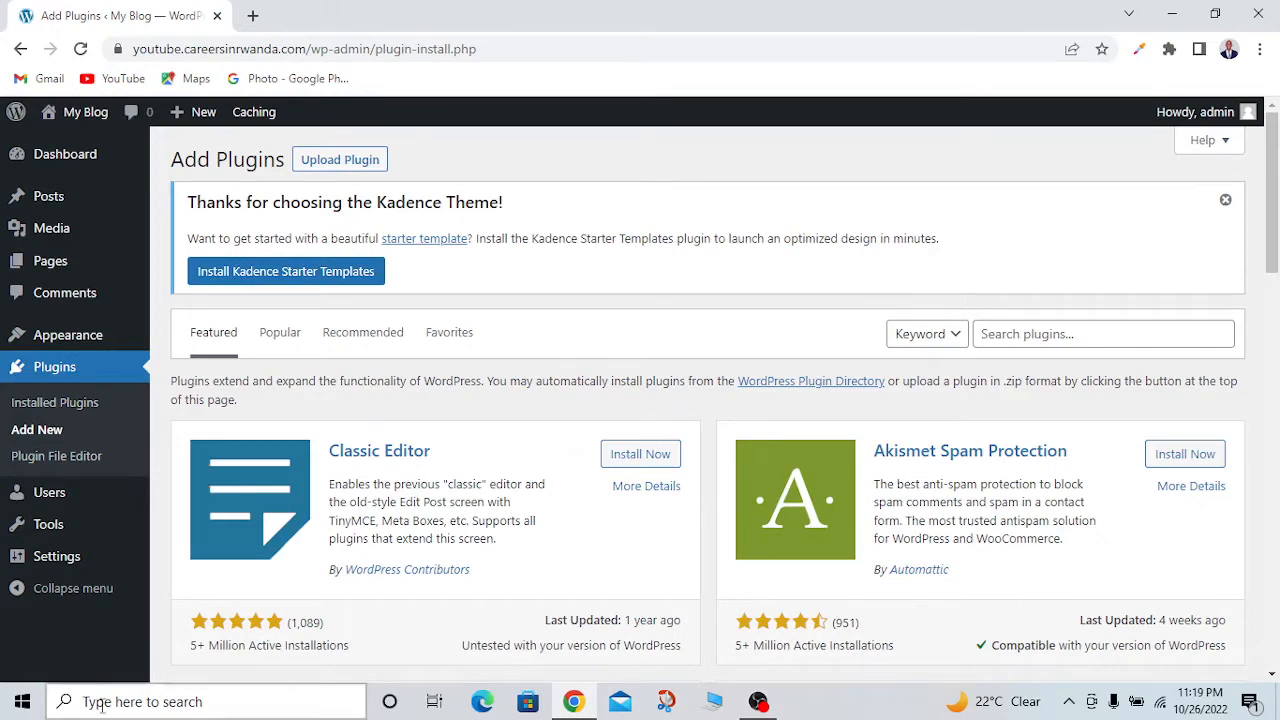
click(1034, 334)
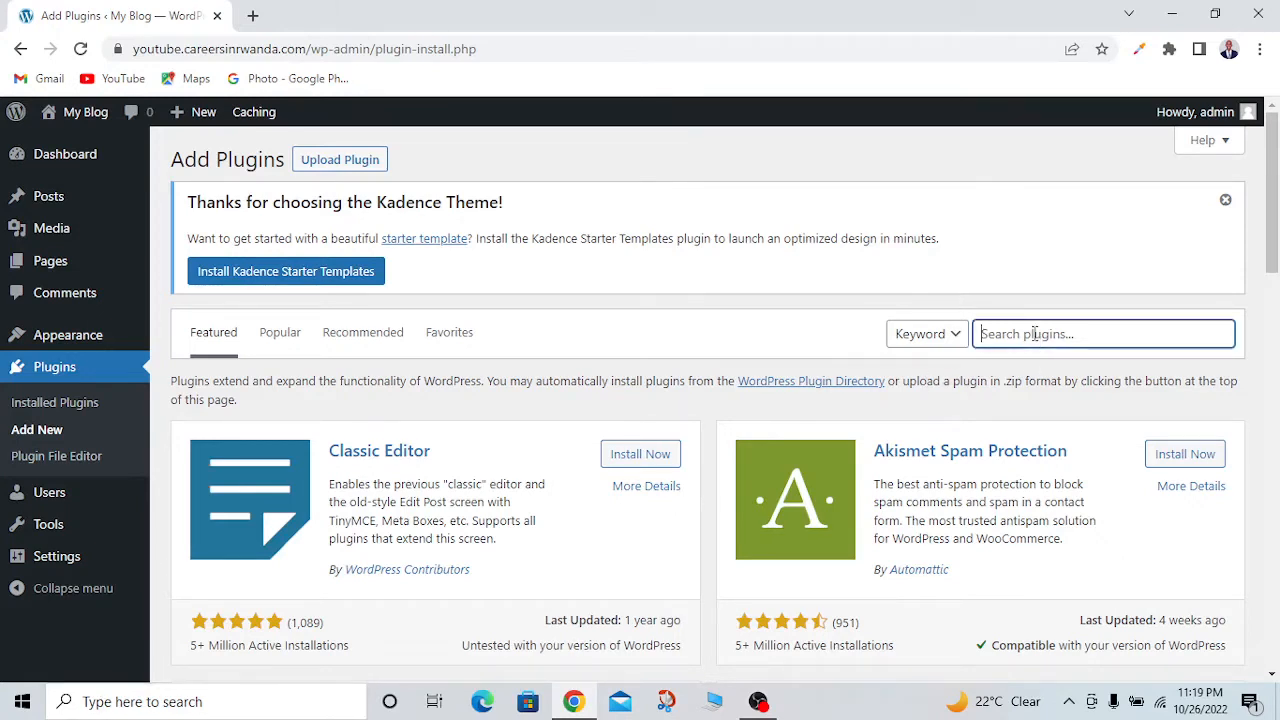
text(elementor)
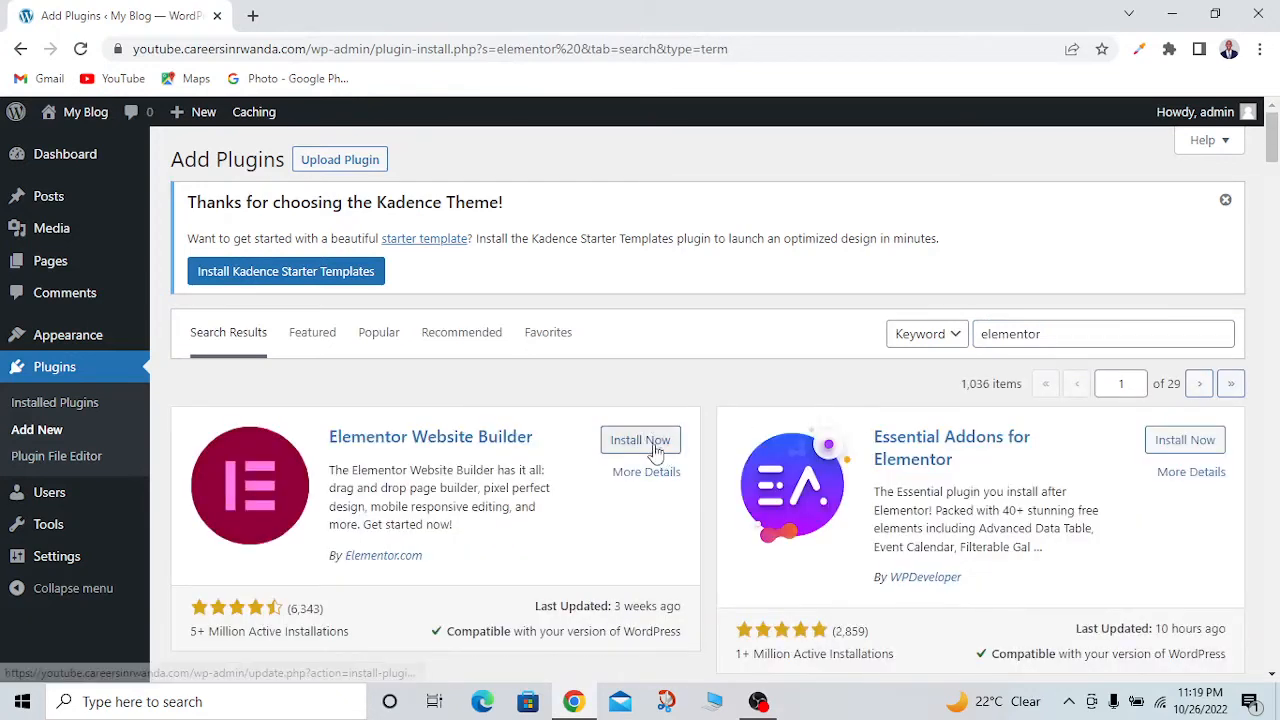
click(641, 441)
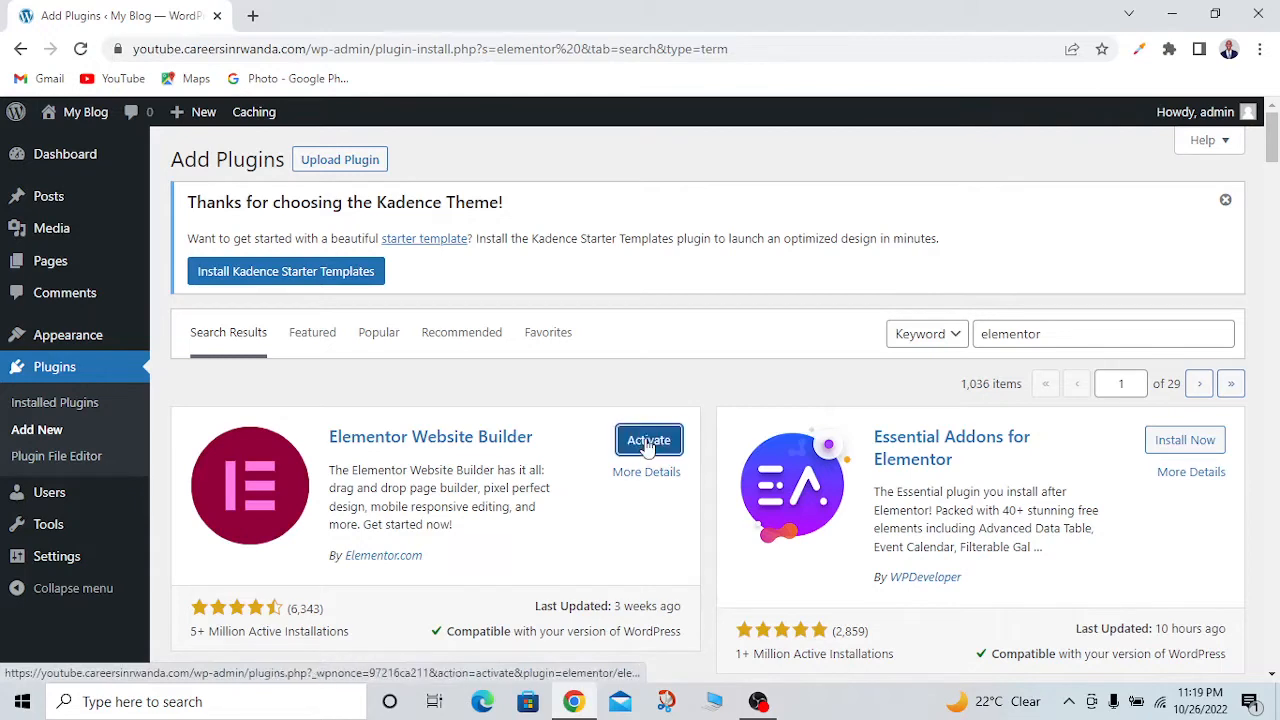
click(648, 441)
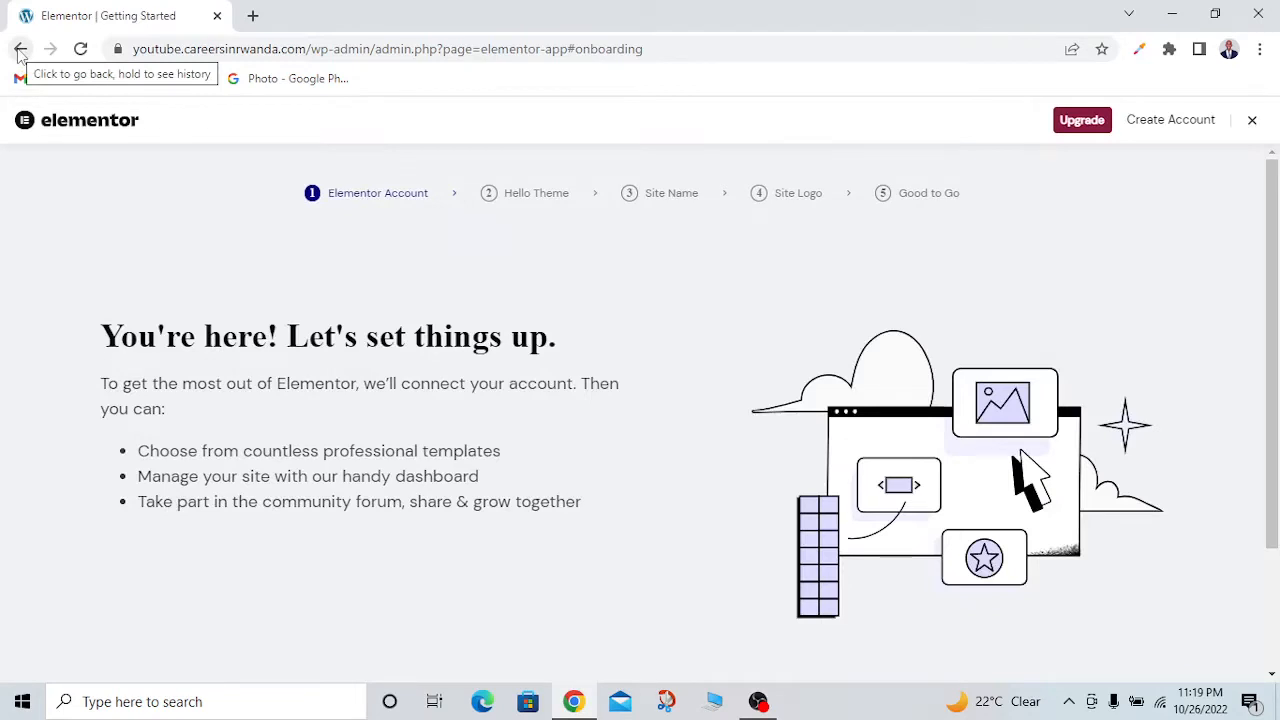
Step: Leave the Elementor setup wizard and install Essential Addons for Elementor from the search results
click(19, 49)
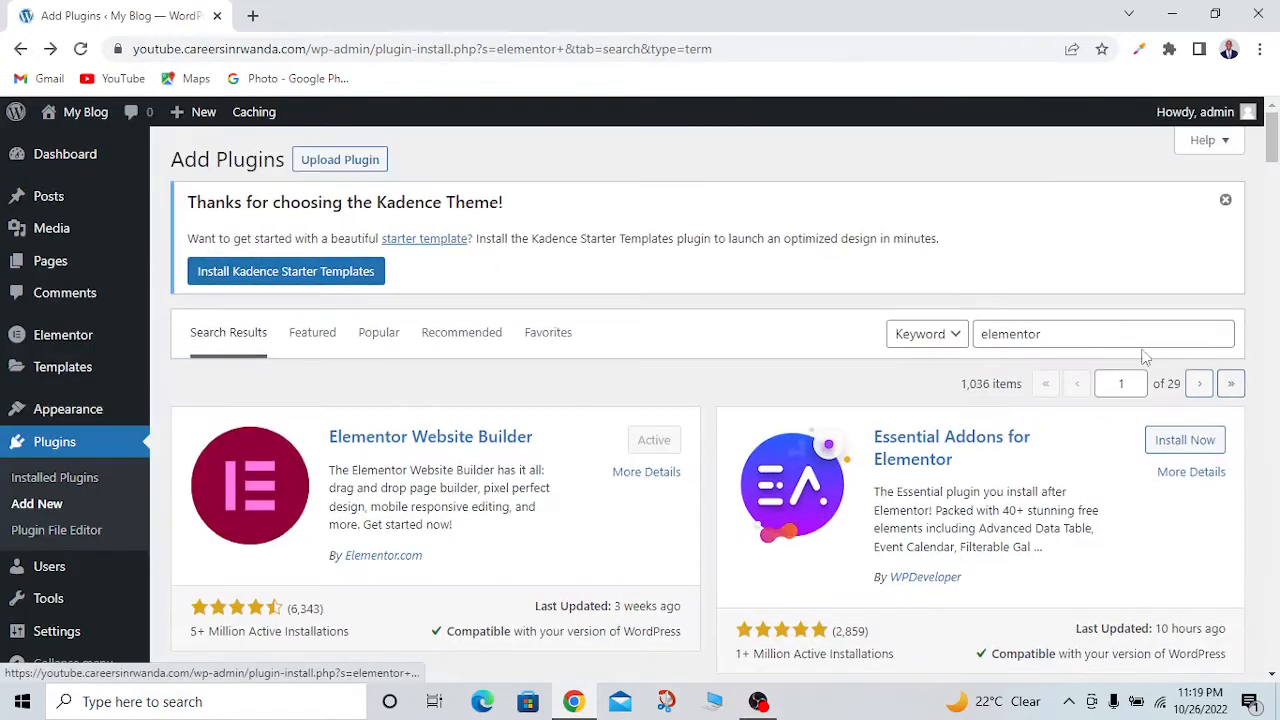
click(1123, 345)
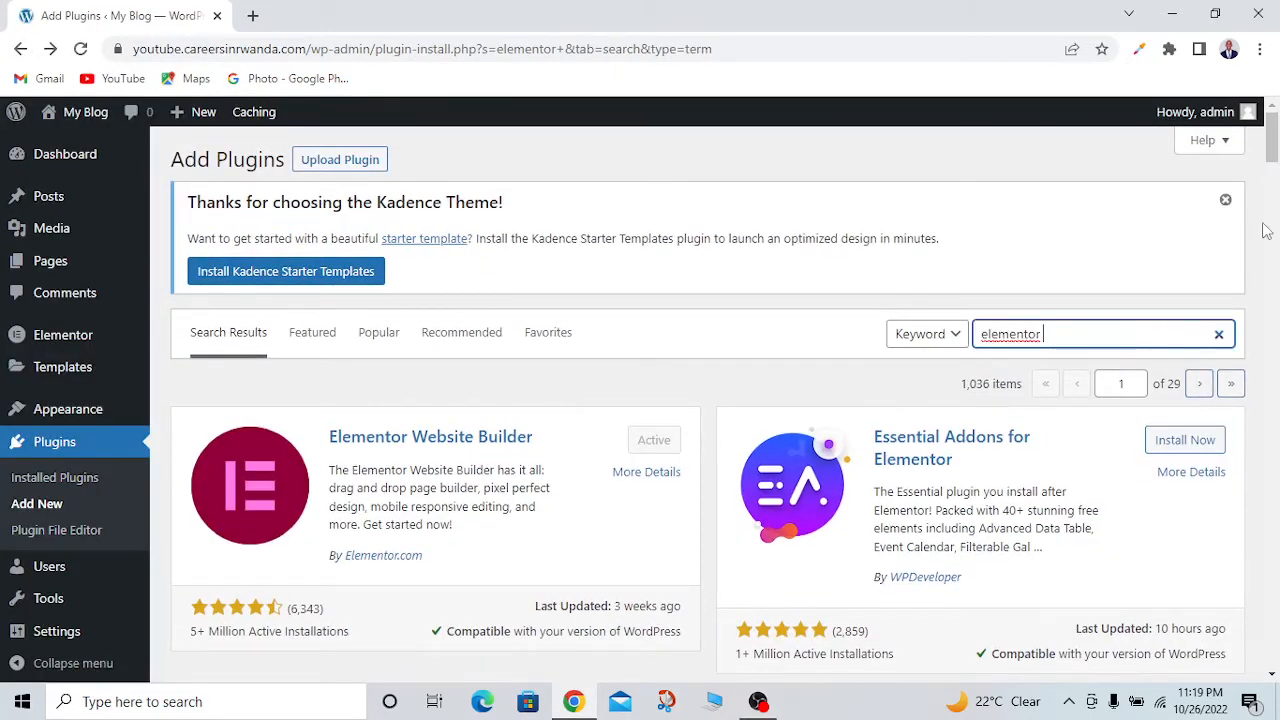
click(1193, 449)
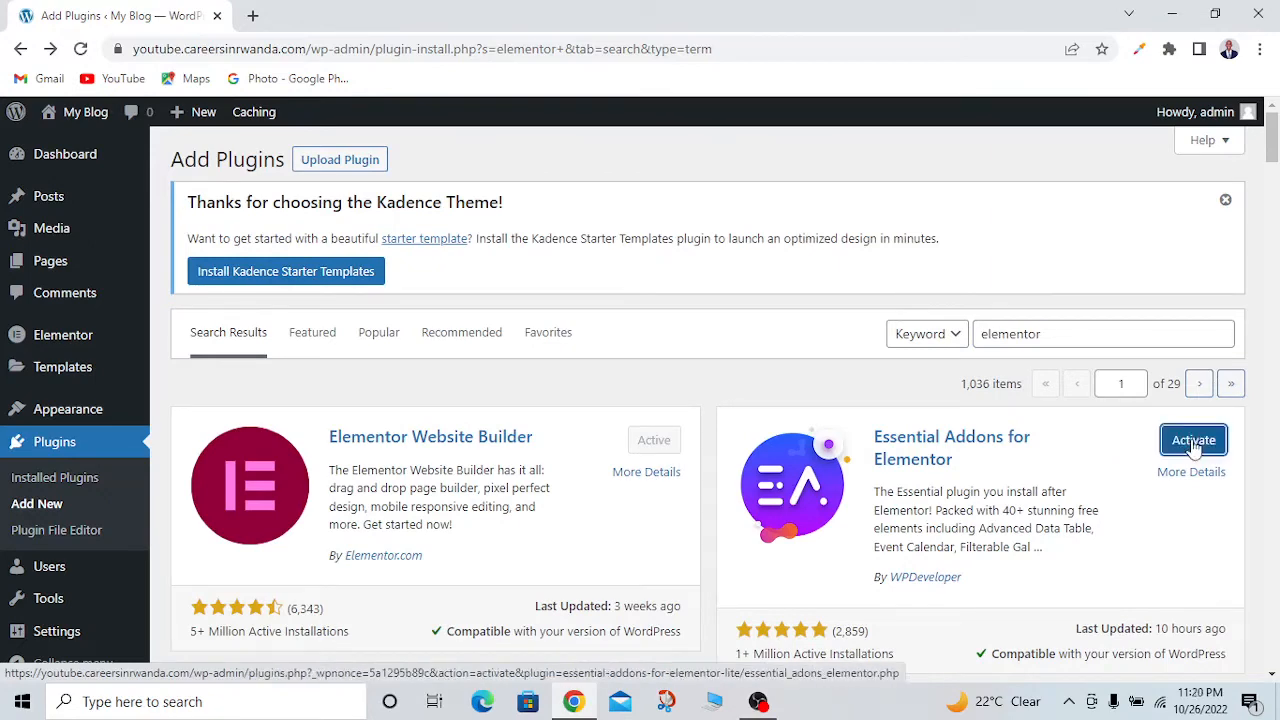
Step: Install and activate the ElementsKit Lite plugin
scroll(1275, 148, down, 5)
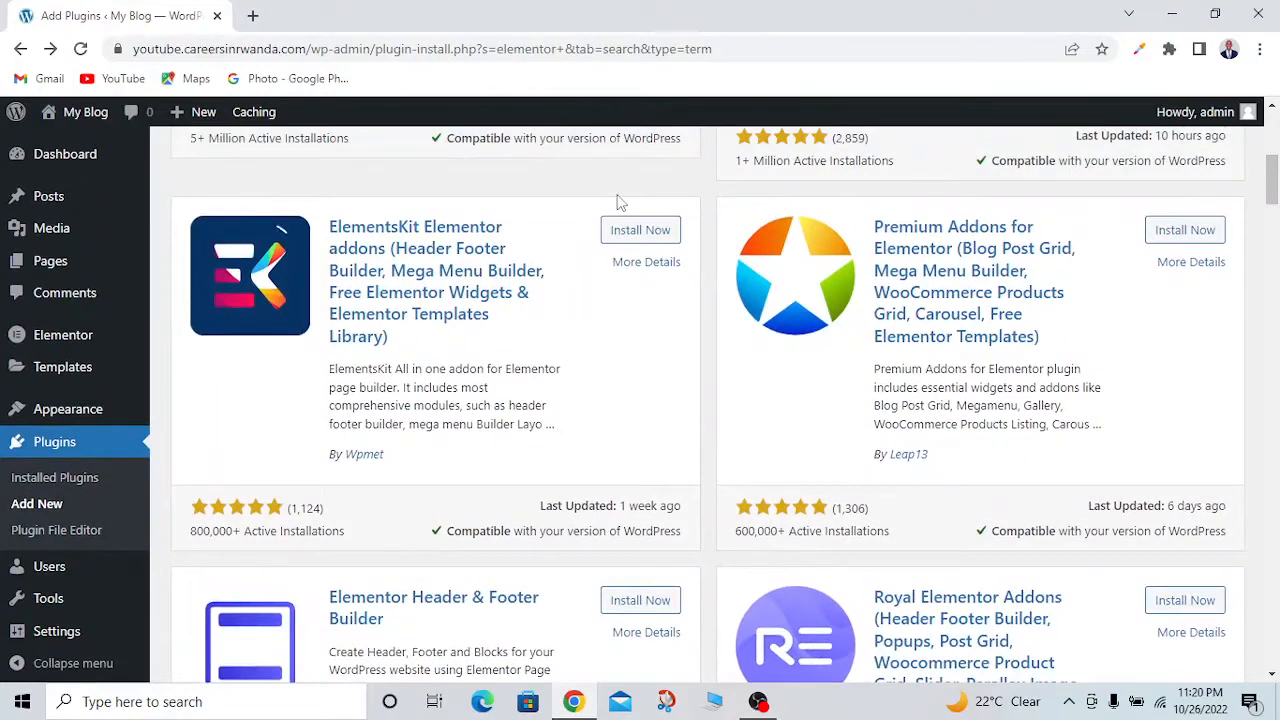
click(640, 231)
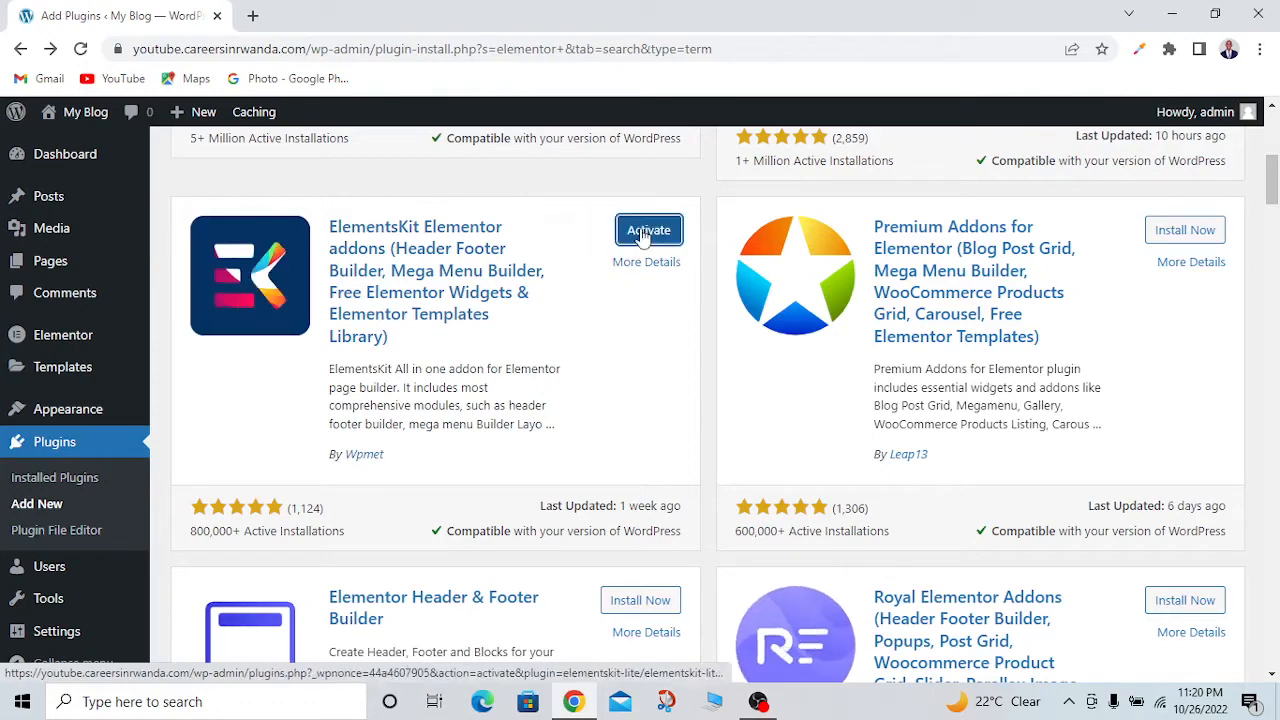
click(645, 232)
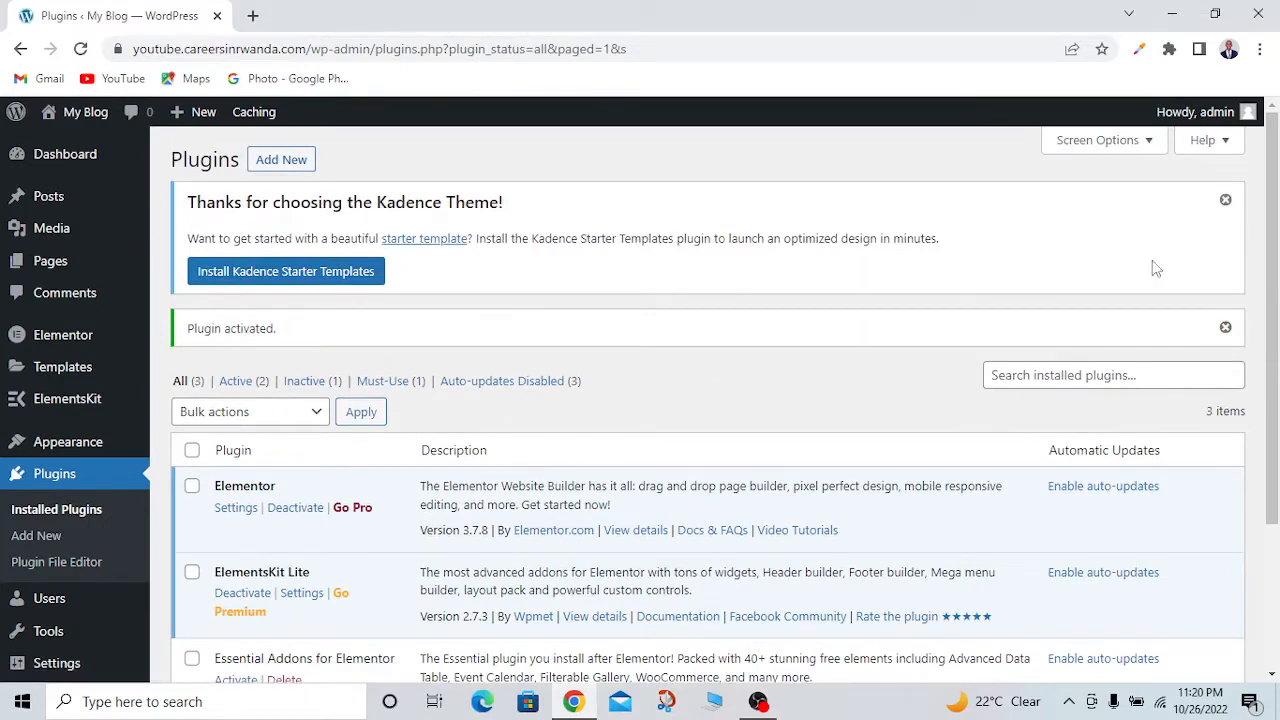
Step: Search for Contact Form 7, then install and activate it
click(281, 162)
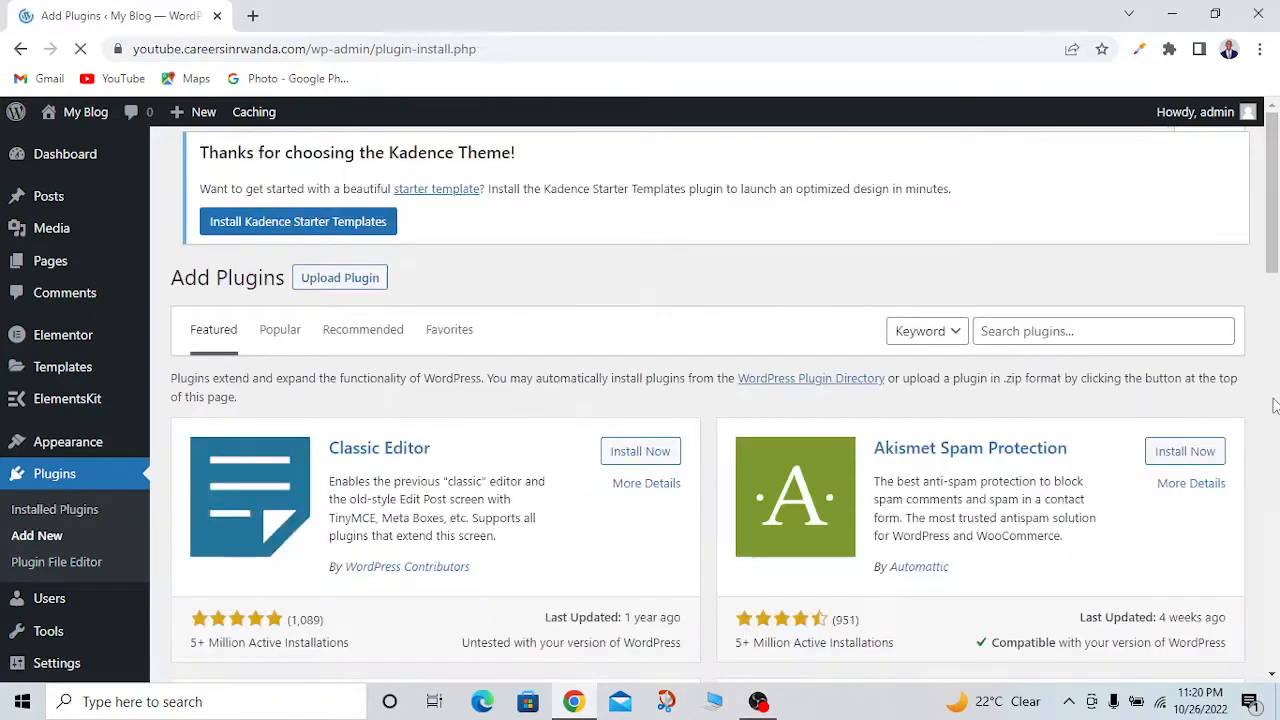
click(1095, 330)
text(contact form 7)
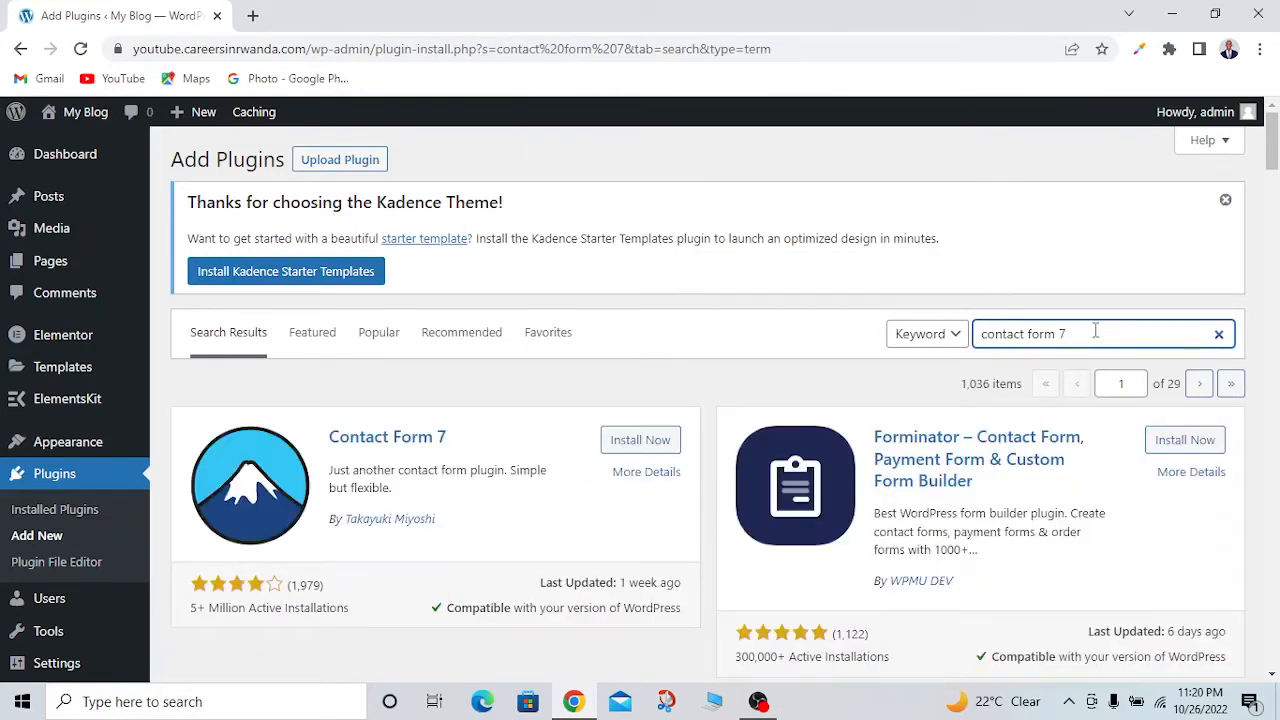
click(649, 447)
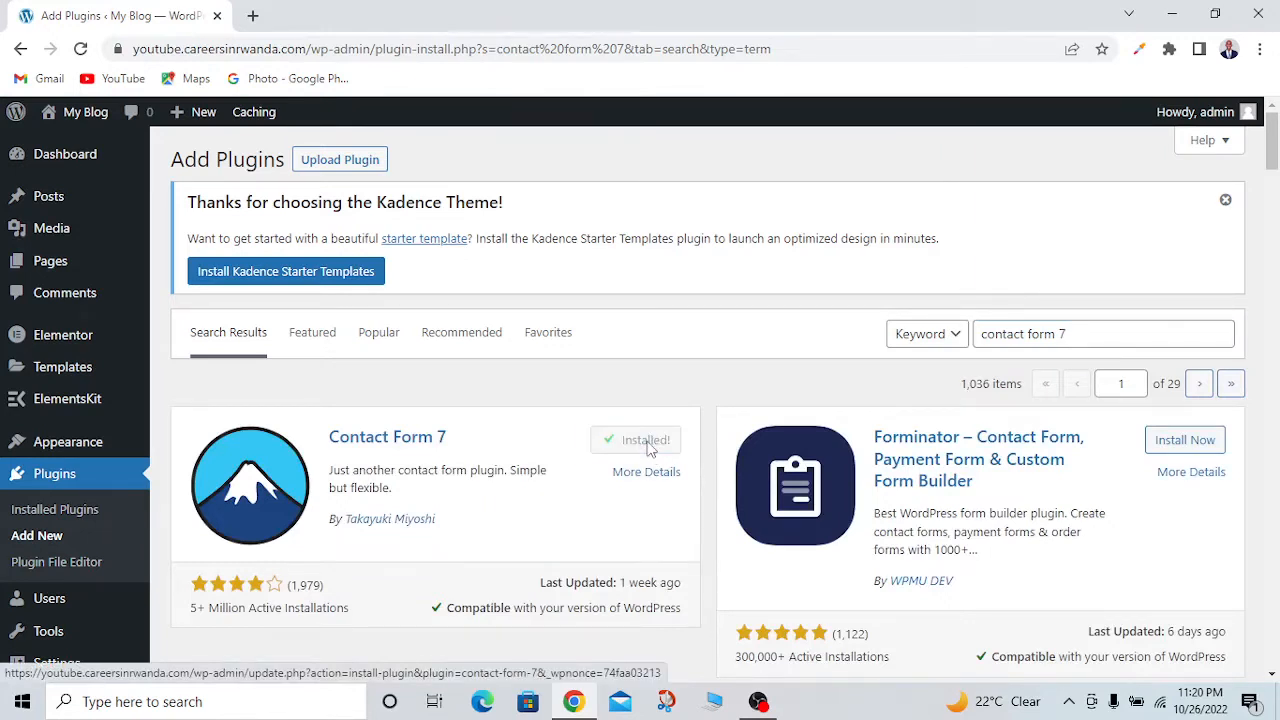
click(650, 450)
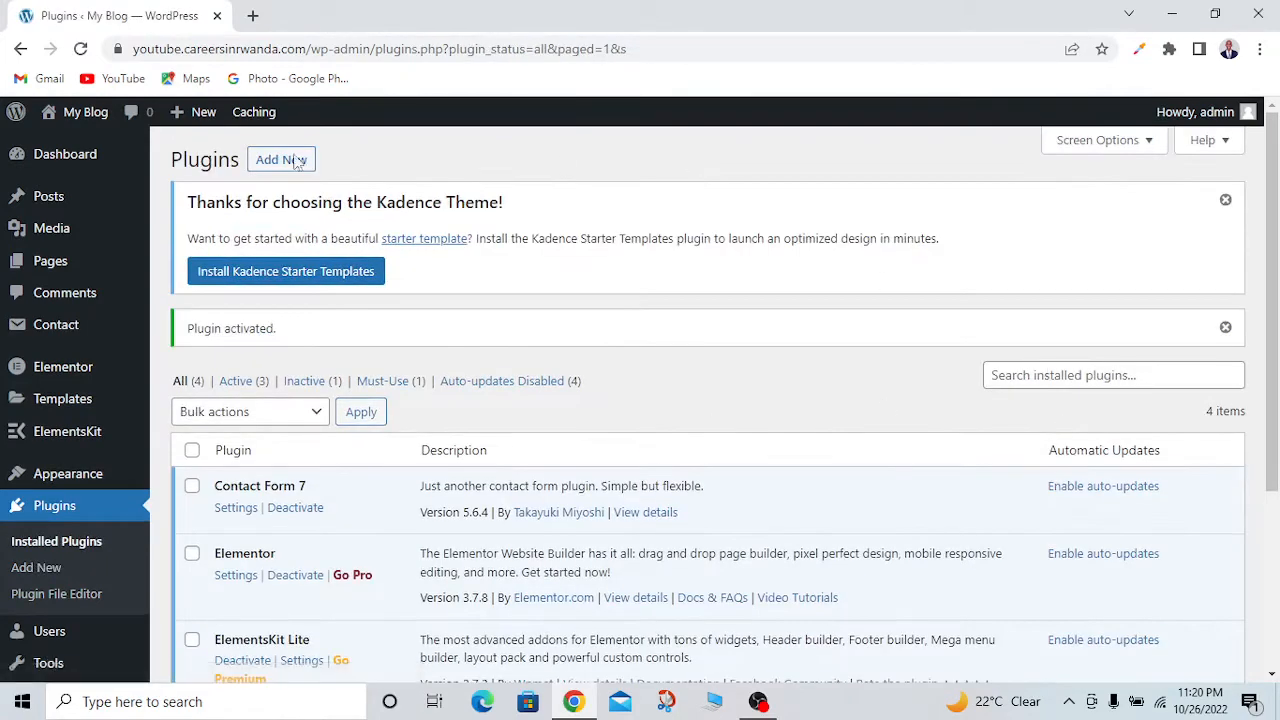
Step: Search for 'forminator', then install and activate the Forminator plugin
click(289, 172)
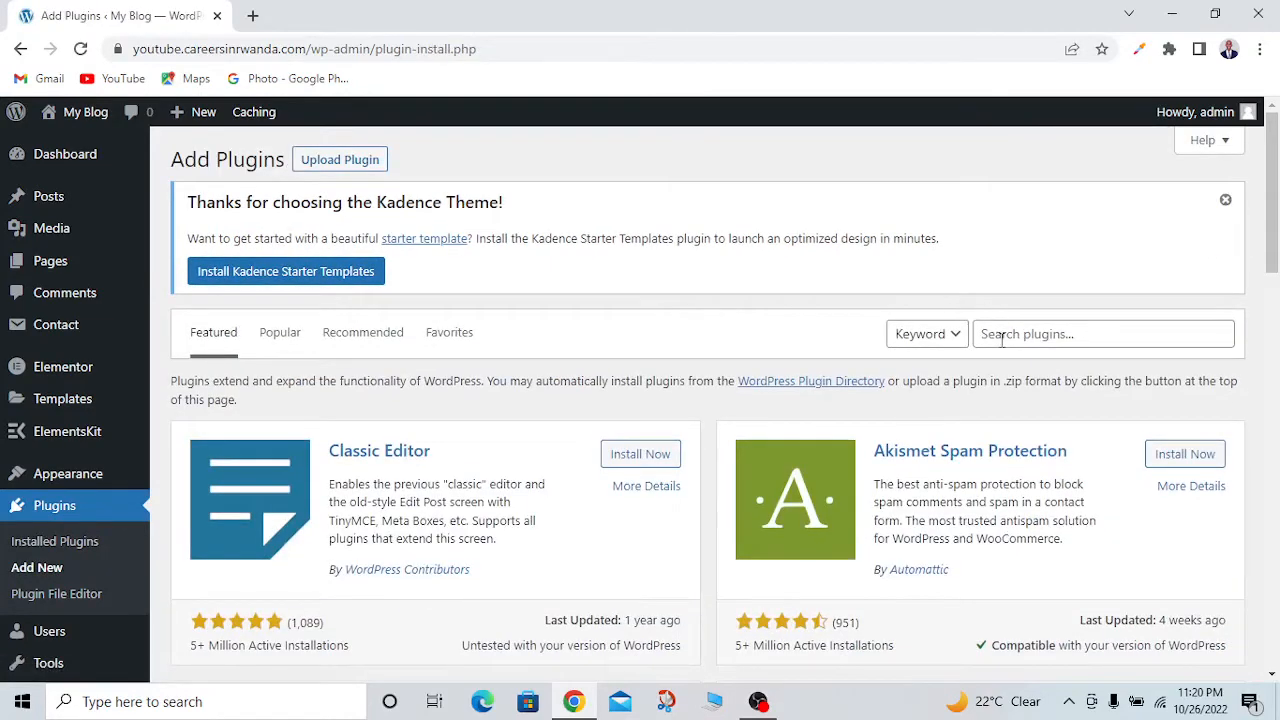
click(1002, 340)
text(form)
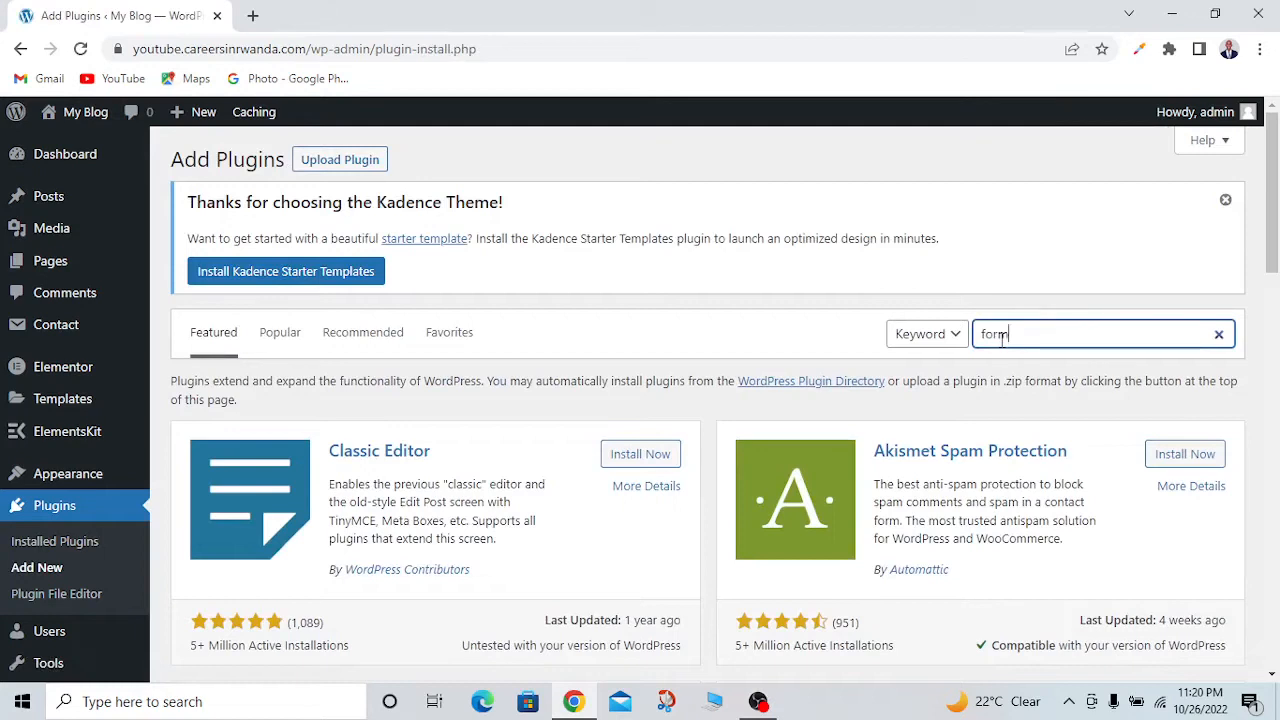
text(inator)
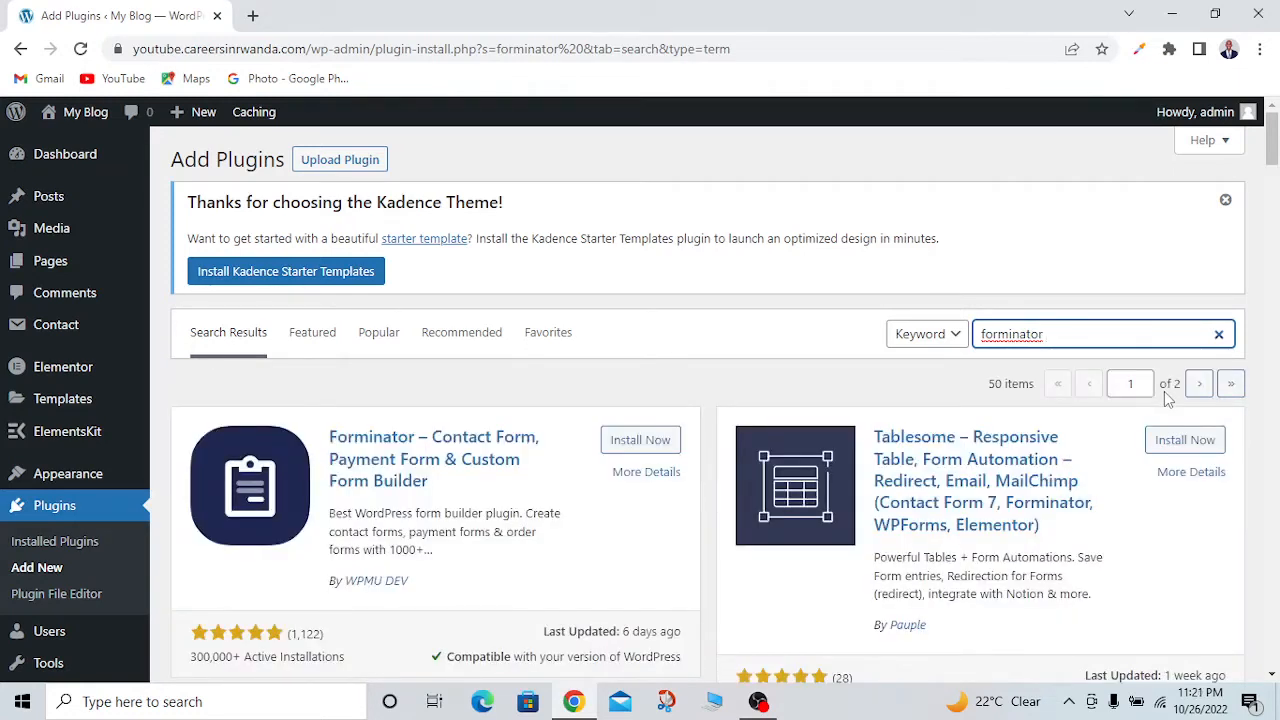
click(656, 441)
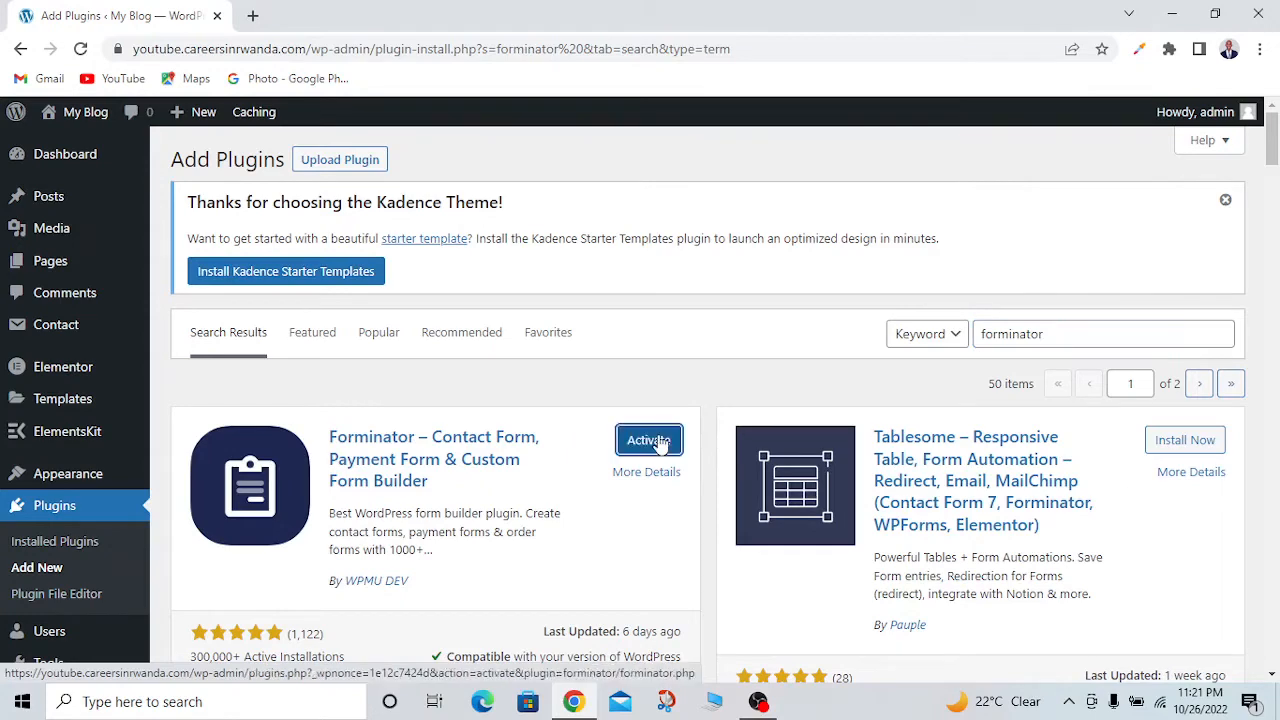
click(660, 445)
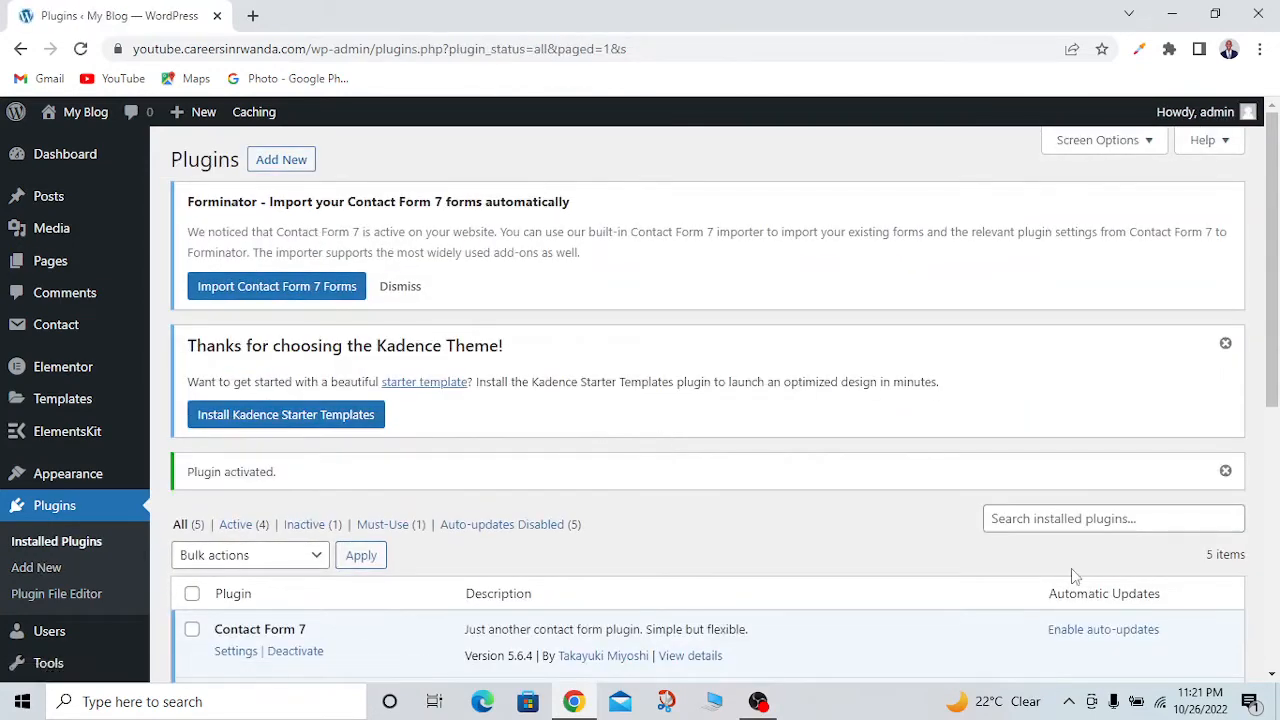
Step: Search the plugin directory for 'an' to find AnWP Post Grid
click(290, 165)
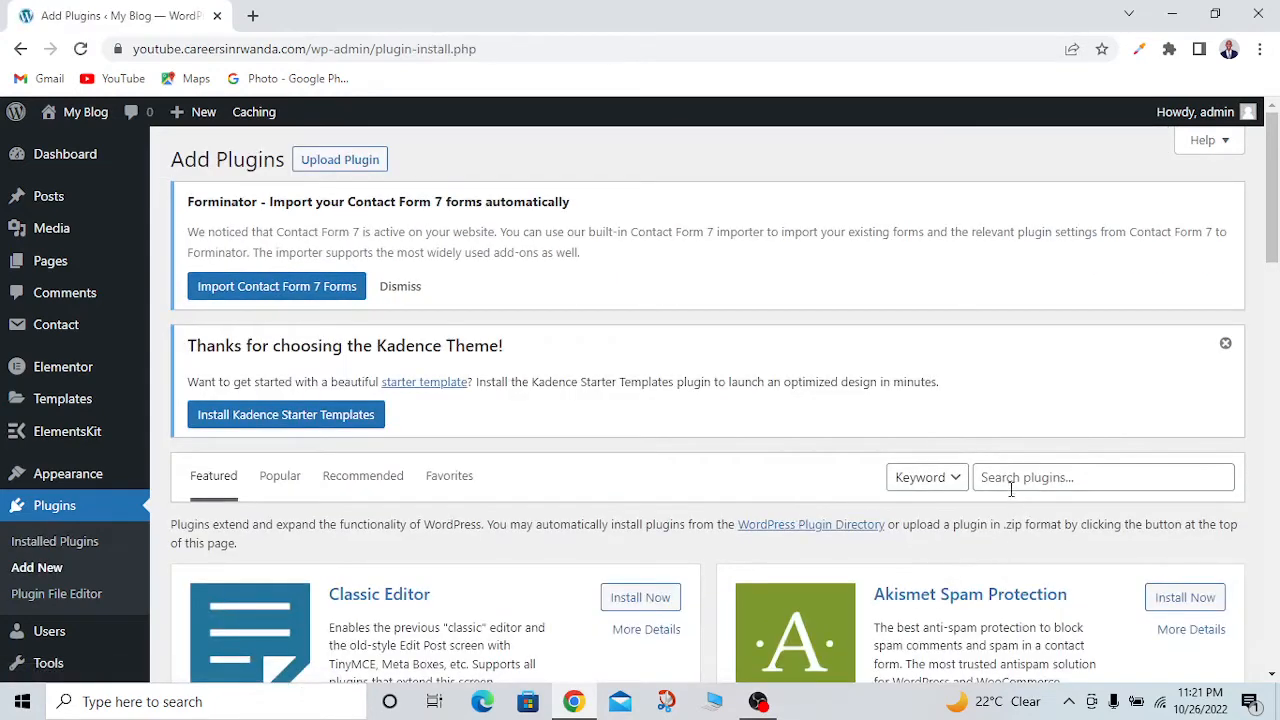
click(1008, 480)
text(anwp)
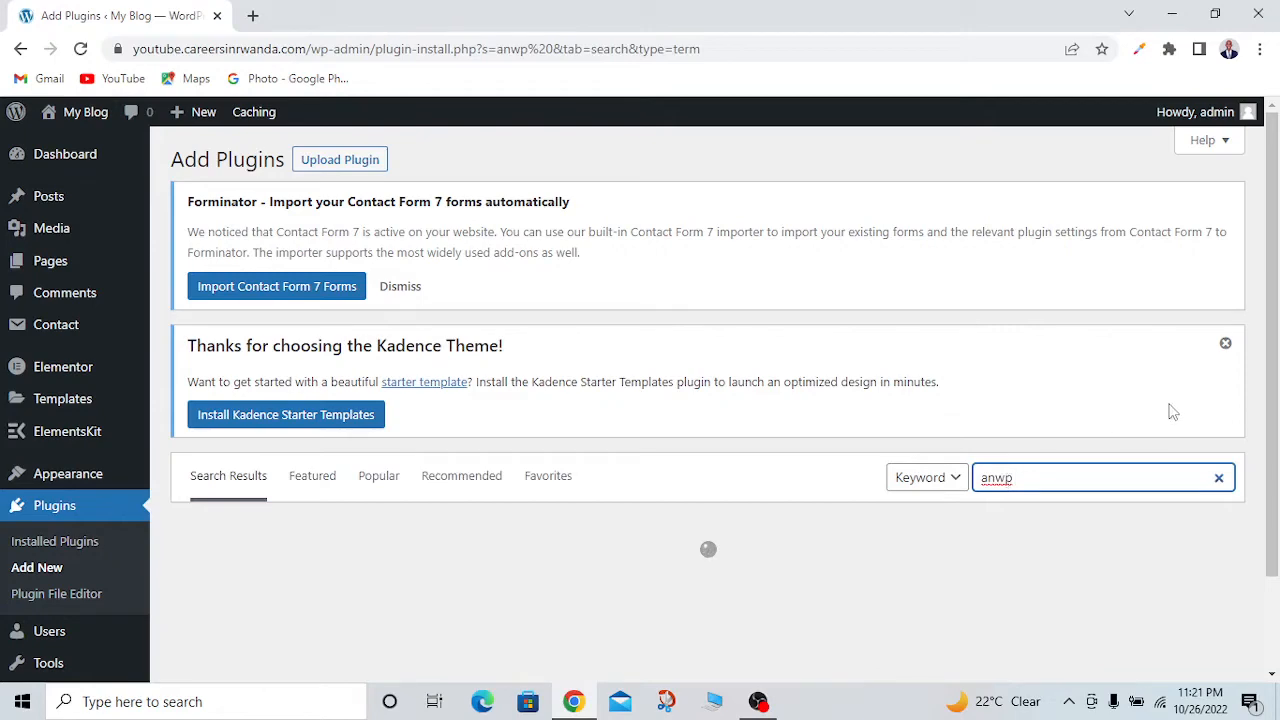
scroll(1010, 371, down, 1)
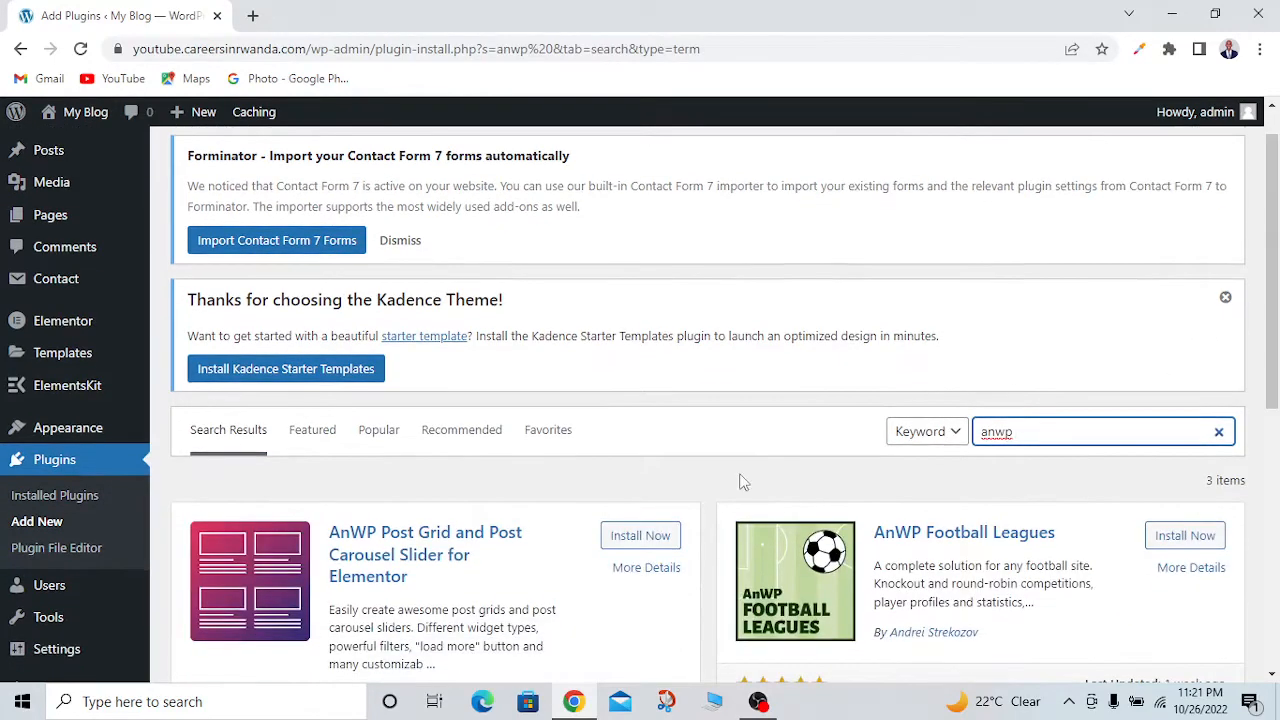
Step: Install and activate the AnWP Post Grid plugin
click(649, 546)
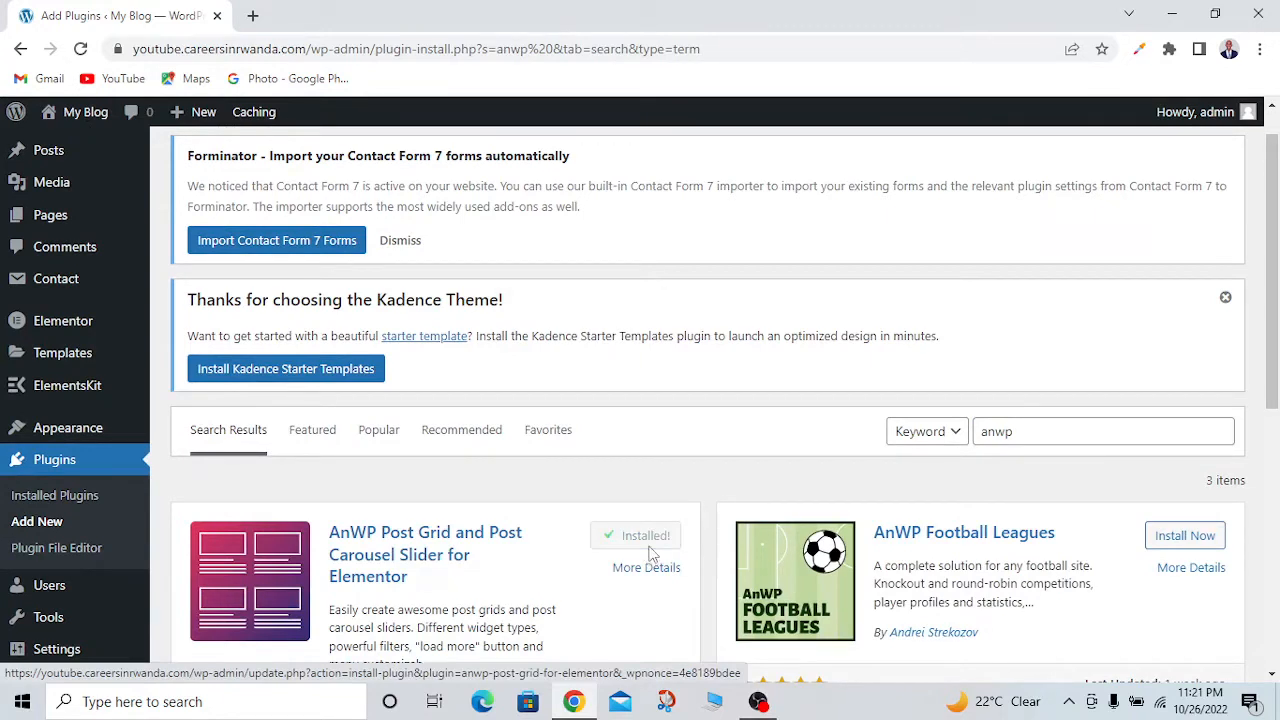
click(649, 538)
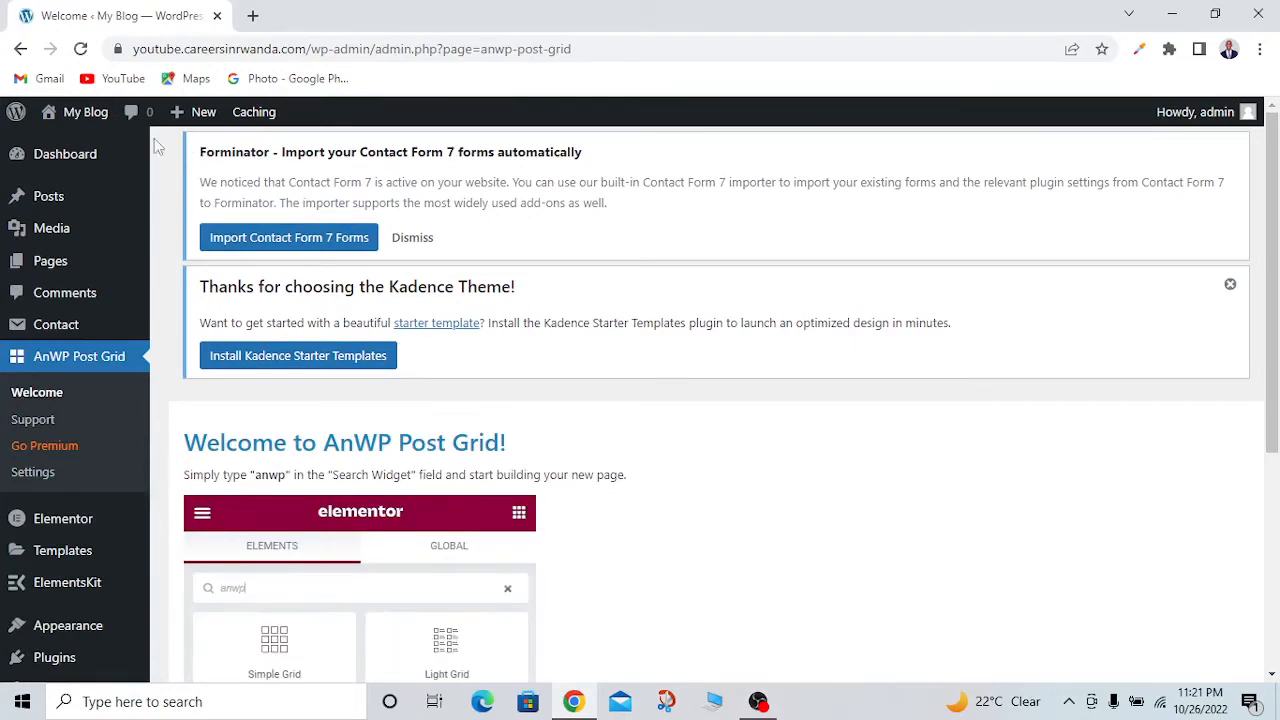
mouse_move(100, 120)
right_click(66, 138)
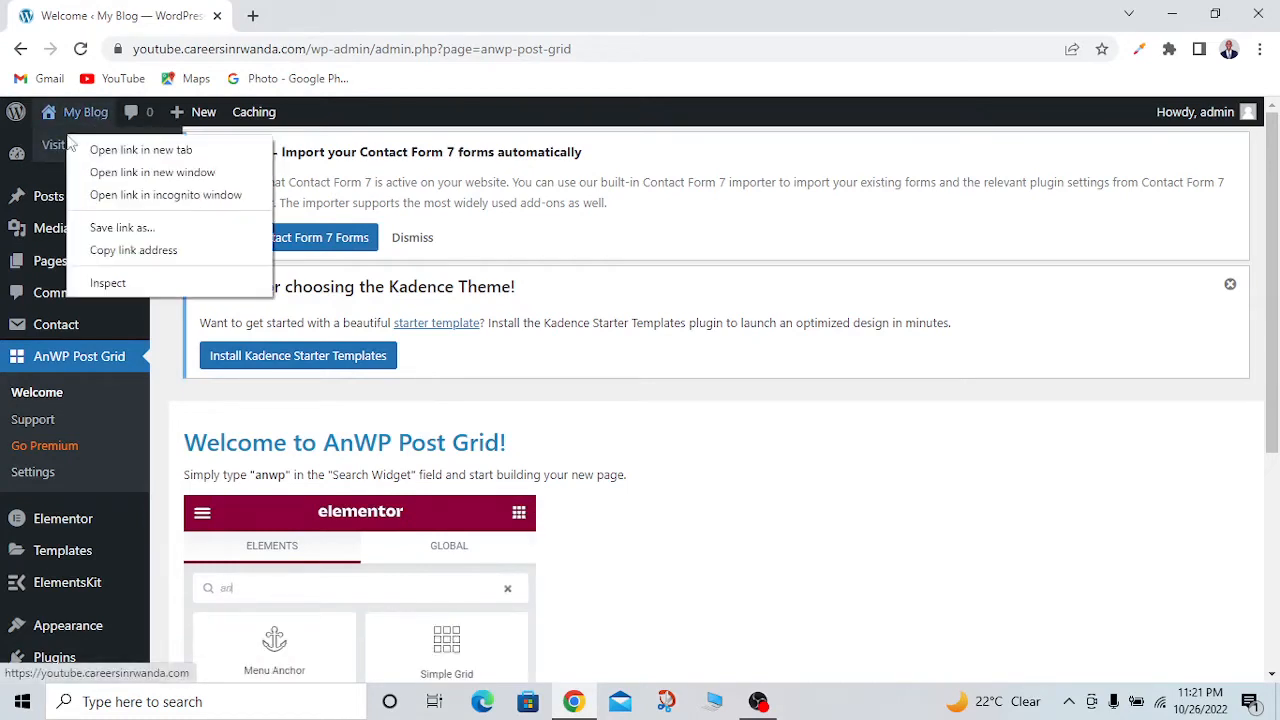
Step: Open the live My Blog site in a new tab, scroll through it, then open a blank tab
click(140, 150)
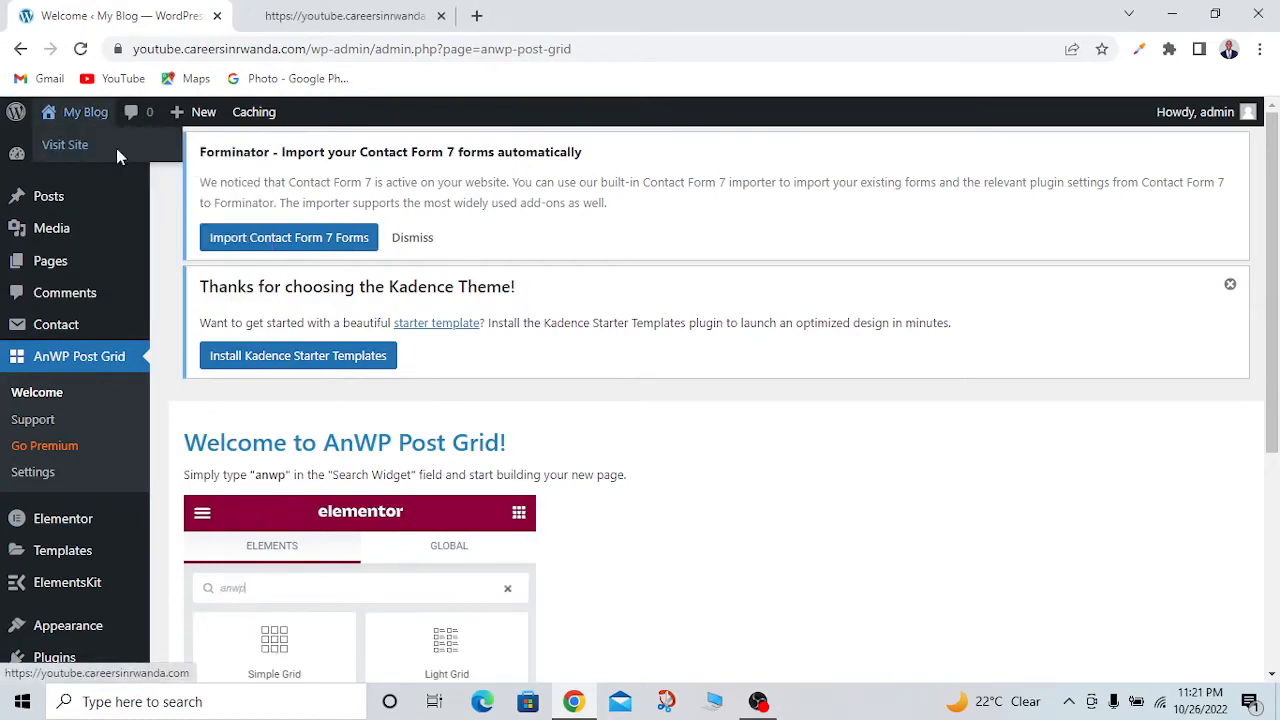
click(365, 12)
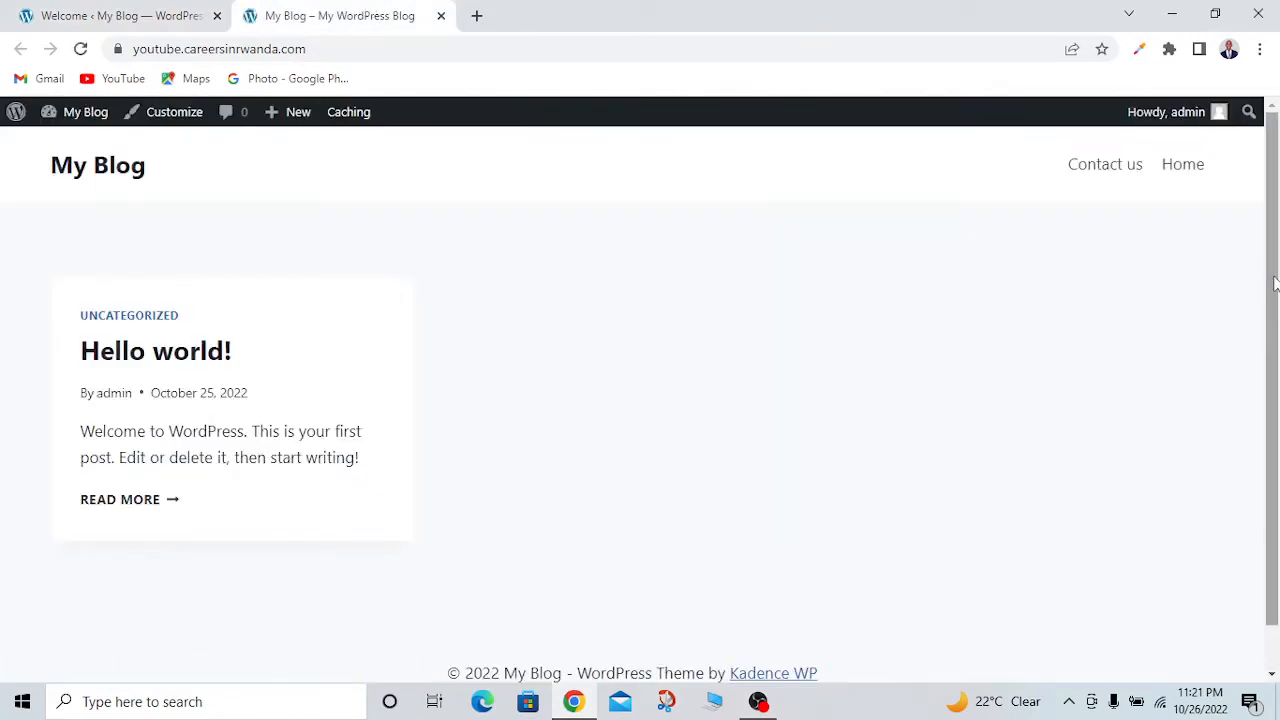
drag(1274, 288, 1275, 338)
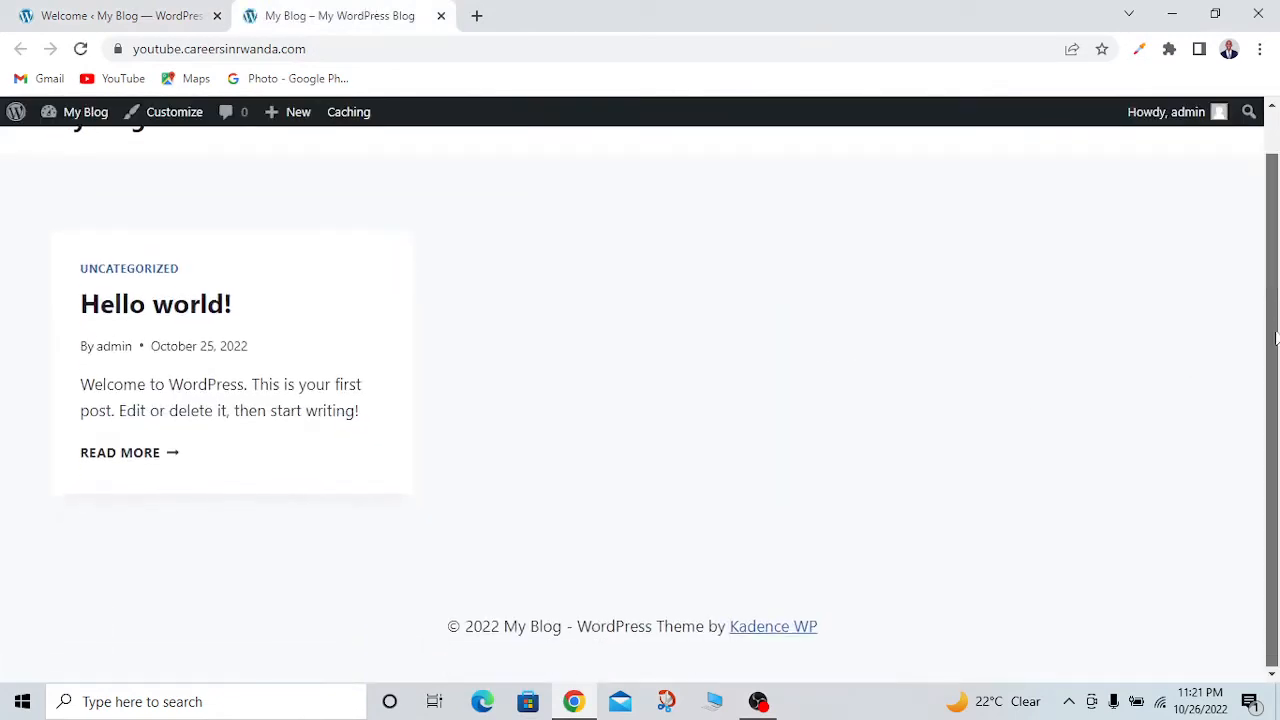
drag(1276, 422, 1276, 217)
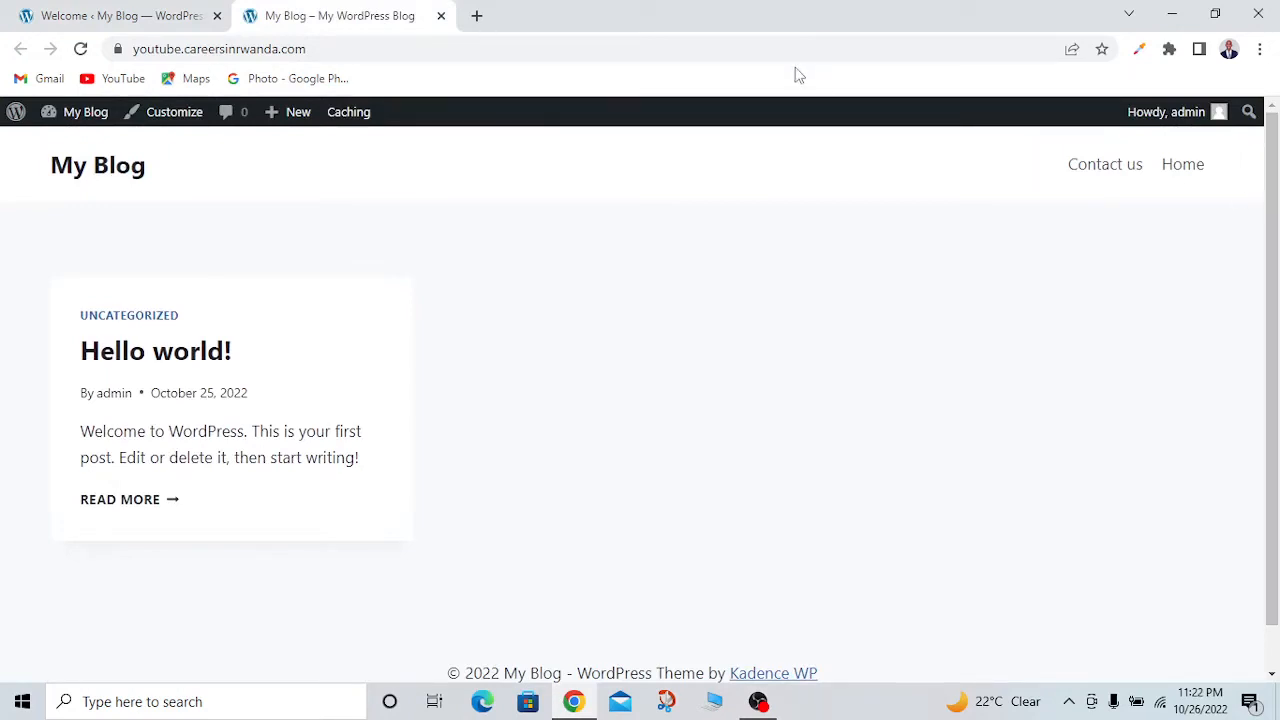
click(477, 15)
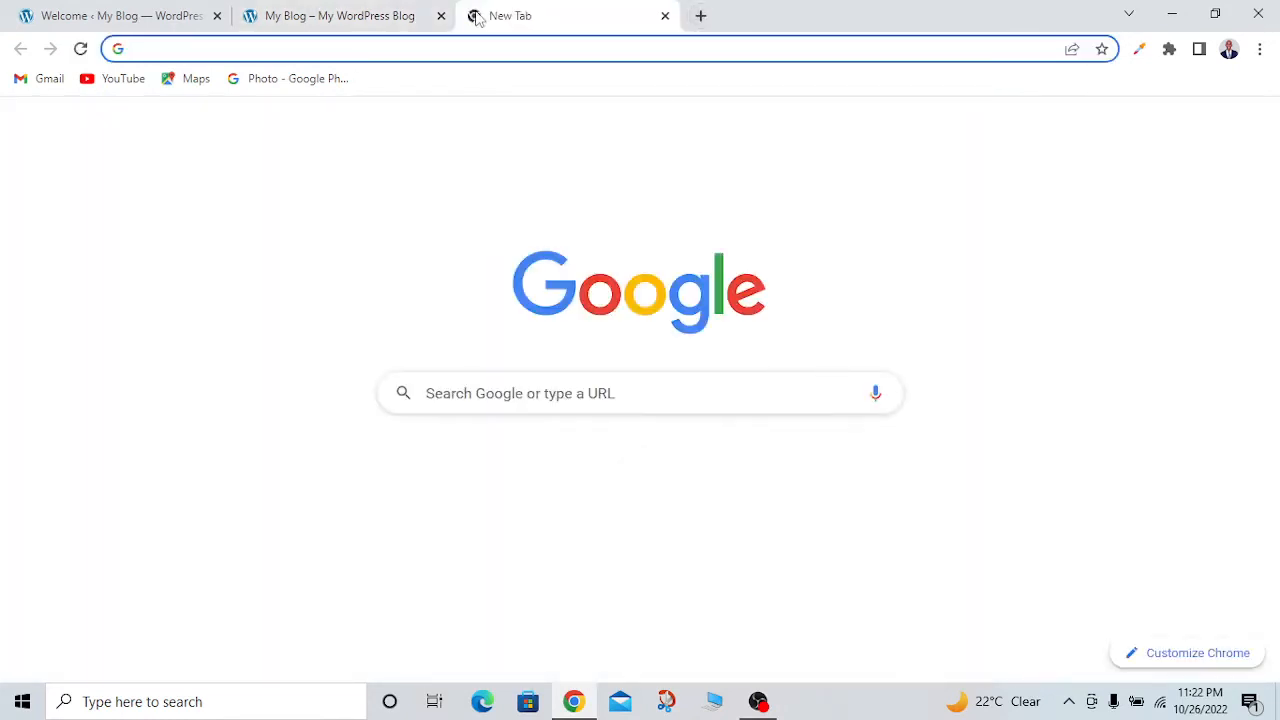
Step: Go to the bbc.com website from the new tab's address bar
text(blo)
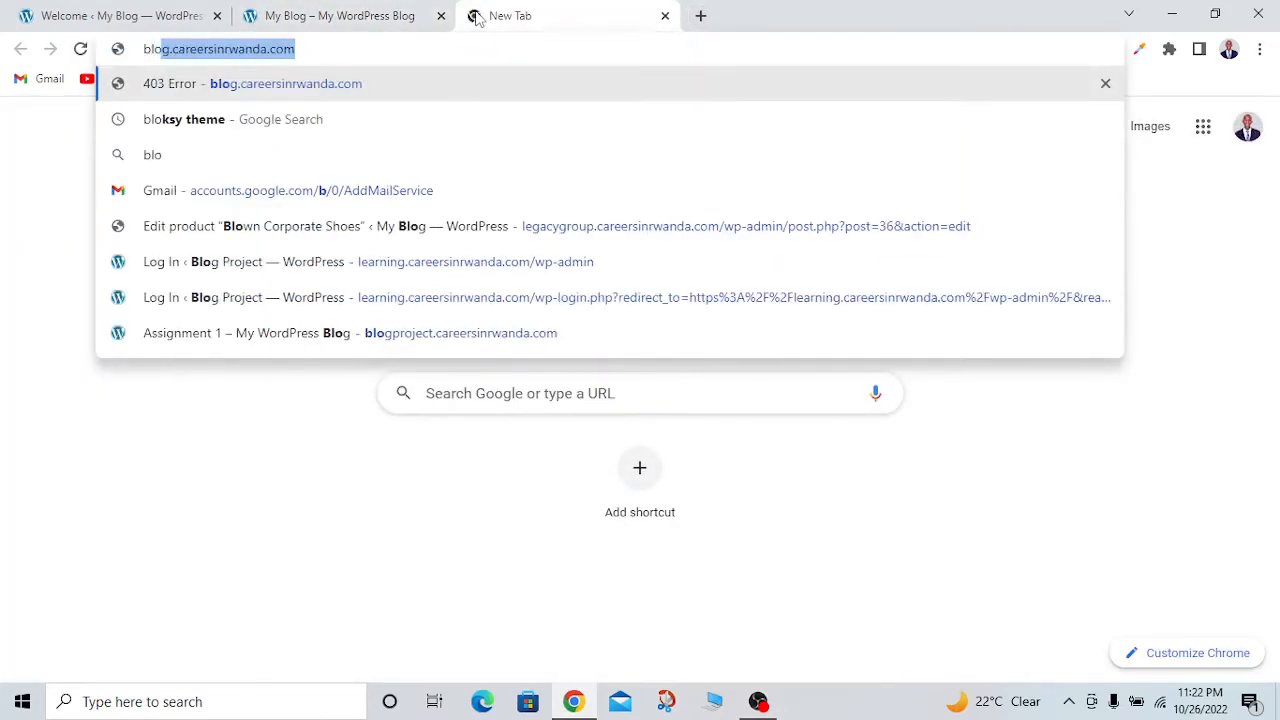
key(BackSpace)
key(BackSpace)
key(BackSpace)
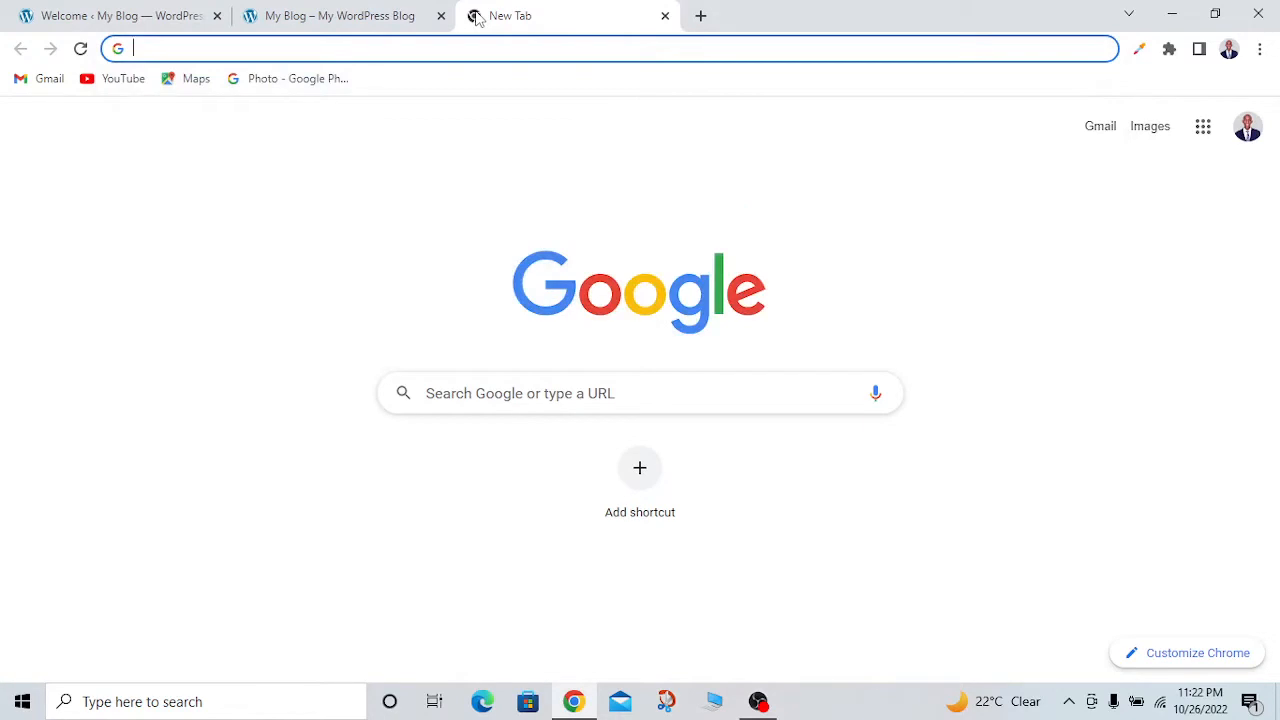
text(bb)
key(Return)
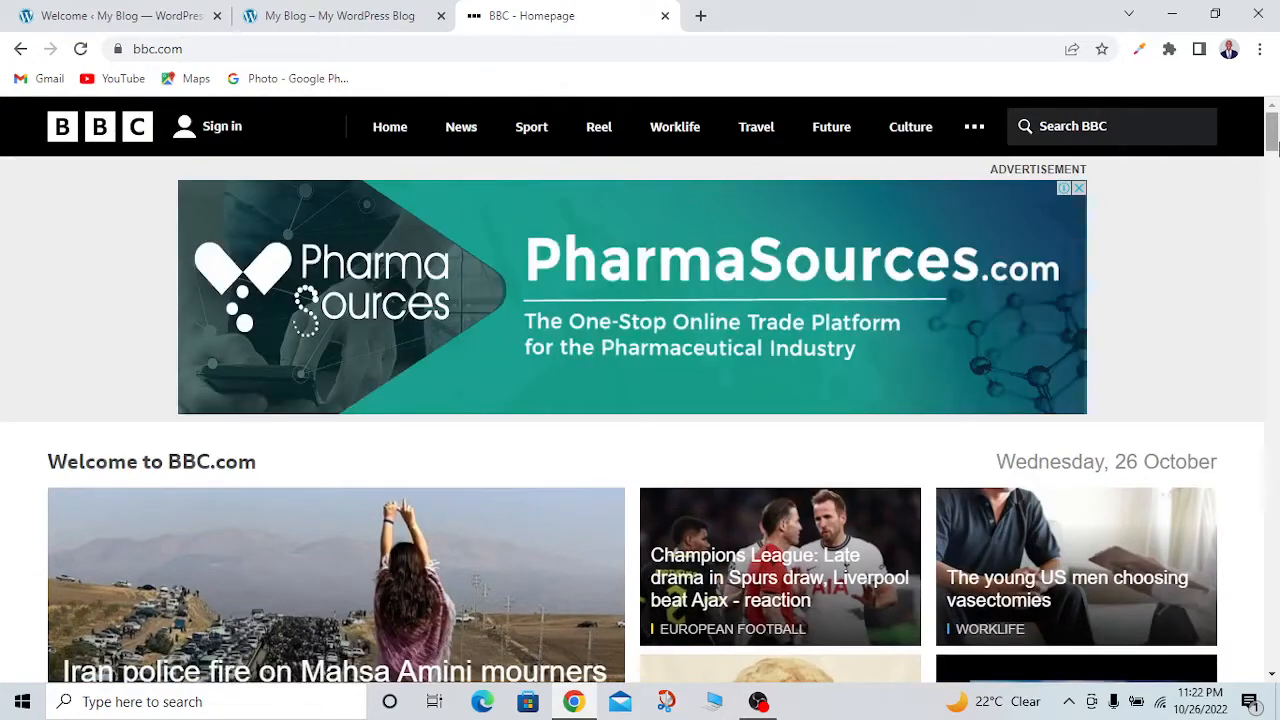
Step: Scroll through the BBC homepage, then close the BBC and My Blog tabs
drag(1272, 147, 1272, 170)
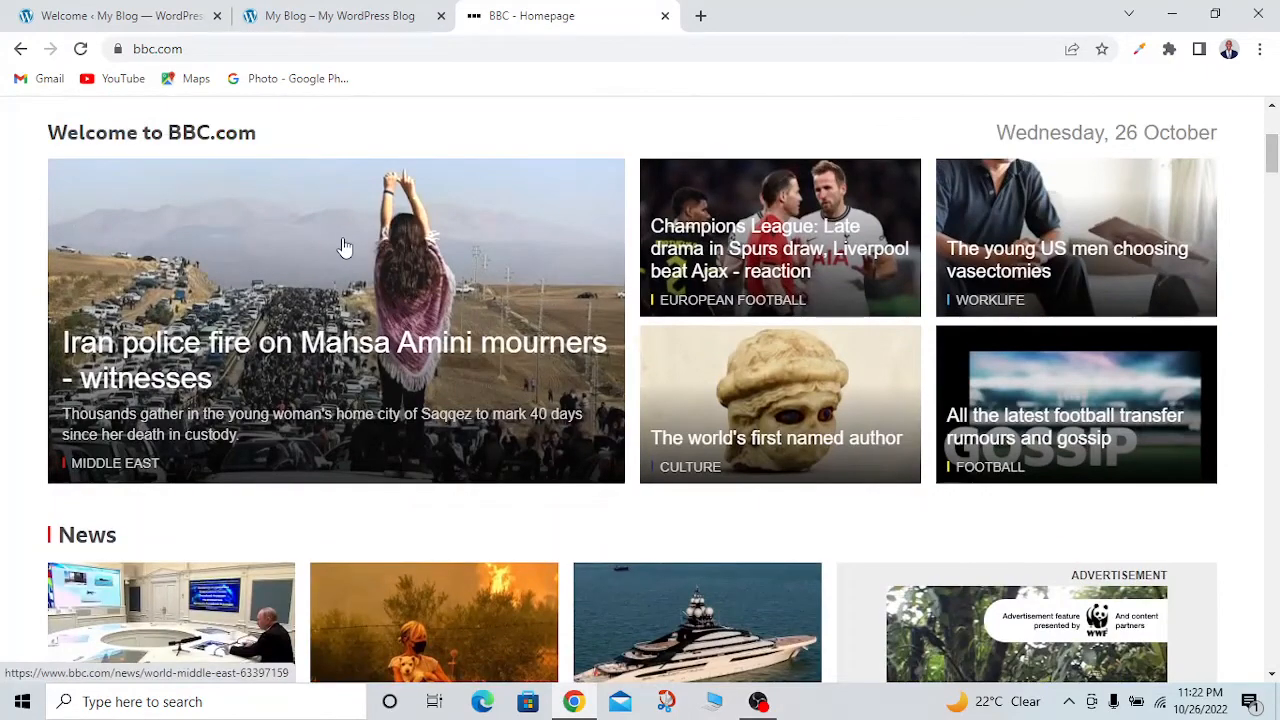
scroll(582, 362, down, 4)
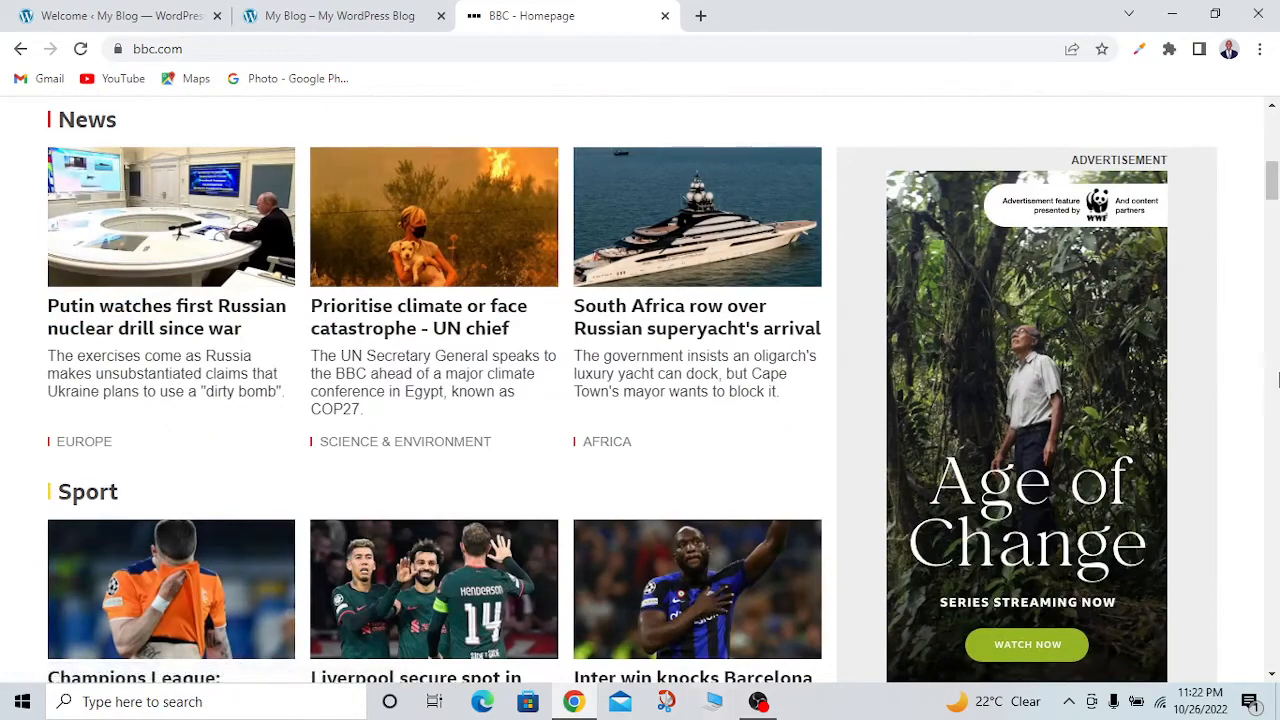
click(1275, 208)
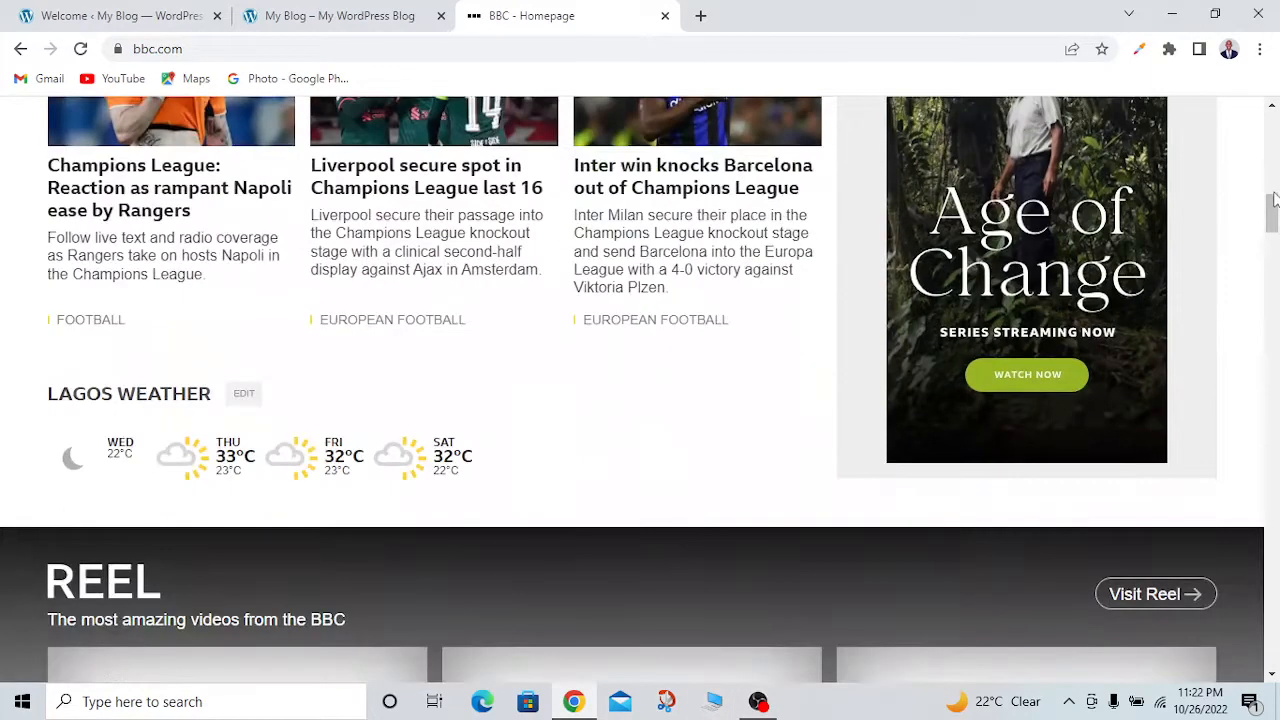
drag(1273, 217, 1262, 65)
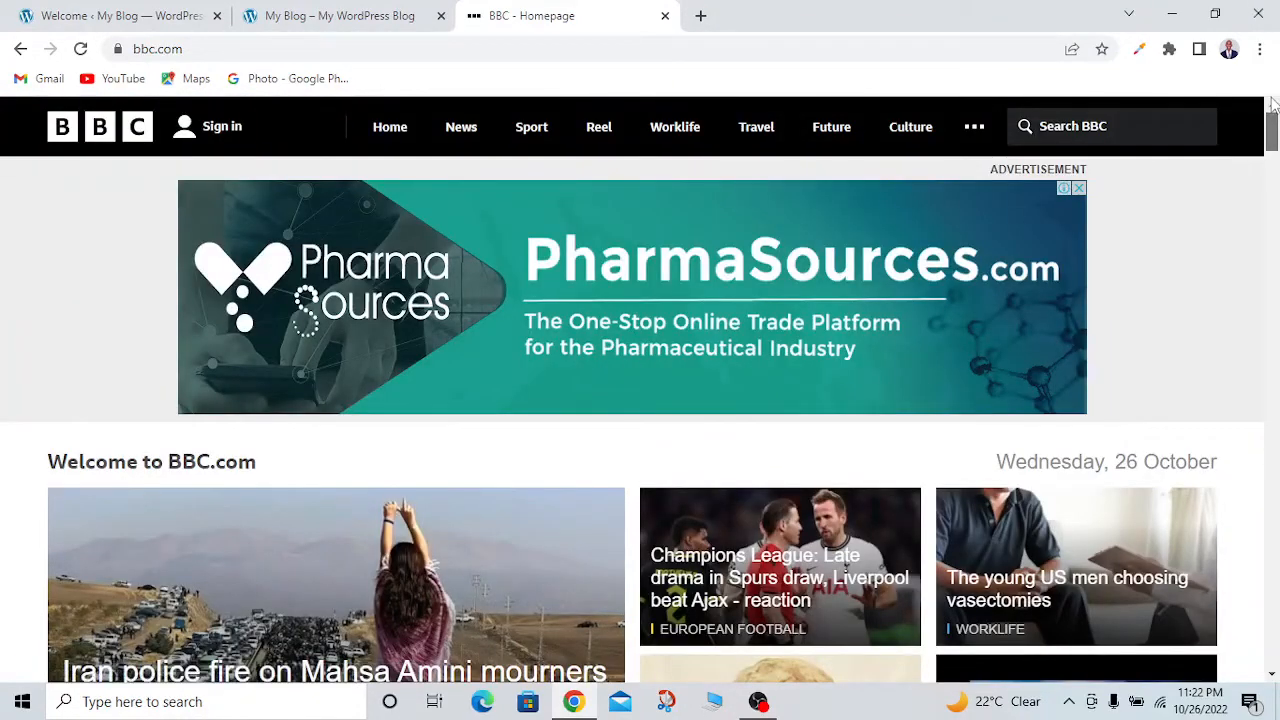
scroll(1240, 200, down, 4)
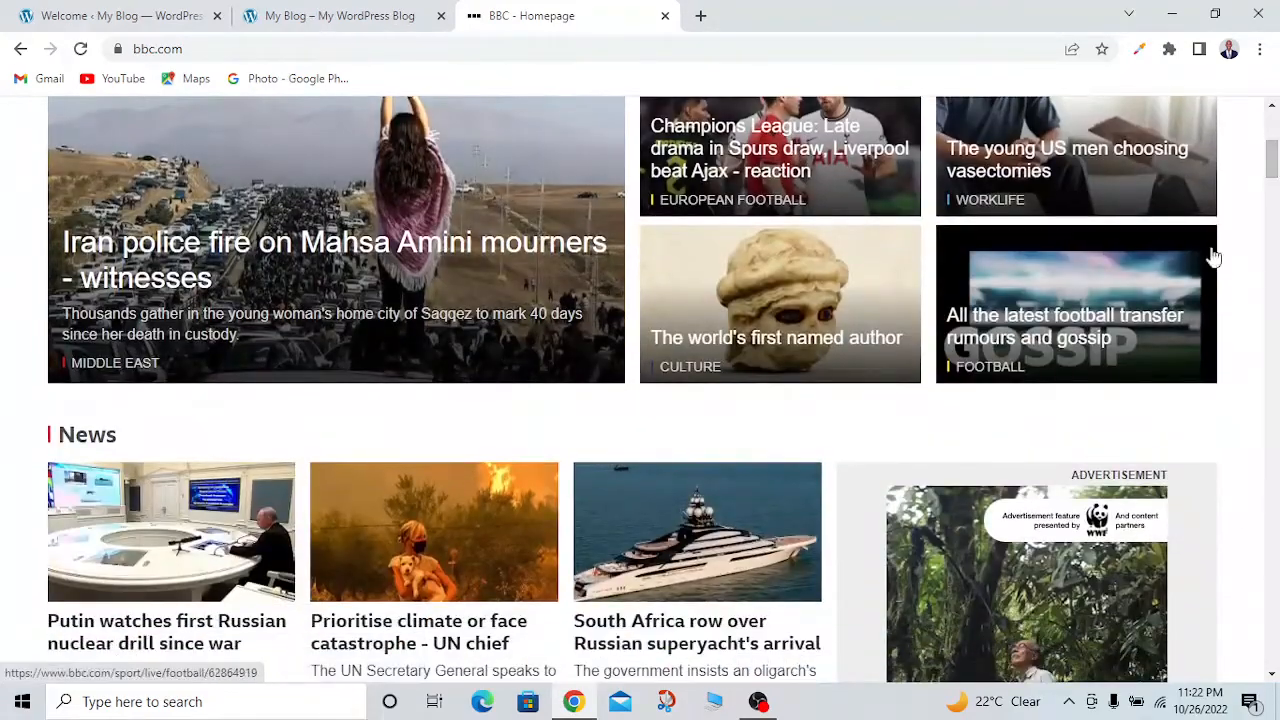
mouse_move(1272, 165)
mouse_down()
mouse_move(1272, 212)
mouse_move(1272, 165)
mouse_up()
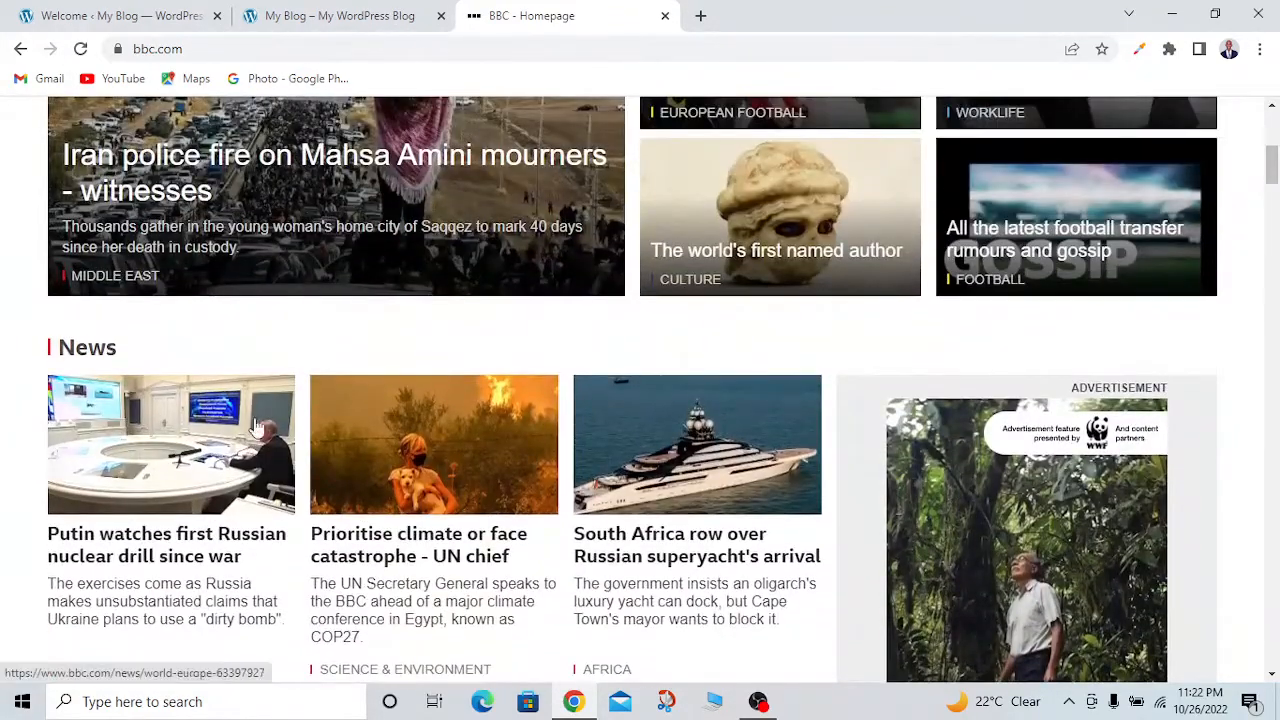
click(665, 17)
click(441, 16)
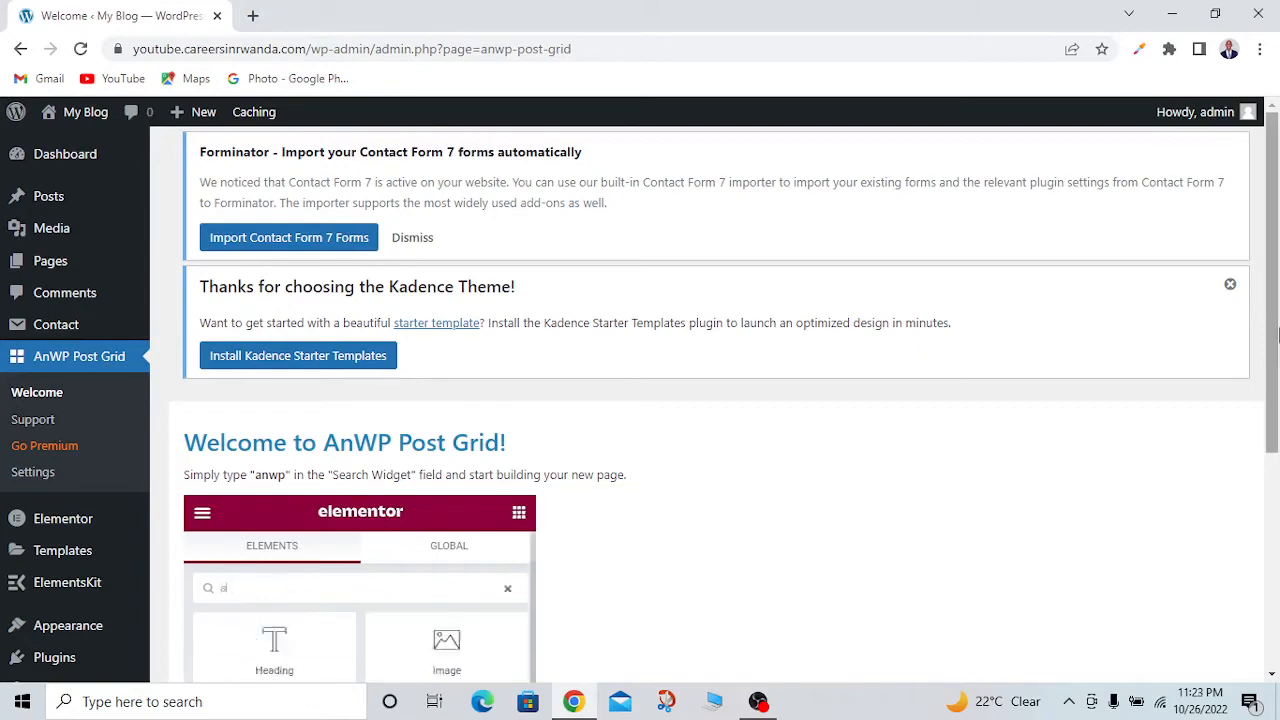
Step: Switch permalinks to the Post name structure (/%postname%/) and save the change
scroll(1277, 336, down, 3)
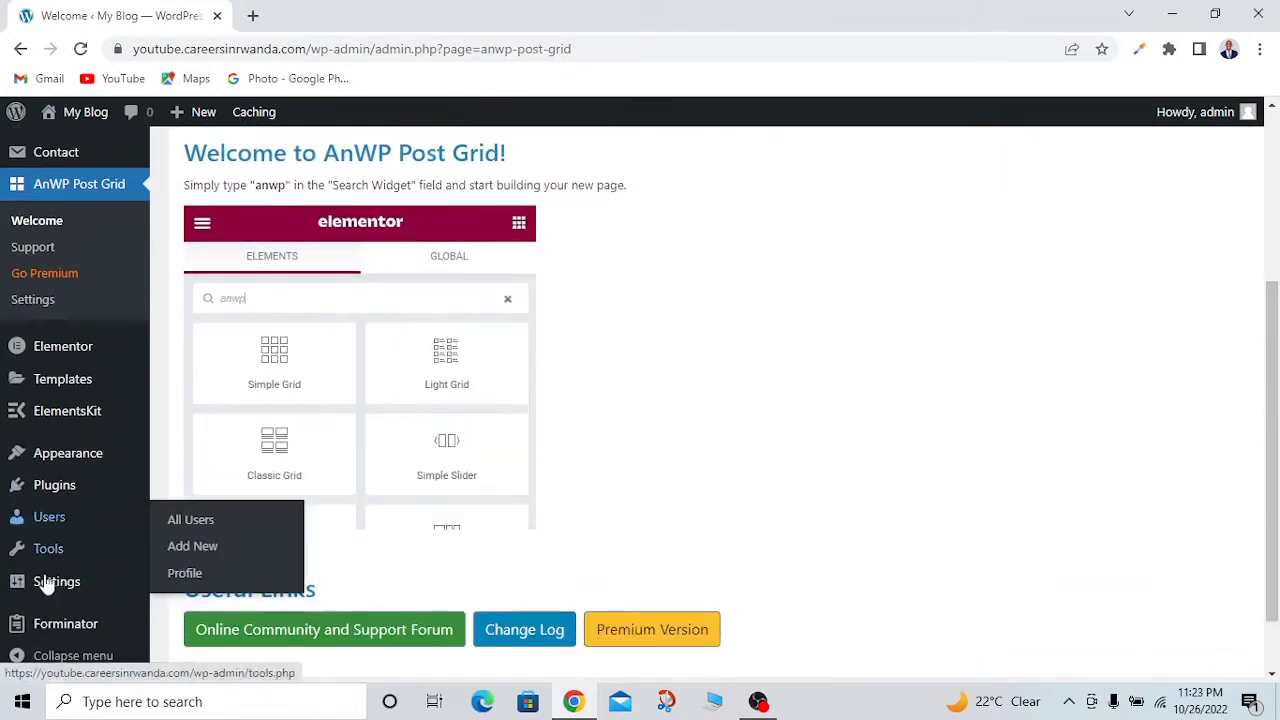
mouse_move(48, 588)
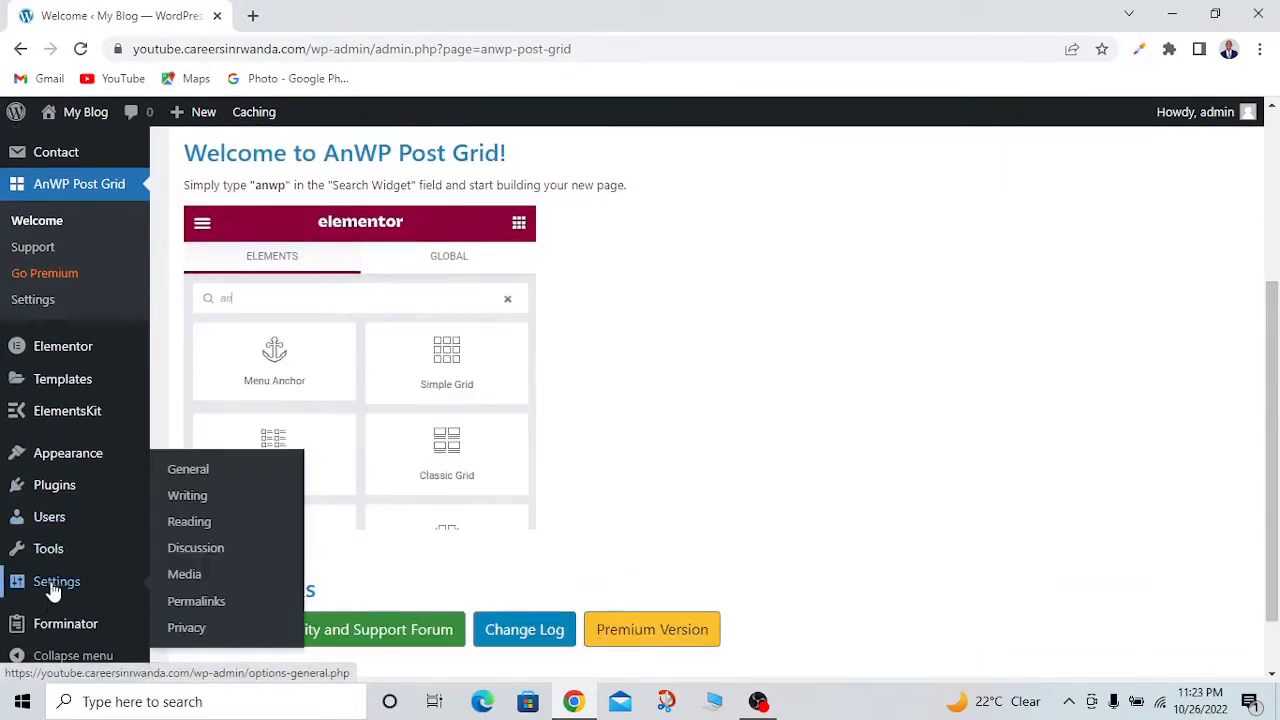
click(190, 606)
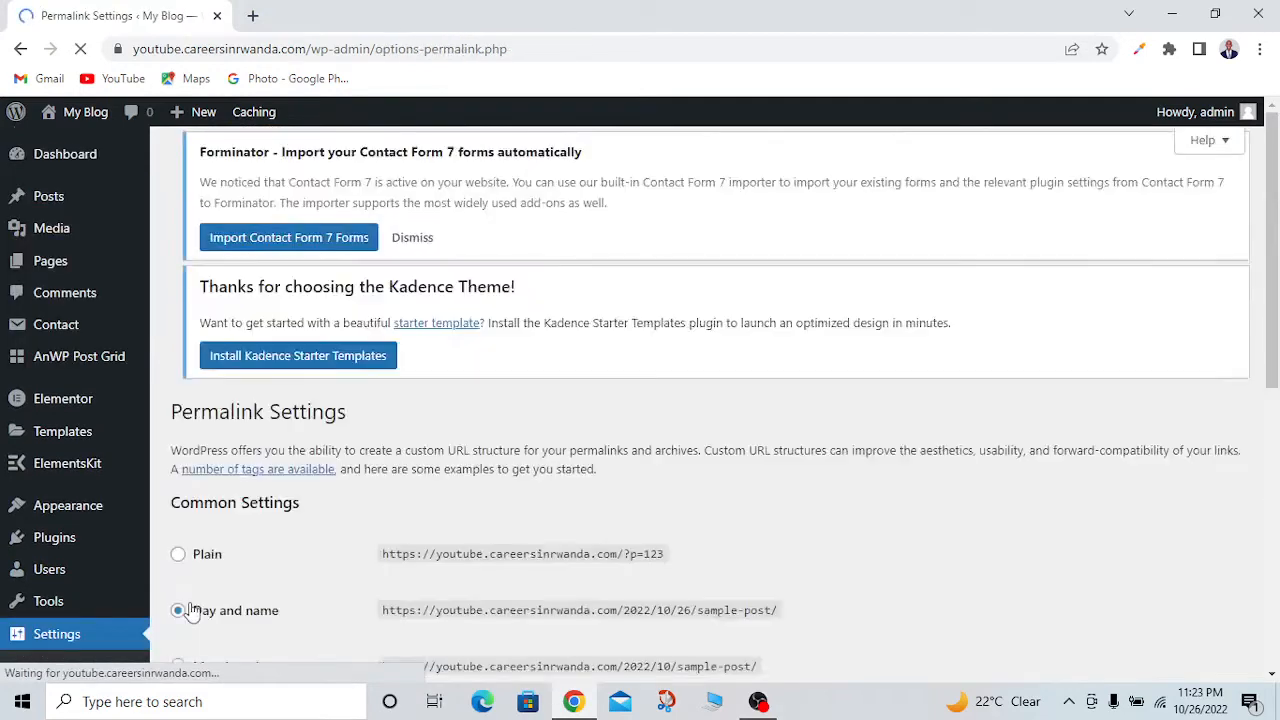
scroll(230, 375, down, 4)
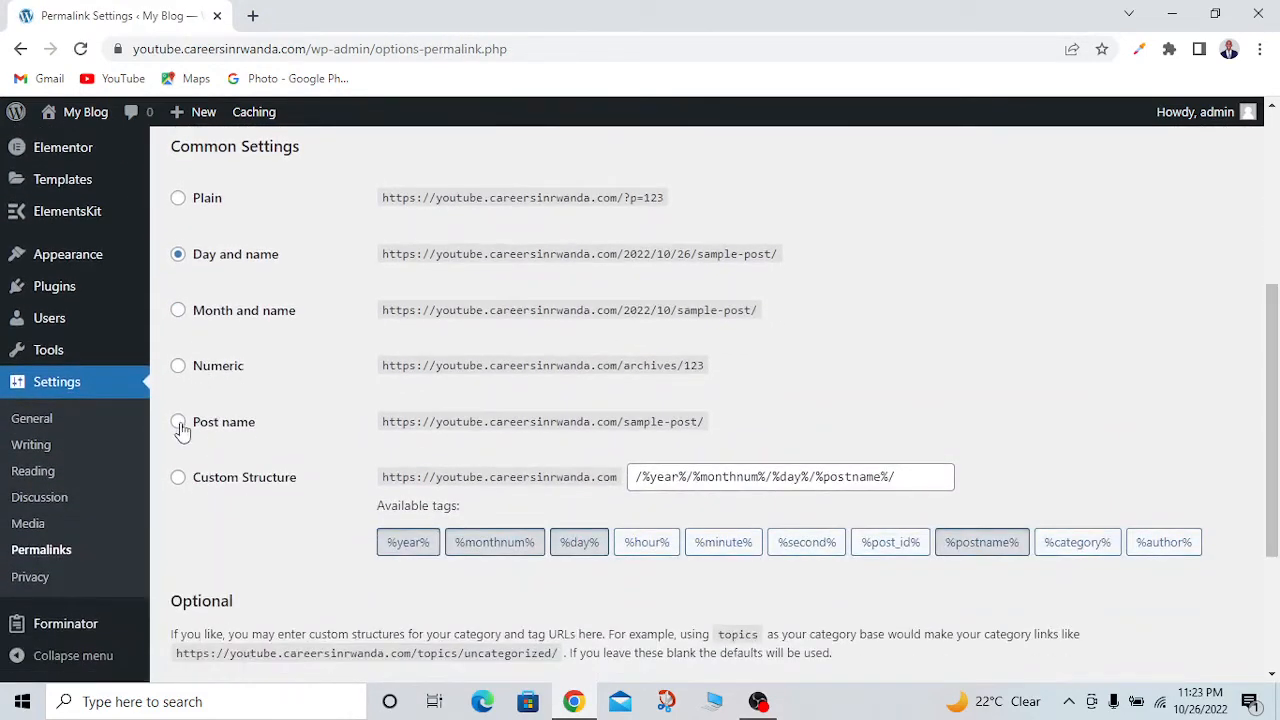
click(179, 427)
scroll(533, 482, down, 2)
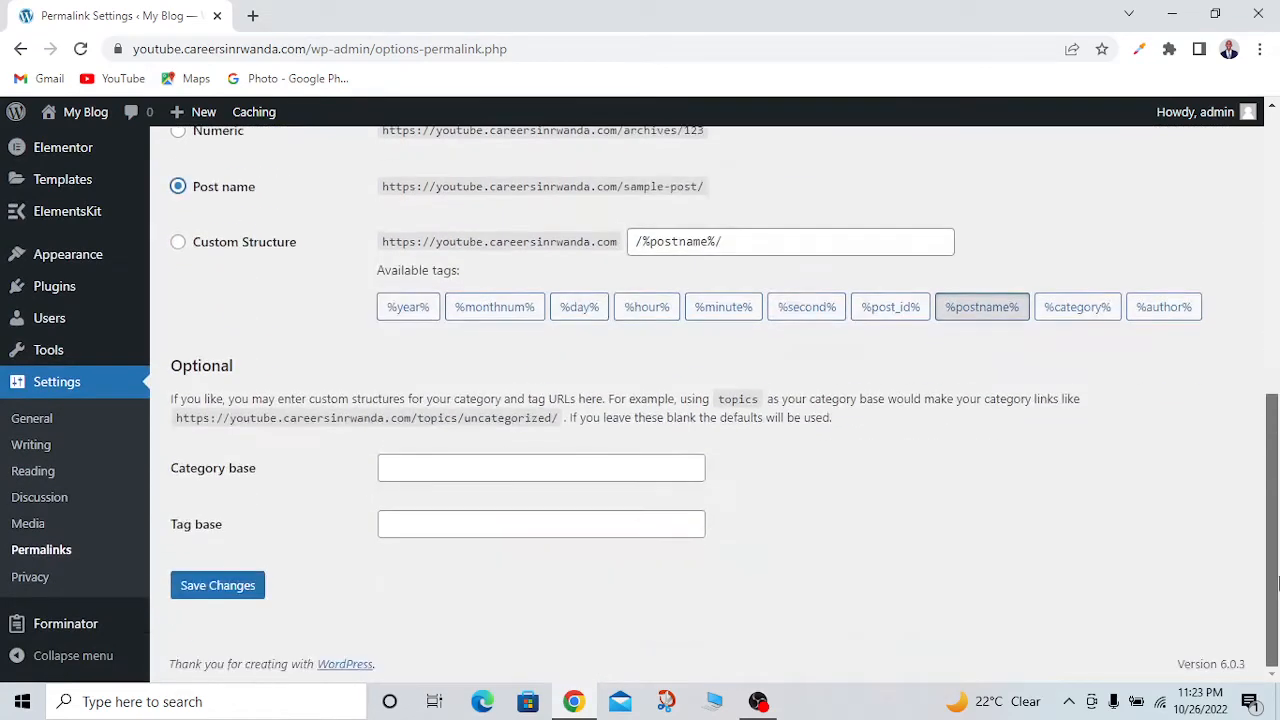
click(220, 592)
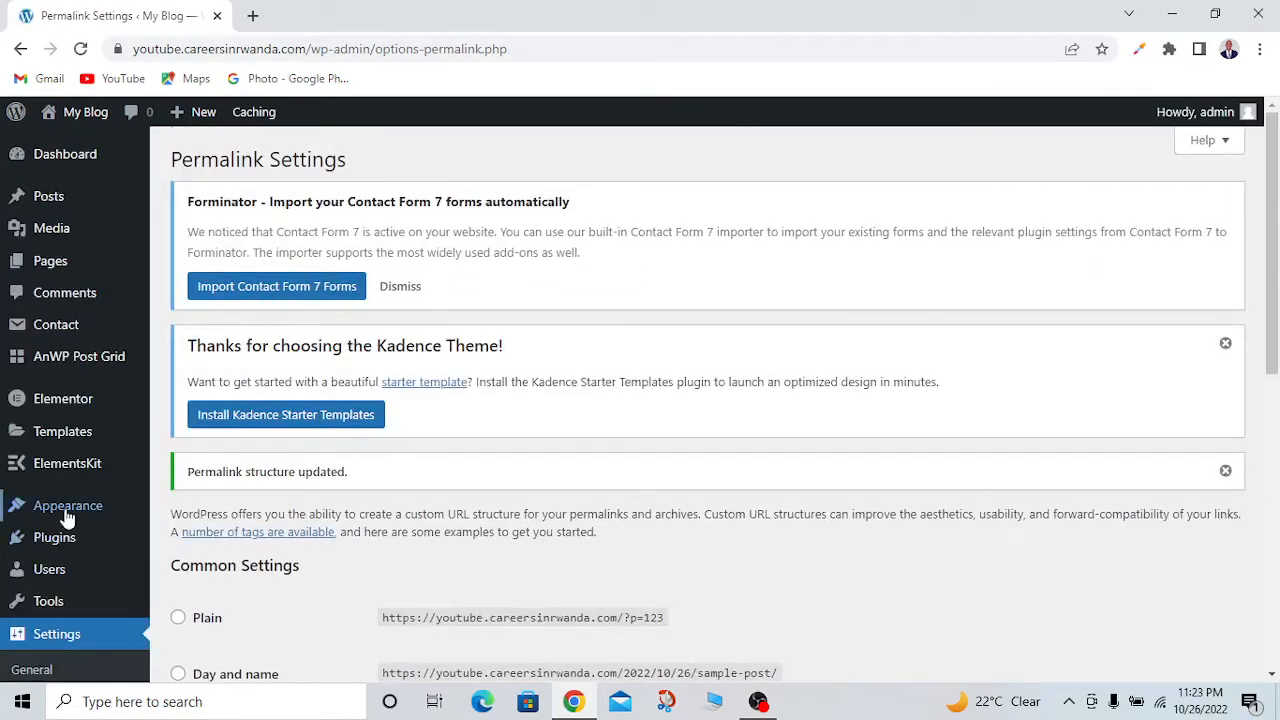
mouse_move(67, 514)
drag(1273, 348, 1275, 485)
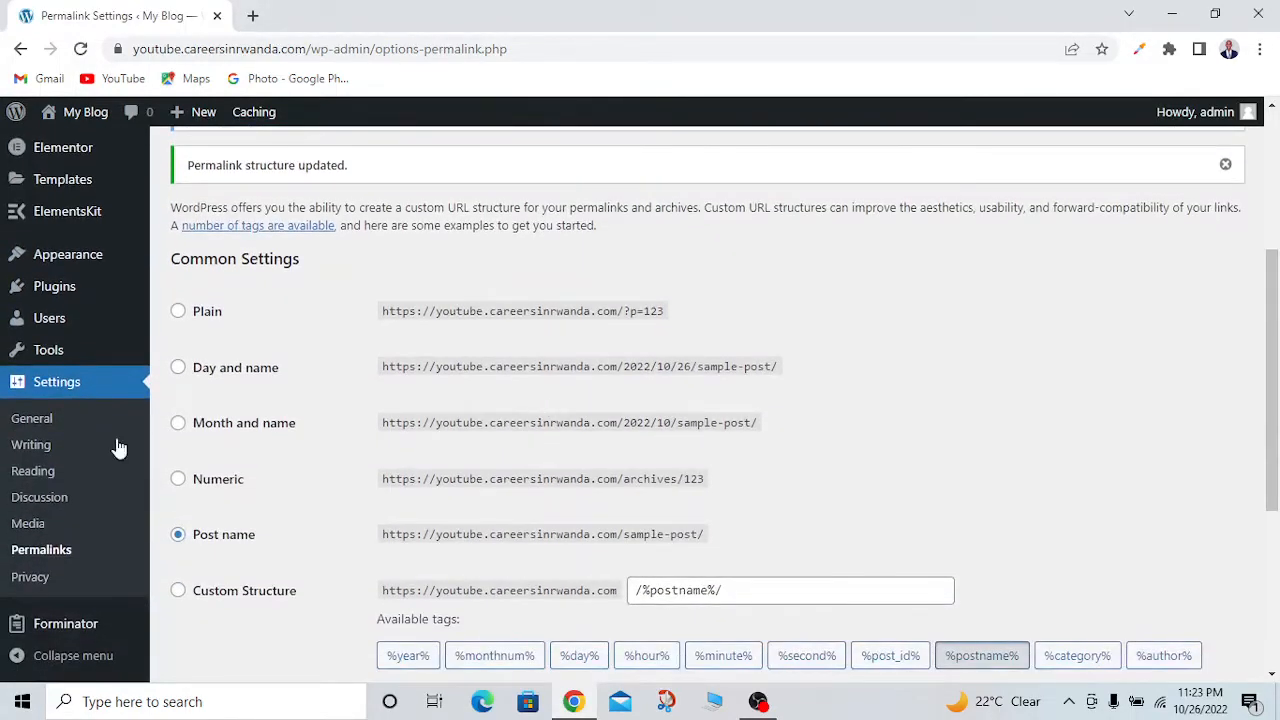
Step: In Reading Settings, set 'A static page' with Home as the homepage and save
click(29, 479)
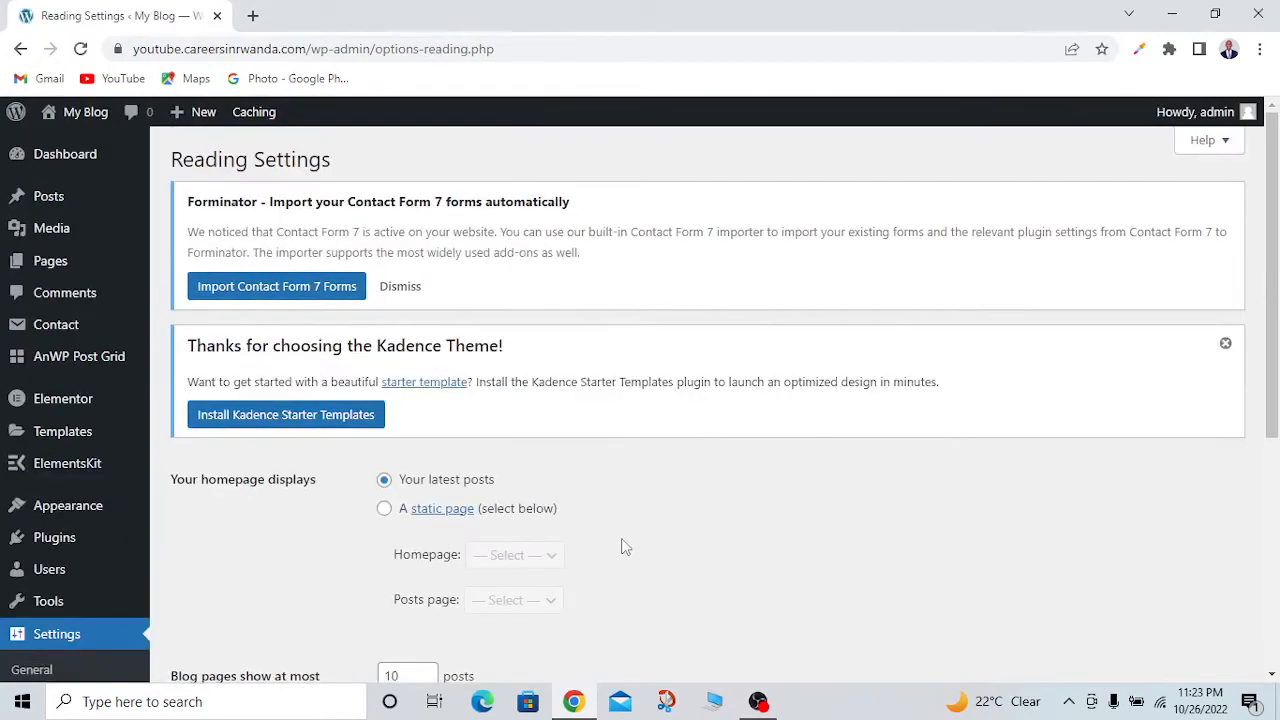
drag(1272, 254, 1275, 336)
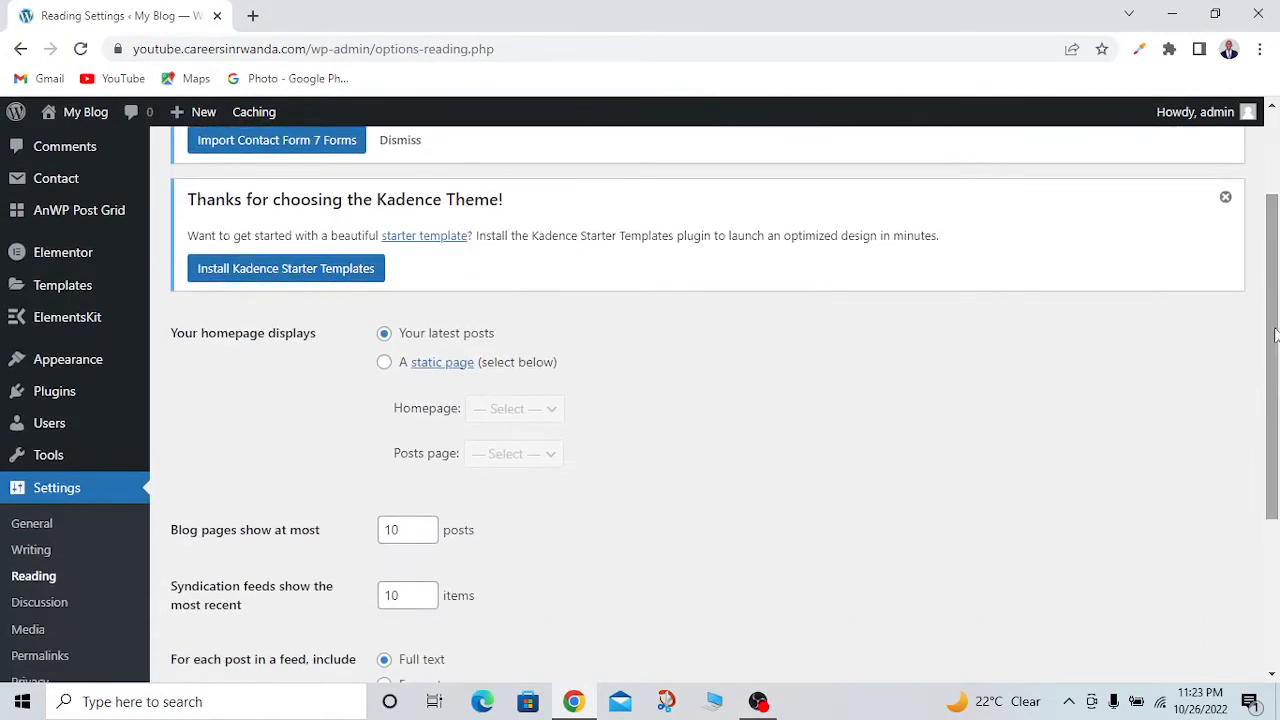
click(384, 362)
click(519, 420)
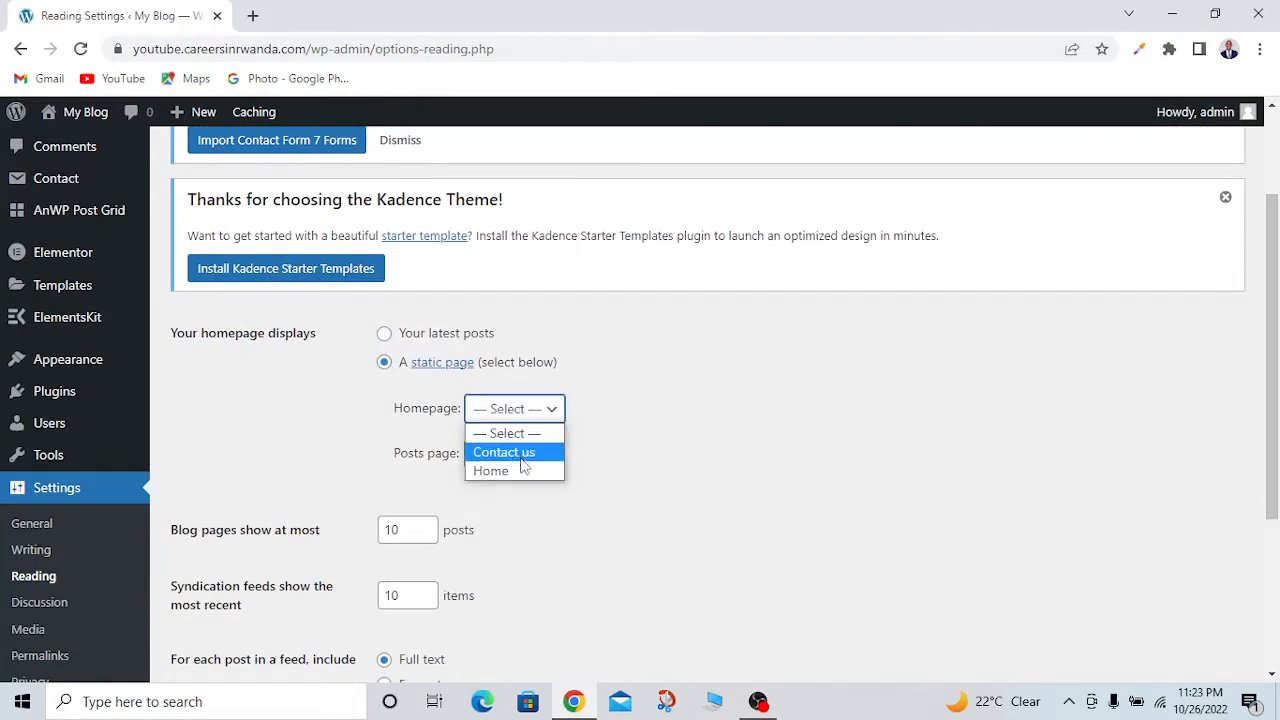
click(515, 466)
drag(1272, 407, 1273, 556)
click(234, 592)
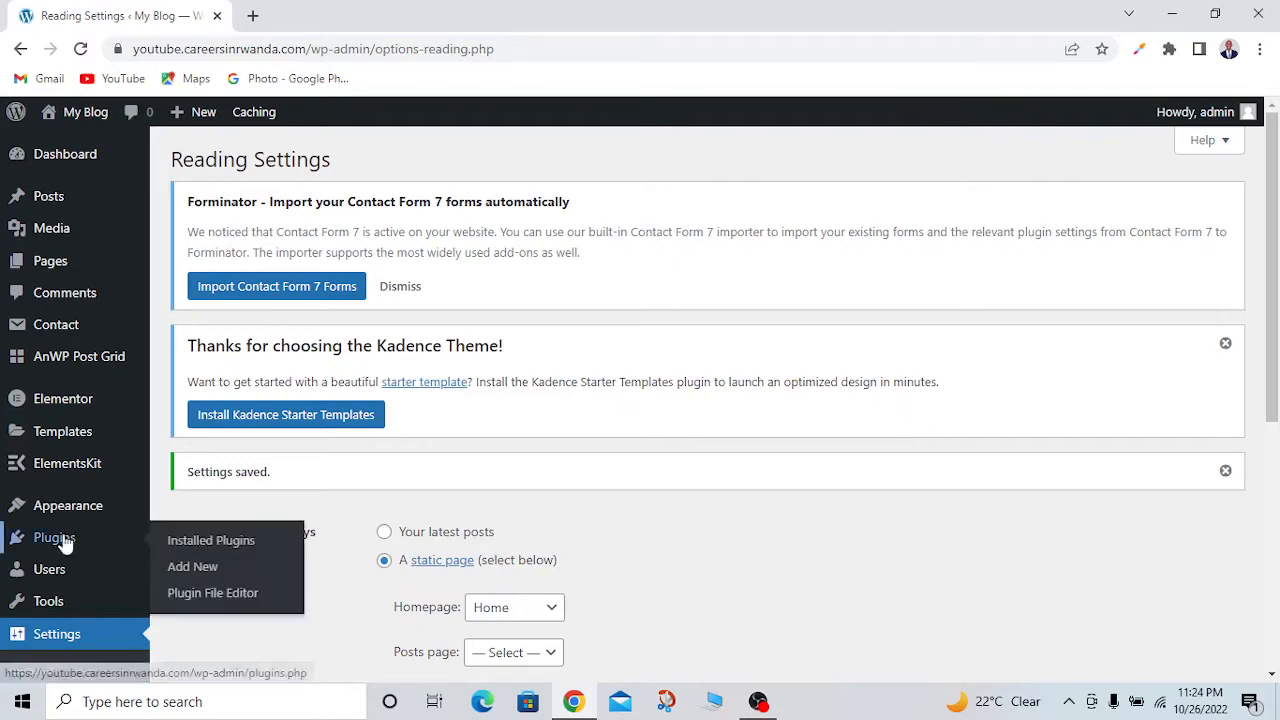
Step: Open Posts > Categories, showing only Uncategorized with 1 post
mouse_move(61, 208)
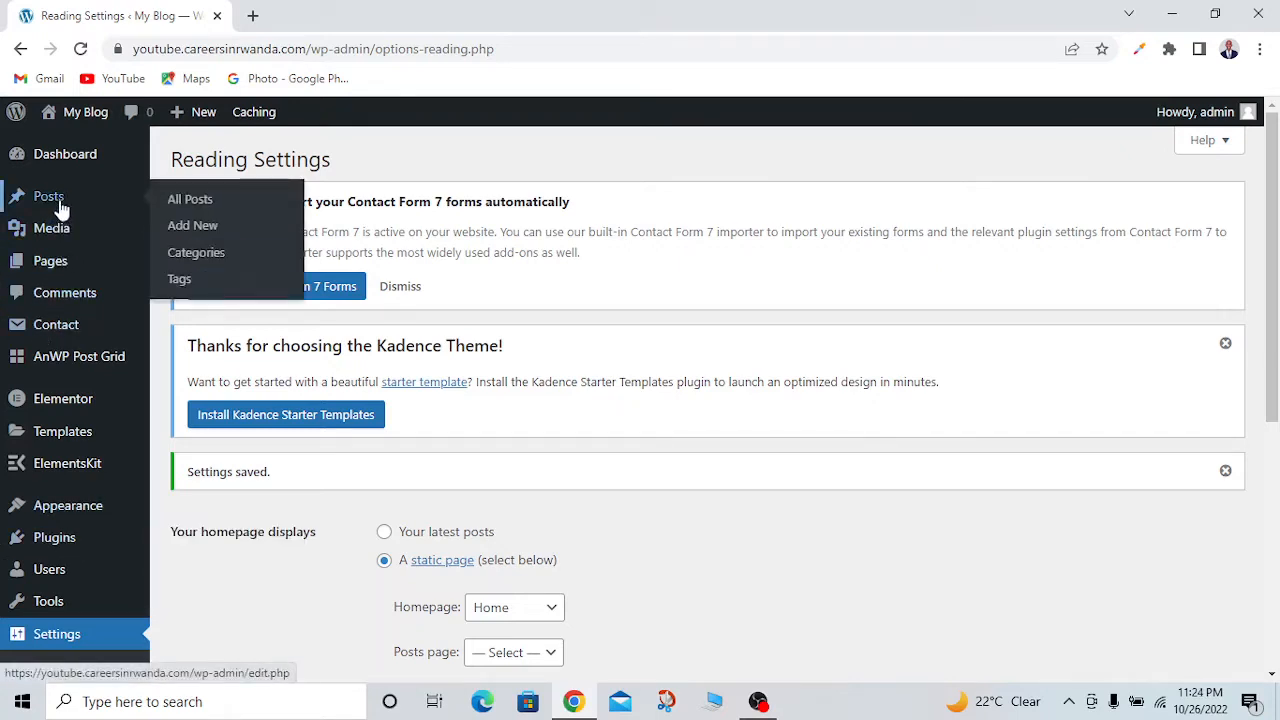
click(191, 264)
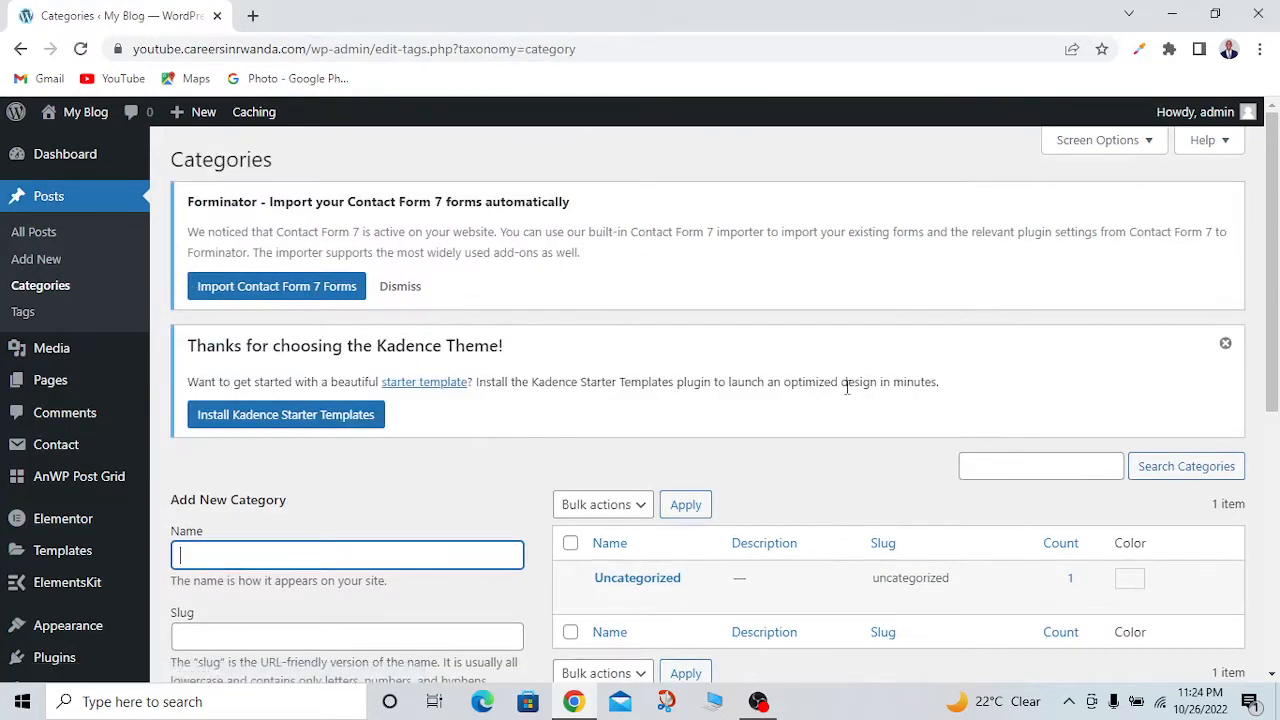
drag(1275, 322, 1275, 439)
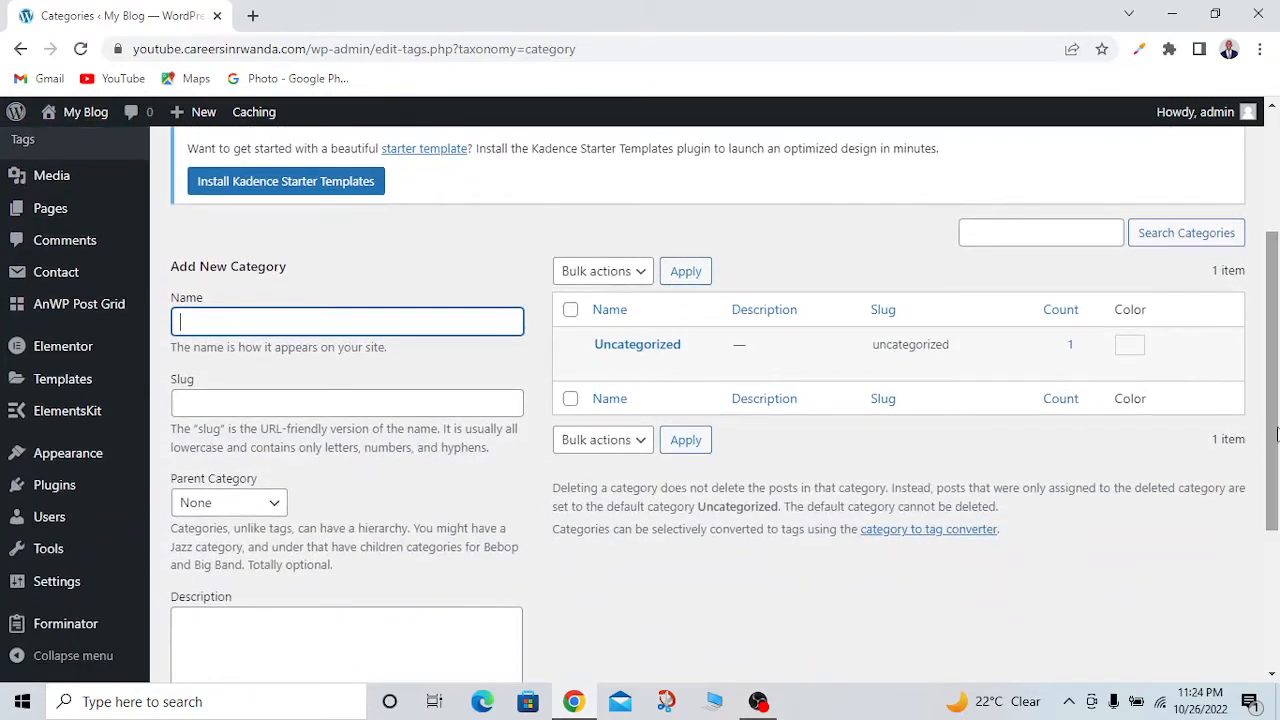
mouse_move(594, 362)
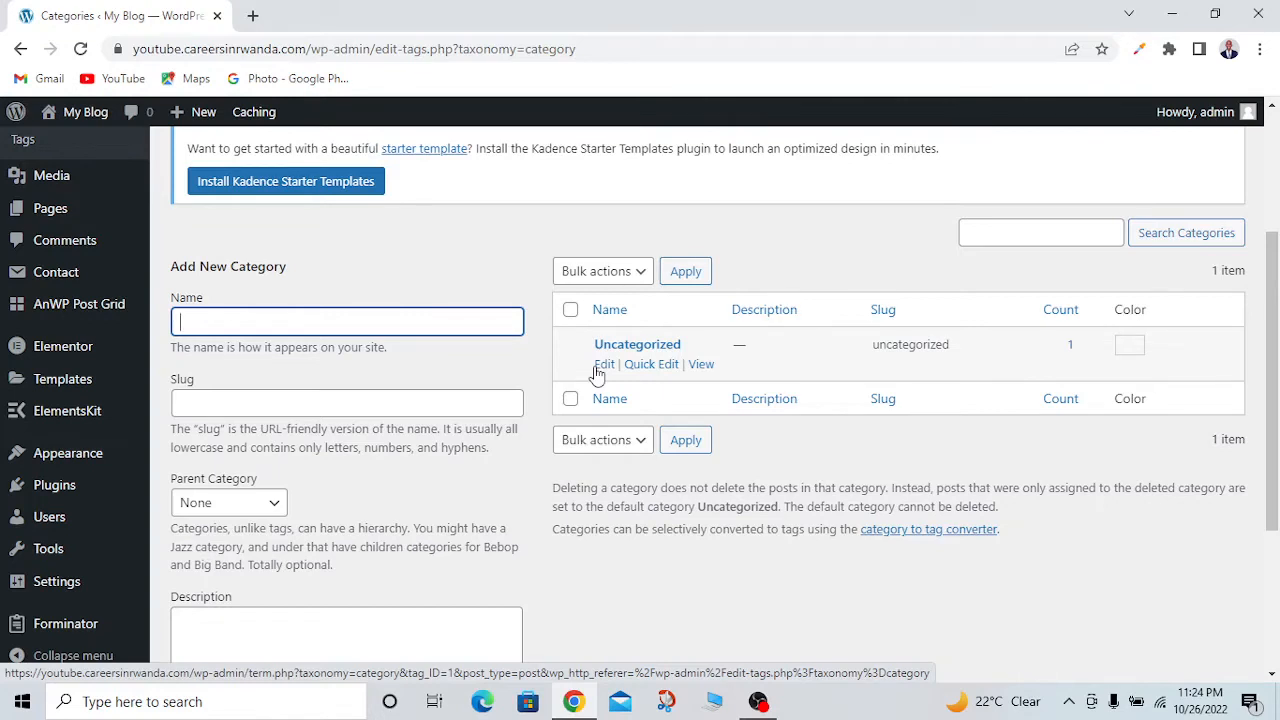
Step: Rename Uncategorized to 'others' with slug 'others', update it, and return to Categories
click(604, 366)
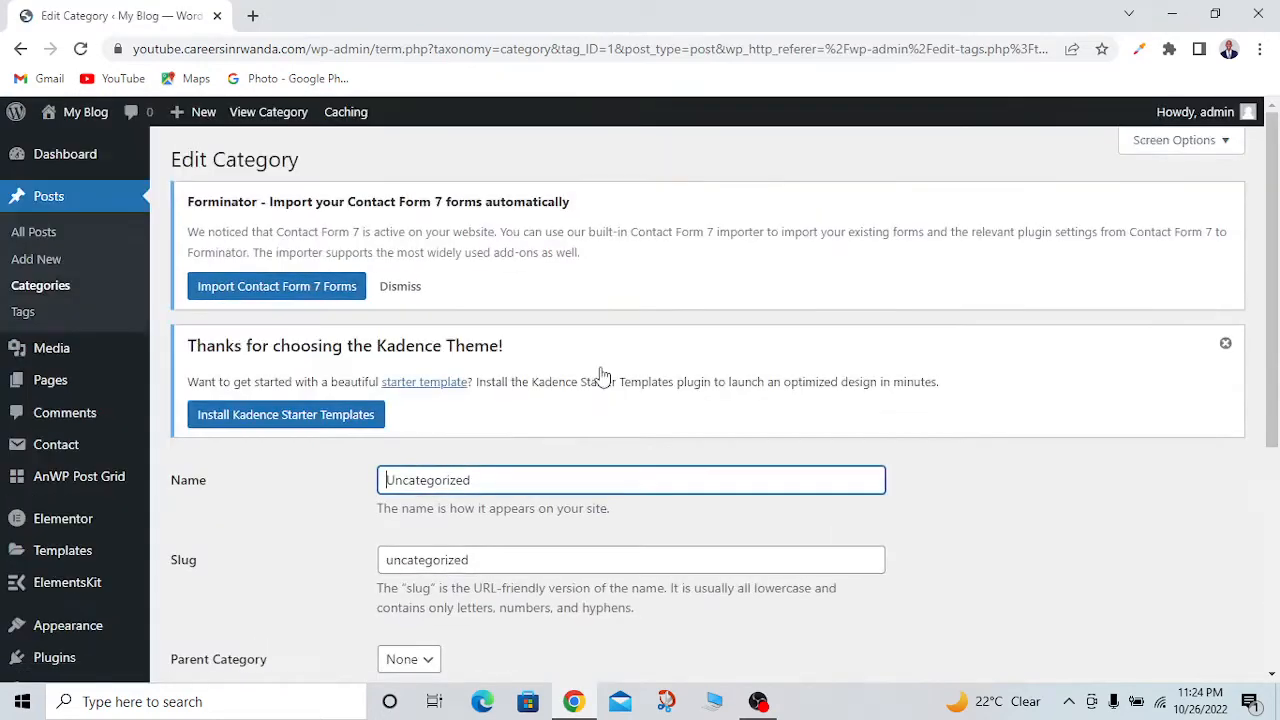
scroll(1272, 280, down, 2)
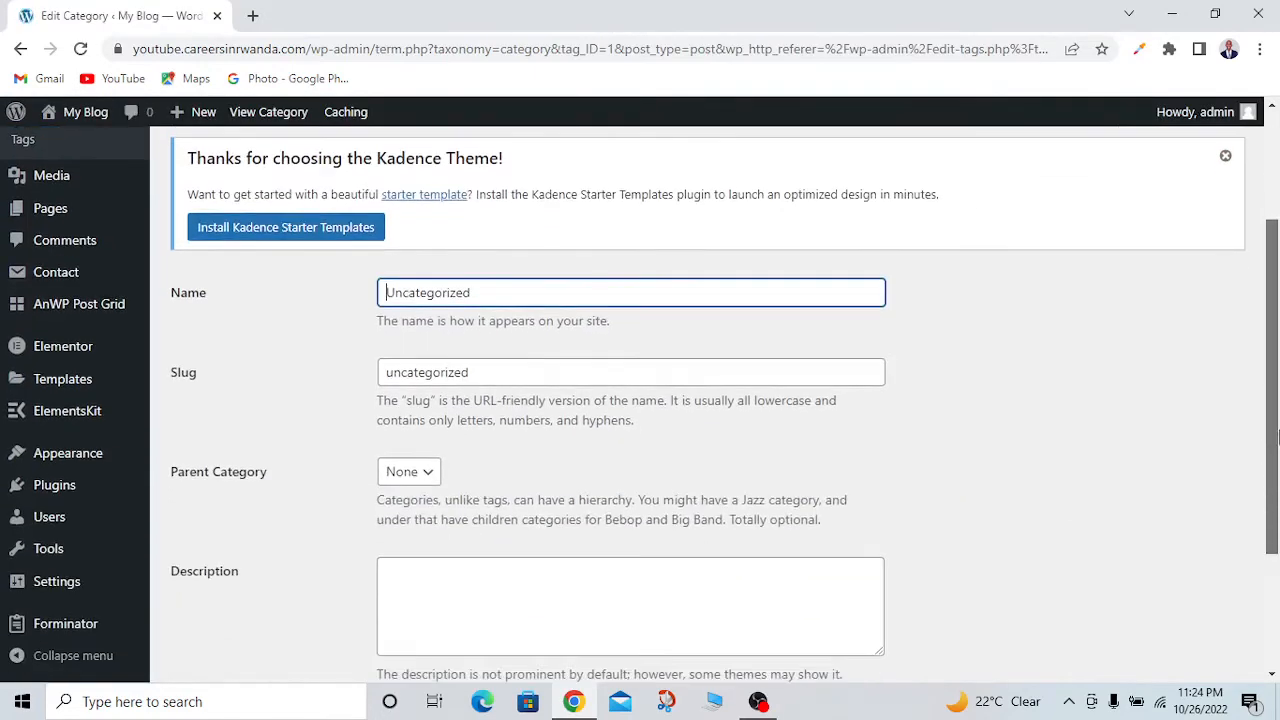
click(486, 295)
drag(486, 295, 243, 308)
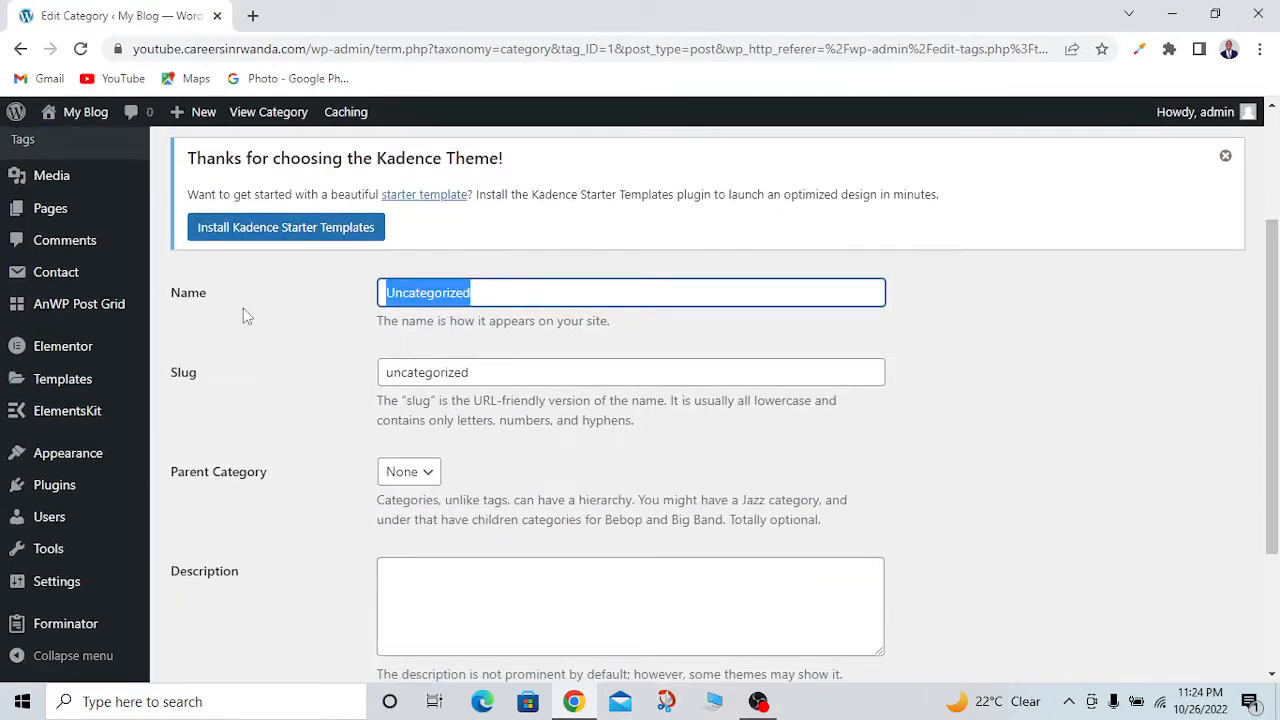
text(others)
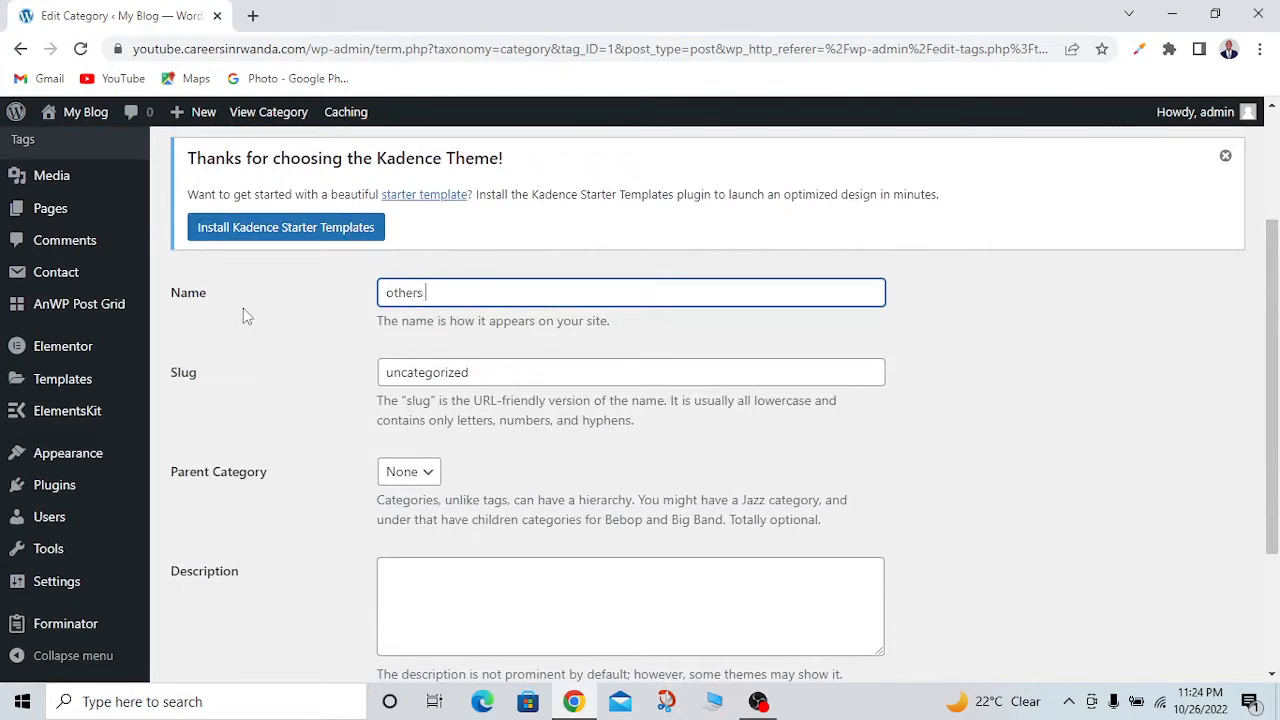
drag(494, 380, 295, 399)
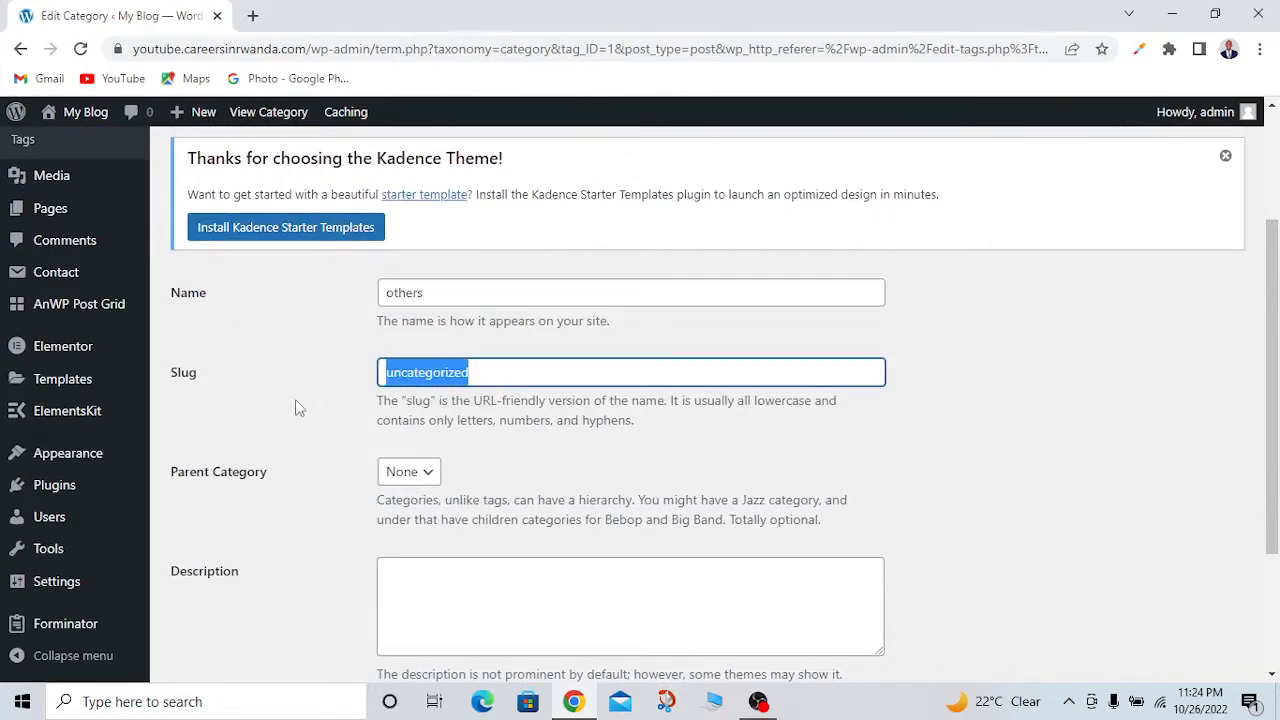
text(Others)
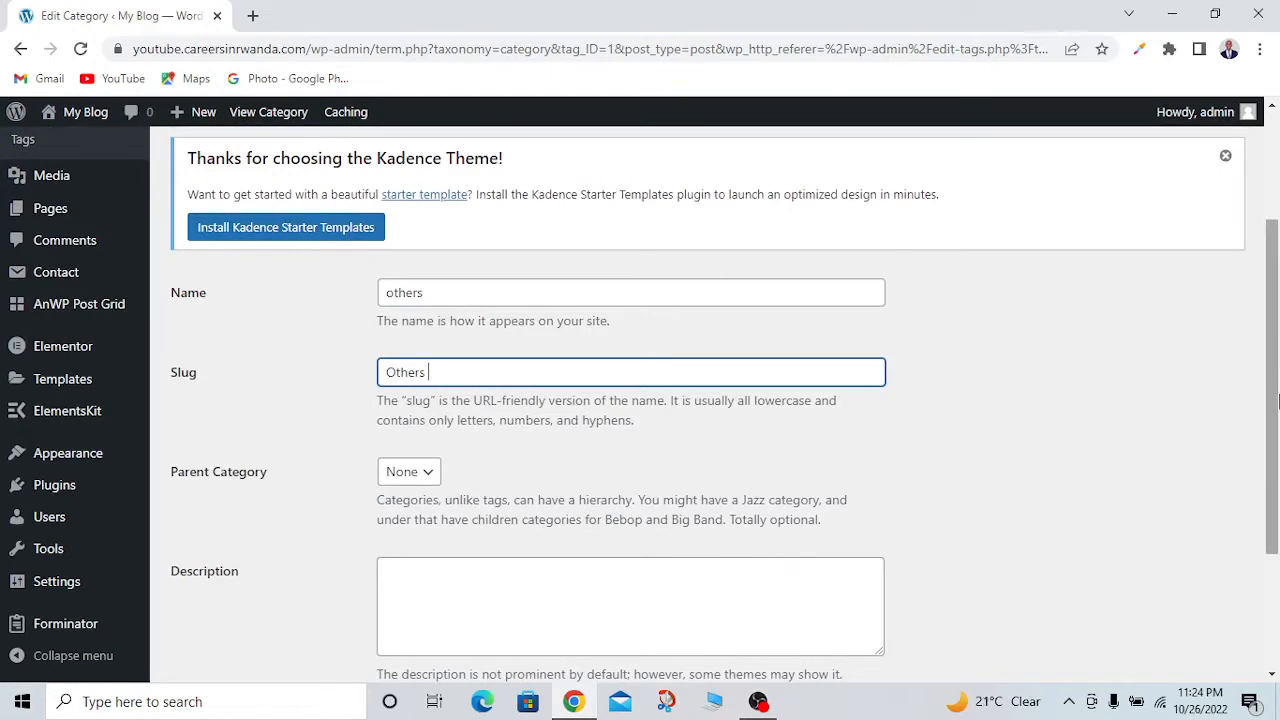
drag(1273, 400, 1275, 622)
click(222, 612)
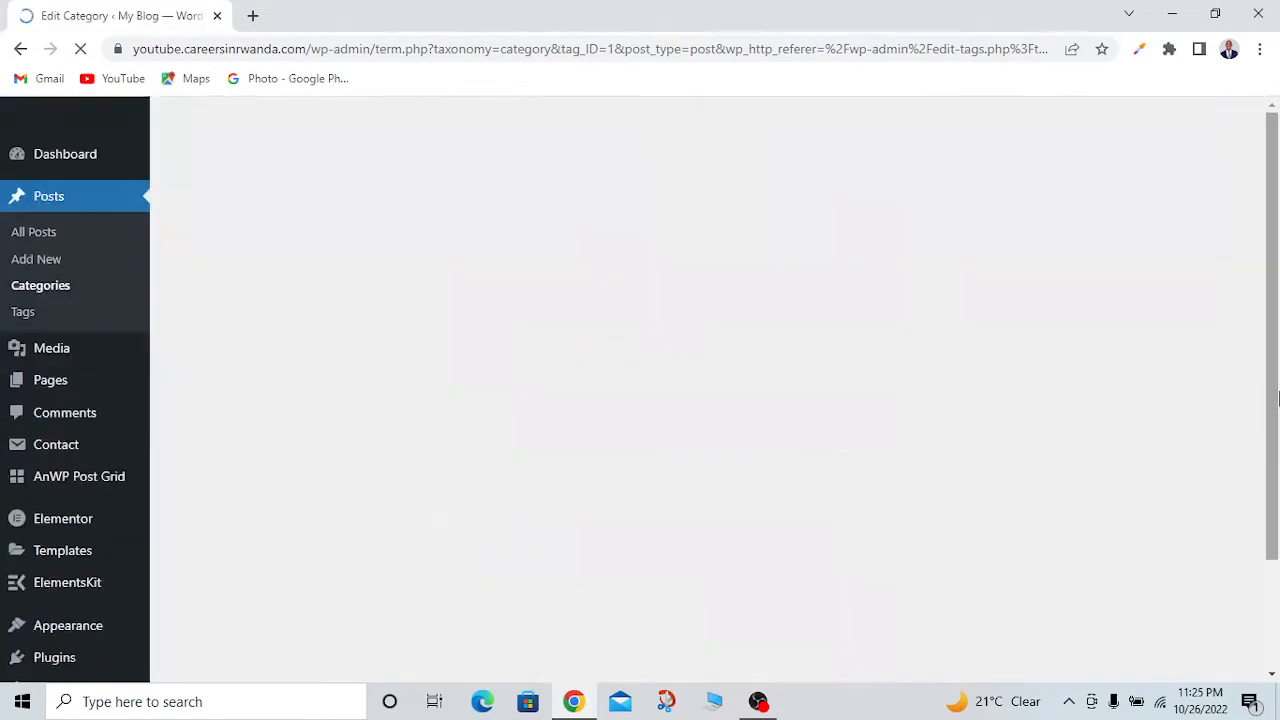
scroll(1275, 390, down, 1)
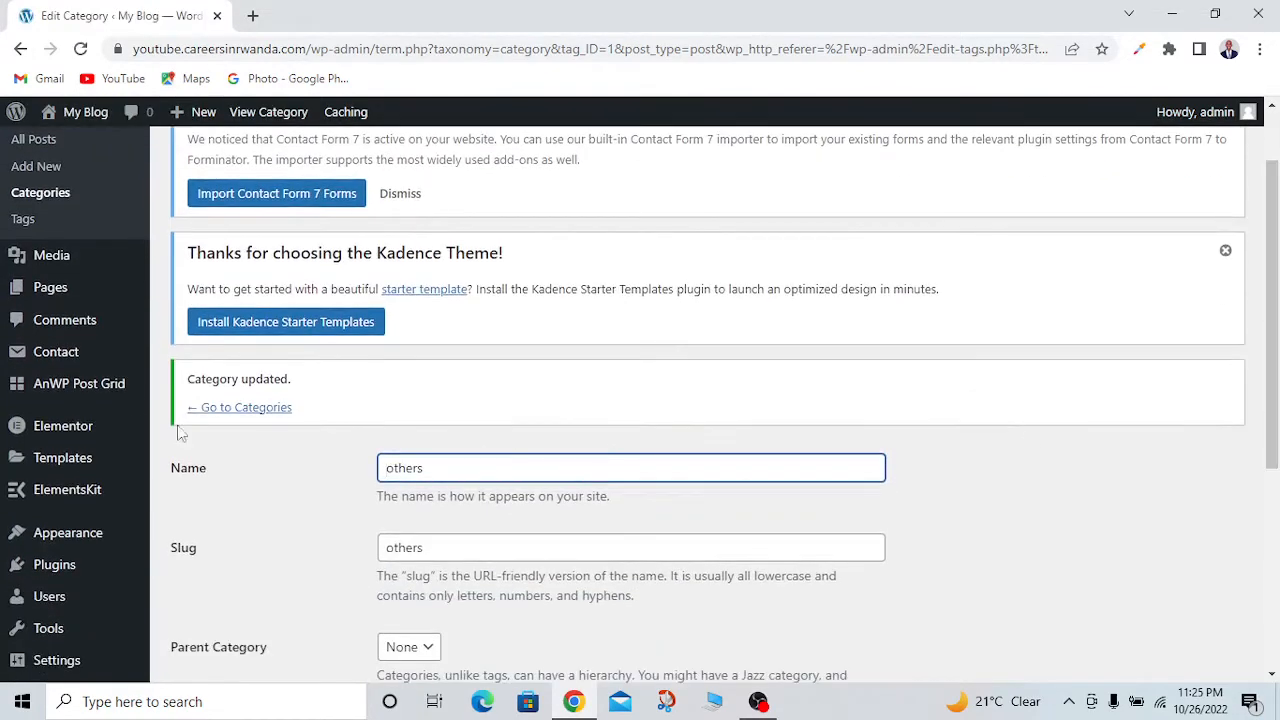
click(41, 199)
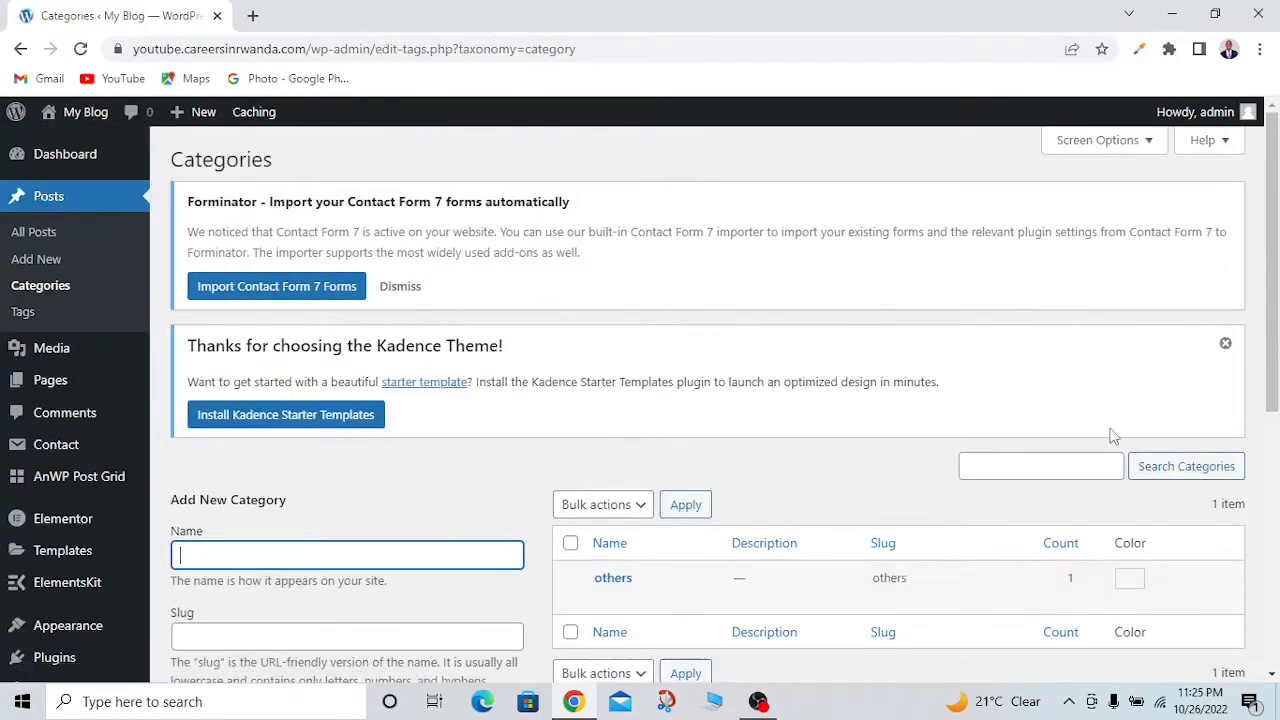
Step: Add a new category named Sport
scroll(1263, 332, down, 1)
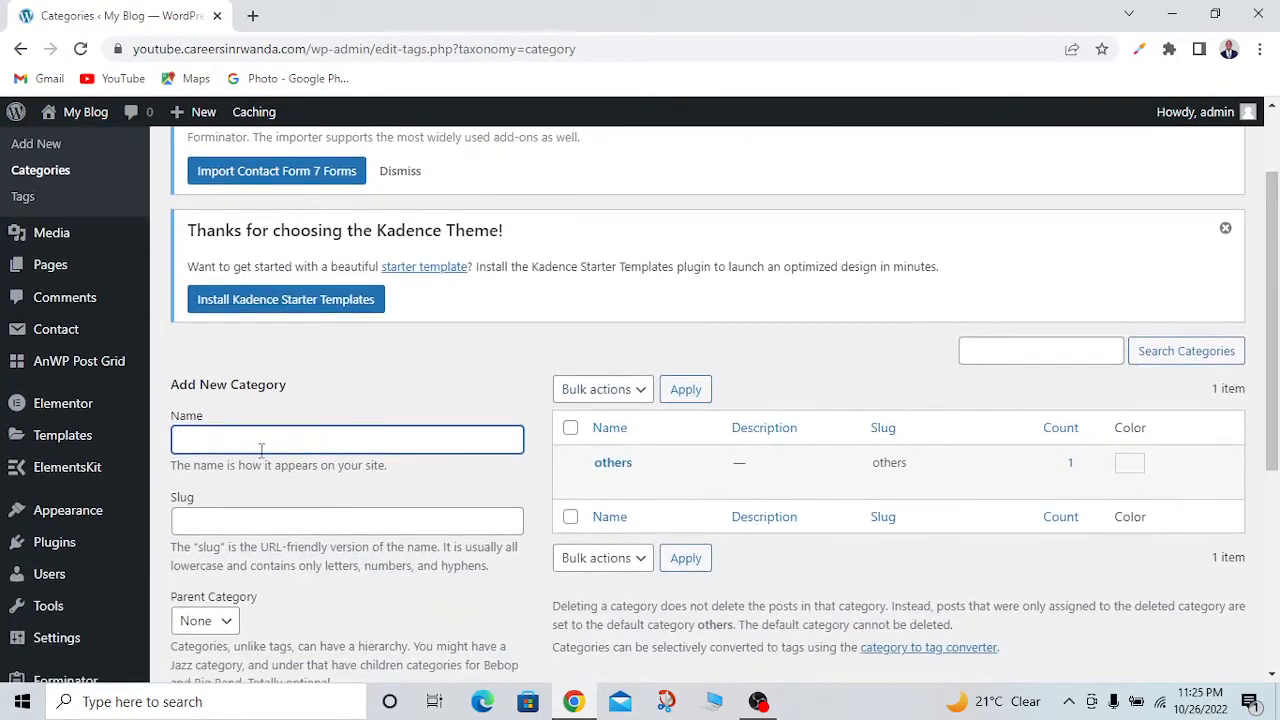
text(Sport)
scroll(1276, 458, down, 2)
scroll(1276, 458, down, 2)
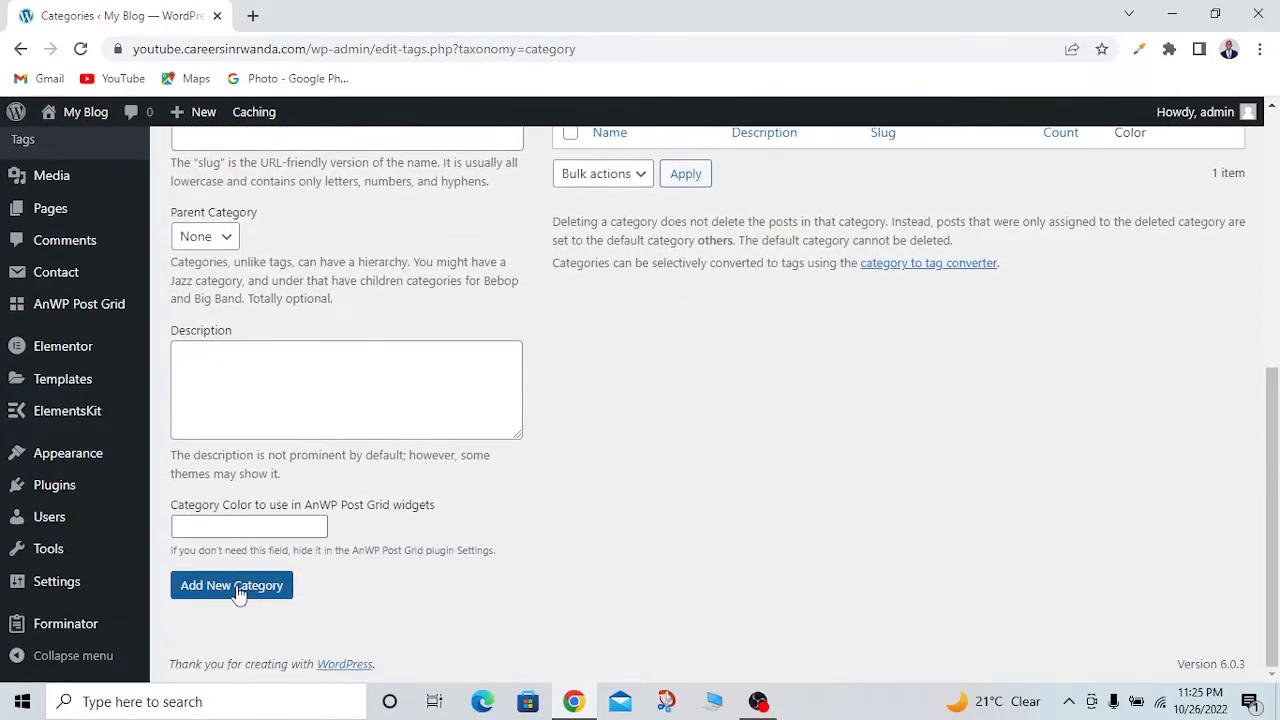
click(240, 592)
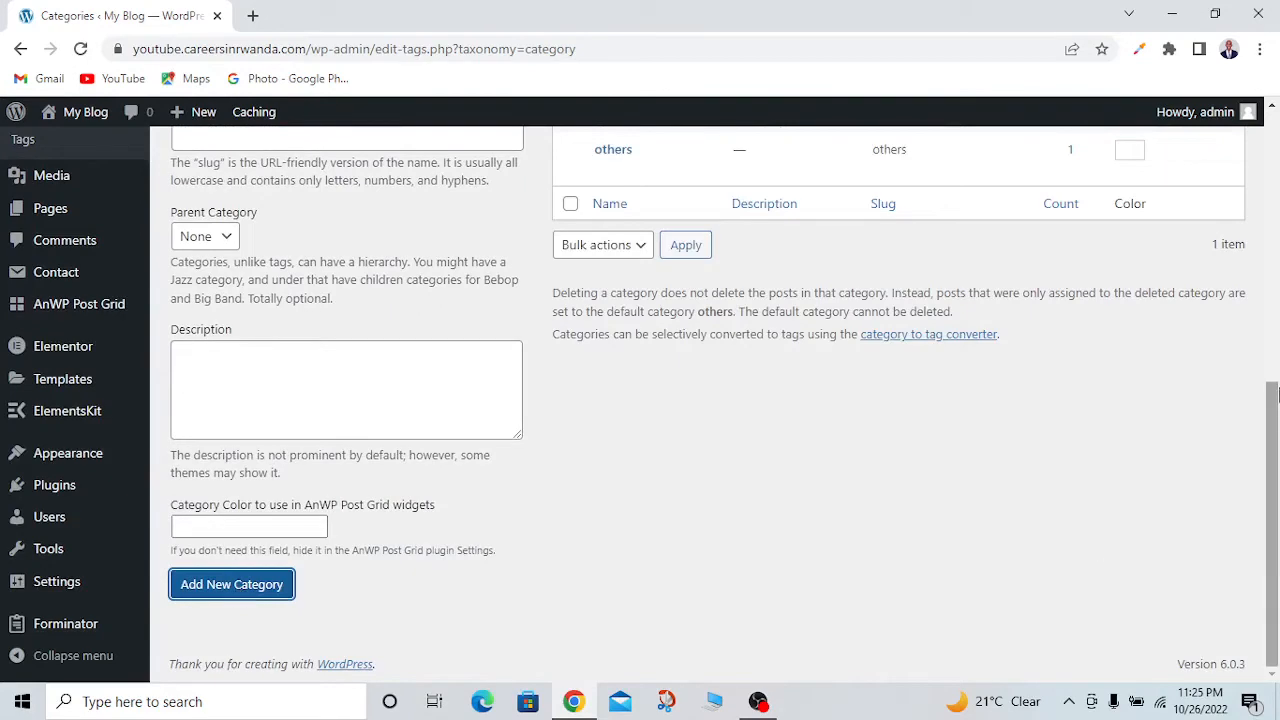
Step: Add a new category named 'Eocnomy'
drag(1276, 461, 1278, 276)
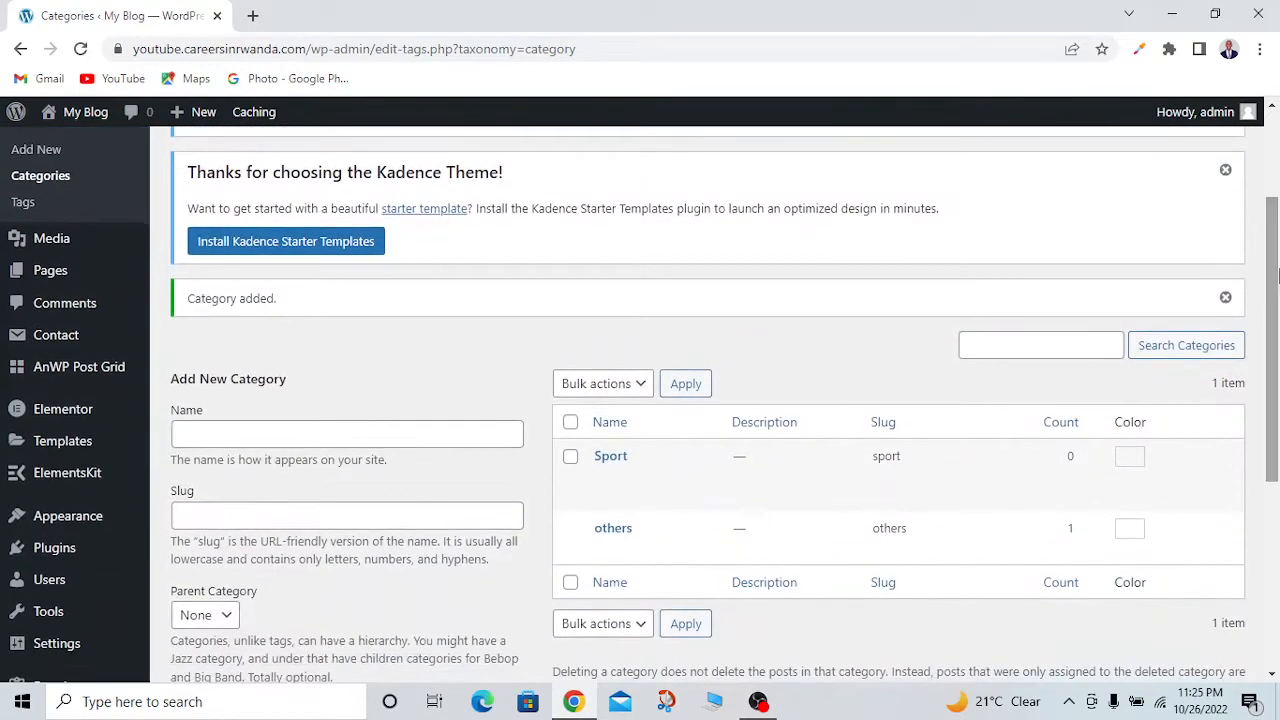
click(302, 424)
text(E)
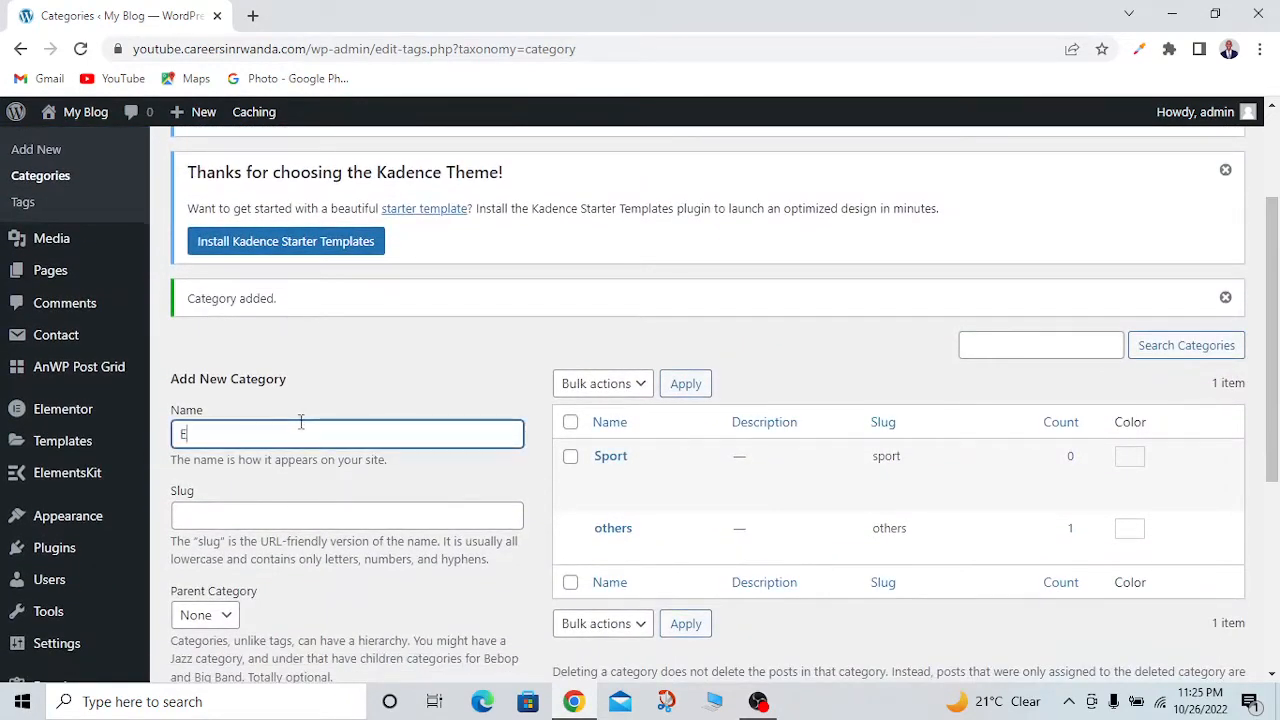
text(ocnomy)
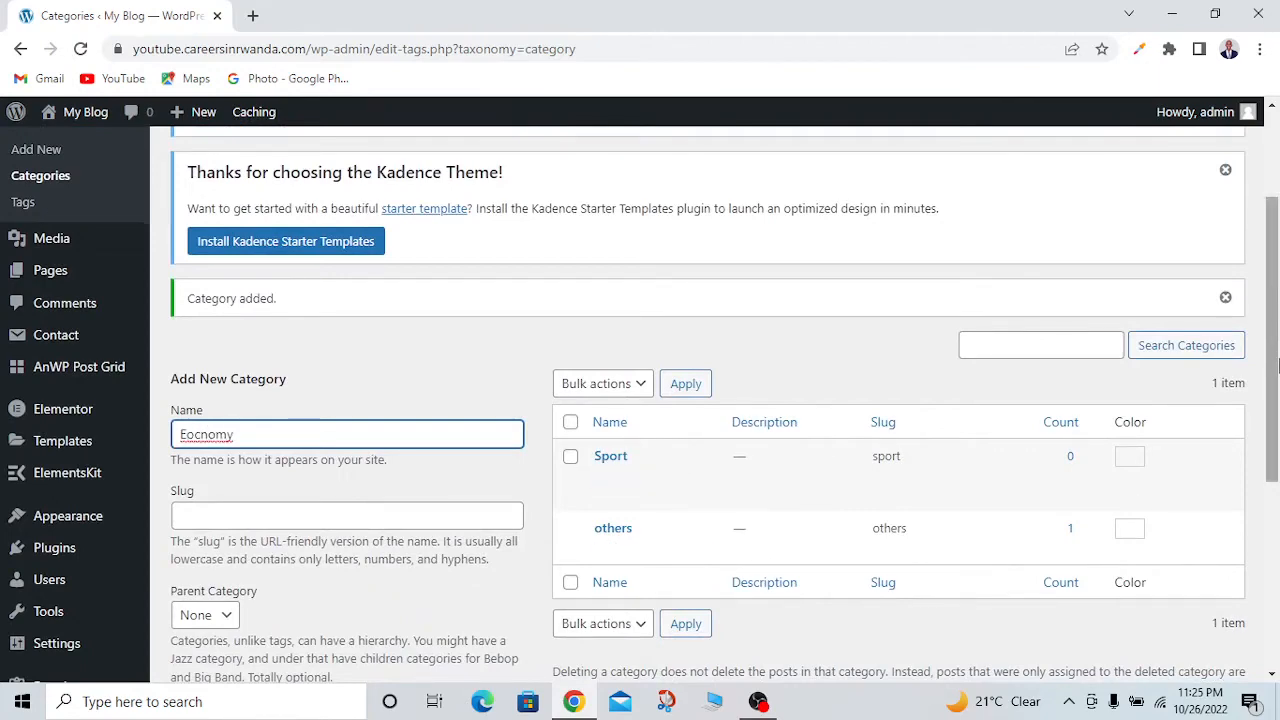
drag(1278, 367, 1278, 553)
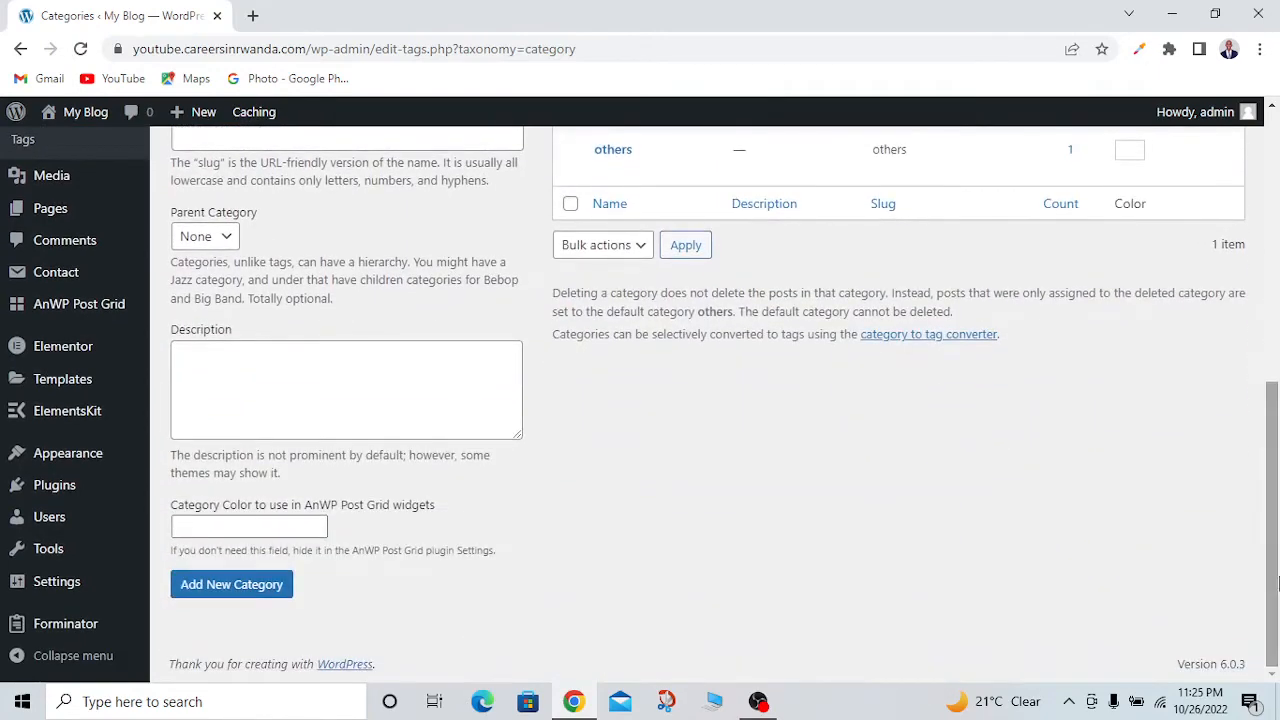
click(243, 590)
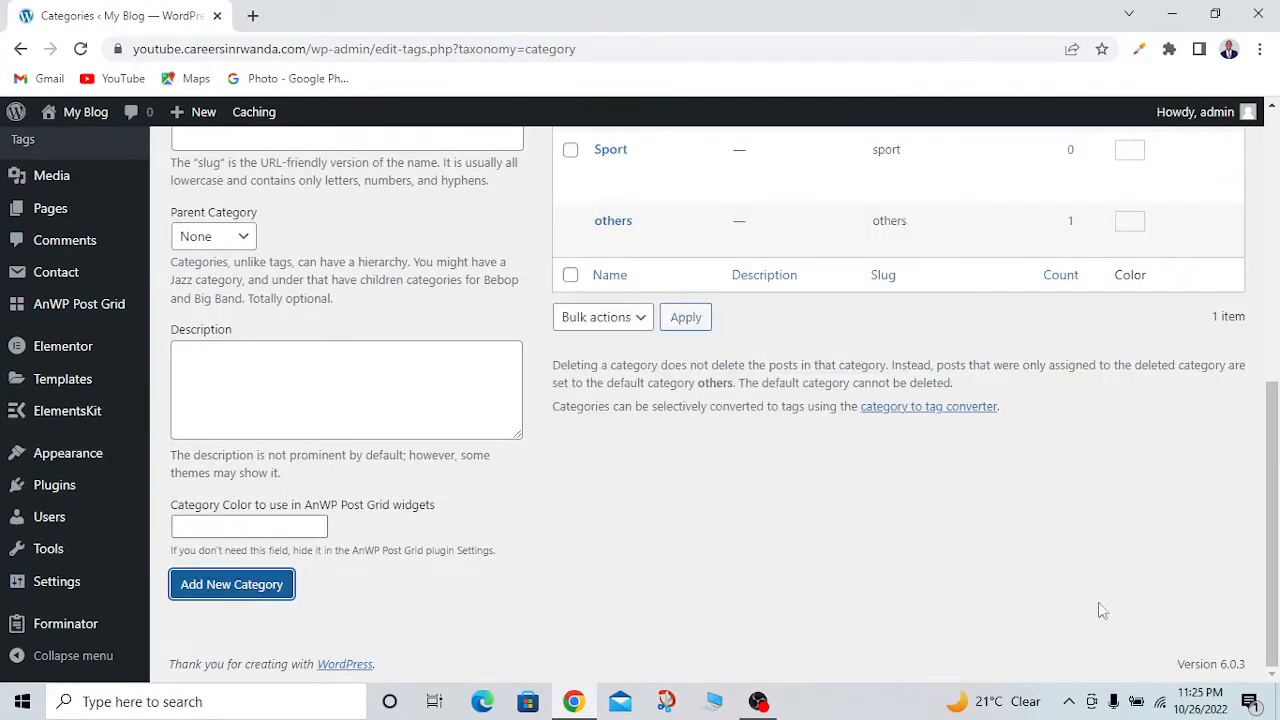
Step: Add a new category named Politics
drag(1274, 487, 1274, 227)
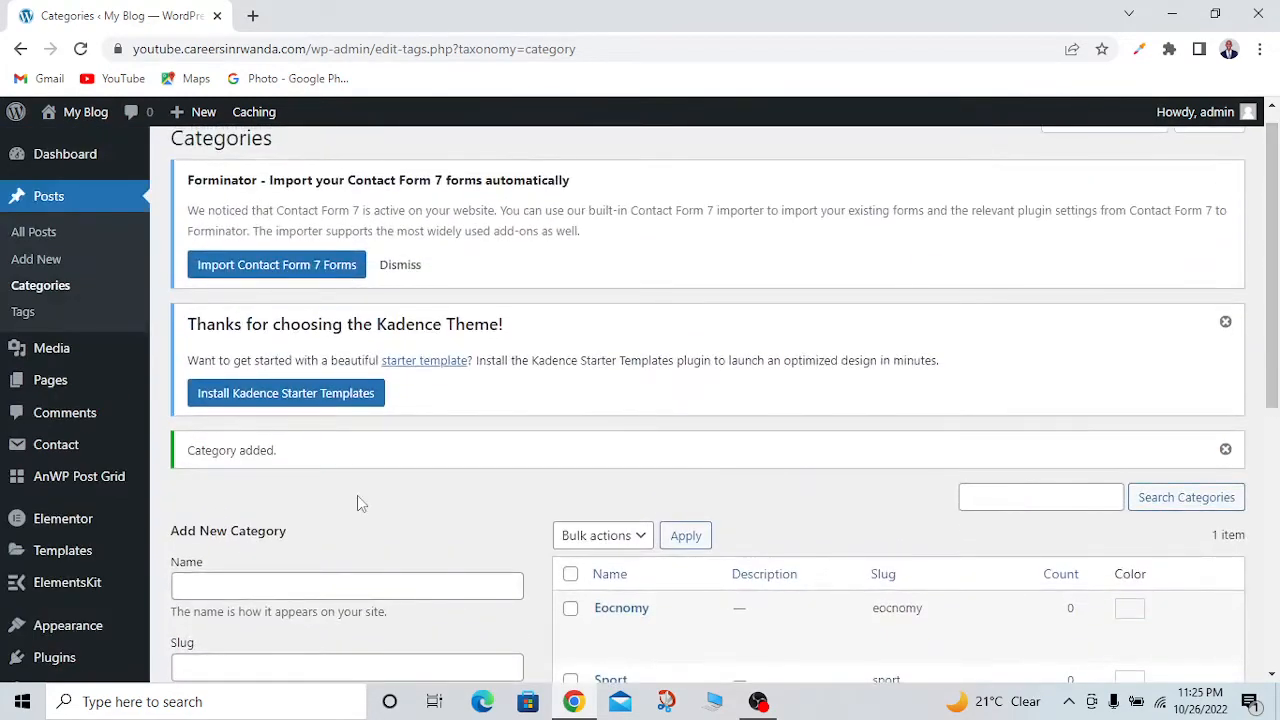
click(333, 585)
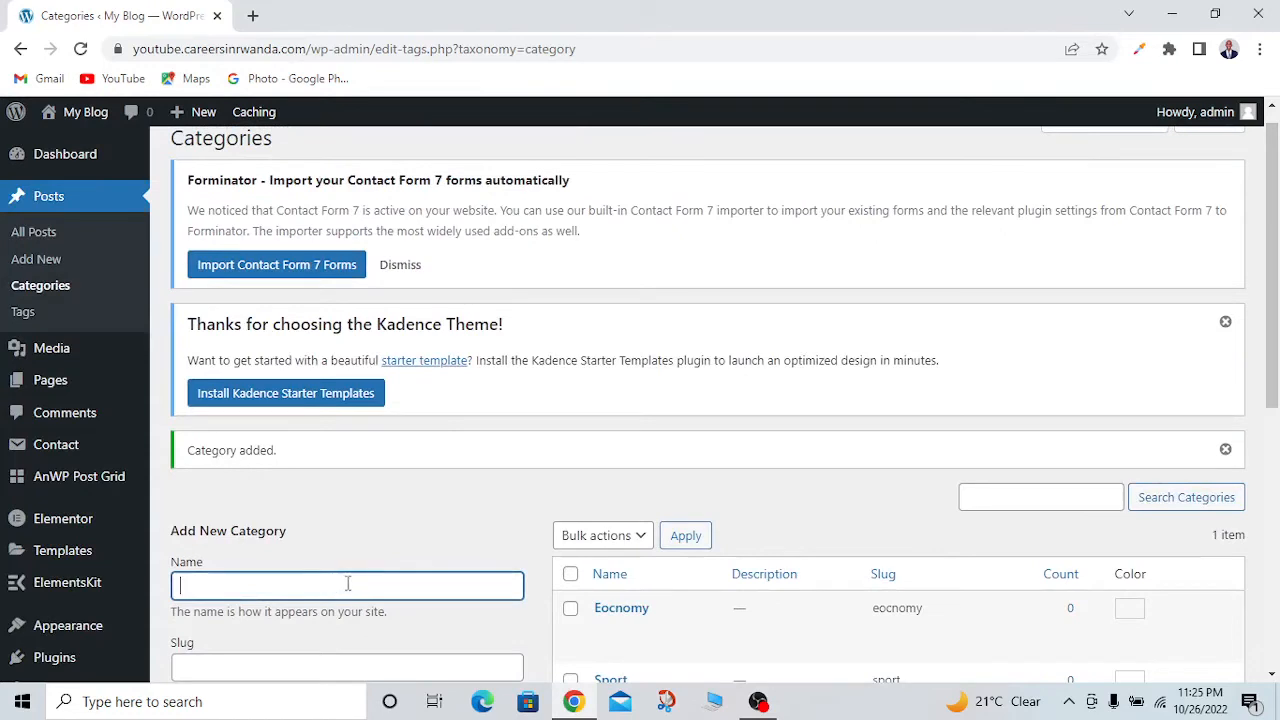
text(Politics)
drag(1275, 386, 1277, 642)
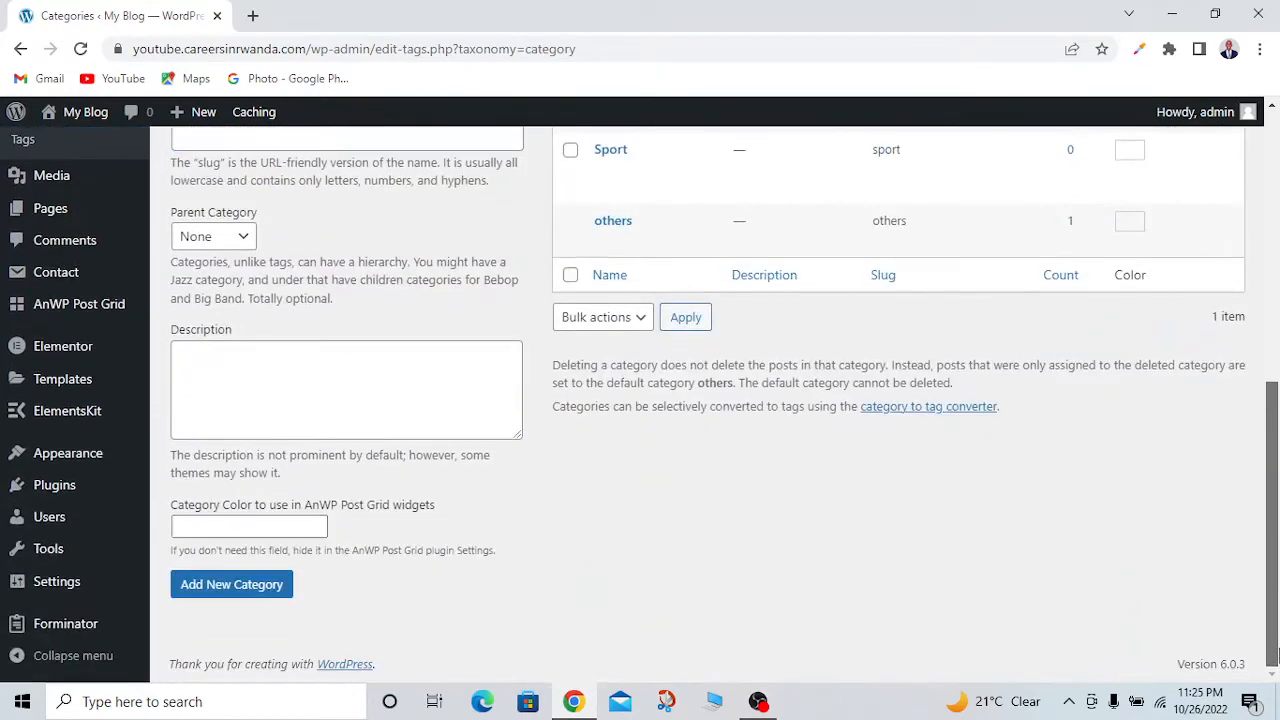
click(237, 587)
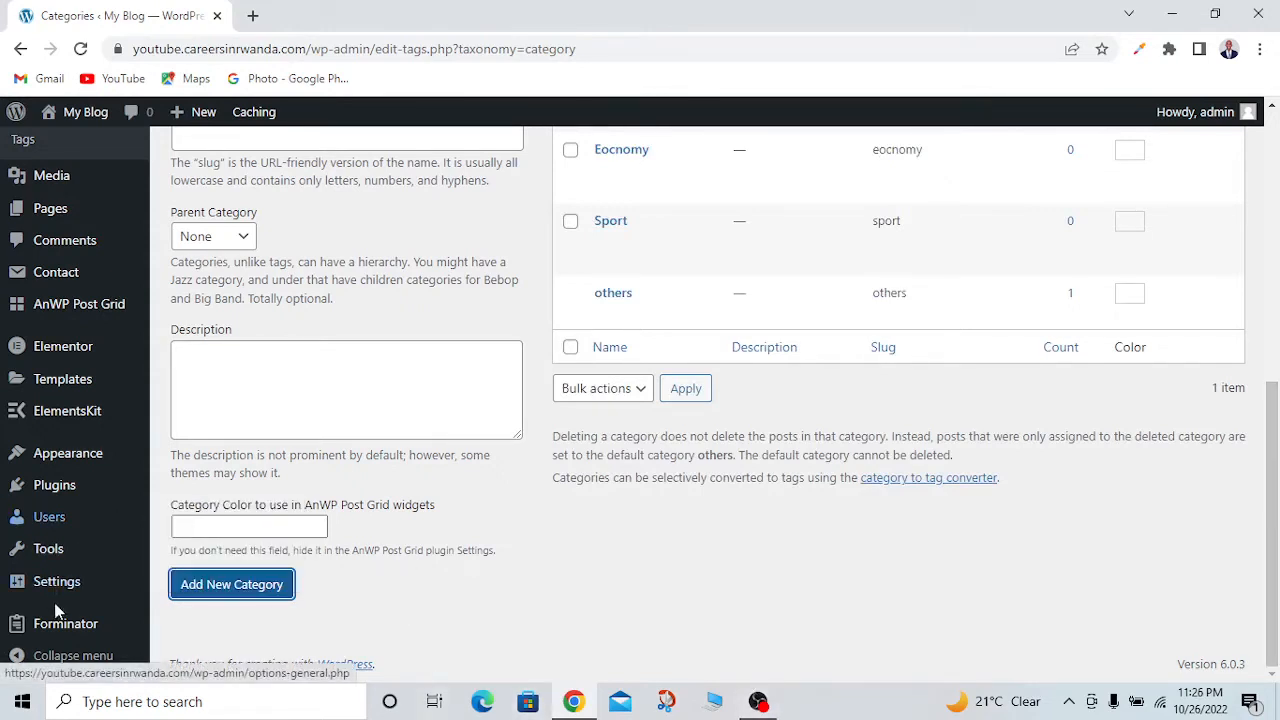
Step: In Appearance > Menus, create a named menu assigned to the Primary display location
mouse_move(58, 590)
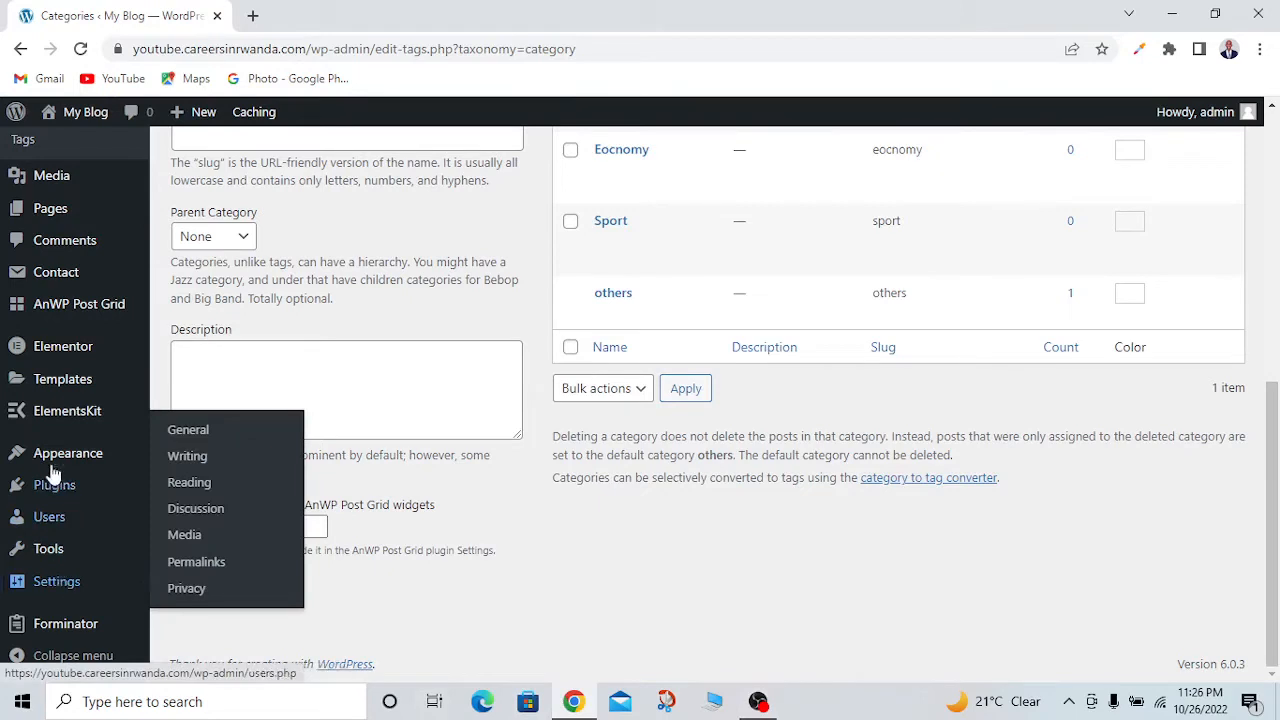
mouse_move(50, 455)
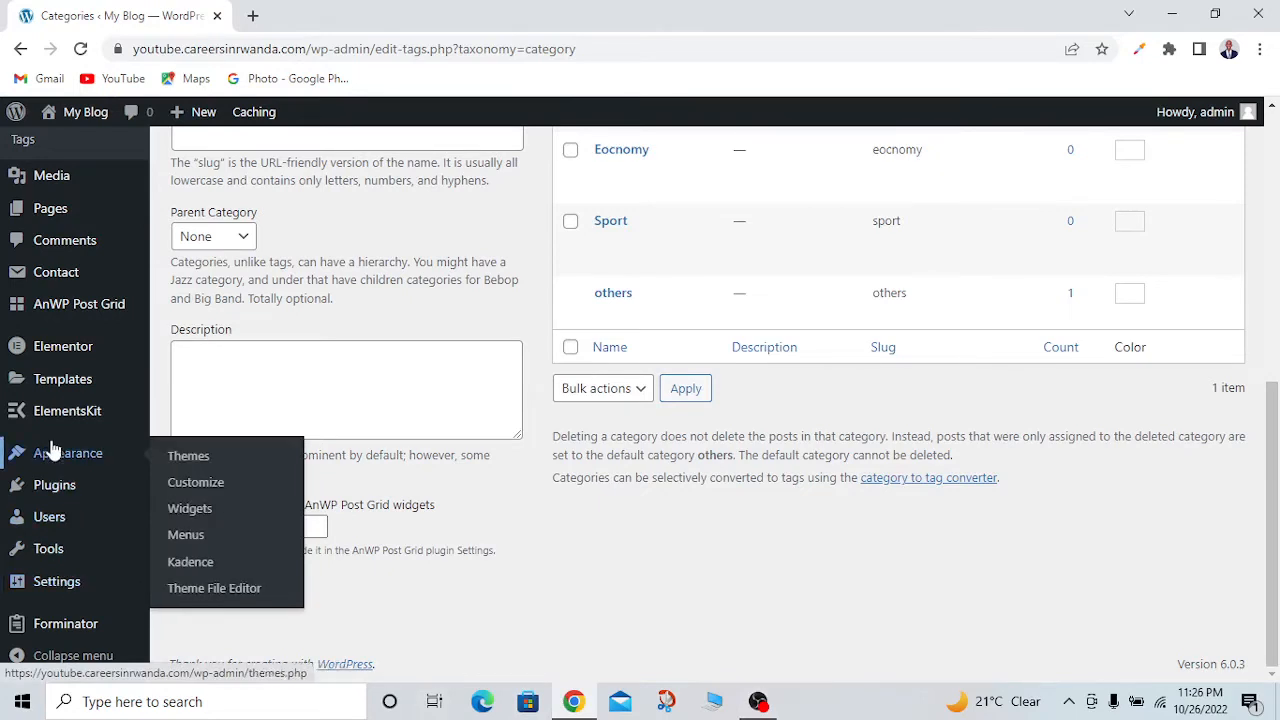
click(198, 538)
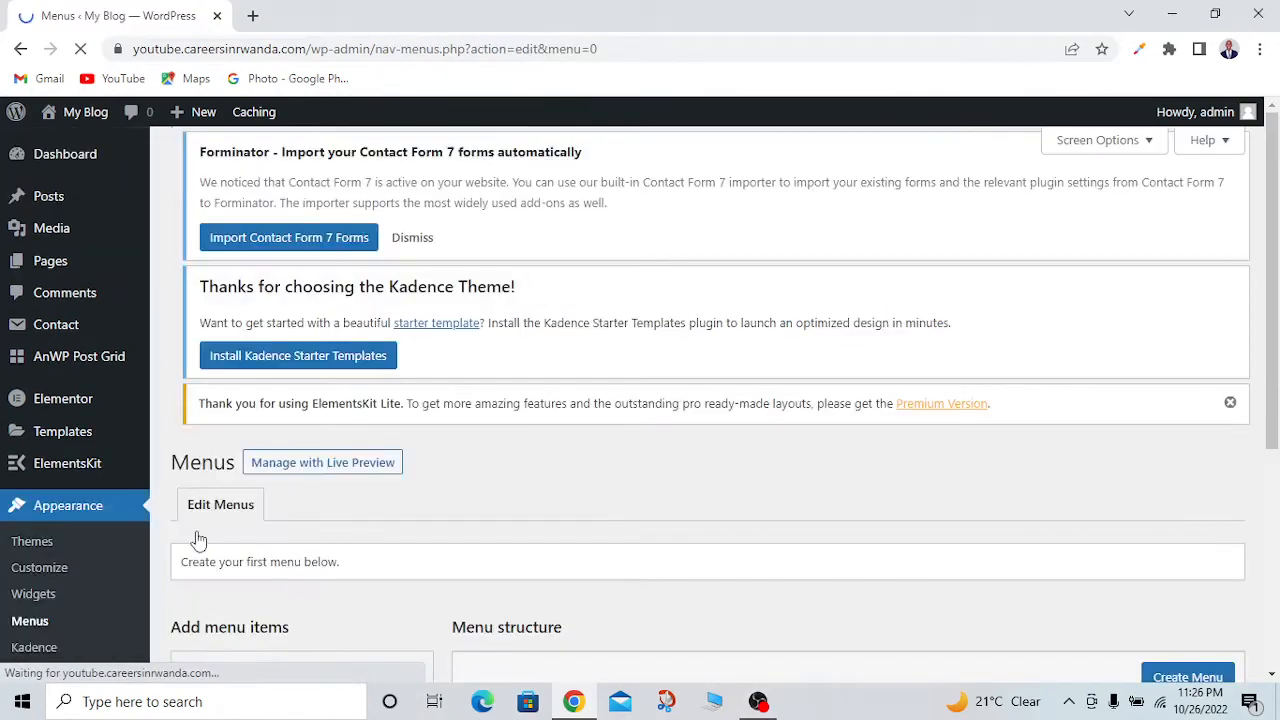
scroll(1248, 511, down, 3)
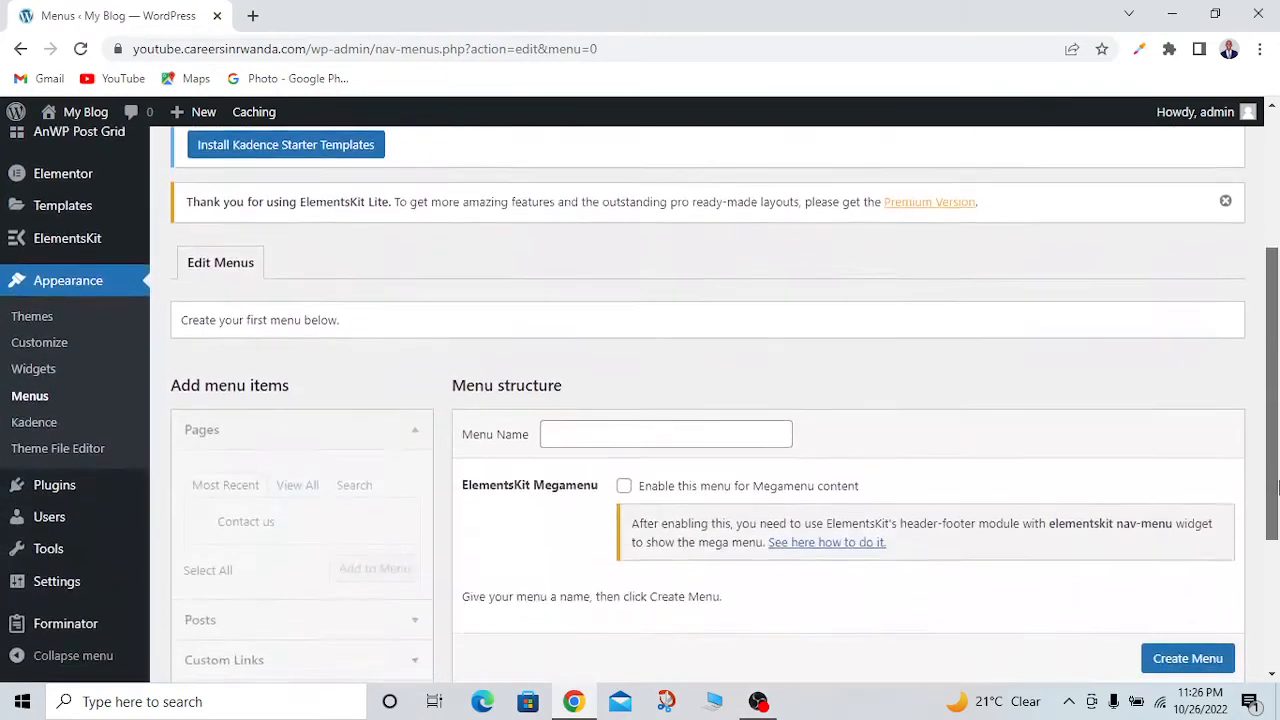
click(634, 375)
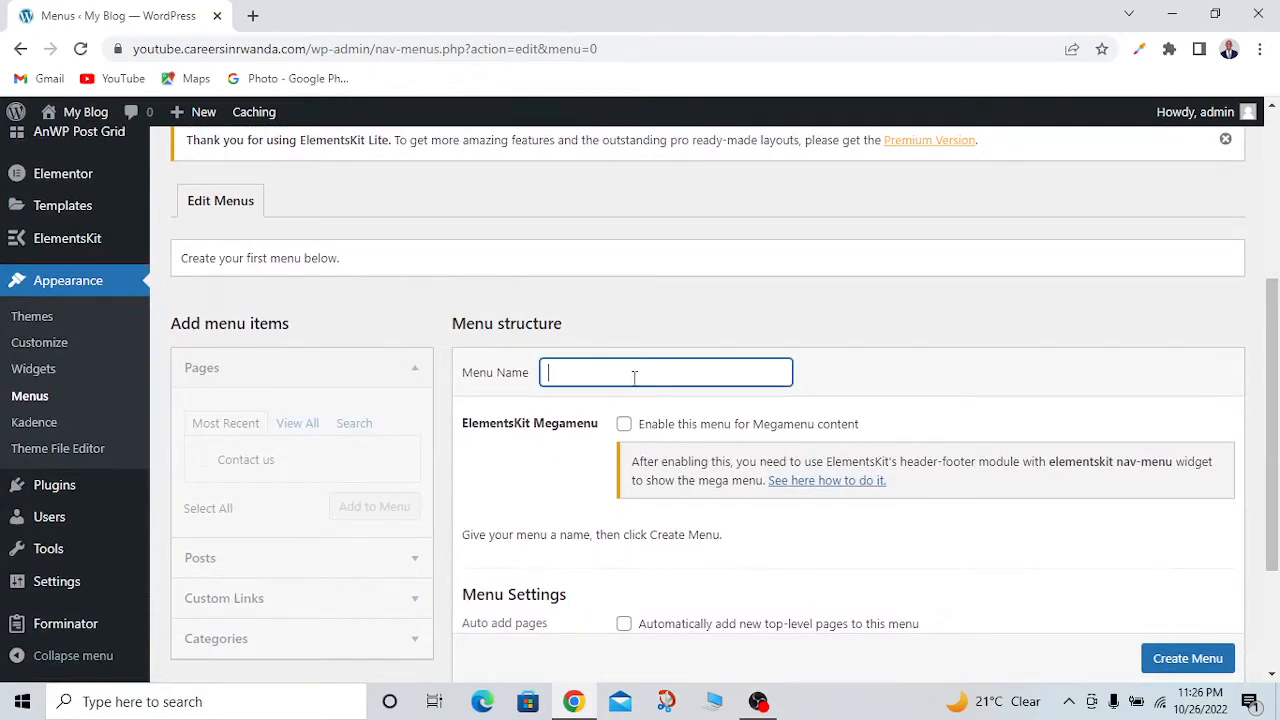
text(Kevin)
scroll(888, 486, down, 2)
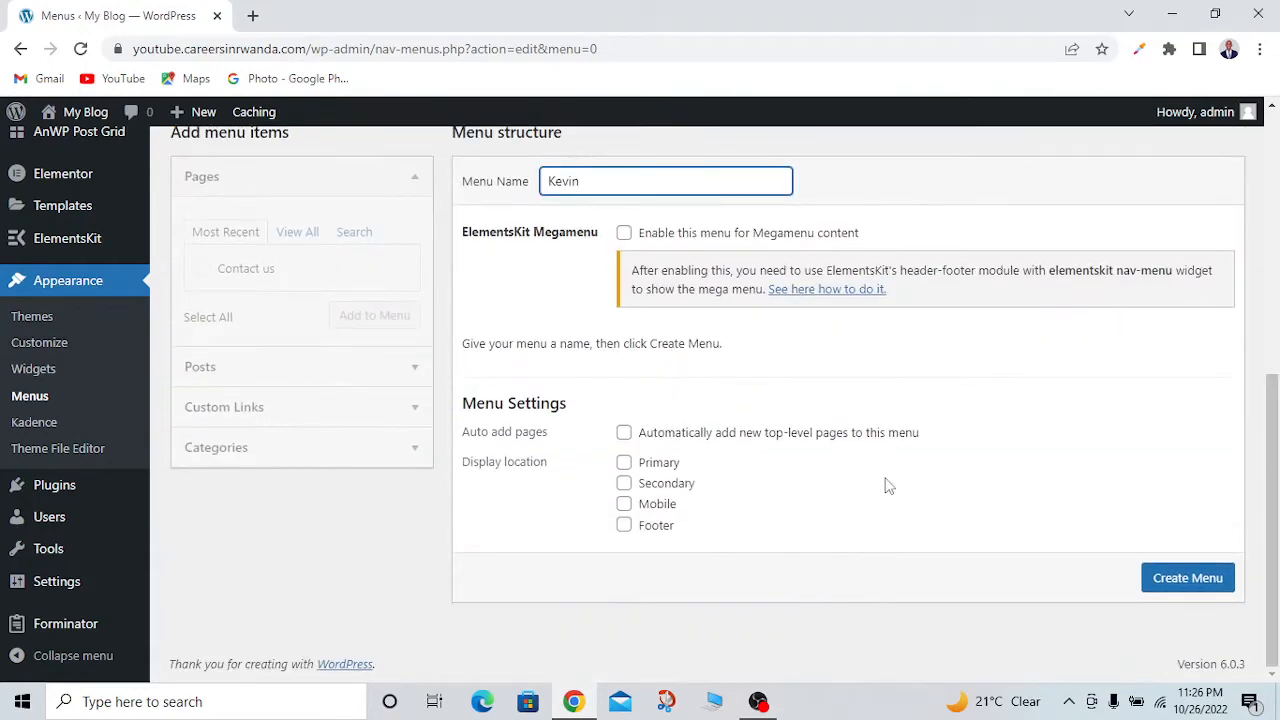
click(624, 464)
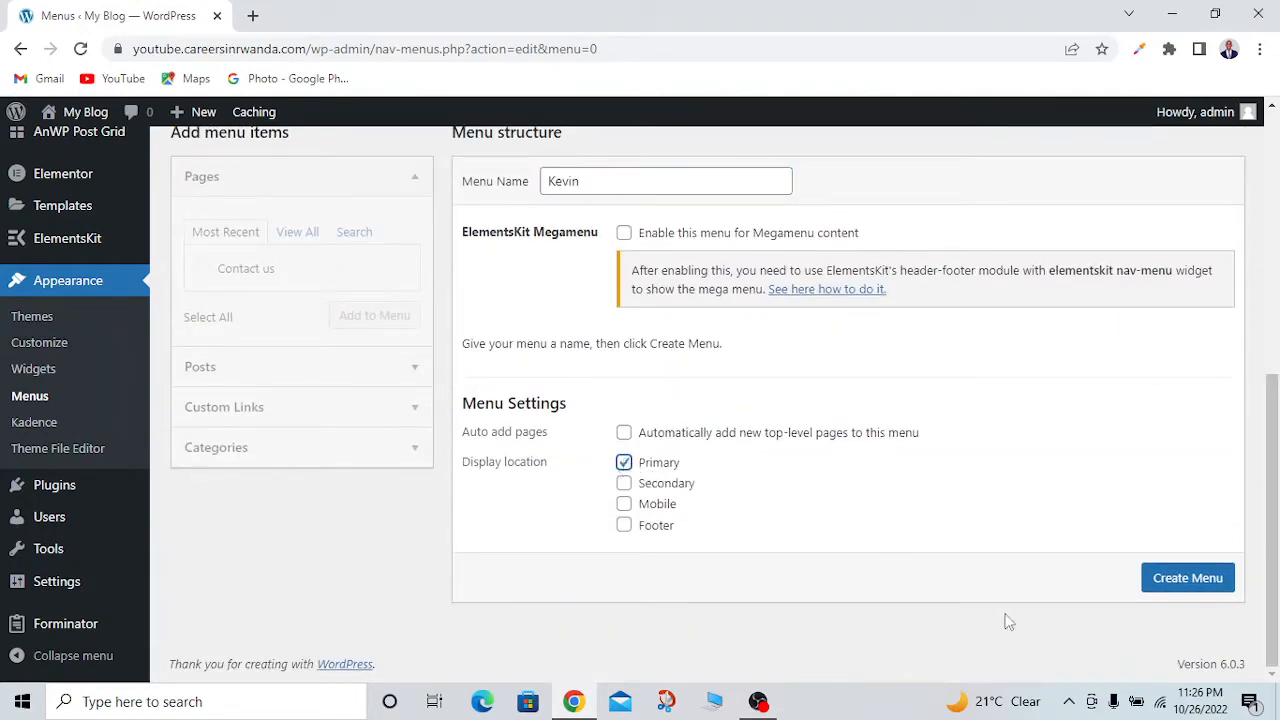
click(1196, 583)
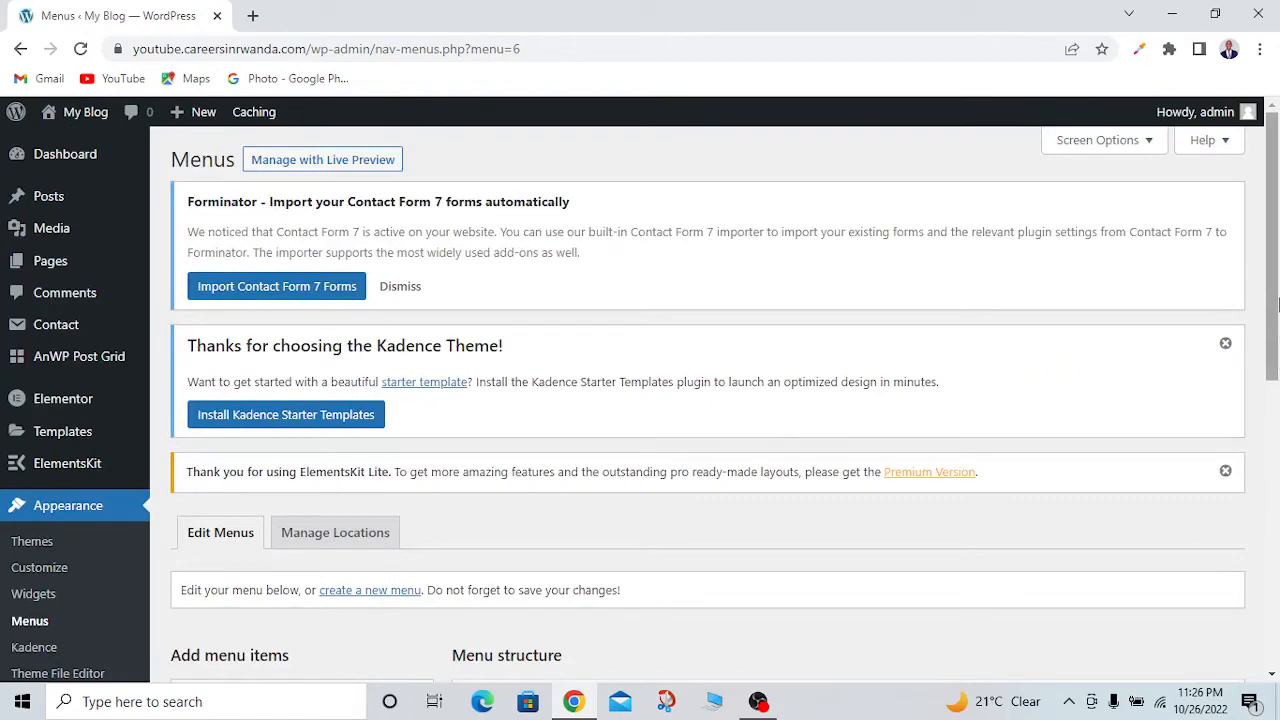
Step: Add the Home and Contact us pages to the menu
drag(1277, 304, 1277, 517)
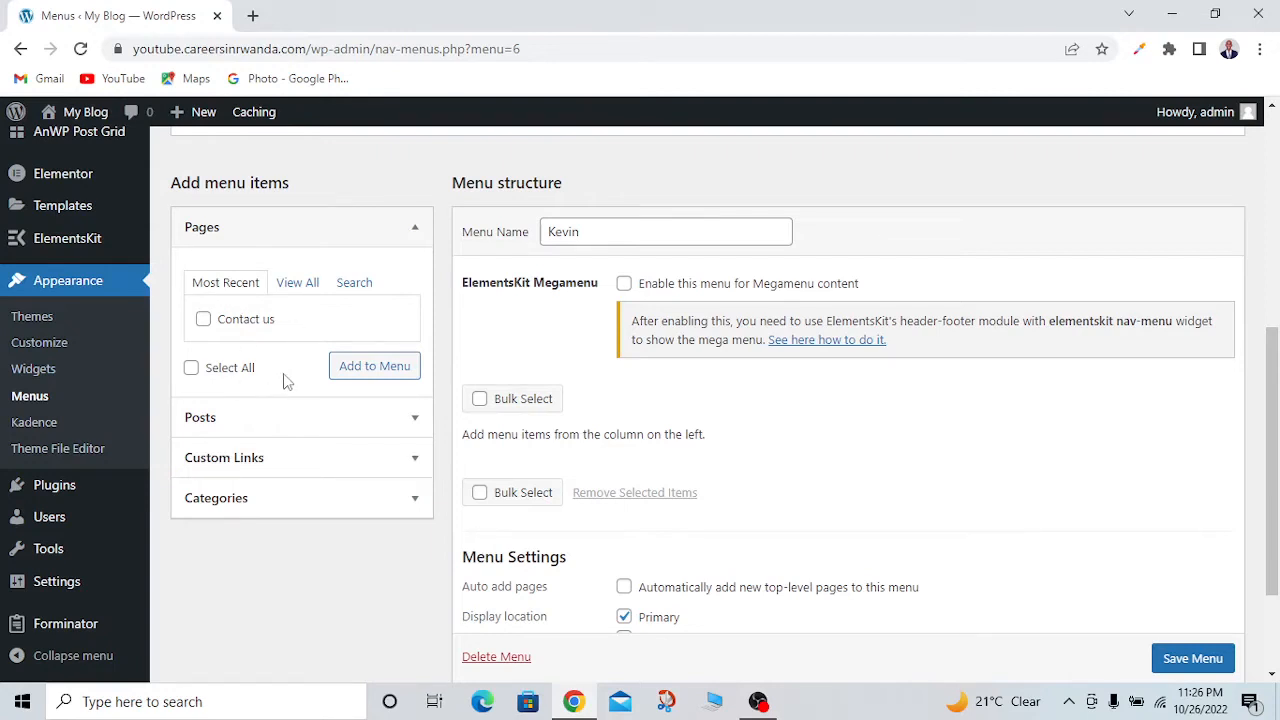
click(294, 287)
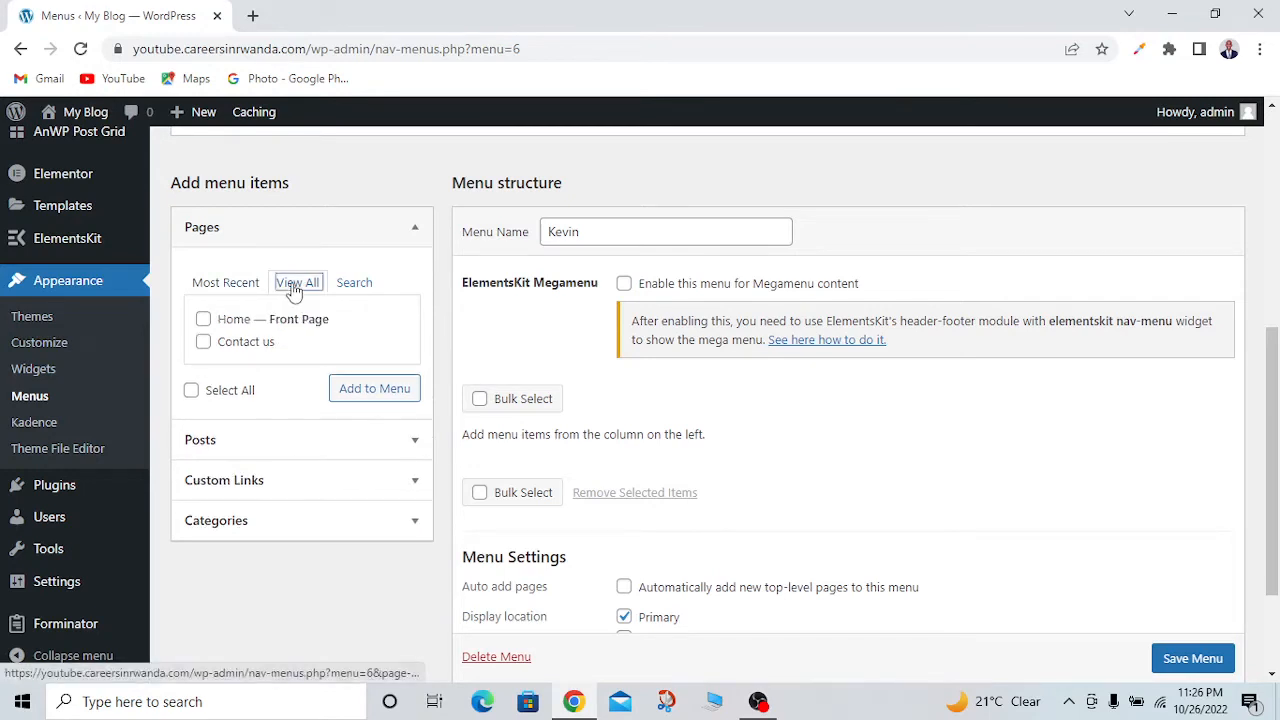
click(204, 320)
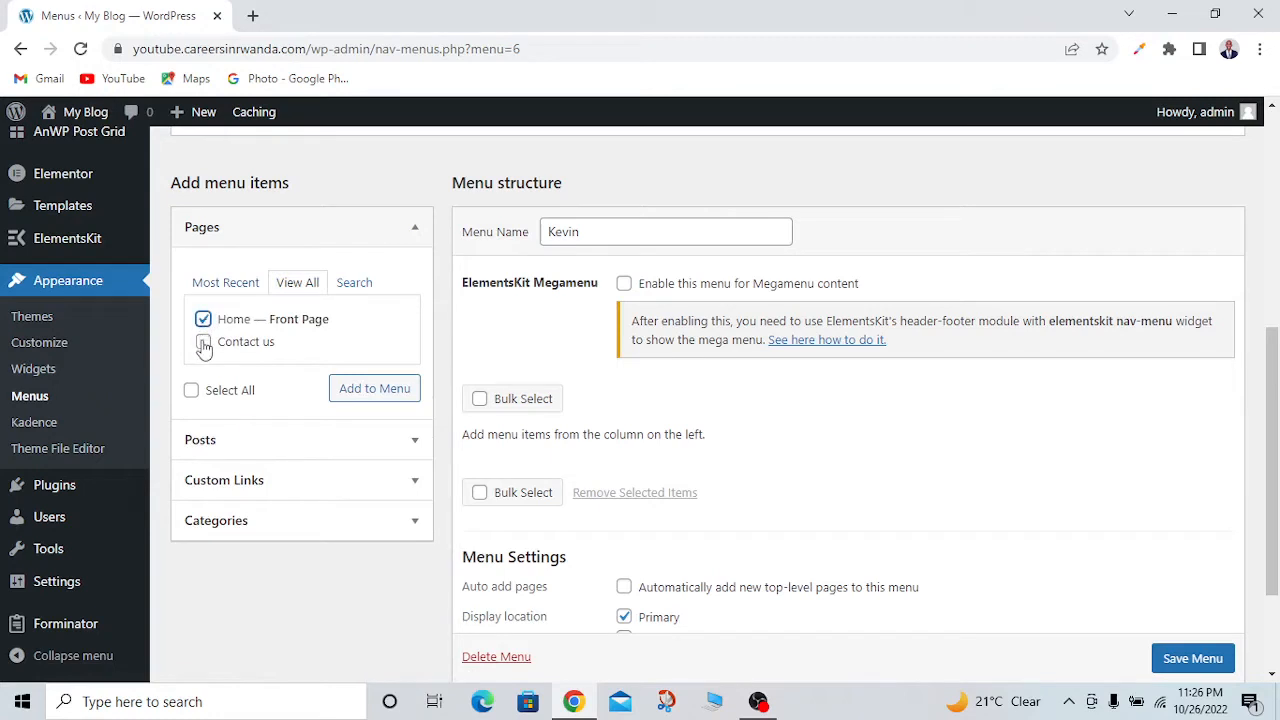
click(203, 341)
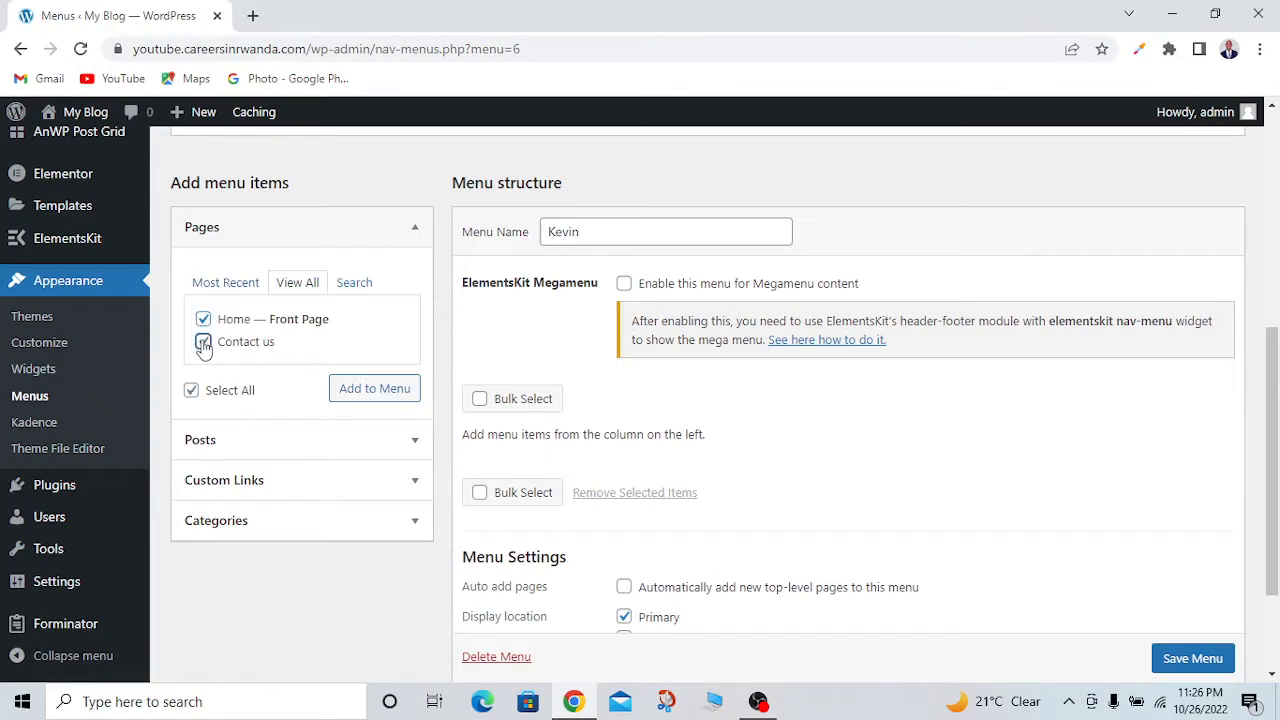
click(344, 394)
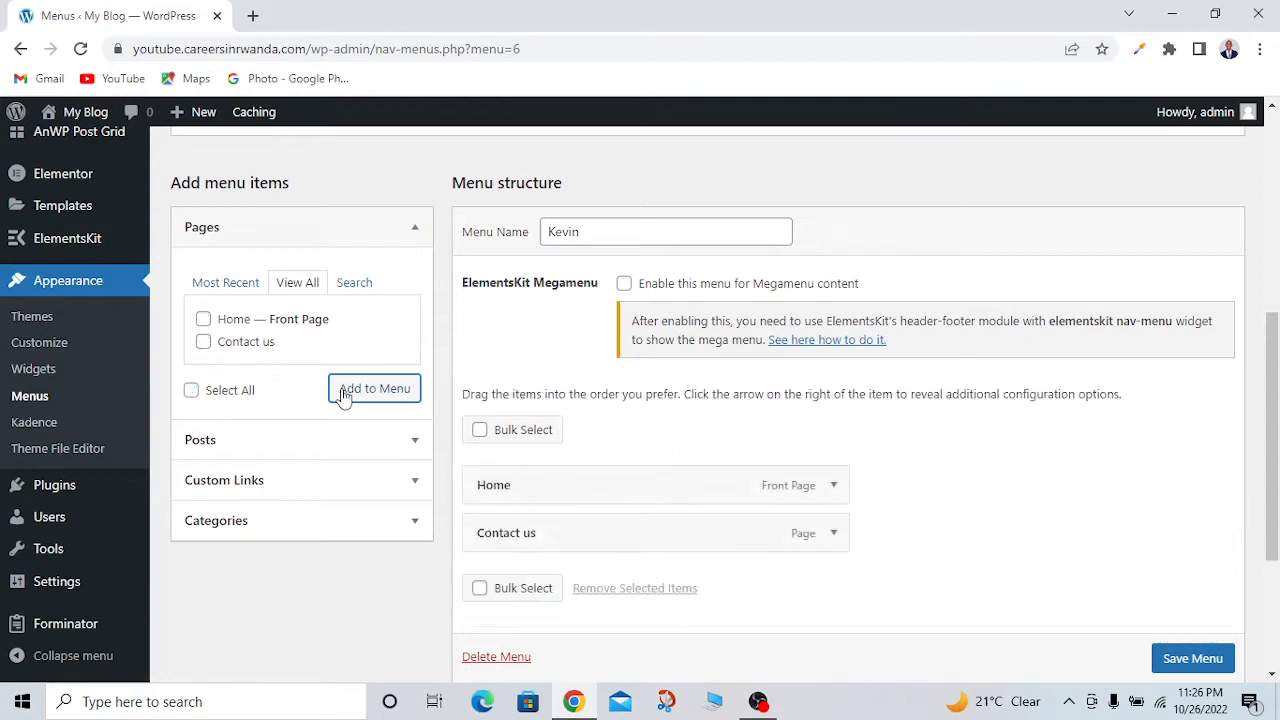
Step: Add the Eocnomy and Sport categories to the menu
click(317, 521)
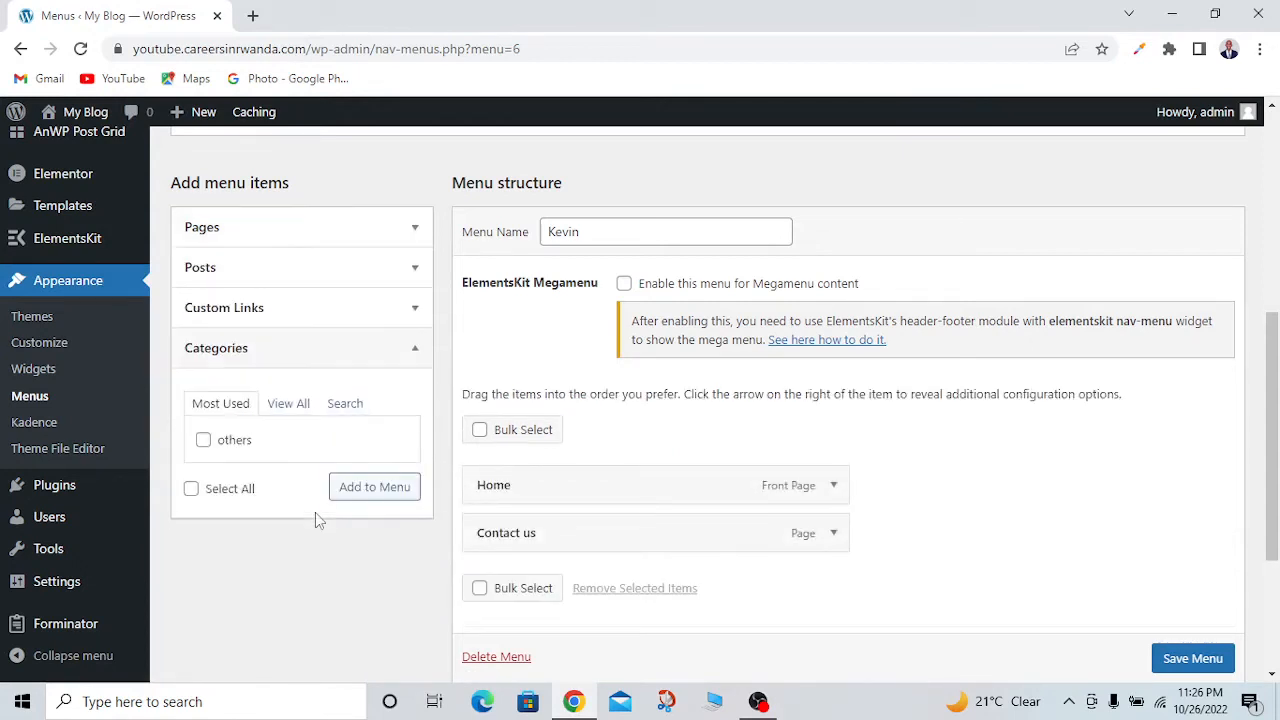
click(291, 411)
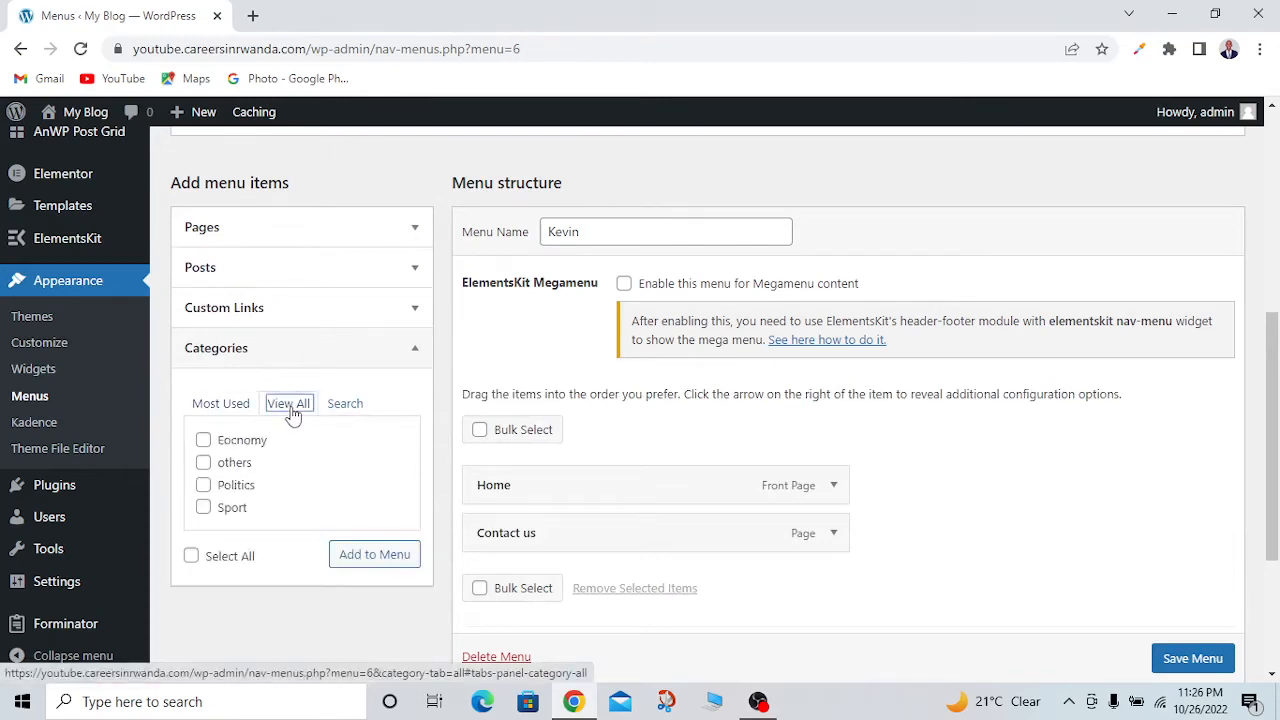
click(204, 442)
click(203, 507)
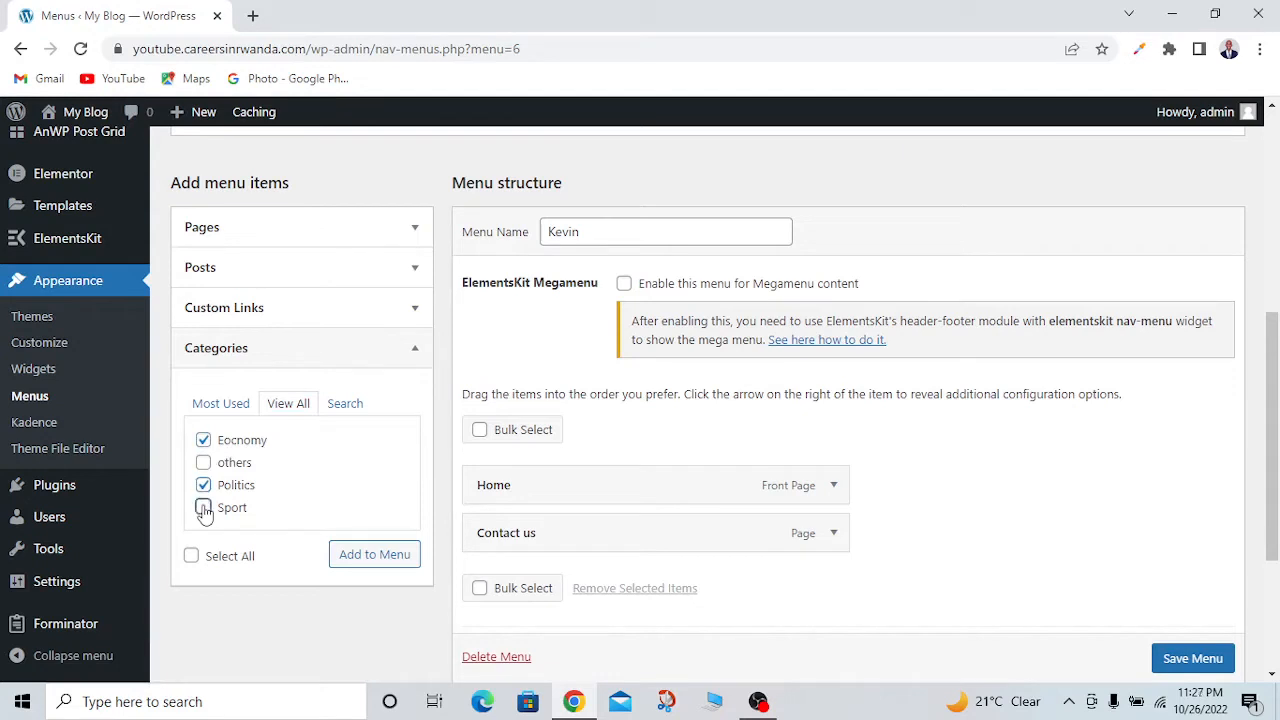
click(359, 563)
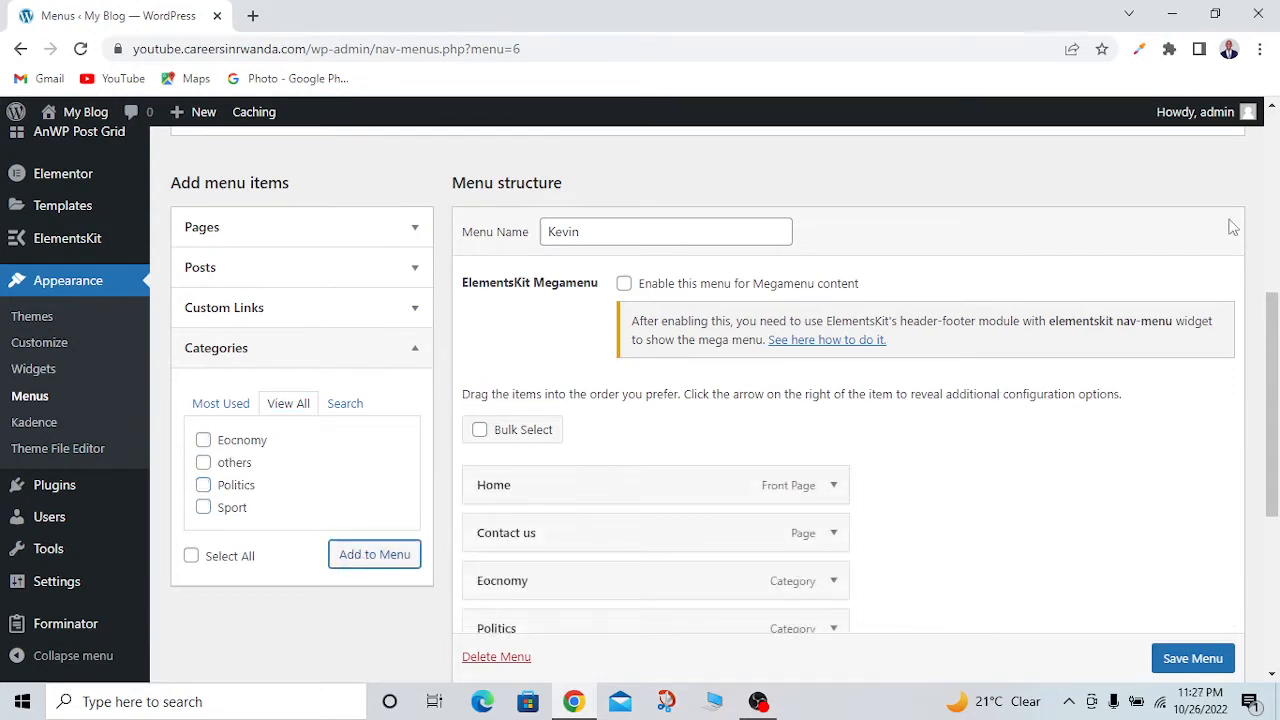
Step: Move Contact us below Sport, keep Politics top-level under Eocnomy's level, and save the menu
scroll(1268, 330, down, 2)
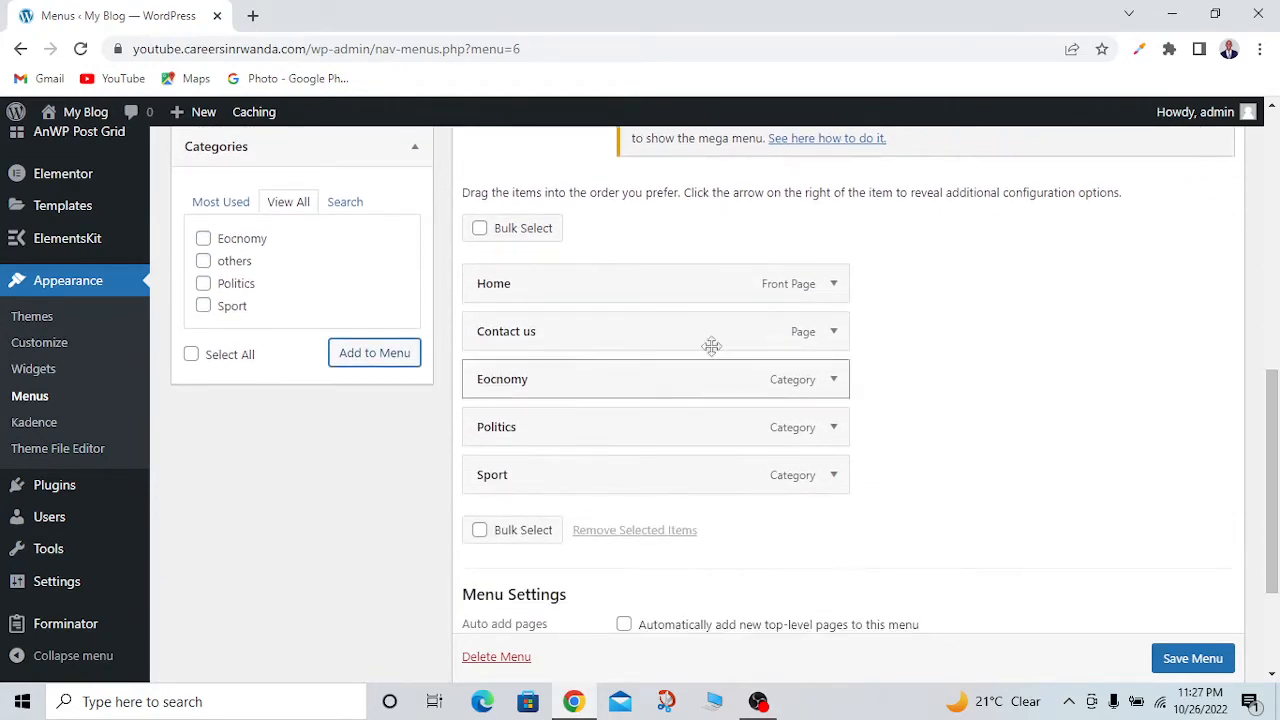
drag(684, 347, 660, 456)
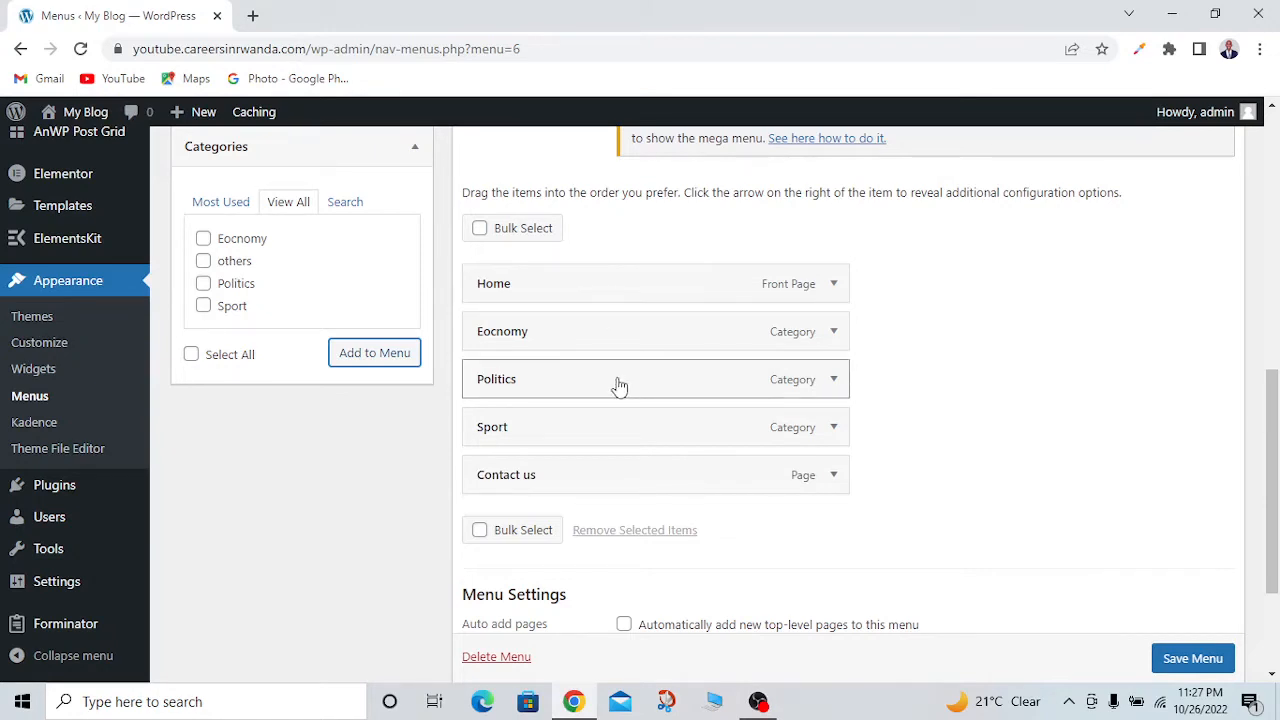
drag(618, 386, 672, 383)
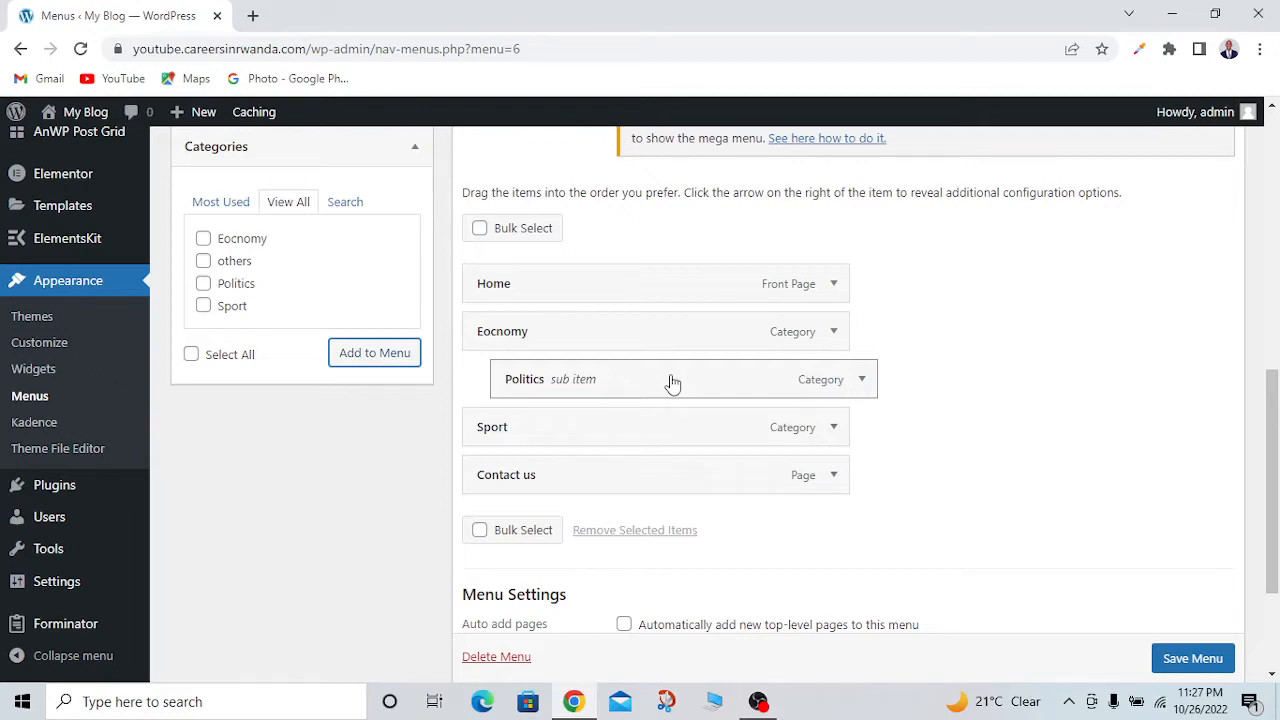
drag(672, 383, 641, 389)
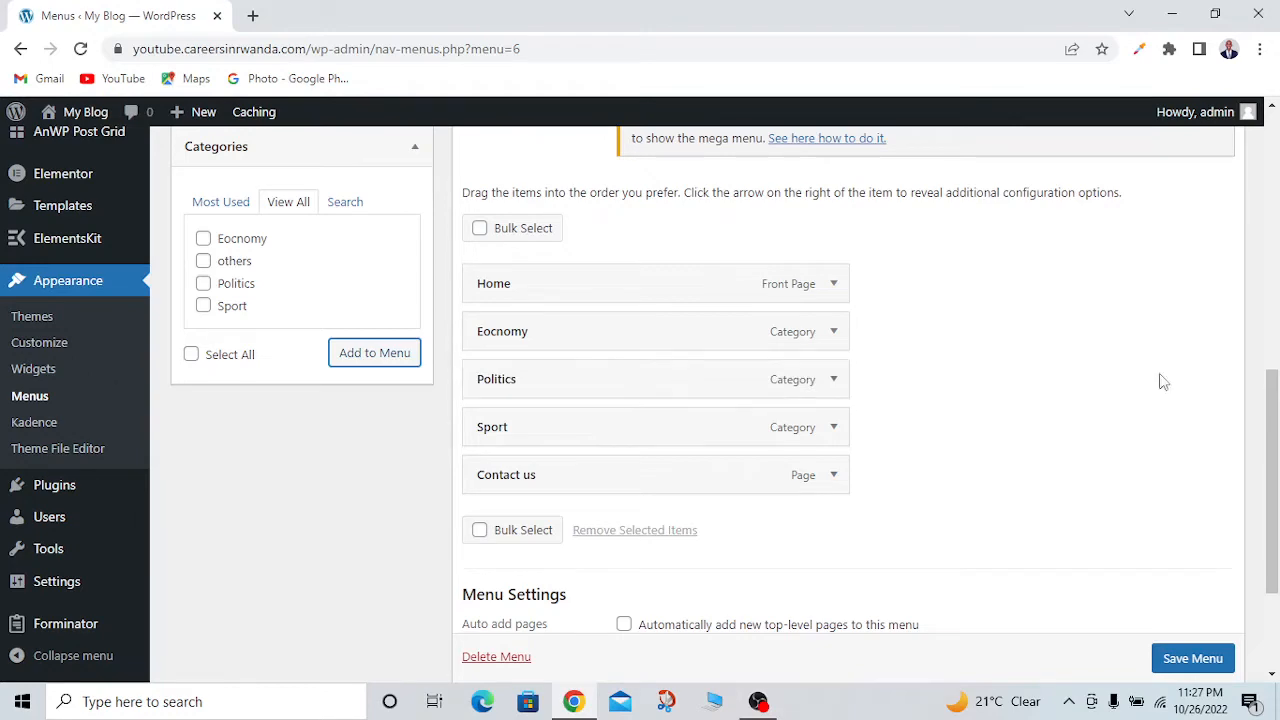
drag(1266, 450, 1266, 522)
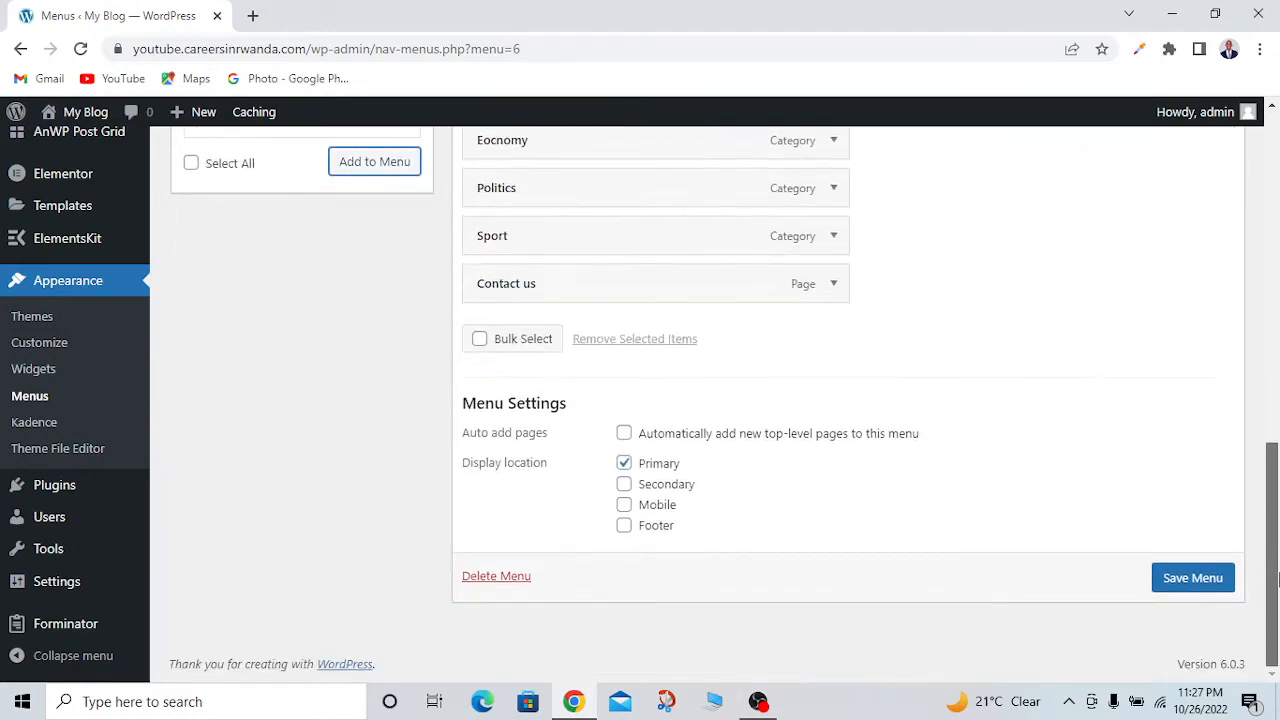
click(1200, 588)
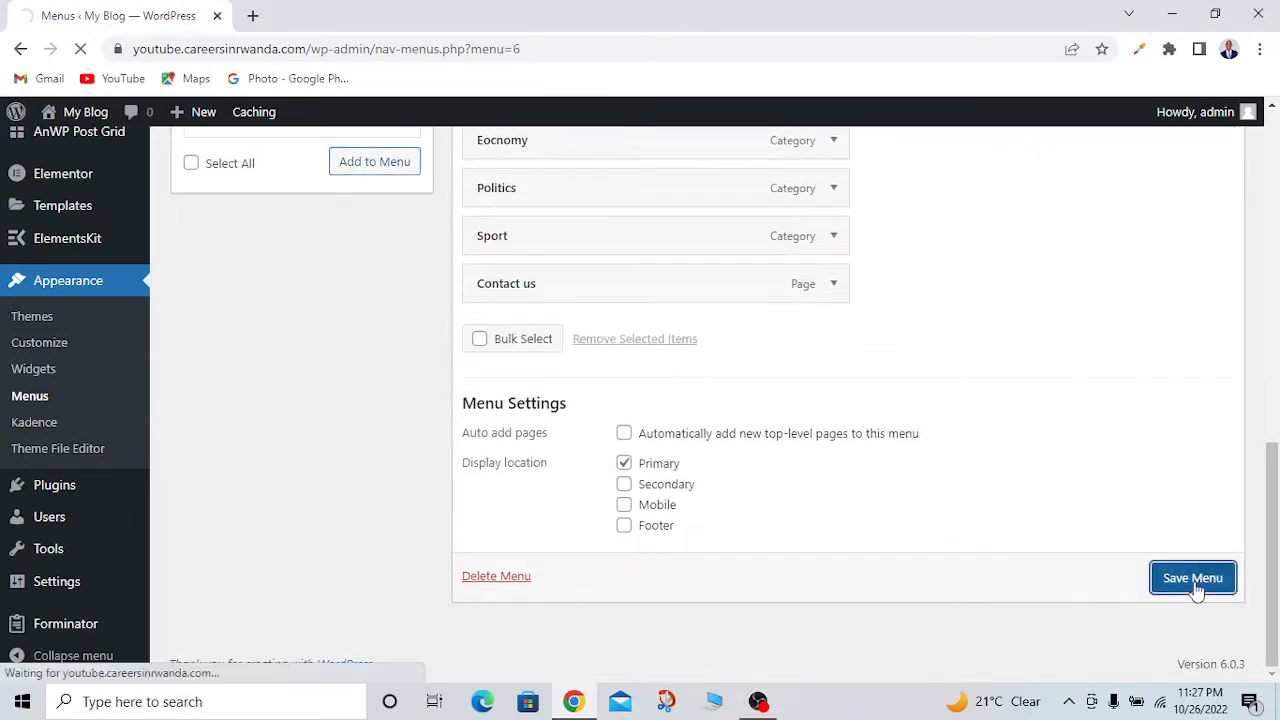
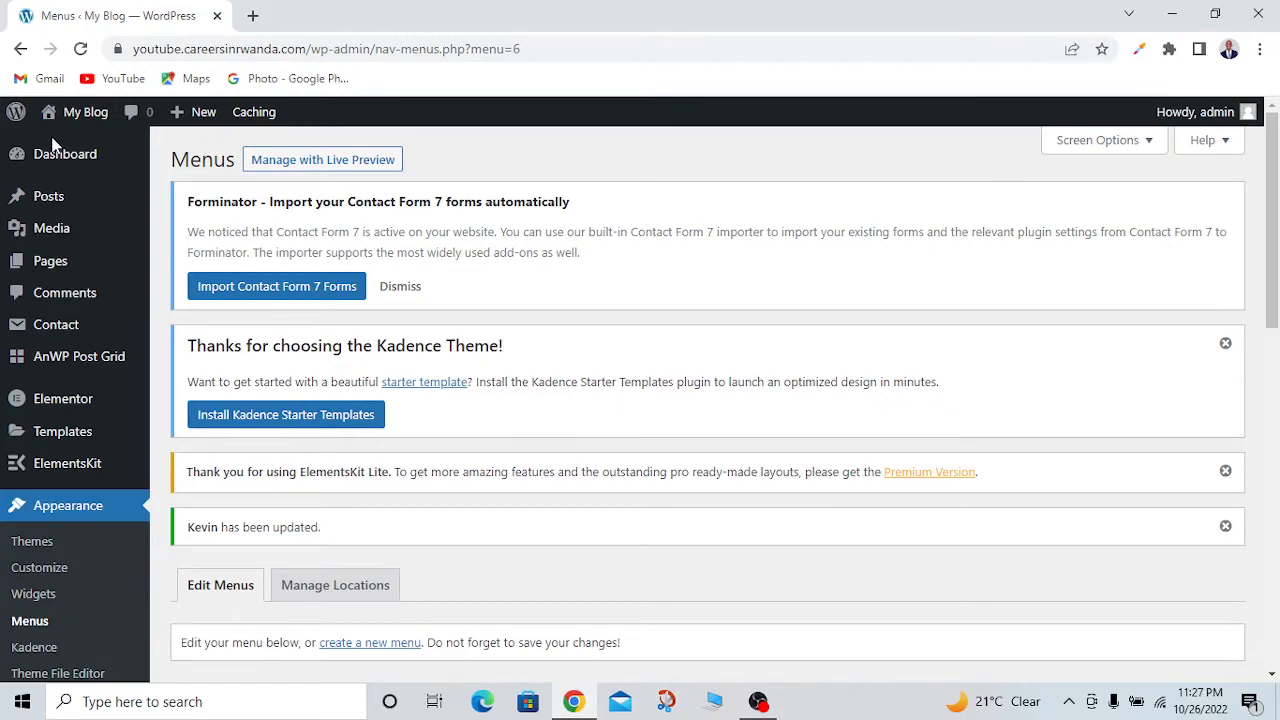
Step: From All Posts, apply the Move to Trash bulk action to the 'Hello world!' post
click(57, 198)
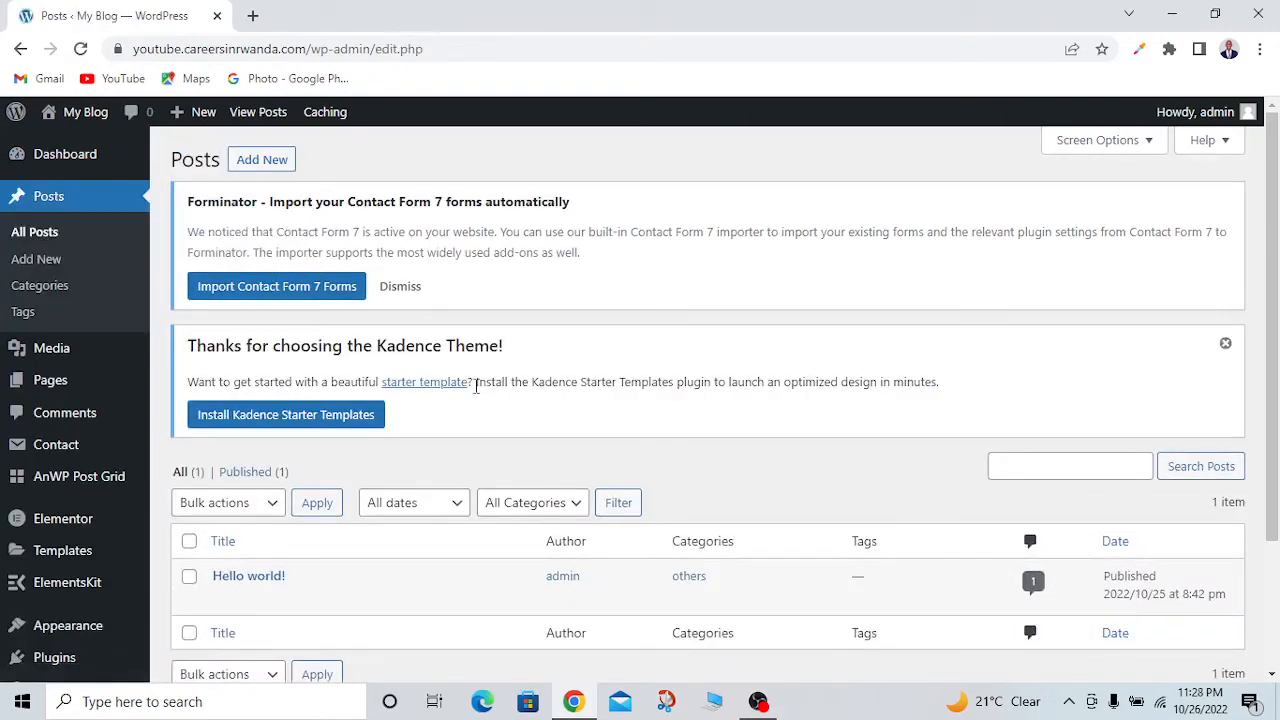
click(189, 580)
click(240, 507)
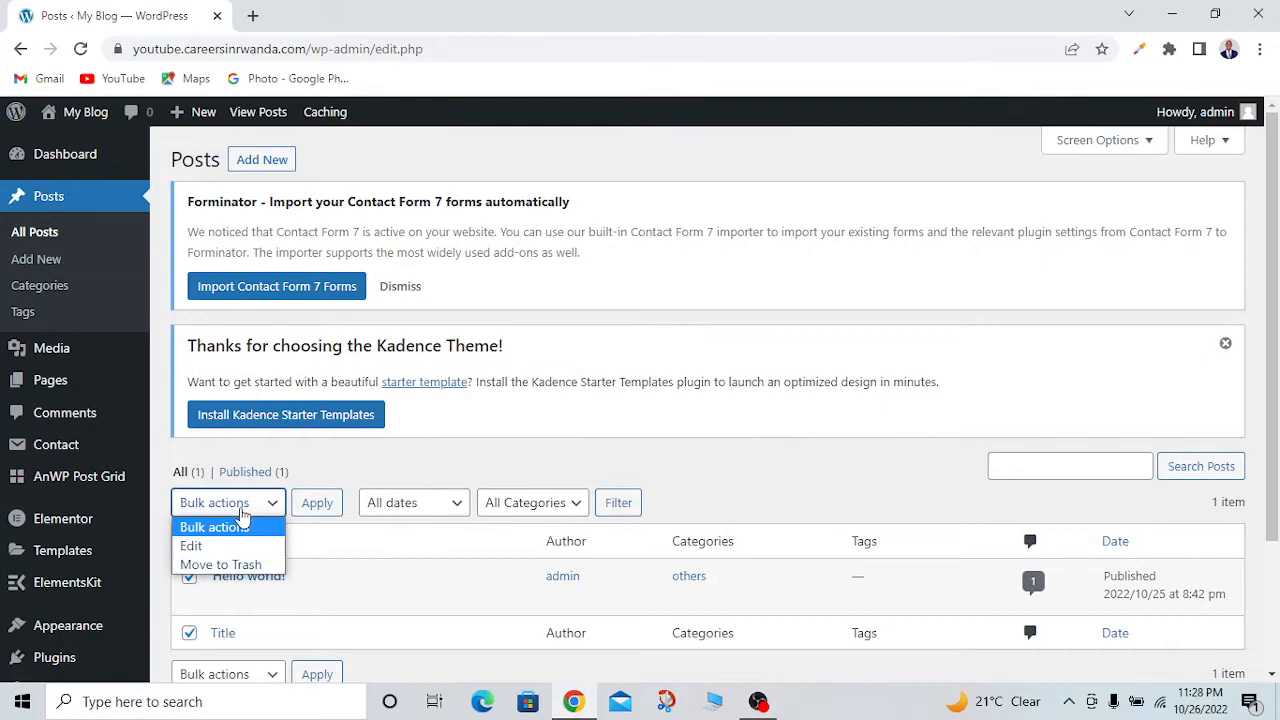
click(245, 567)
click(331, 507)
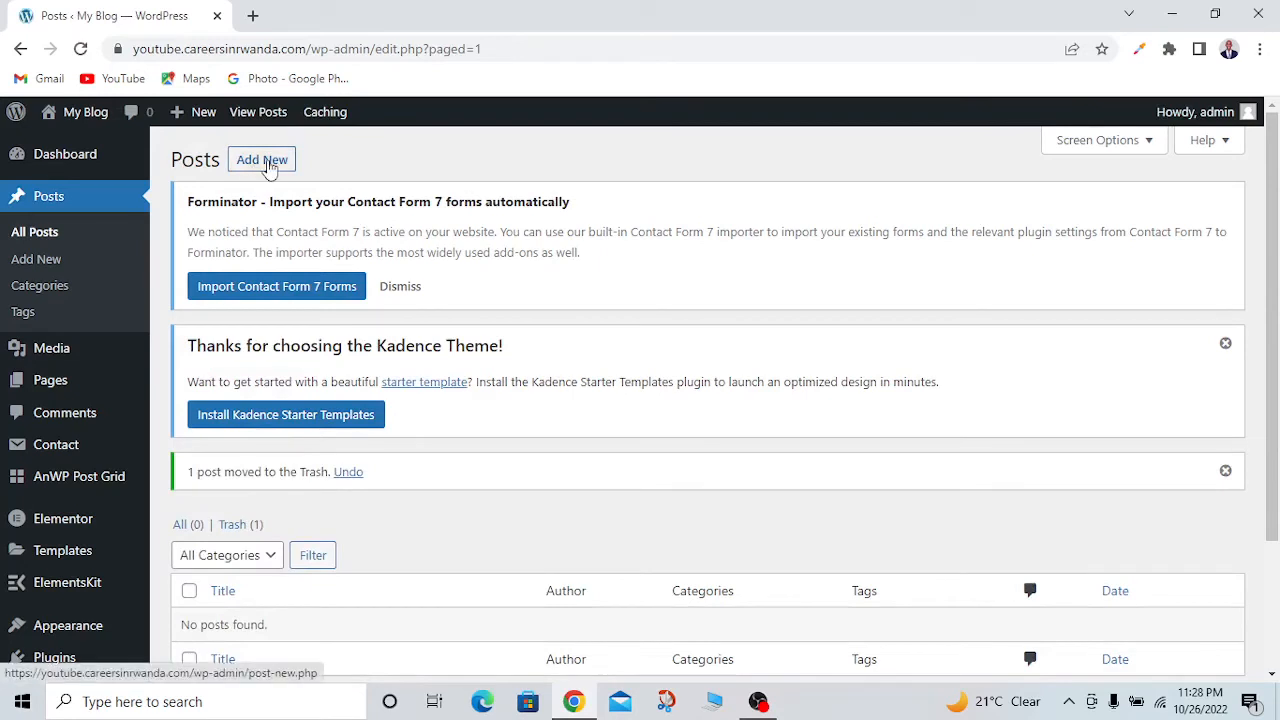
Step: Add a new post titled 'Chelsea have sacked Thomas Tuchel' and leave the body paragraph empty
click(262, 160)
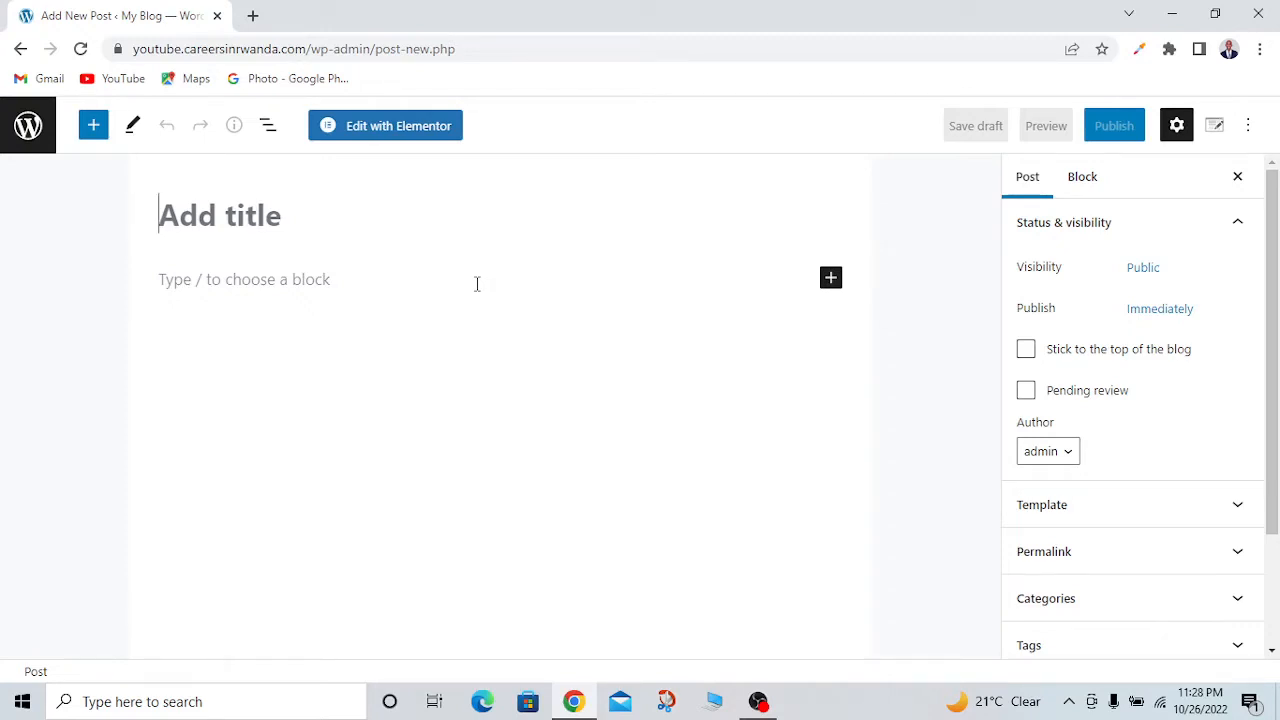
text(Ch)
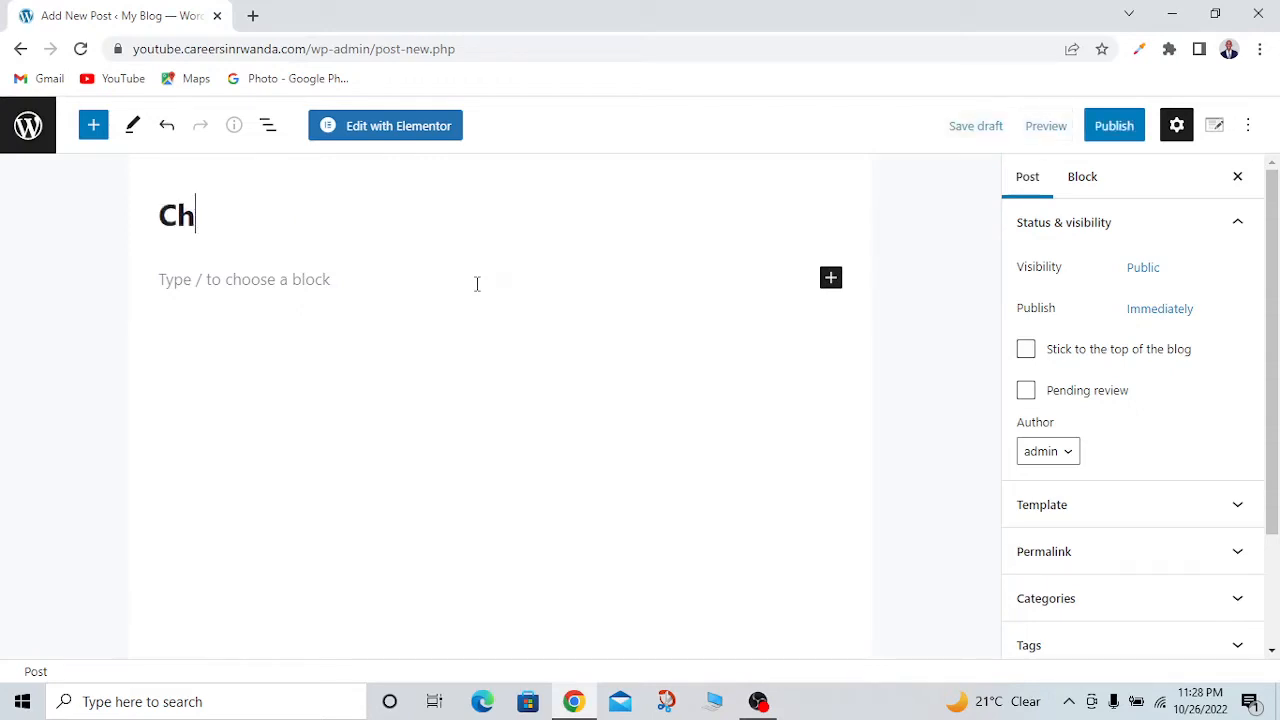
text(elsea )
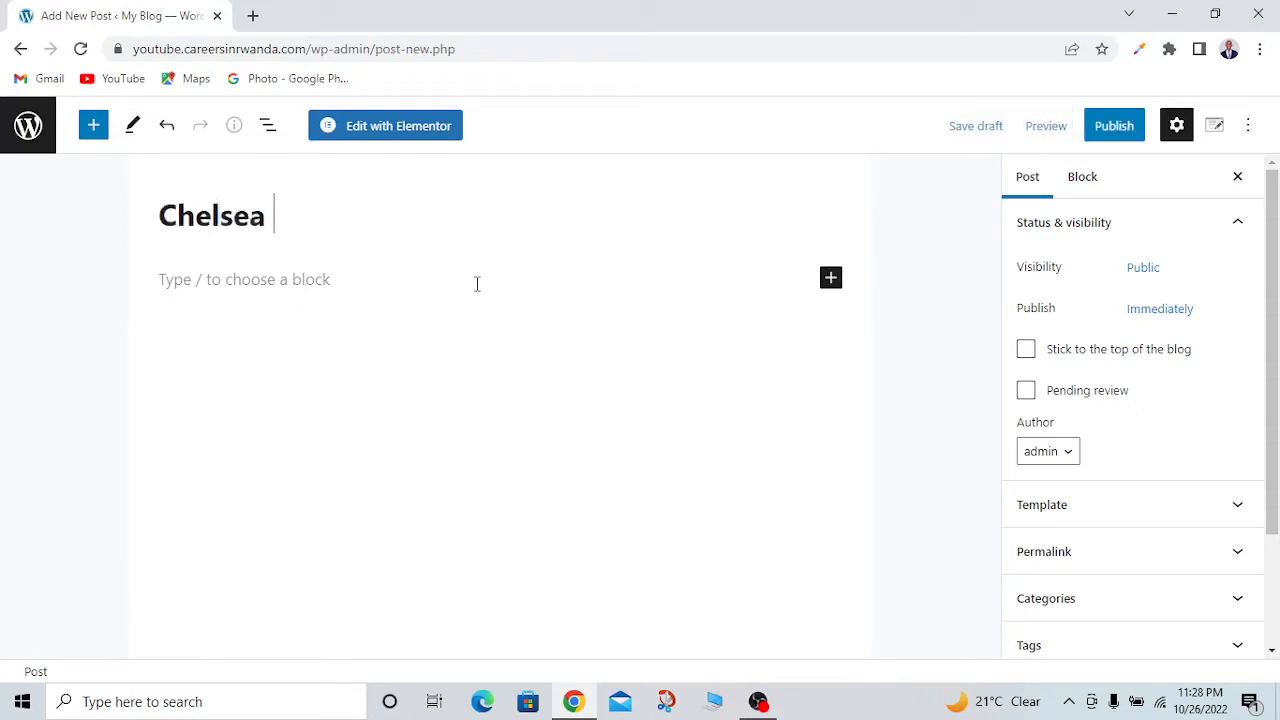
text(have )
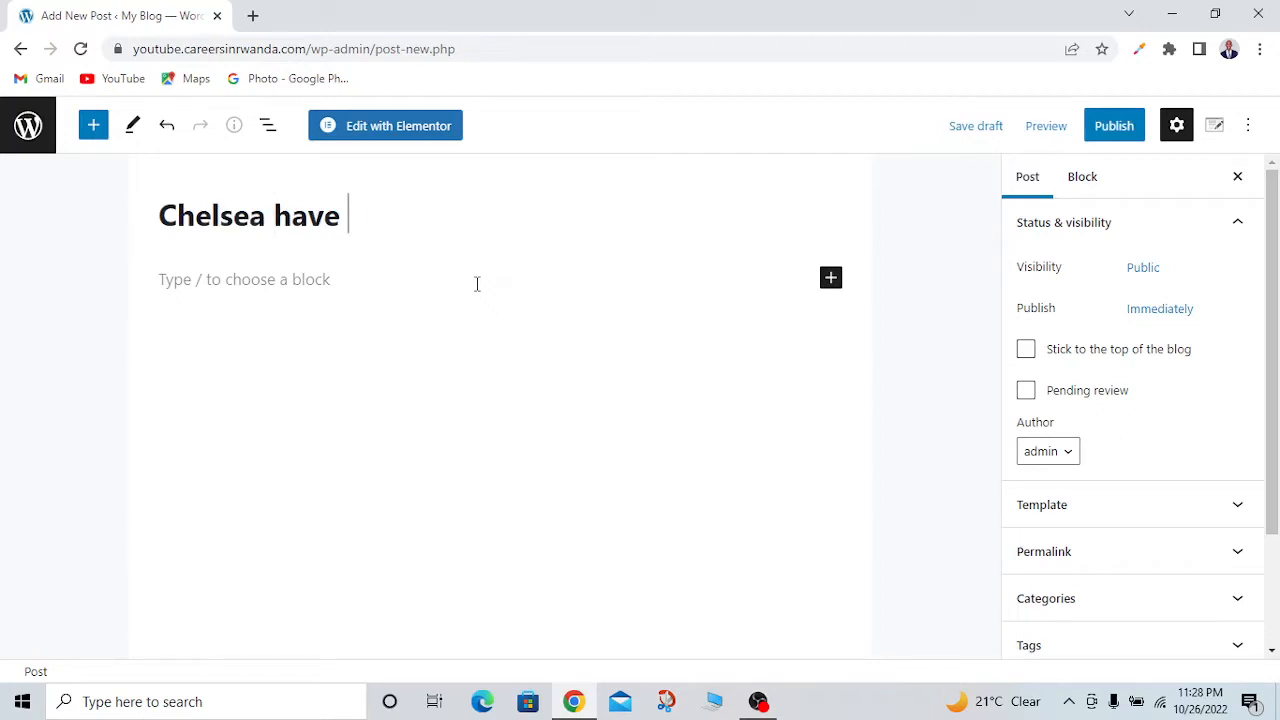
text(sacked )
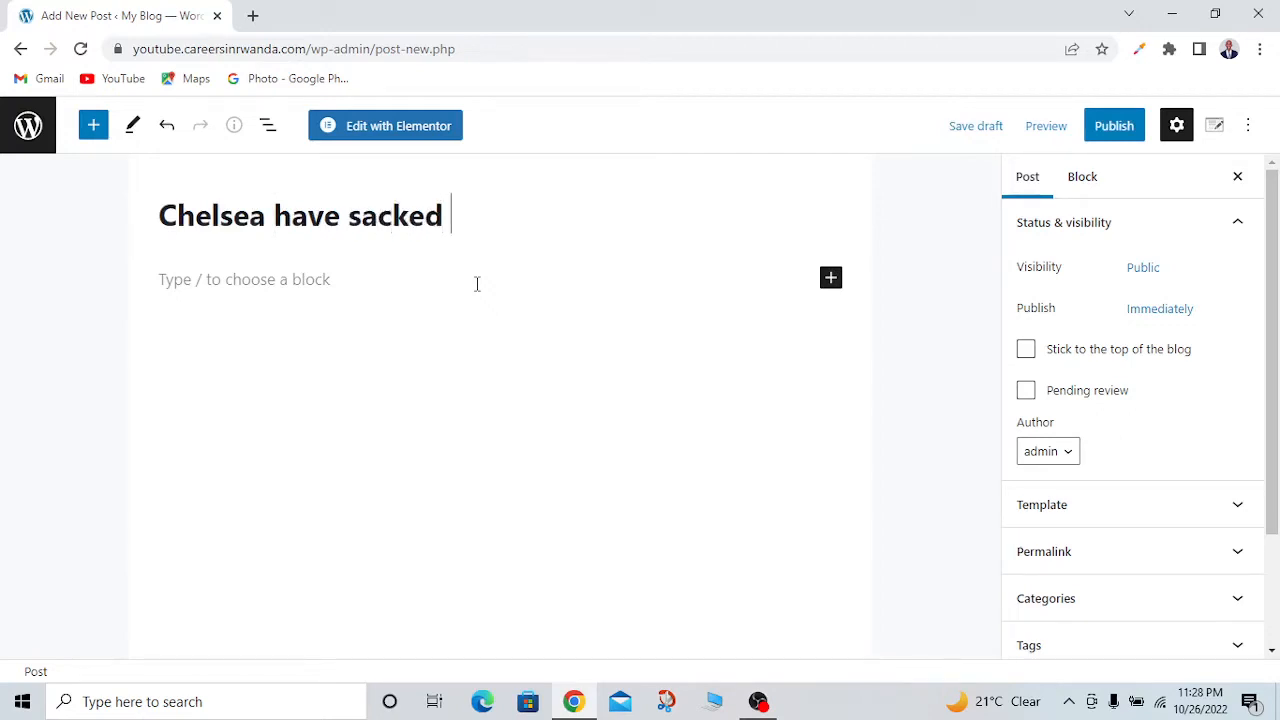
text(Thomas)
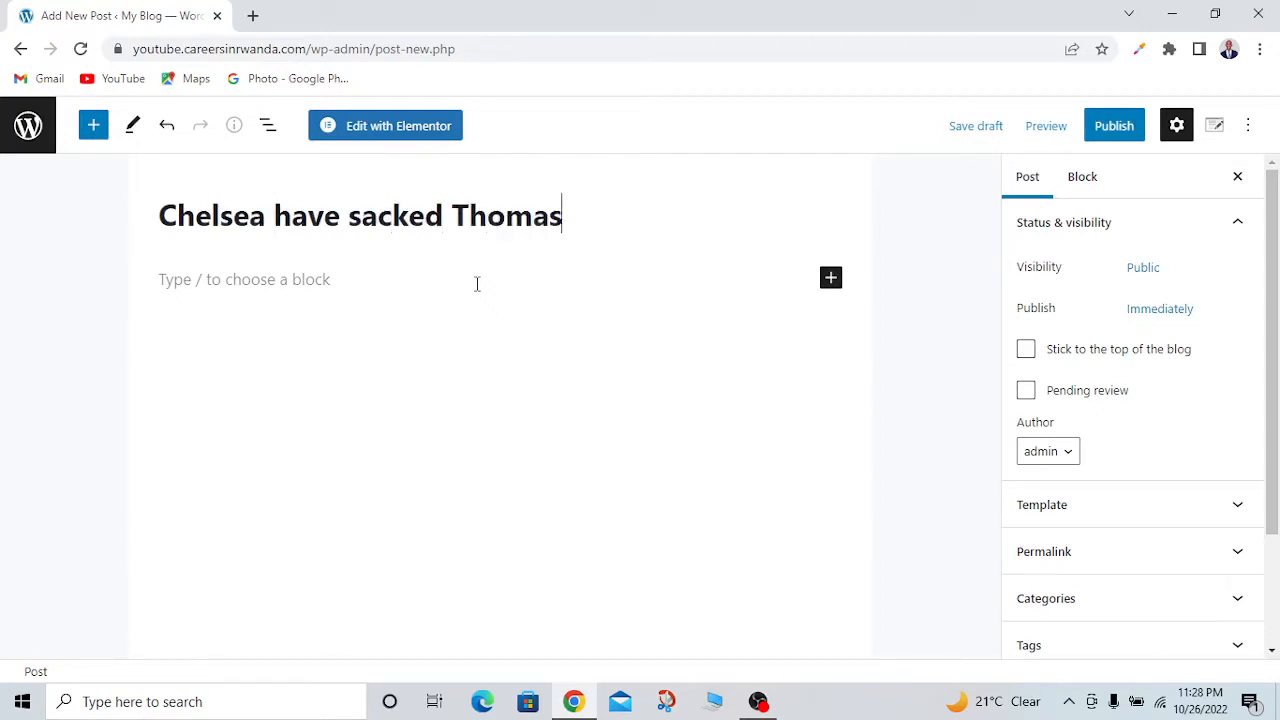
text( Tuchel)
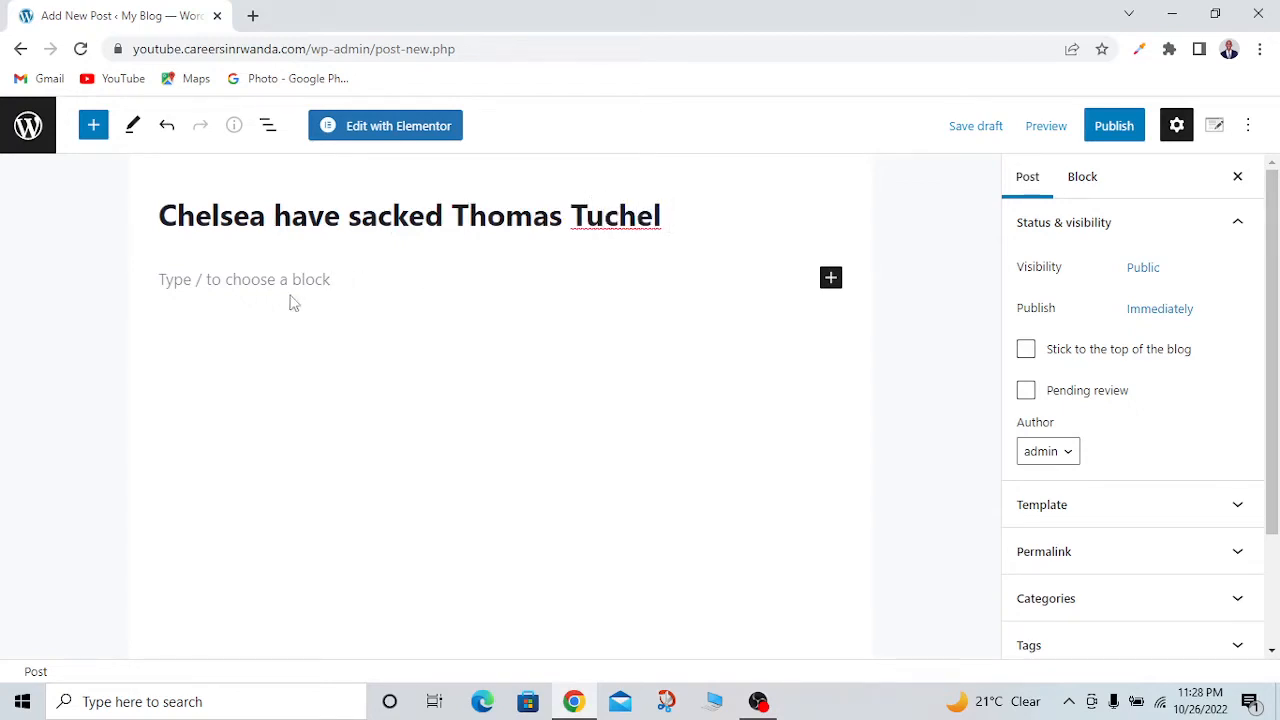
click(340, 280)
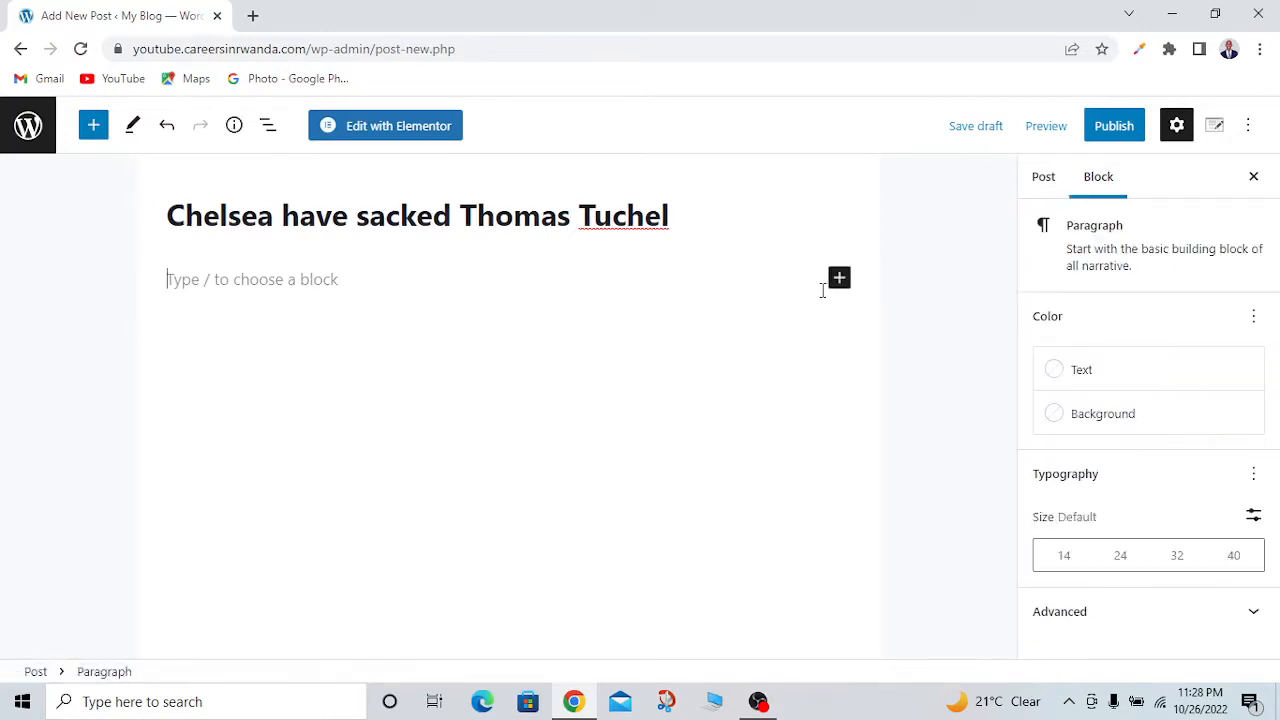
click(839, 280)
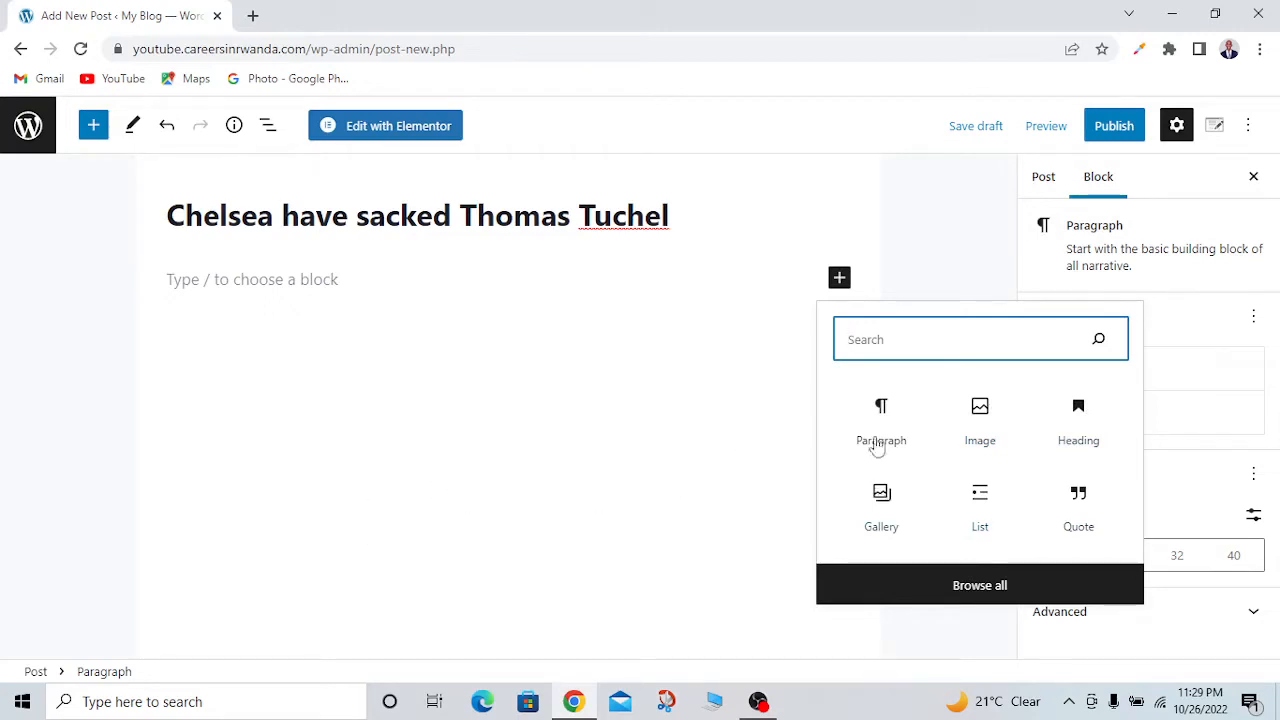
click(868, 423)
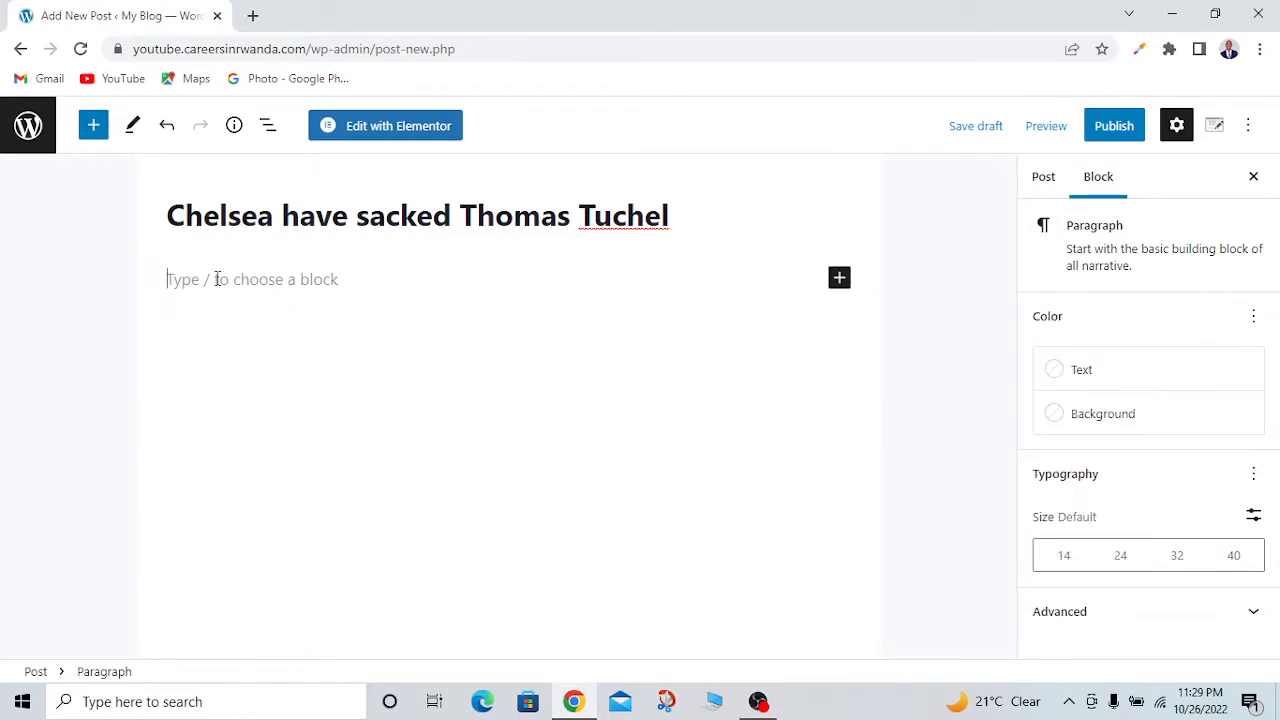
Step: In a new tab, search Google for dummy text and open the lipsum.com Lorem Ipsum page
click(252, 15)
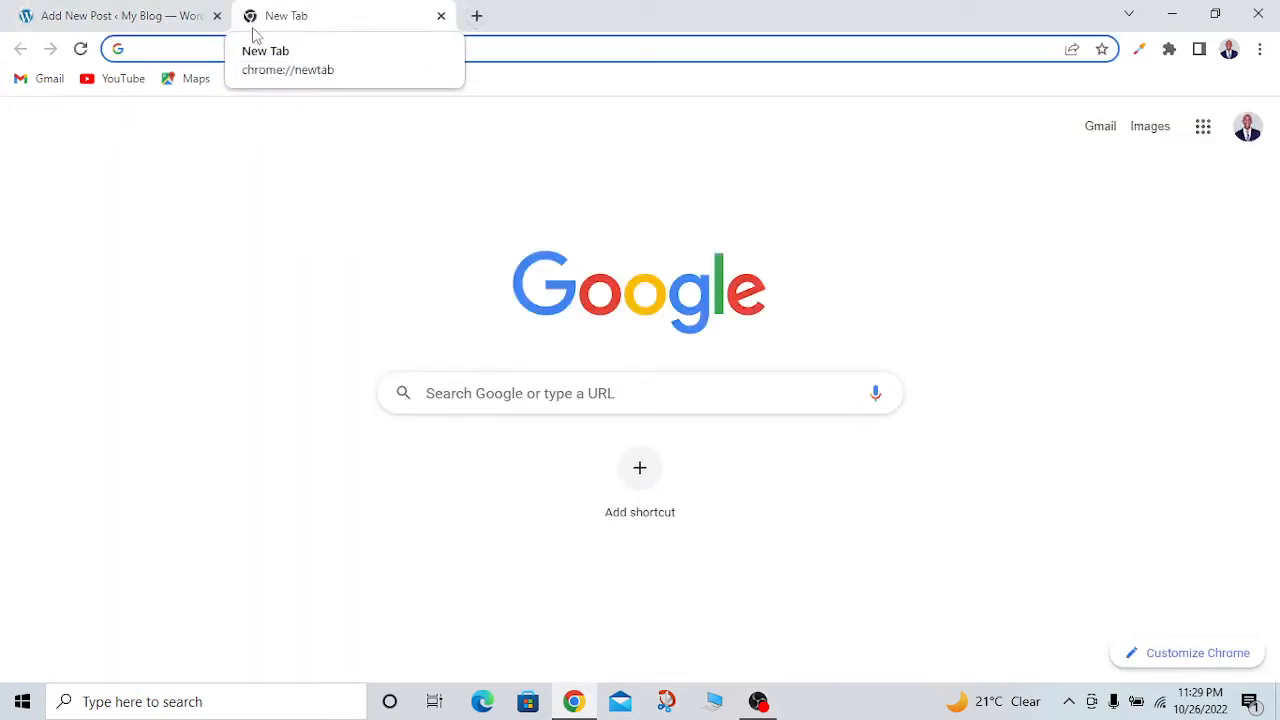
text(dum)
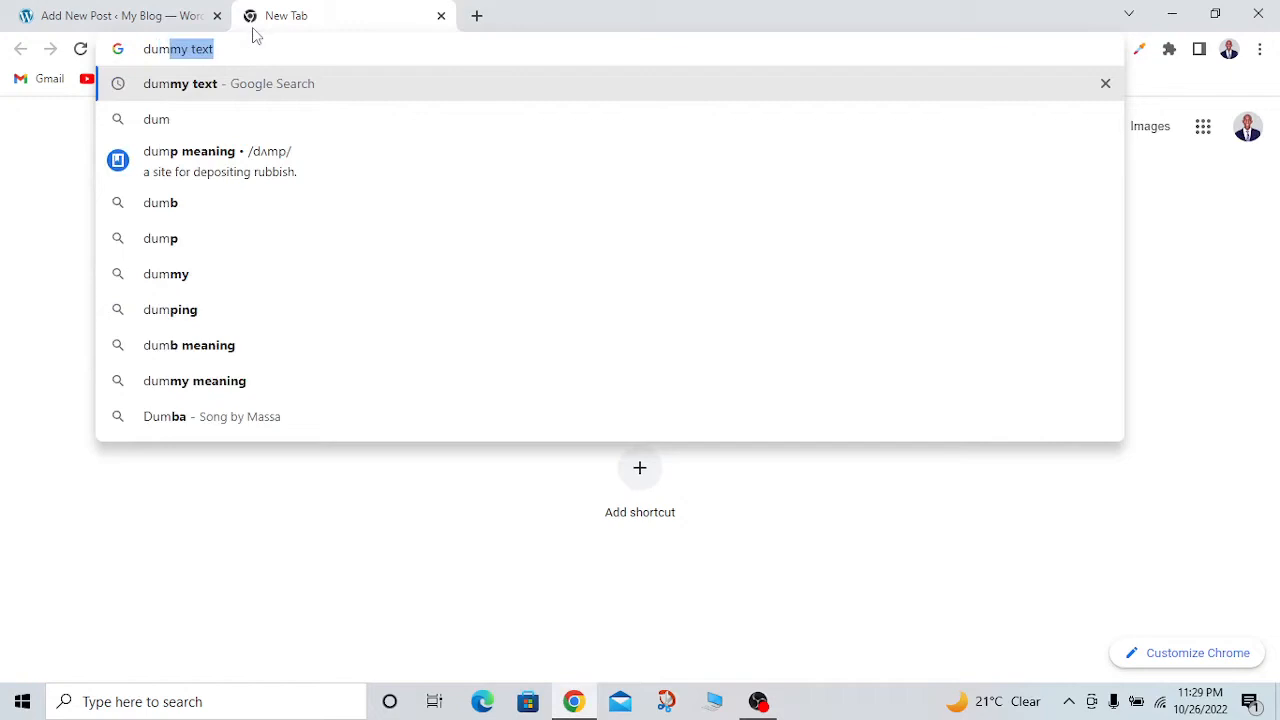
key(Return)
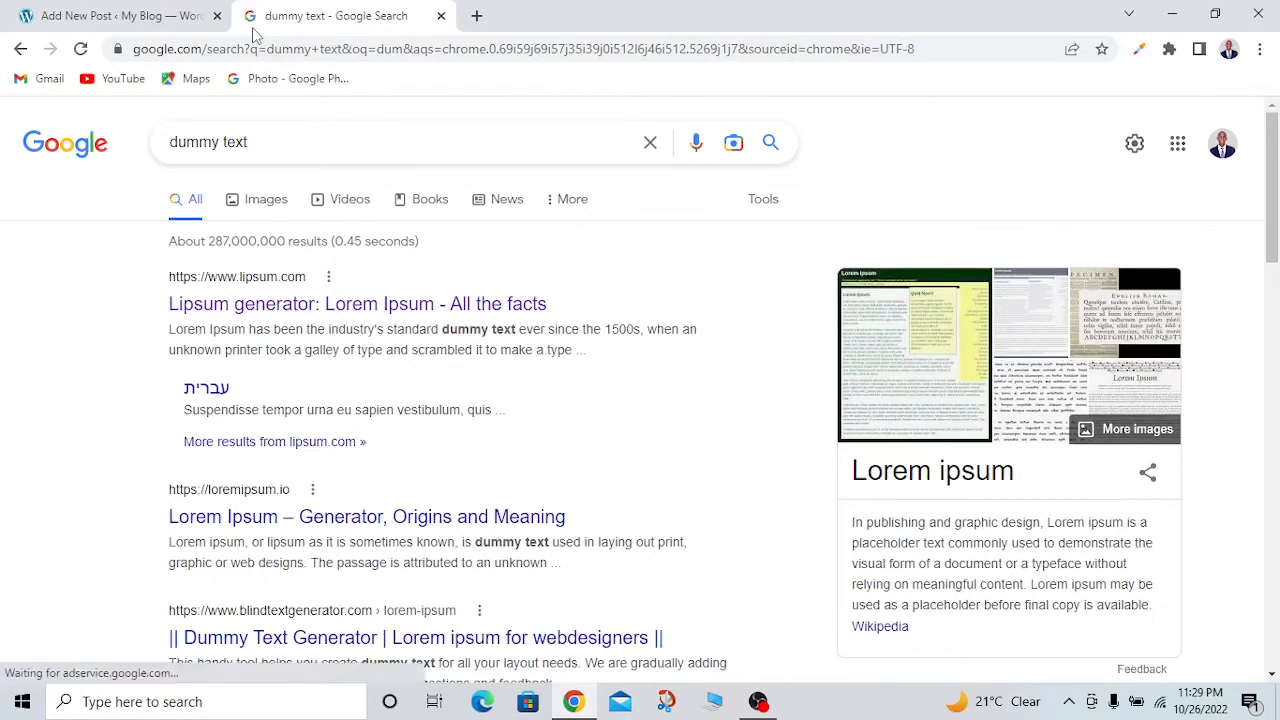
click(306, 304)
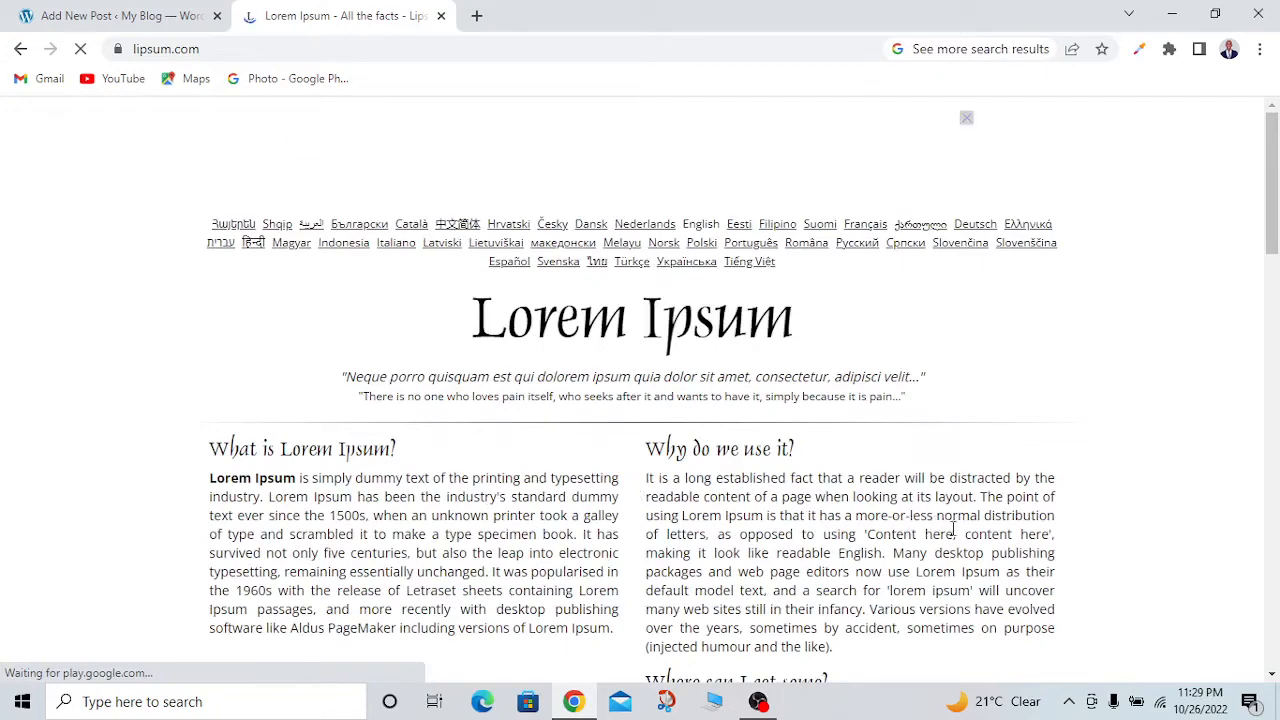
Step: Copy the opening sentences of the 'Why do we use it?' paragraph
drag(953, 530, 646, 472)
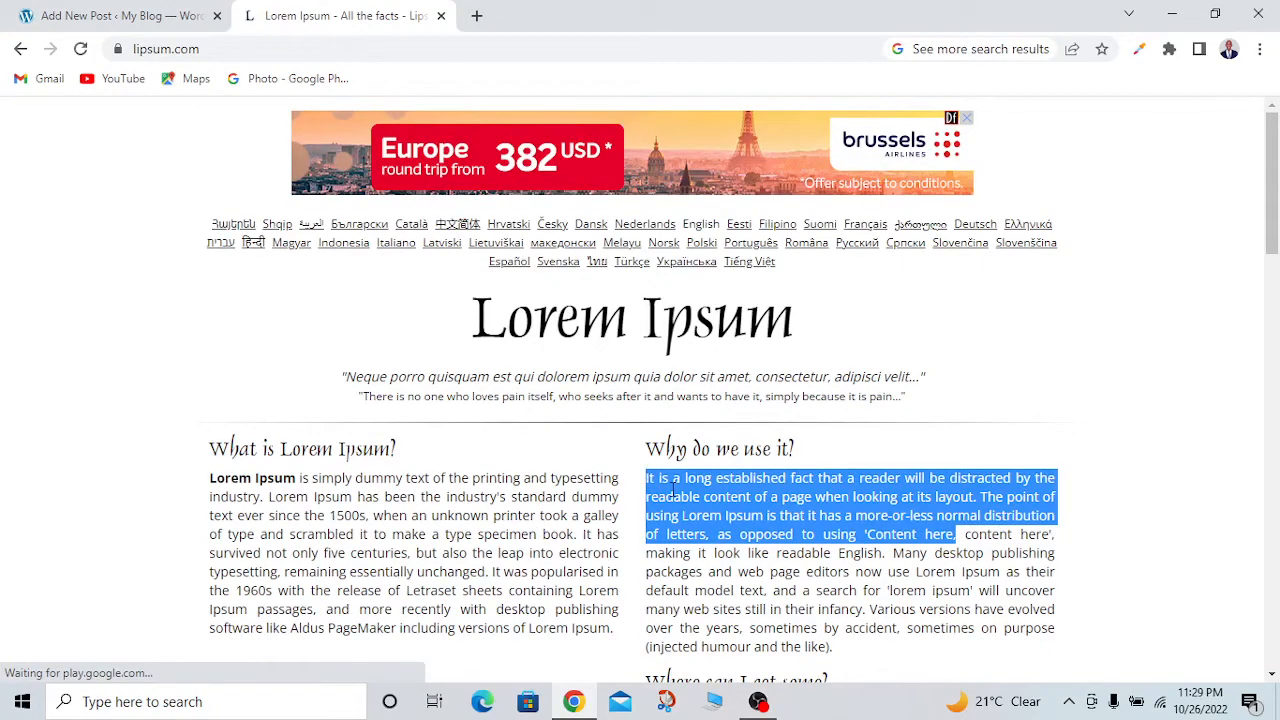
right_click(673, 488)
click(704, 503)
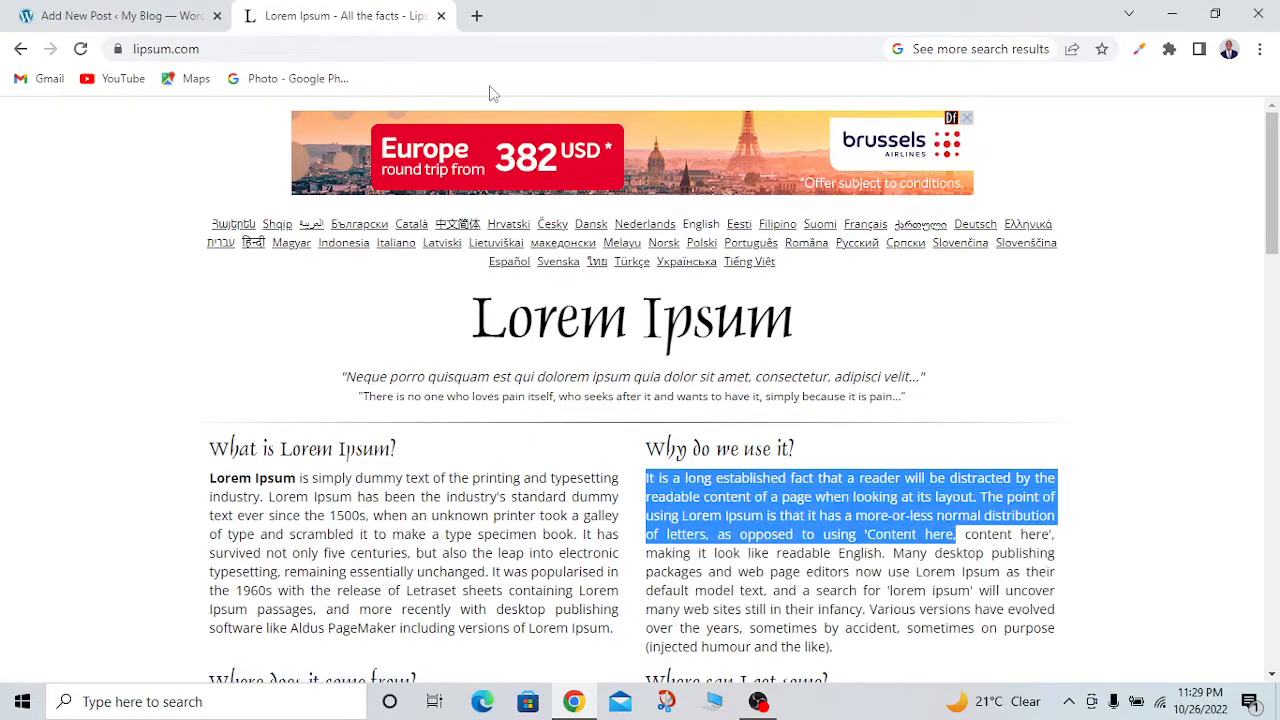
Step: Back in the post, paste the Lorem Ipsum text into two consecutive paragraphs
click(441, 16)
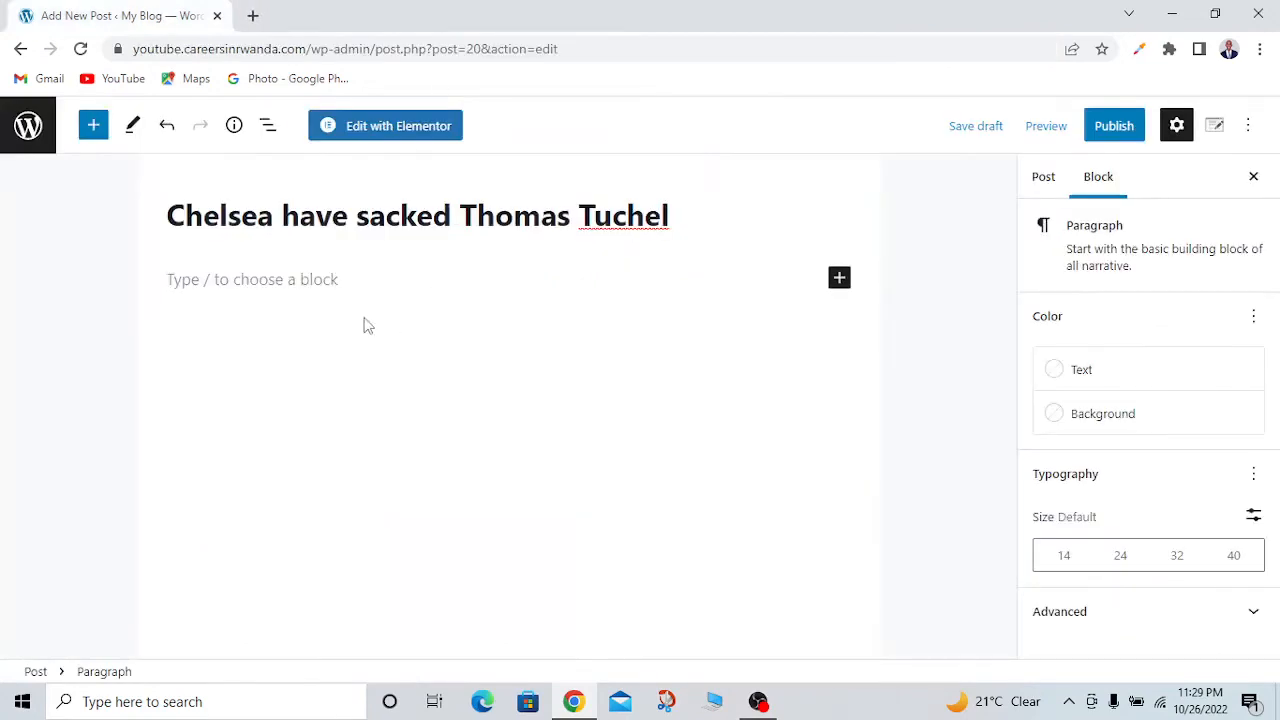
key(ctrl+v)
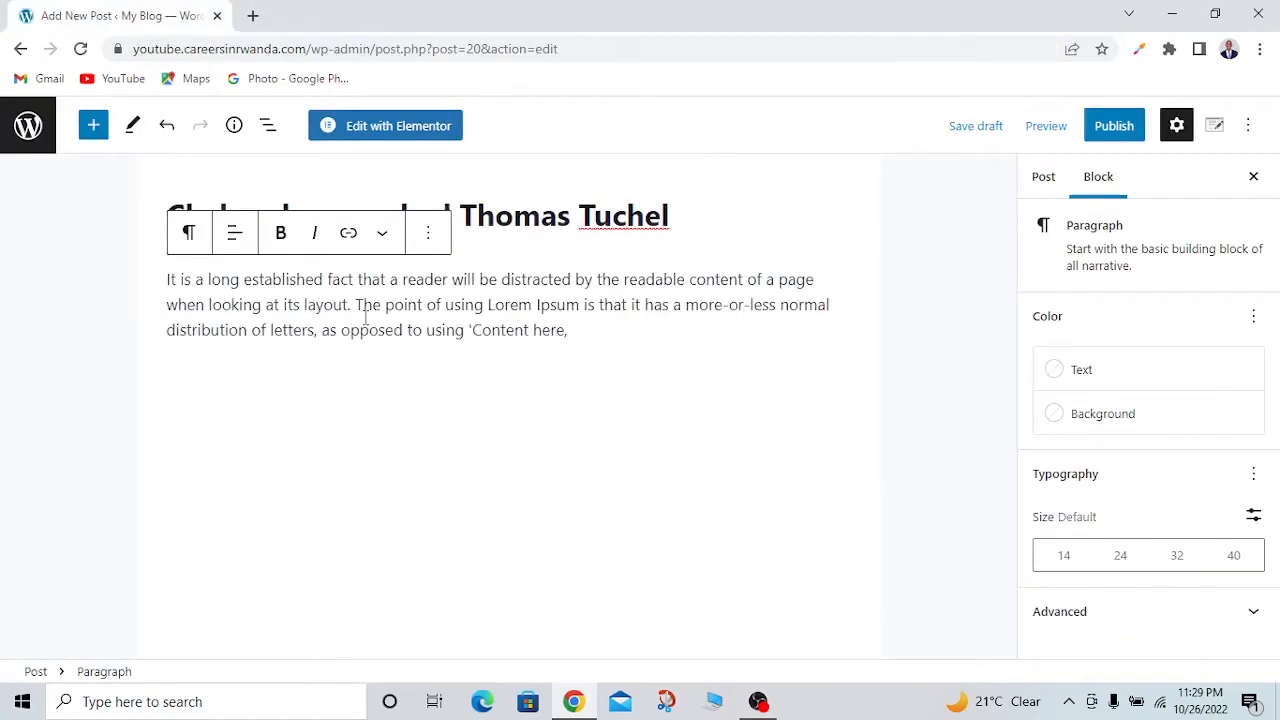
key(Return)
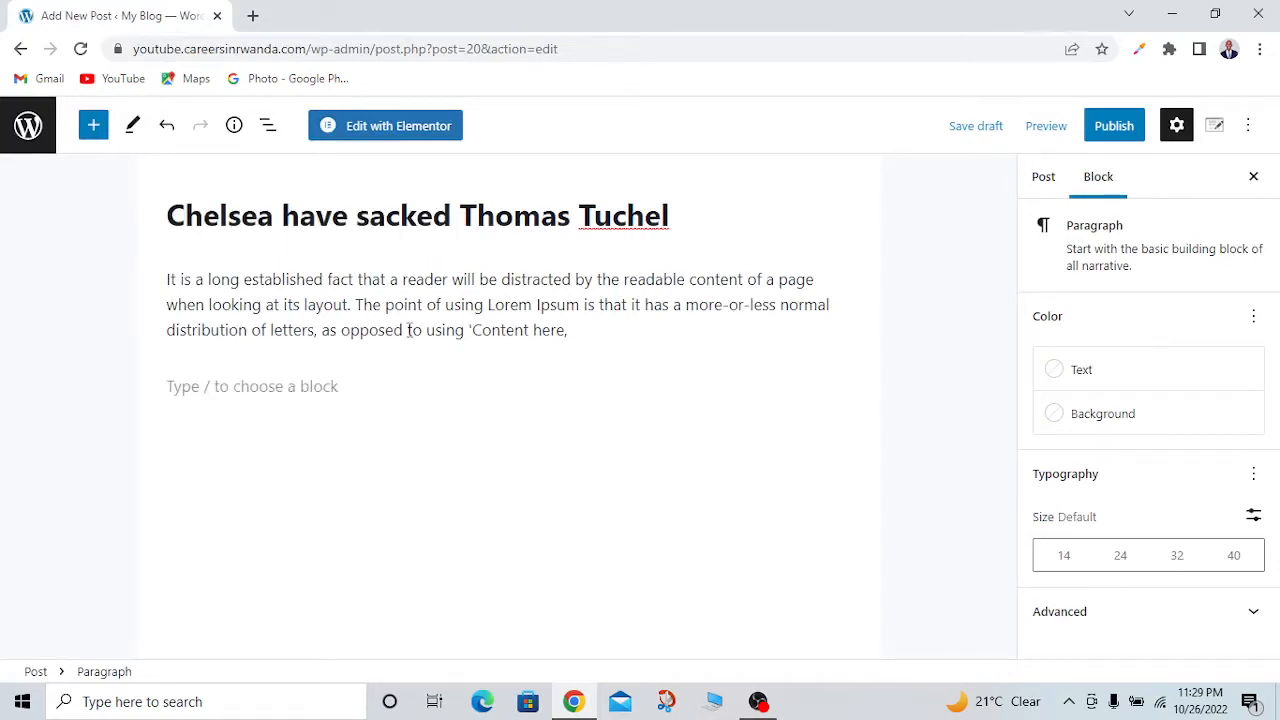
key(ctrl+v)
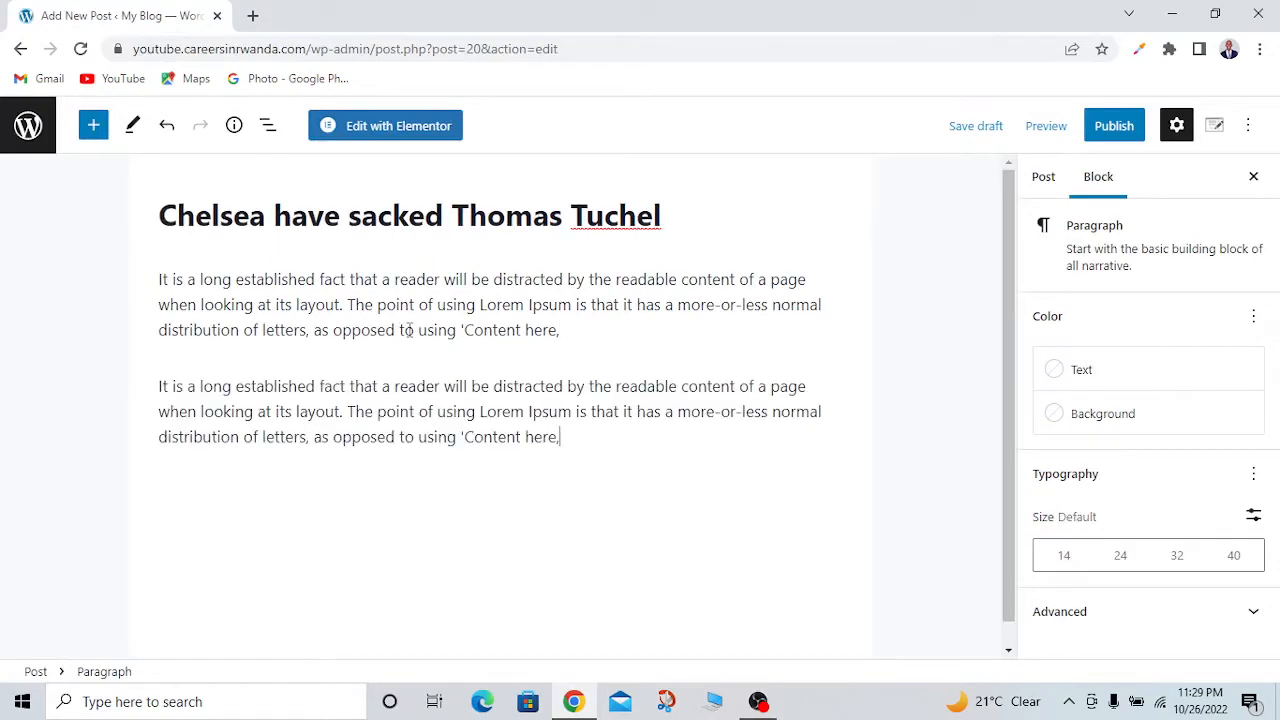
Step: Add an empty Image block below the two paragraphs
click(609, 588)
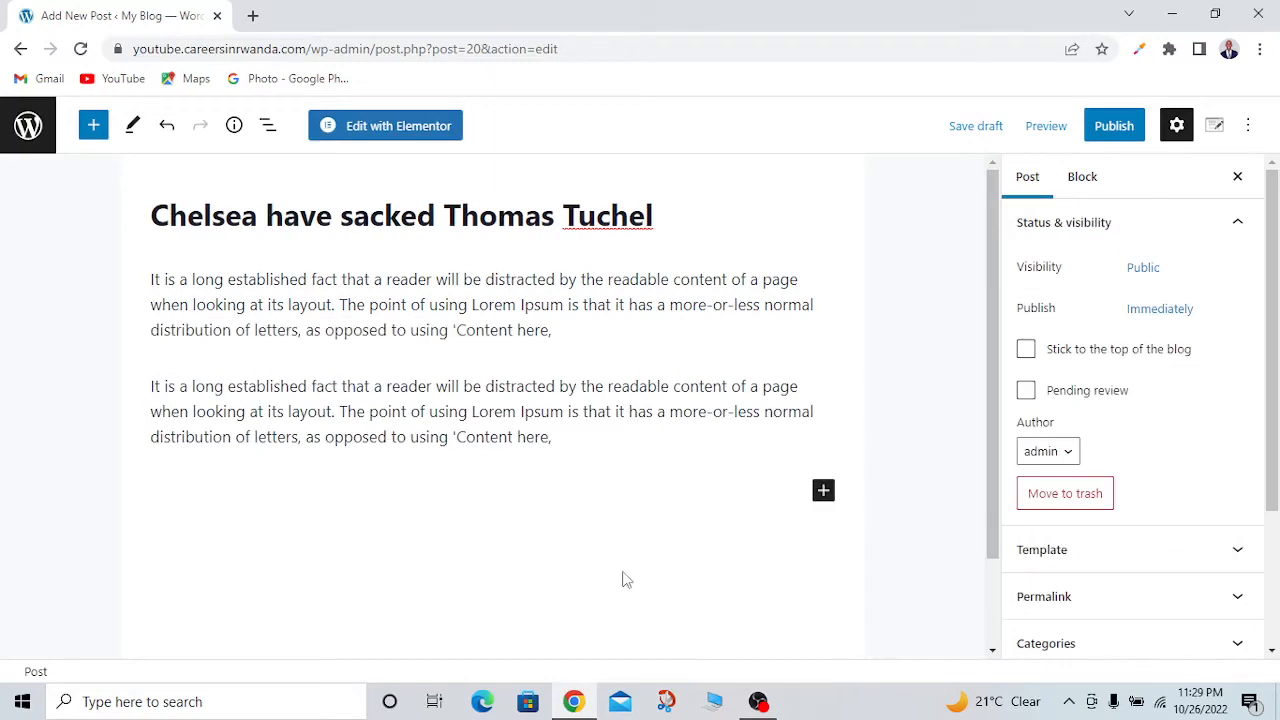
click(823, 491)
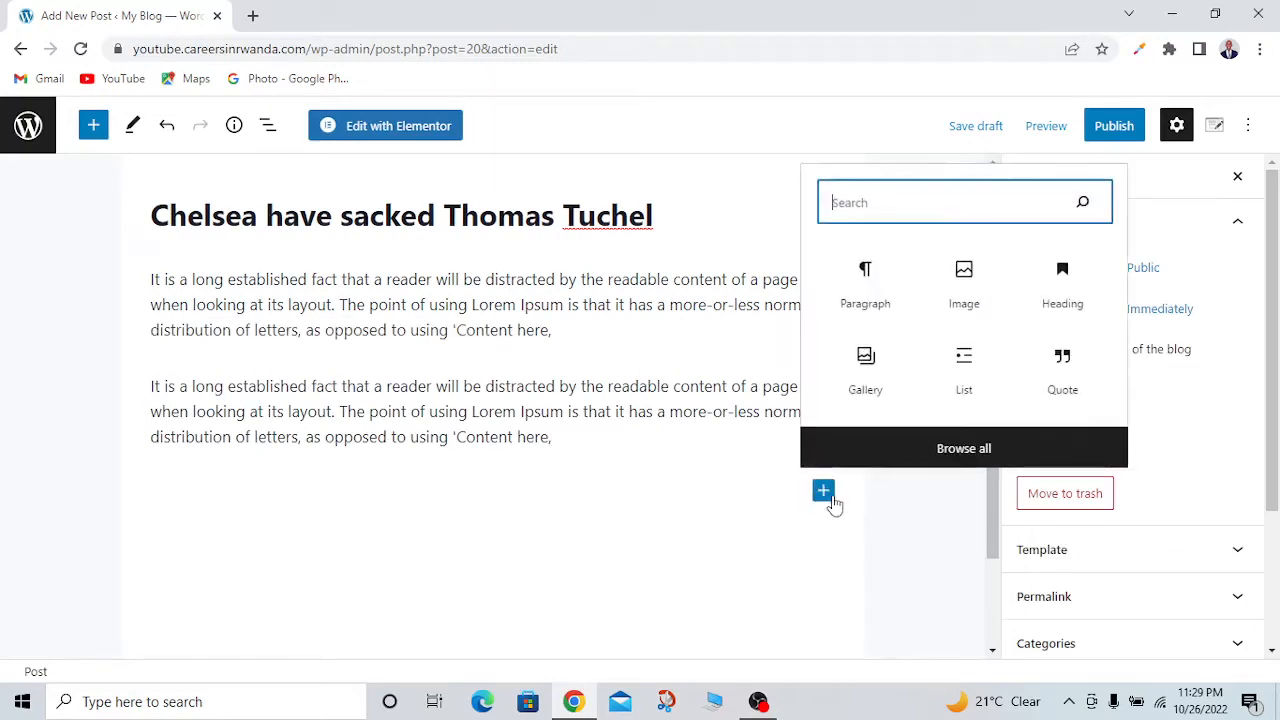
click(964, 283)
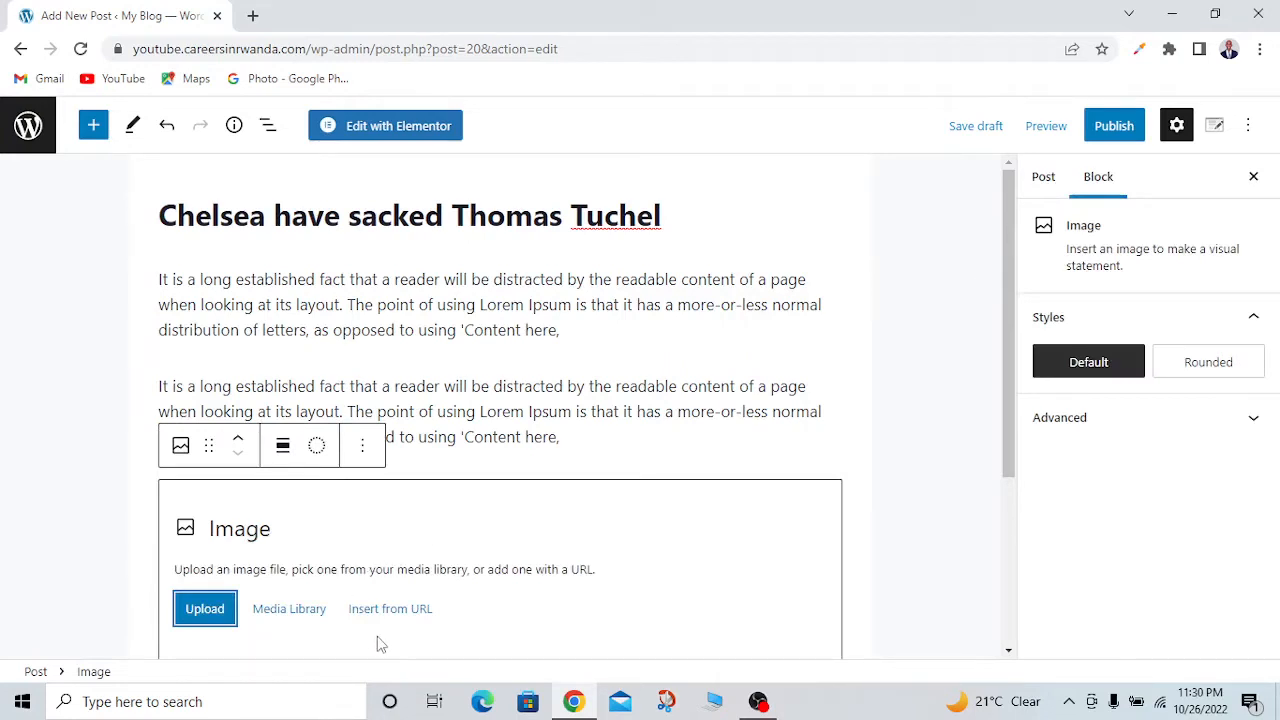
click(210, 610)
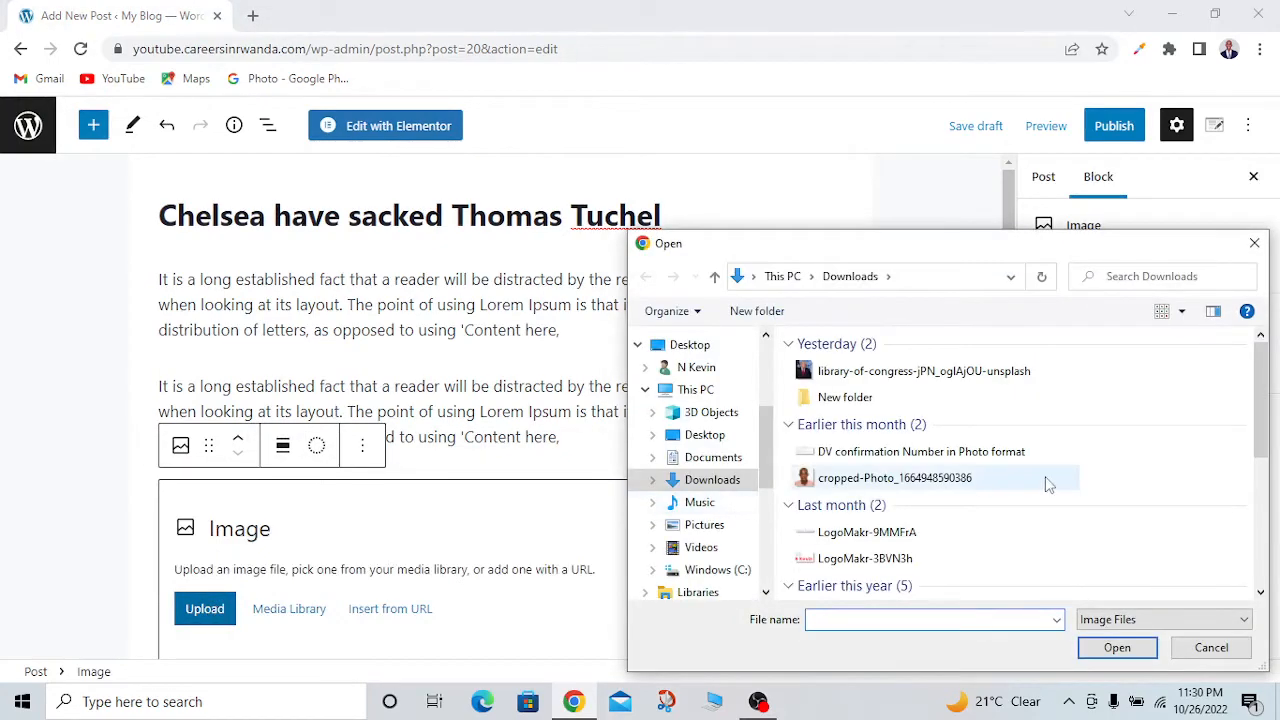
drag(1264, 382, 1272, 452)
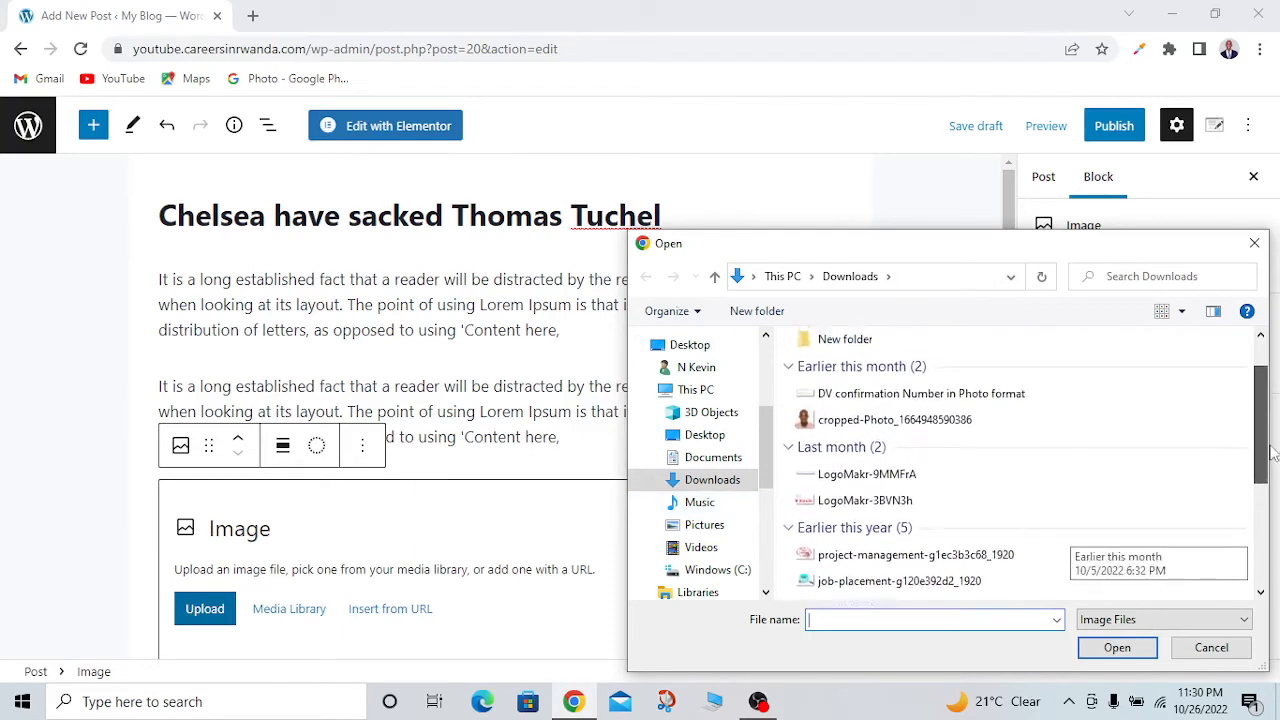
click(858, 433)
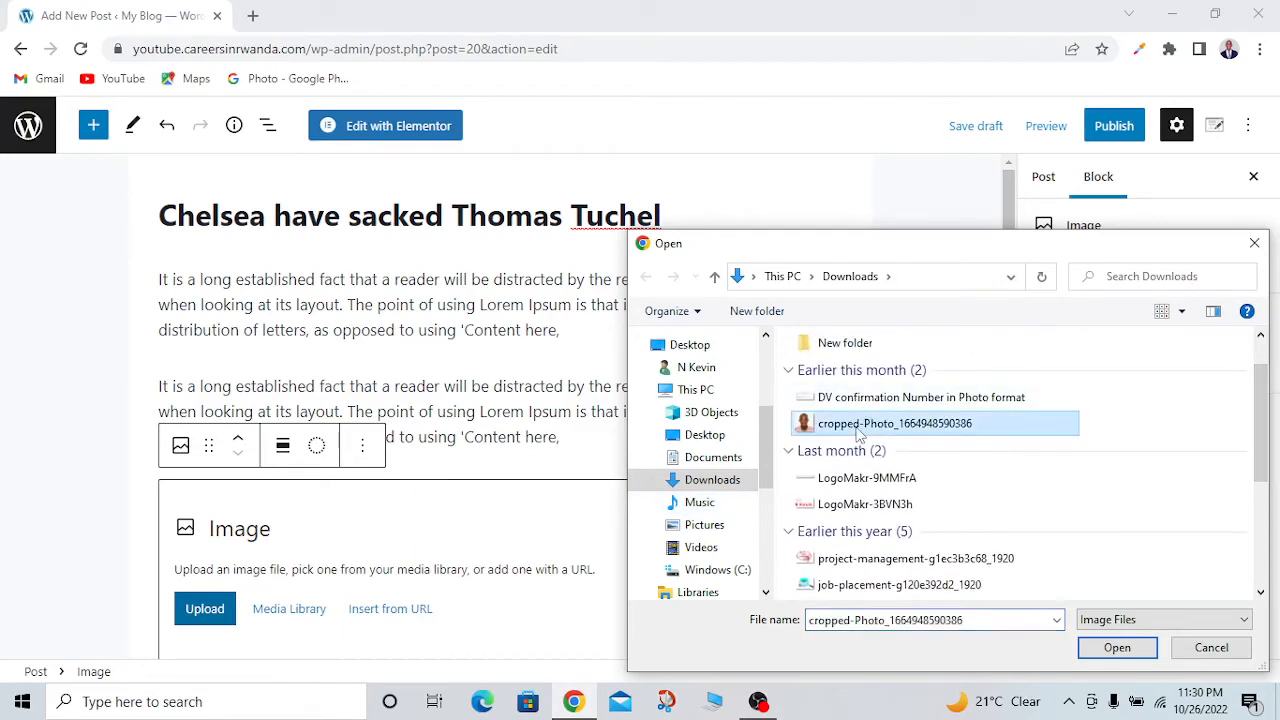
click(1113, 648)
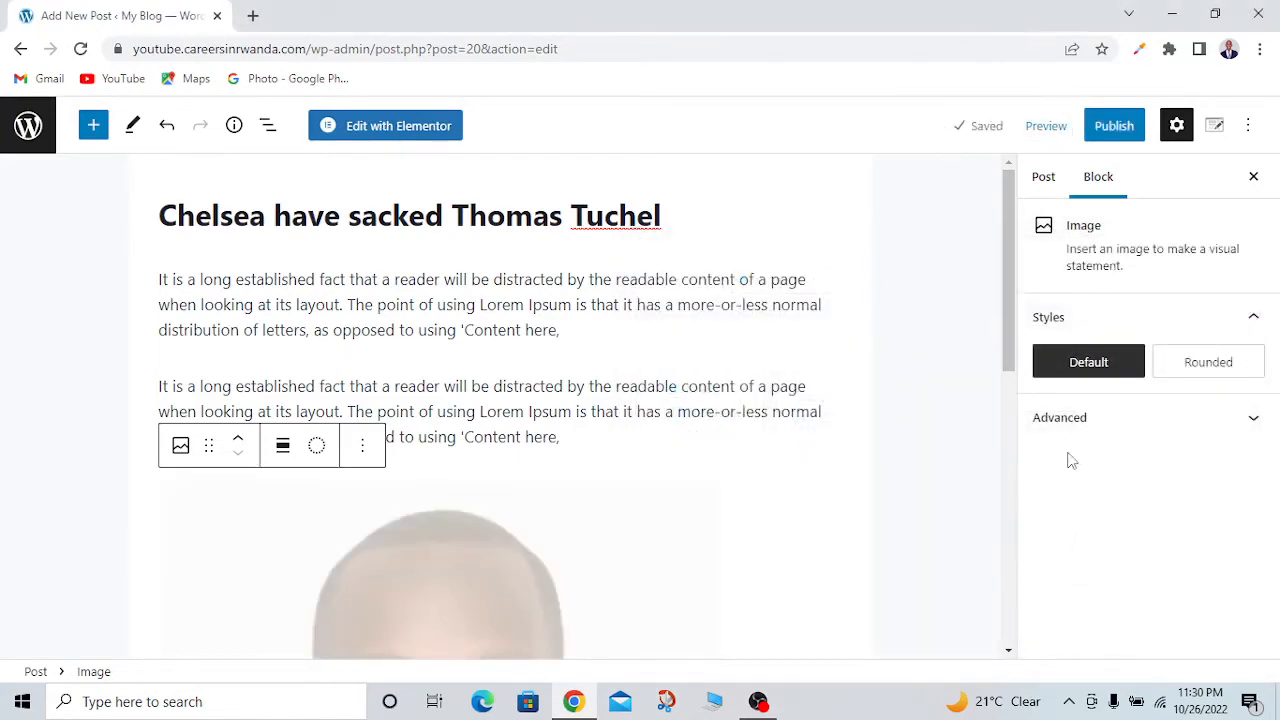
drag(1008, 345, 1051, 655)
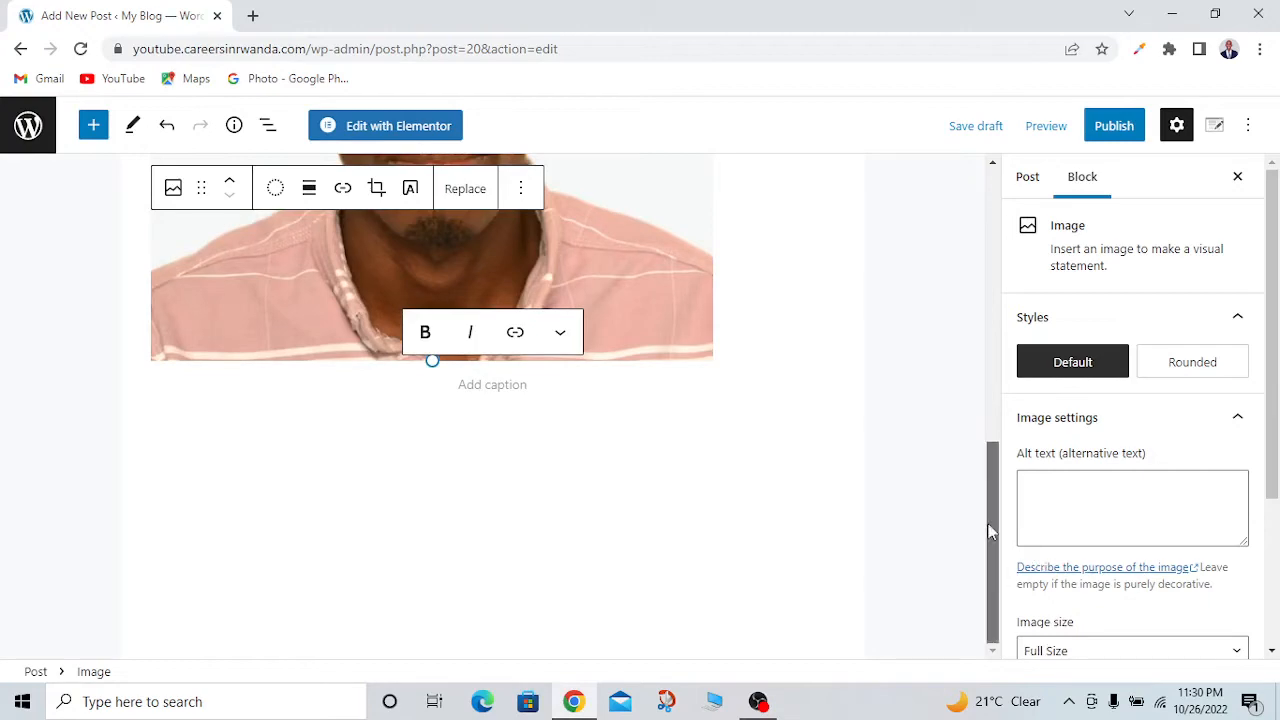
drag(991, 531, 982, 717)
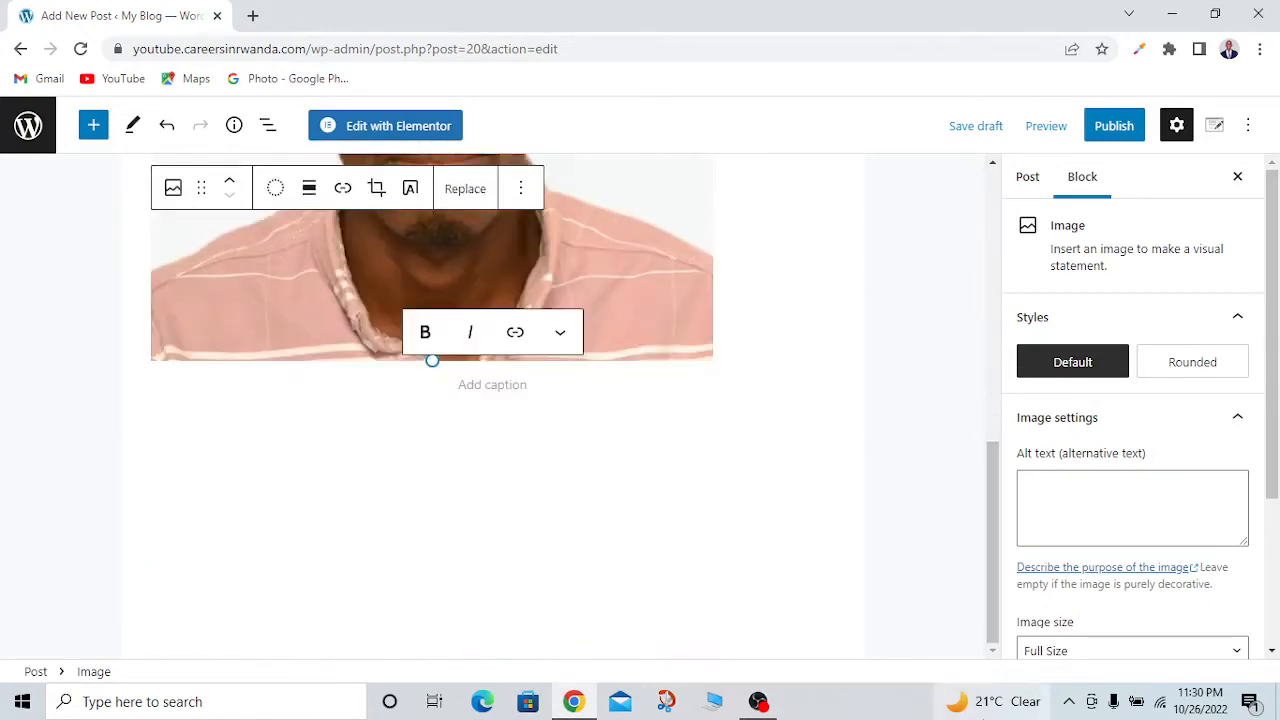
Step: Insert a Paragraph block below the photo and paste the Lorem Ipsum text into it
mouse_move(982, 717)
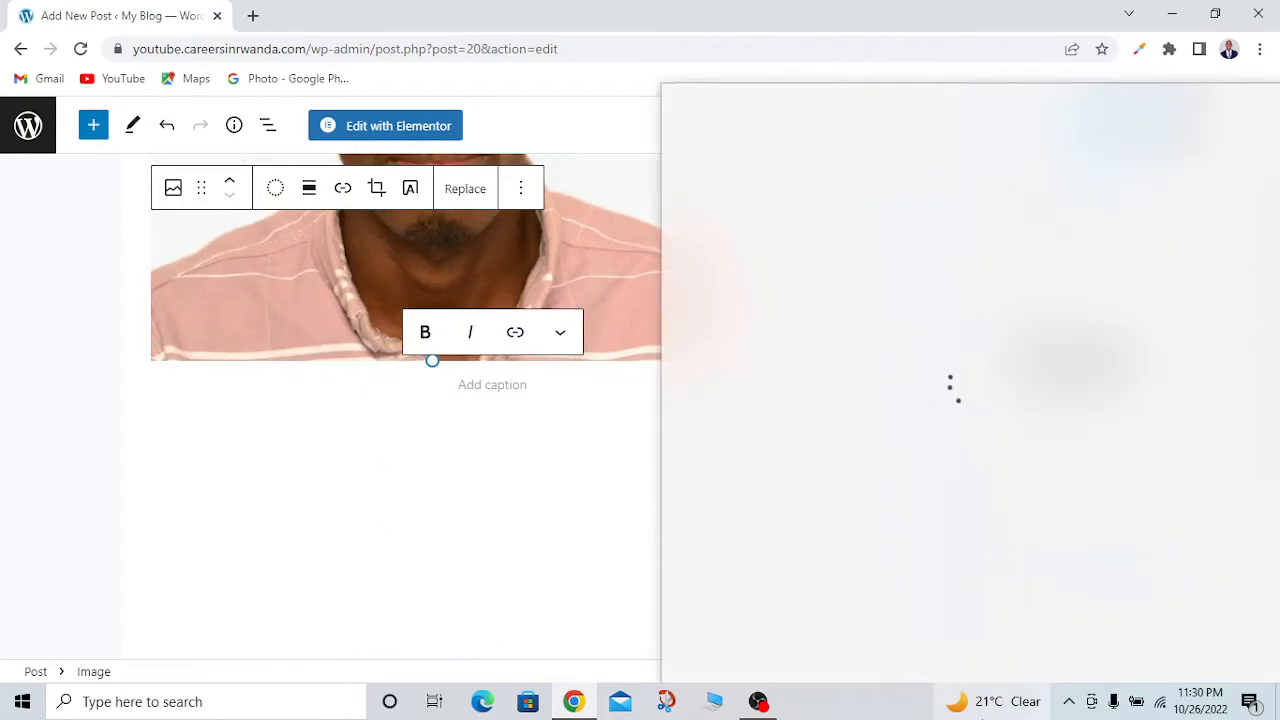
click(580, 578)
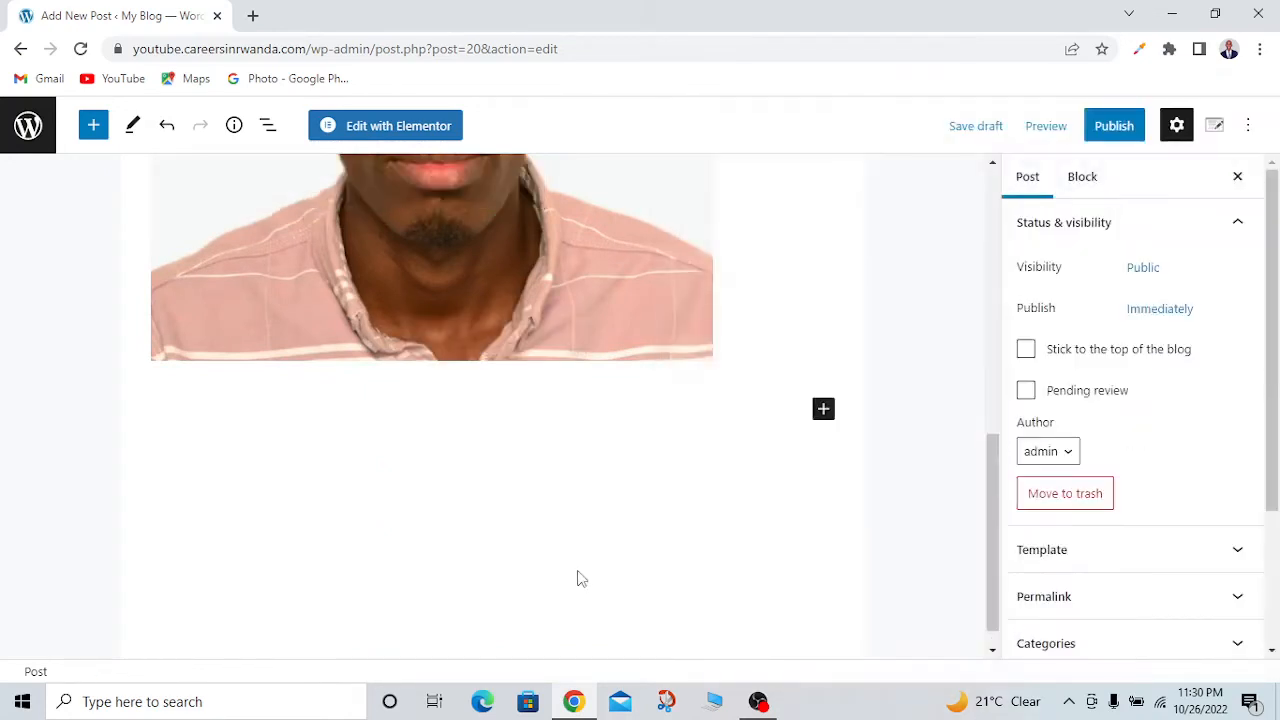
click(820, 416)
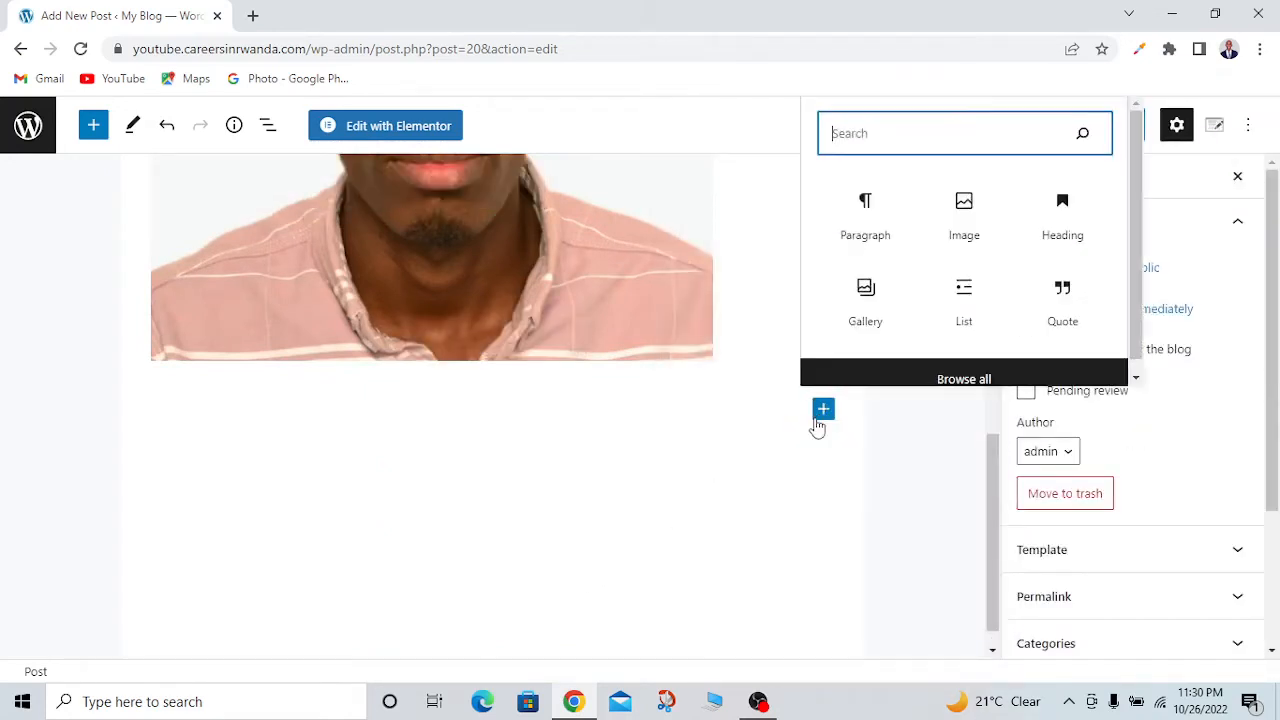
click(860, 214)
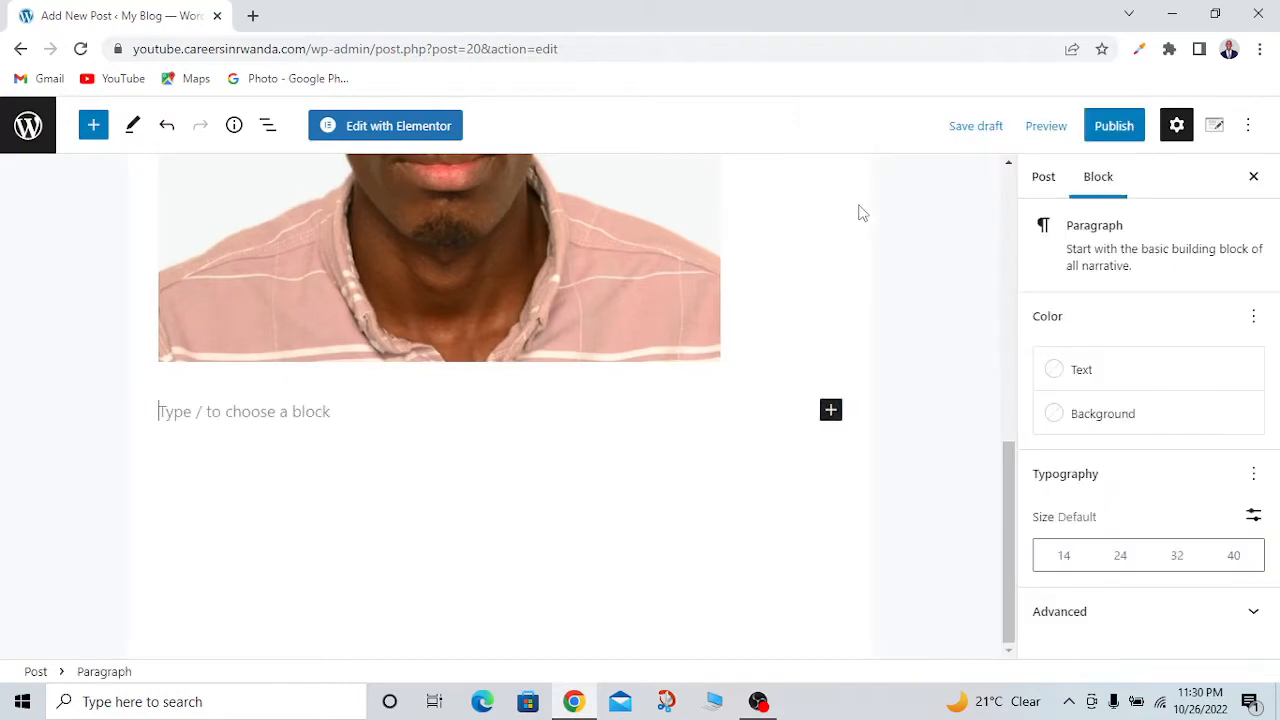
text(It is a long established fact that a reader will be distracted by the readable content of a page when looking at its layout. The point of using Lorem Ipsum is that it has a more-or-less normal distribution of letters, as opposed to using 'Content here,)
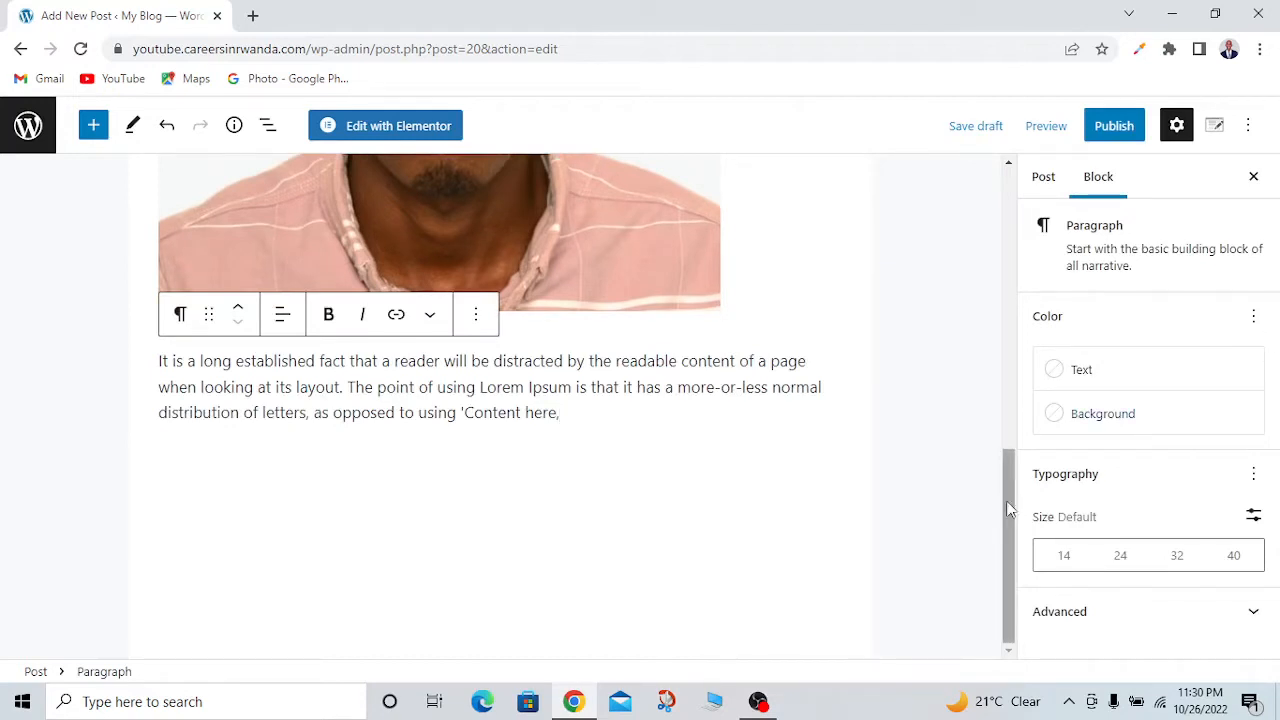
drag(1006, 508, 1006, 258)
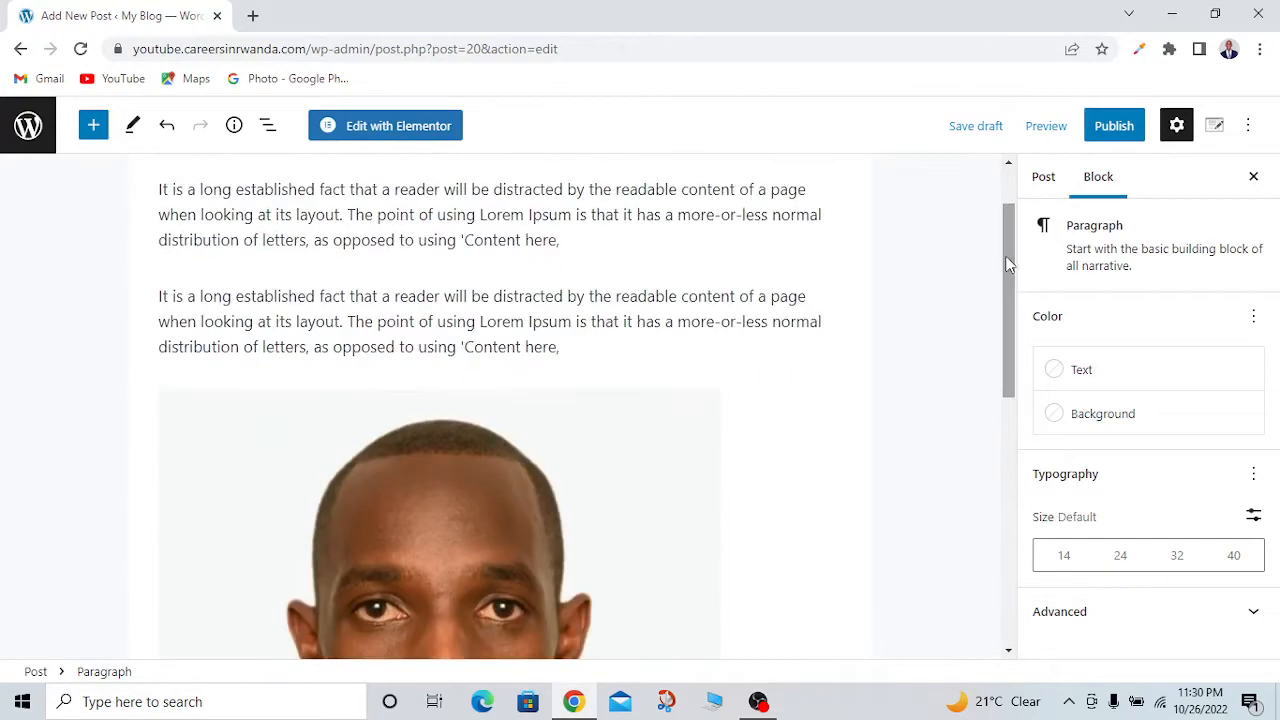
Step: In the Post settings, expand Featured image and start setting a featured image
click(1043, 177)
drag(1277, 347, 1277, 477)
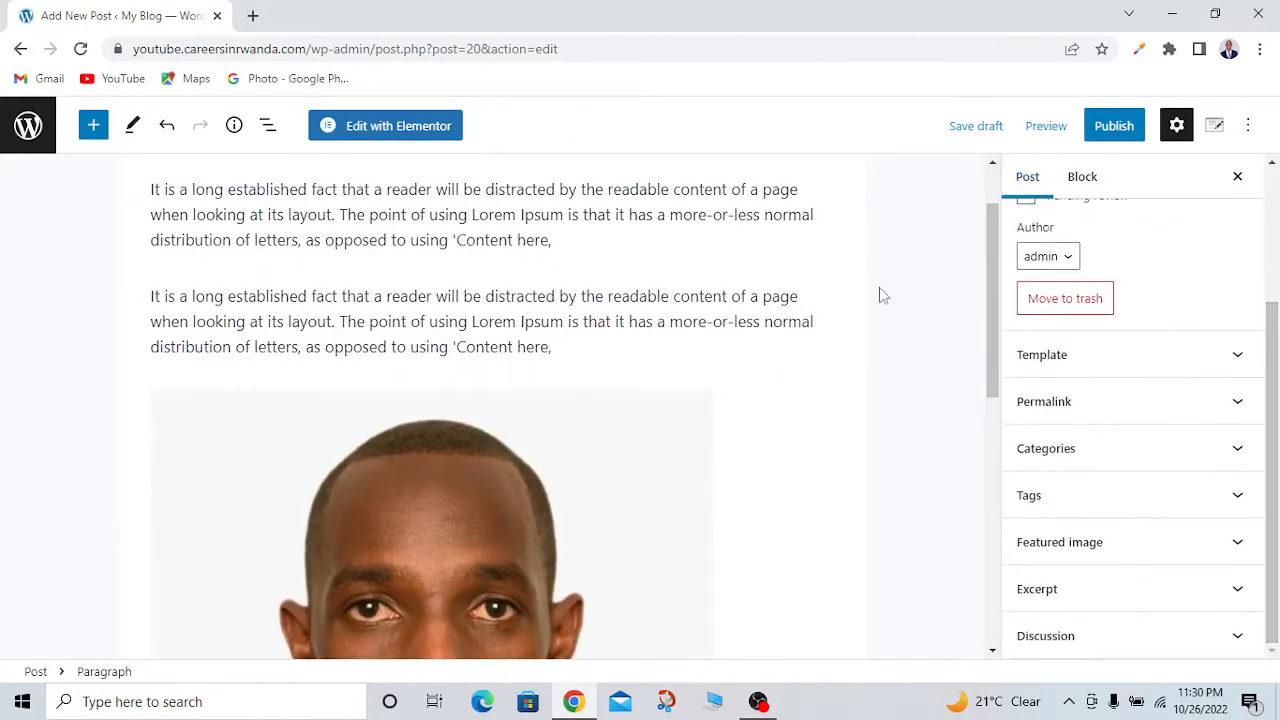
drag(997, 355, 1022, 605)
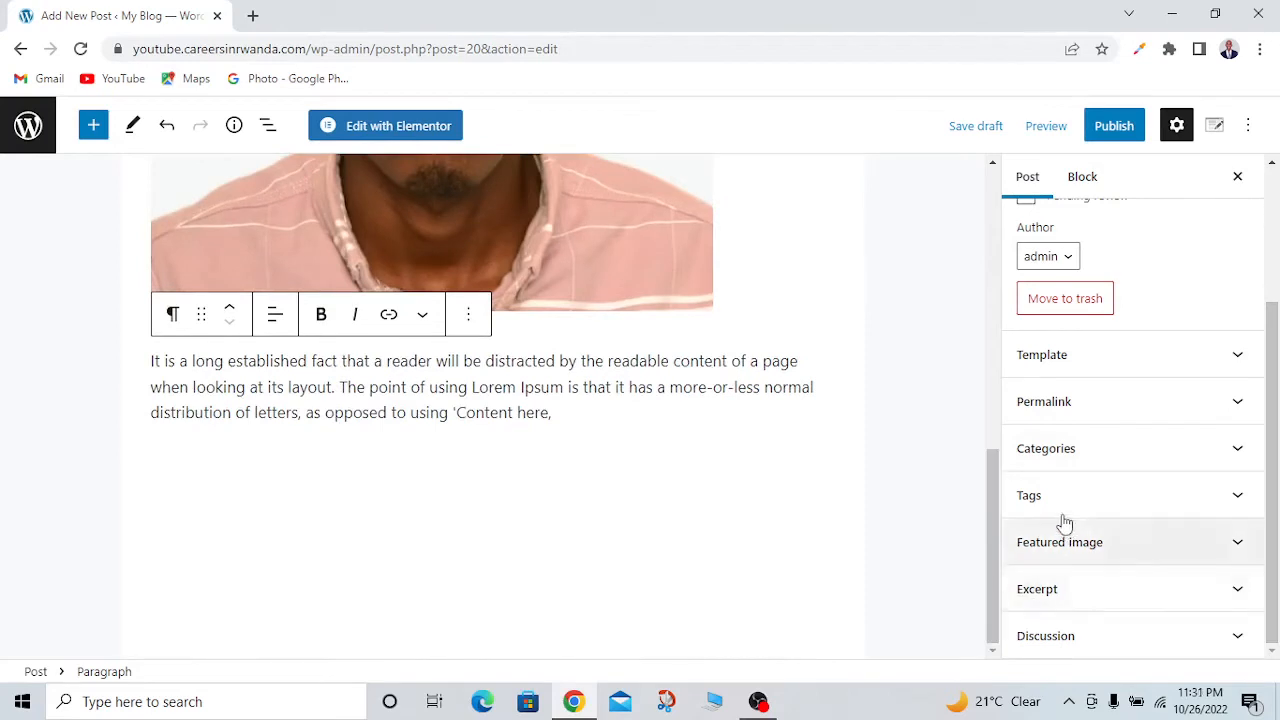
click(1226, 552)
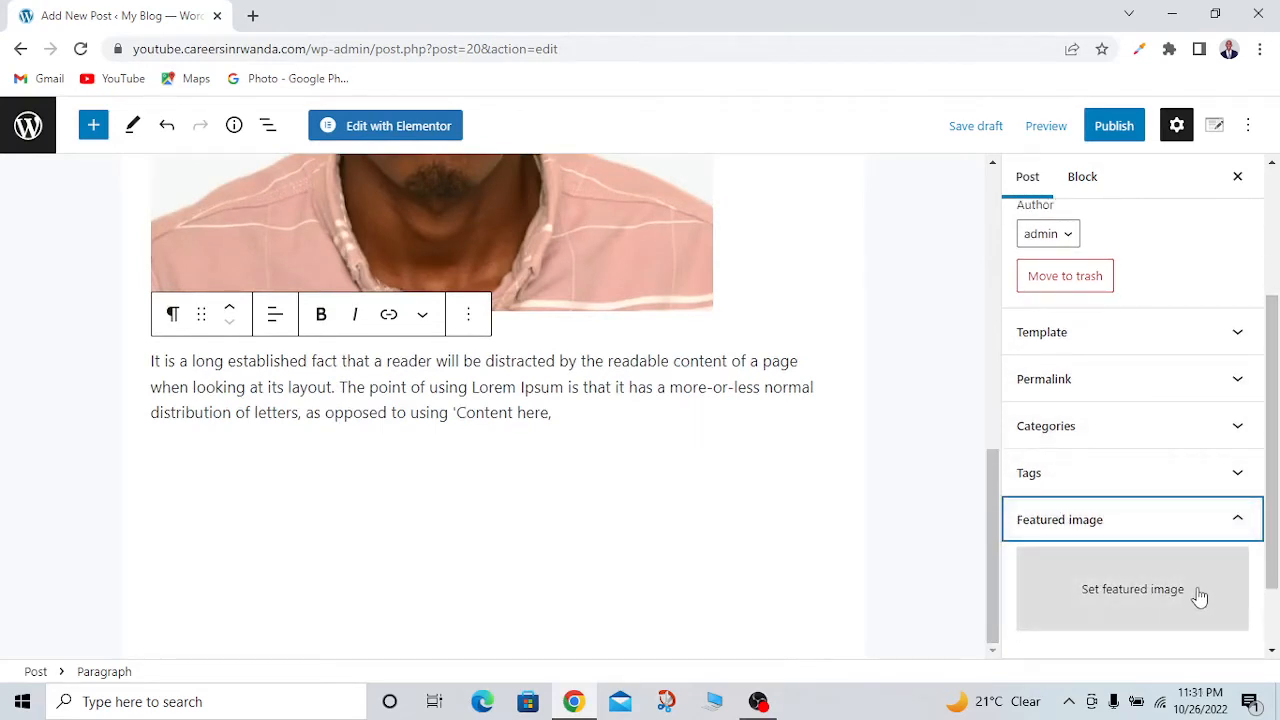
click(1199, 597)
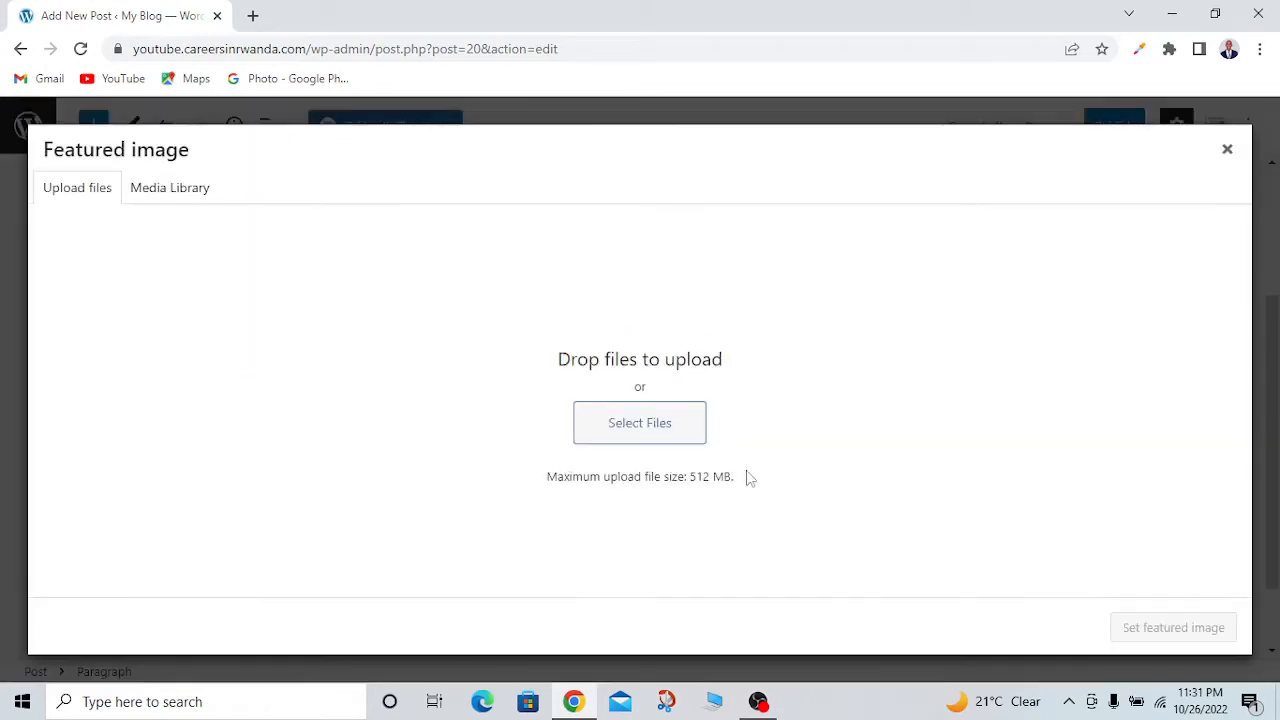
Step: Browse Downloads and select the library-of-congress-jPN_oglAjOU-unsplash image file
click(663, 440)
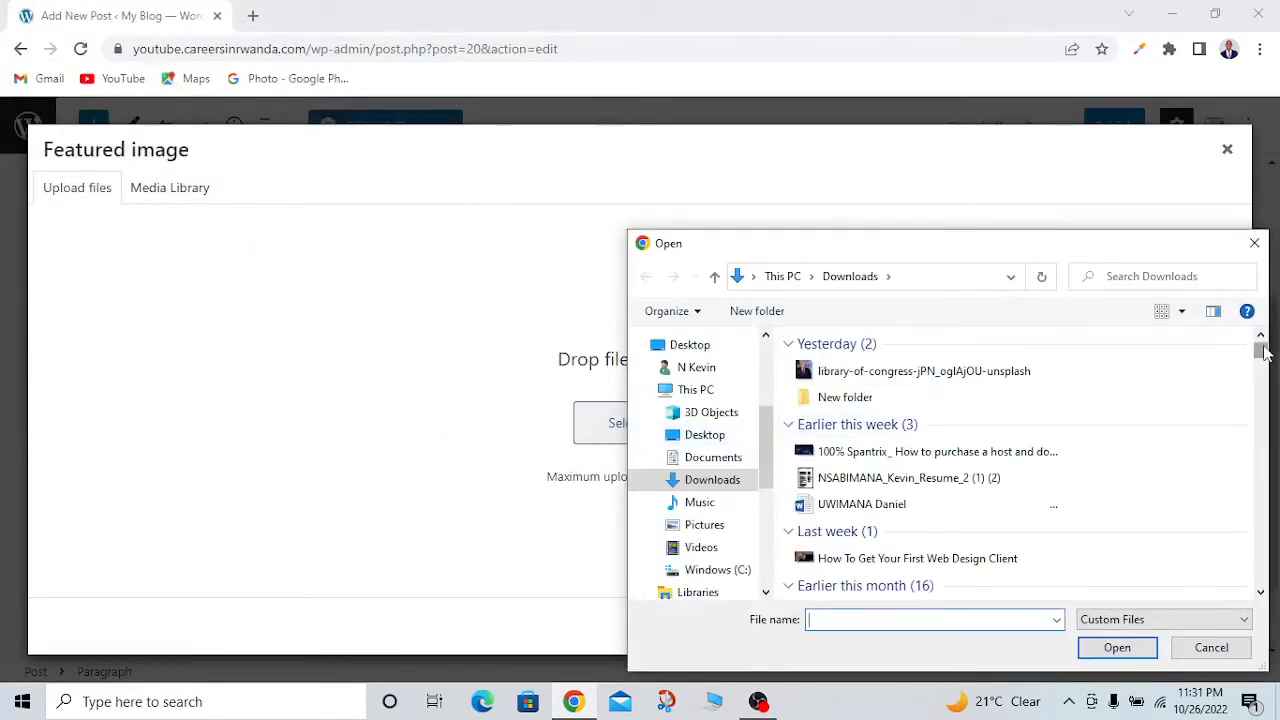
scroll(1263, 350, down, 1)
scroll(1263, 357, down, 1)
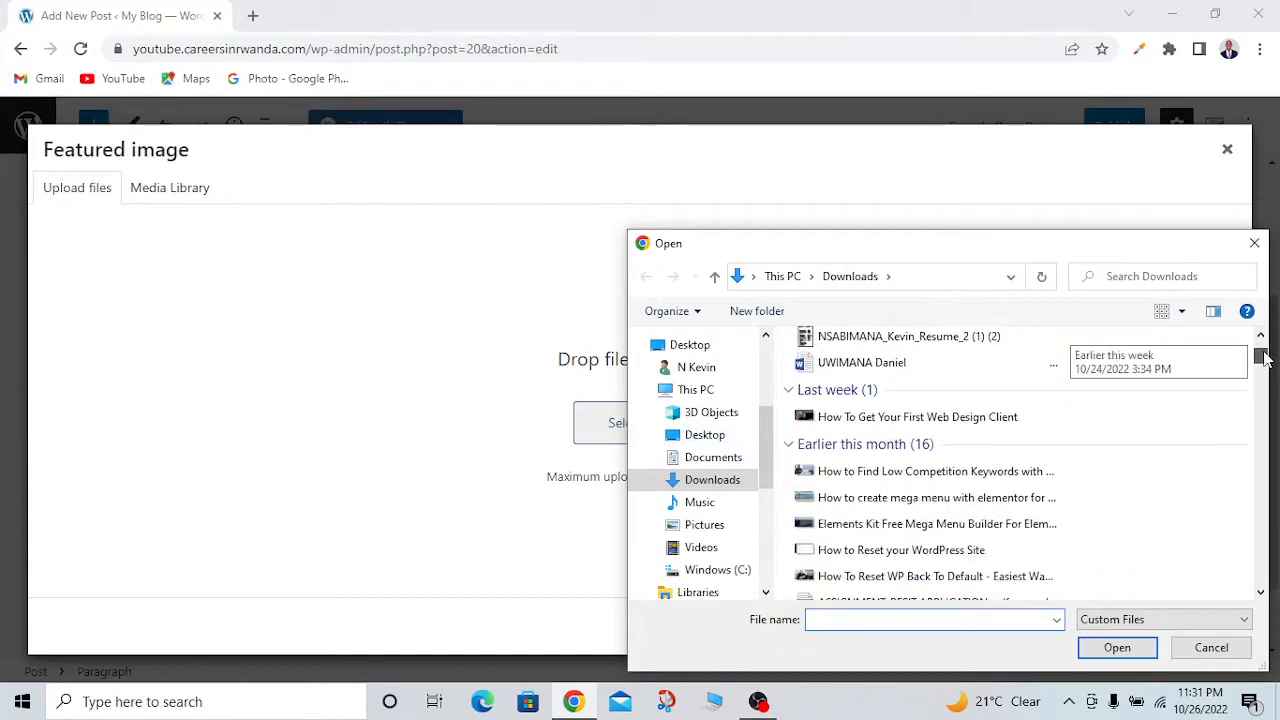
scroll(1263, 355, up, 2)
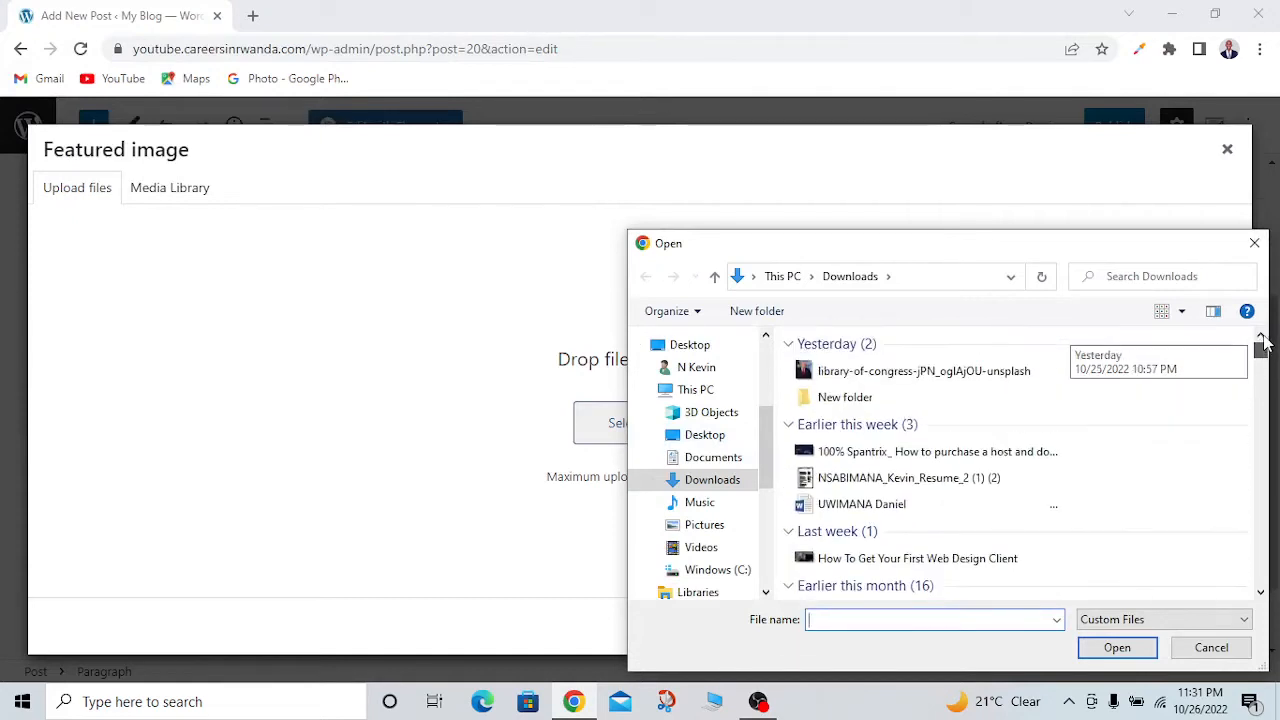
scroll(1263, 350, down, 3)
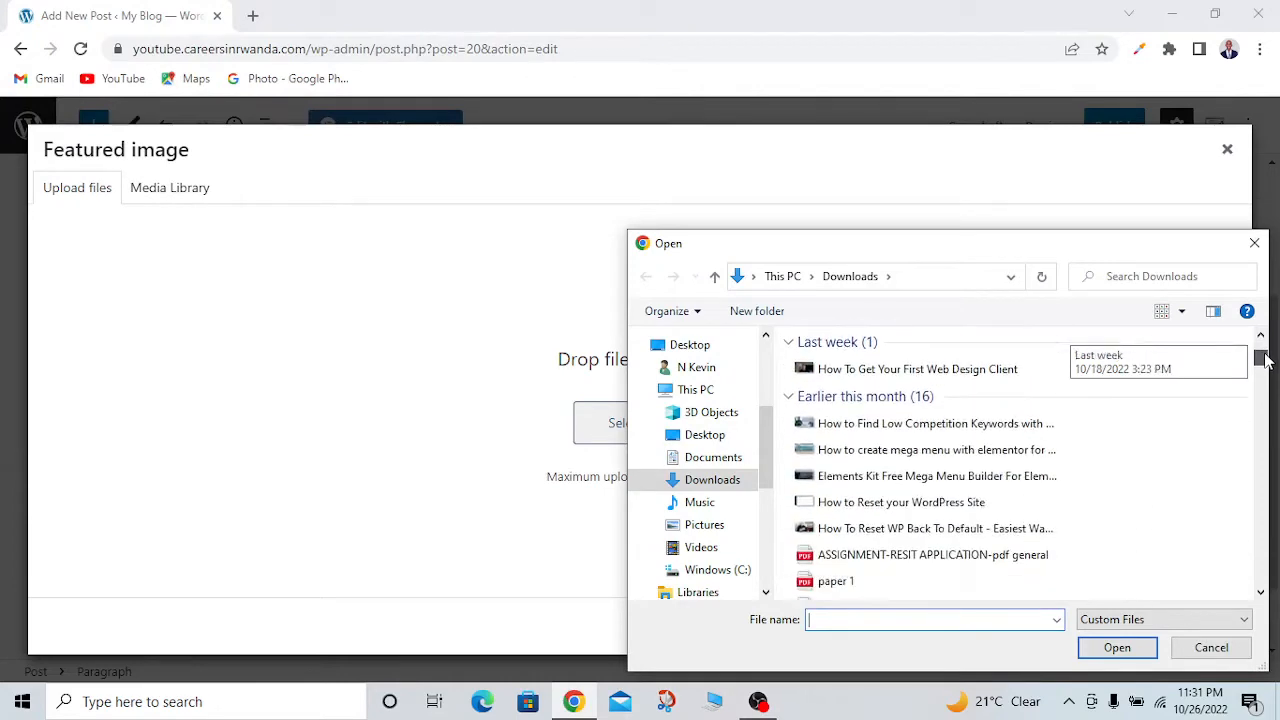
scroll(1263, 365, down, 2)
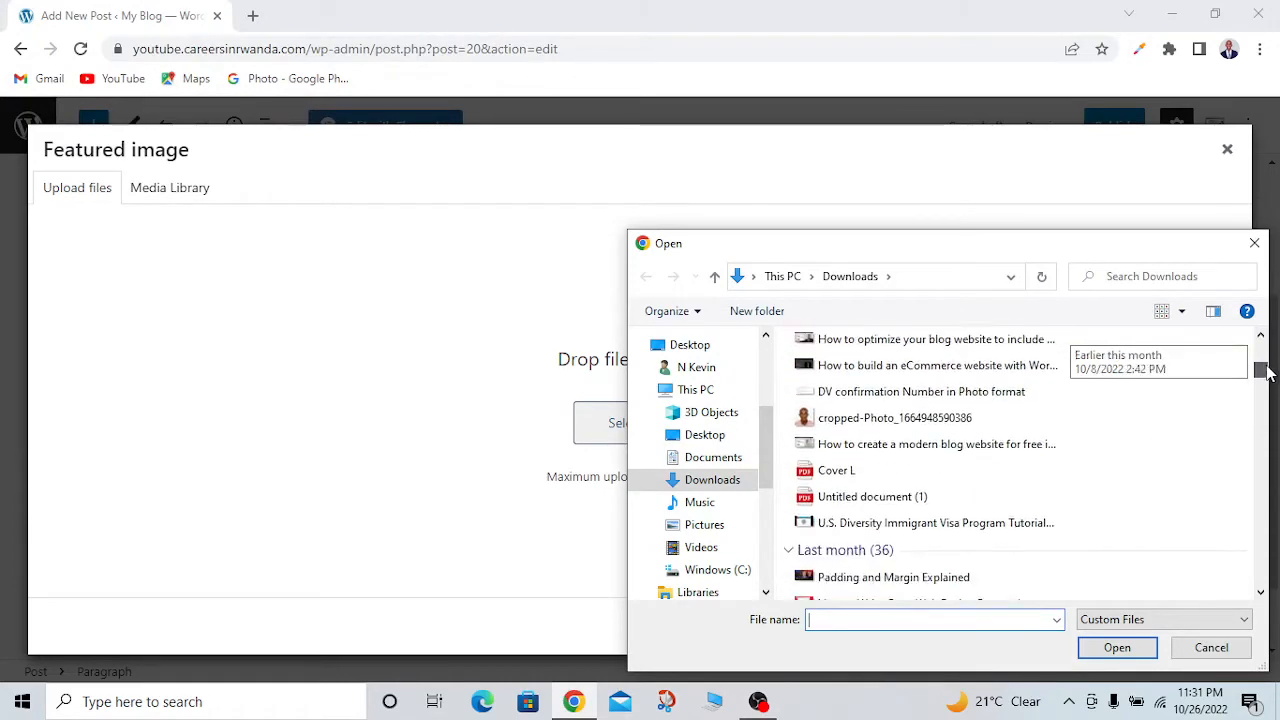
scroll(1263, 365, up, 2)
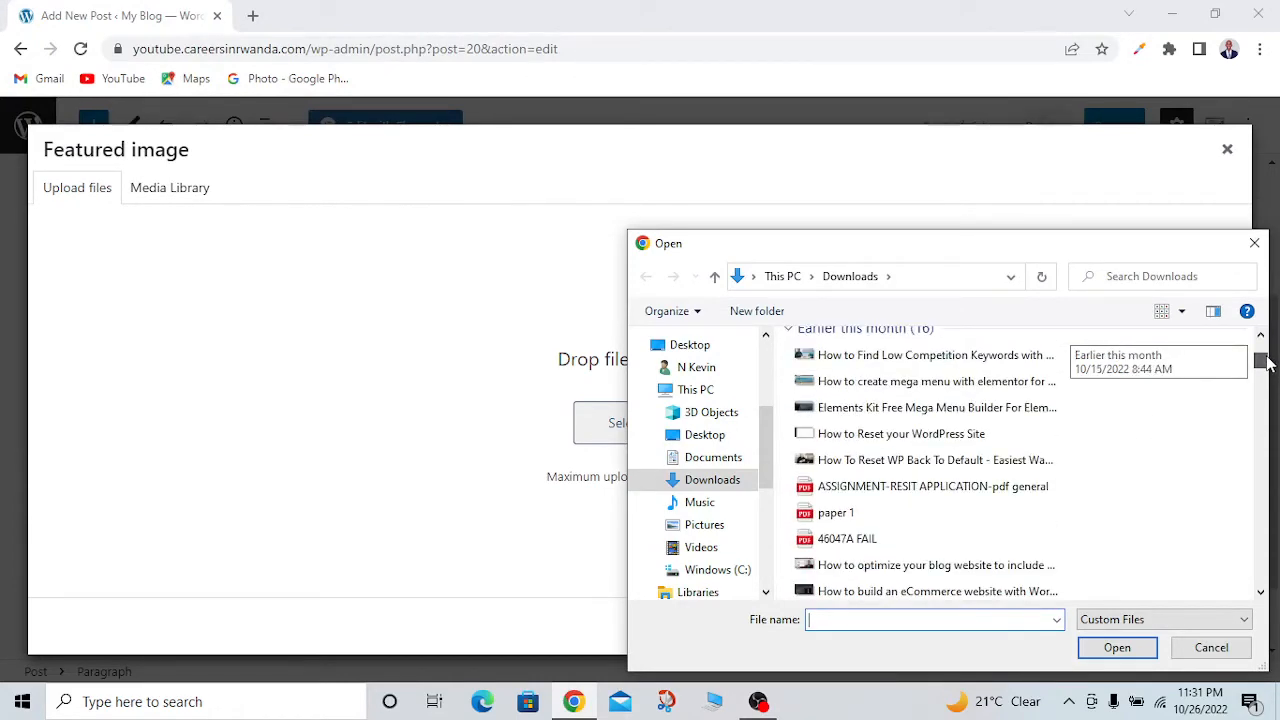
scroll(1266, 365, up, 3)
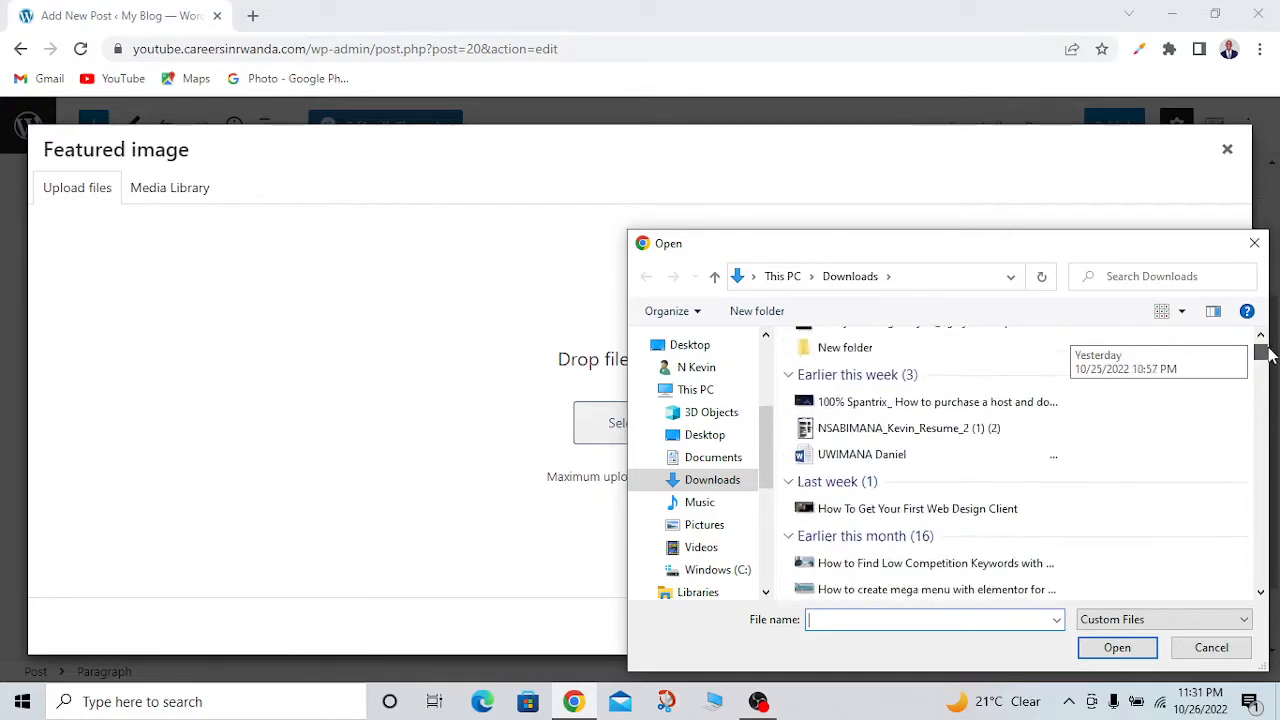
scroll(1266, 352, up, 1)
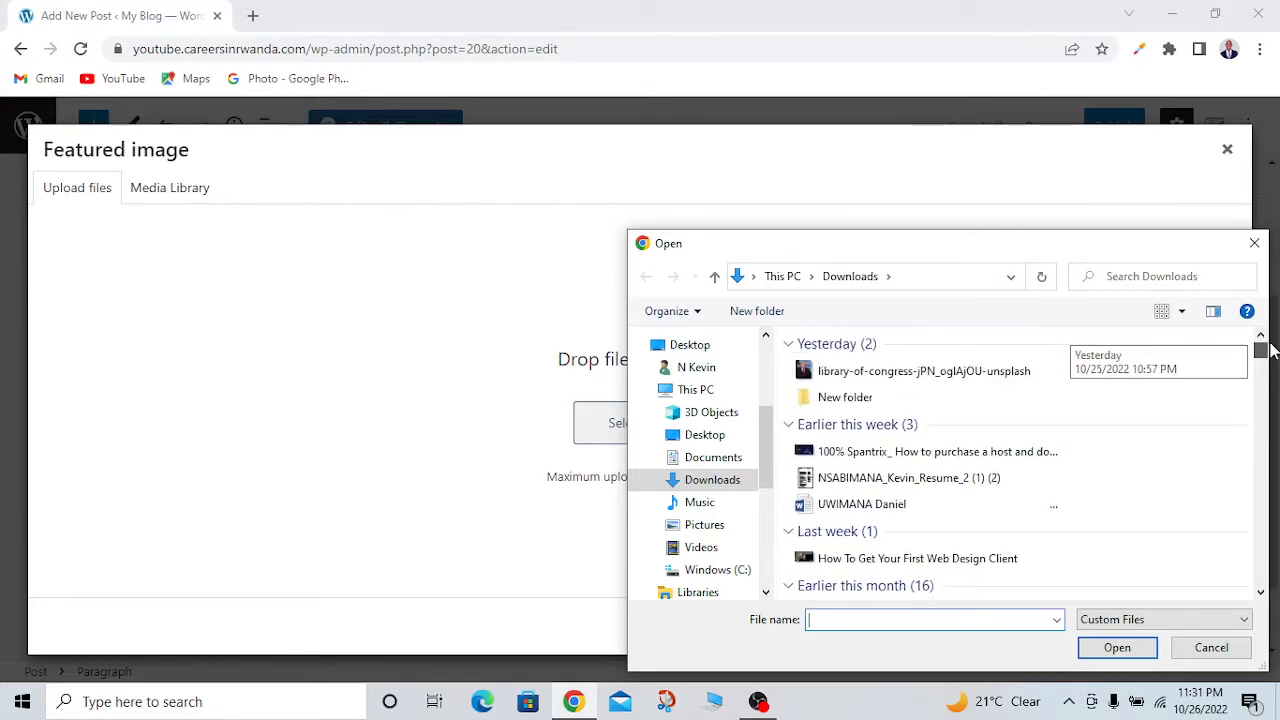
mouse_move(1265, 343)
mouse_down()
mouse_move(1265, 370)
mouse_move(1268, 345)
mouse_up()
click(924, 376)
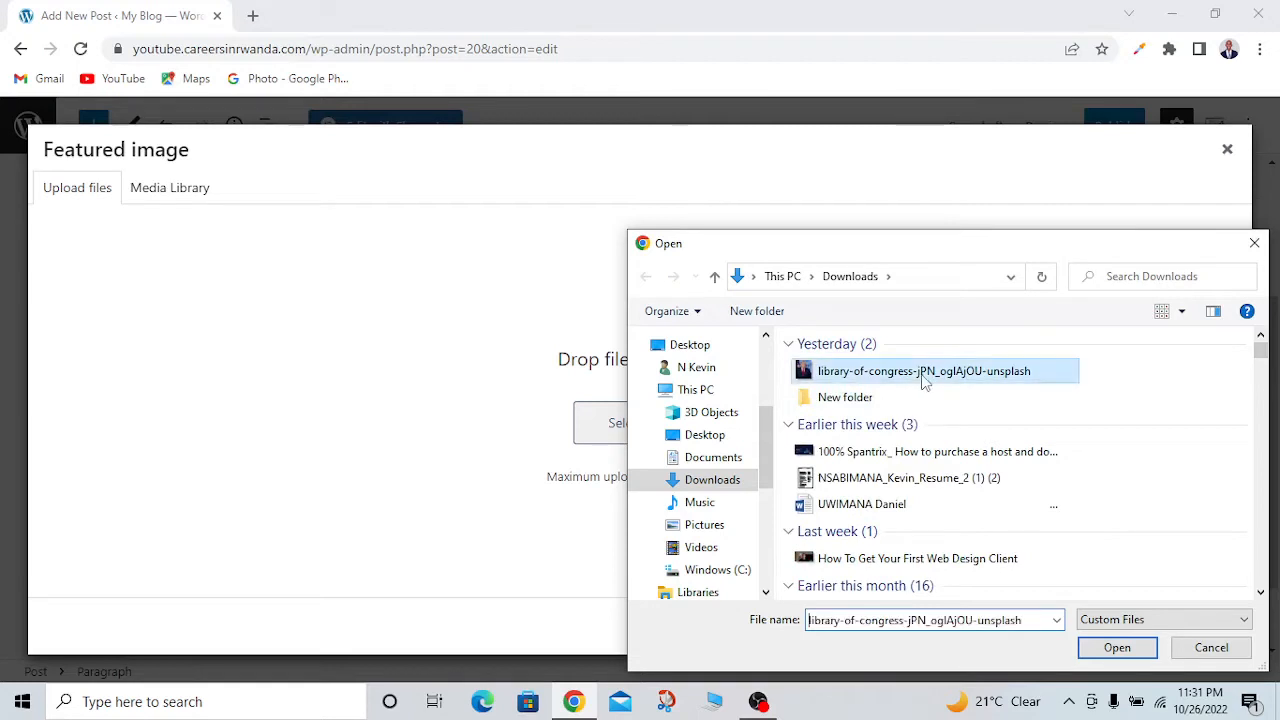
Step: Upload the library-of-congress photo and set it as the featured image
click(1110, 651)
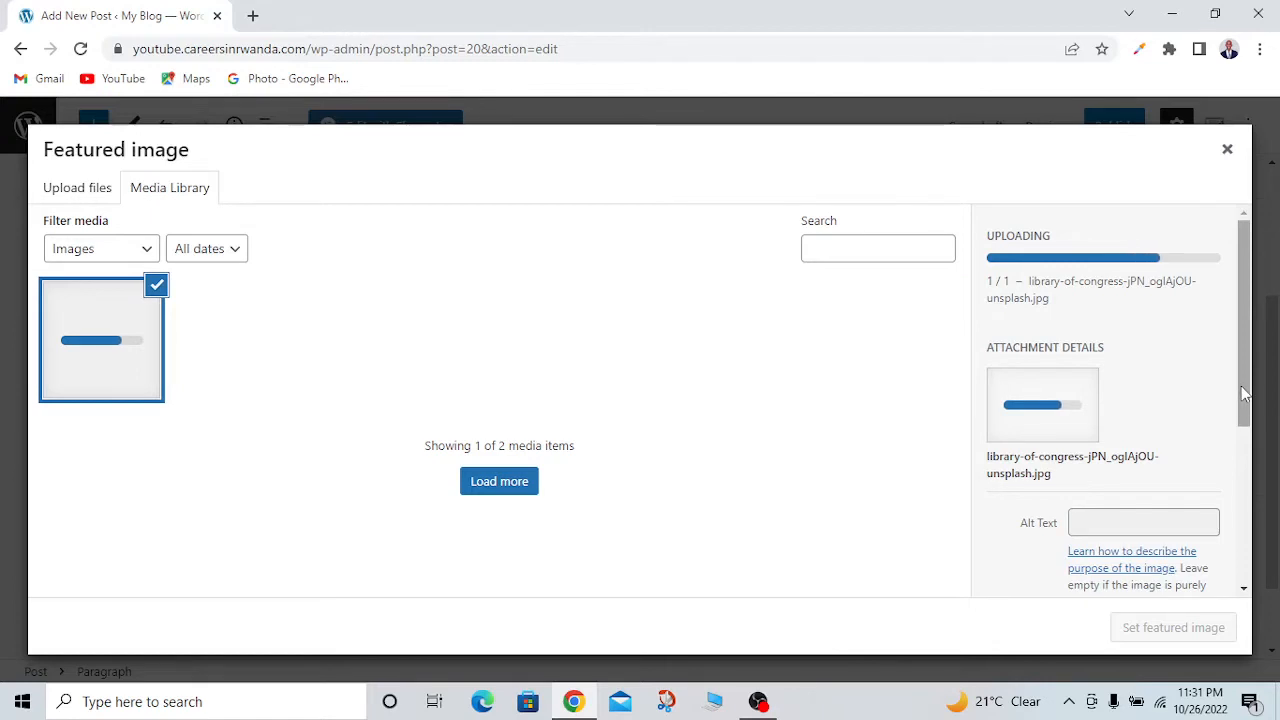
drag(1241, 388, 1232, 340)
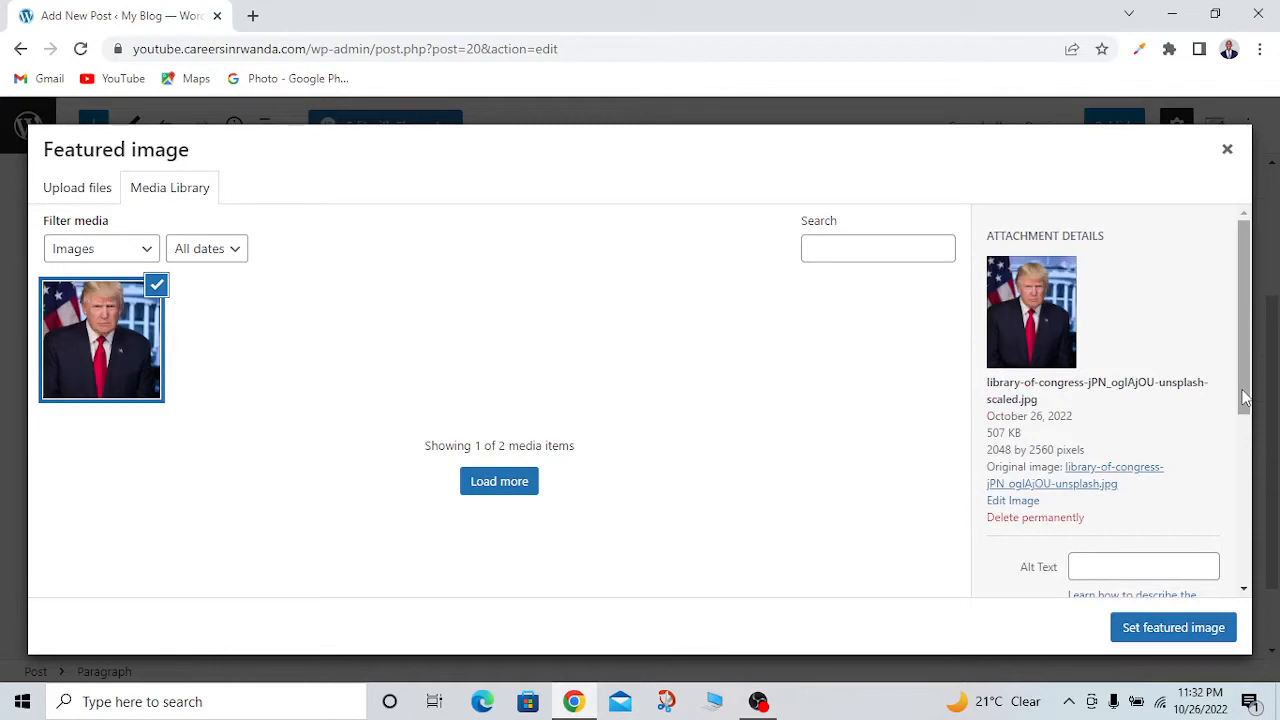
click(1173, 628)
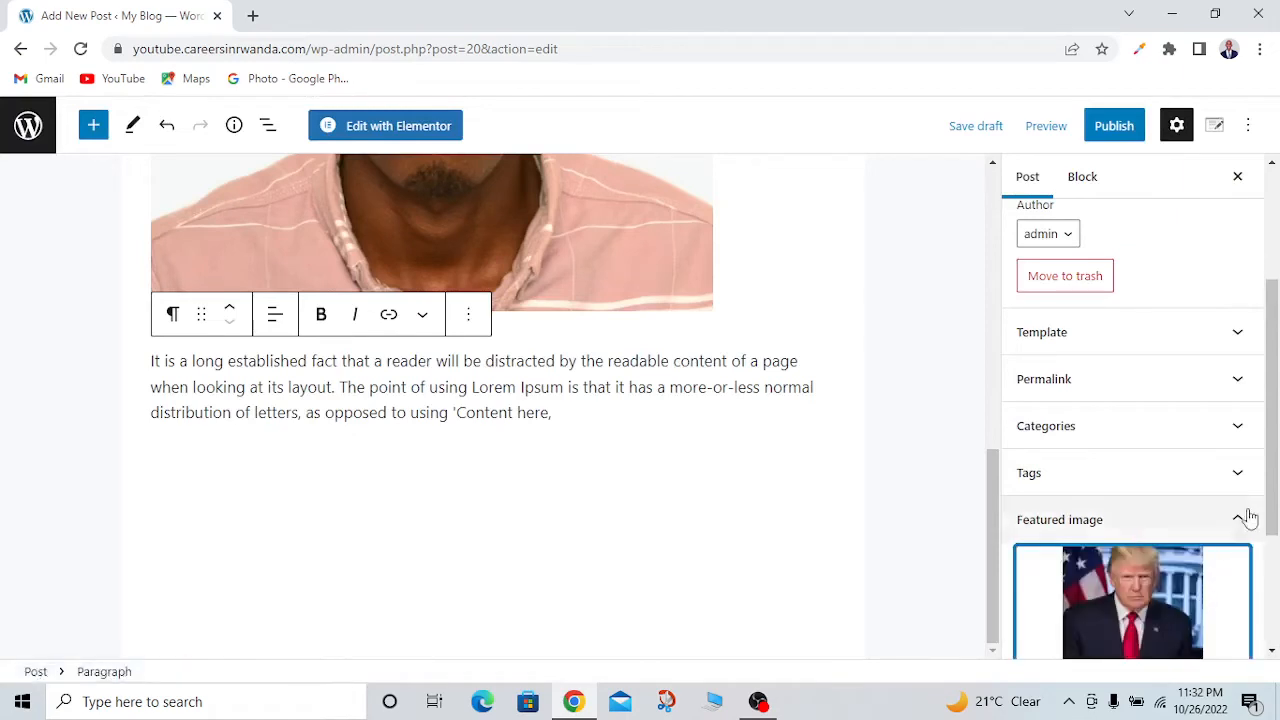
Step: Expand the Excerpt panel in the Post sidebar
drag(1275, 517, 1278, 345)
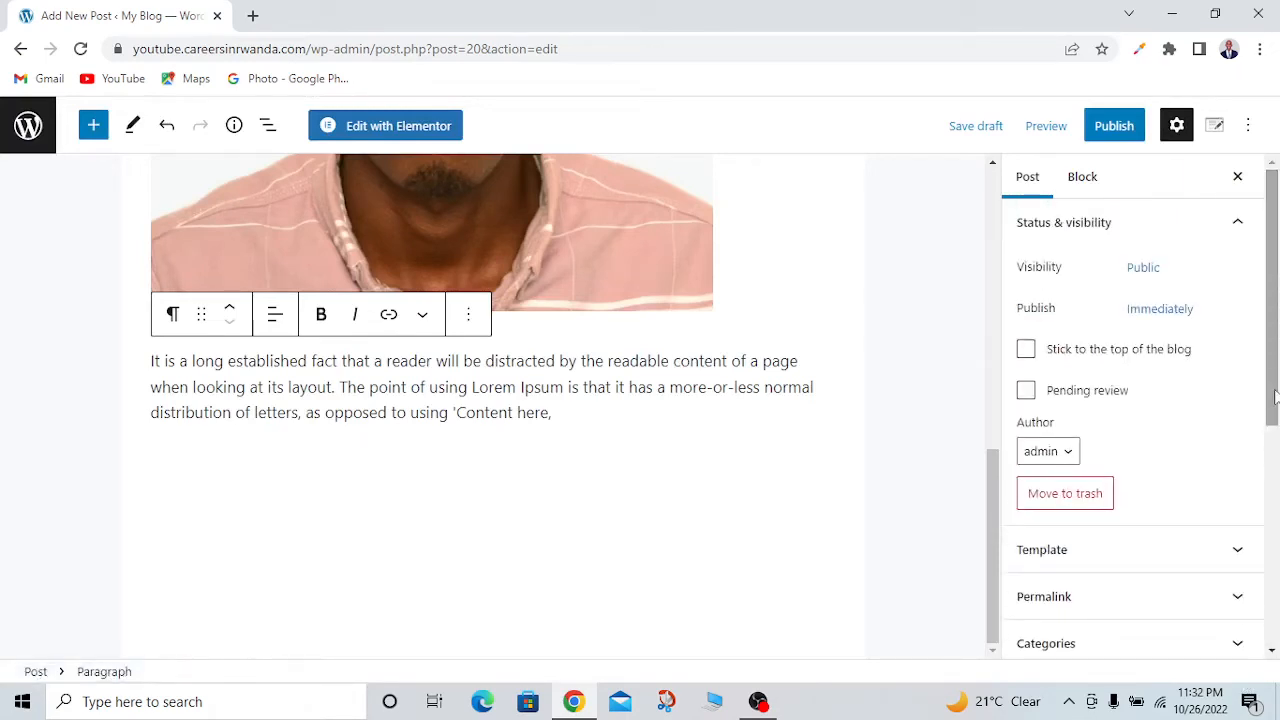
drag(1277, 396, 1277, 614)
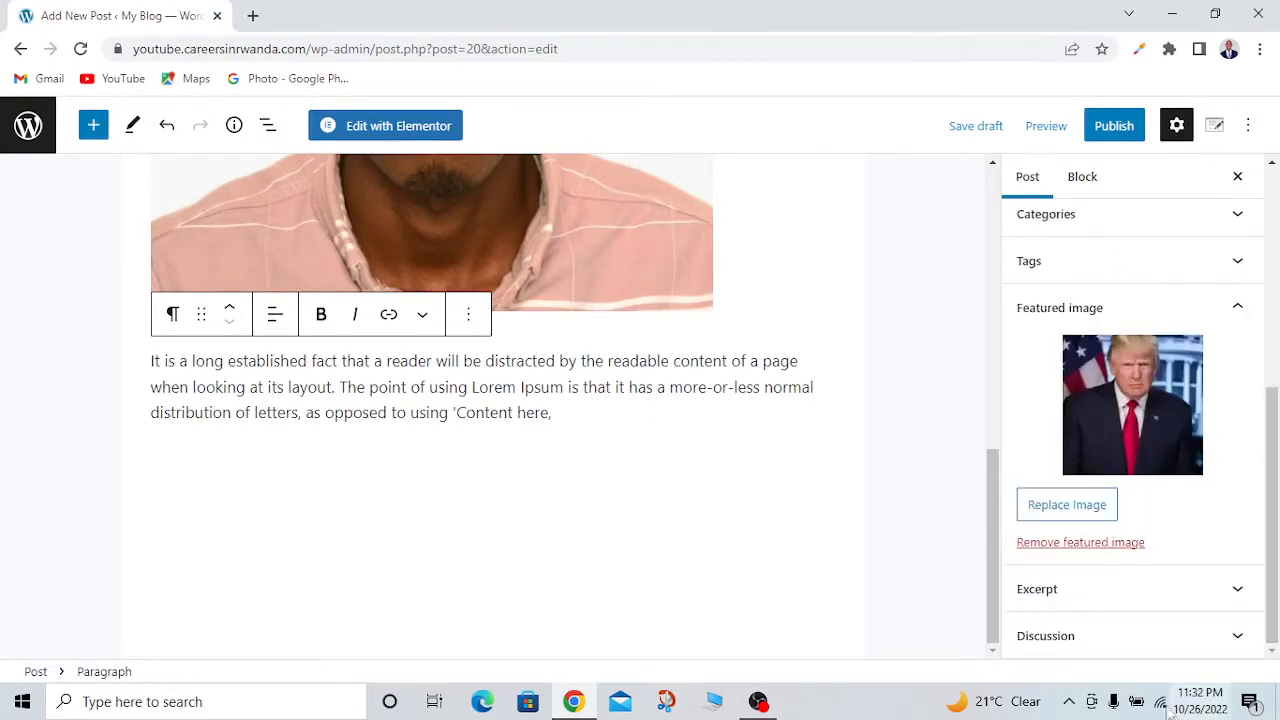
click(1157, 600)
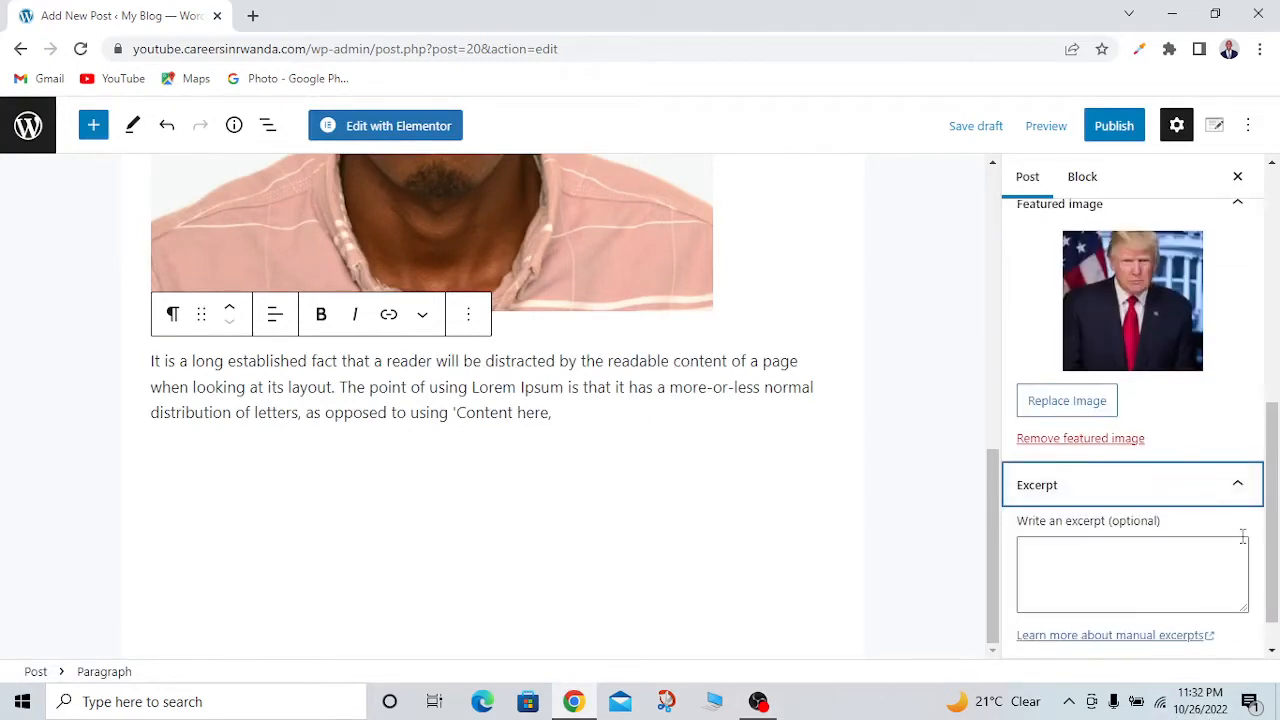
drag(1277, 531, 1278, 316)
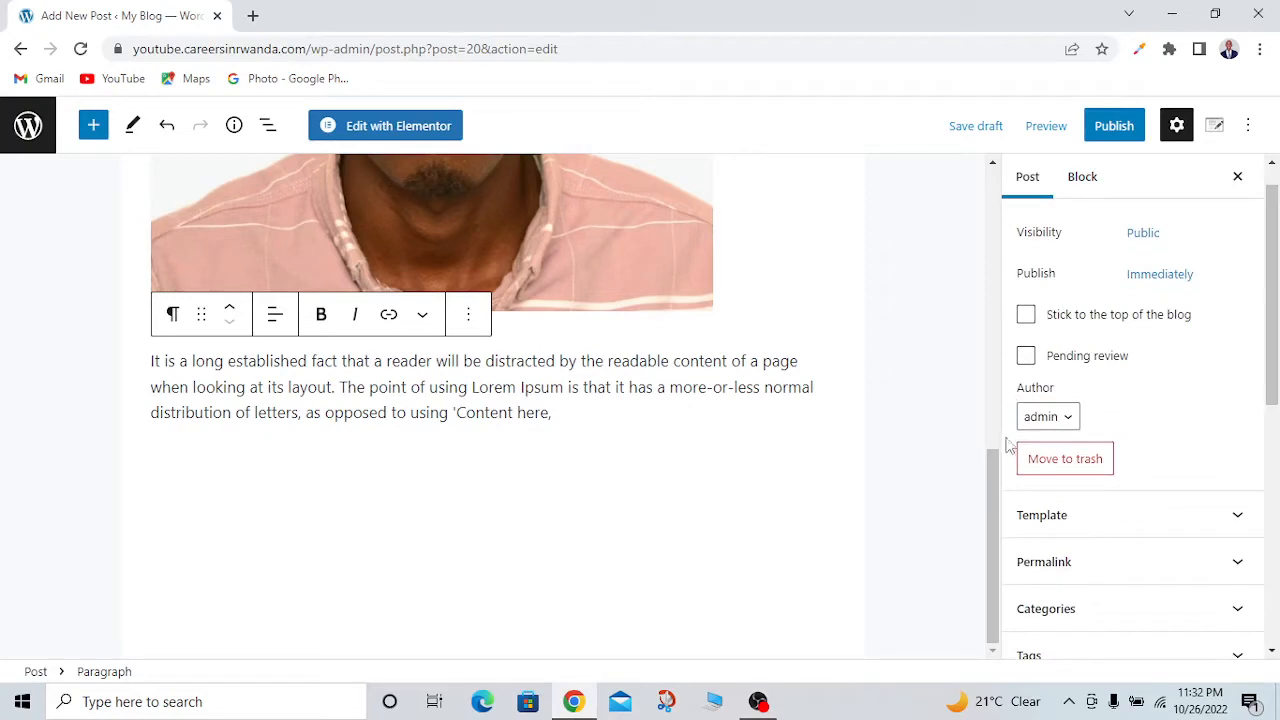
drag(997, 480, 979, 176)
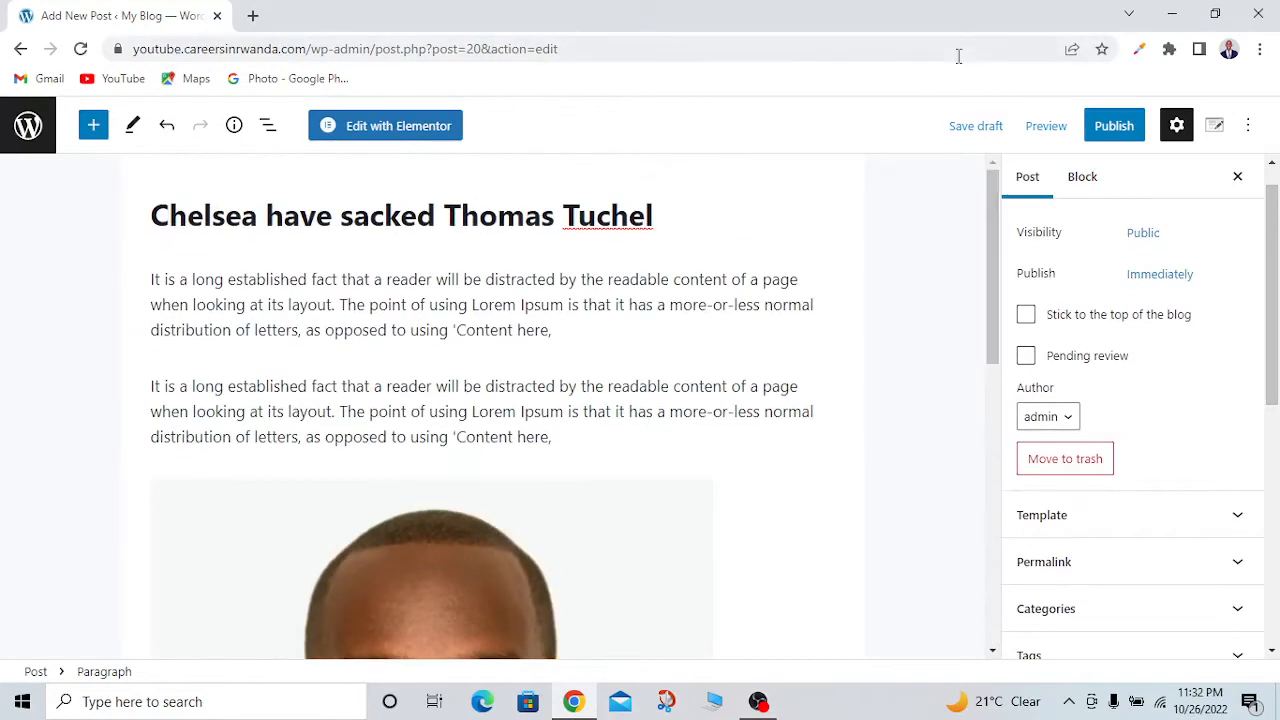
Step: Copy the first sentence of the post's opening paragraph
drag(558, 332, 325, 330)
click(582, 341)
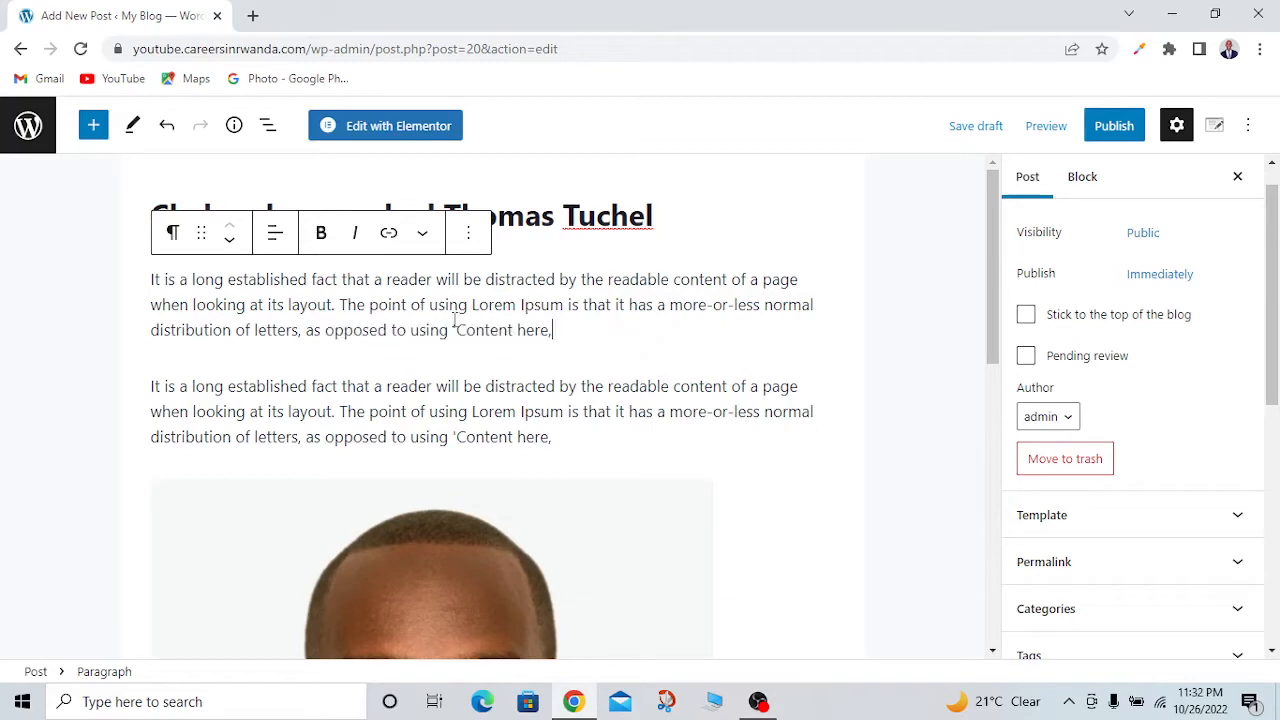
drag(336, 305, 152, 281)
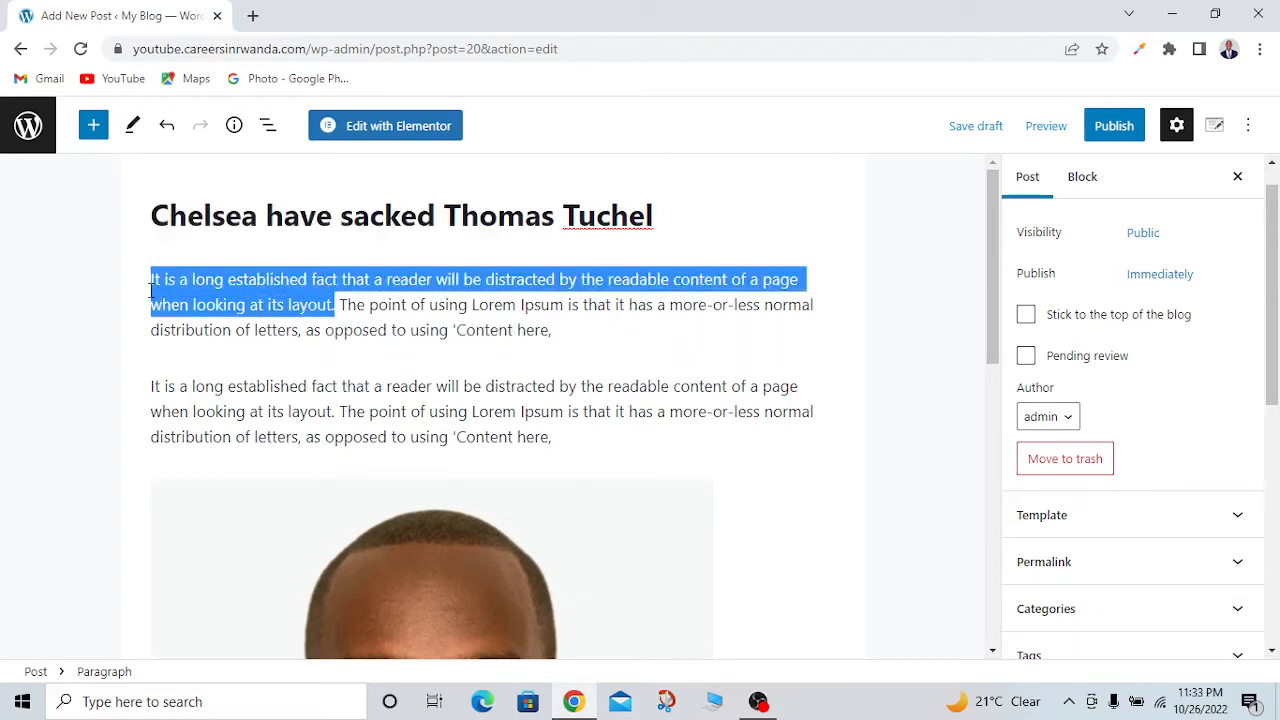
right_click(184, 295)
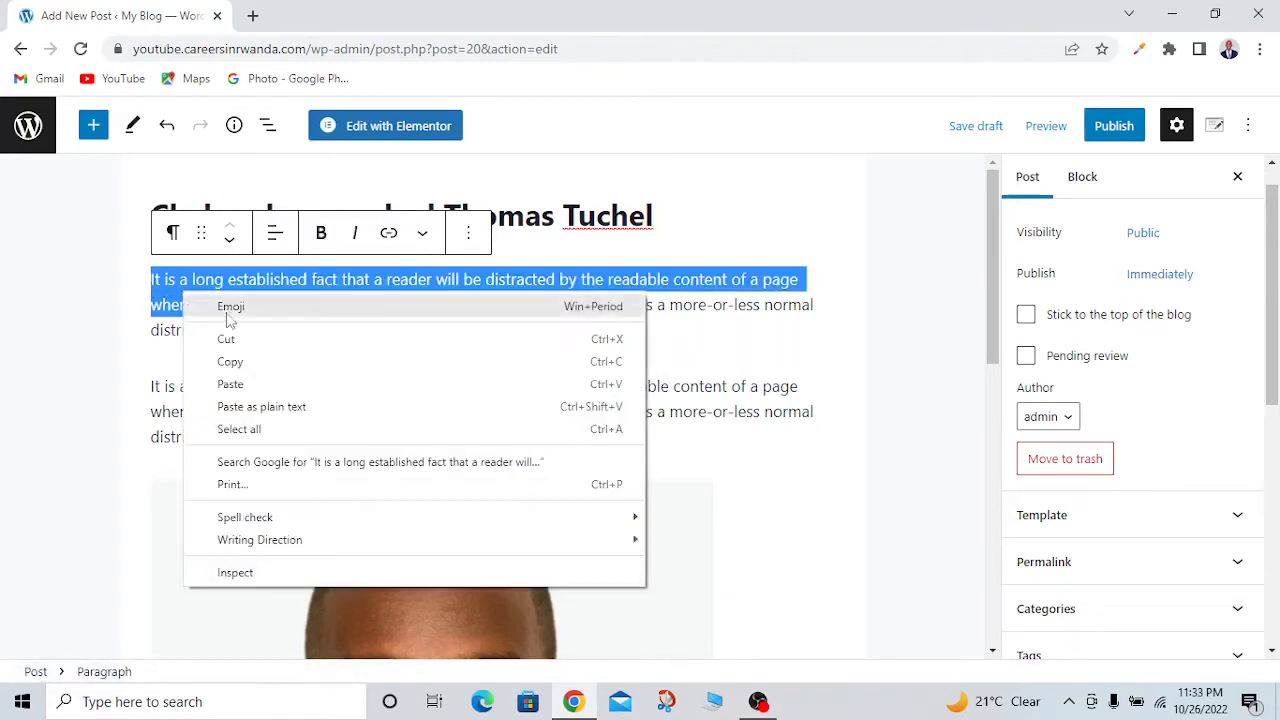
click(236, 362)
Step: Paste that sentence as the post excerpt and expand the Discussion panel
drag(1271, 341, 1271, 576)
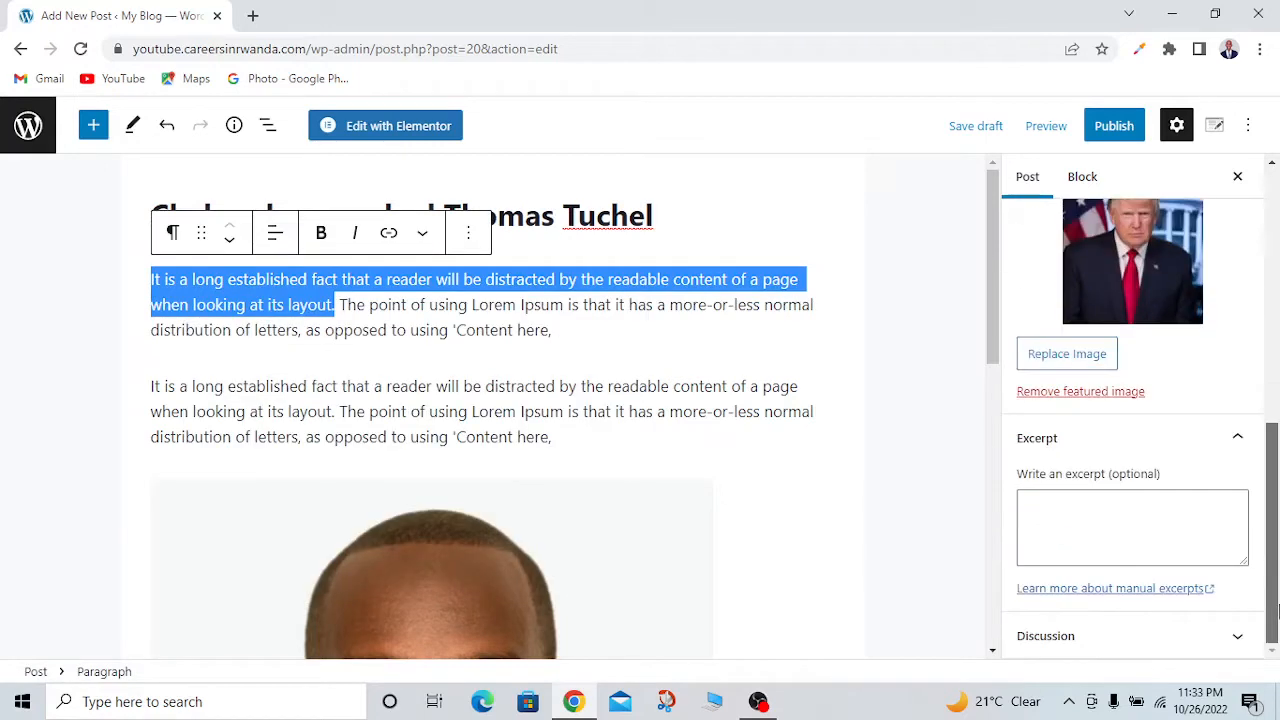
click(1080, 532)
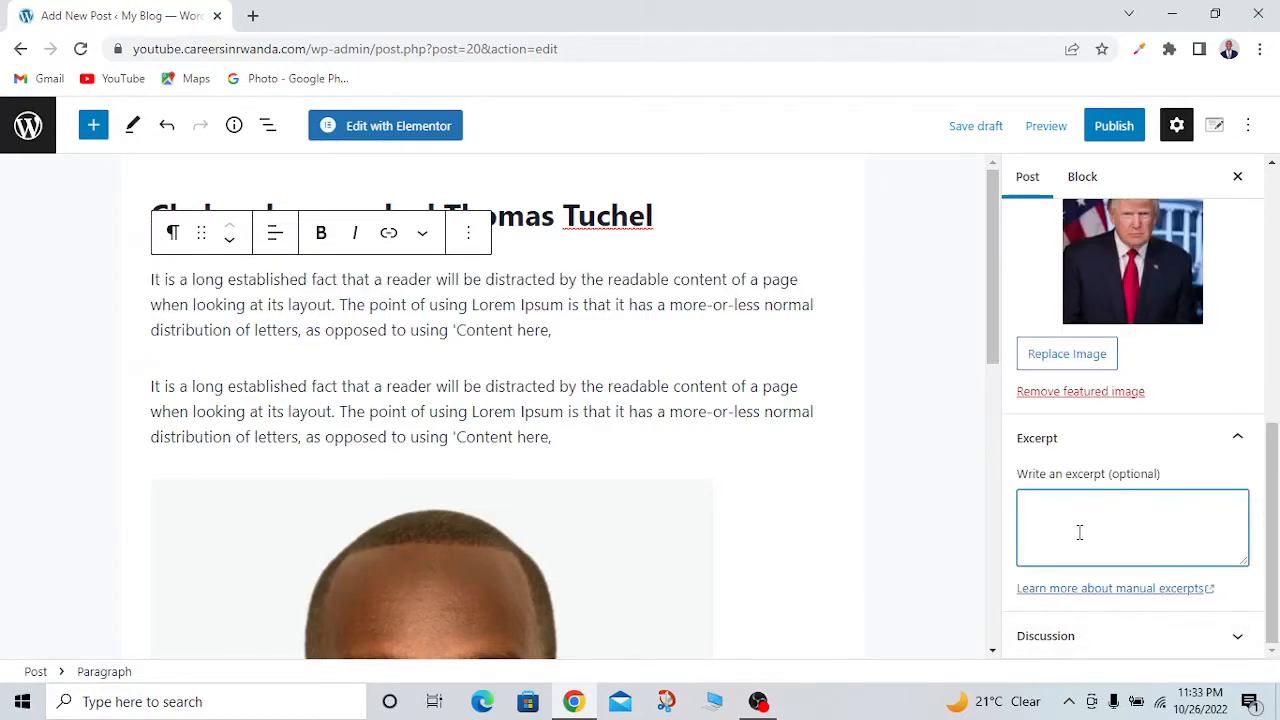
key(ctrl+v)
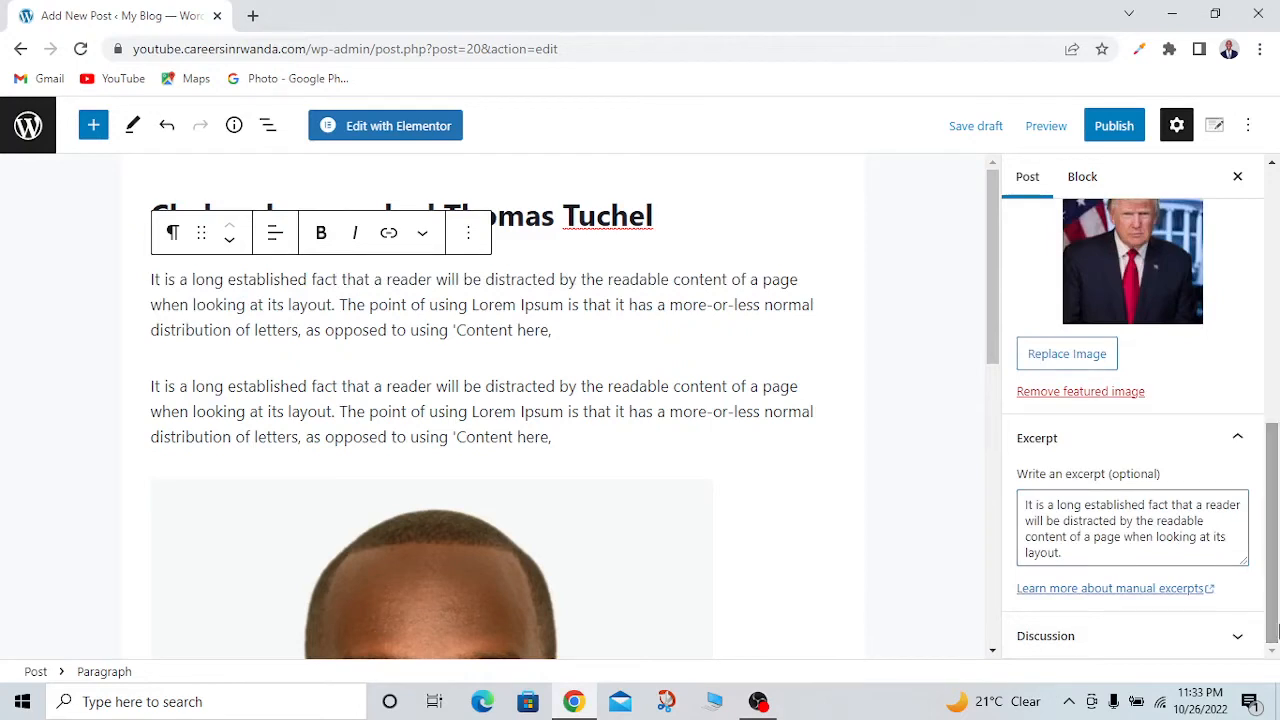
click(1234, 638)
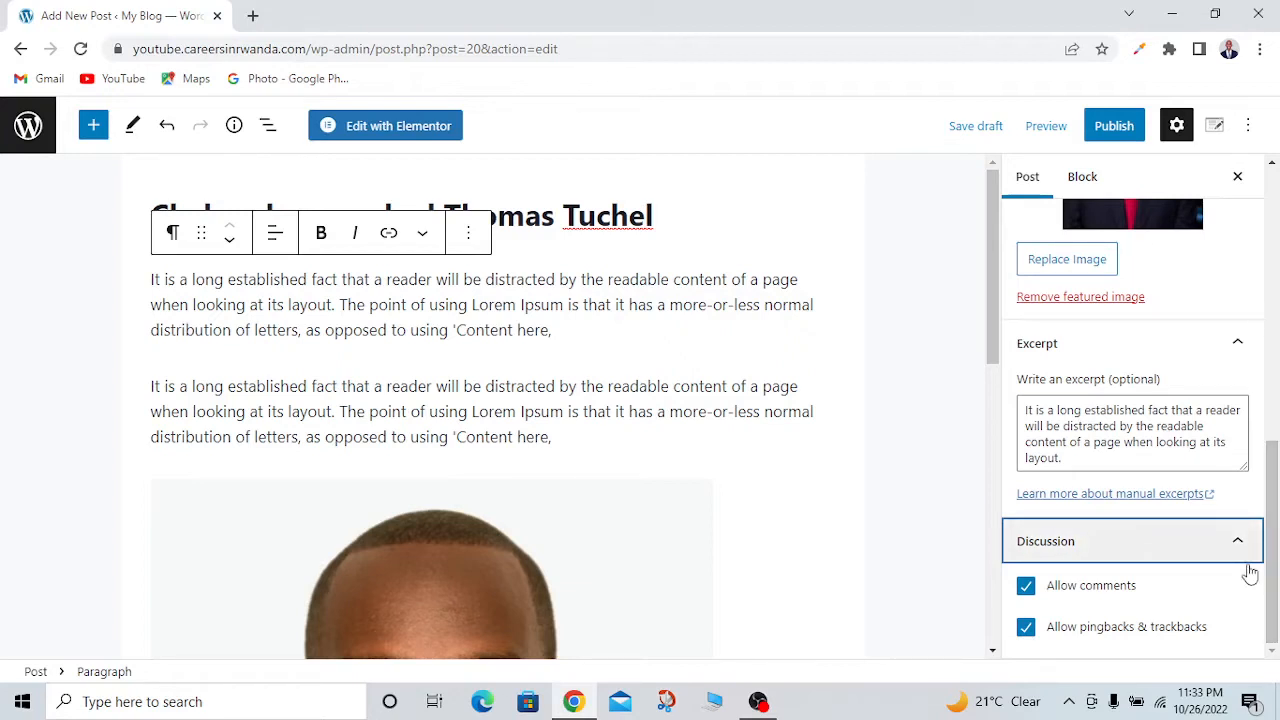
Step: Uncheck Allow comments and Allow pingbacks & trackbacks, then publish the Chelsea post
click(1026, 587)
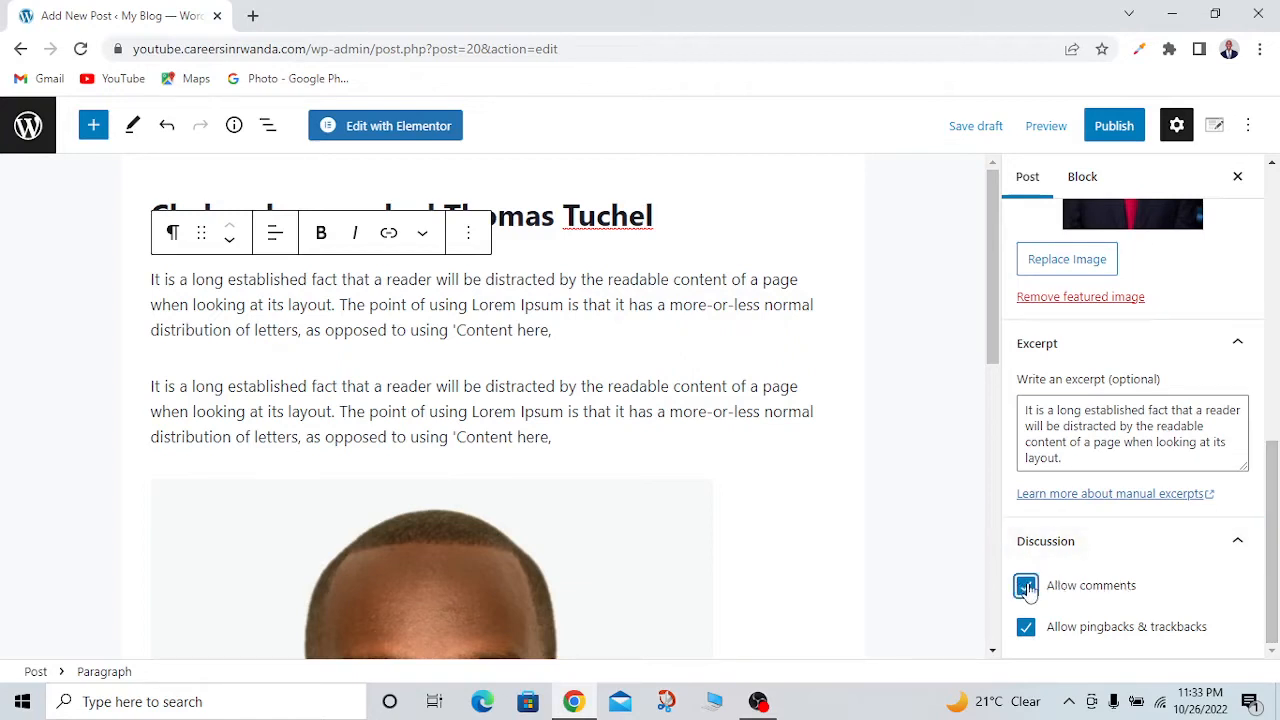
click(1030, 626)
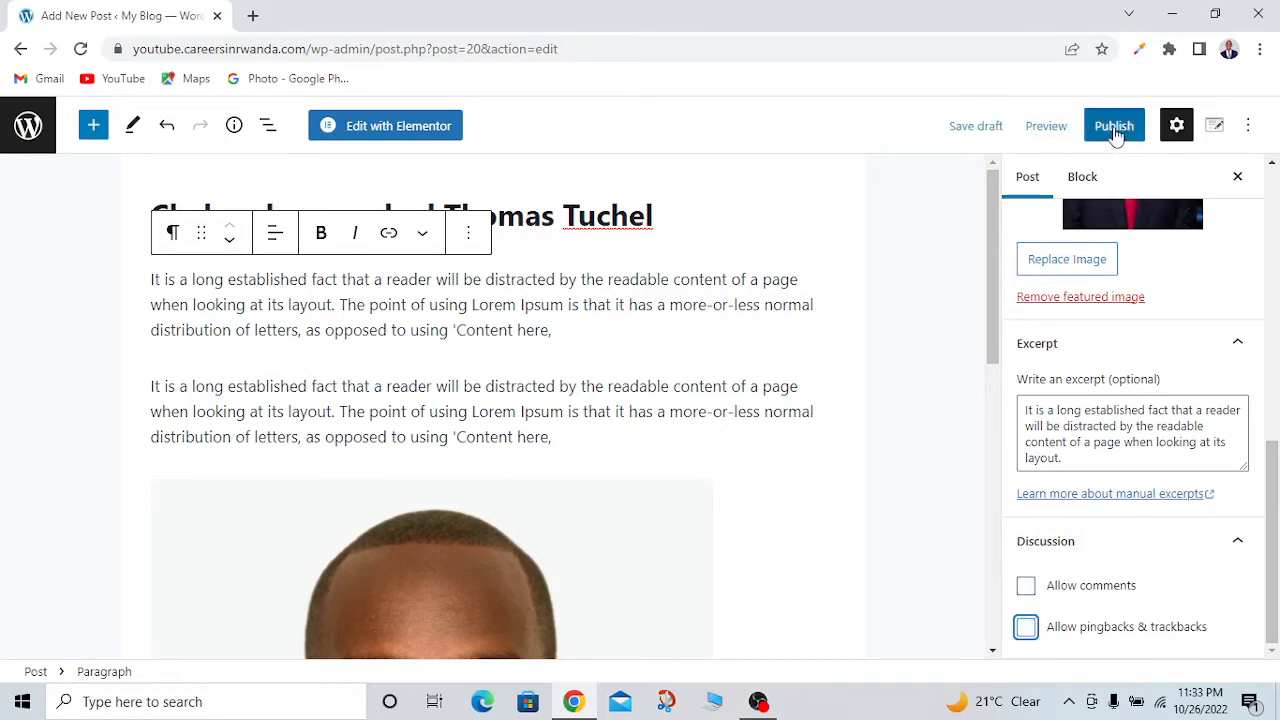
click(1114, 128)
click(1116, 133)
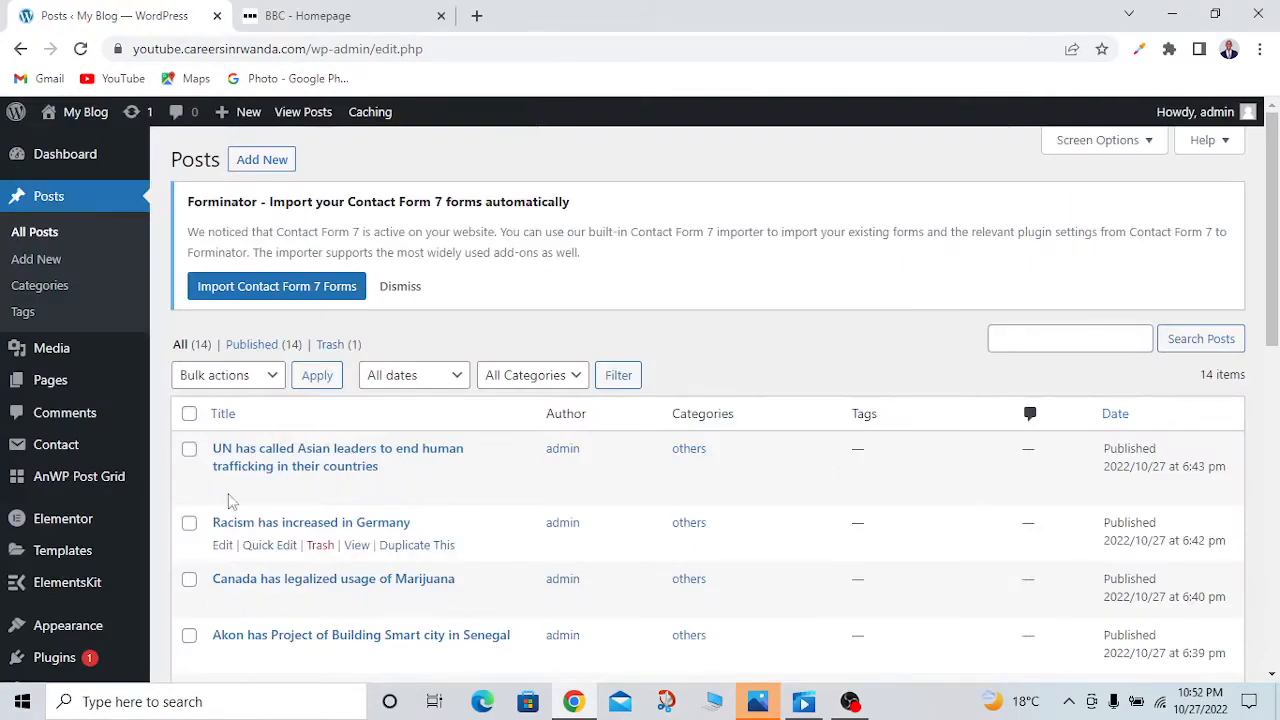
Step: From All Pages, open Home's 'Edit with Elementor' link in a new tab and switch to it
mouse_move(62, 390)
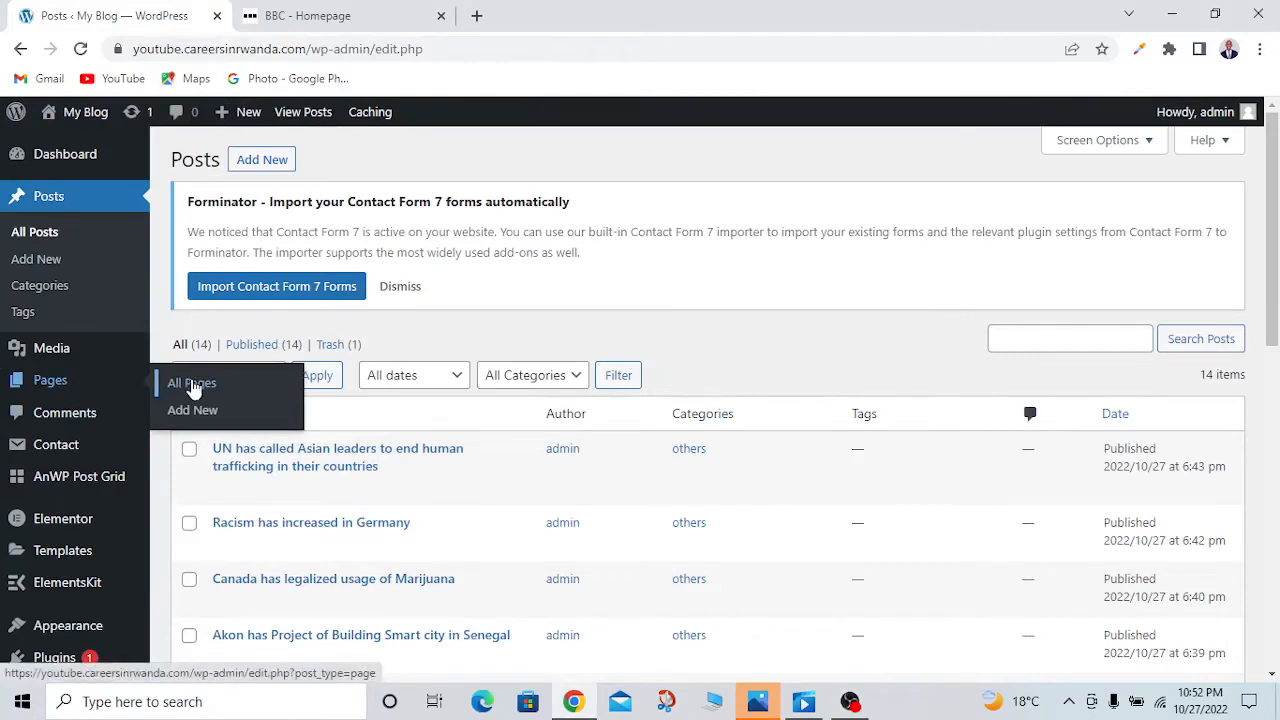
click(192, 386)
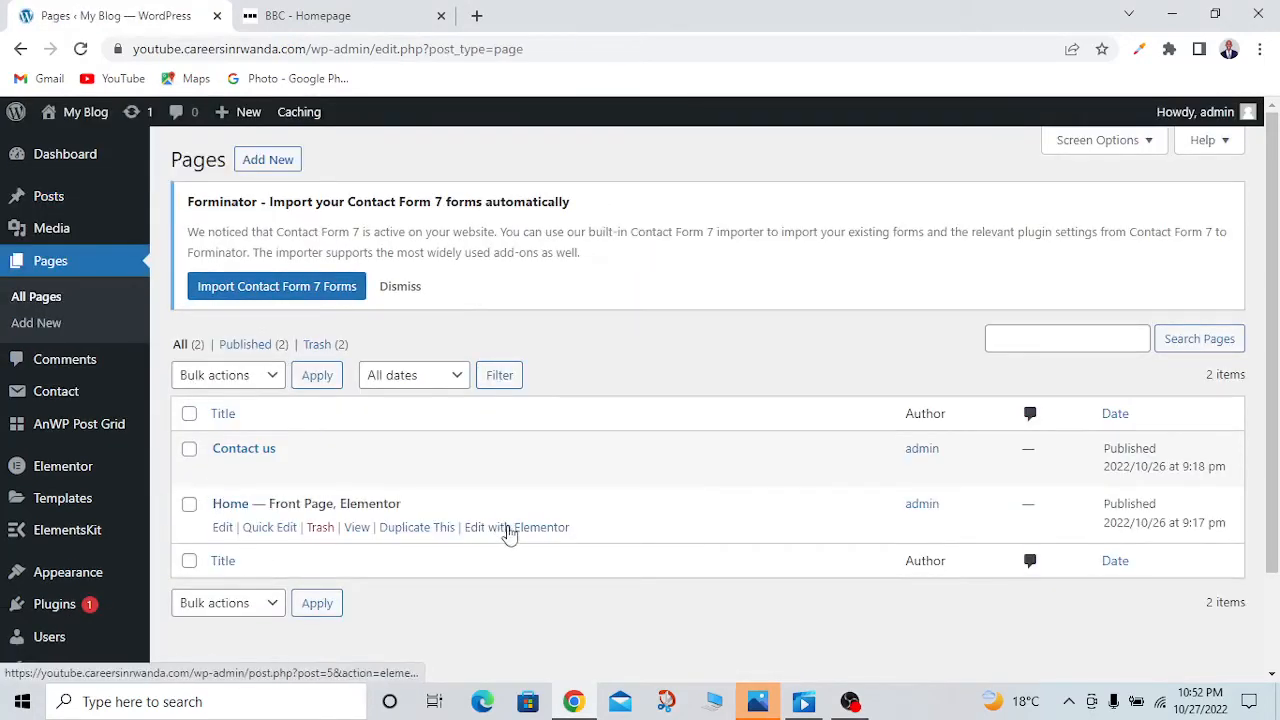
right_click(506, 529)
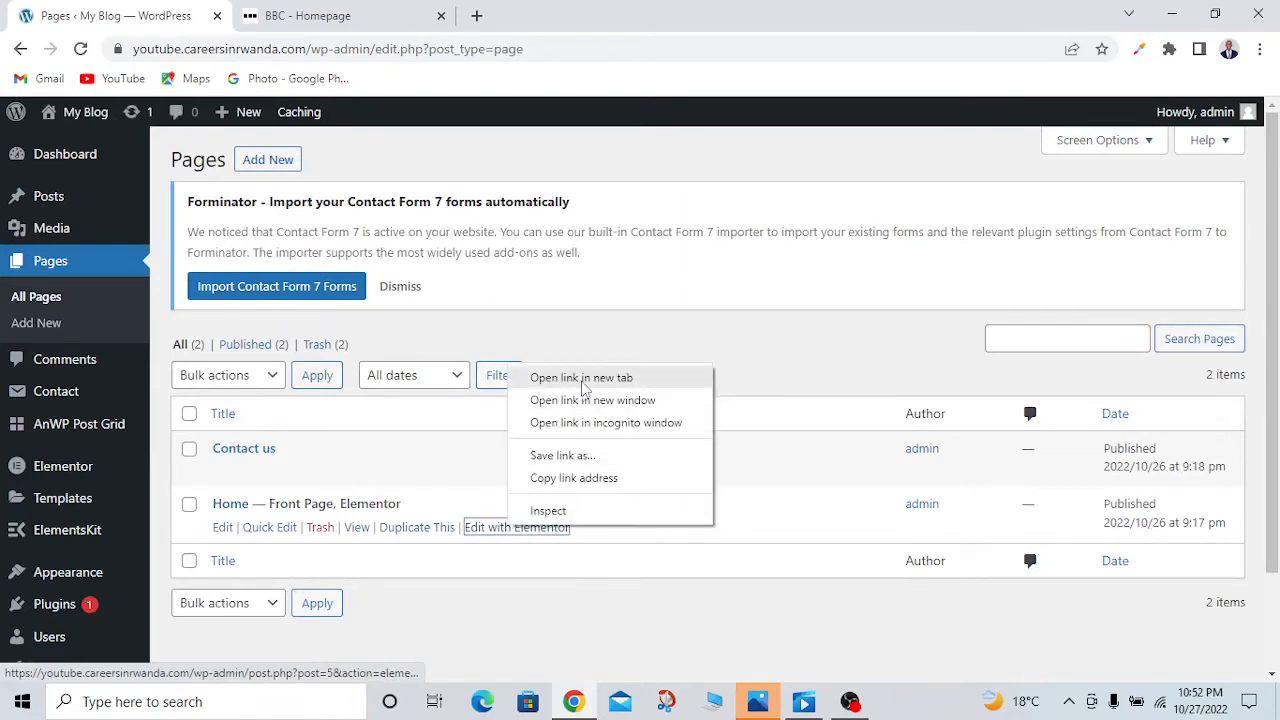
click(583, 385)
click(365, 12)
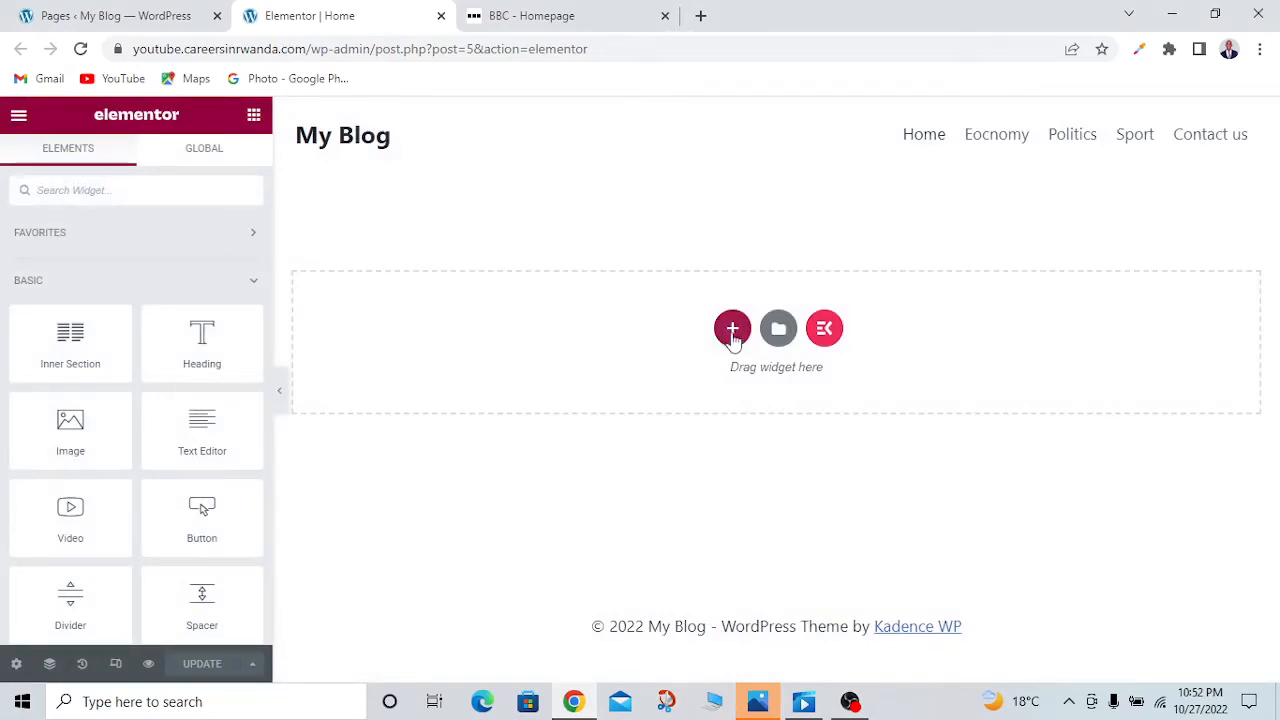
Step: Add a single-column section to the Home page and search the widgets panel for 'anwp'
click(733, 332)
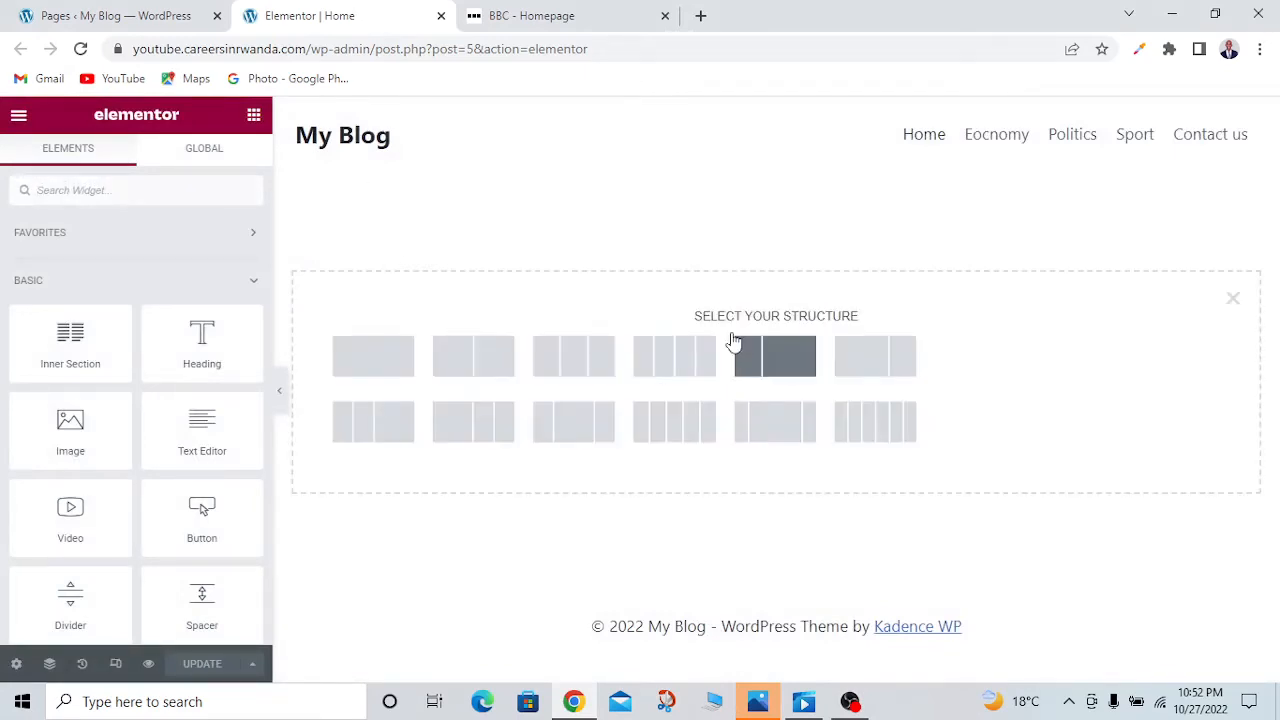
click(389, 368)
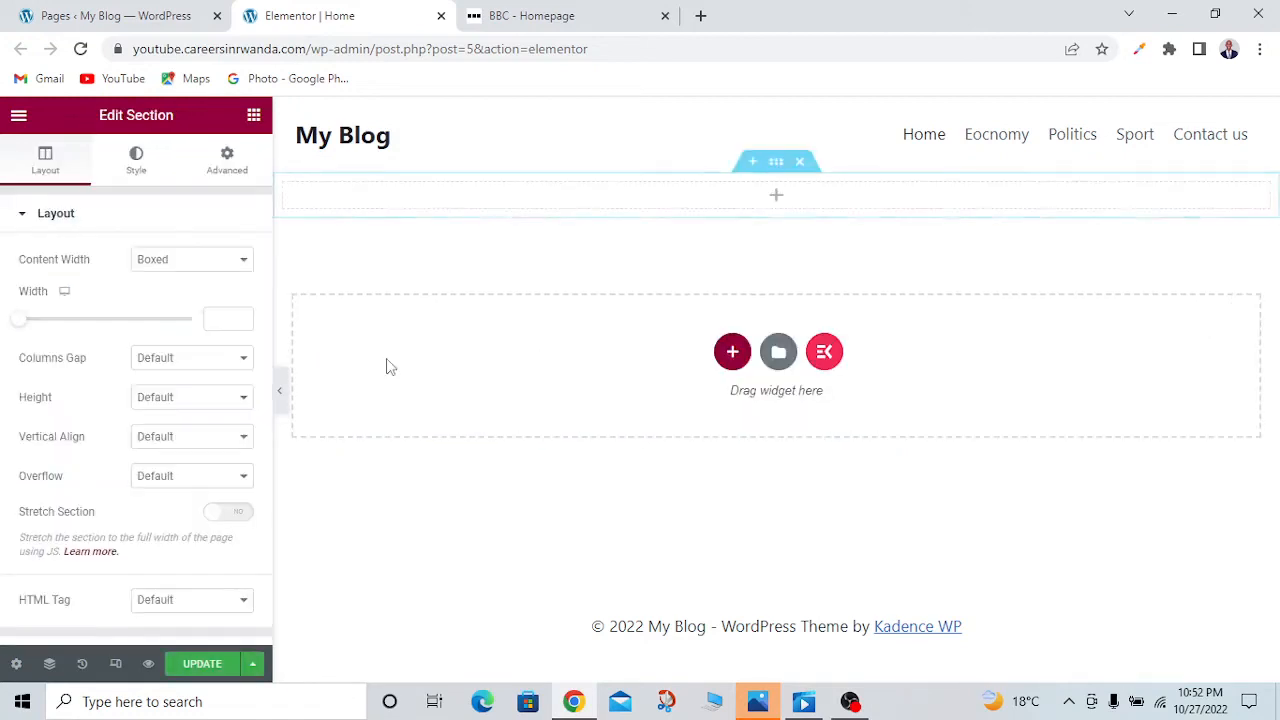
click(255, 116)
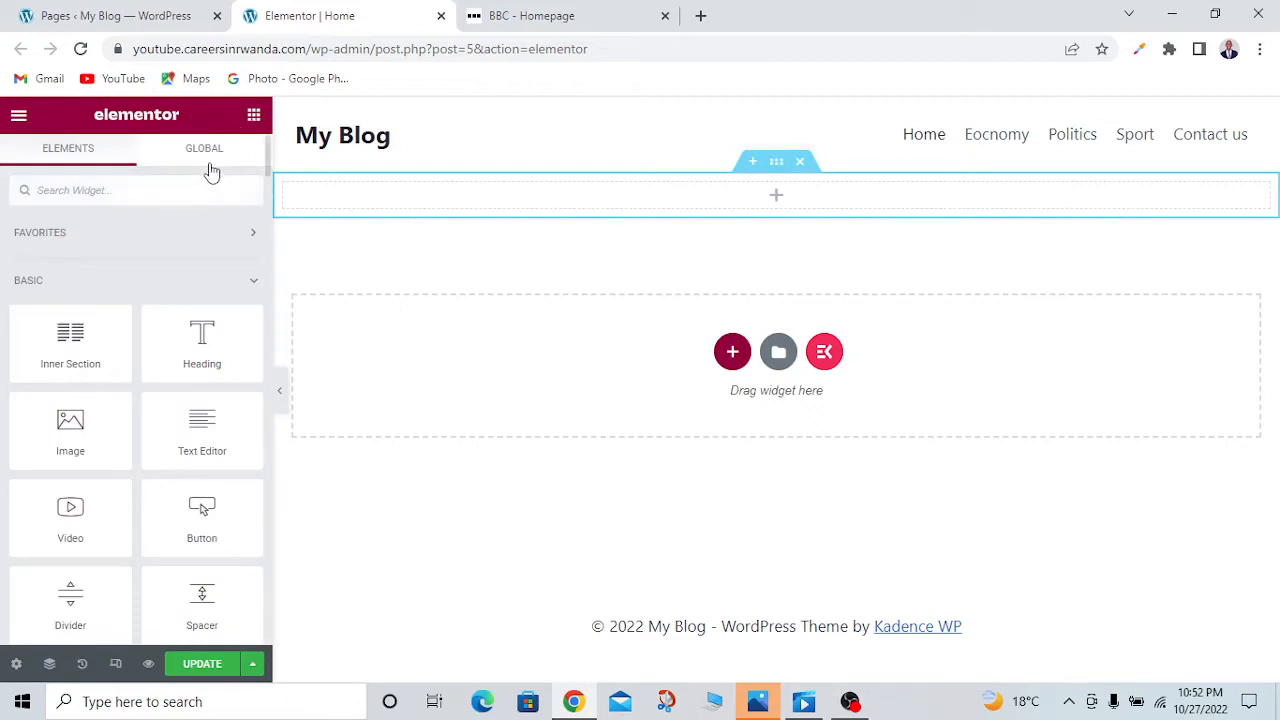
text(anwp)
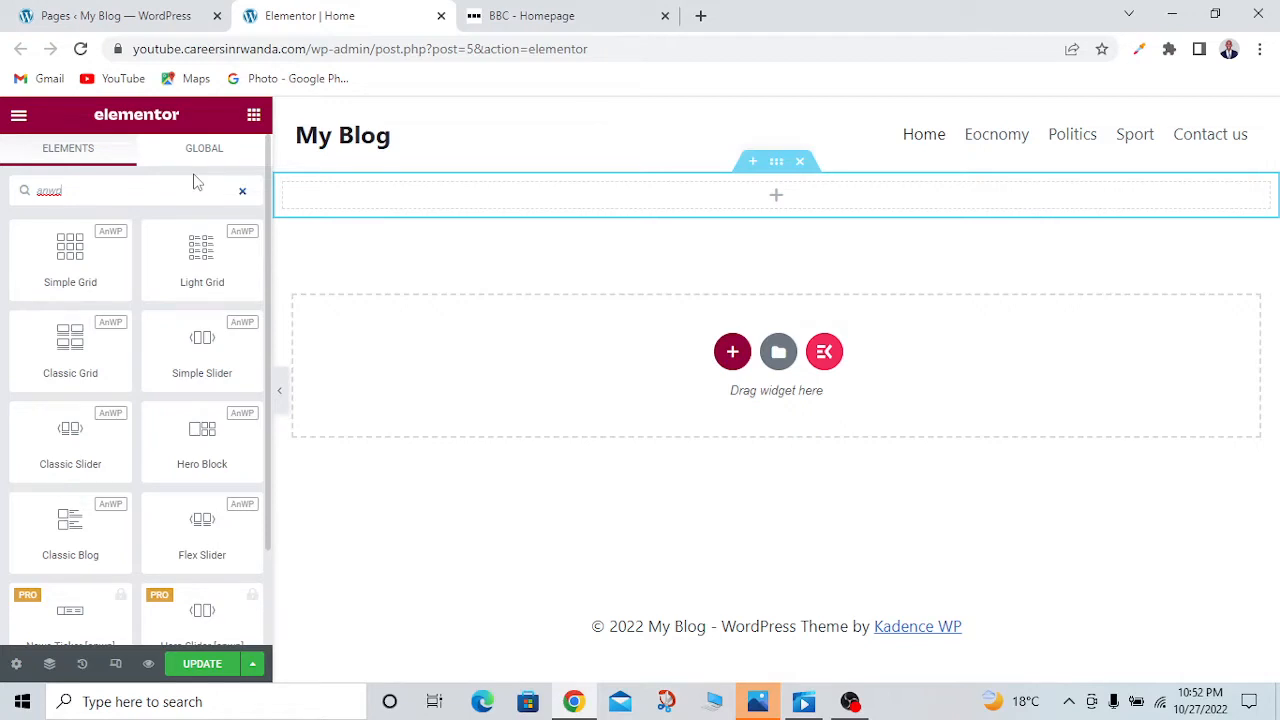
click(546, 15)
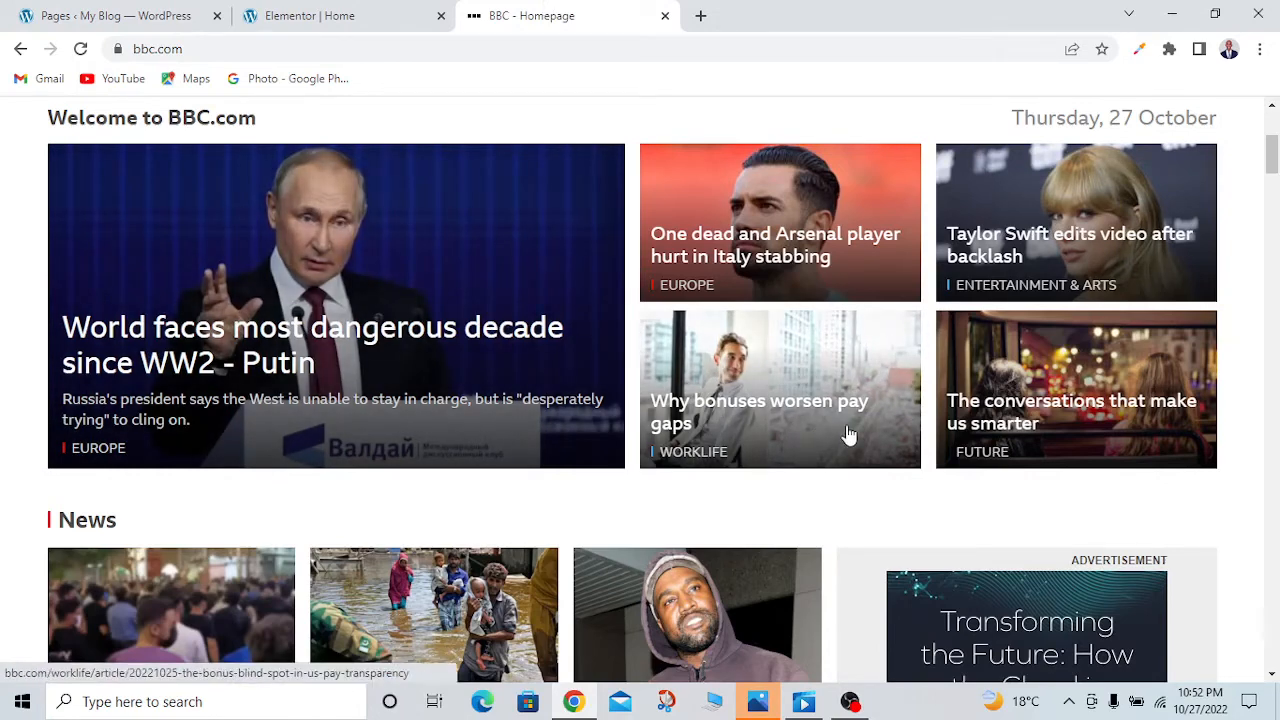
drag(1275, 150, 1273, 175)
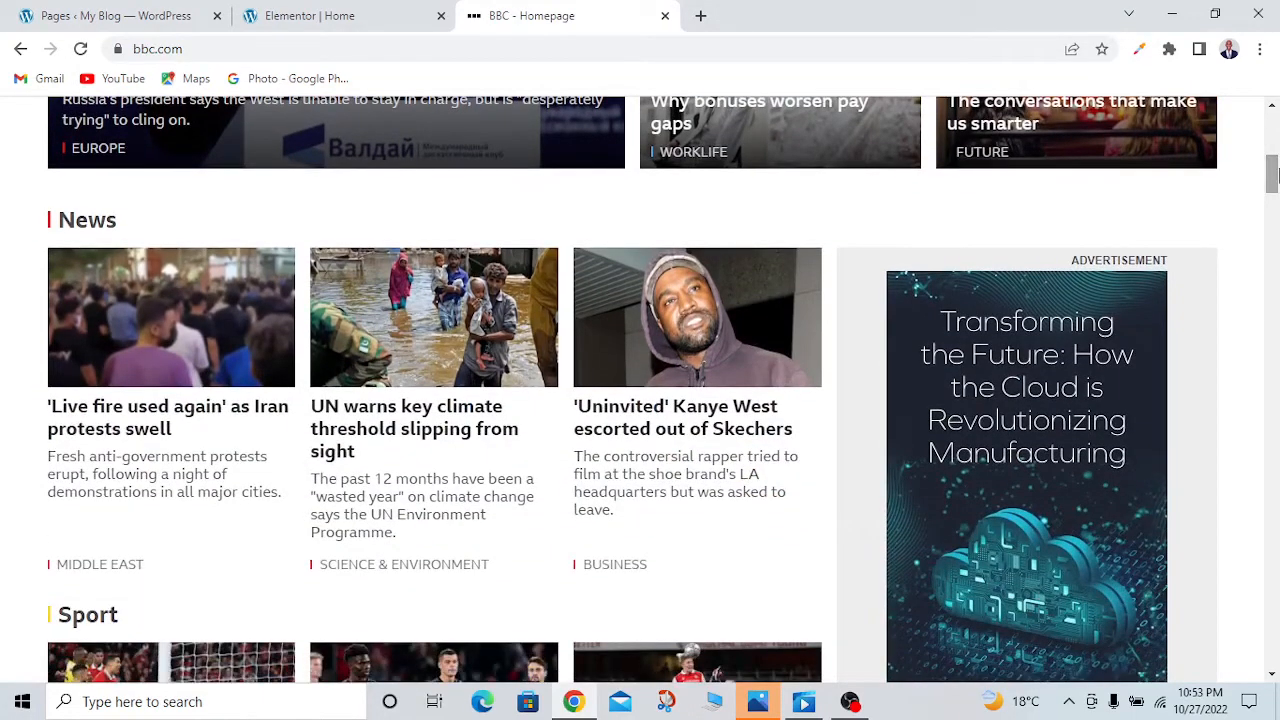
drag(1273, 175, 1273, 203)
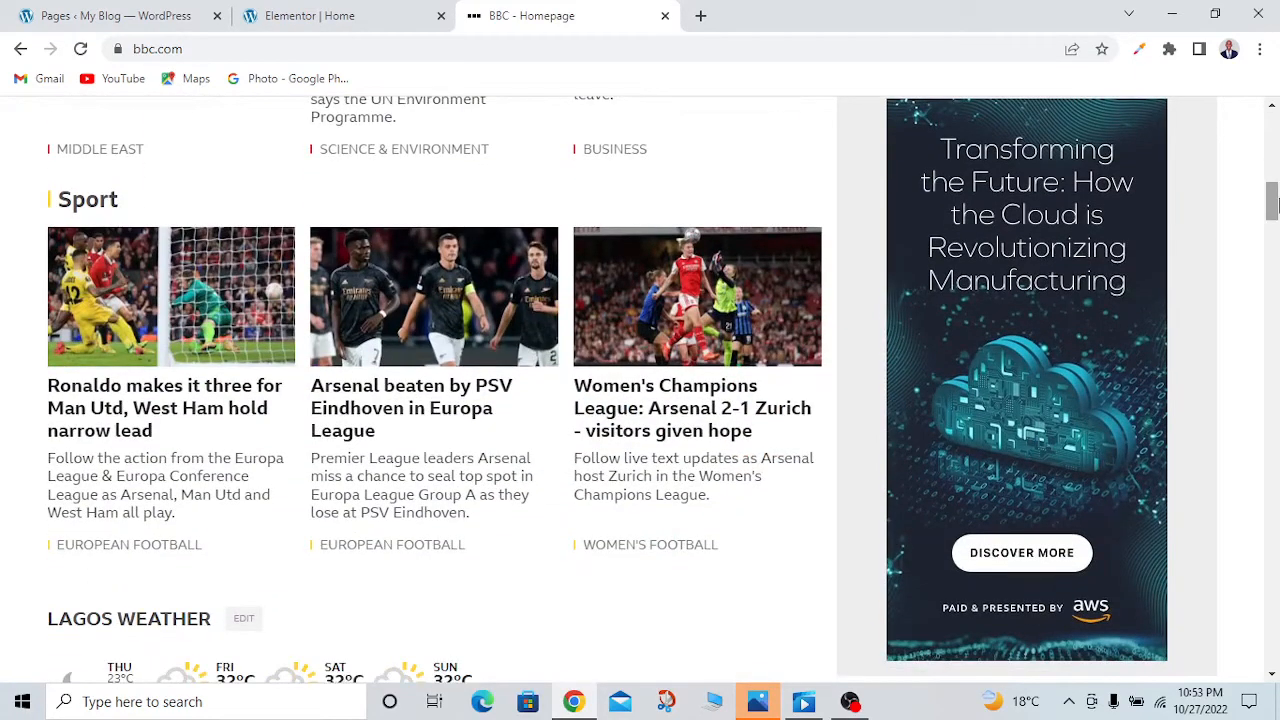
drag(1273, 205, 1273, 118)
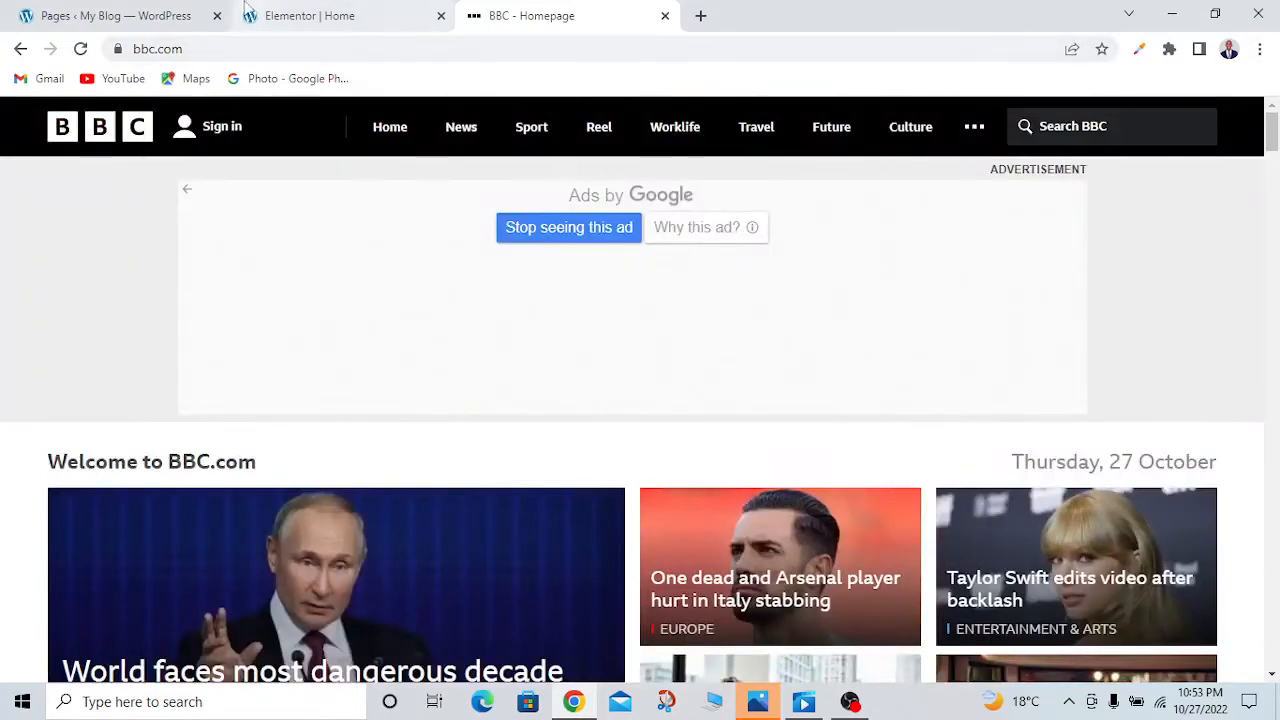
click(372, 15)
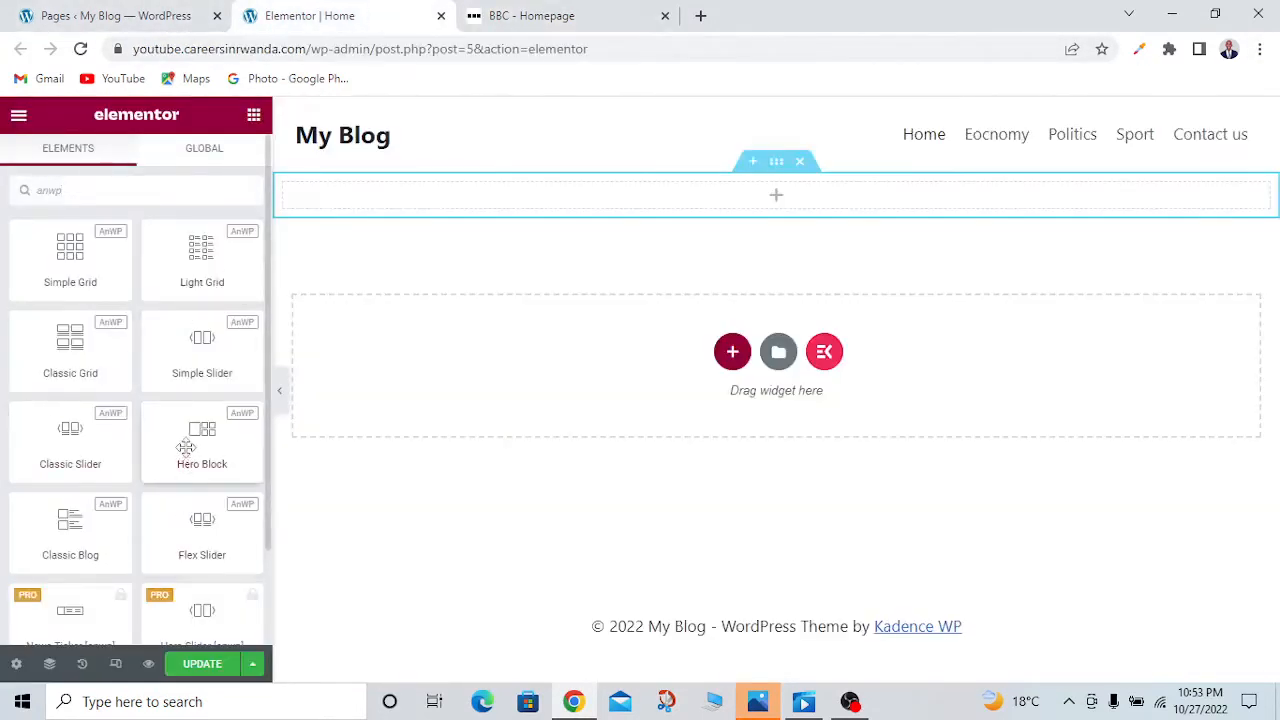
Step: Drag the AnWP Hero Block widget into the empty top section
drag(187, 448, 714, 205)
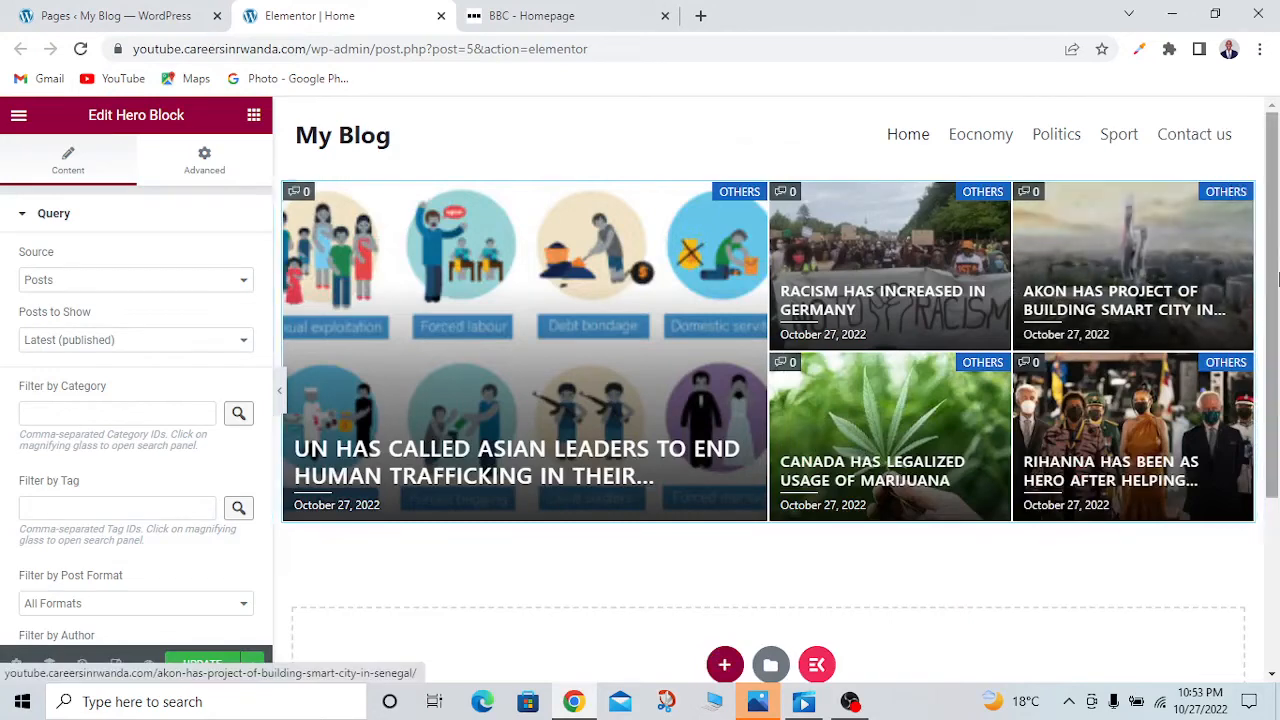
scroll(1278, 305, down, 1)
scroll(1278, 305, down, 1)
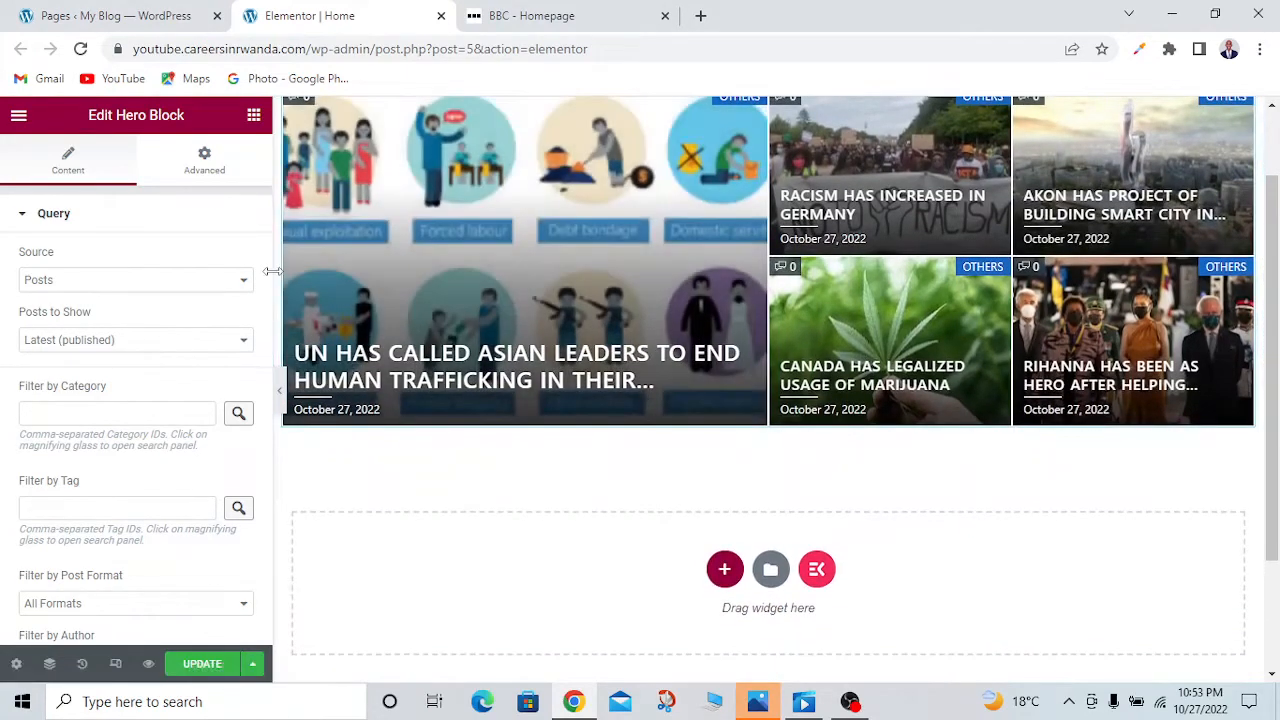
Step: In Styles and Layout, switch off Show Category, Show Post Date and Show Comments & Views, then begin a new section below
scroll(266, 285, down, 5)
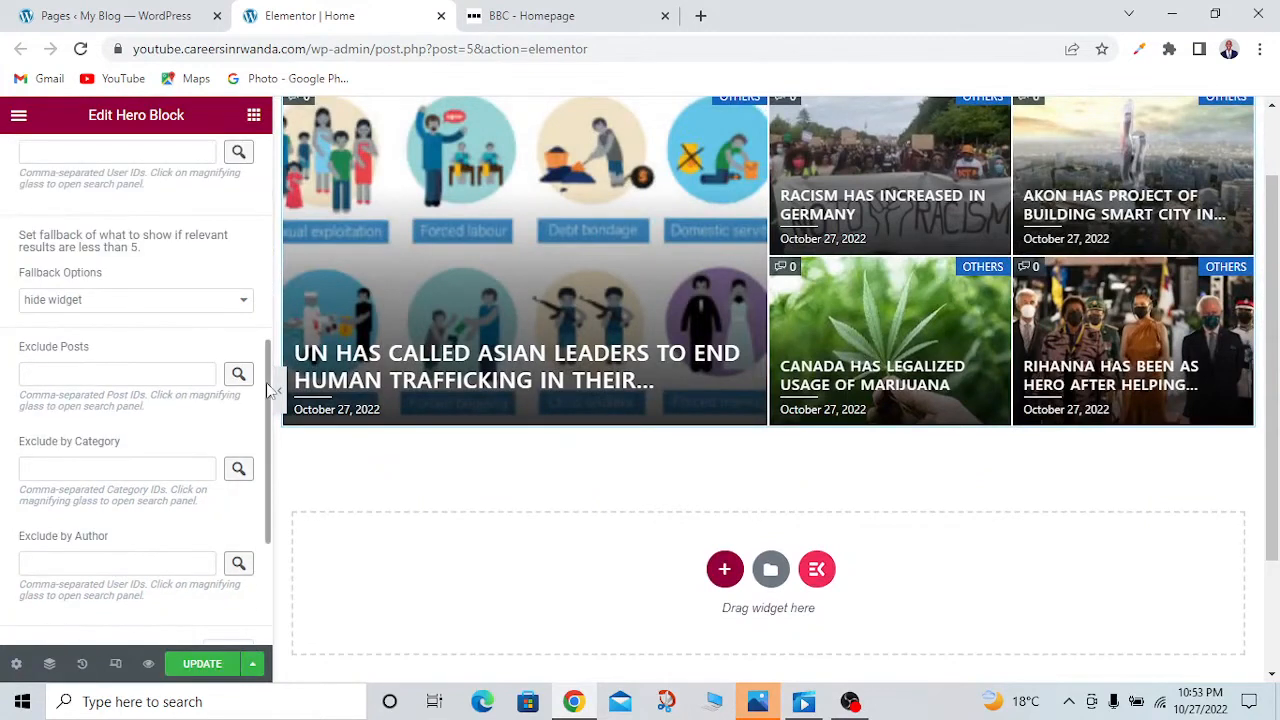
scroll(268, 390, down, 3)
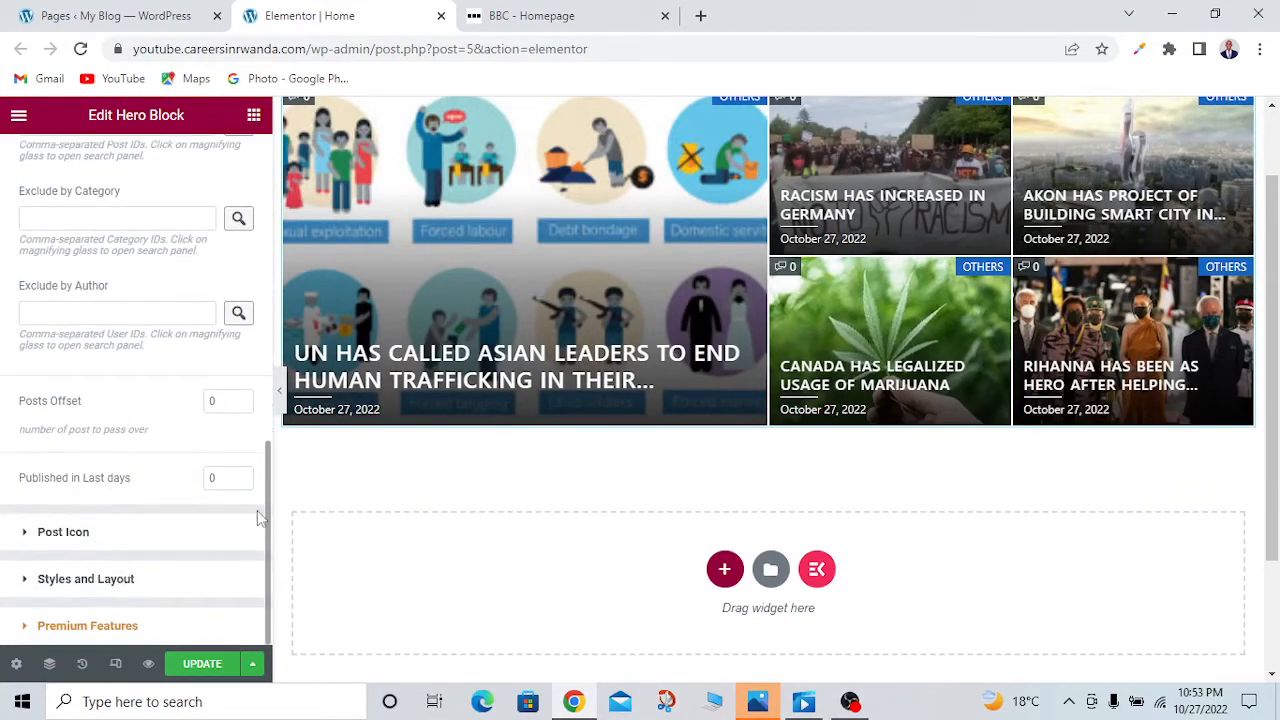
click(212, 583)
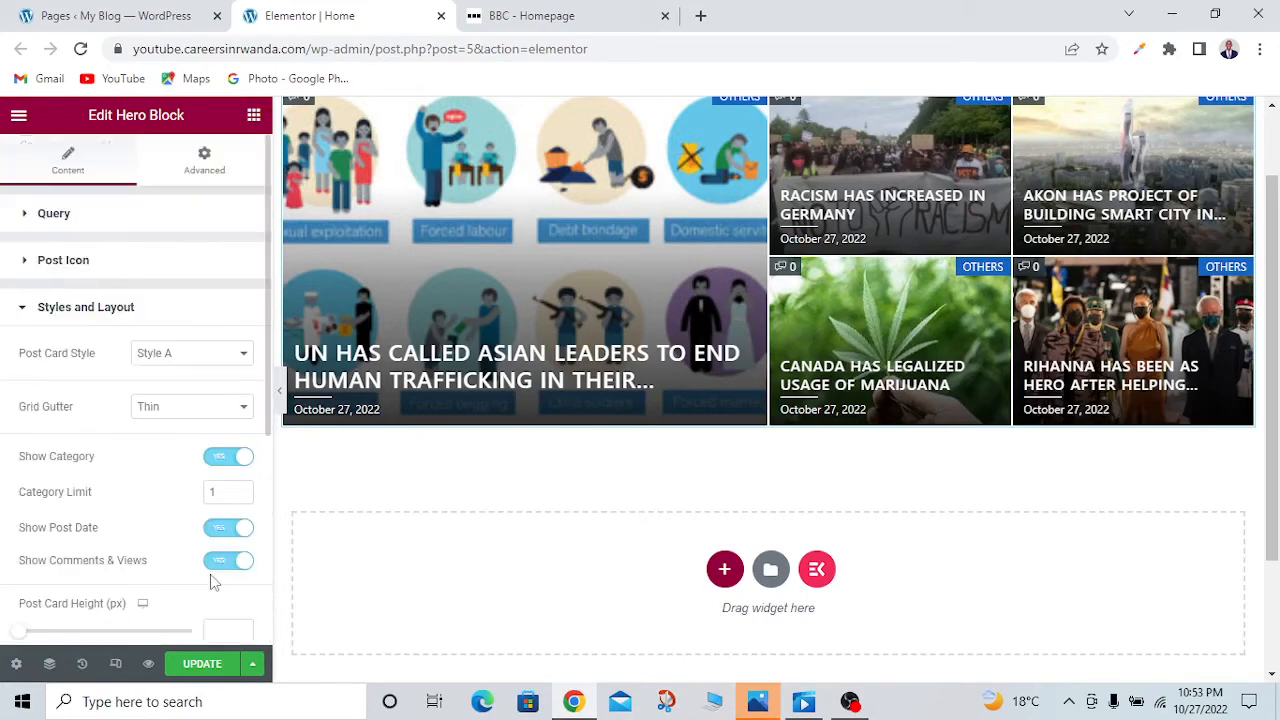
click(222, 460)
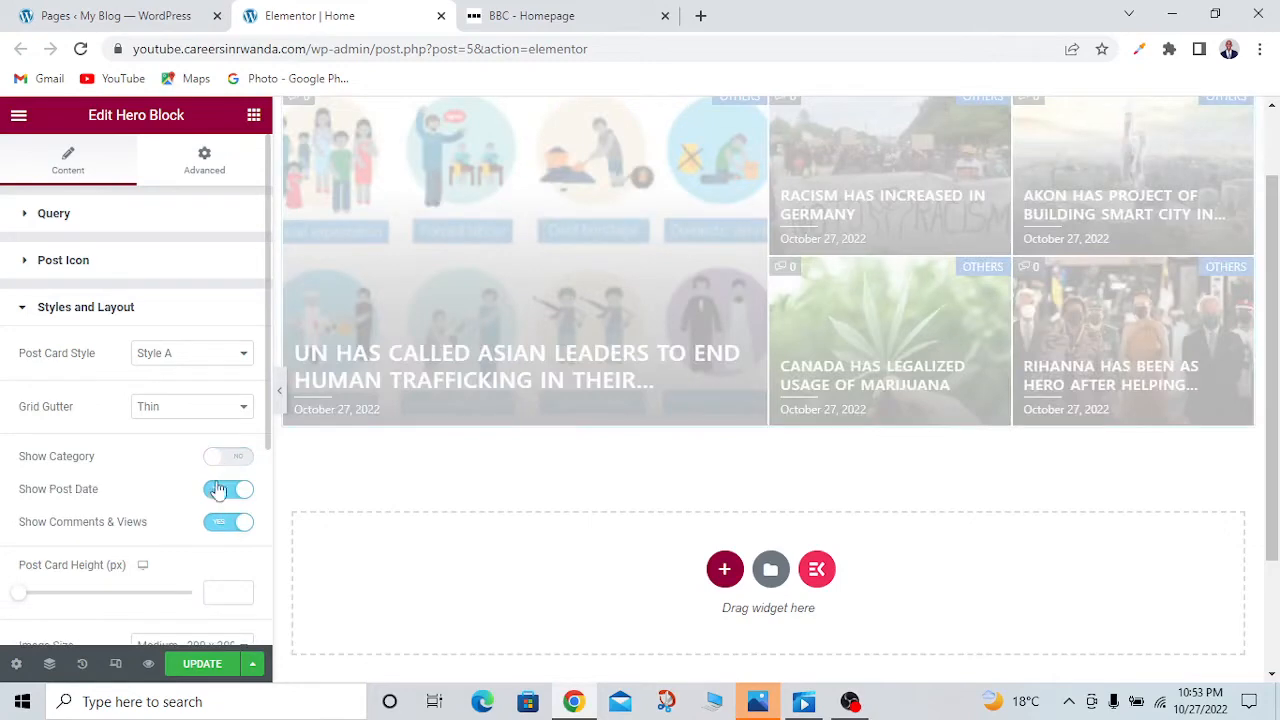
click(221, 492)
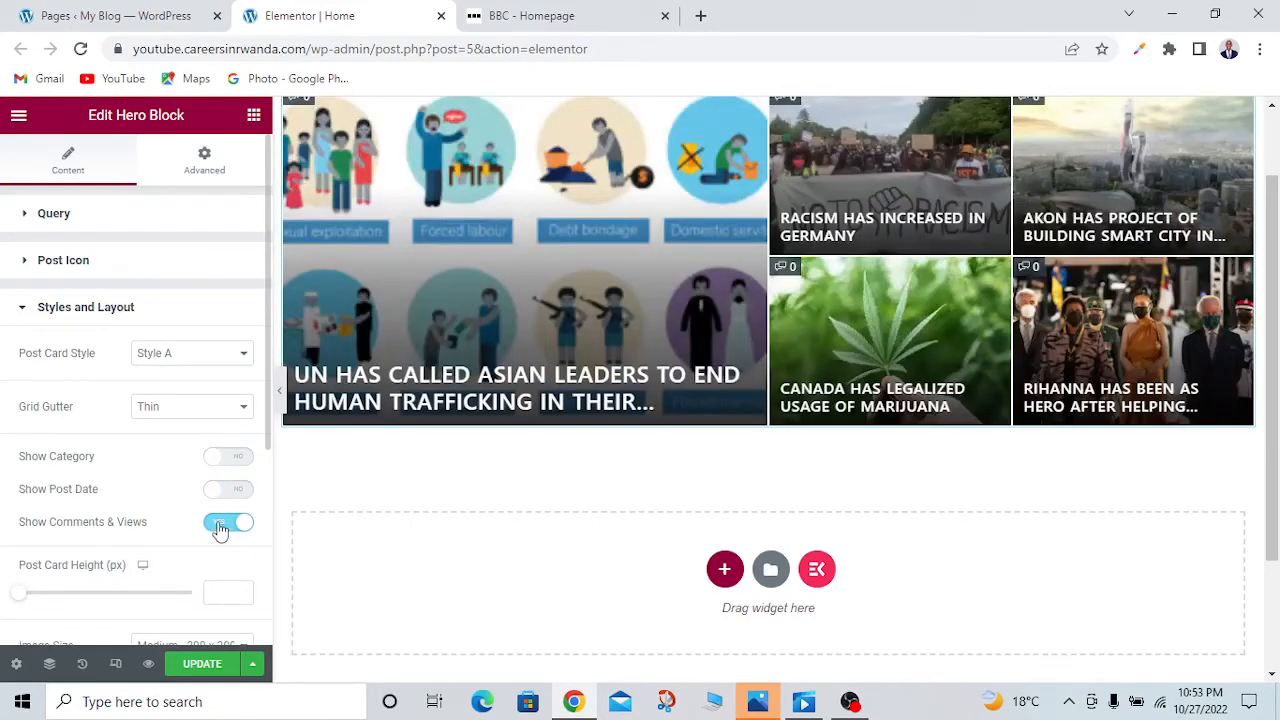
click(220, 528)
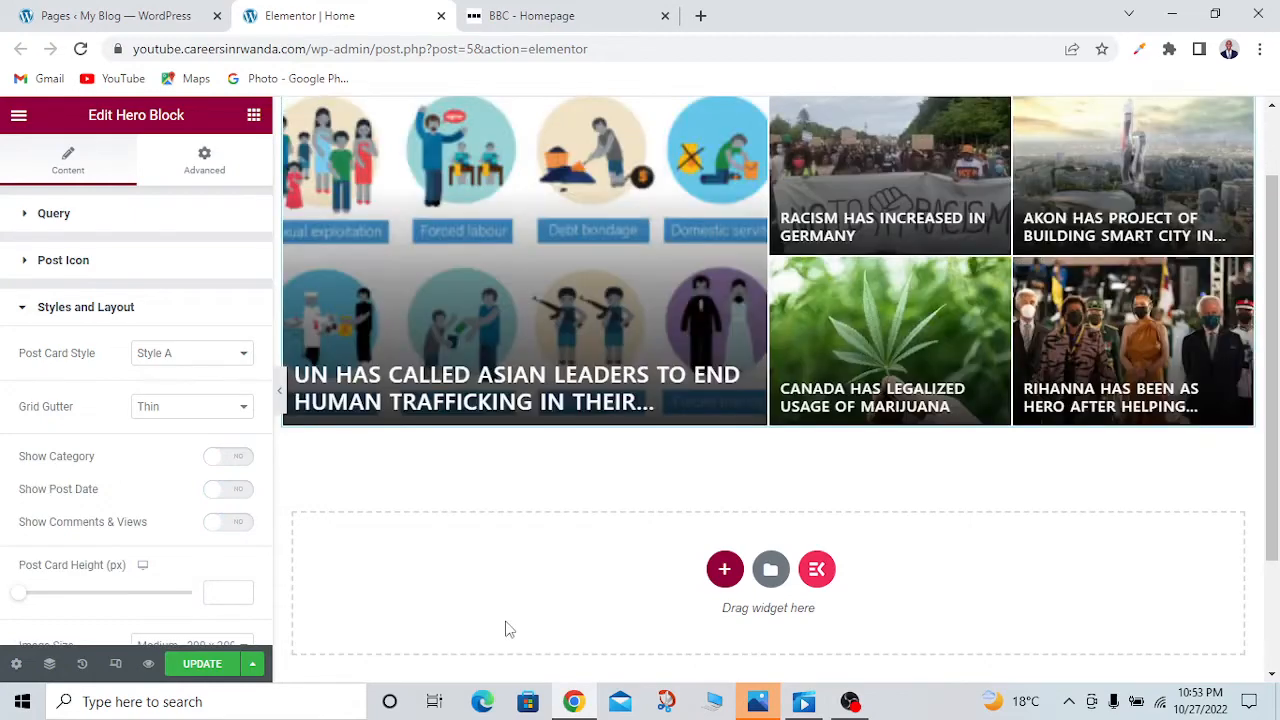
drag(1277, 455, 1277, 519)
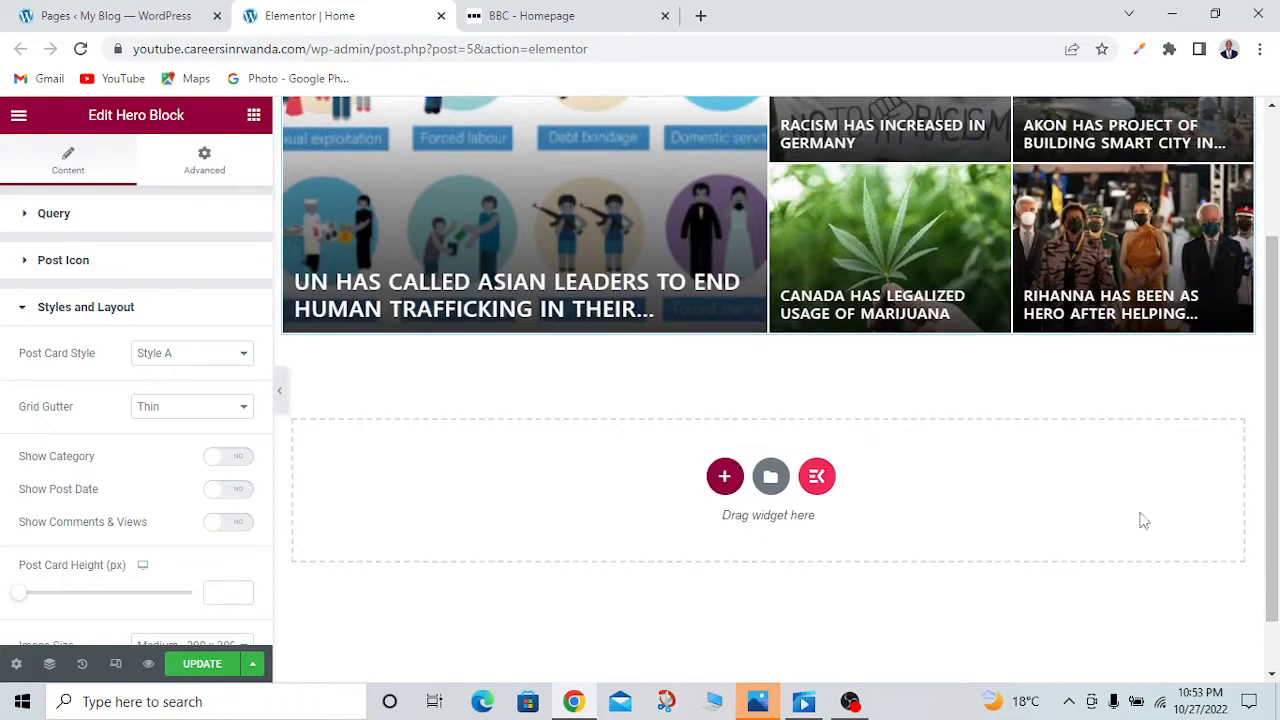
click(726, 478)
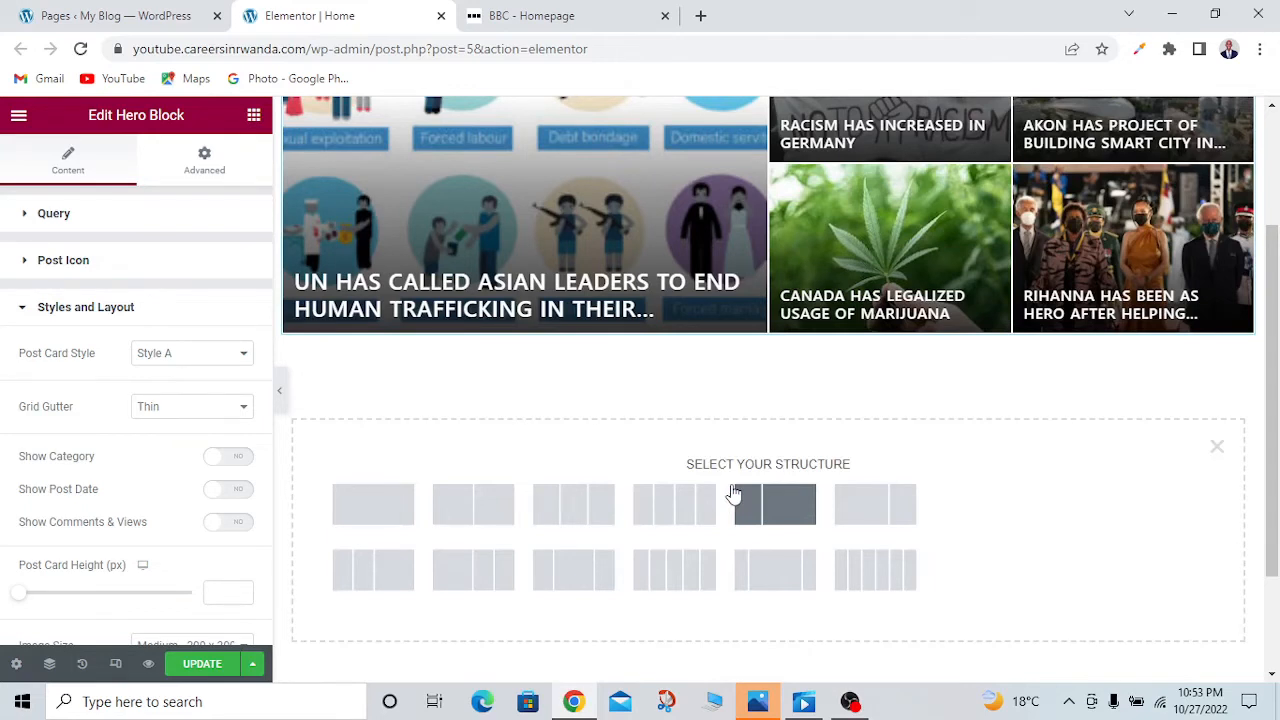
click(398, 511)
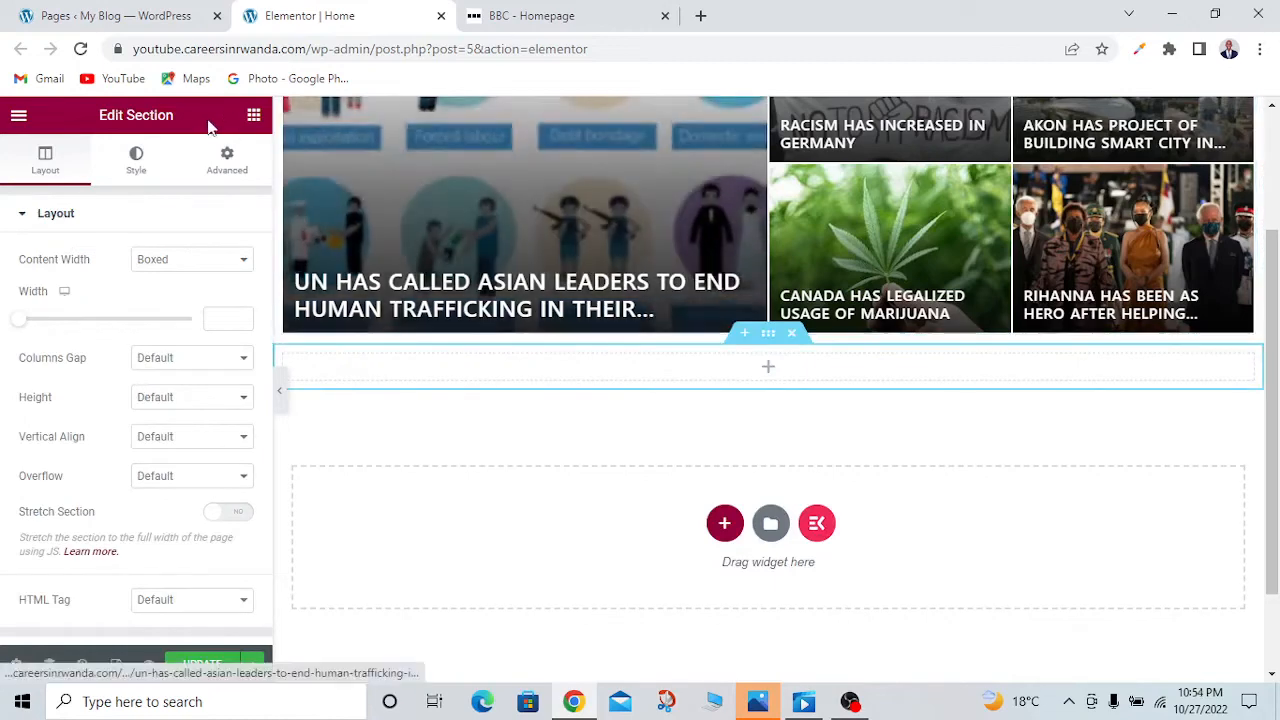
click(253, 116)
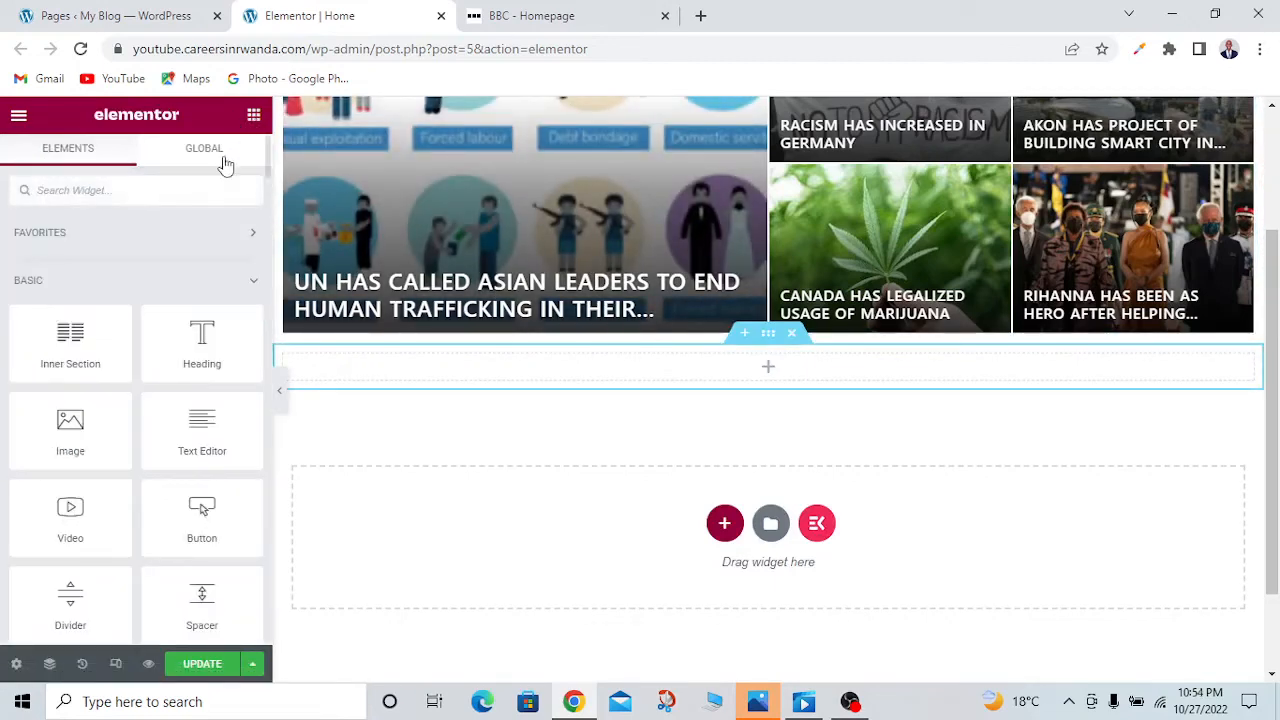
text(anwp)
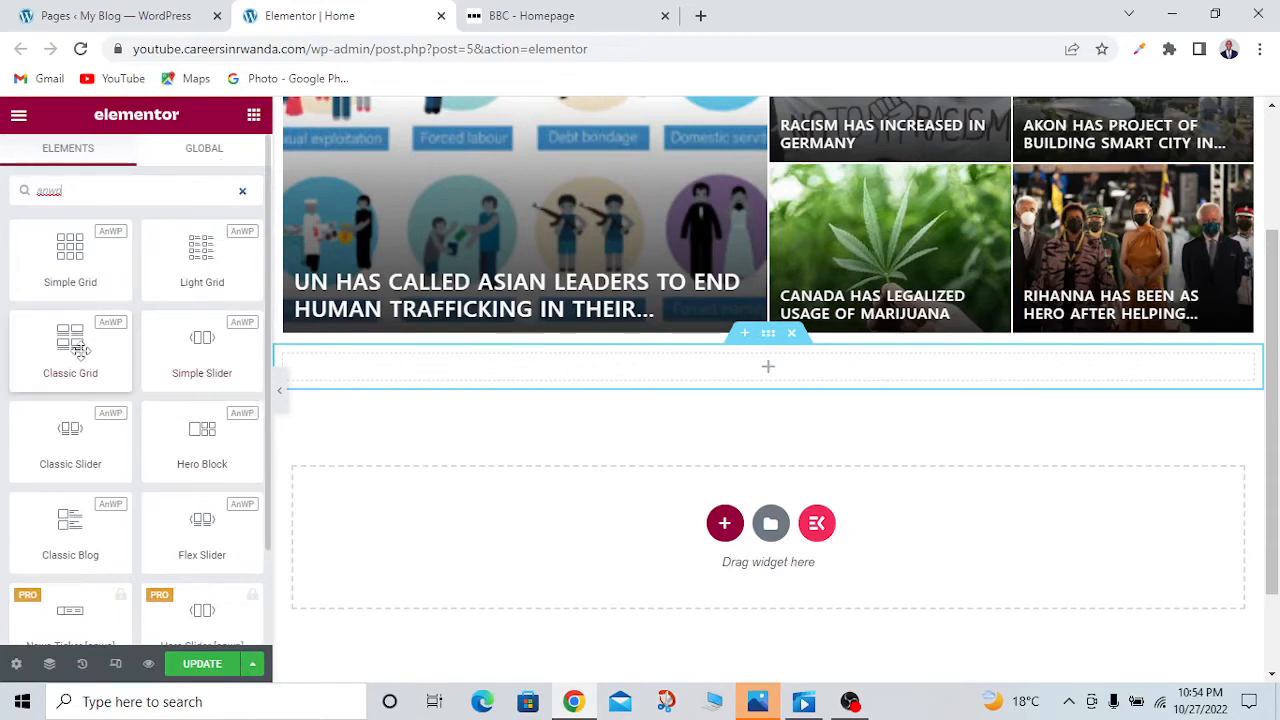
drag(71, 345, 585, 372)
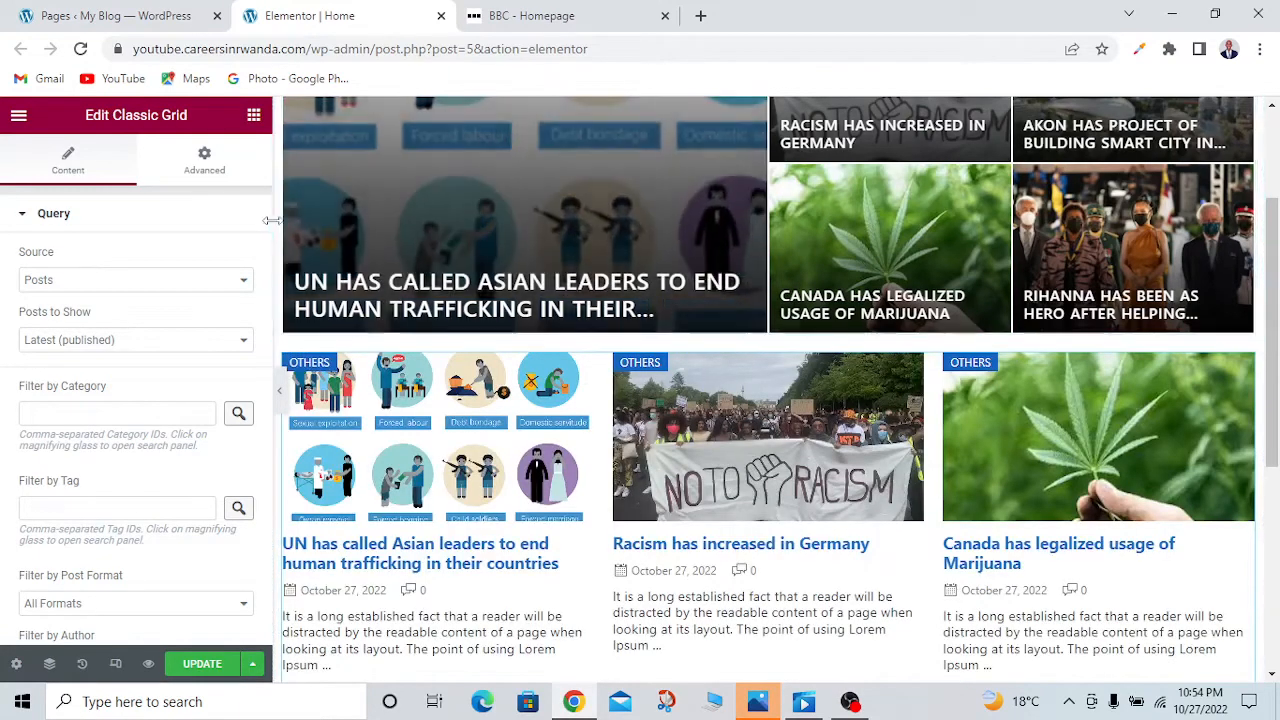
scroll(266, 231, down, 5)
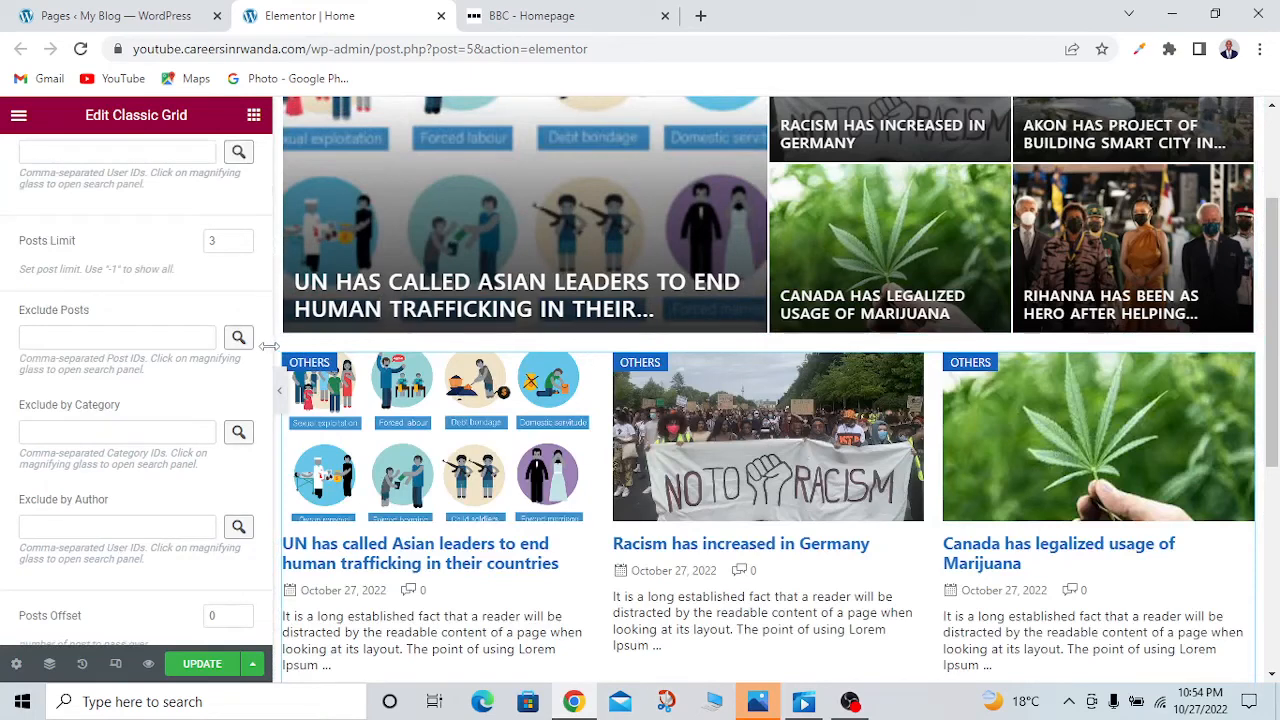
scroll(268, 350, up, 2)
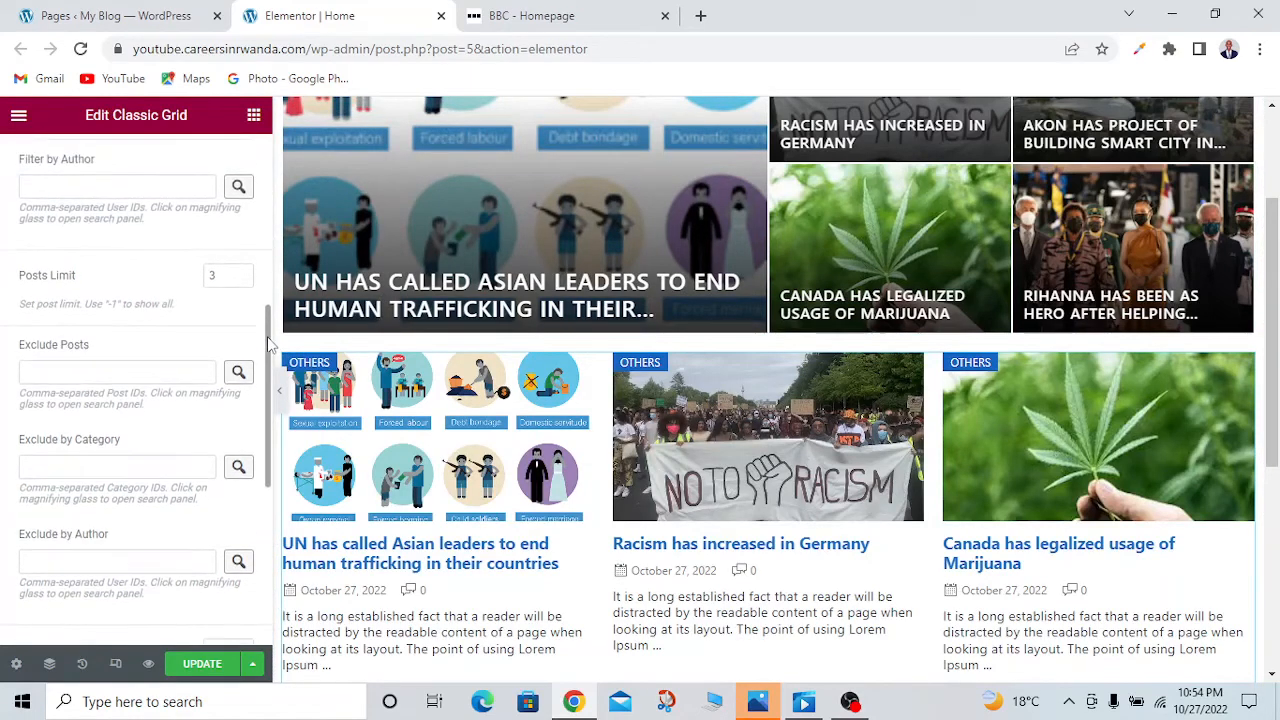
scroll(270, 305, up, 3)
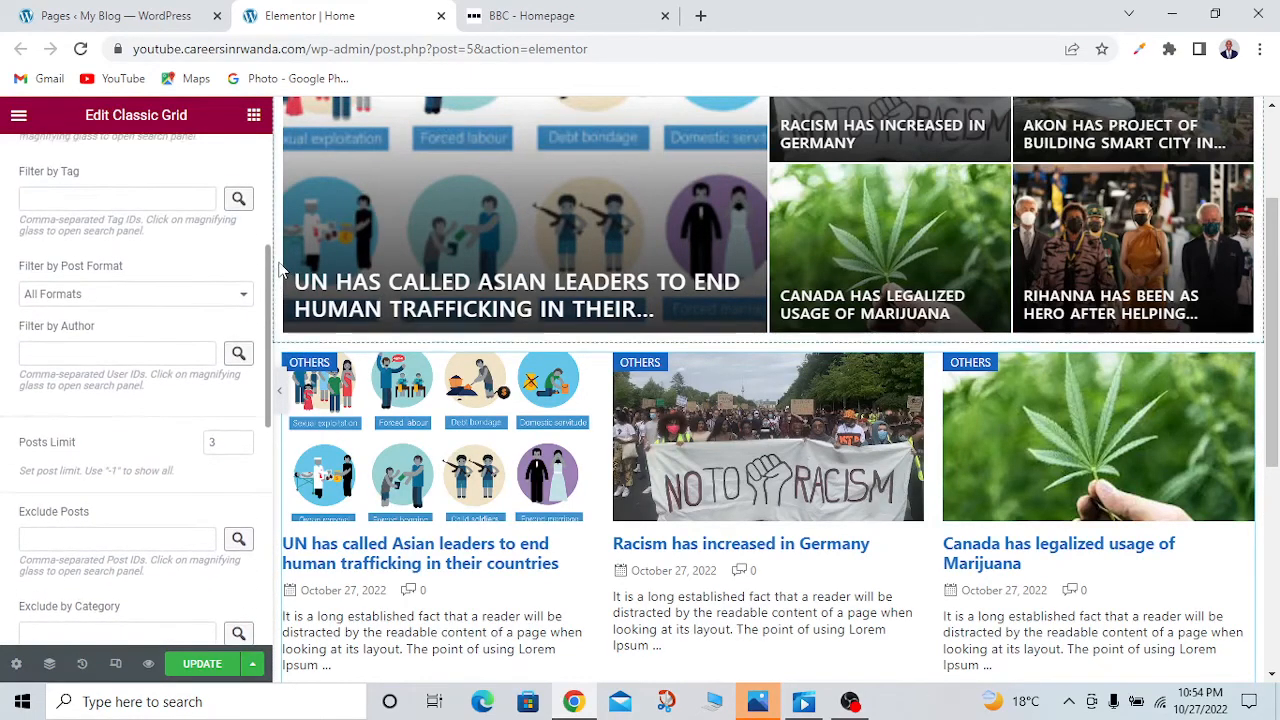
drag(275, 258, 270, 228)
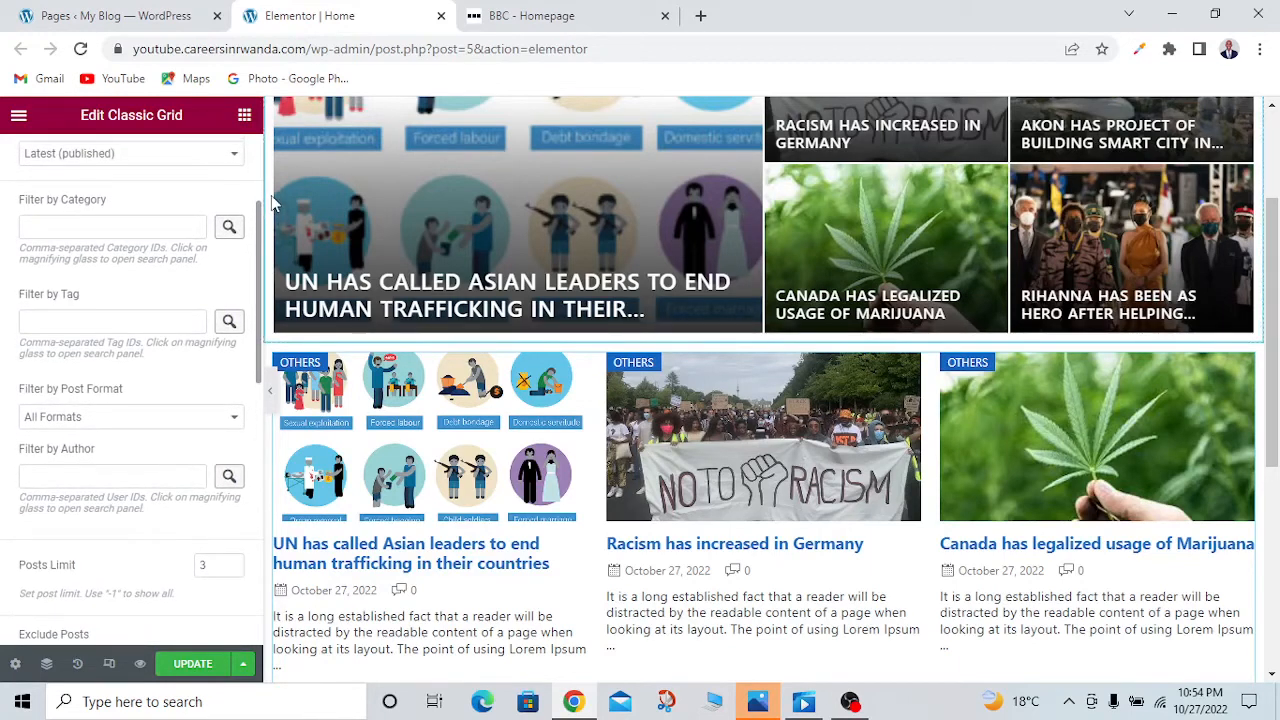
scroll(227, 215, up, 1)
scroll(232, 215, down, 1)
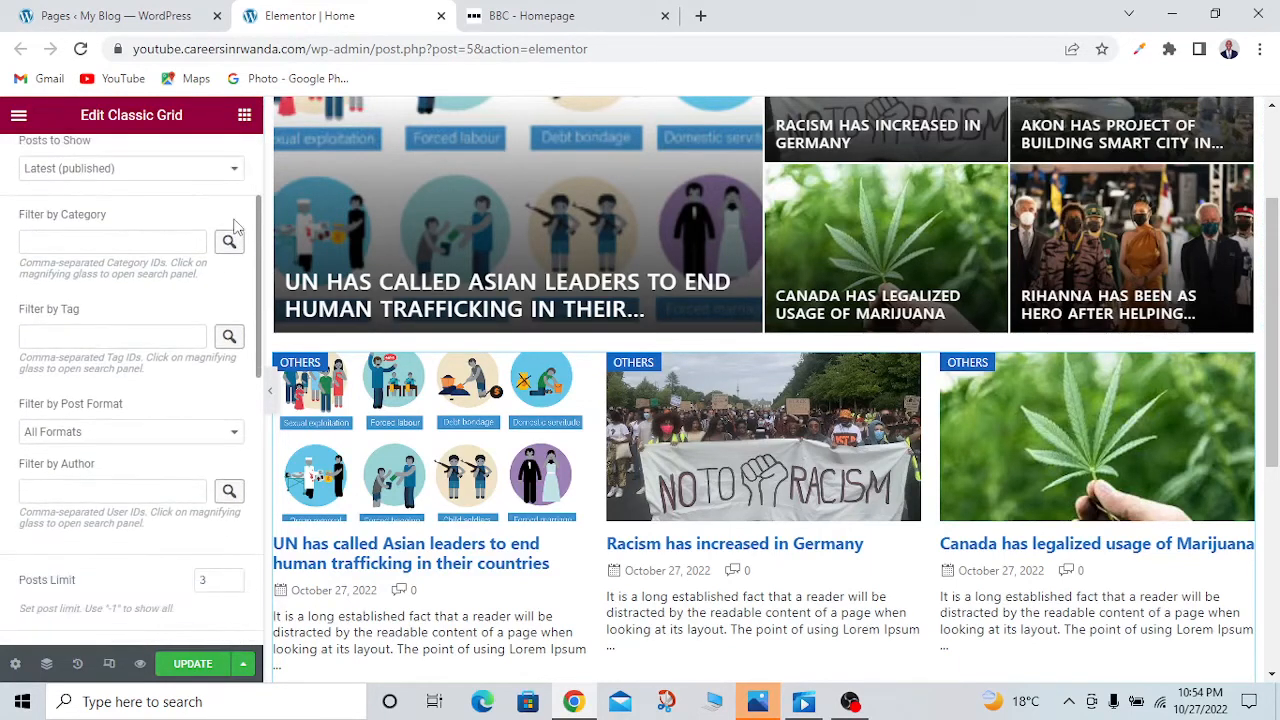
Step: Set the Classic Grid's Filter by Category to Sport (category 3)
click(230, 231)
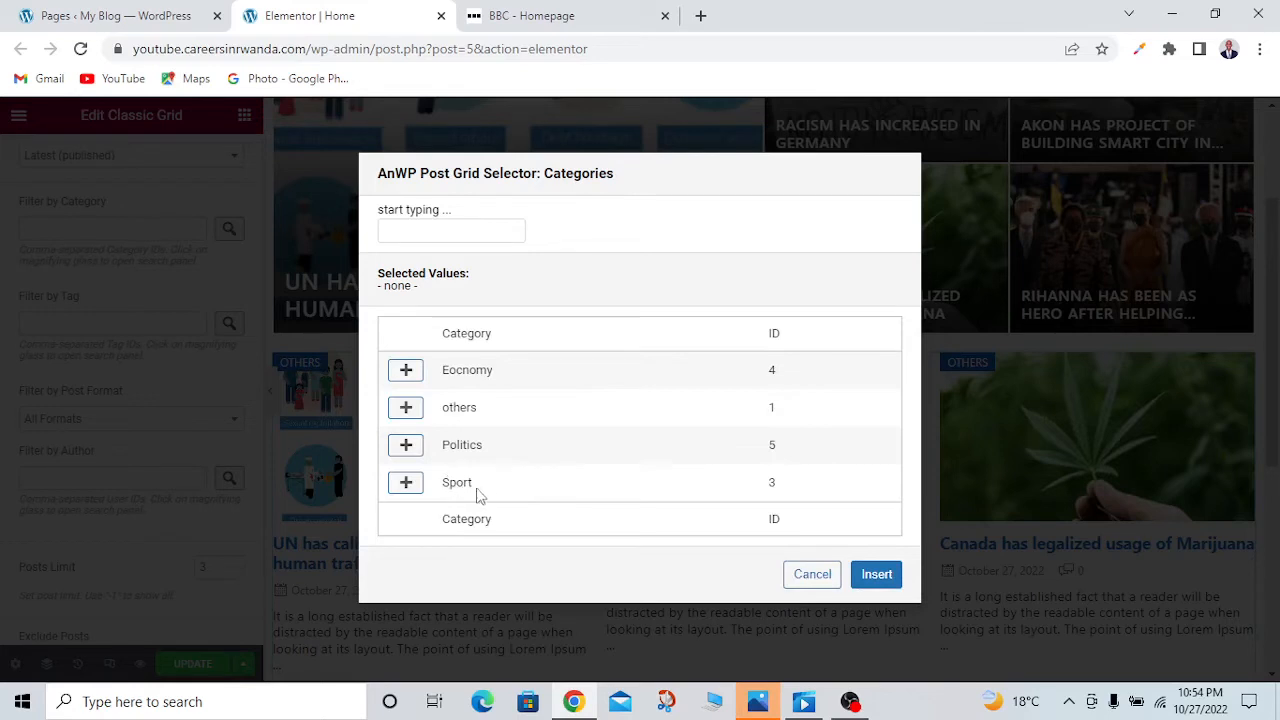
click(408, 484)
click(857, 616)
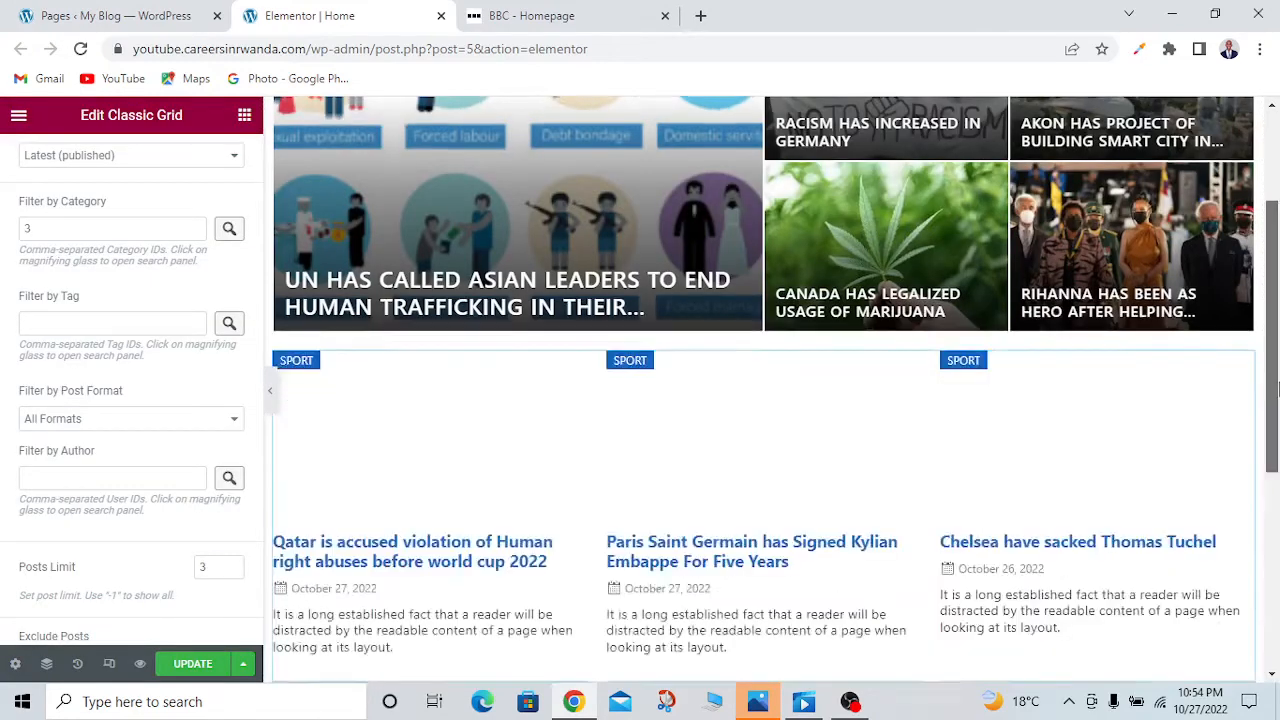
drag(1277, 390, 1278, 444)
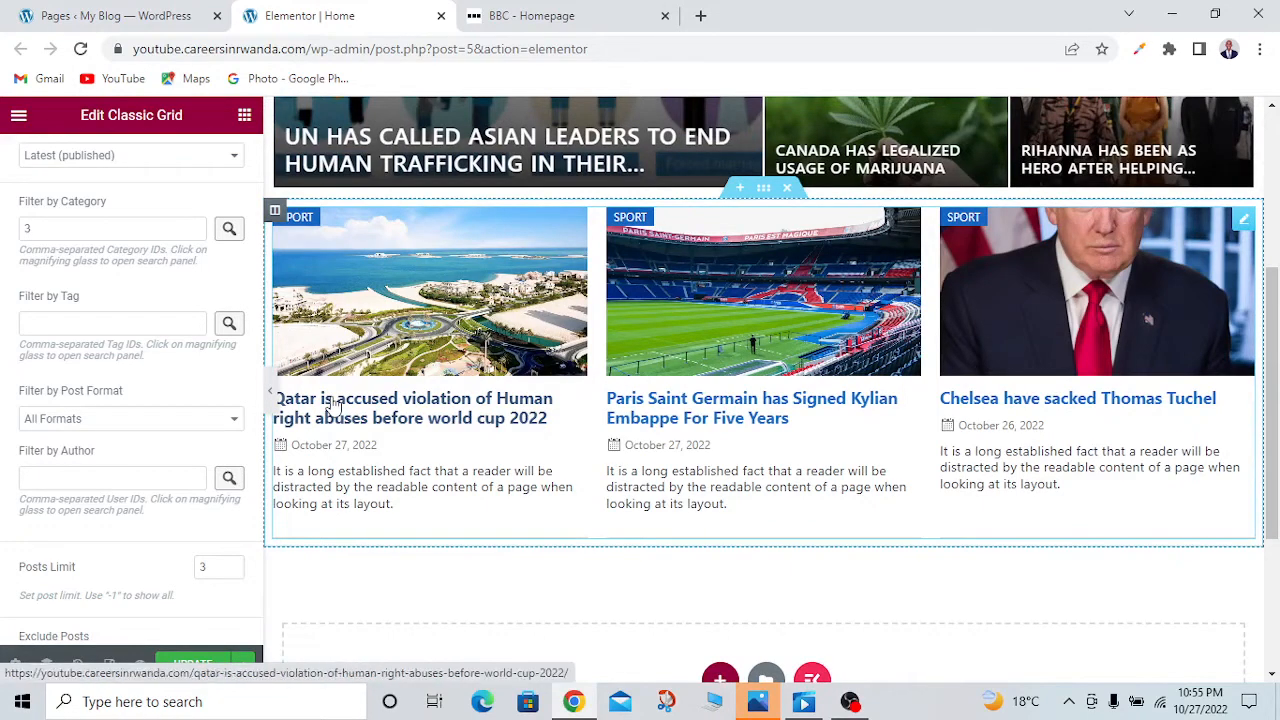
Step: Unlink the grid section's Advanced padding and set Top padding to 50 px
click(766, 192)
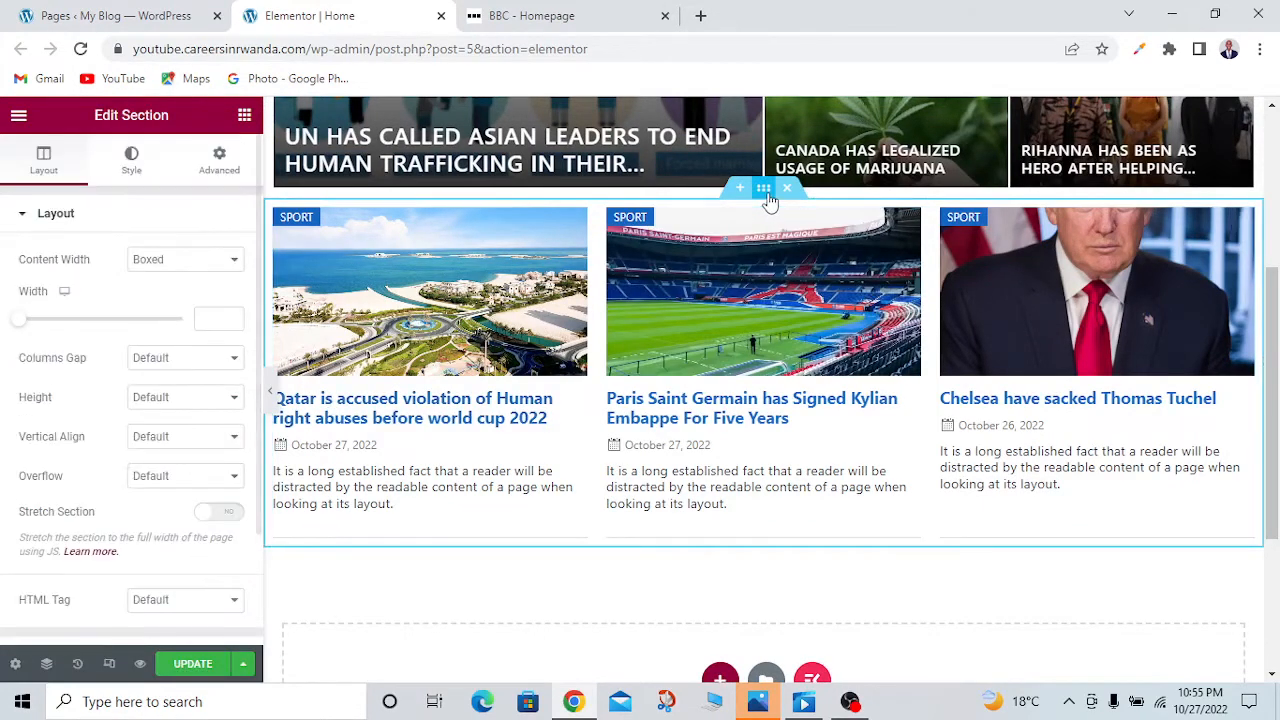
click(205, 172)
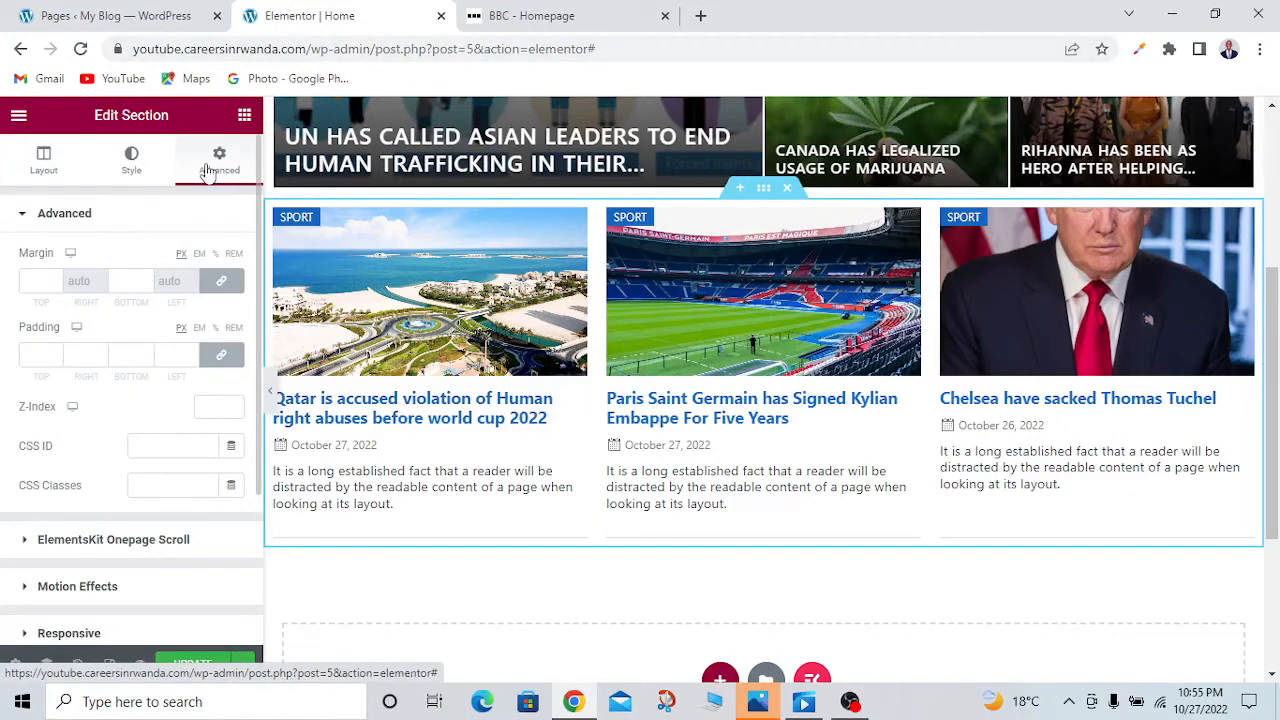
click(219, 360)
drag(55, 358, 55, 358)
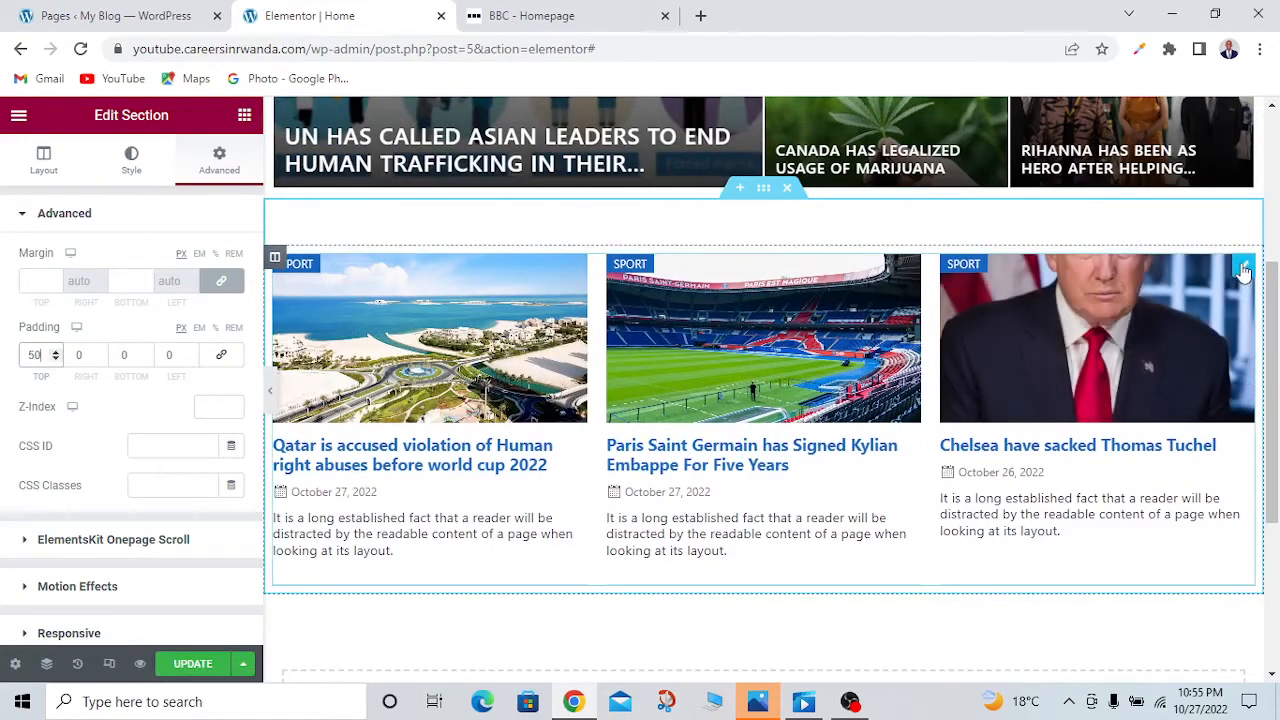
click(1243, 270)
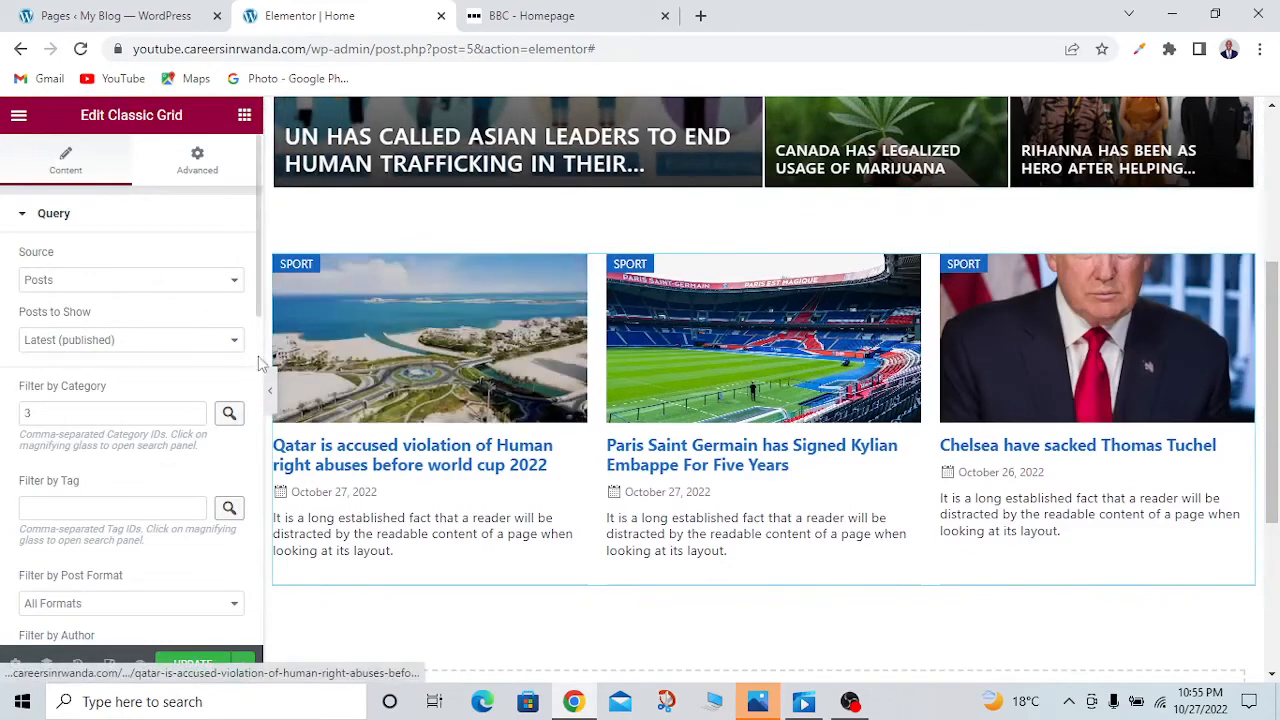
Step: Expand the grid's Widget Header and enter 'Sport News' as the title
drag(256, 310, 250, 611)
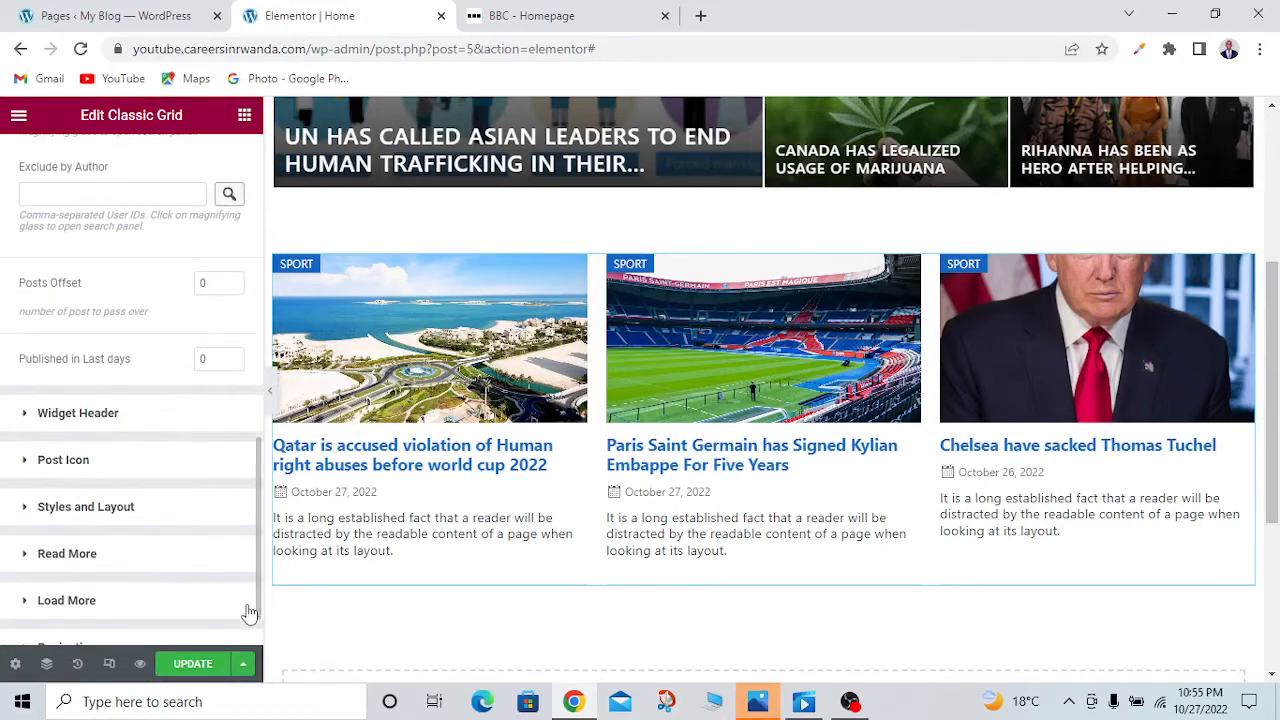
click(157, 429)
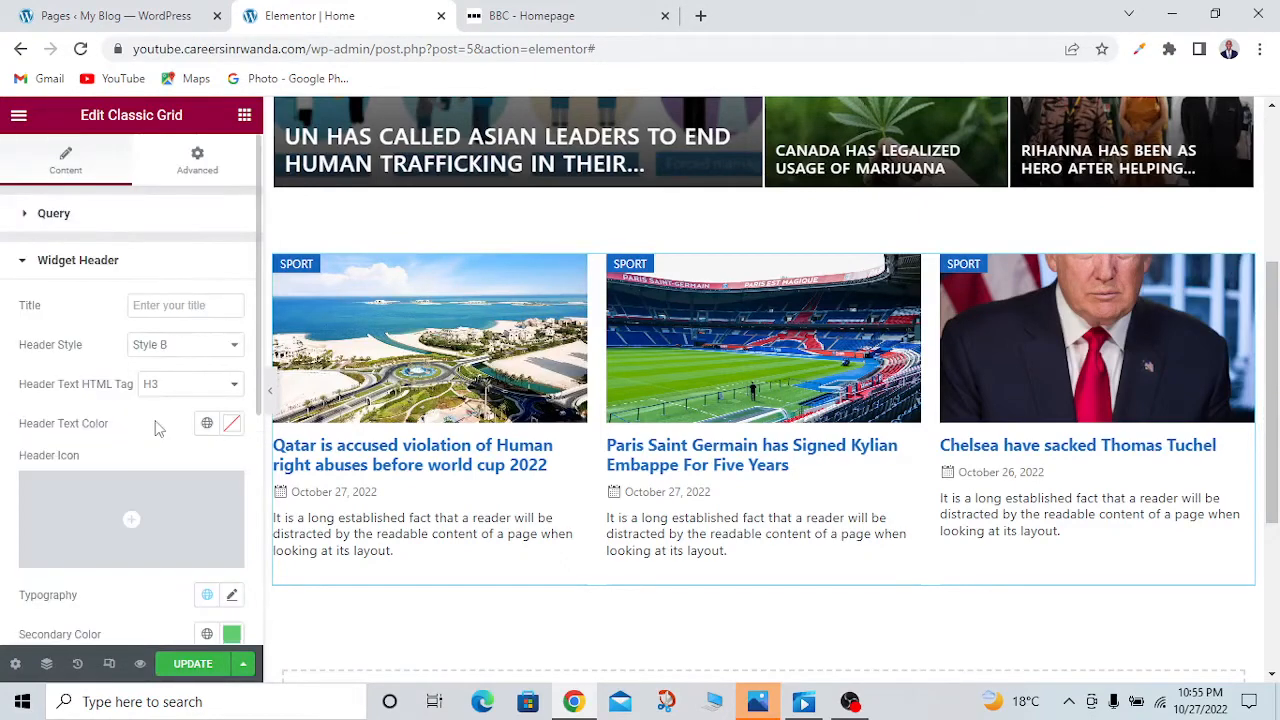
click(172, 308)
text(S)
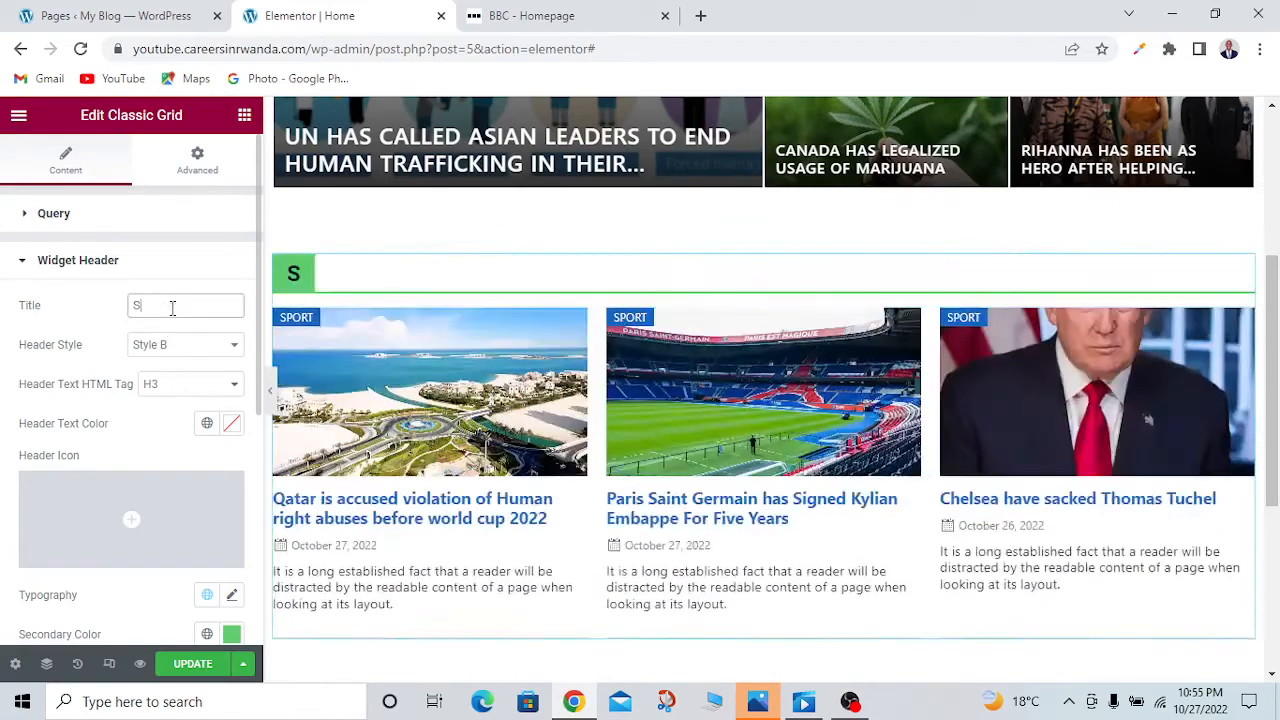
text(port)
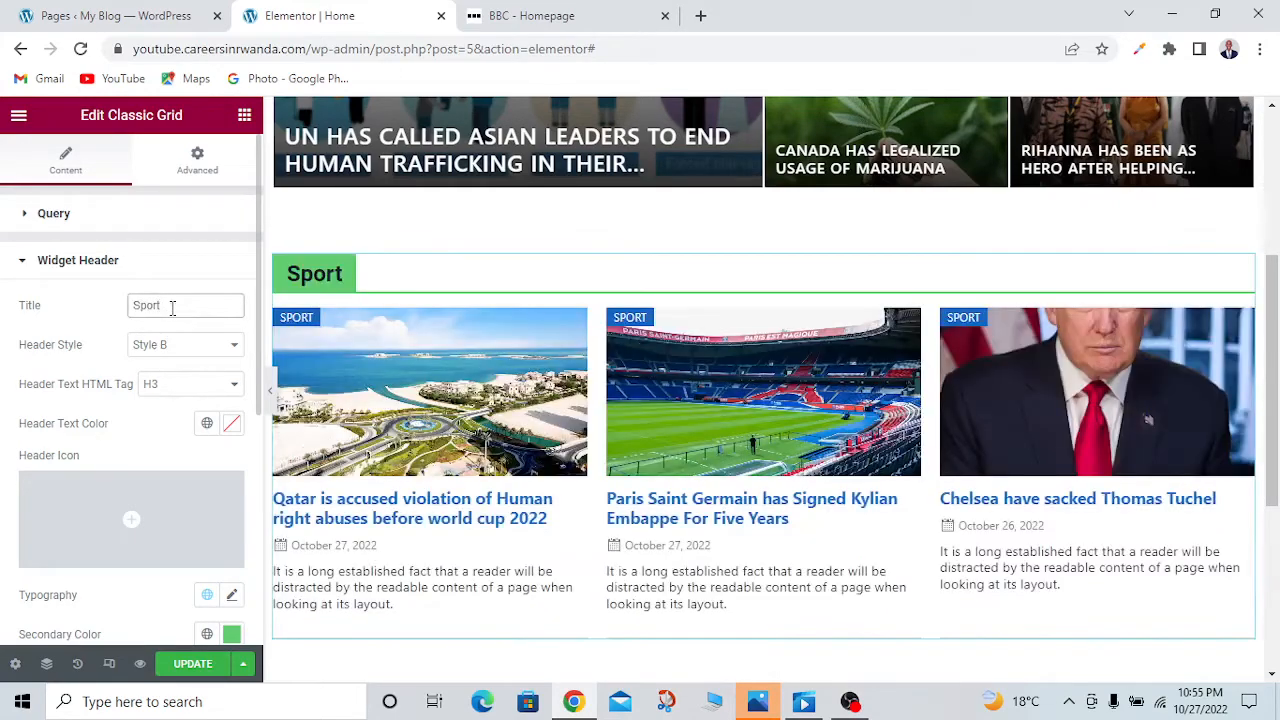
text( News)
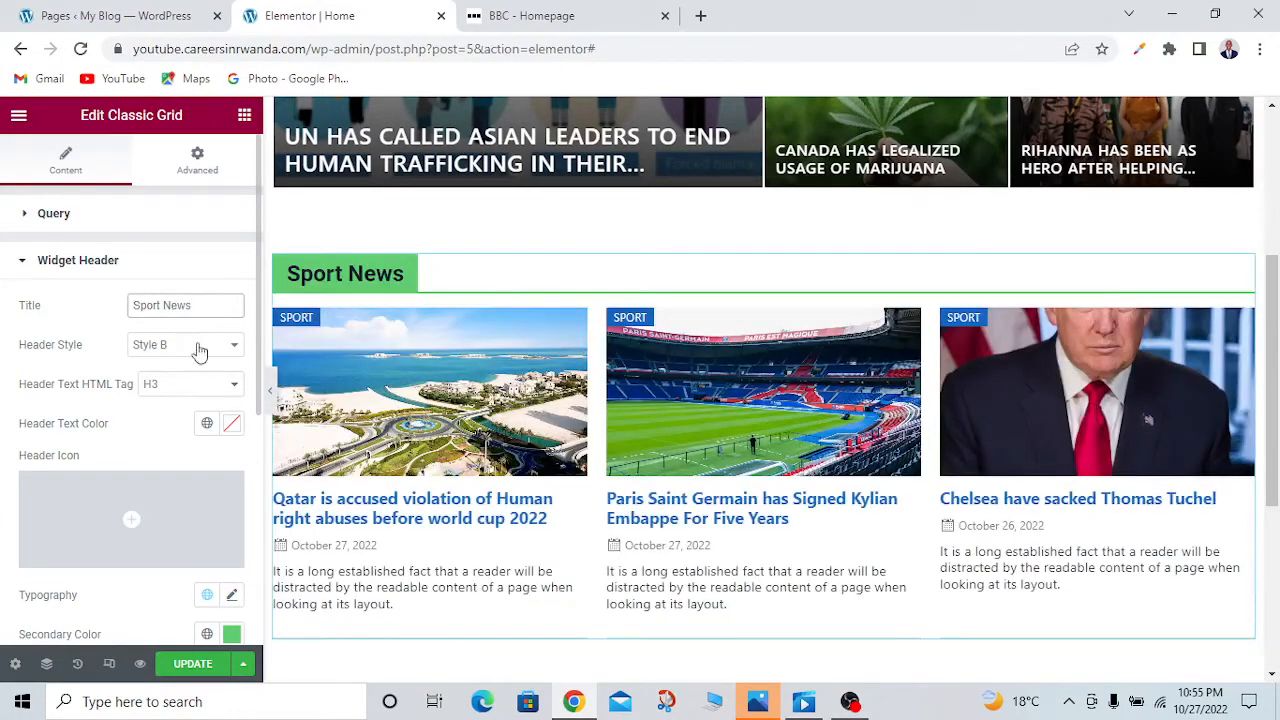
Step: Set Header Text Color to white #FEFEFE and Secondary Color to dark blue #202285
click(231, 425)
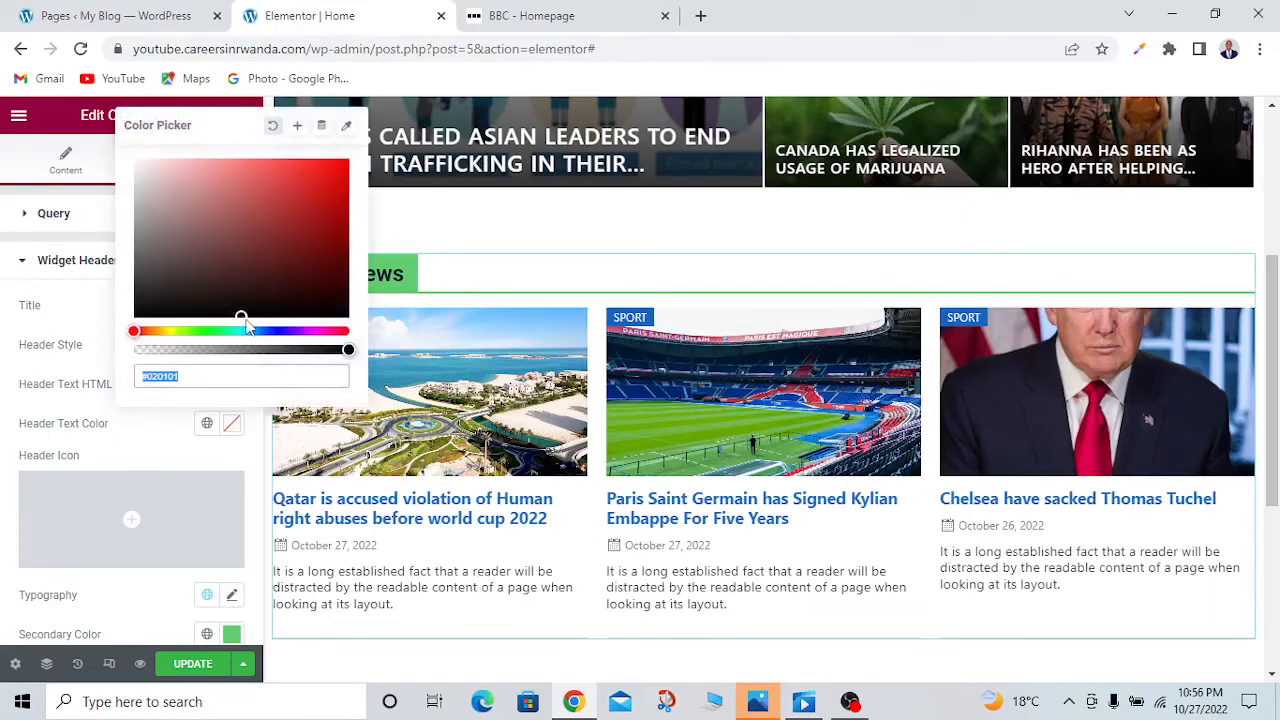
drag(240, 314, 134, 160)
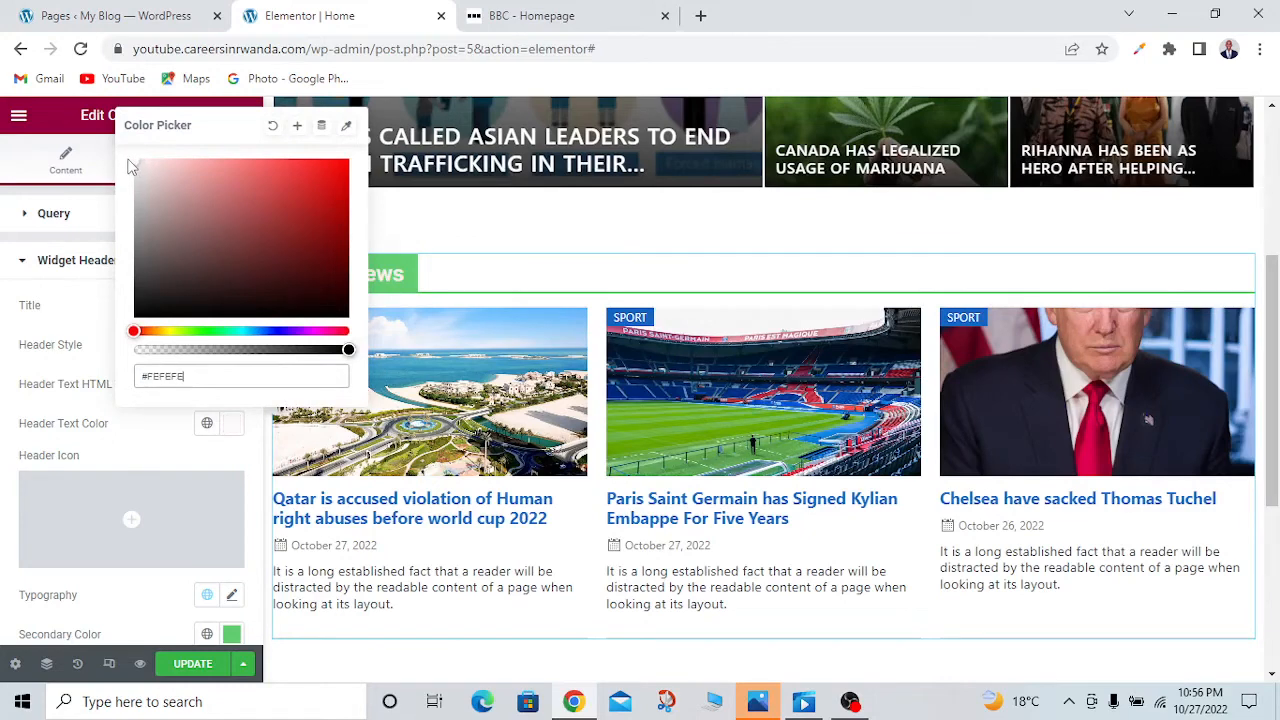
click(122, 436)
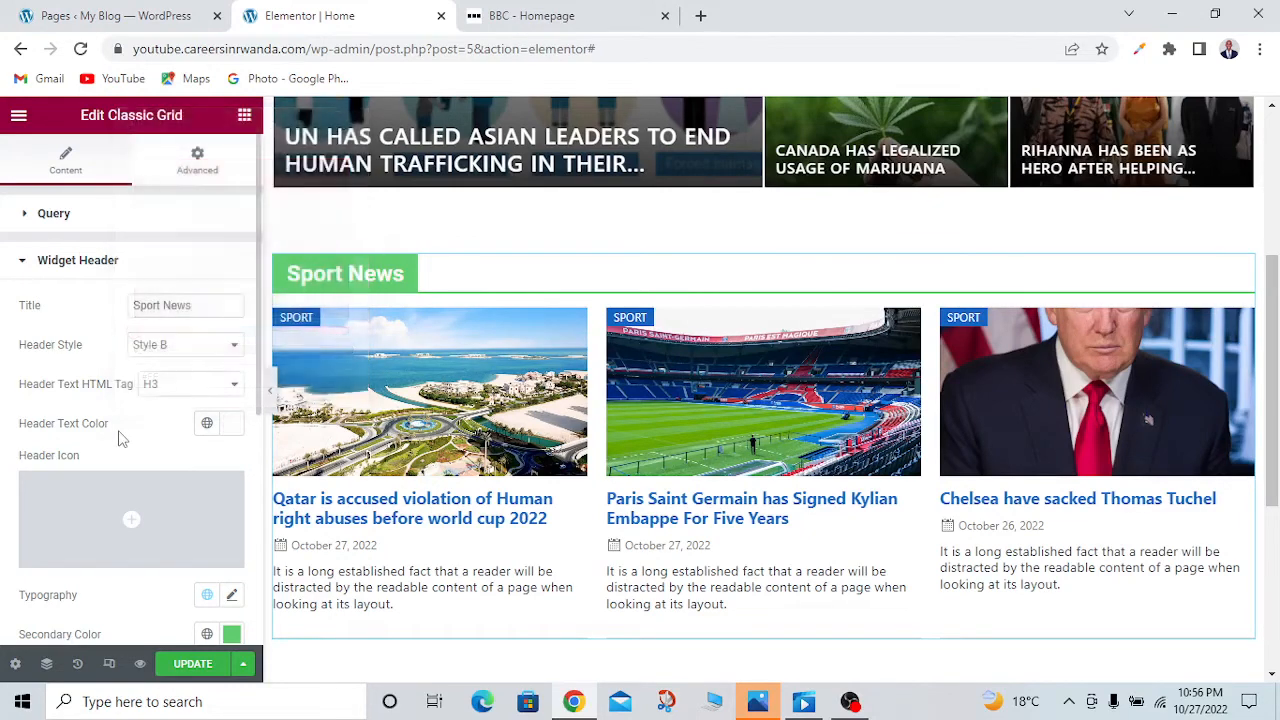
click(231, 634)
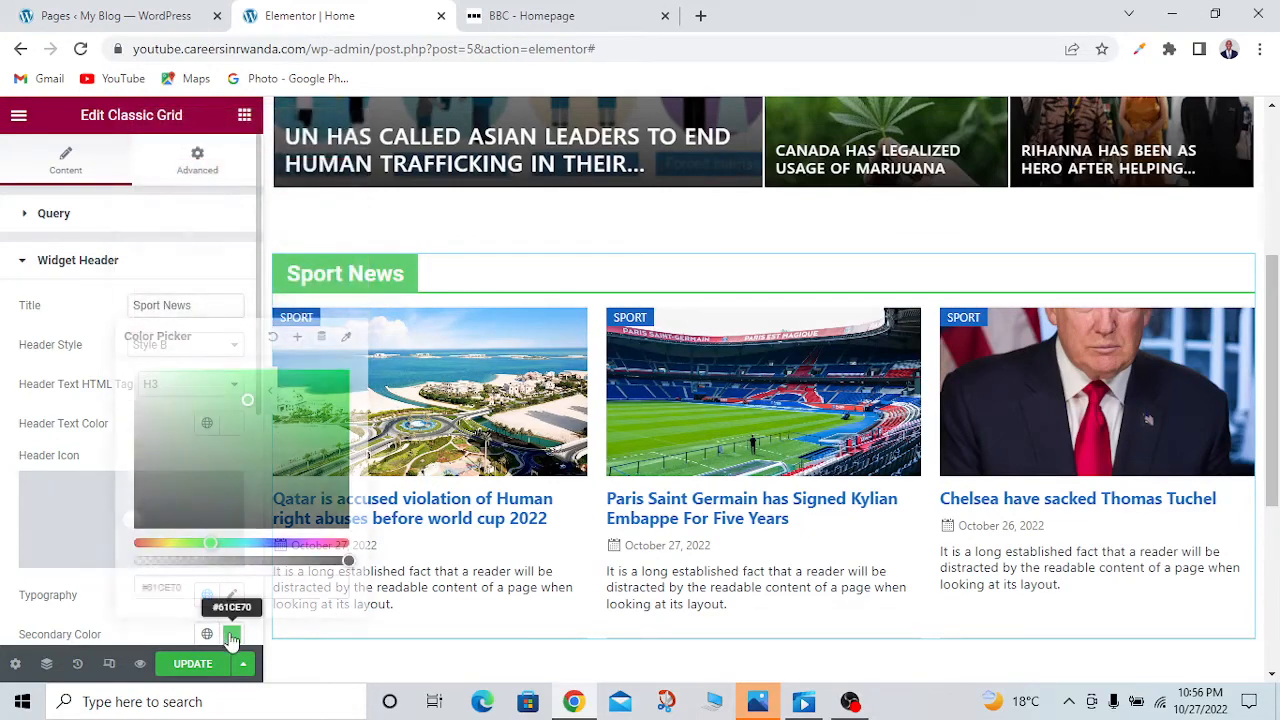
click(284, 543)
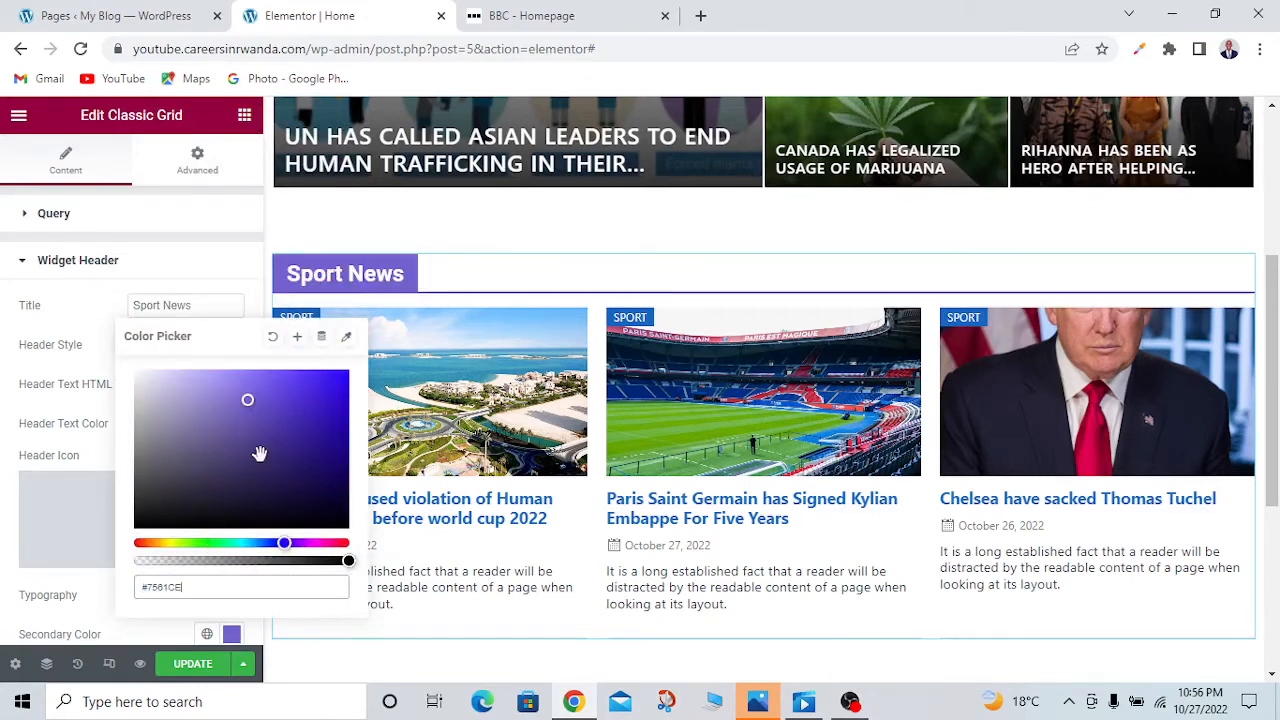
drag(283, 544, 275, 543)
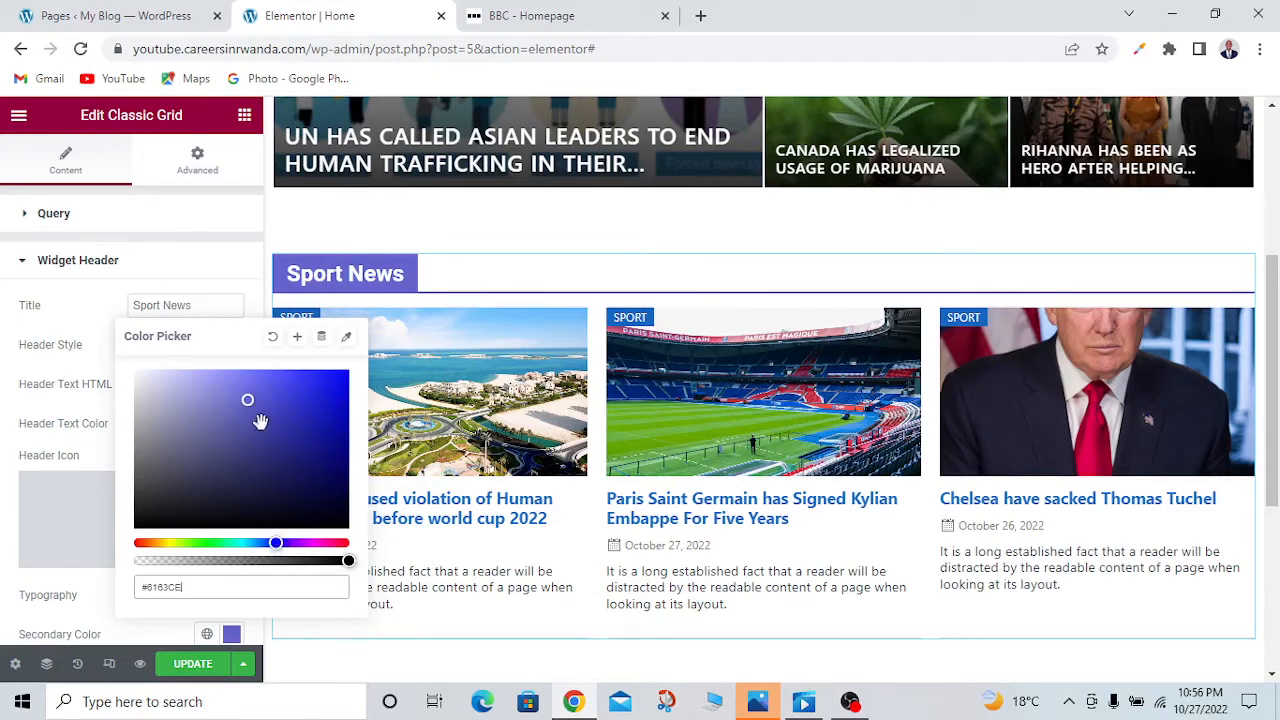
drag(247, 401, 297, 443)
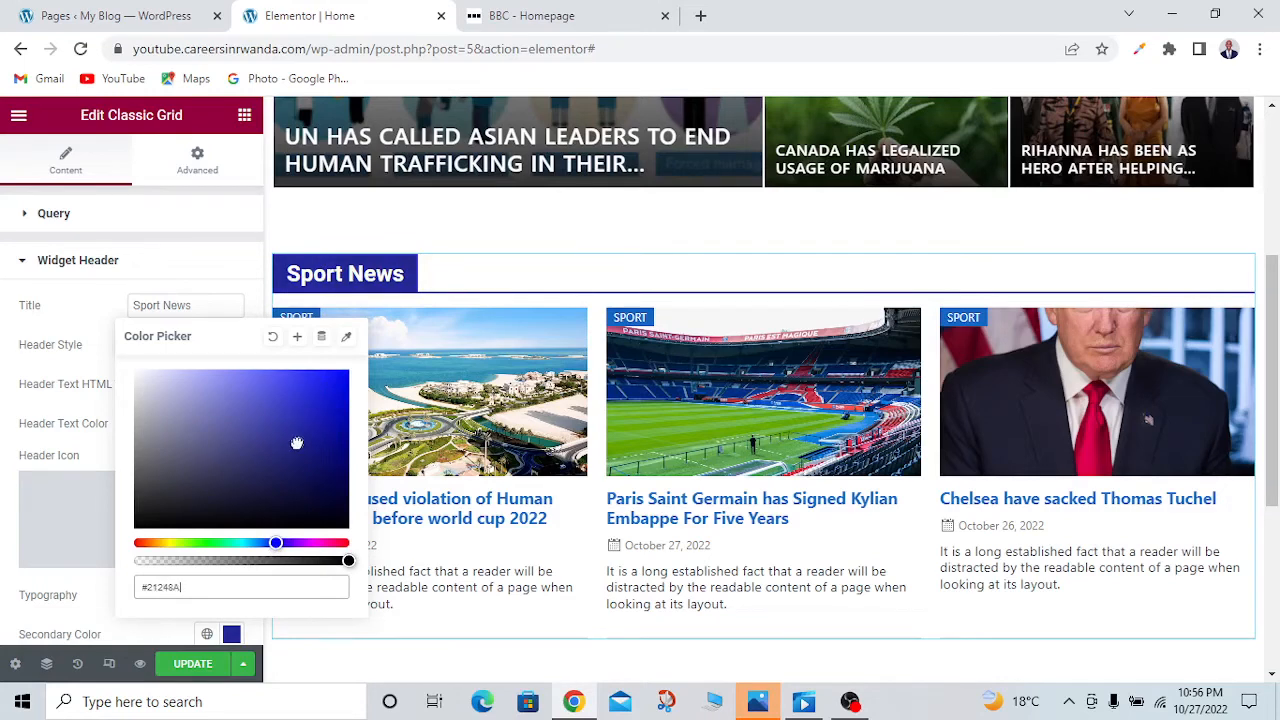
click(91, 445)
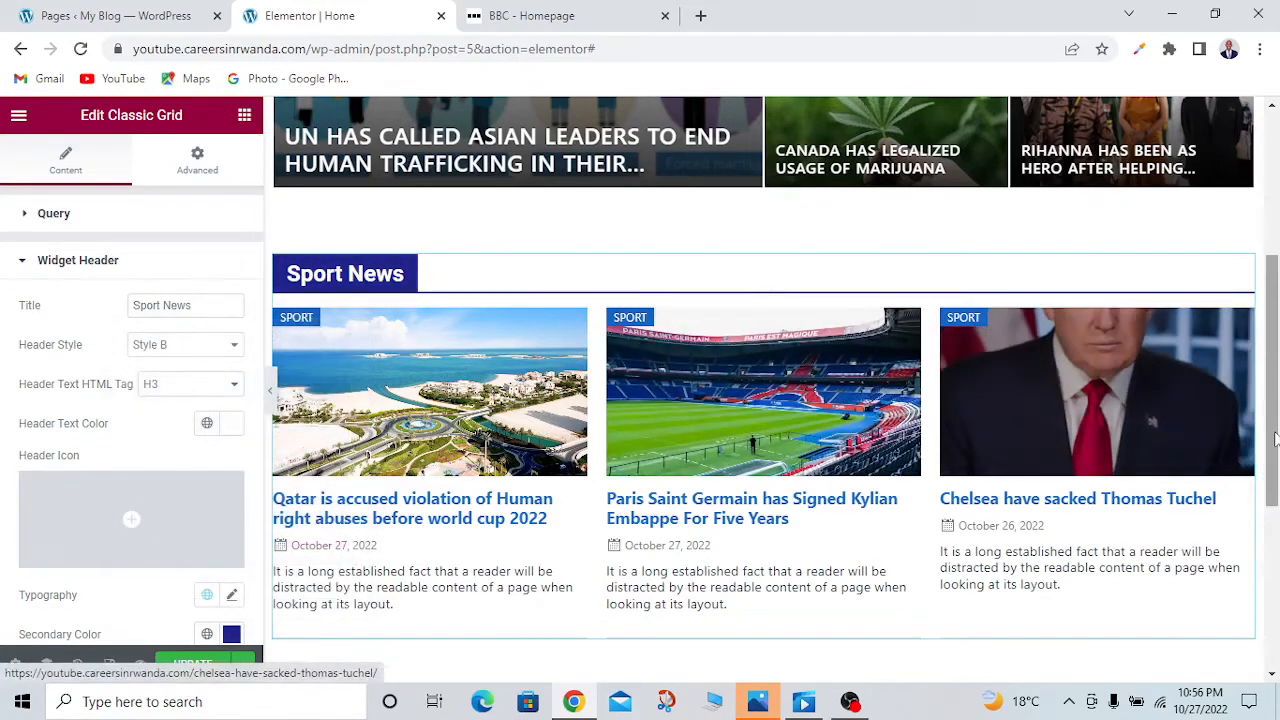
drag(1275, 443, 1277, 563)
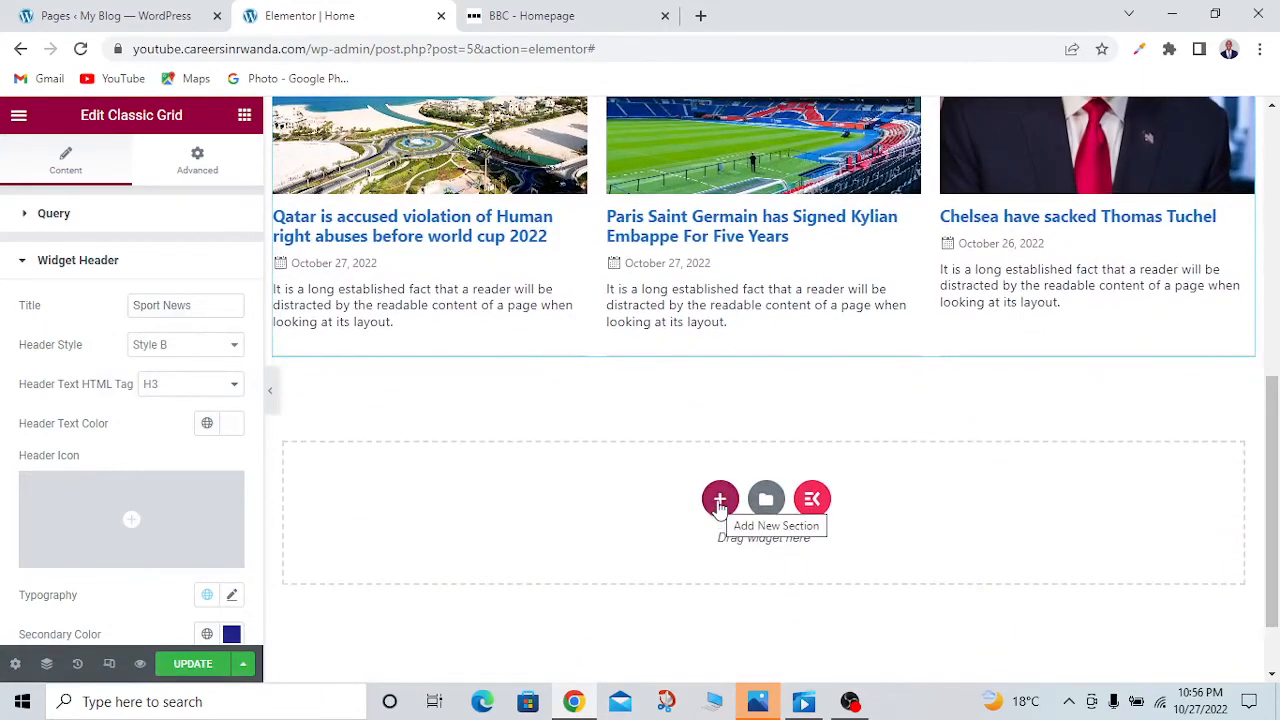
Step: Add a one-column section below the Sport grid and drag in the AnWP Classic Blog widget
click(719, 500)
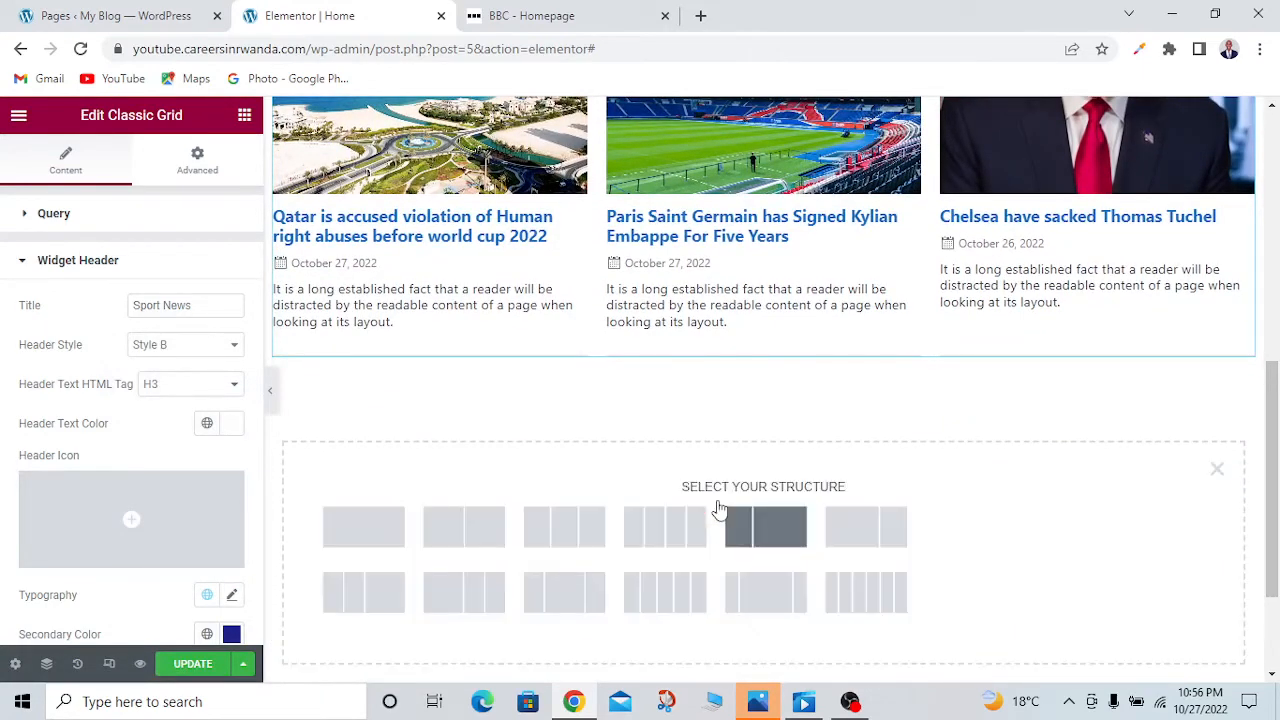
click(364, 527)
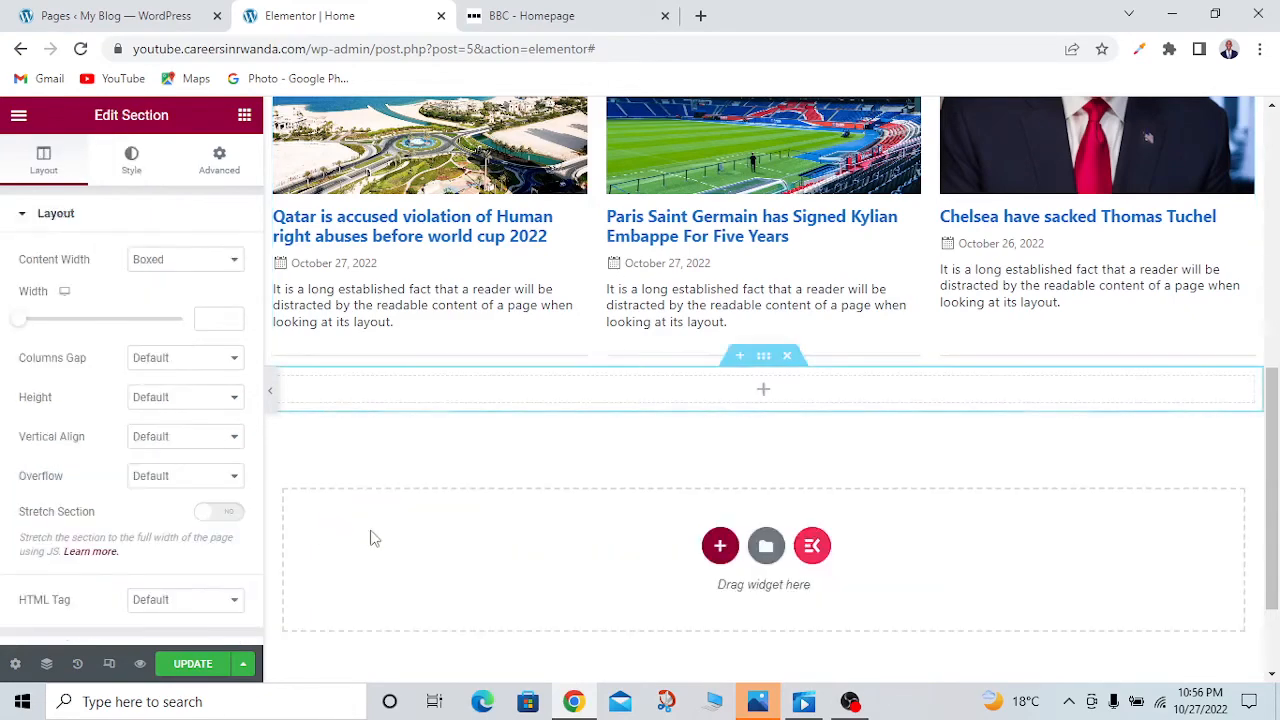
click(245, 117)
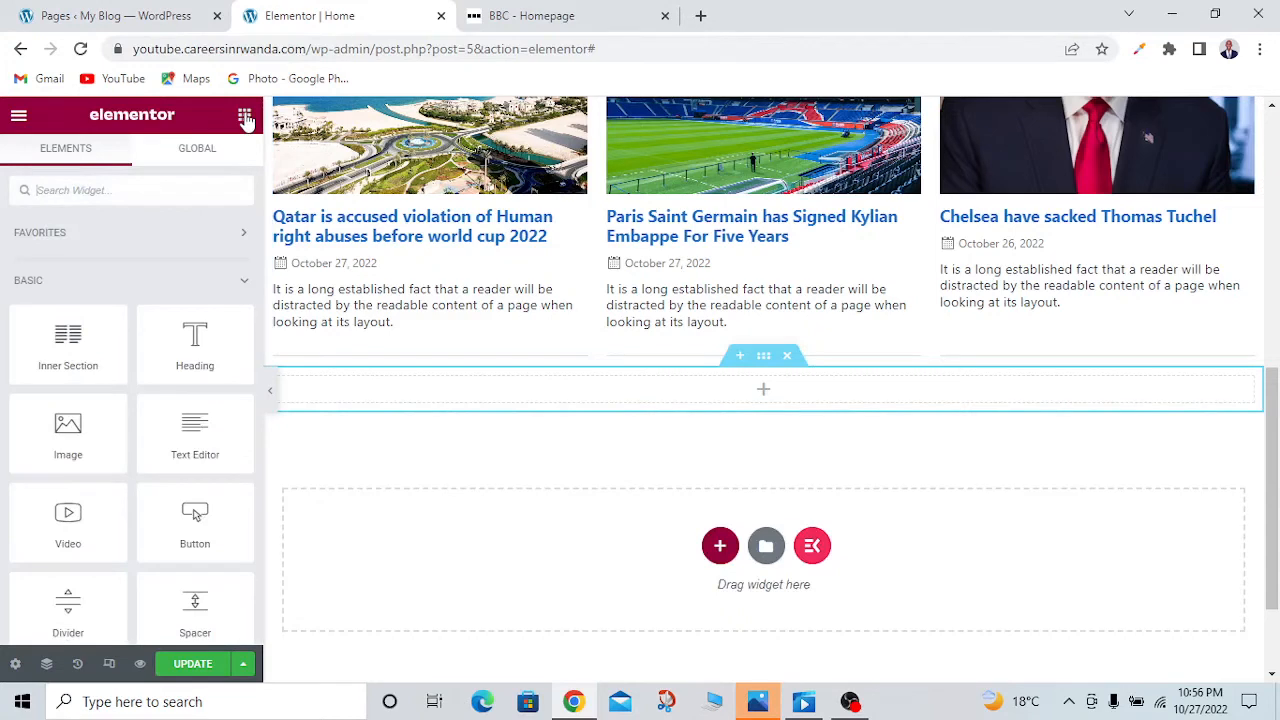
text(anwp)
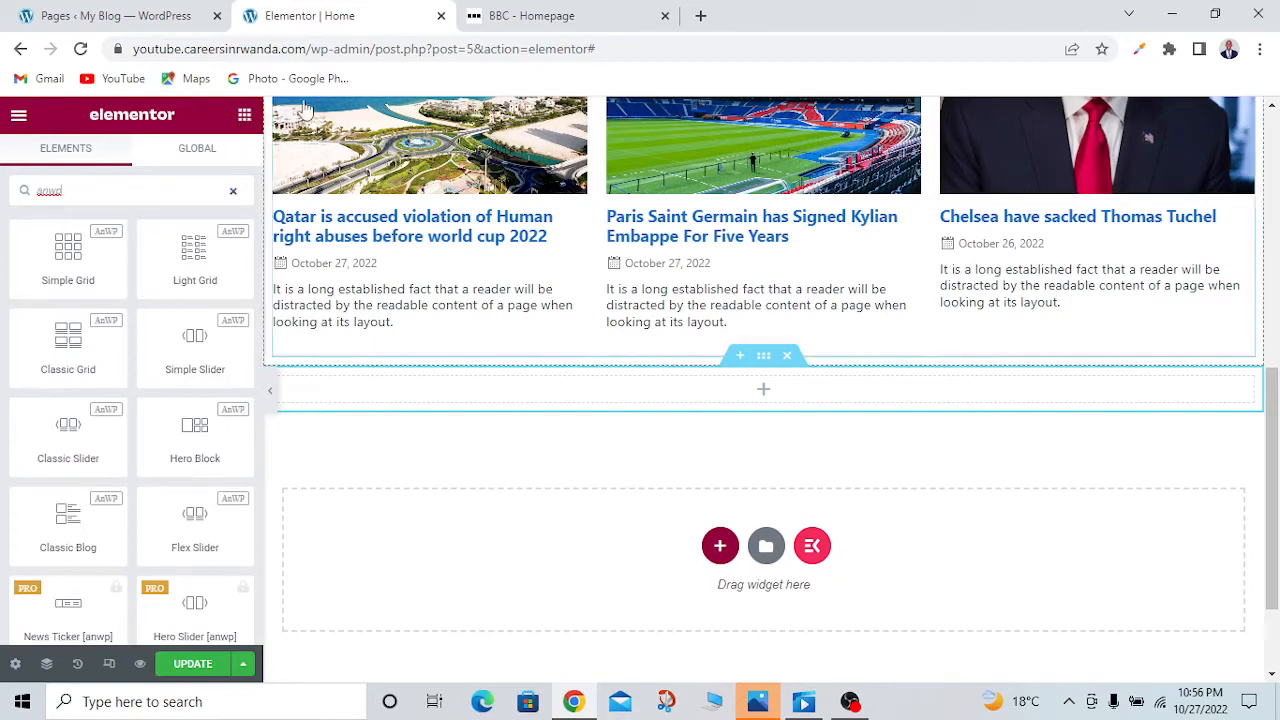
drag(55, 535, 710, 400)
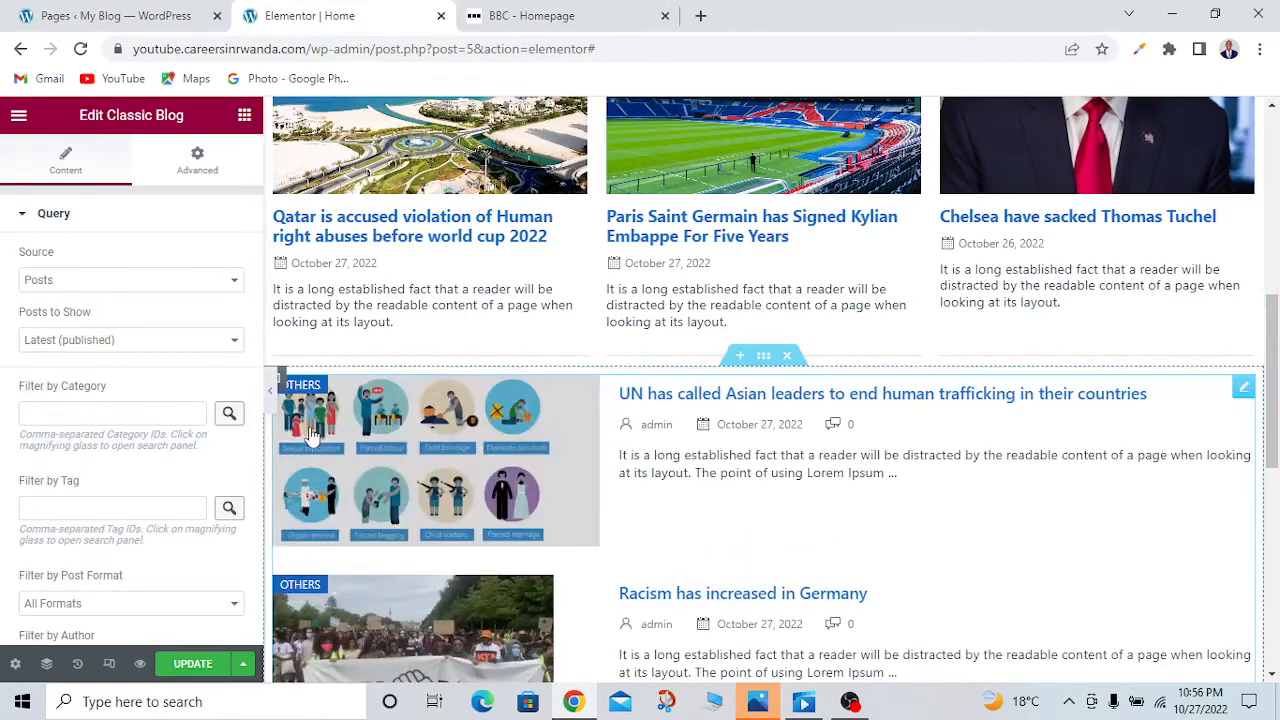
Step: Insert Politics in the Classic Blog's Filter by Category so it reads 5
click(229, 413)
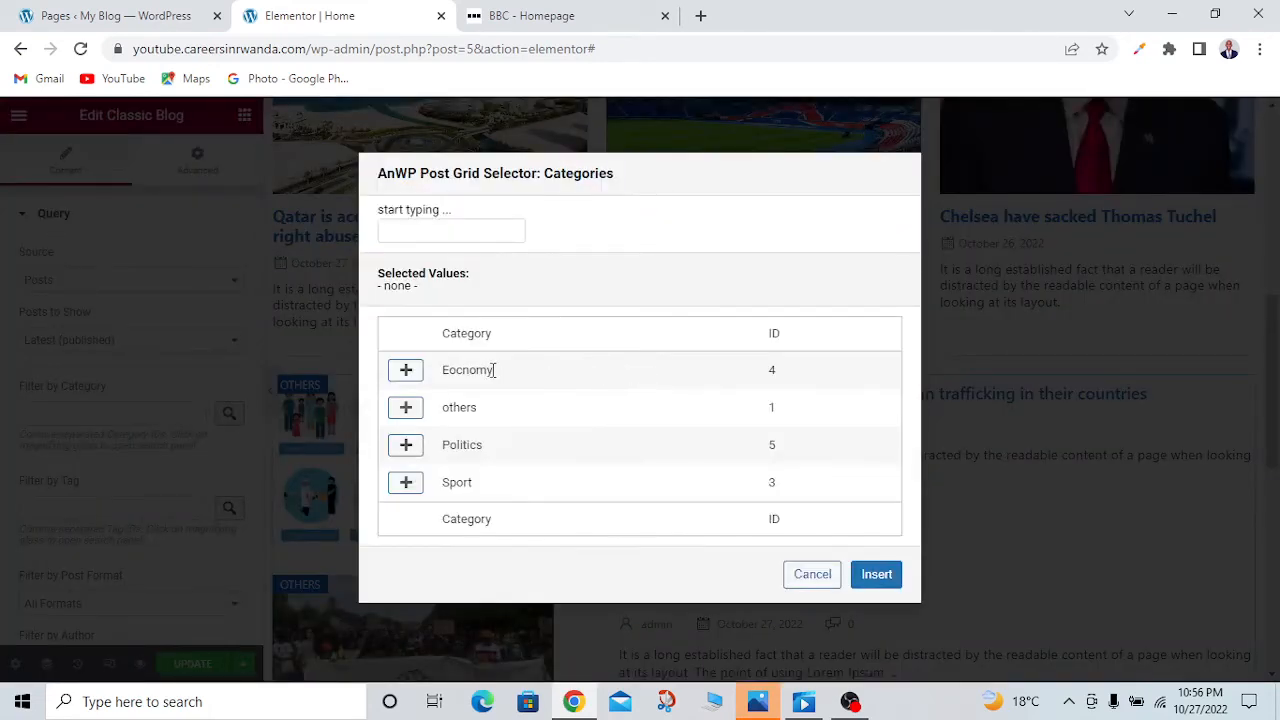
click(406, 446)
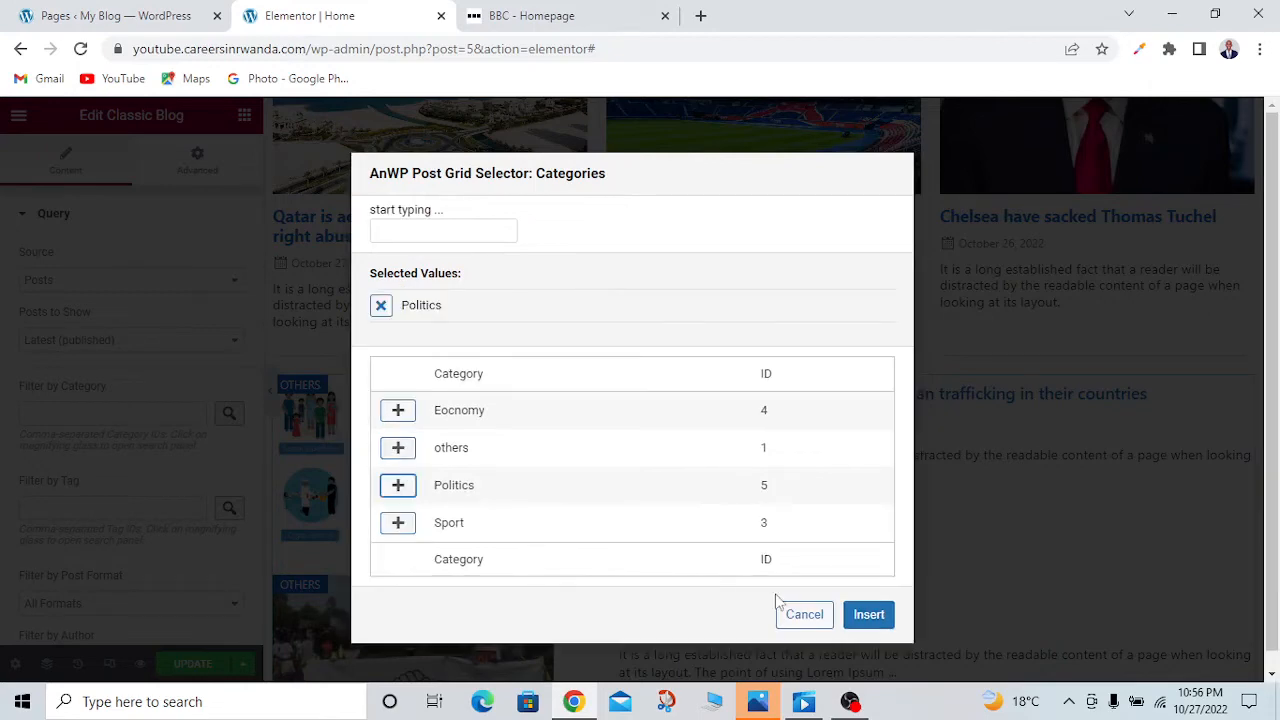
click(868, 616)
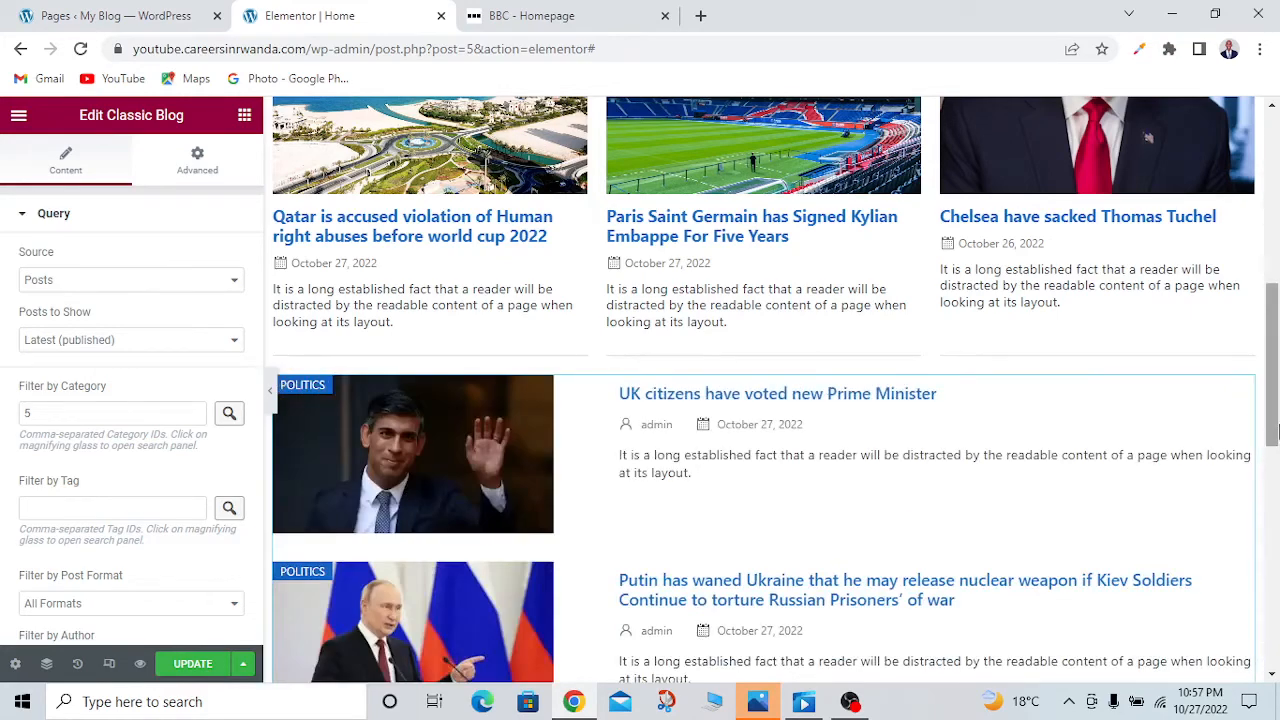
drag(1275, 432, 1275, 602)
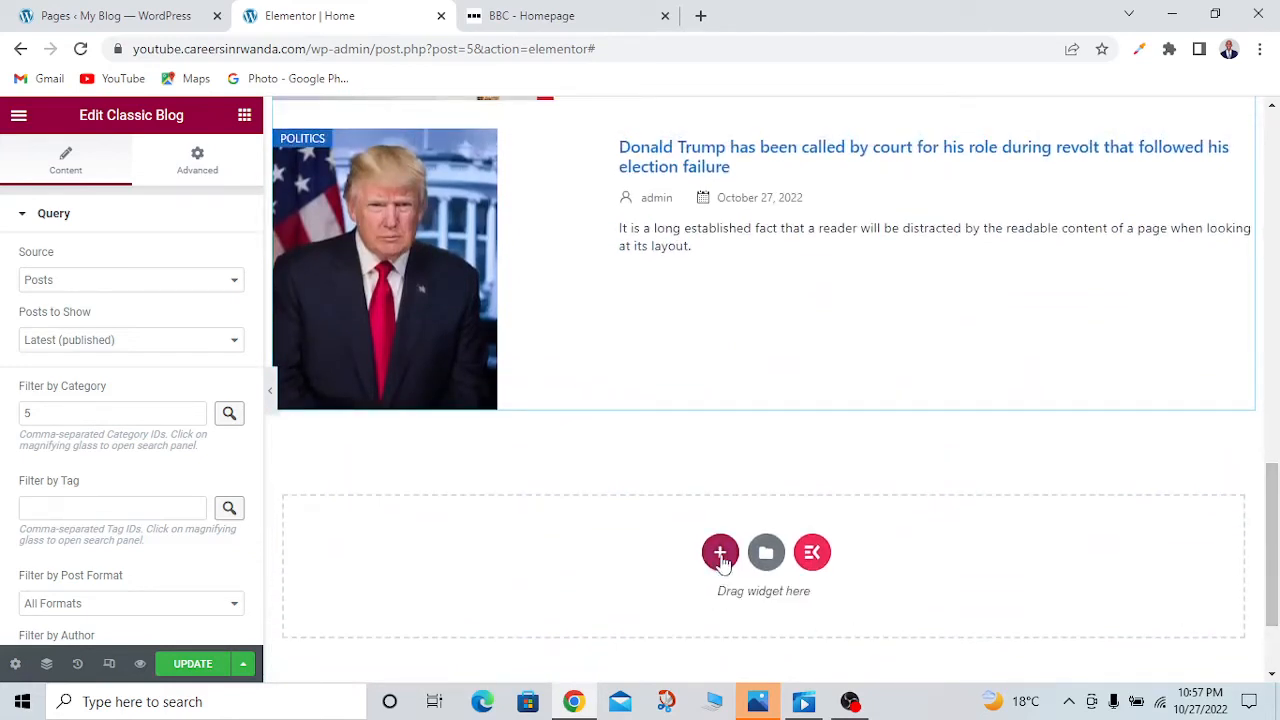
Step: Add a one-column section below the Politics list and drag in the AnWP Classic Grid widget
click(720, 555)
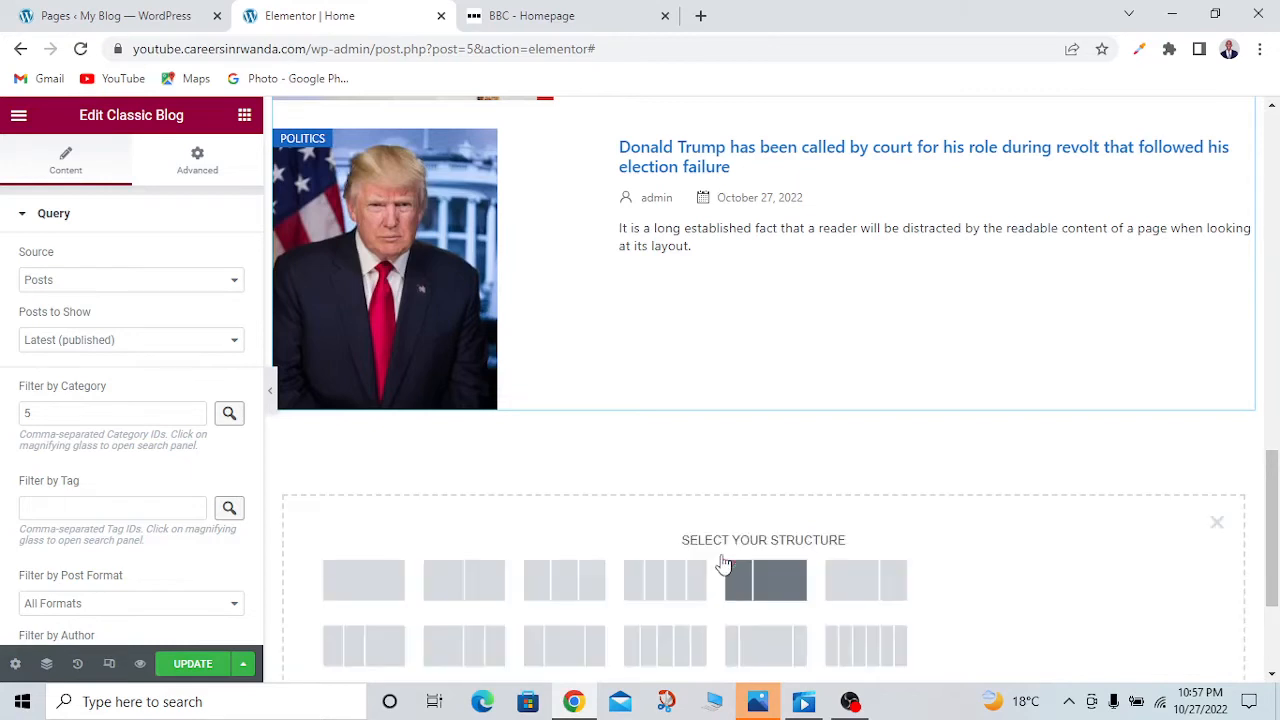
click(364, 581)
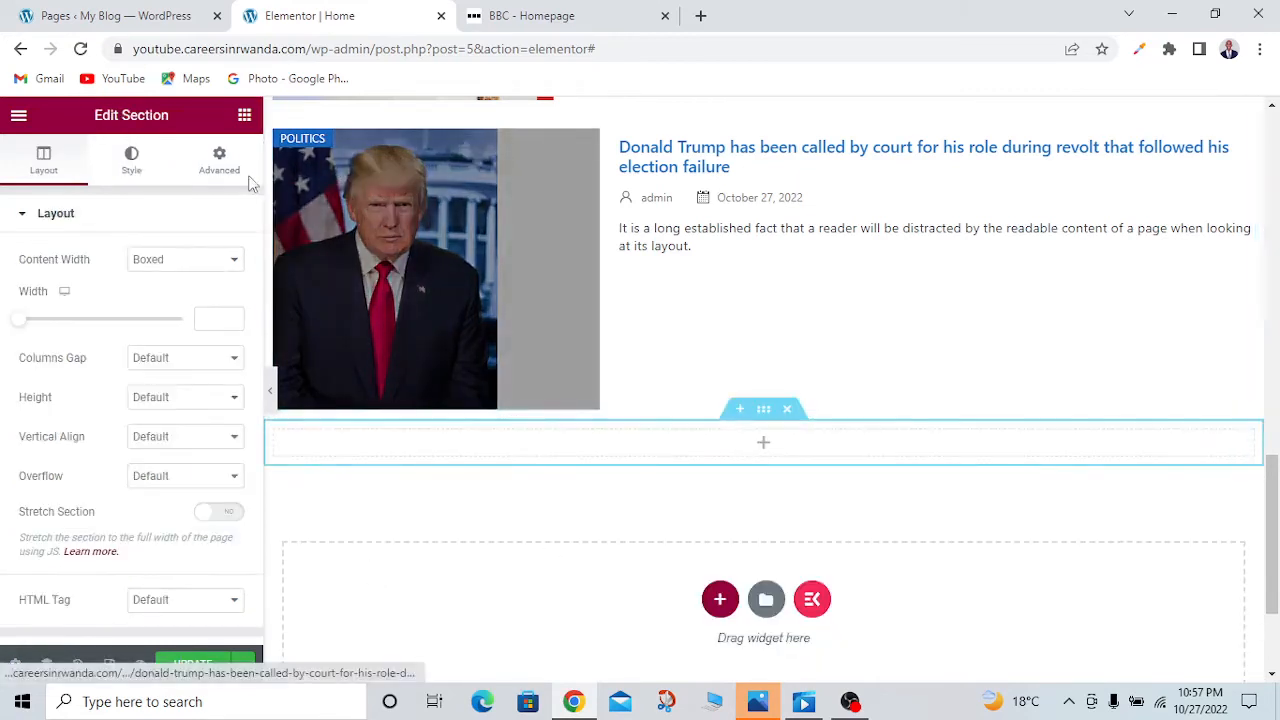
click(244, 118)
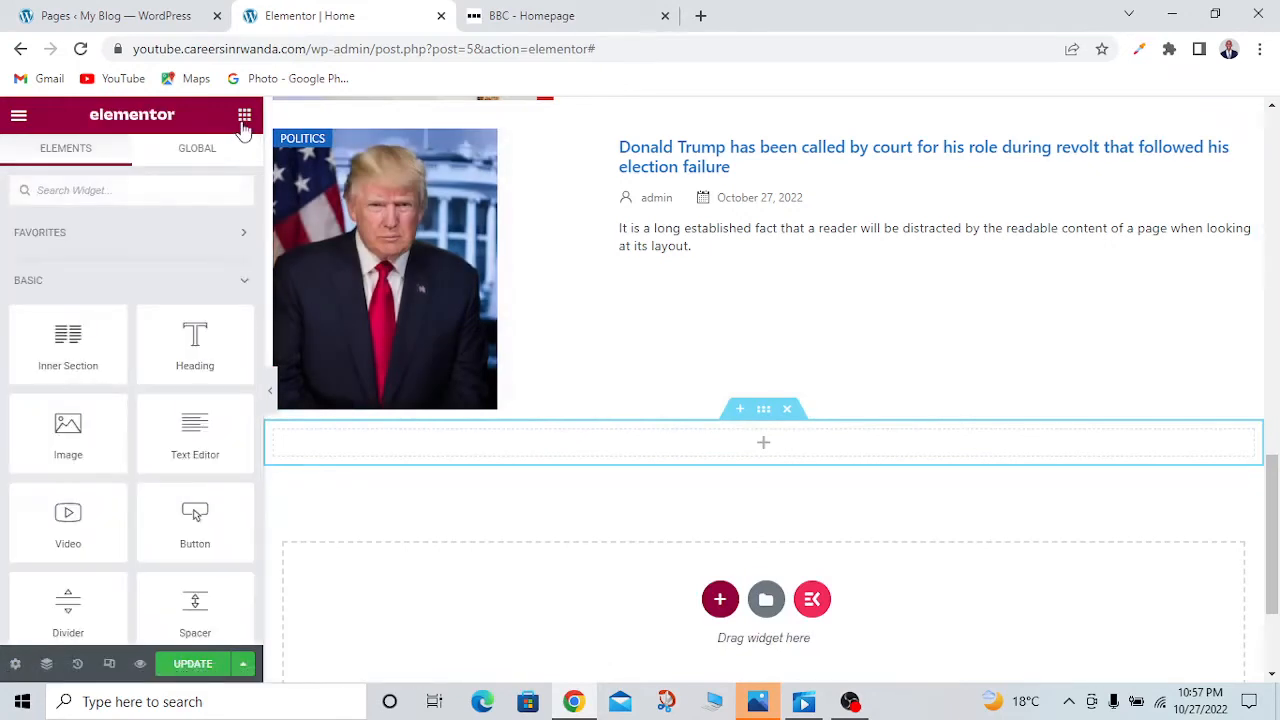
text(anwp)
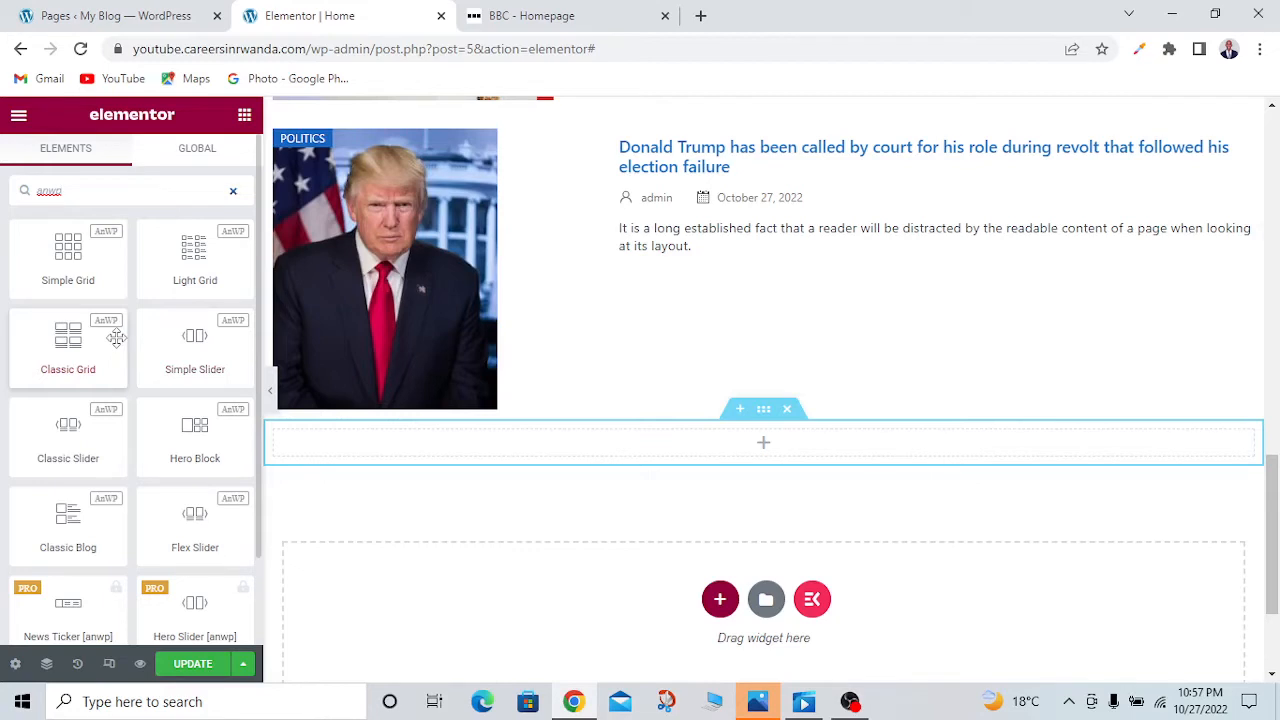
drag(116, 338, 646, 457)
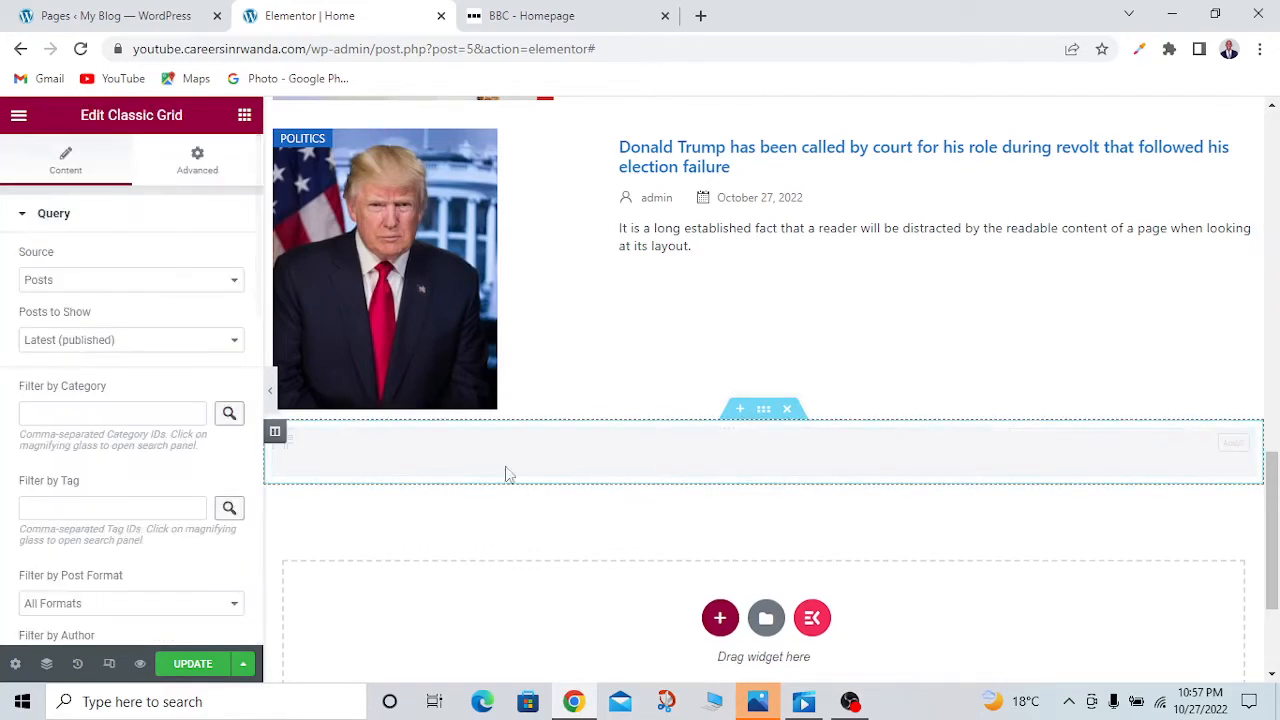
Step: Filter the newest Classic Grid to show only Eocnomy category posts (category 4)
click(230, 416)
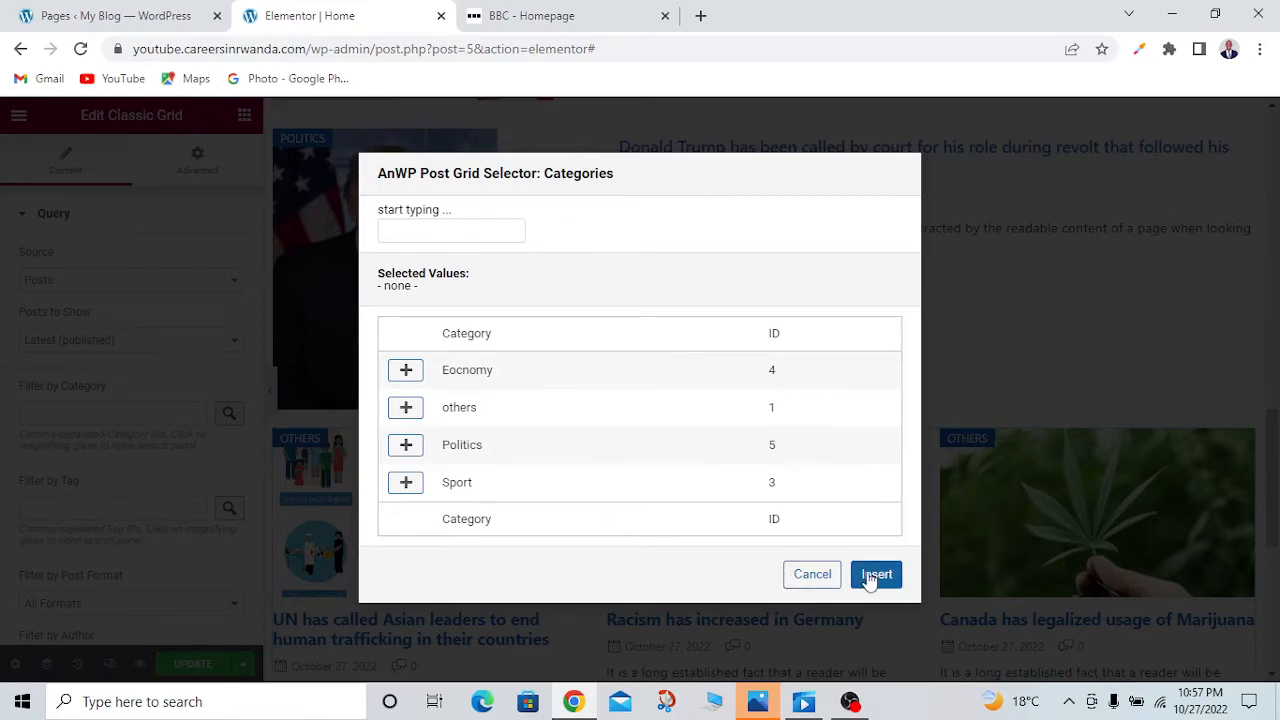
click(404, 370)
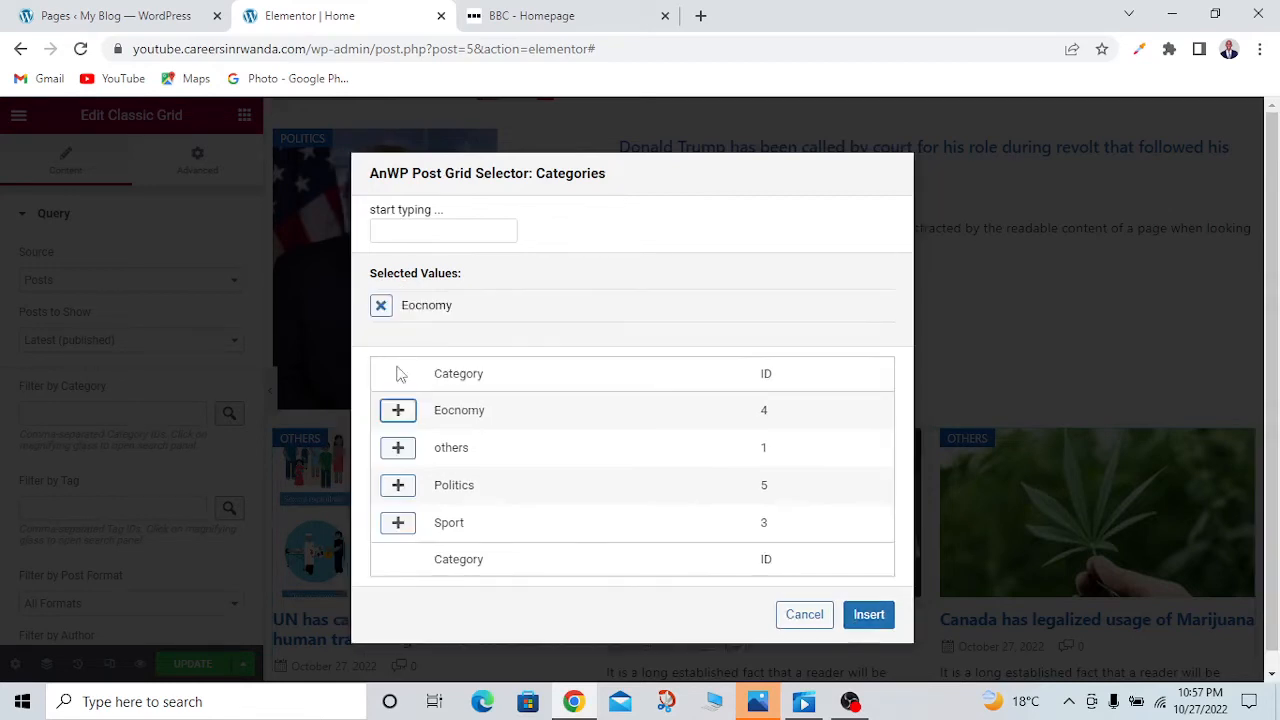
click(865, 628)
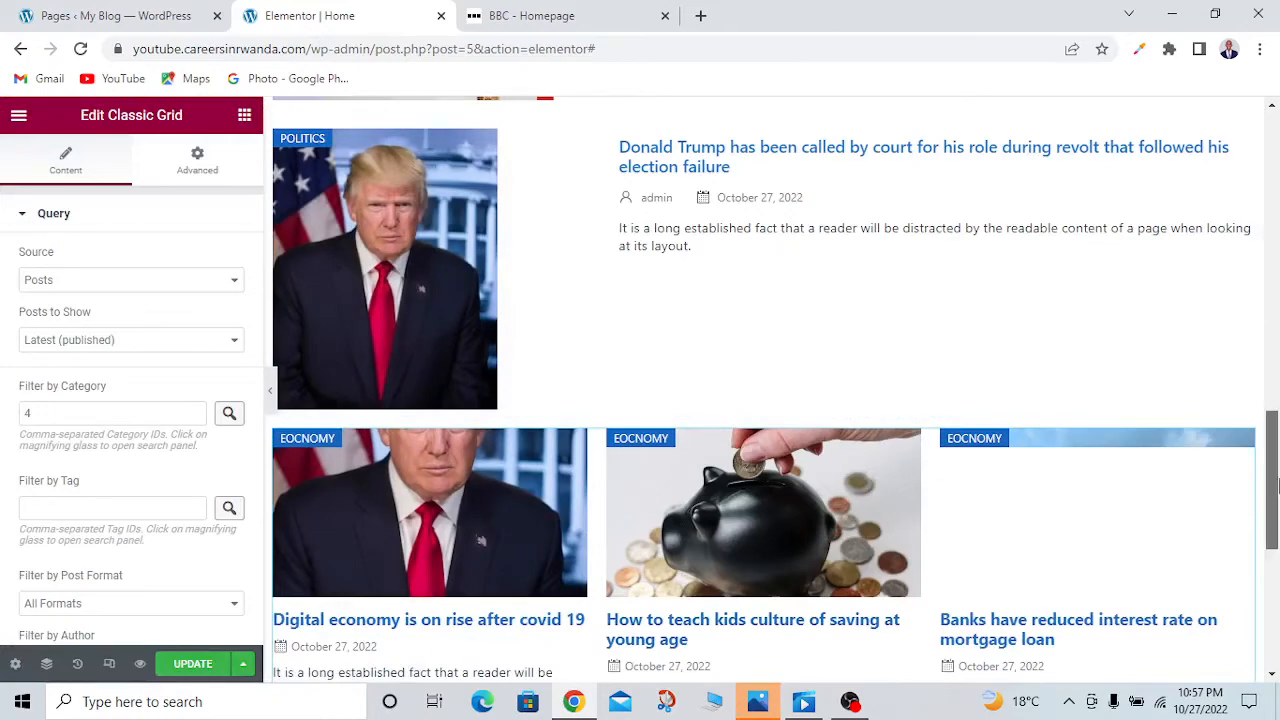
drag(1273, 482, 1277, 508)
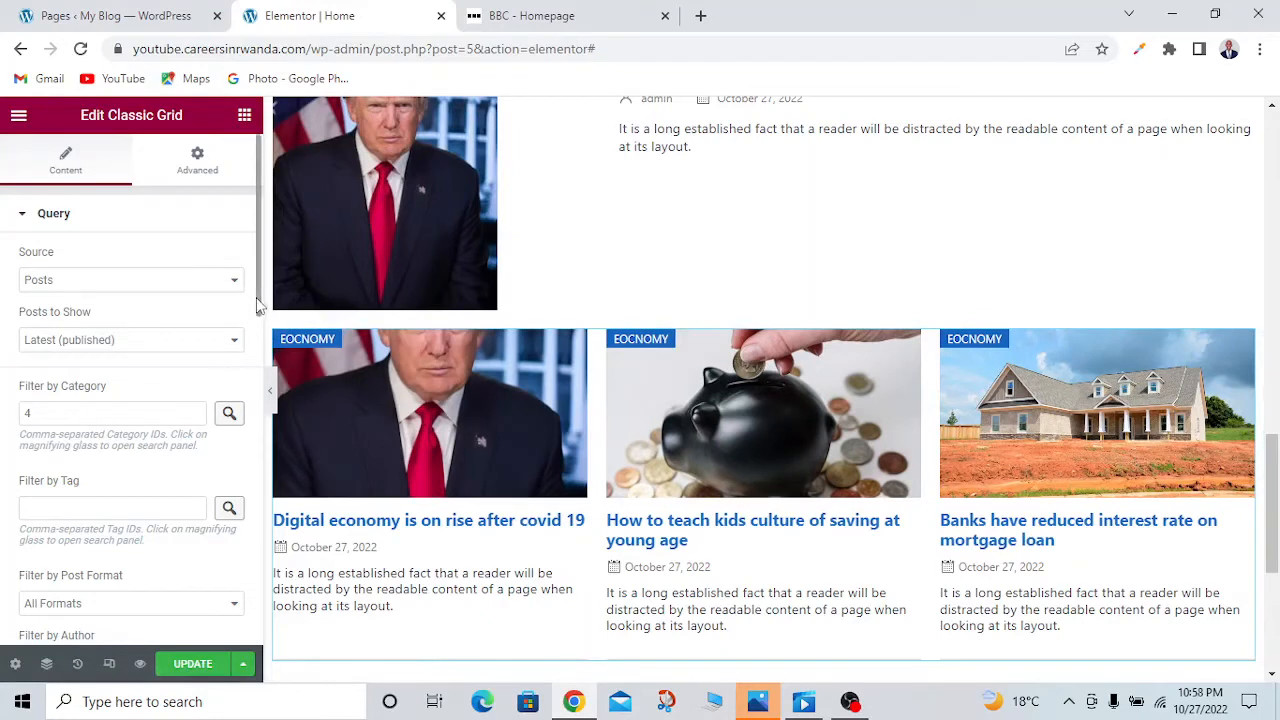
drag(257, 299, 258, 462)
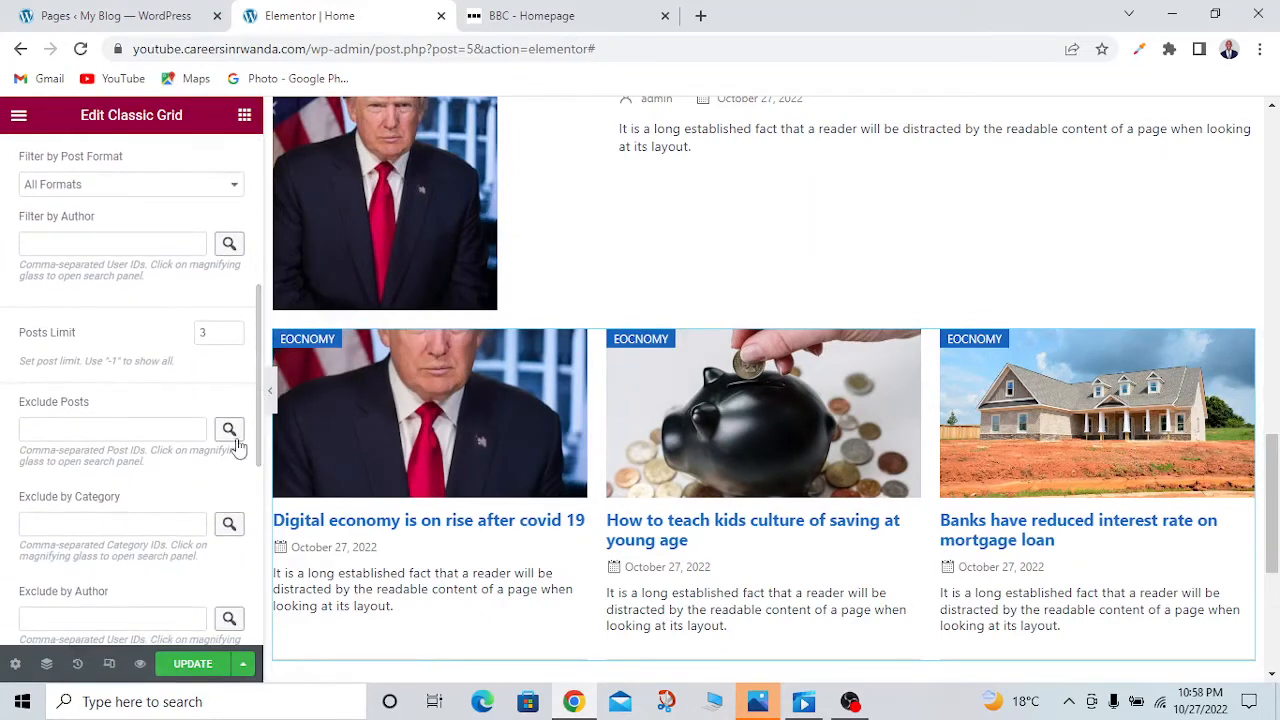
Step: Set the Economy grid to 4 posts in 2 columns and save the page
click(231, 334)
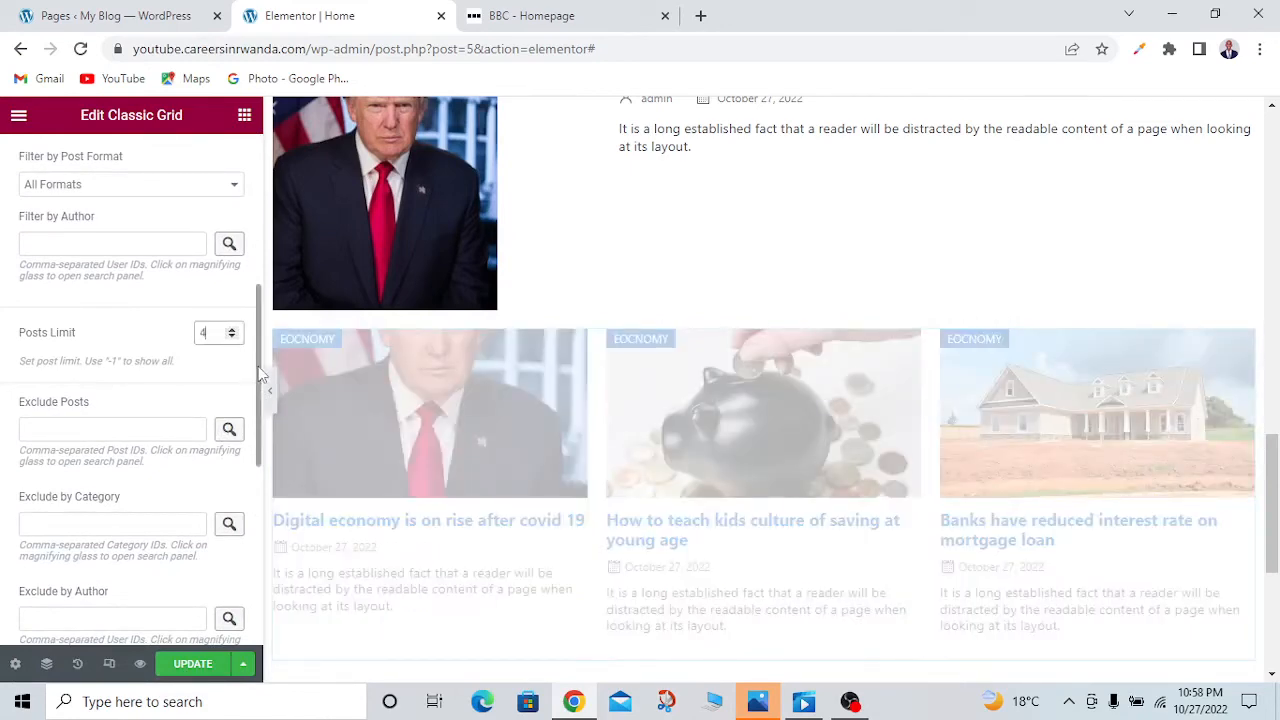
drag(258, 367, 253, 556)
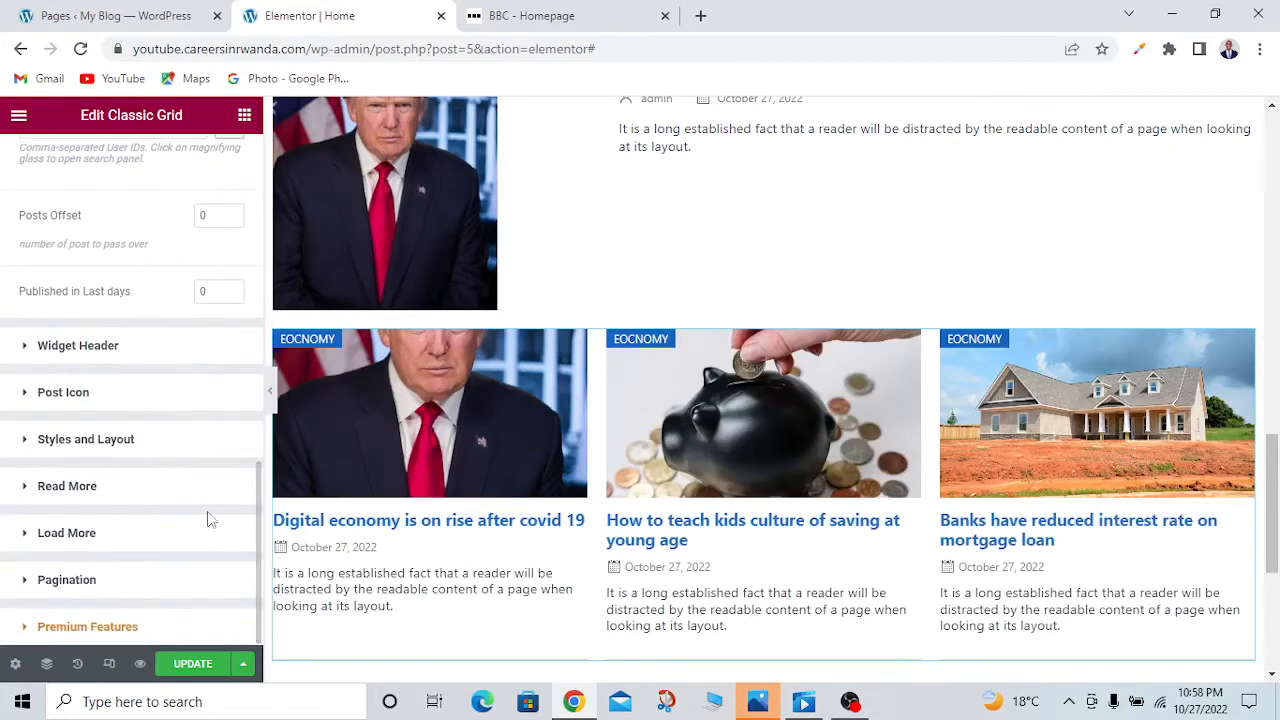
click(199, 445)
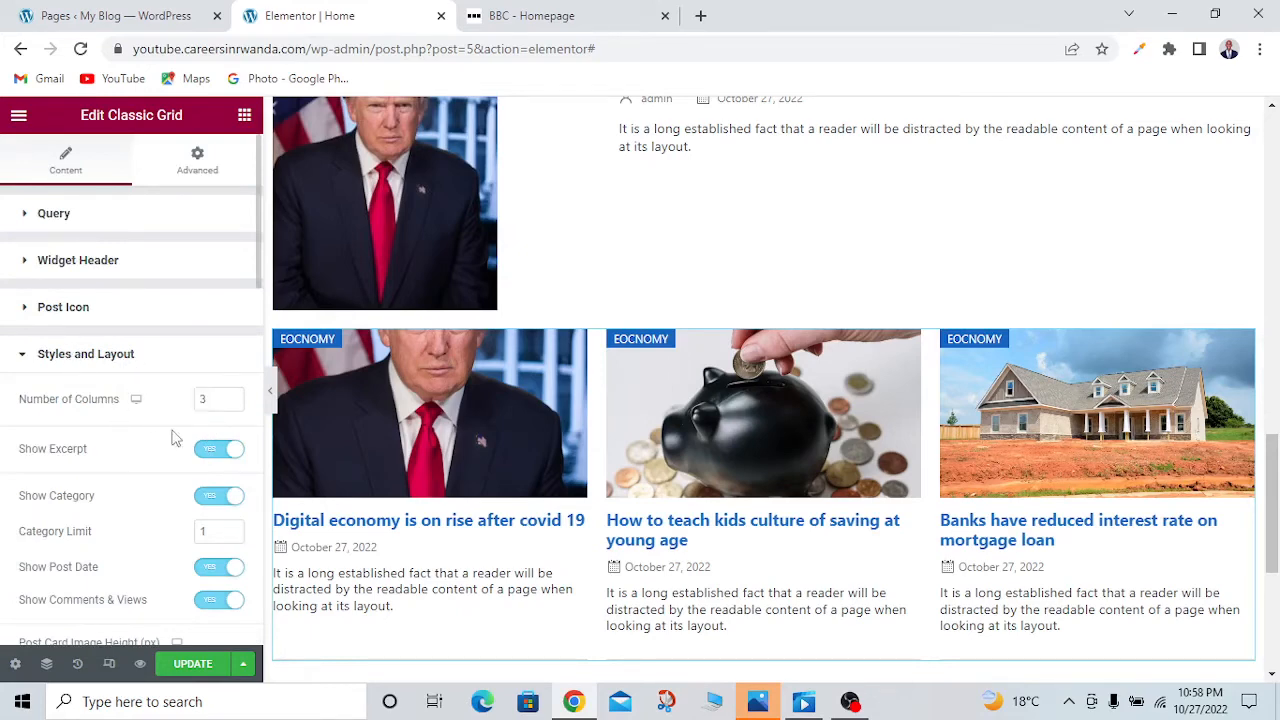
click(231, 404)
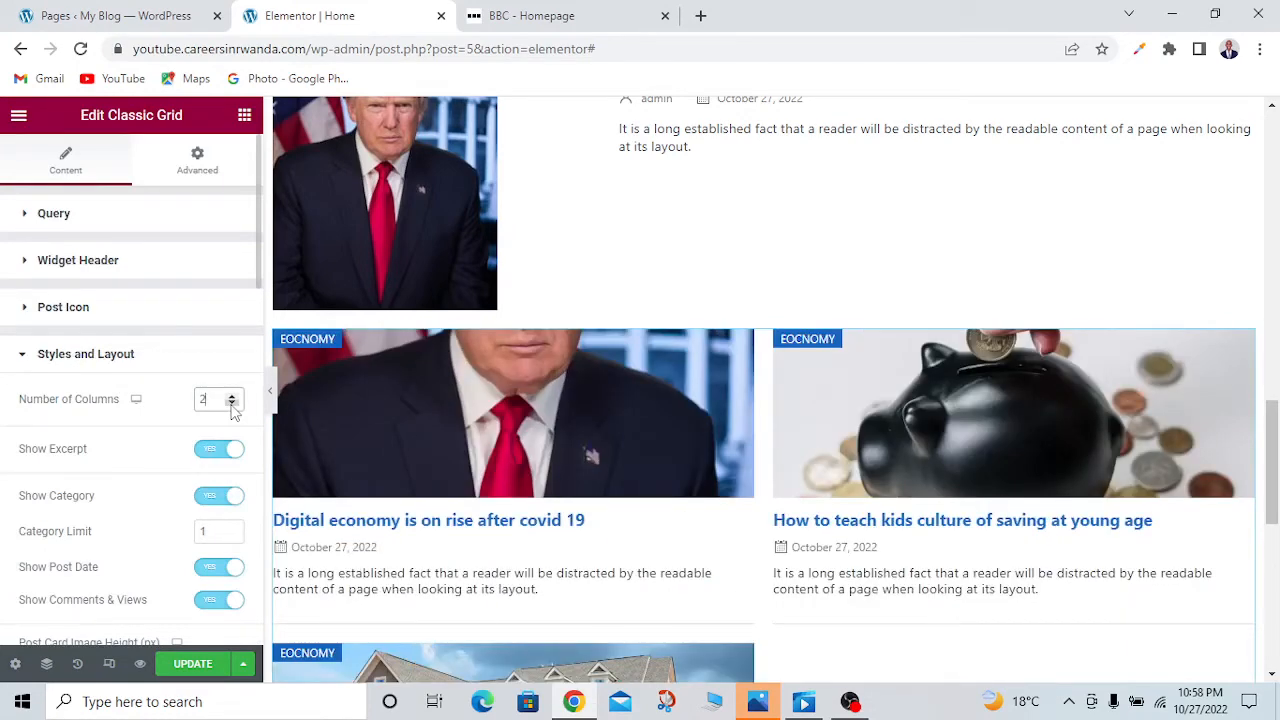
click(193, 668)
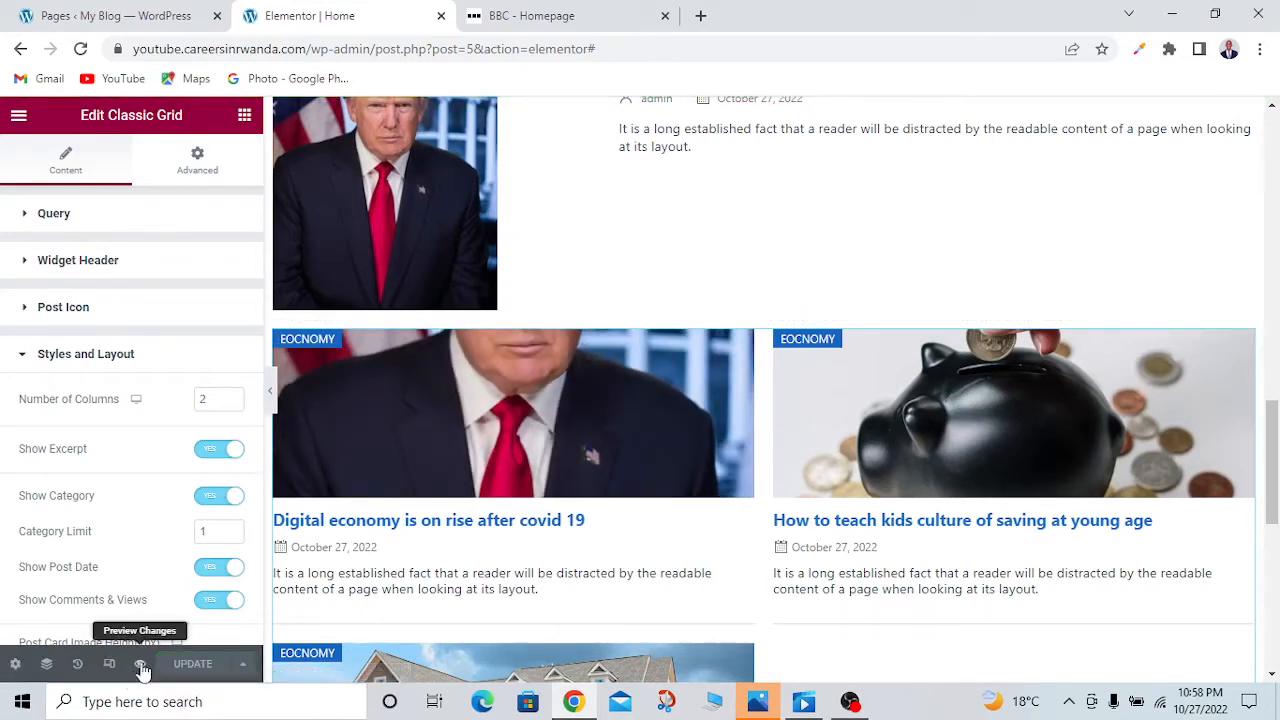
Step: Preview the saved Home page in a new tab and scroll through the Politics and Economy sections
right_click(142, 668)
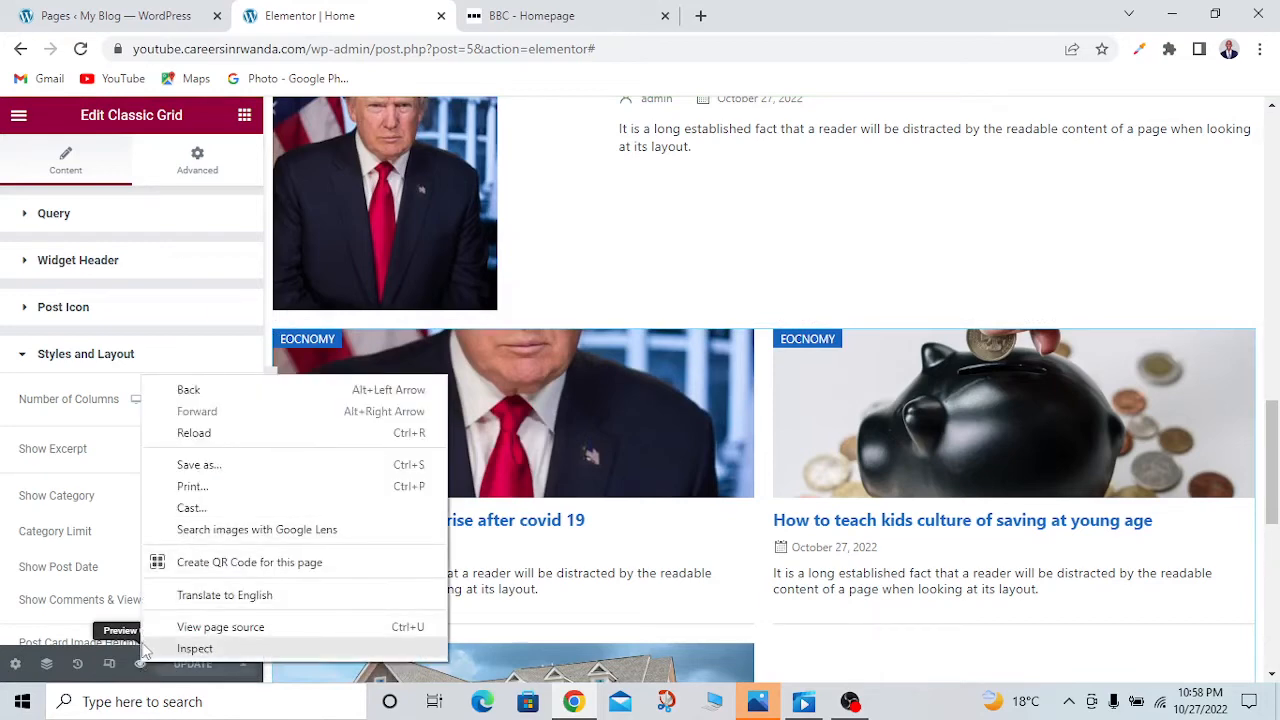
click(139, 667)
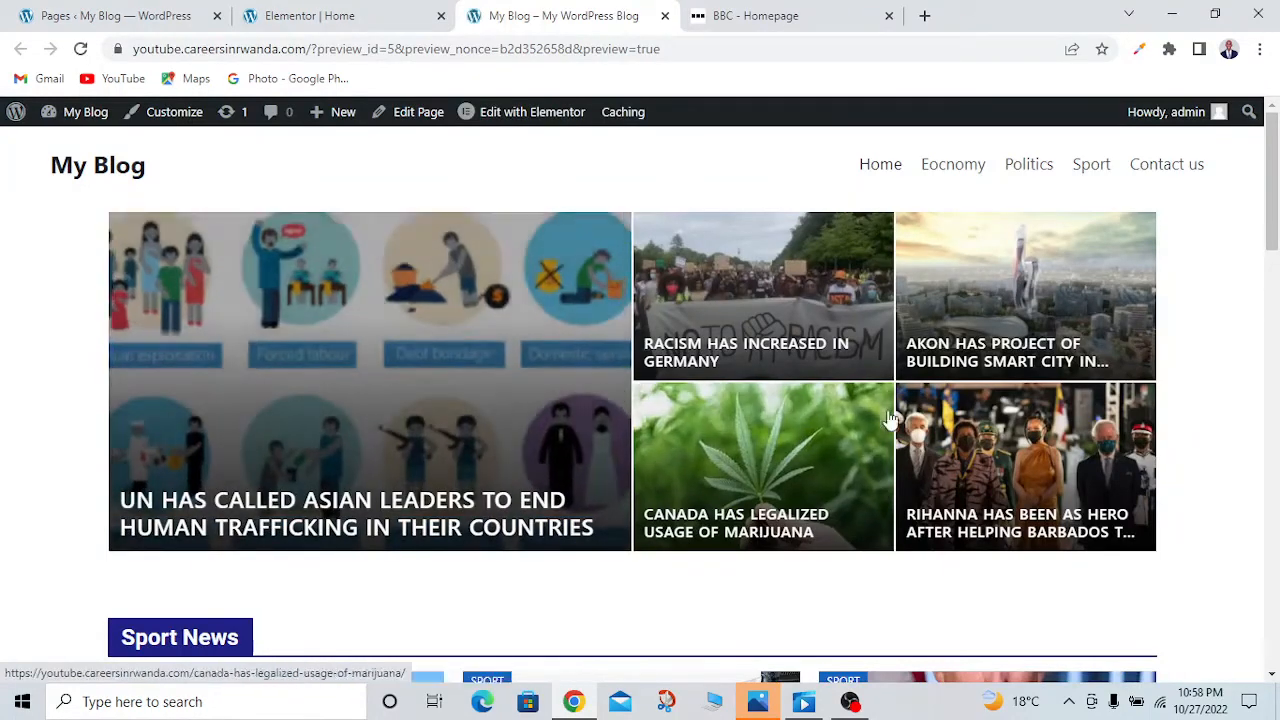
drag(1272, 236, 1273, 356)
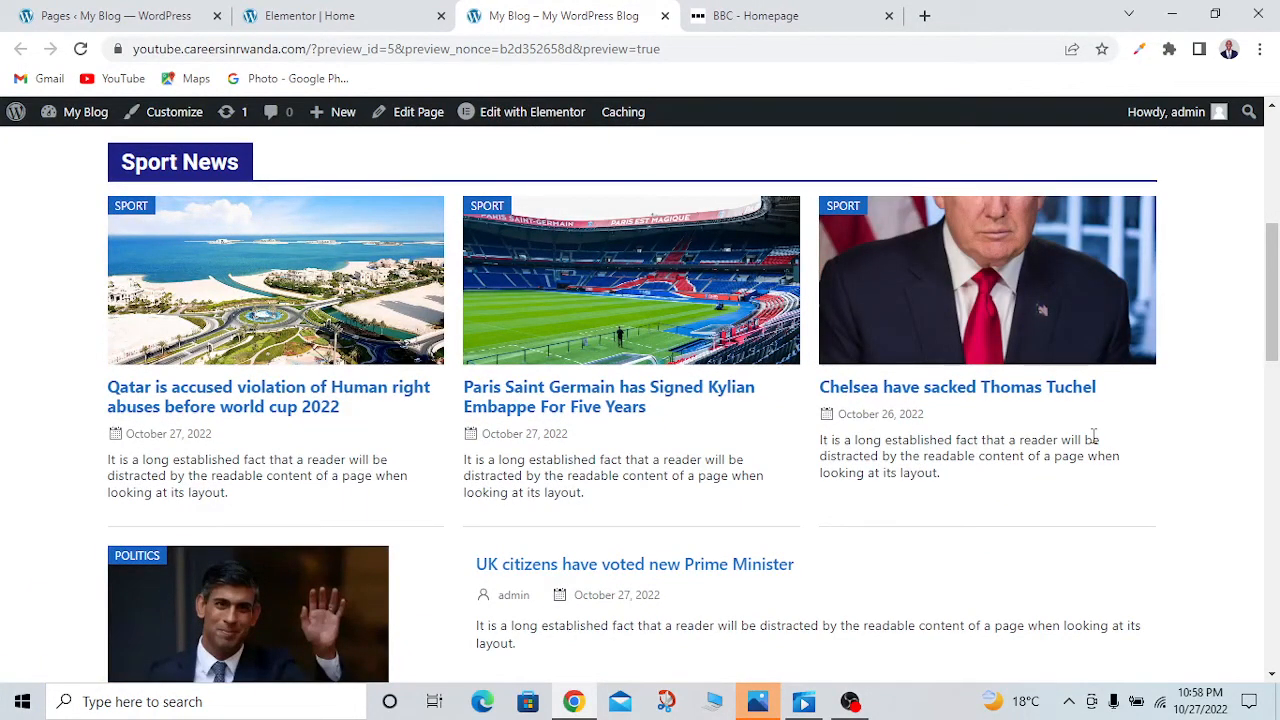
drag(1277, 318, 1277, 410)
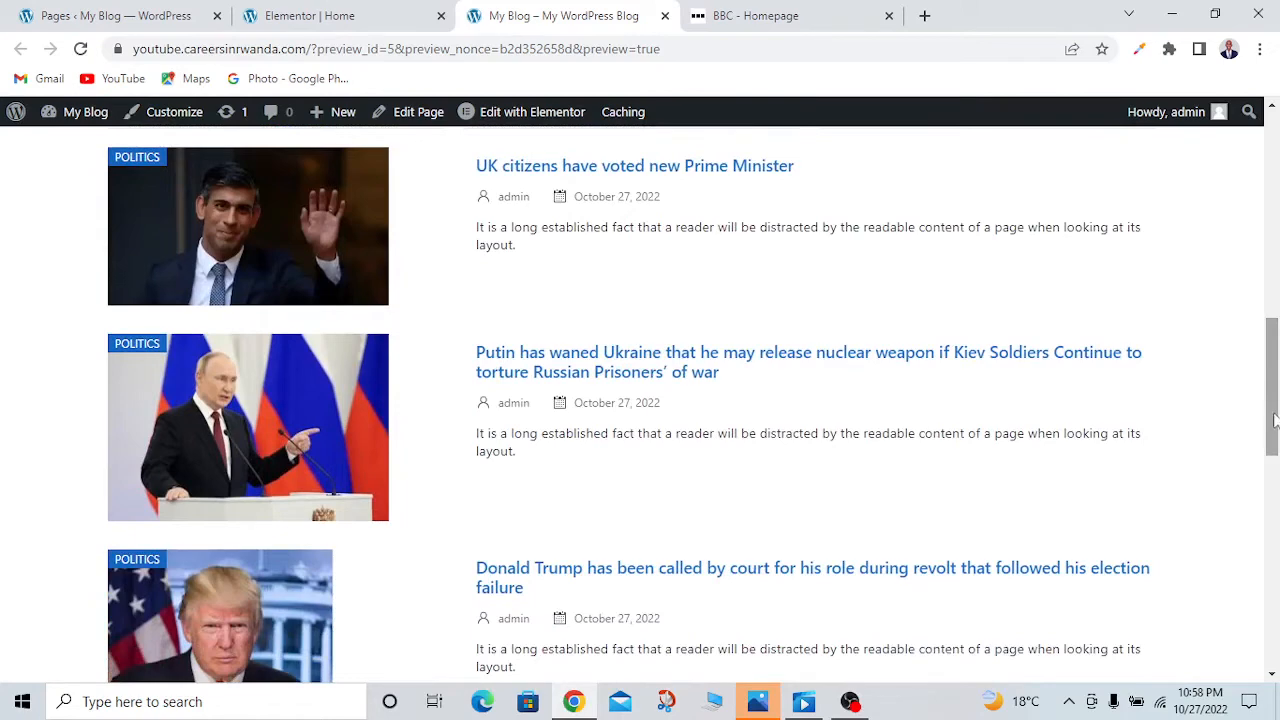
drag(1277, 415, 1272, 528)
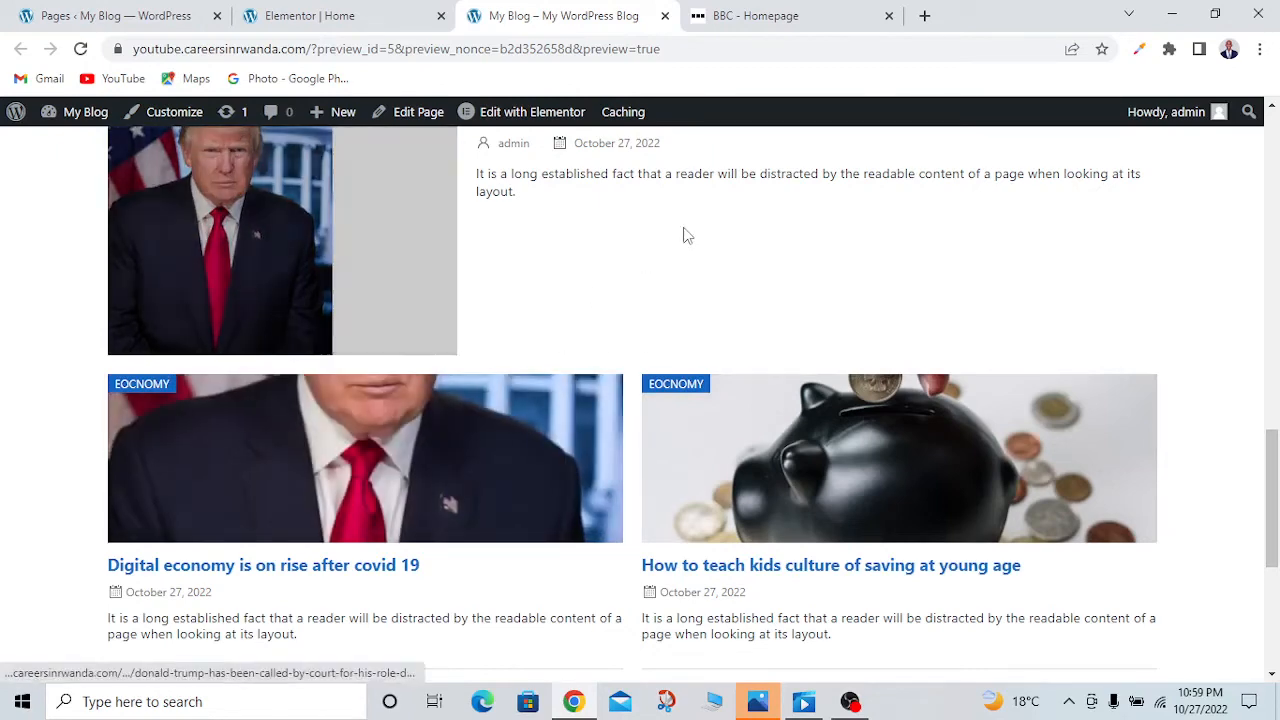
Step: Back in the editor, open the grid section's padding settings with the sides unlinked
click(316, 8)
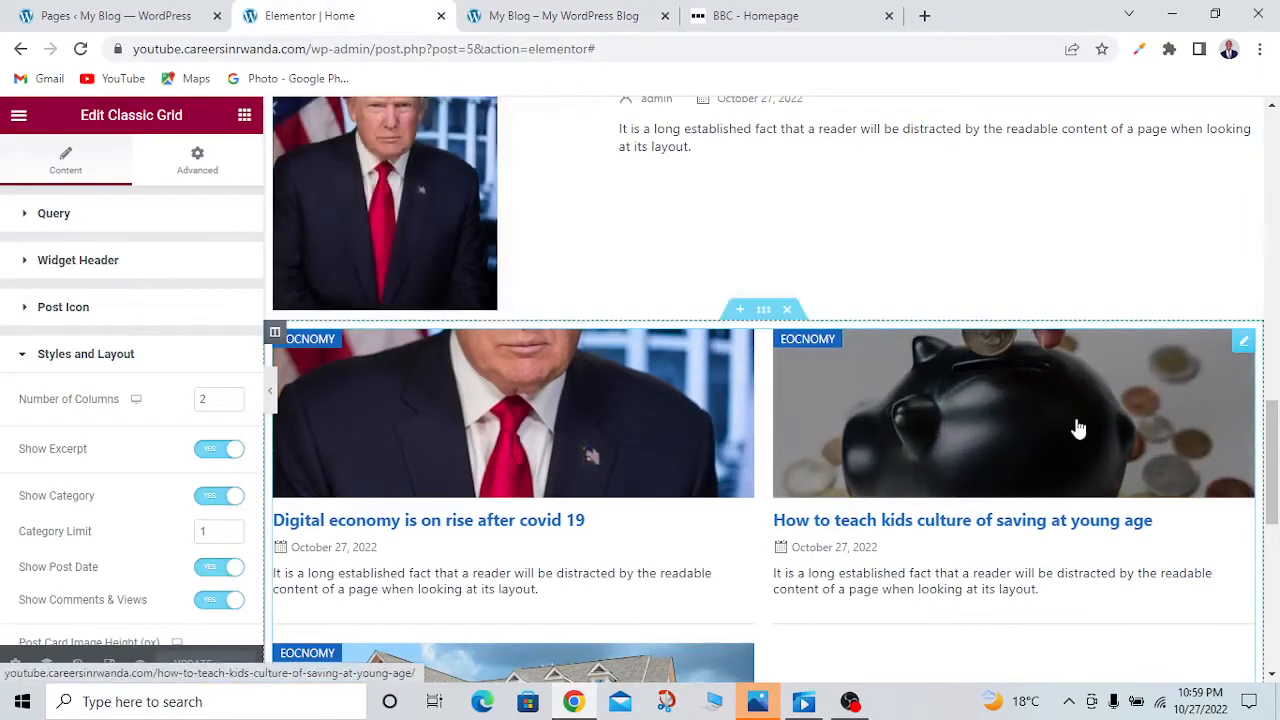
mouse_move(1243, 346)
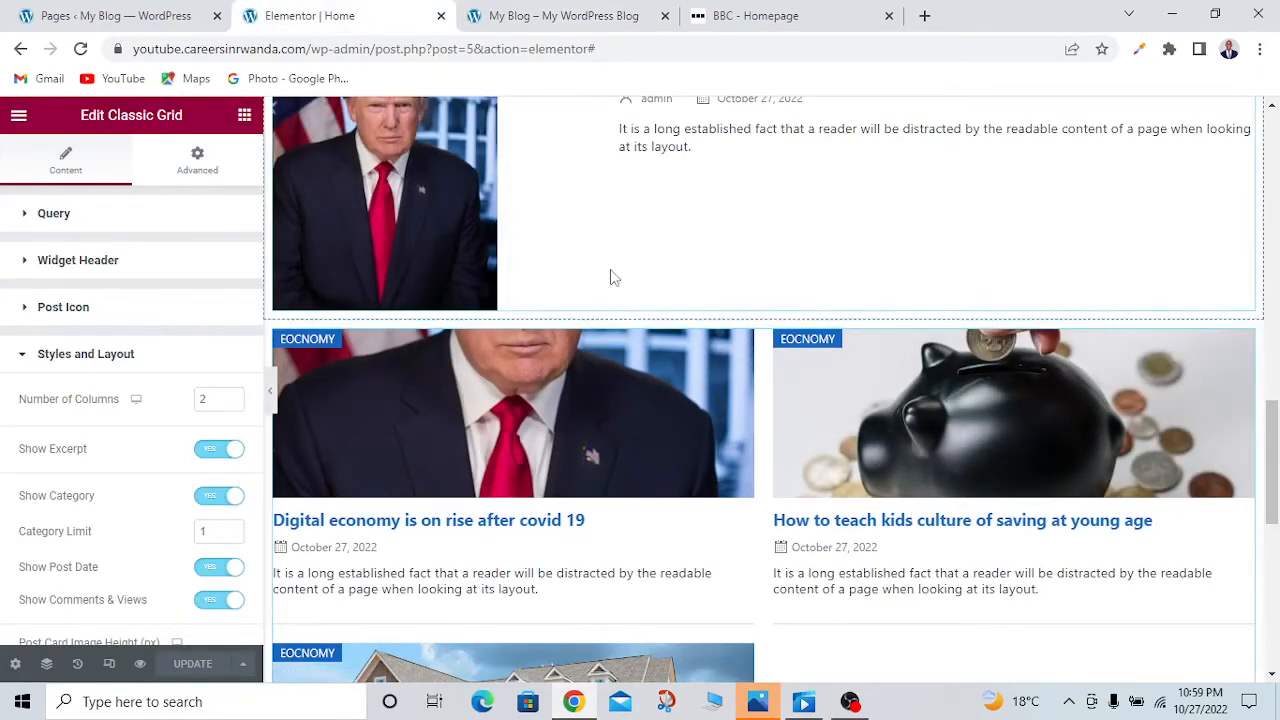
click(250, 116)
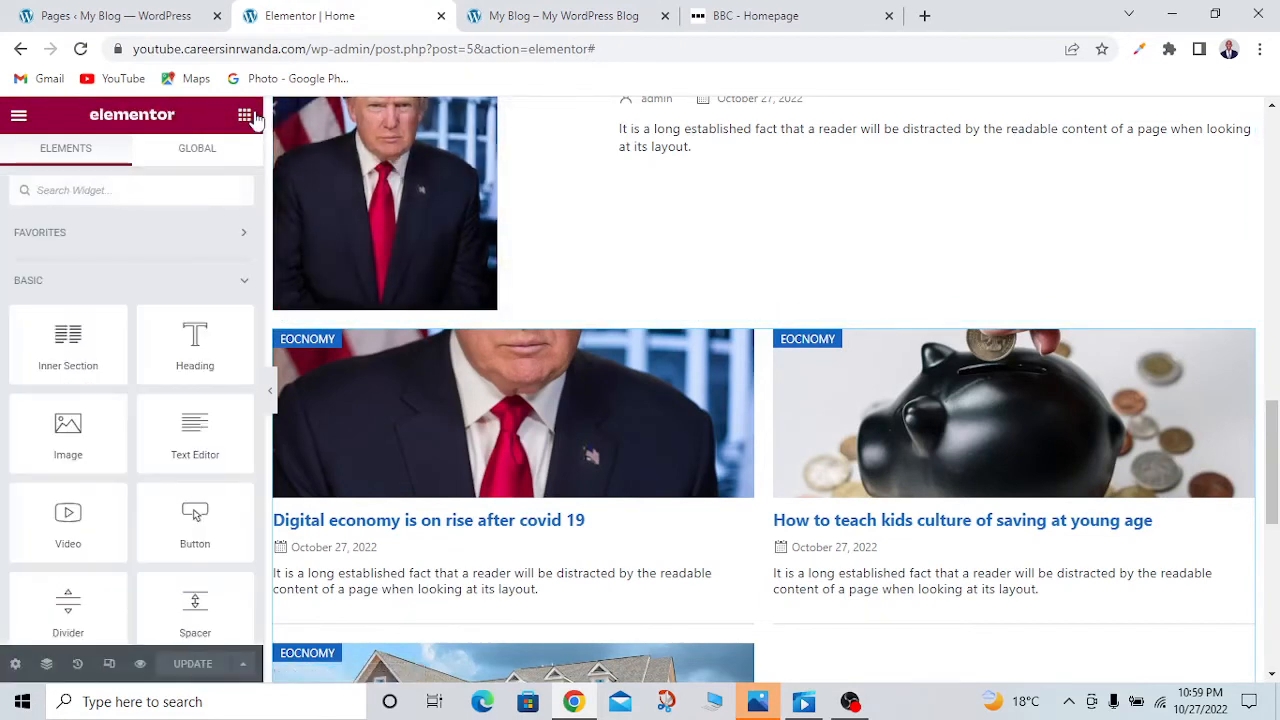
click(763, 311)
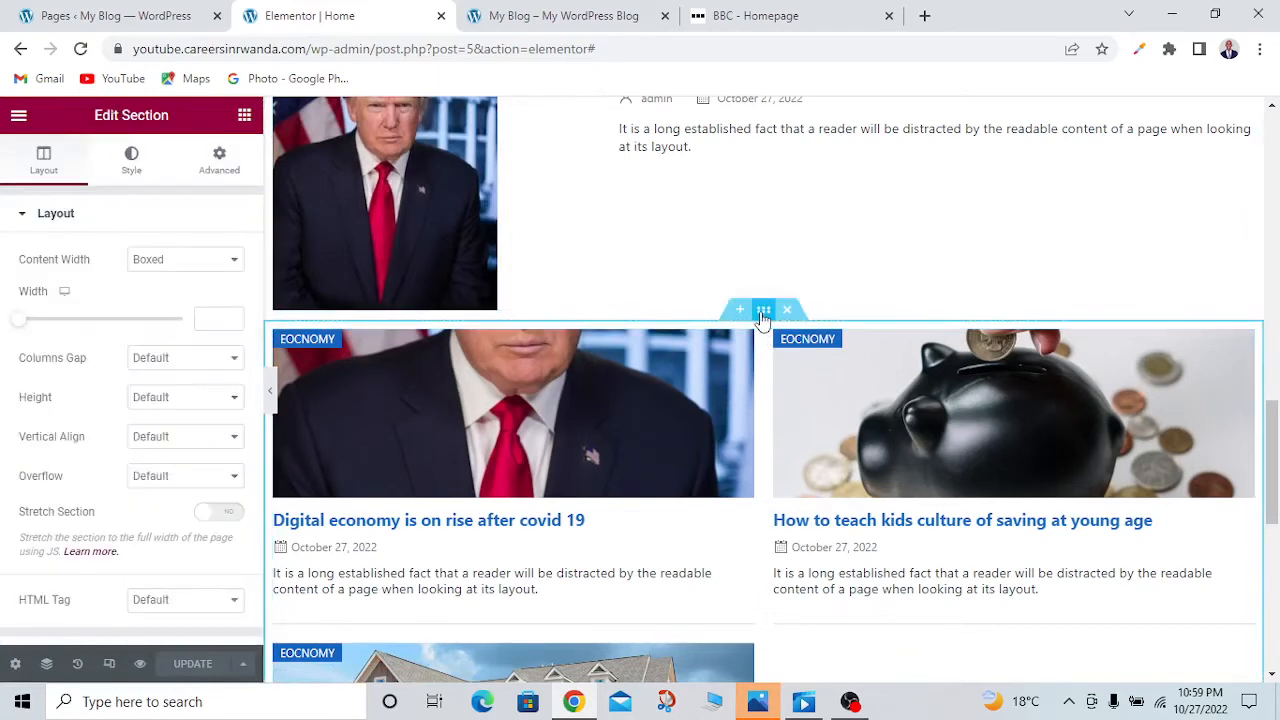
click(236, 162)
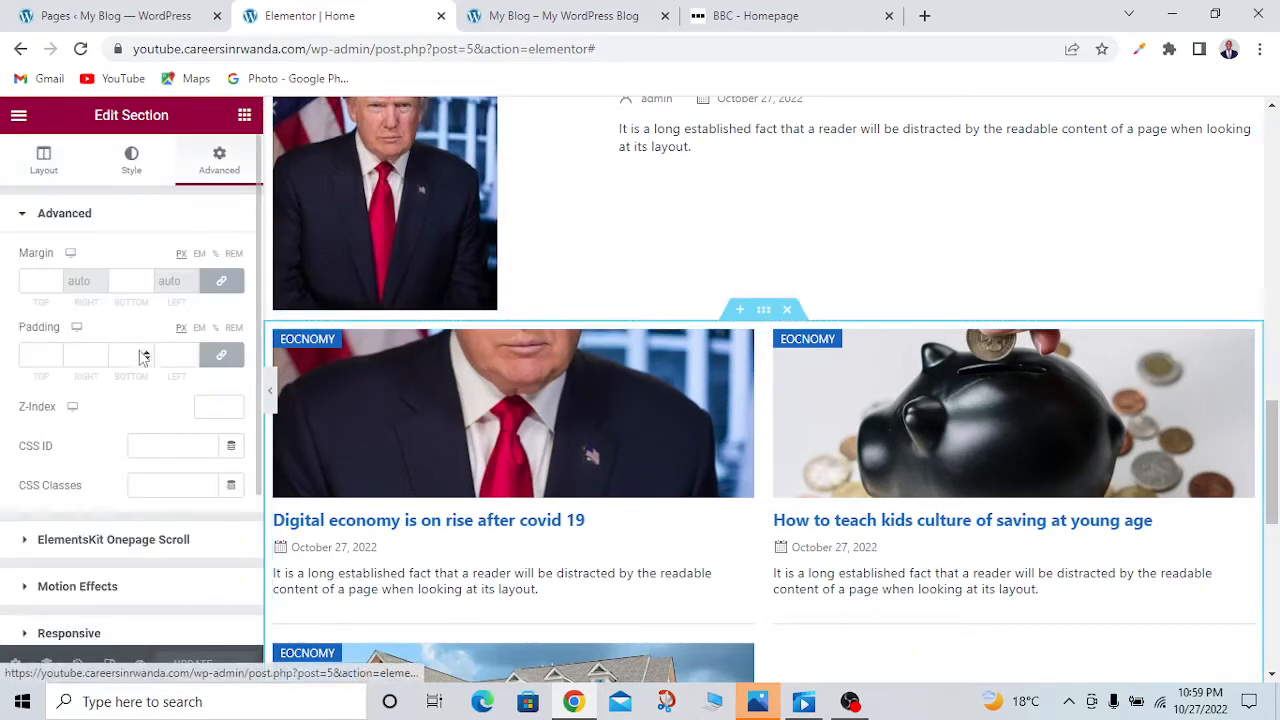
click(226, 360)
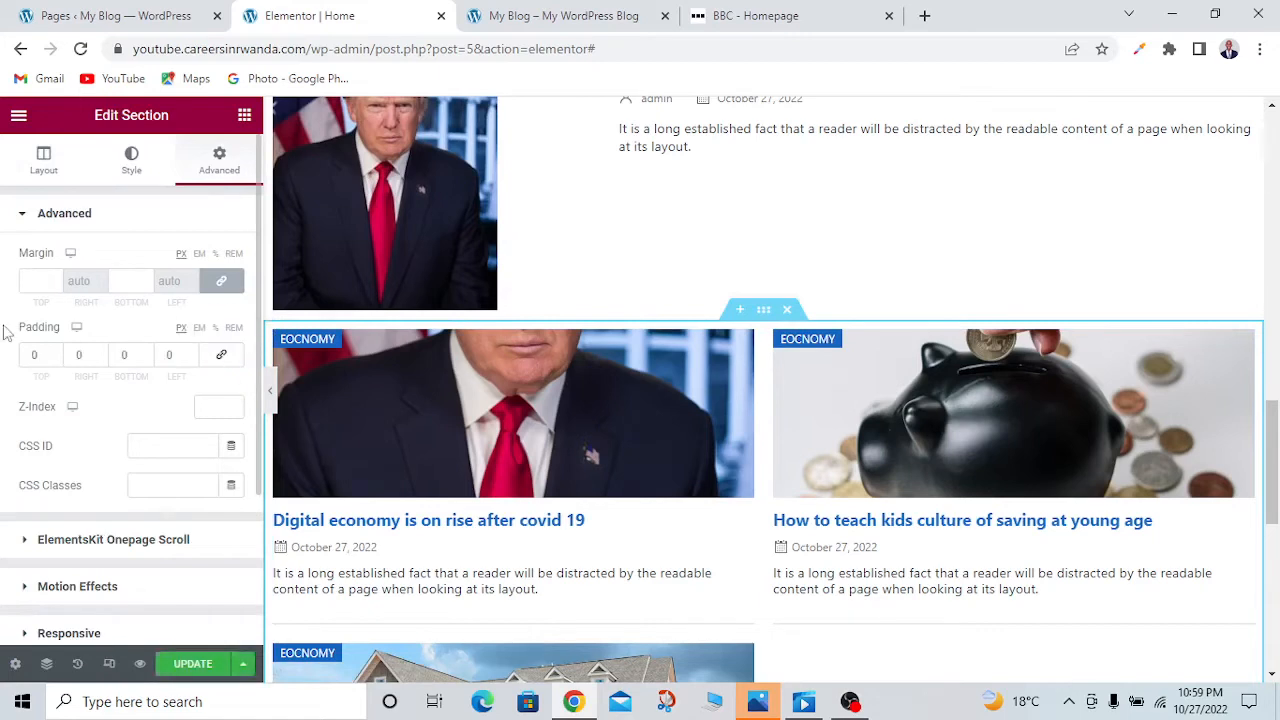
Step: Raise the section's top padding step by step to 50 px
triple_click(57, 353)
triple_click(57, 353)
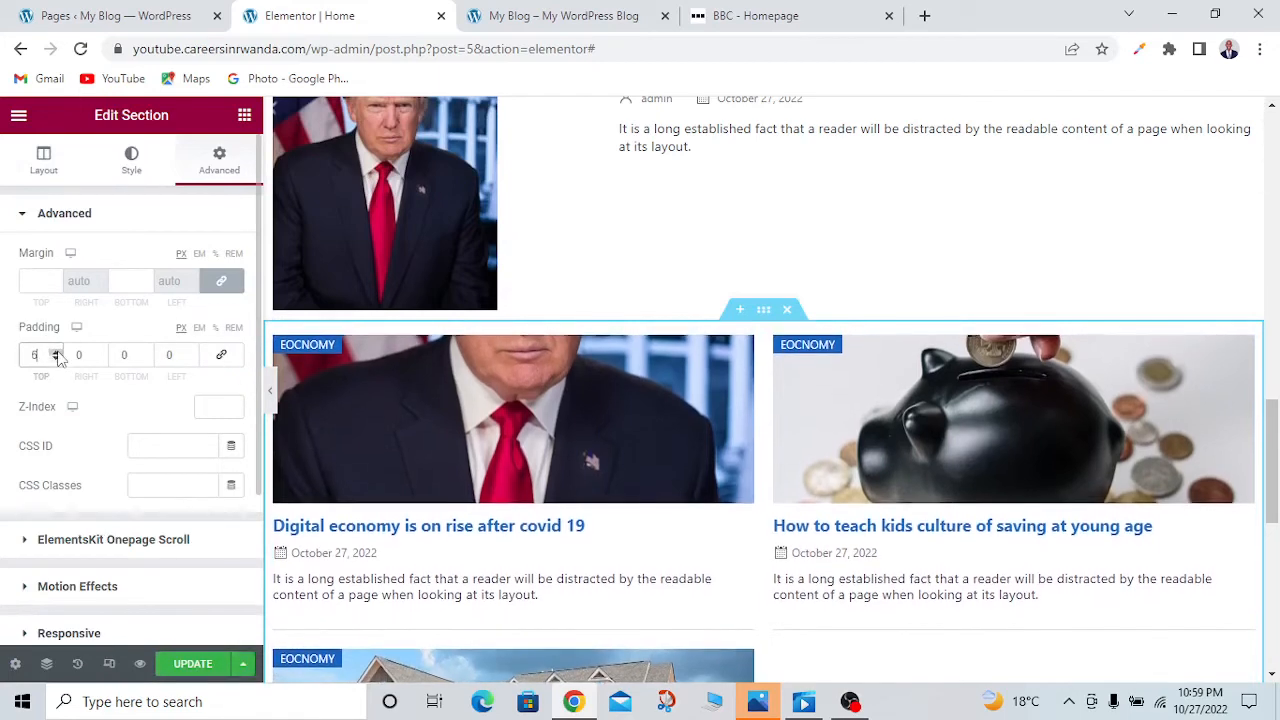
triple_click(57, 353)
triple_click(57, 353)
triple_click(57, 353)
triple_click(57, 353)
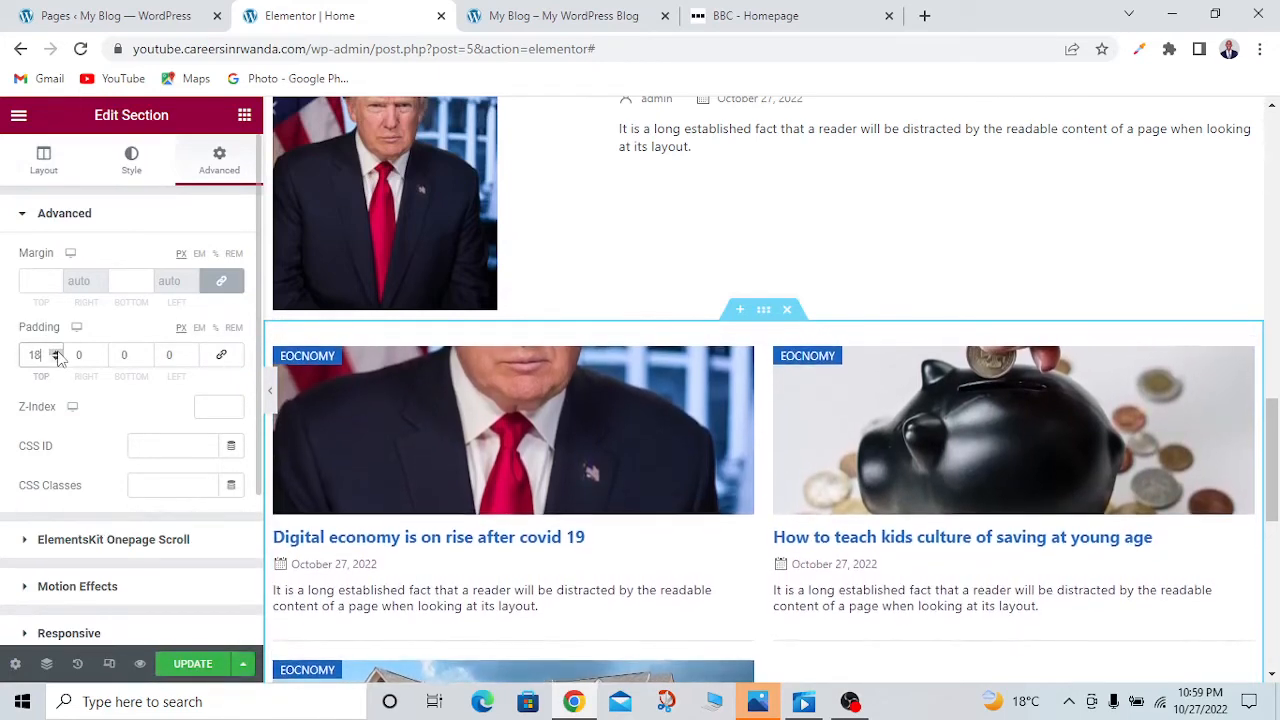
triple_click(57, 353)
triple_click(57, 353)
double_click(57, 353)
double_click(57, 353)
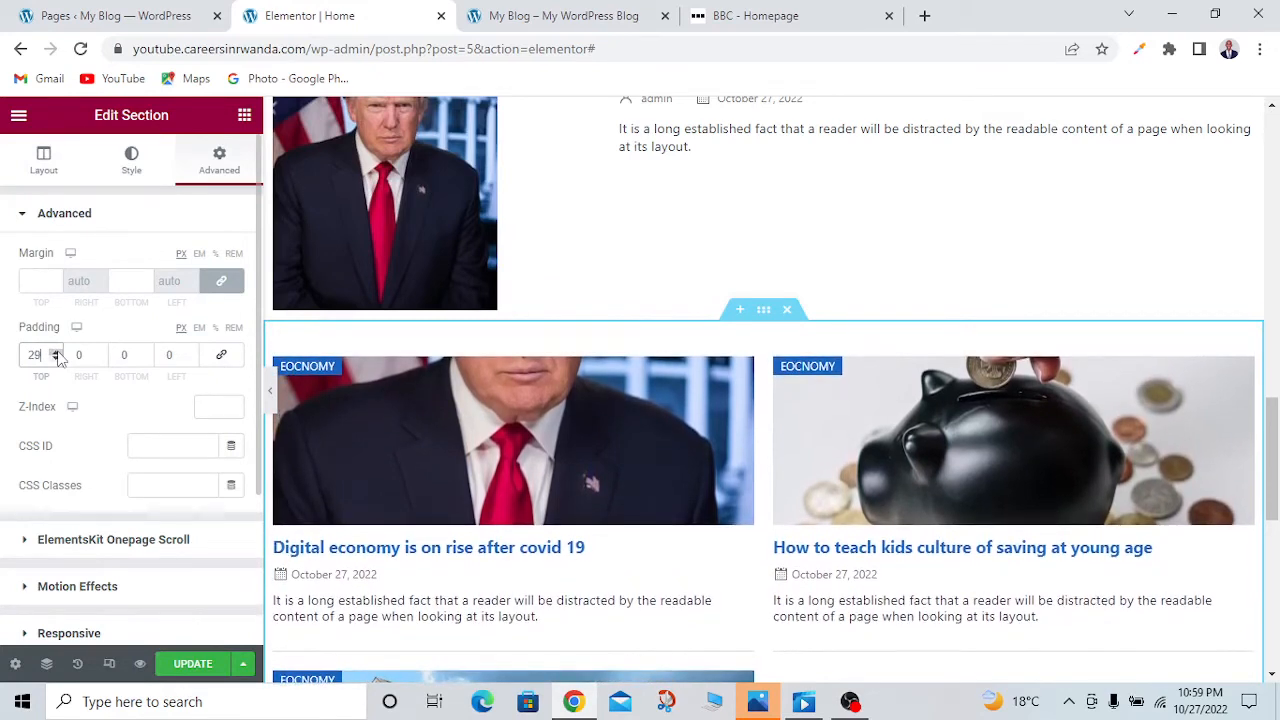
double_click(57, 353)
double_click(57, 353)
double_click(57, 353)
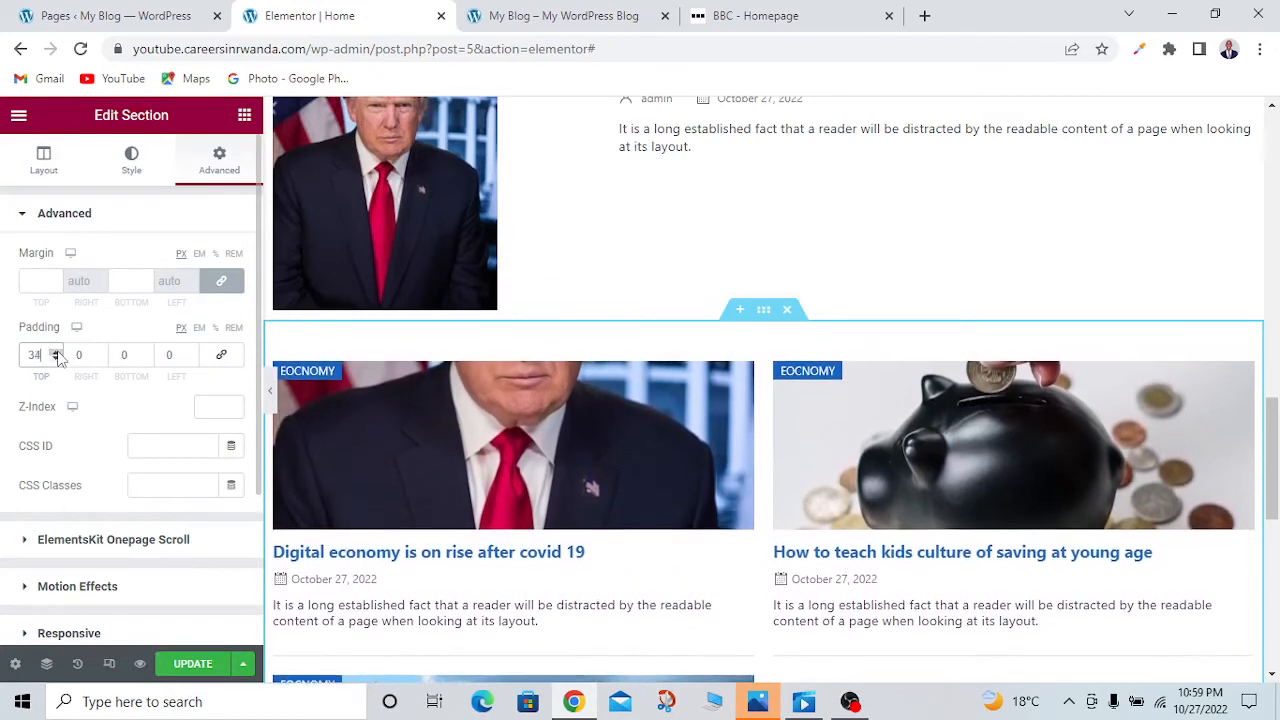
double_click(57, 353)
double_click(57, 353)
double_click(57, 353)
click(57, 353)
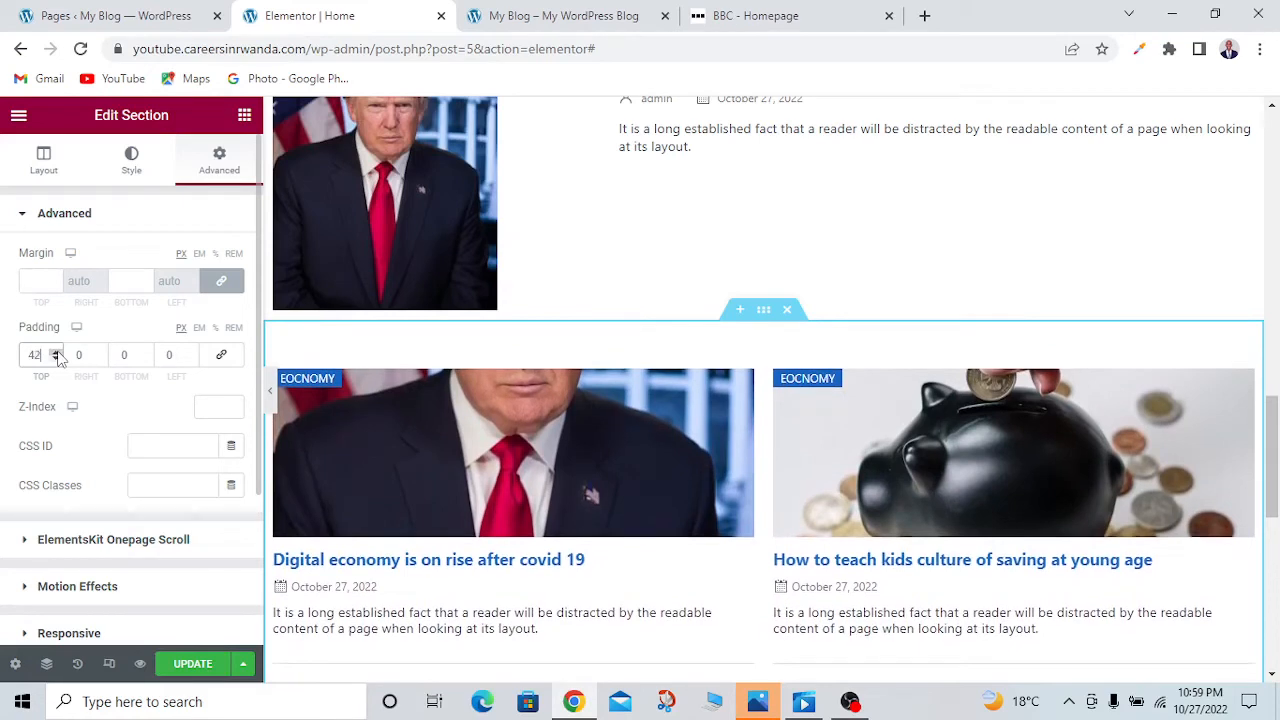
click(57, 353)
click(57, 353)
double_click(57, 353)
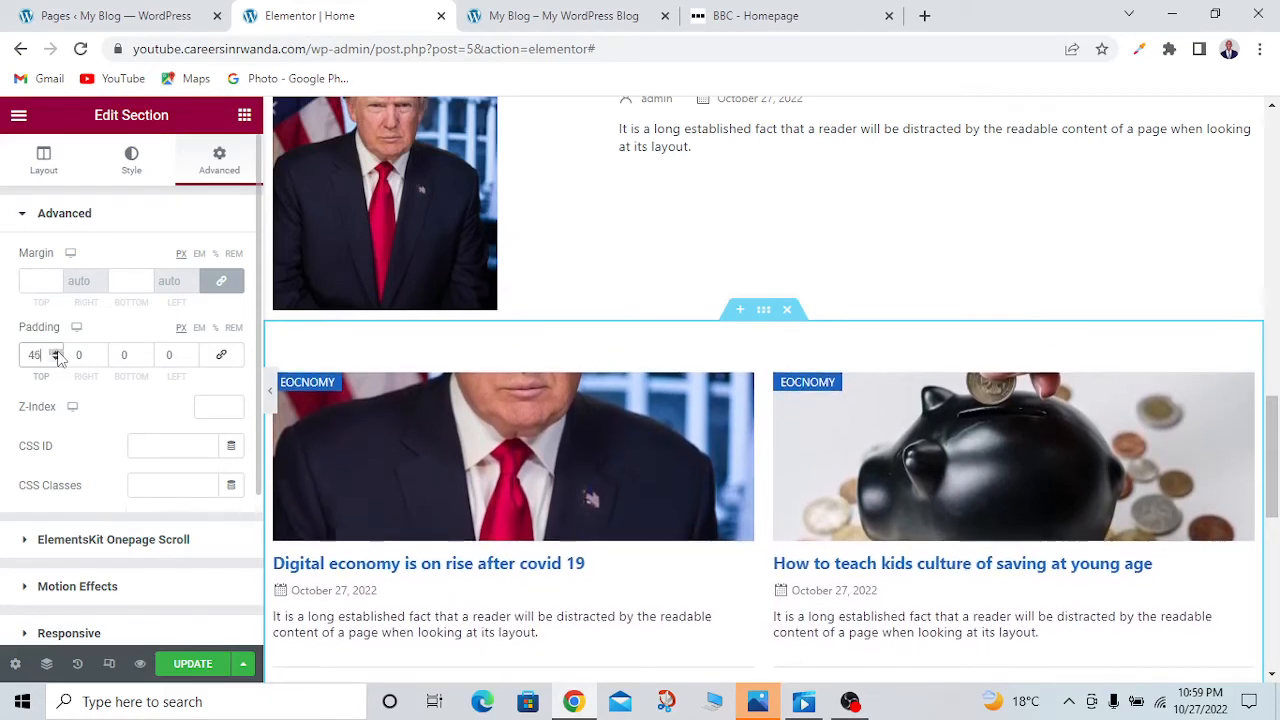
click(57, 353)
click(57, 353)
click(57, 353)
click(57, 353)
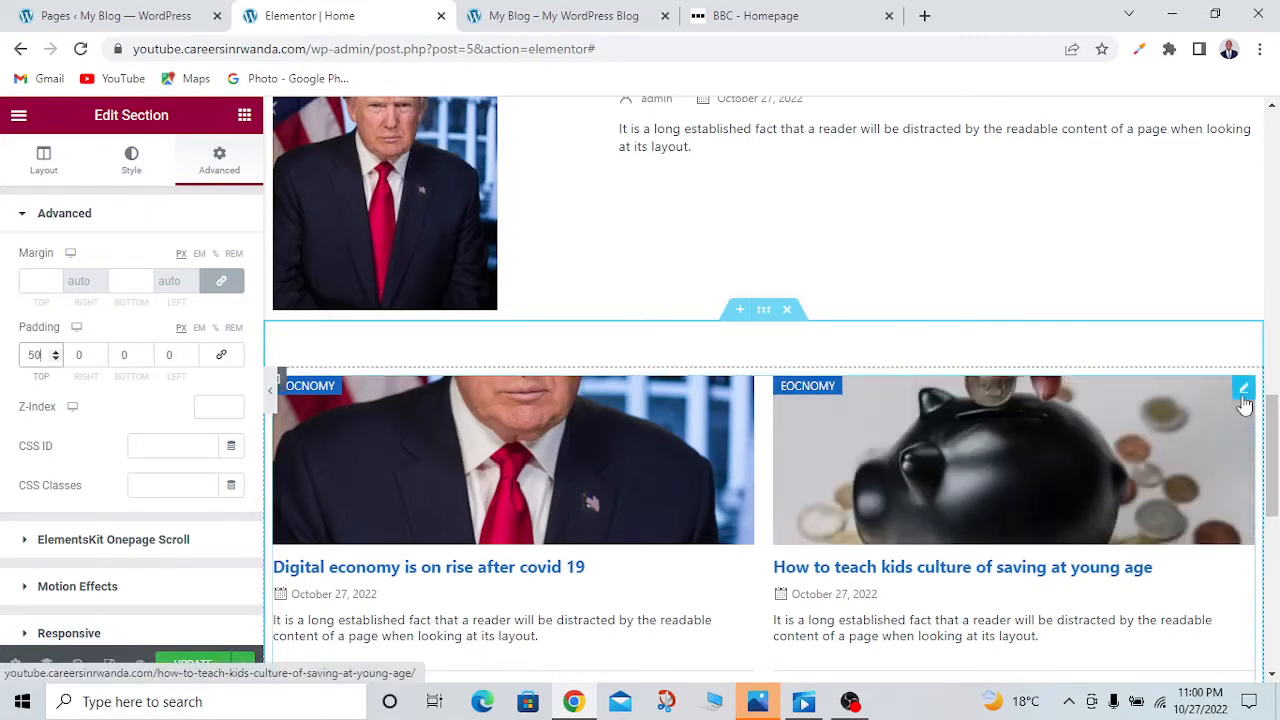
Step: Open the Economy Classic Grid's settings and review its query options (limit 4, offset 0)
click(1243, 392)
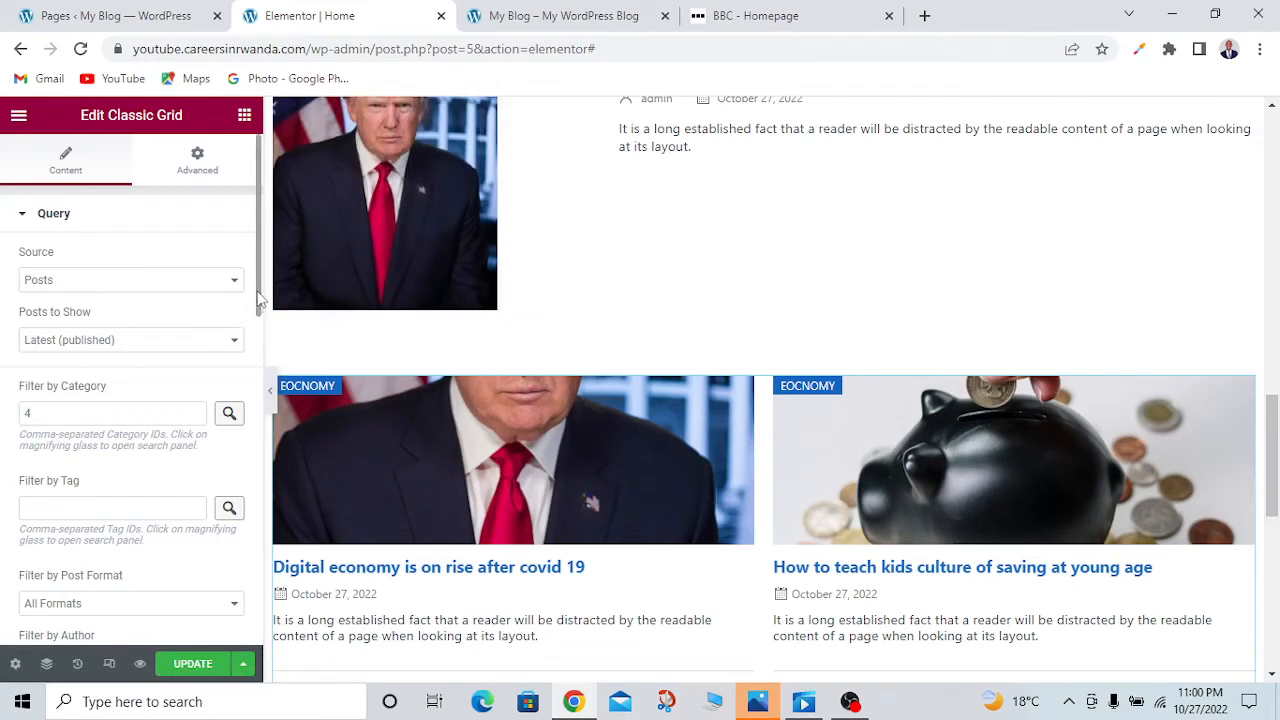
scroll(240, 440, down, 4)
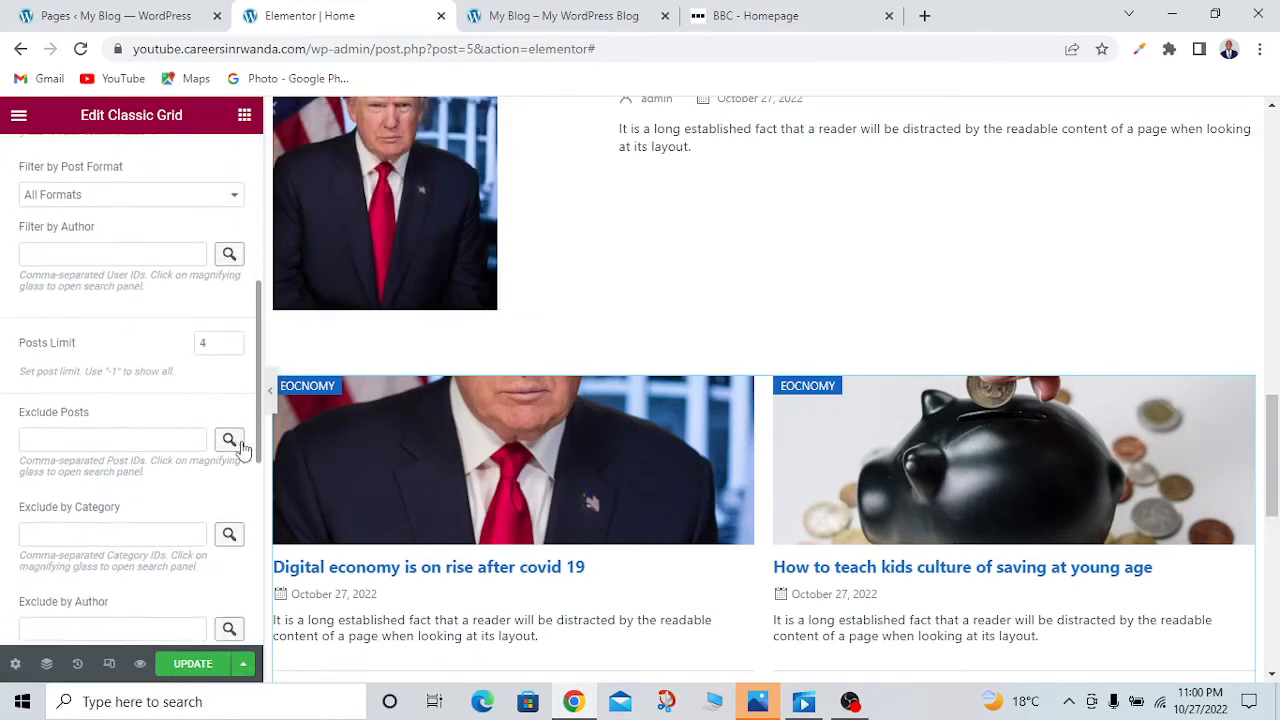
scroll(240, 447, down, 5)
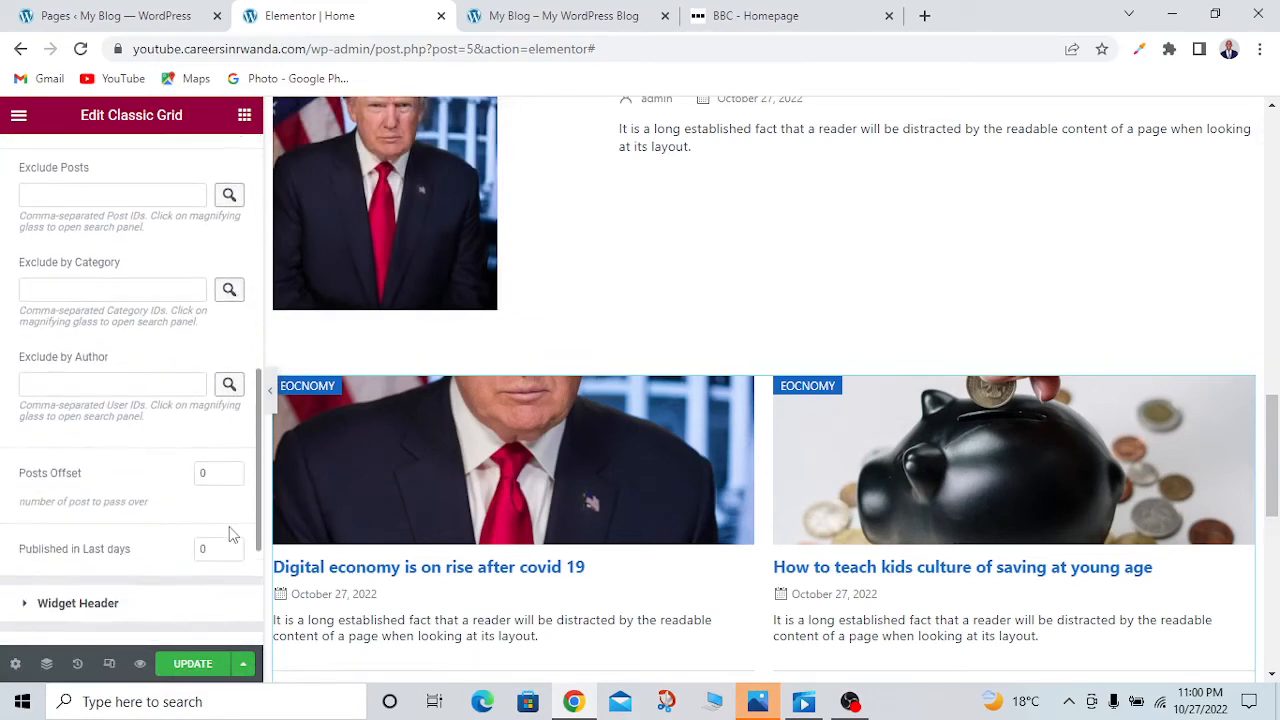
scroll(230, 535, down, 2)
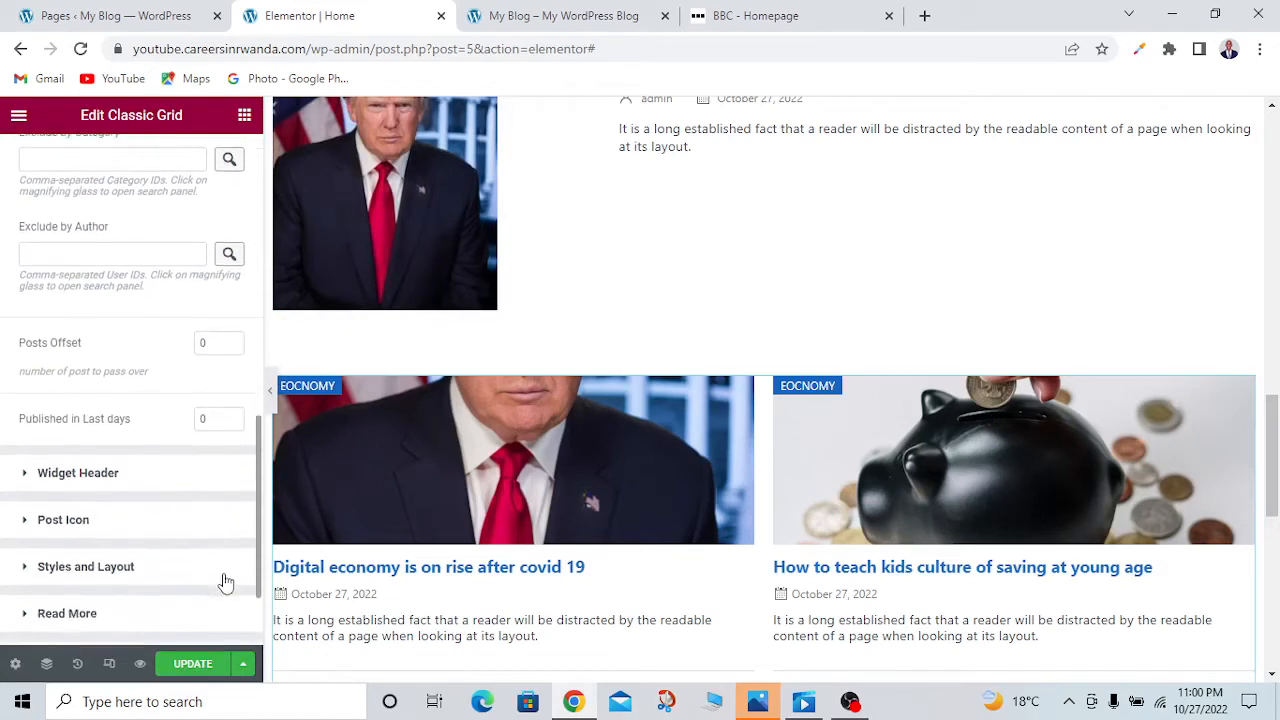
Step: Give the grid's widget header the title 'Economy'
click(194, 486)
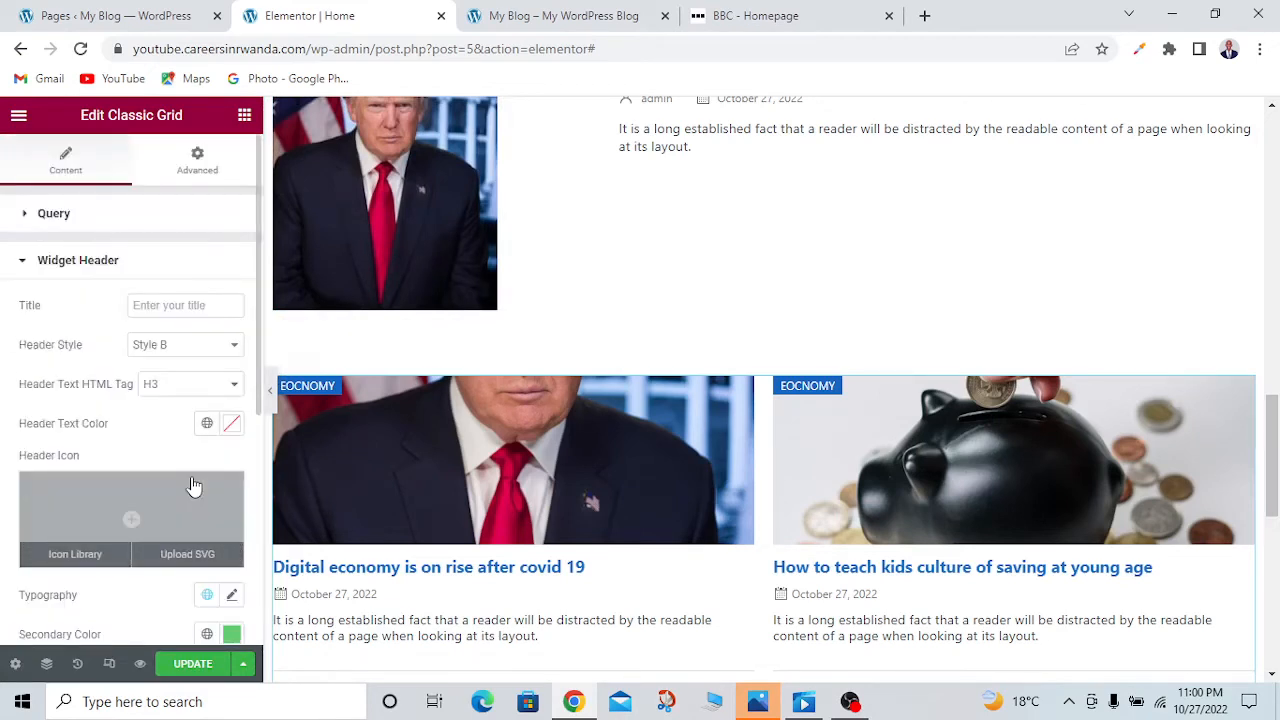
click(181, 316)
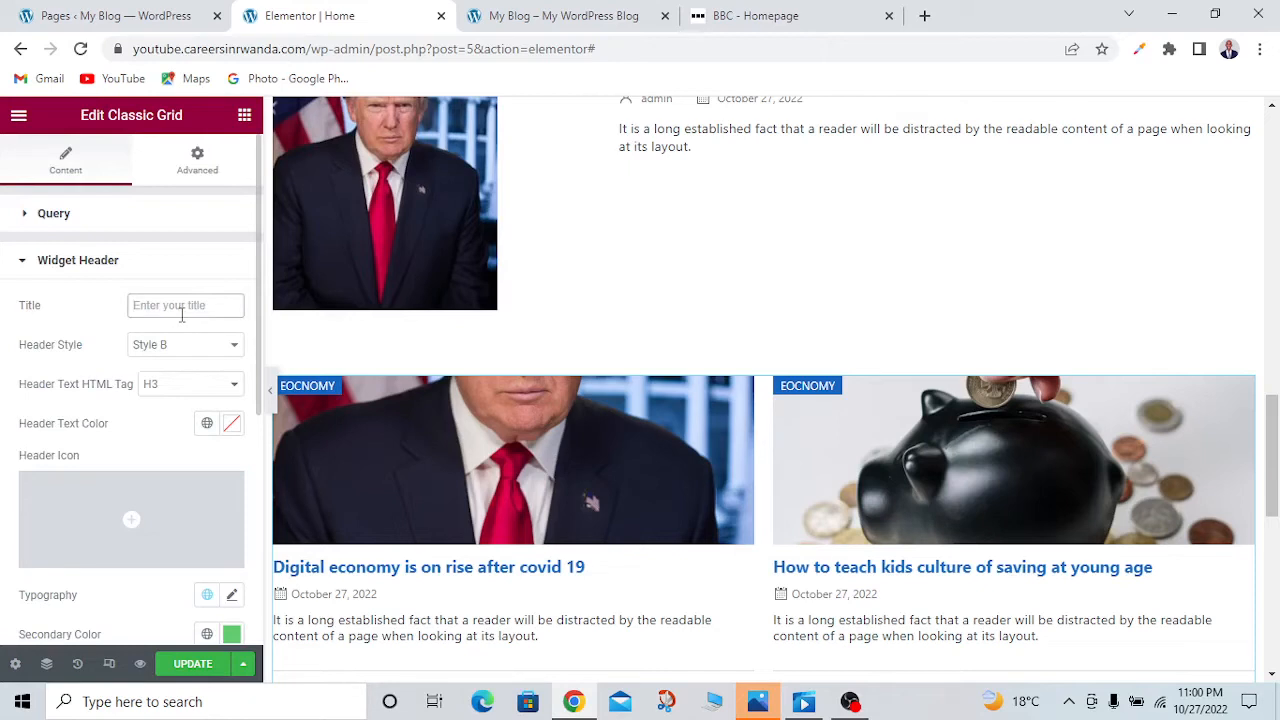
text(Ec)
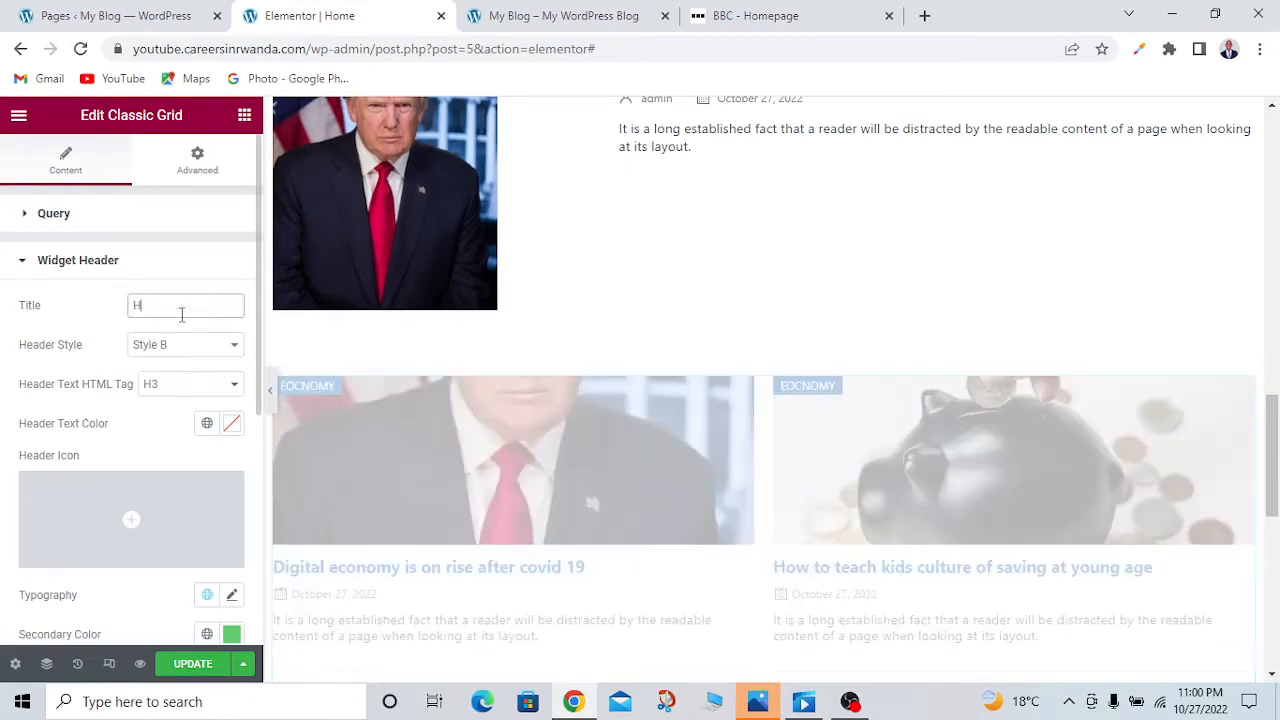
key(BackSpace)
key(BackSpace)
text(Economy)
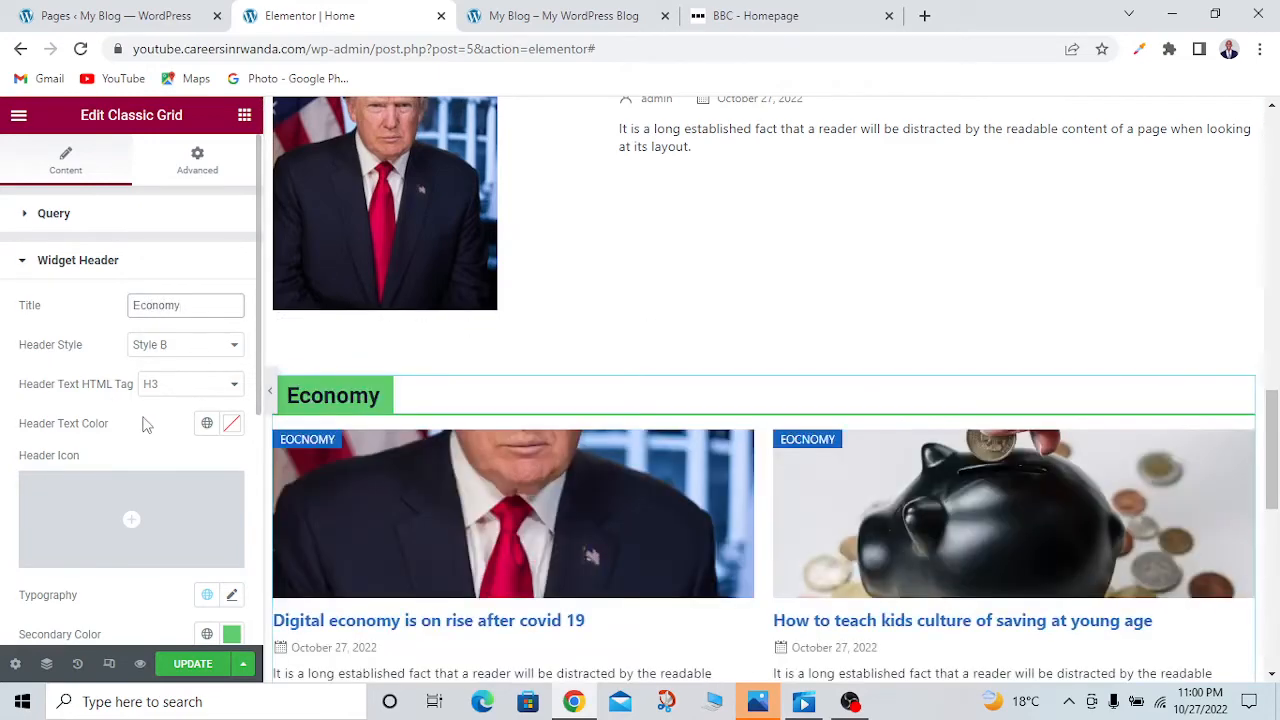
Step: Make the header text near-white #FAFAFA and the bar deep blue #2C27CD, then update the page
click(229, 423)
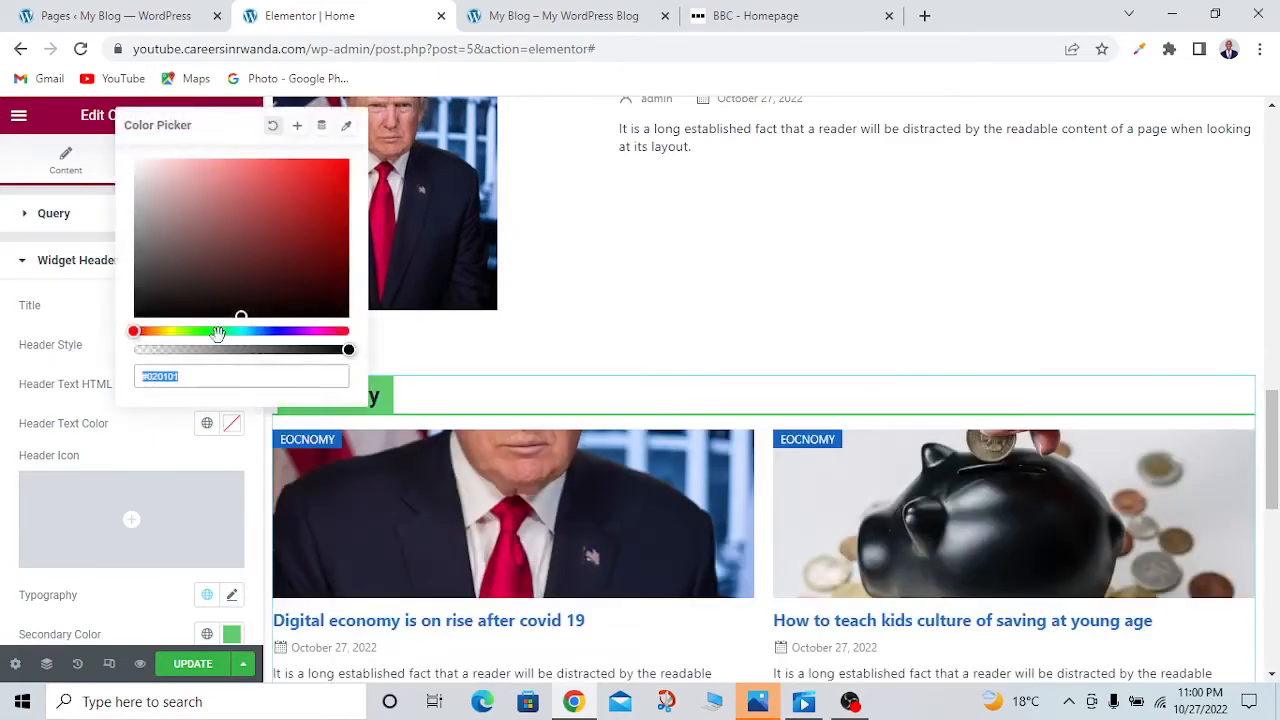
drag(241, 316, 126, 166)
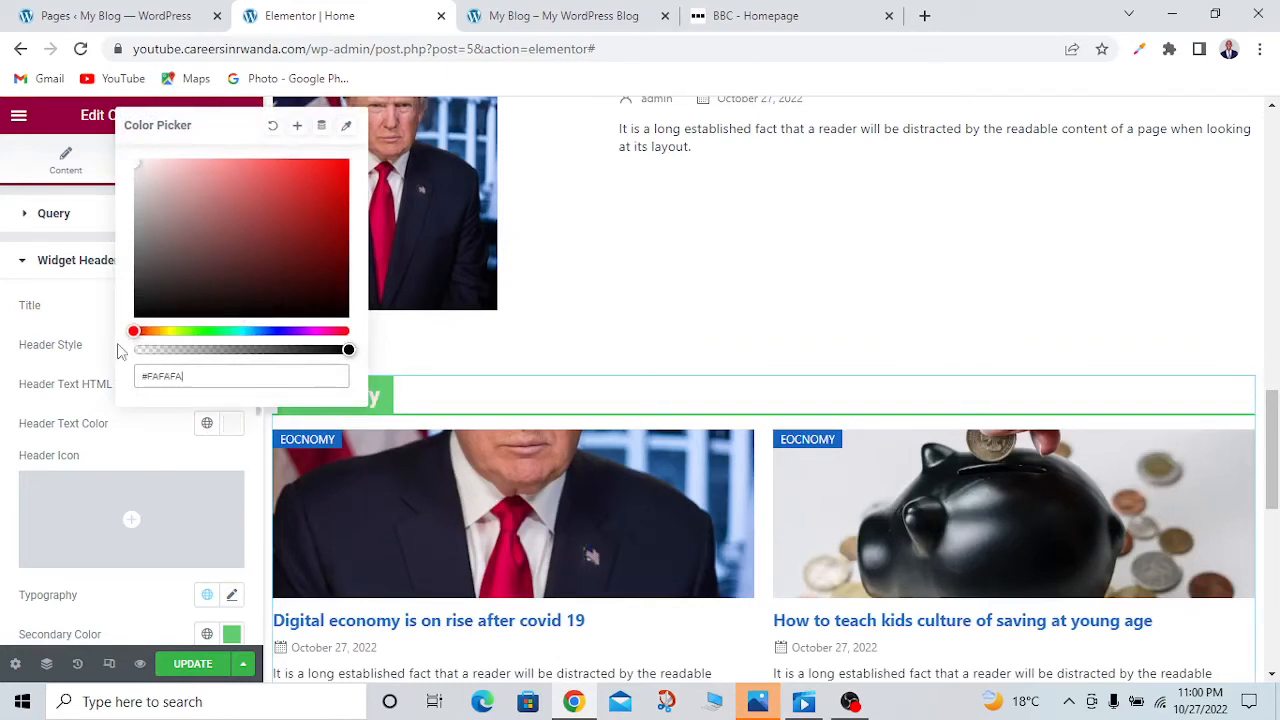
click(126, 427)
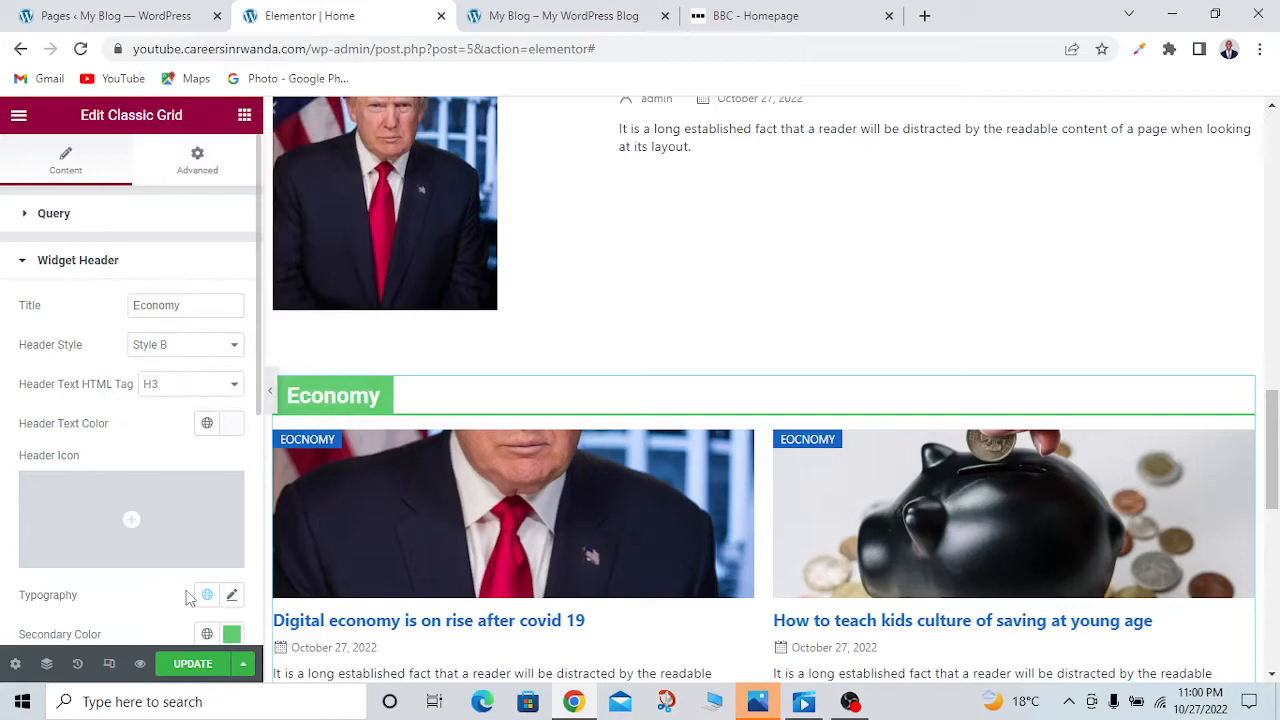
click(231, 634)
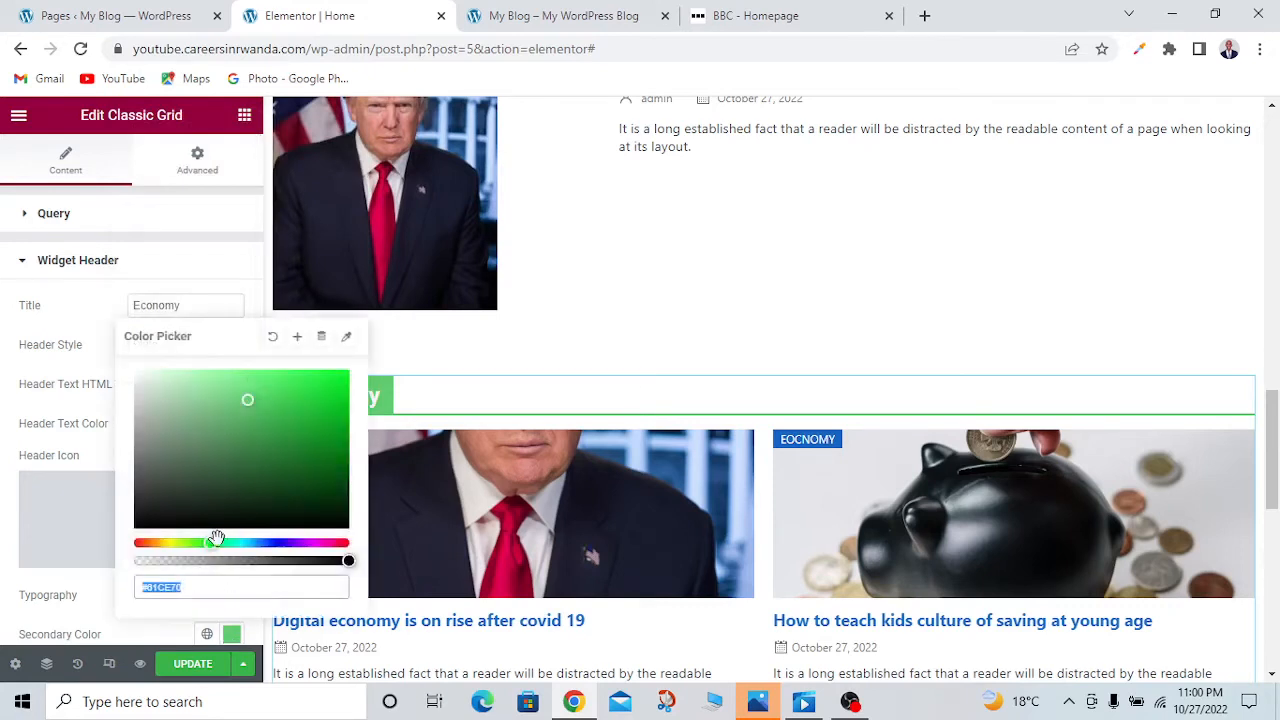
drag(214, 545, 278, 543)
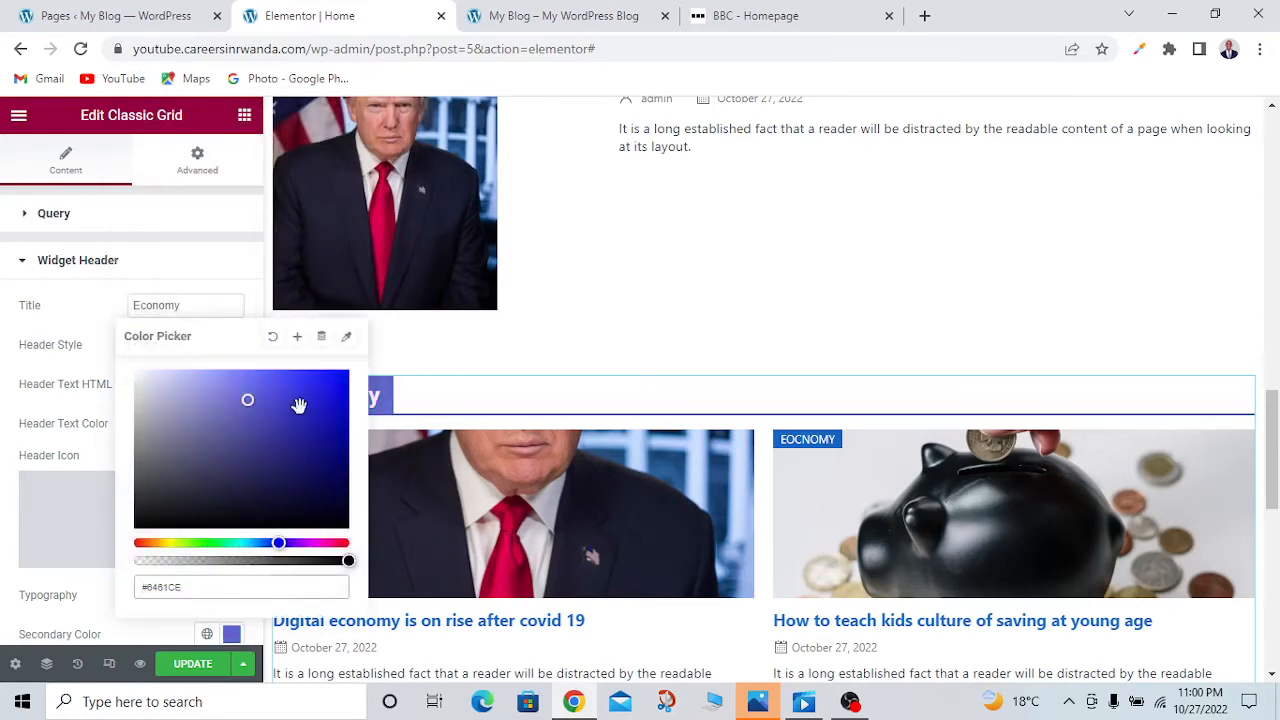
drag(250, 401, 308, 400)
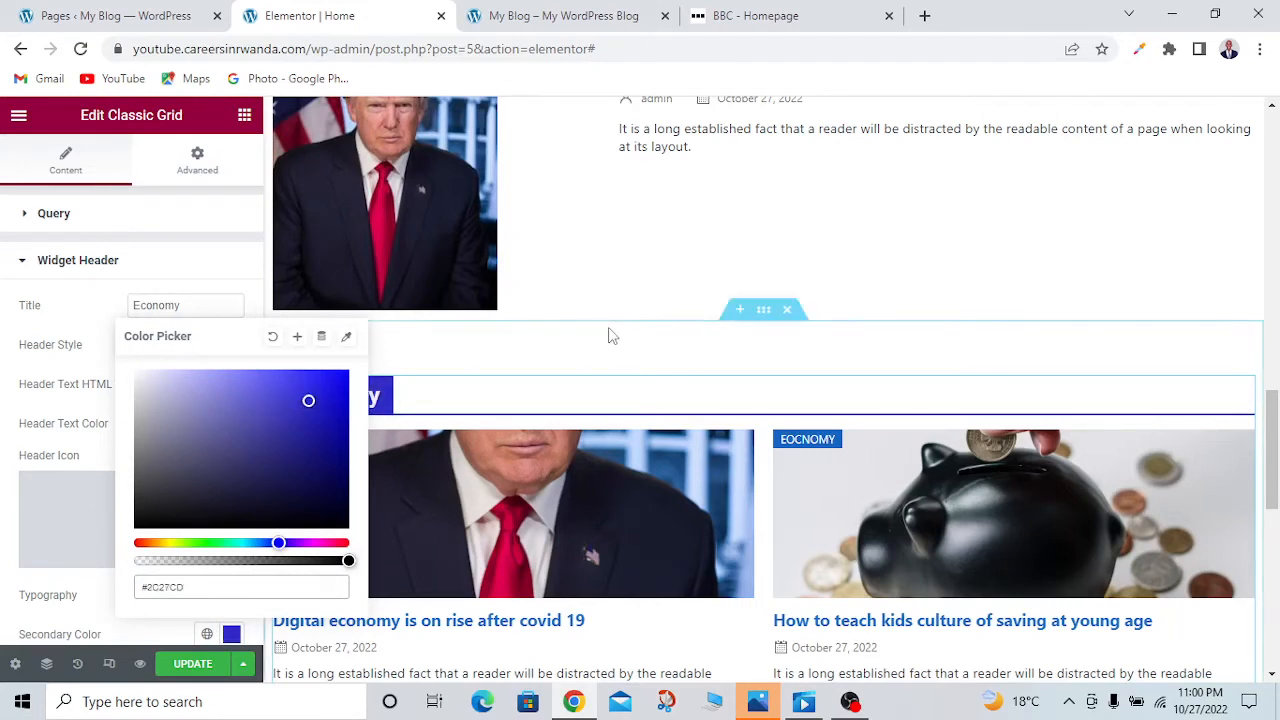
click(5, 465)
click(198, 665)
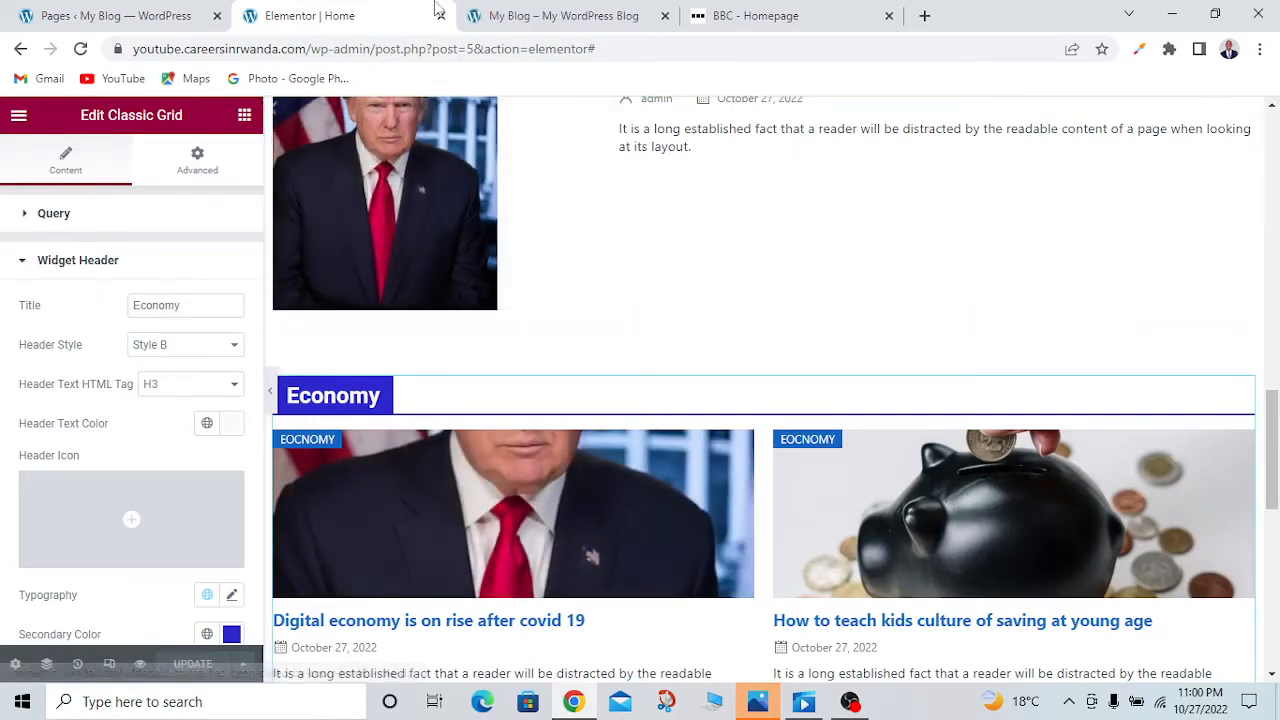
click(530, 12)
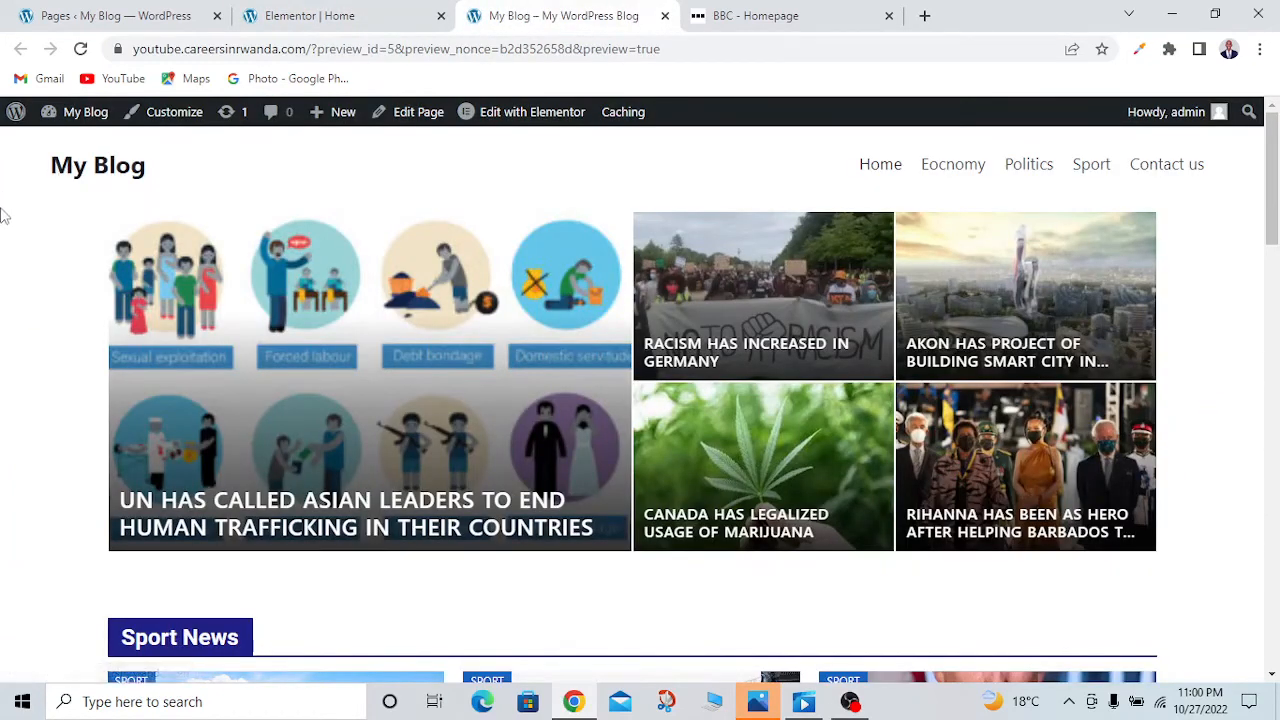
Step: Reload the blog preview and browse the Eocnomy category page
click(80, 49)
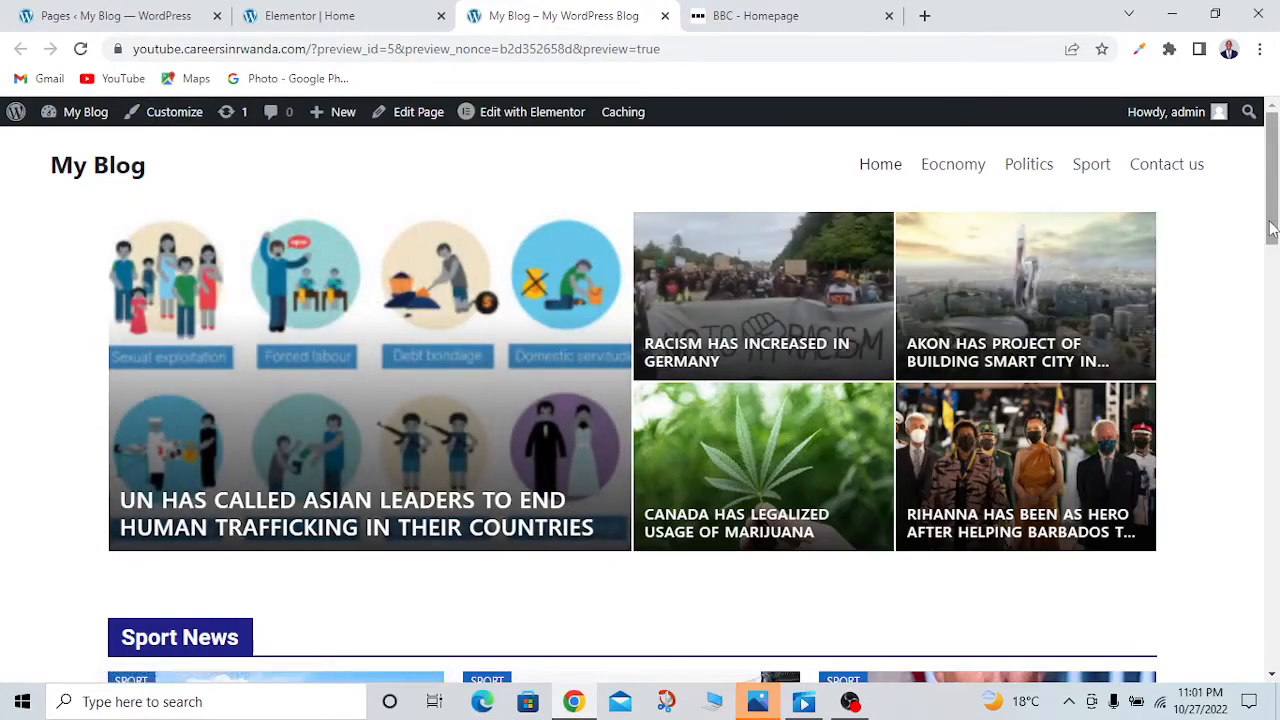
drag(1273, 232, 1231, 140)
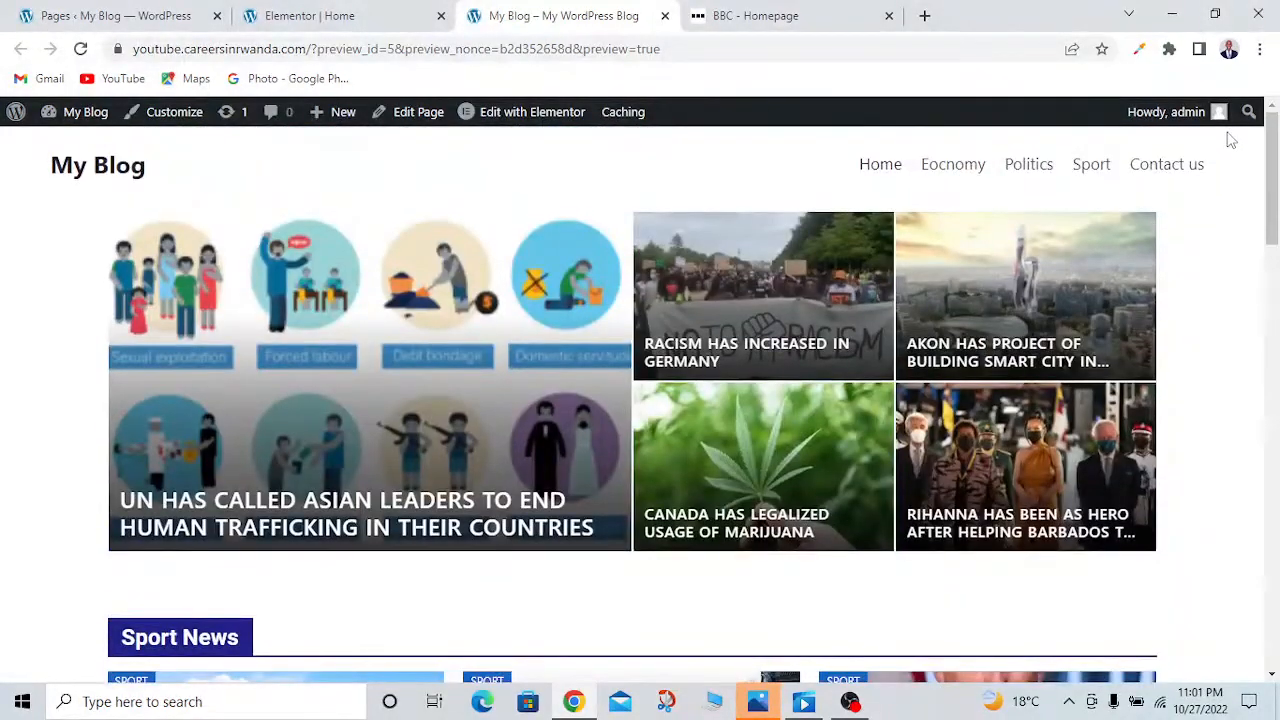
click(953, 168)
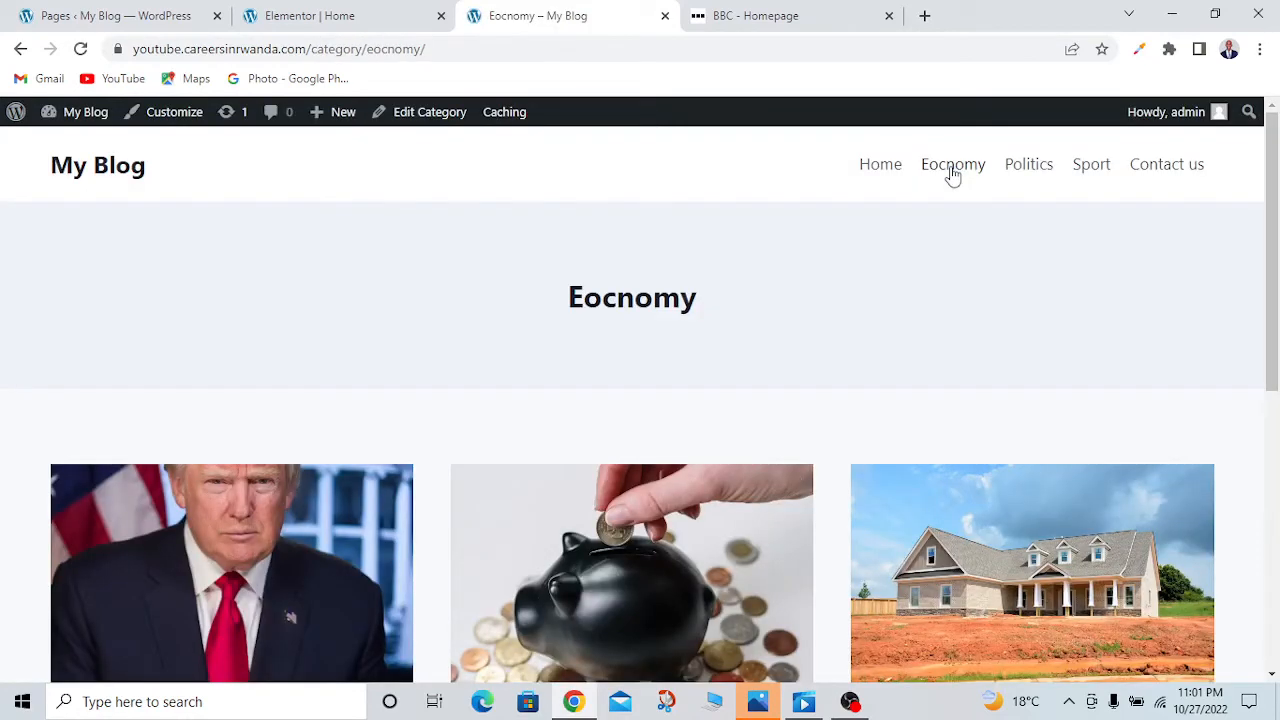
drag(1269, 283, 1276, 341)
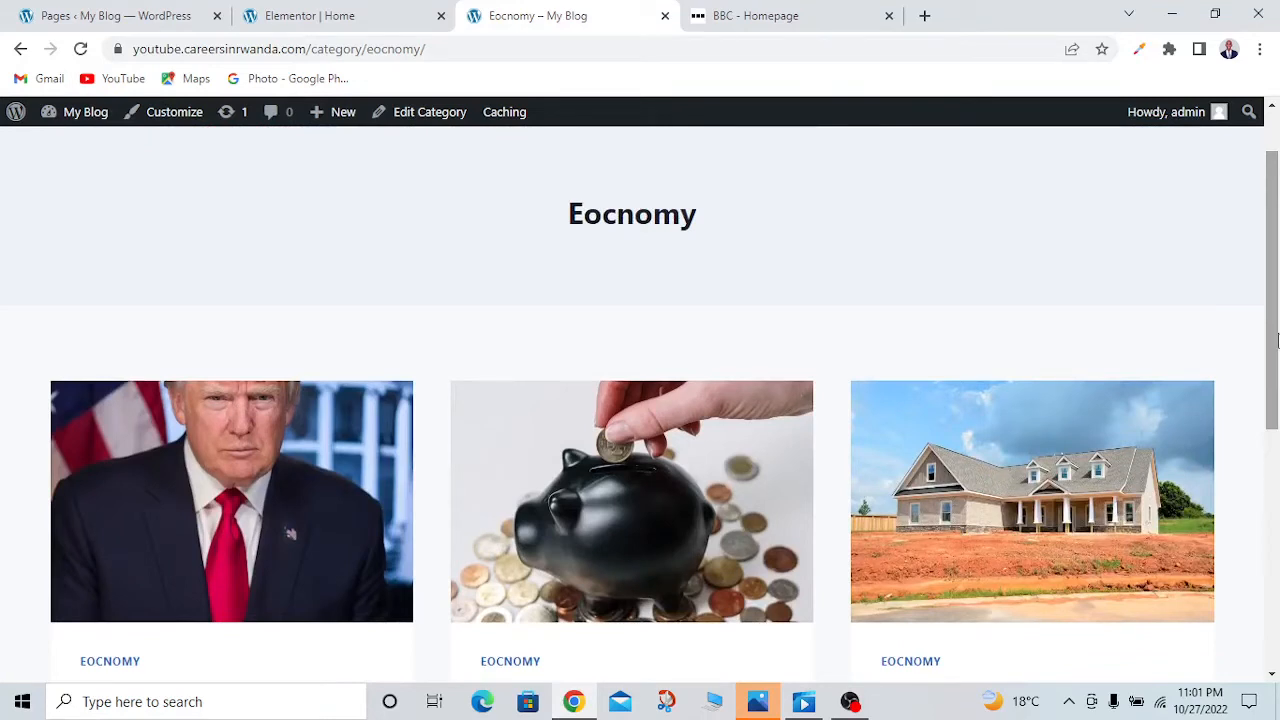
drag(1276, 345, 1263, 233)
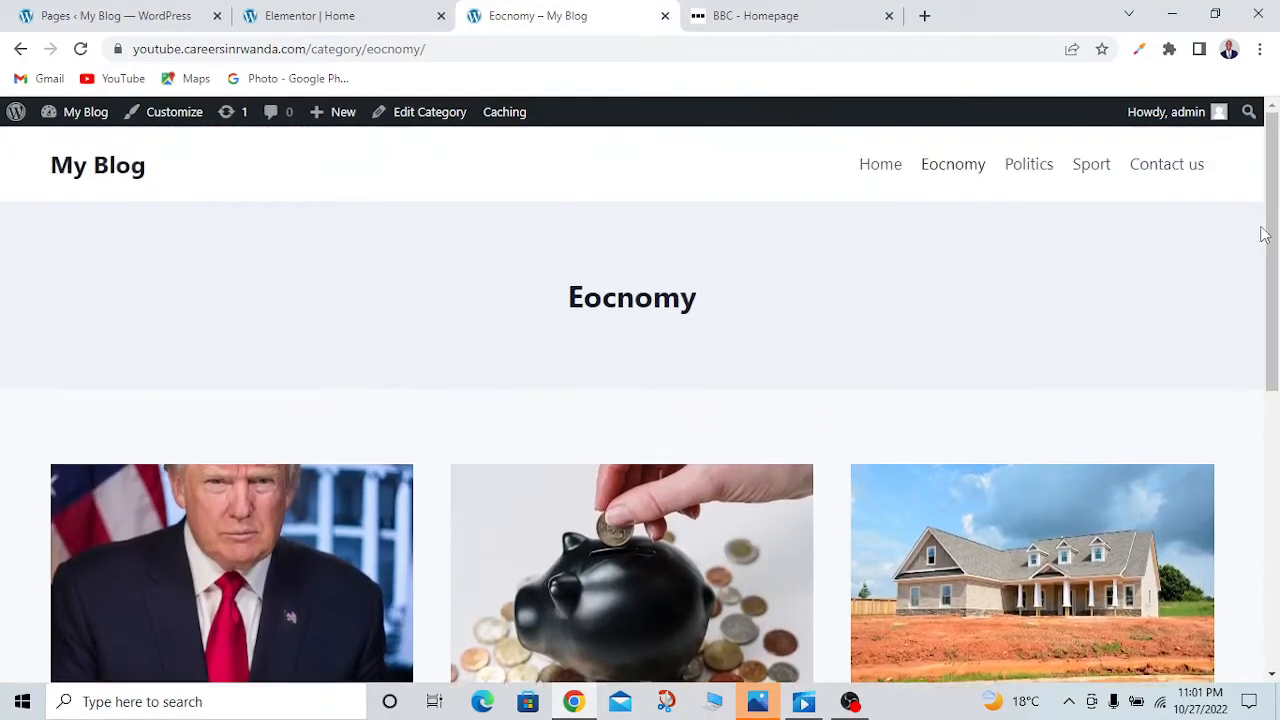
Step: Visit the Politics and Sport category pages, then the Contact us page
click(1031, 175)
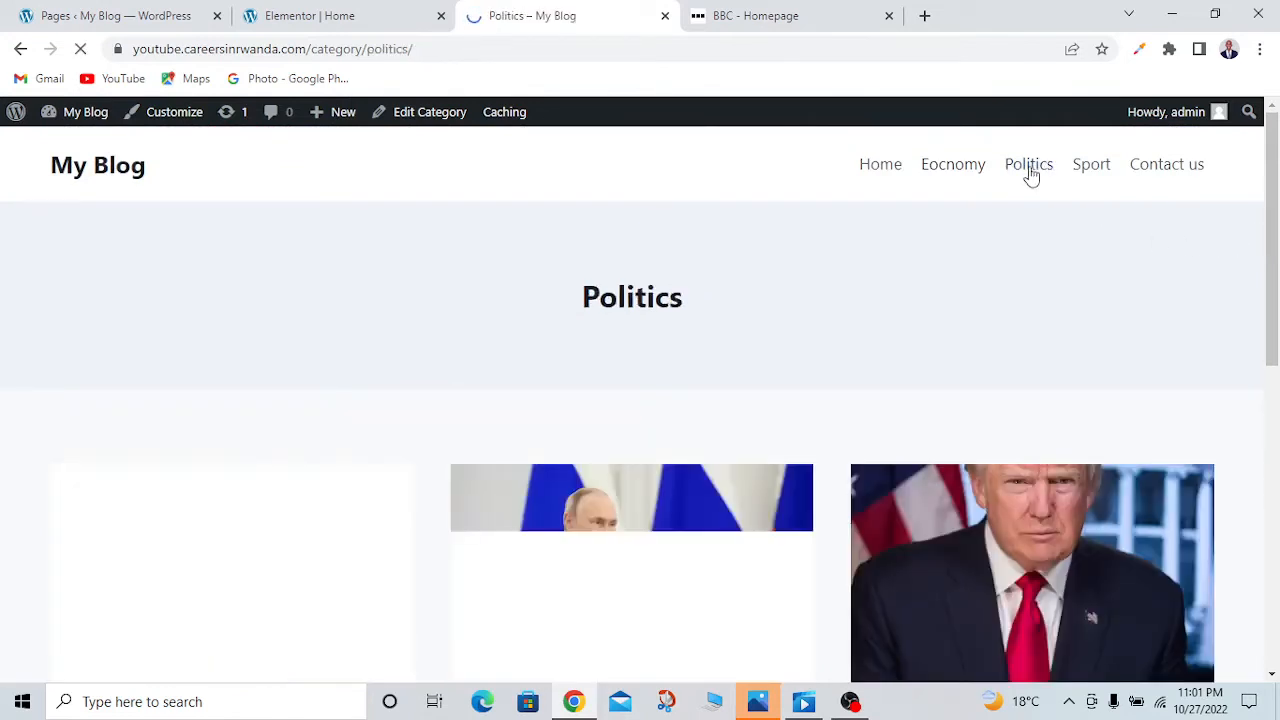
click(1094, 170)
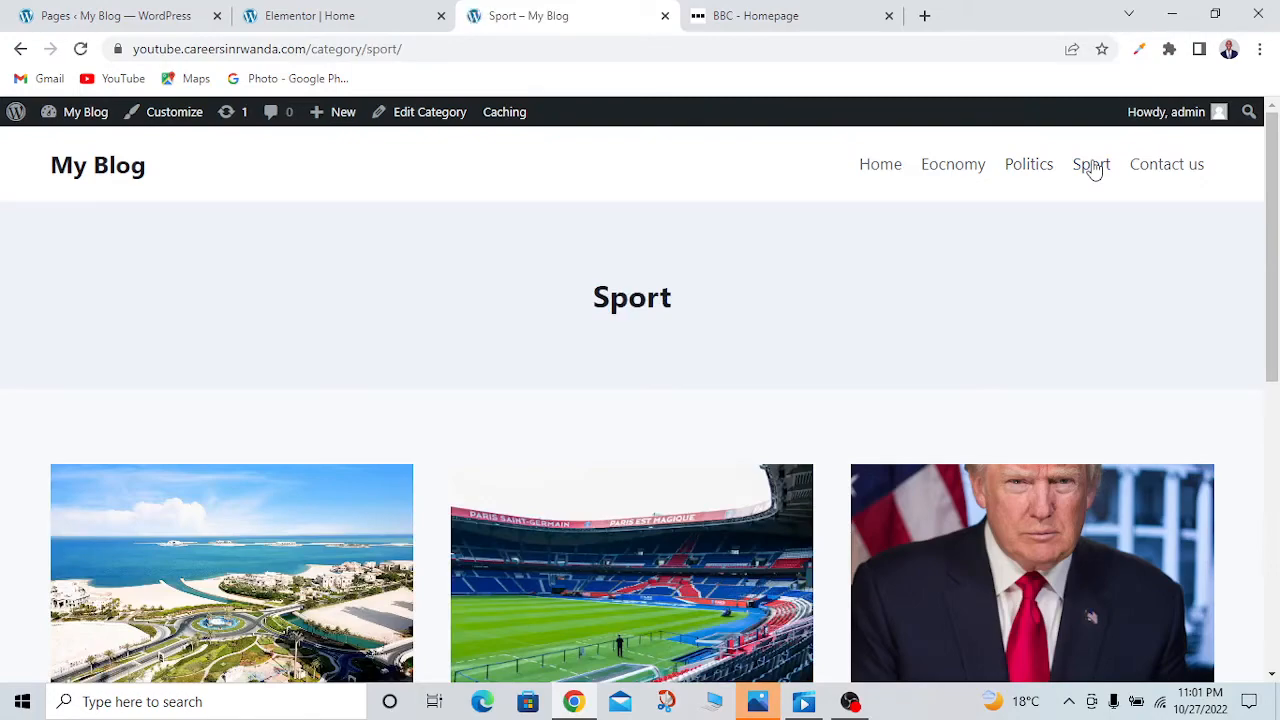
mouse_move(1272, 257)
mouse_down()
mouse_move(1276, 570)
mouse_move(1275, 232)
mouse_up()
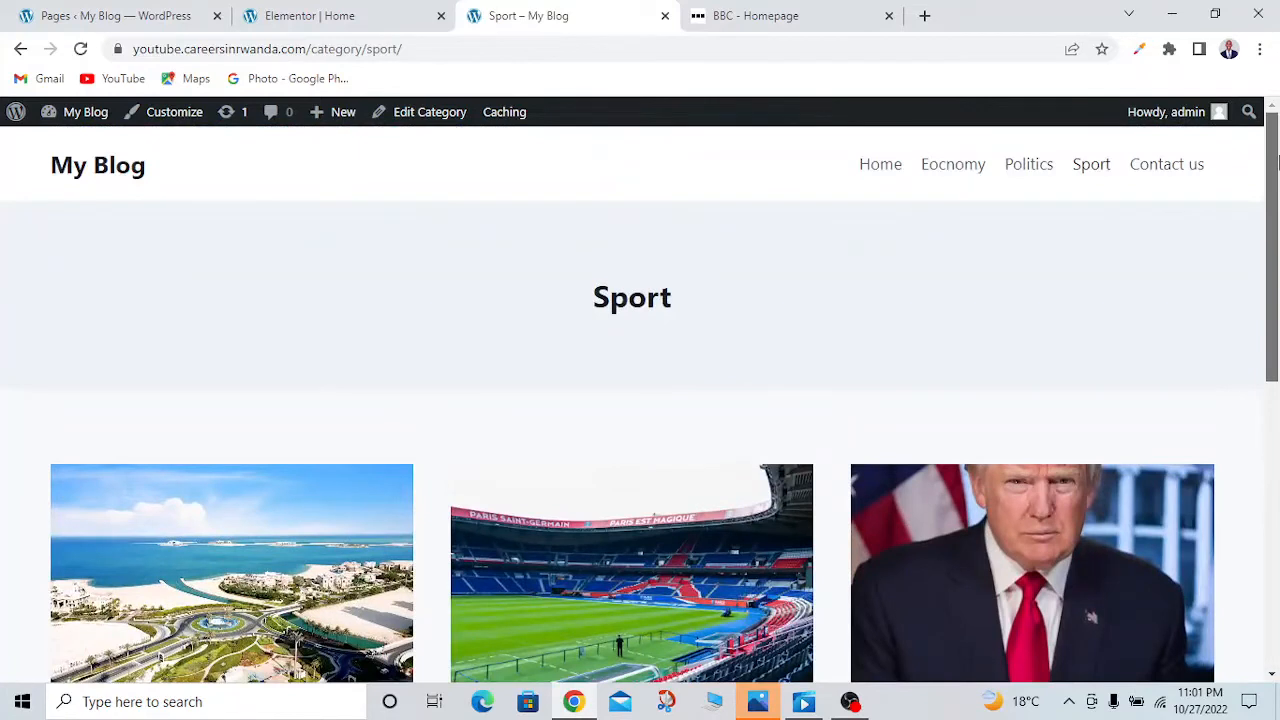
click(1180, 175)
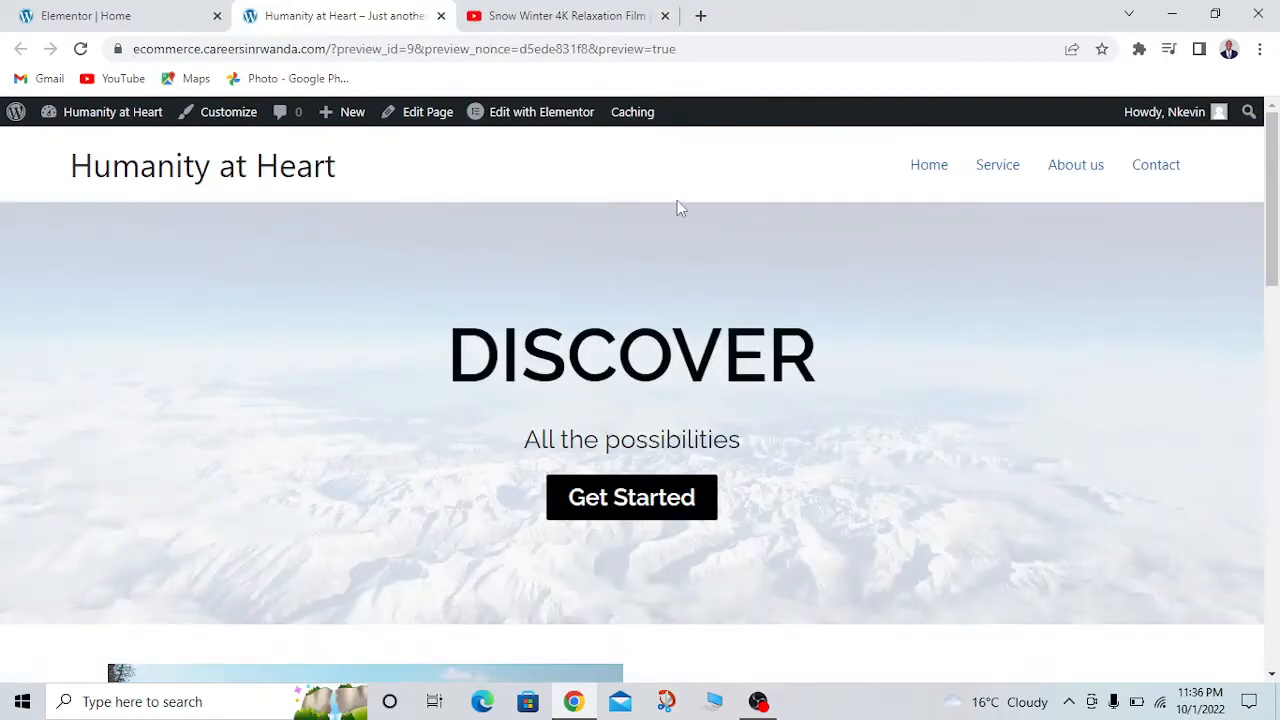
Step: Open the Service page's editor in a new tab and close the relaxation video tab
right_click(998, 164)
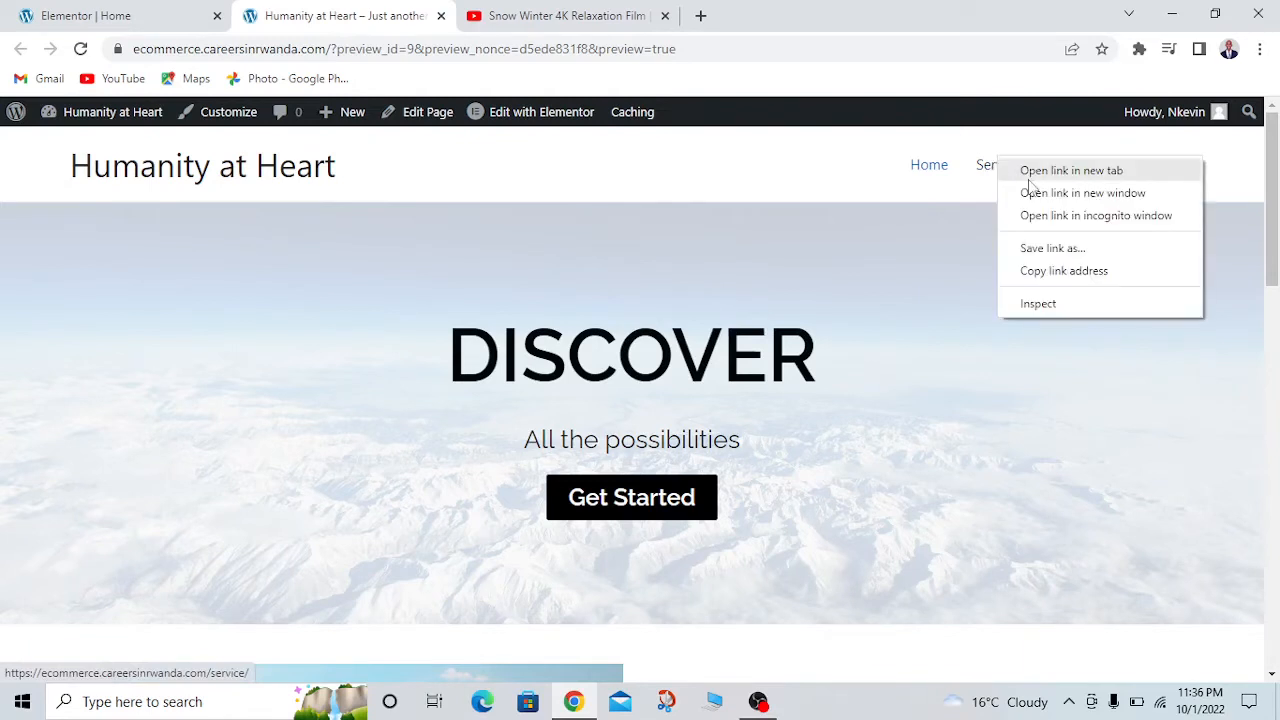
click(1028, 174)
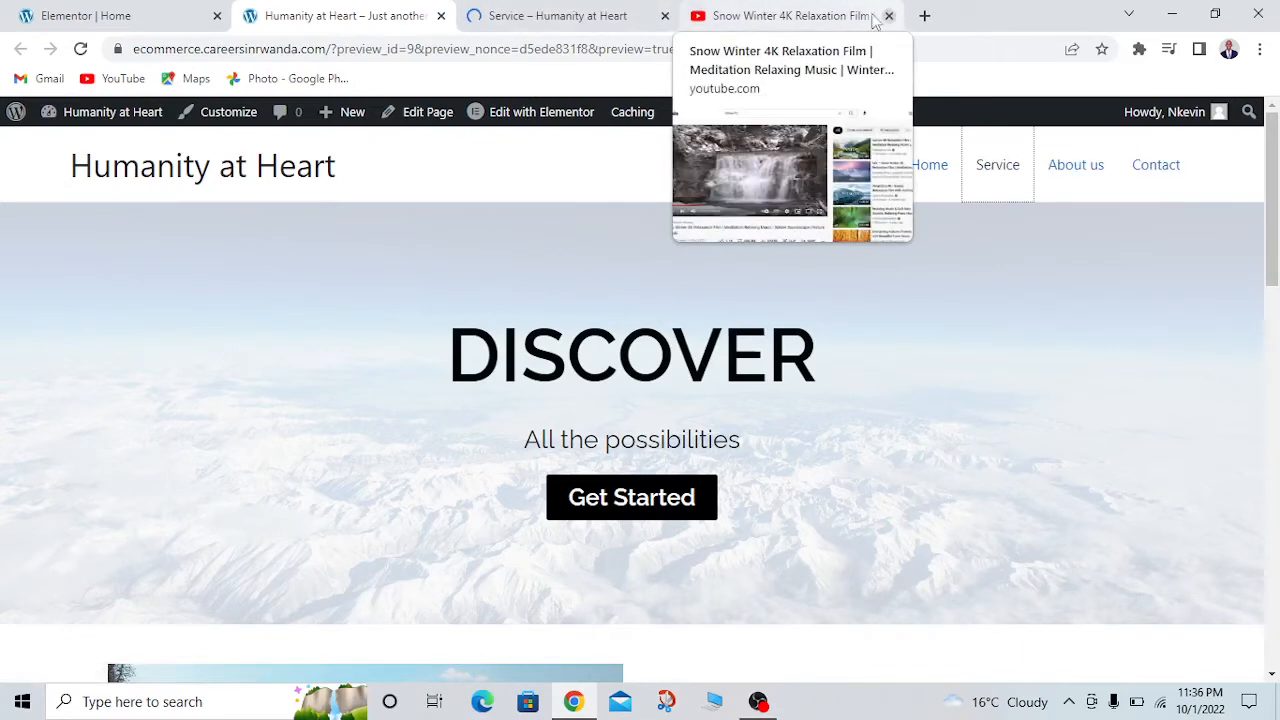
click(889, 16)
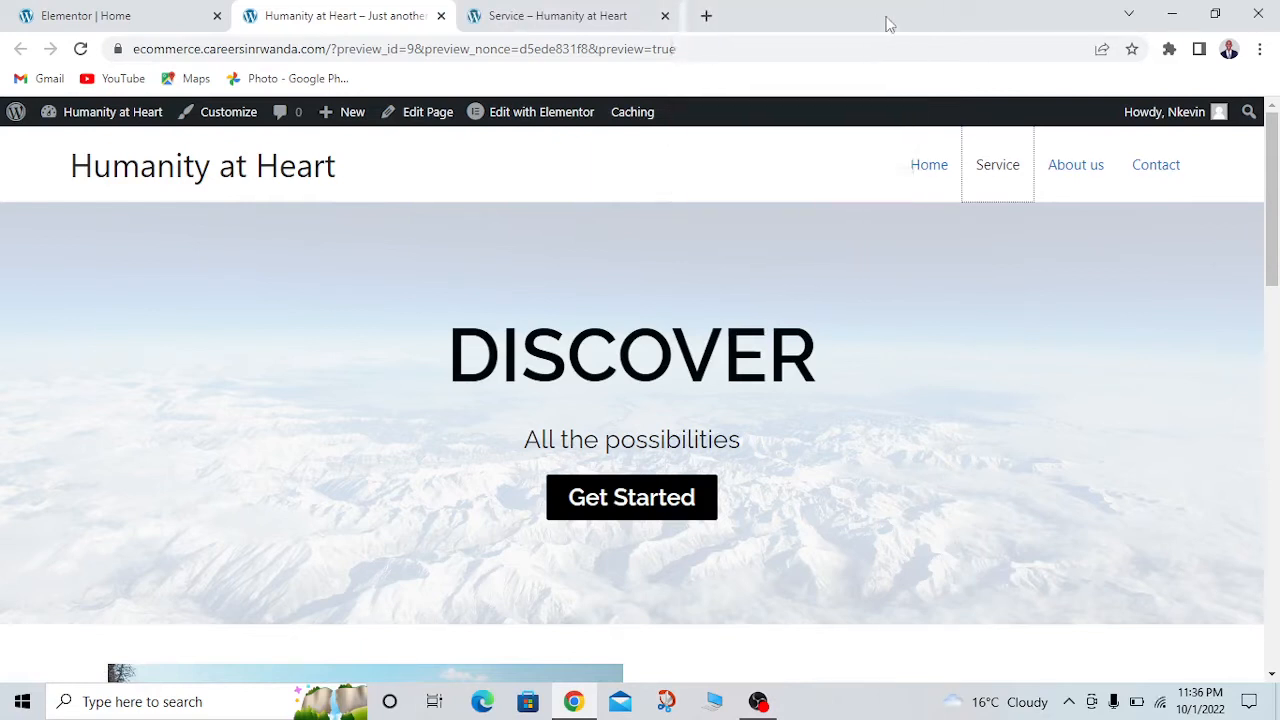
click(553, 20)
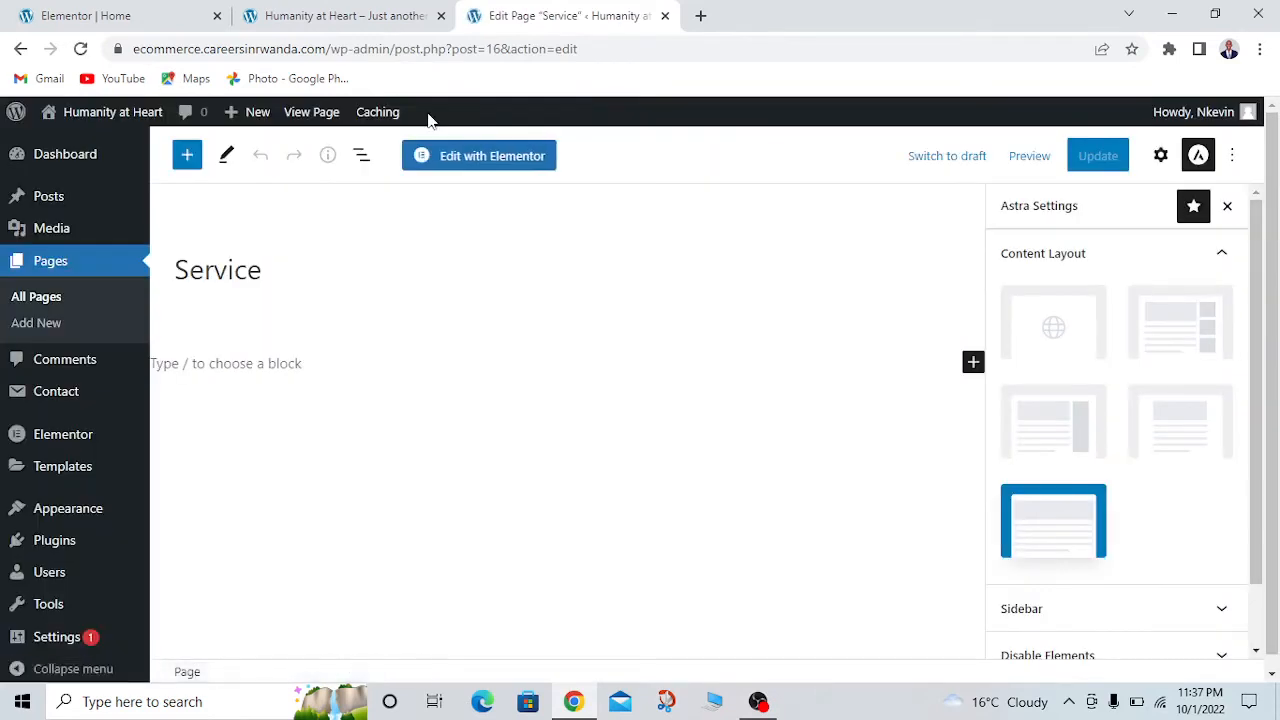
Step: Load the Service page in Elementor and begin adding a new section
click(472, 157)
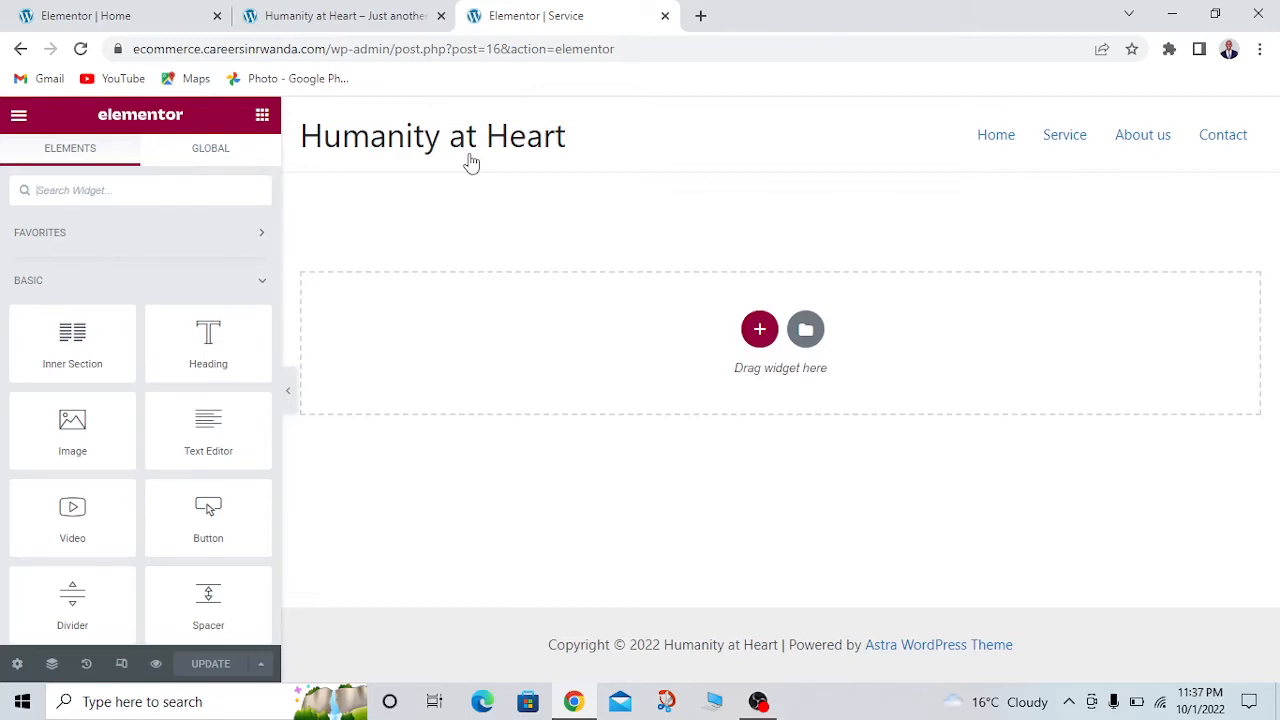
click(760, 332)
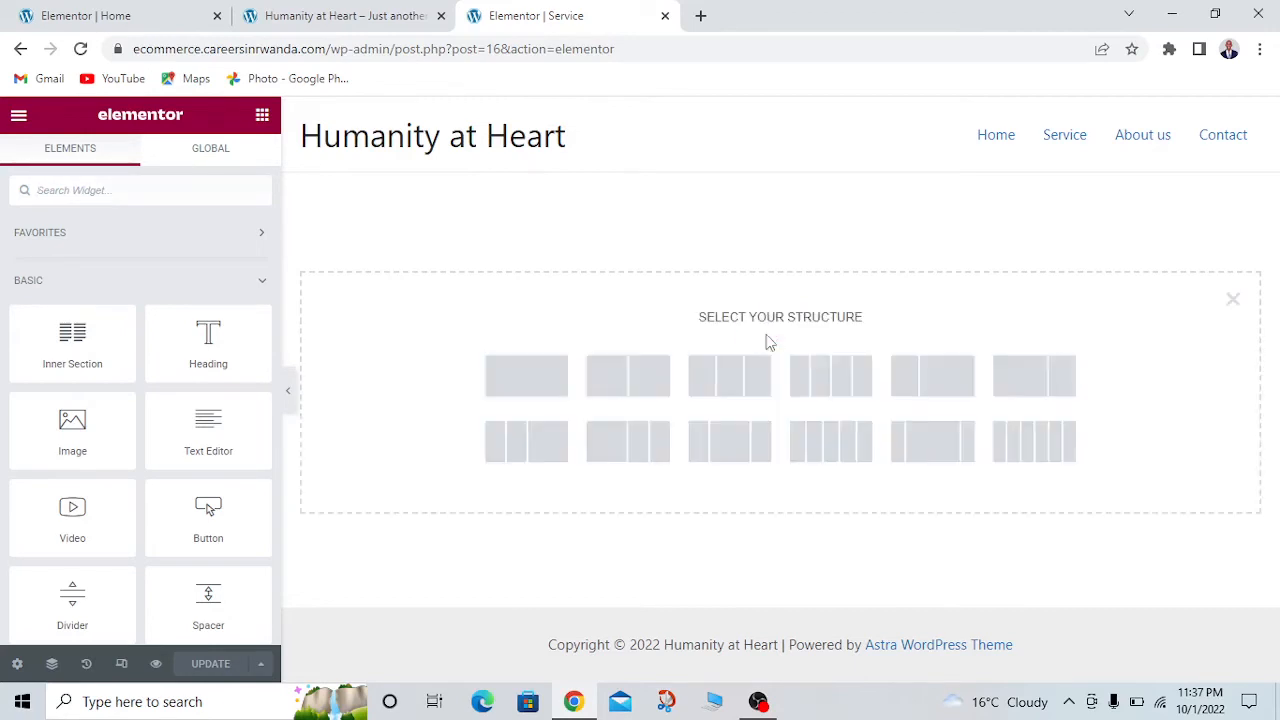
Step: Add a one-column section and set its height mode to Min Height
click(538, 388)
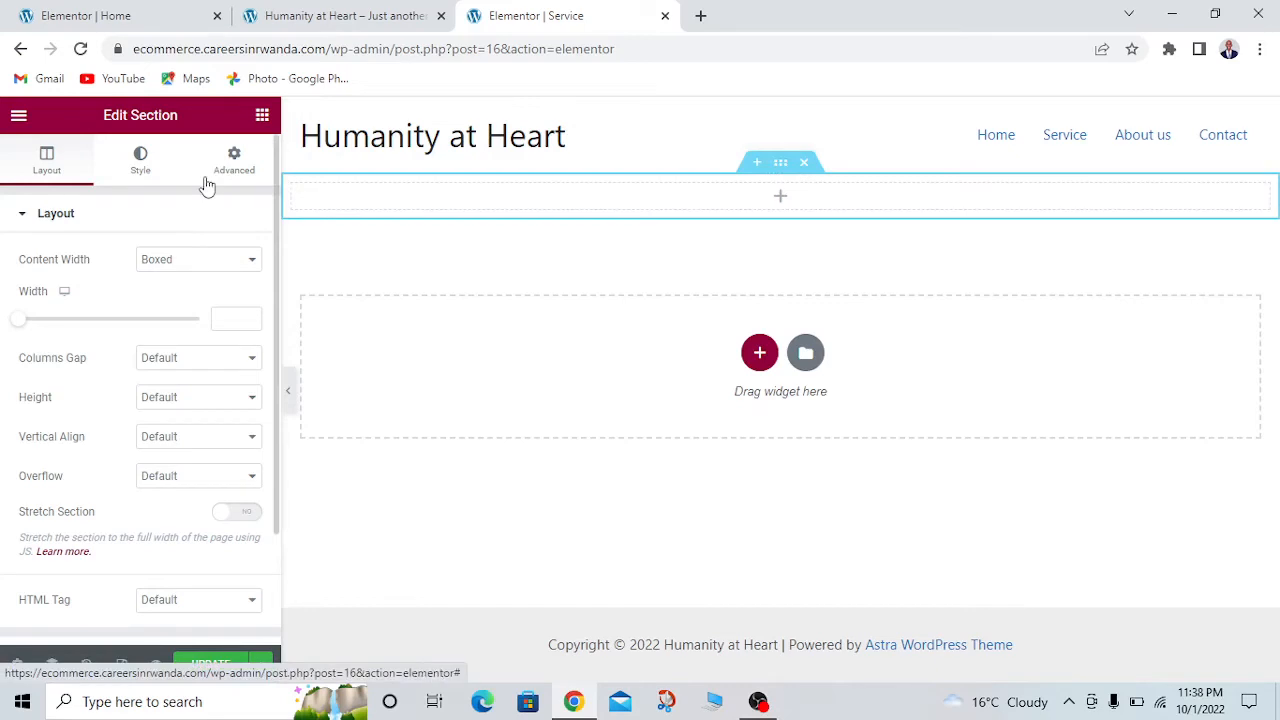
click(180, 400)
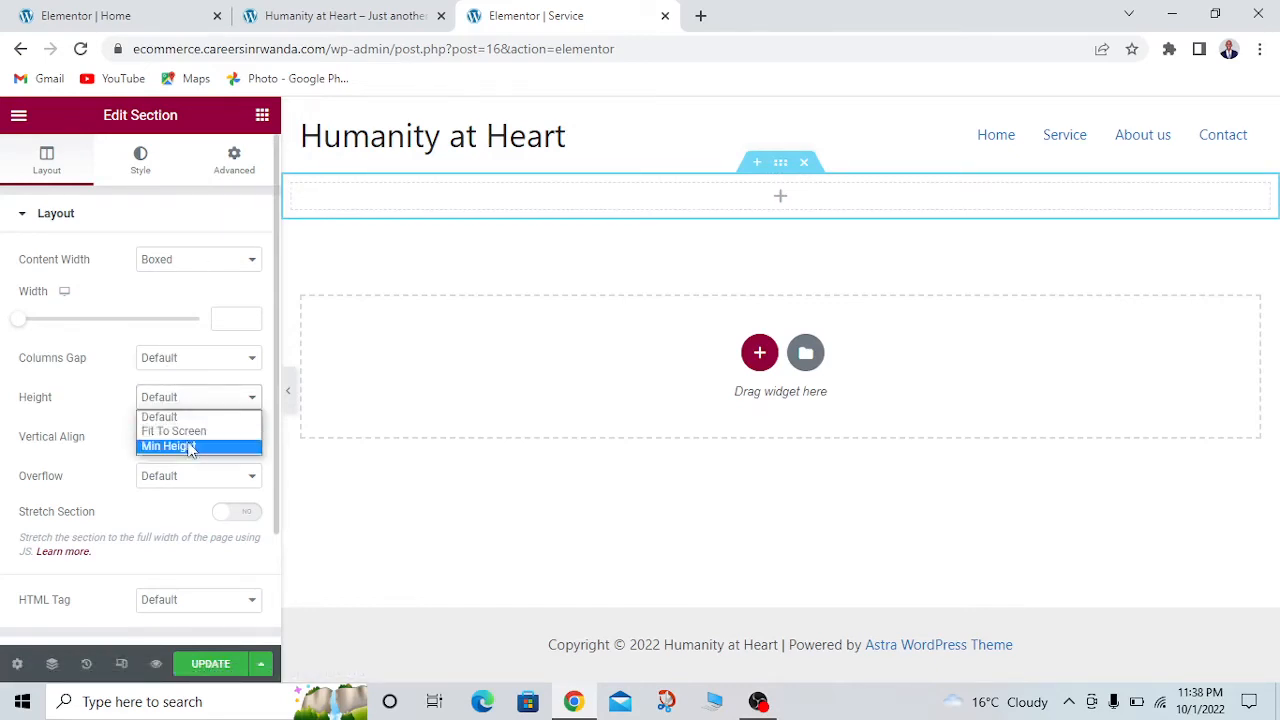
click(190, 446)
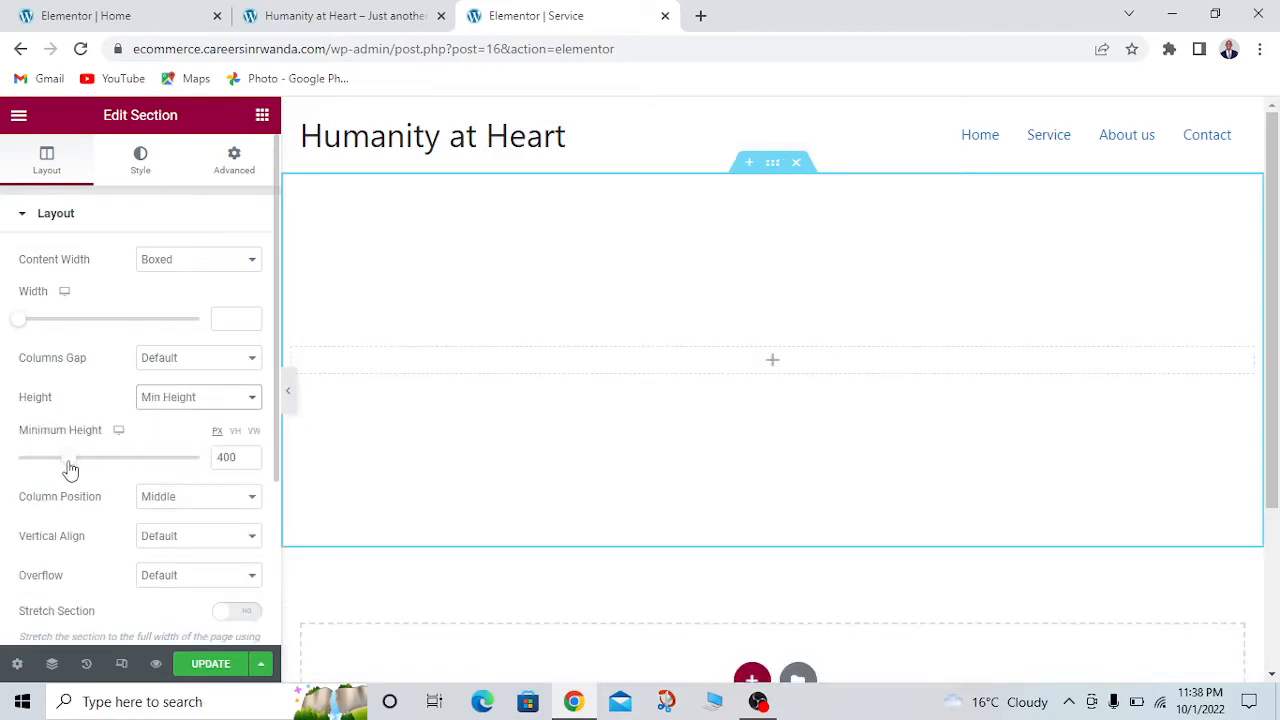
Step: Adjust the section's minimum height to 250 px
drag(74, 463, 50, 461)
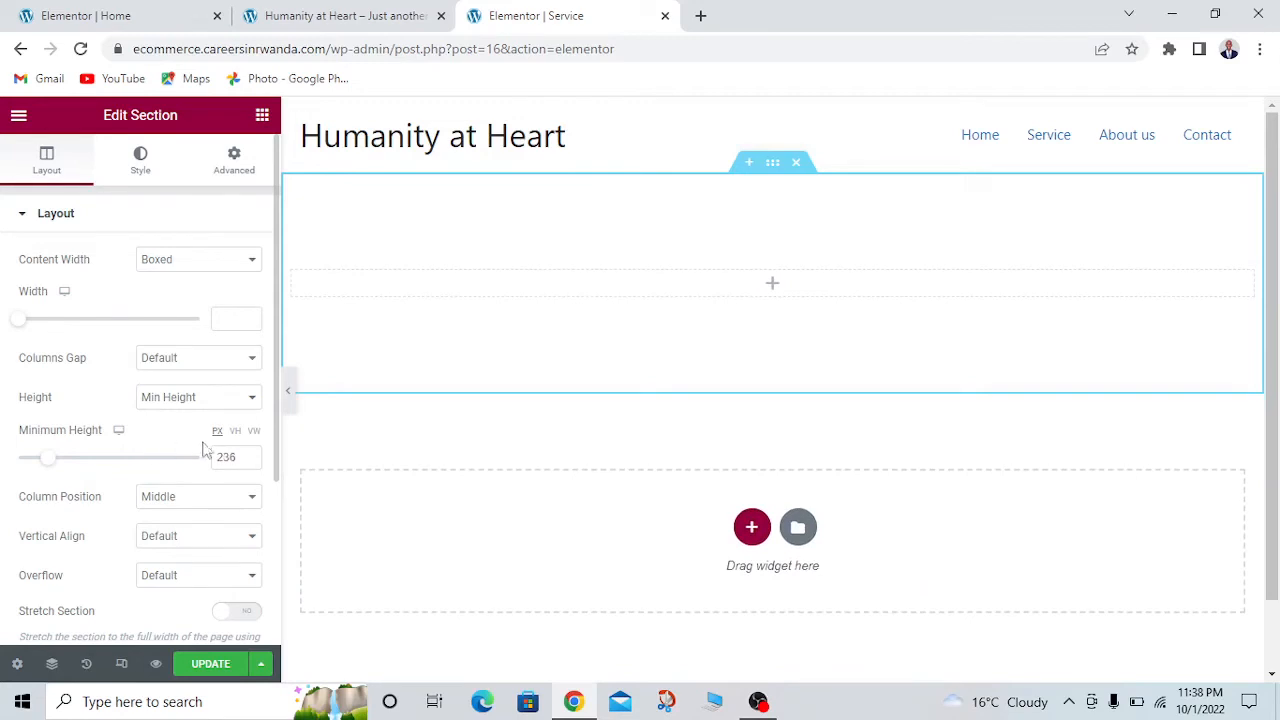
click(251, 455)
click(251, 455)
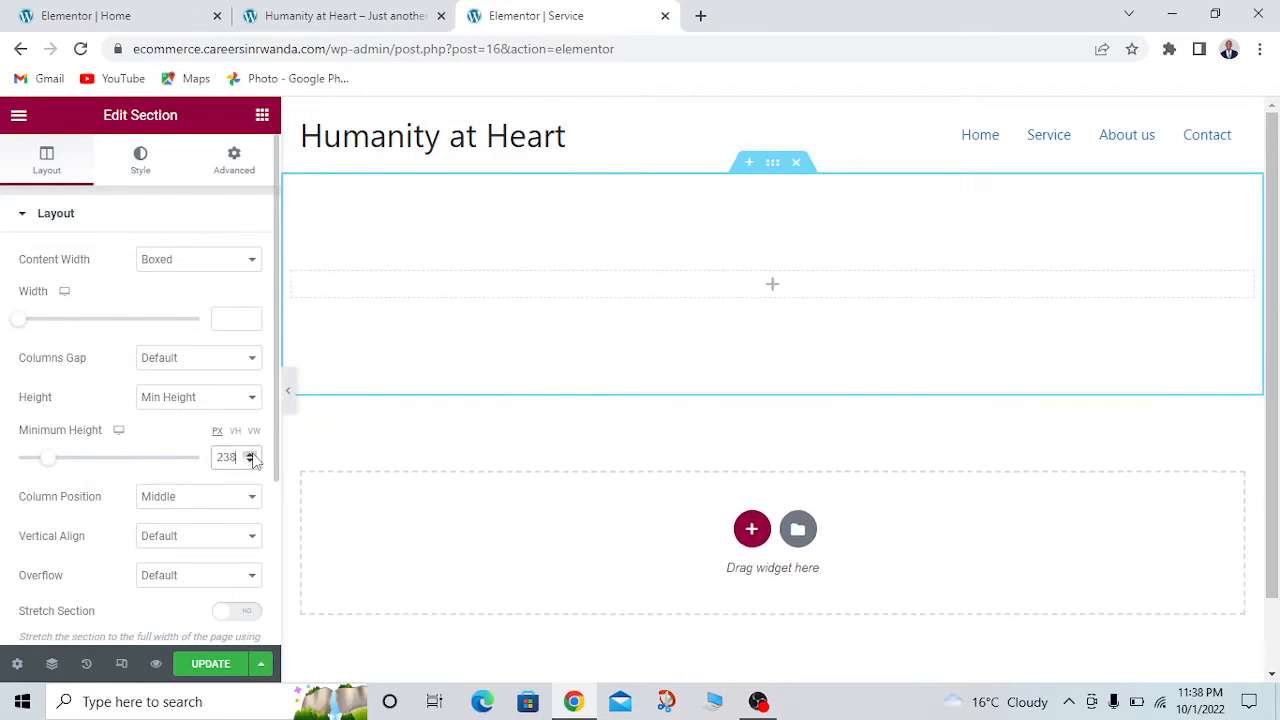
click(251, 455)
click(251, 455)
click(251, 455)
click(251, 455)
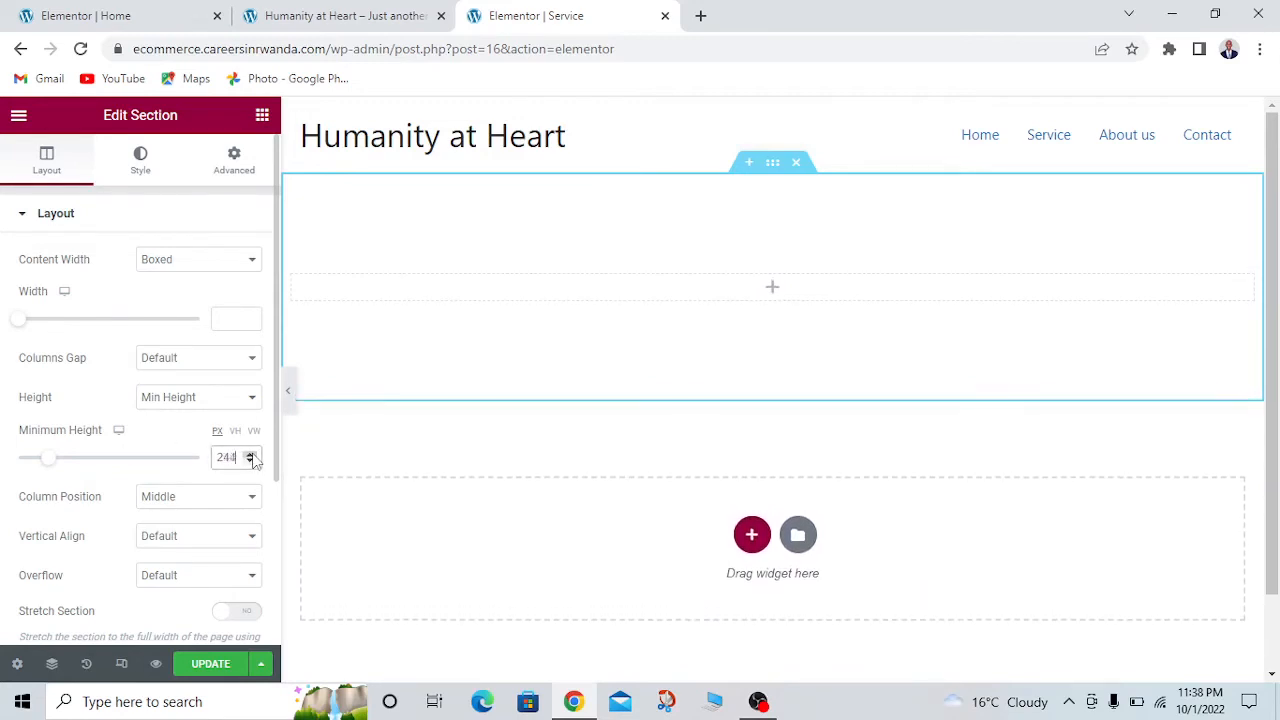
click(251, 455)
click(251, 455)
click(251, 455)
click(251, 455)
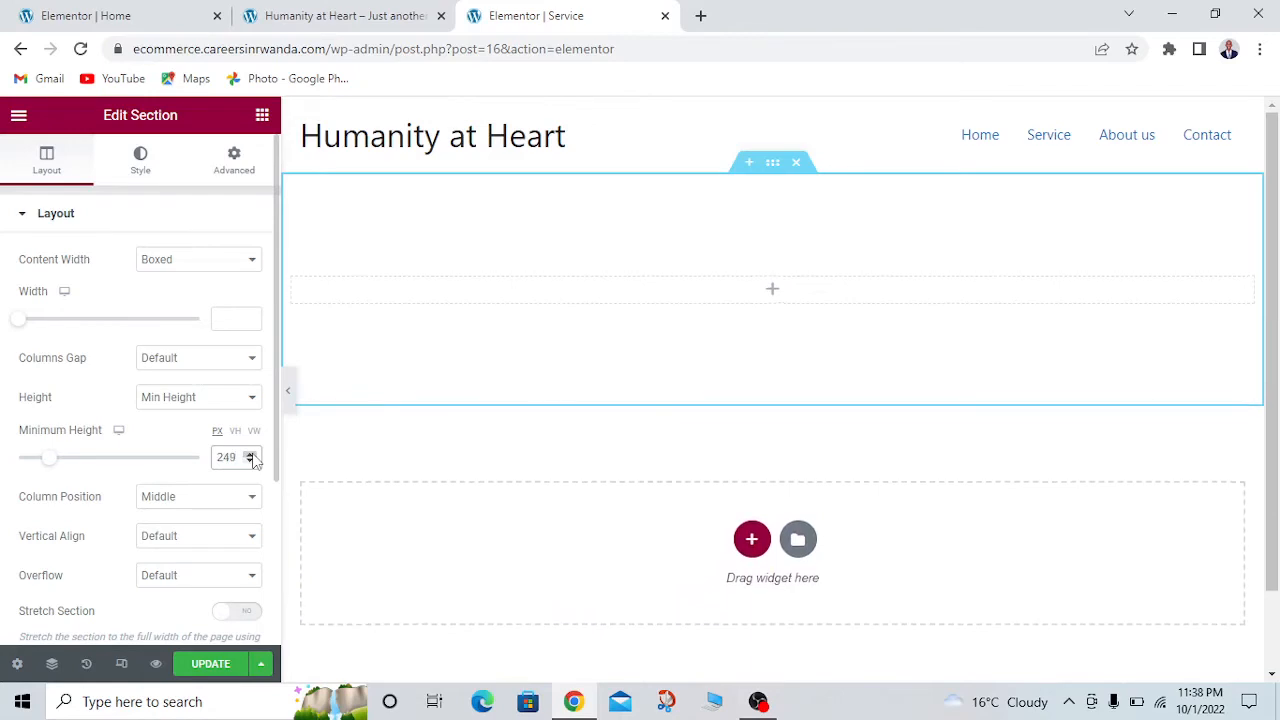
click(251, 455)
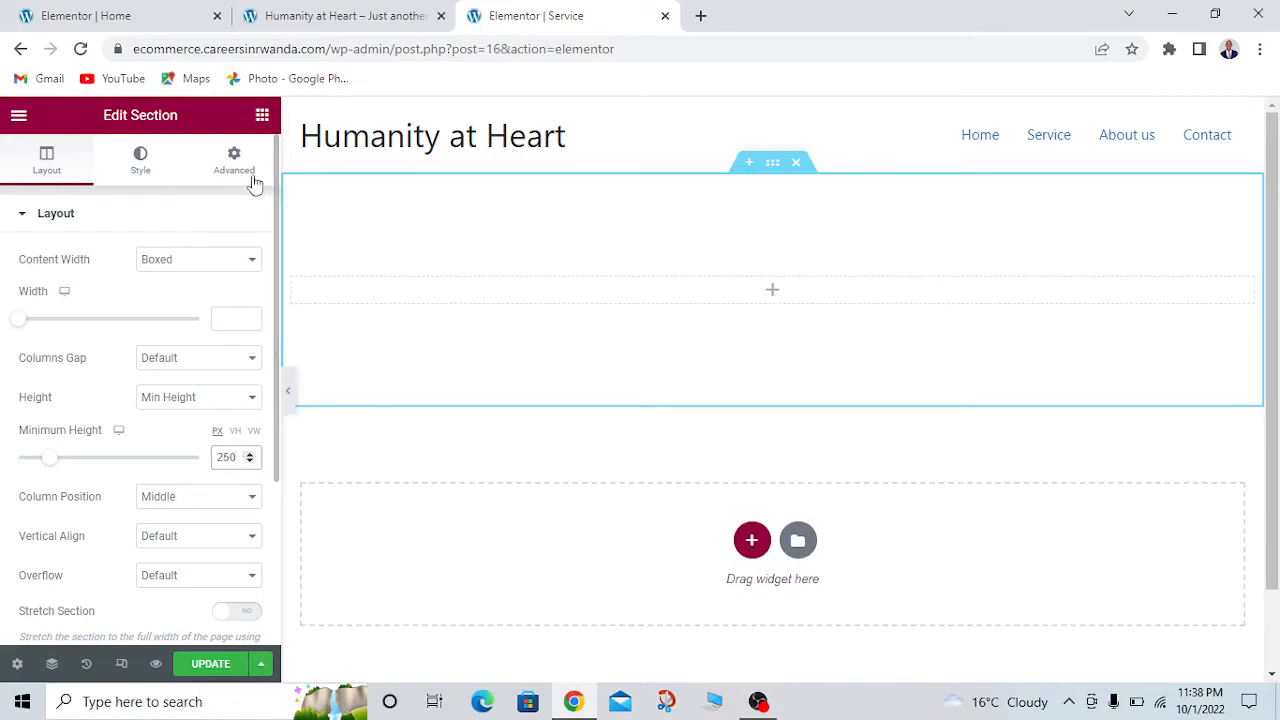
click(262, 118)
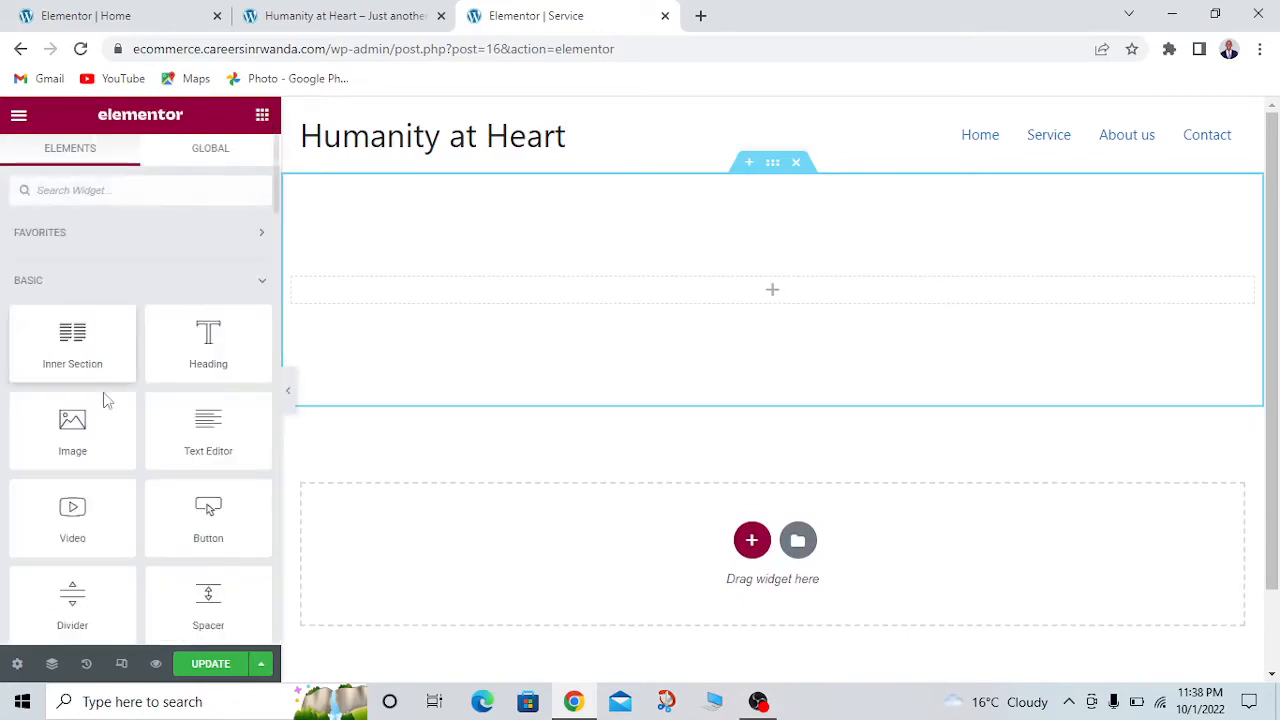
Step: Place an Image widget in the new section and browse for a file to upload
drag(88, 415, 761, 282)
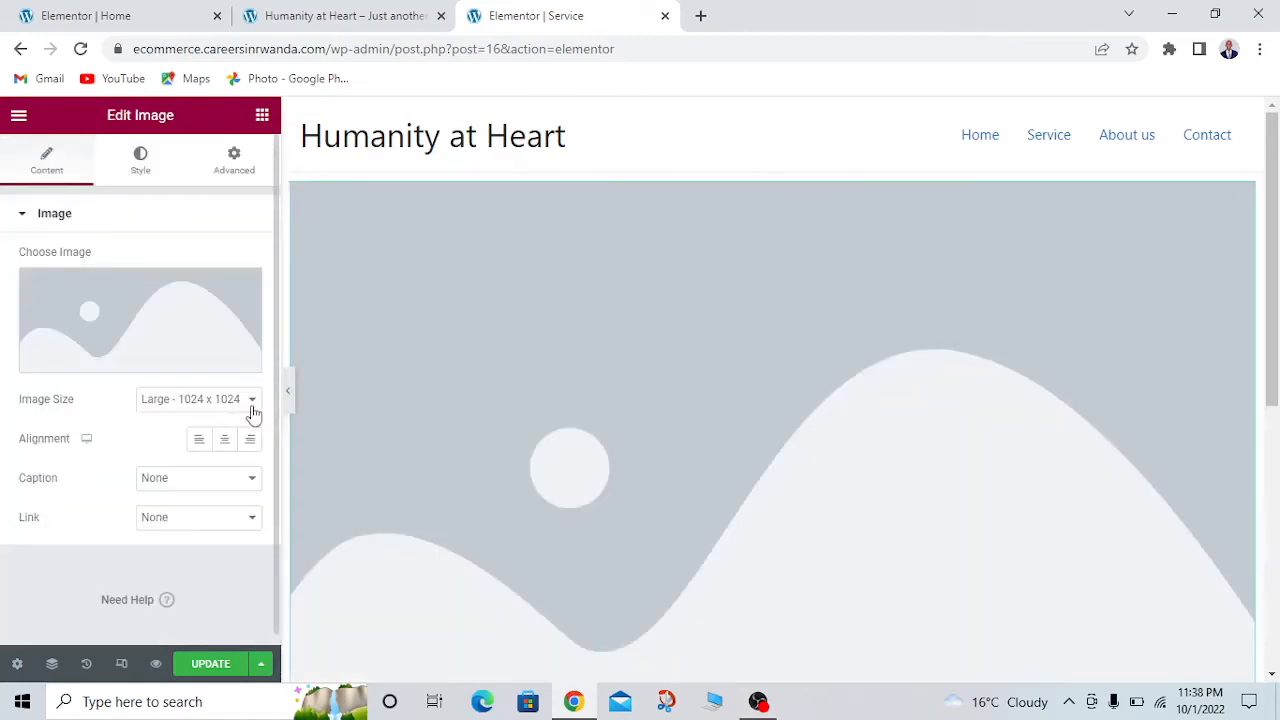
click(117, 343)
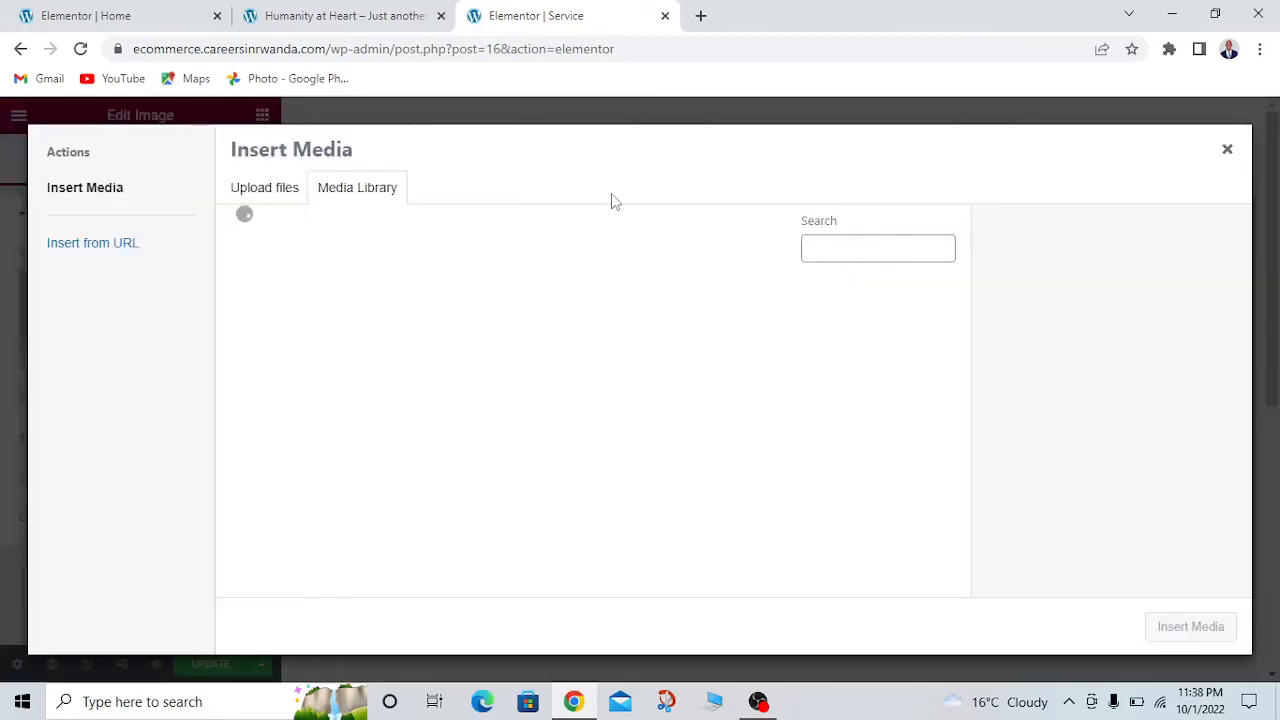
click(276, 195)
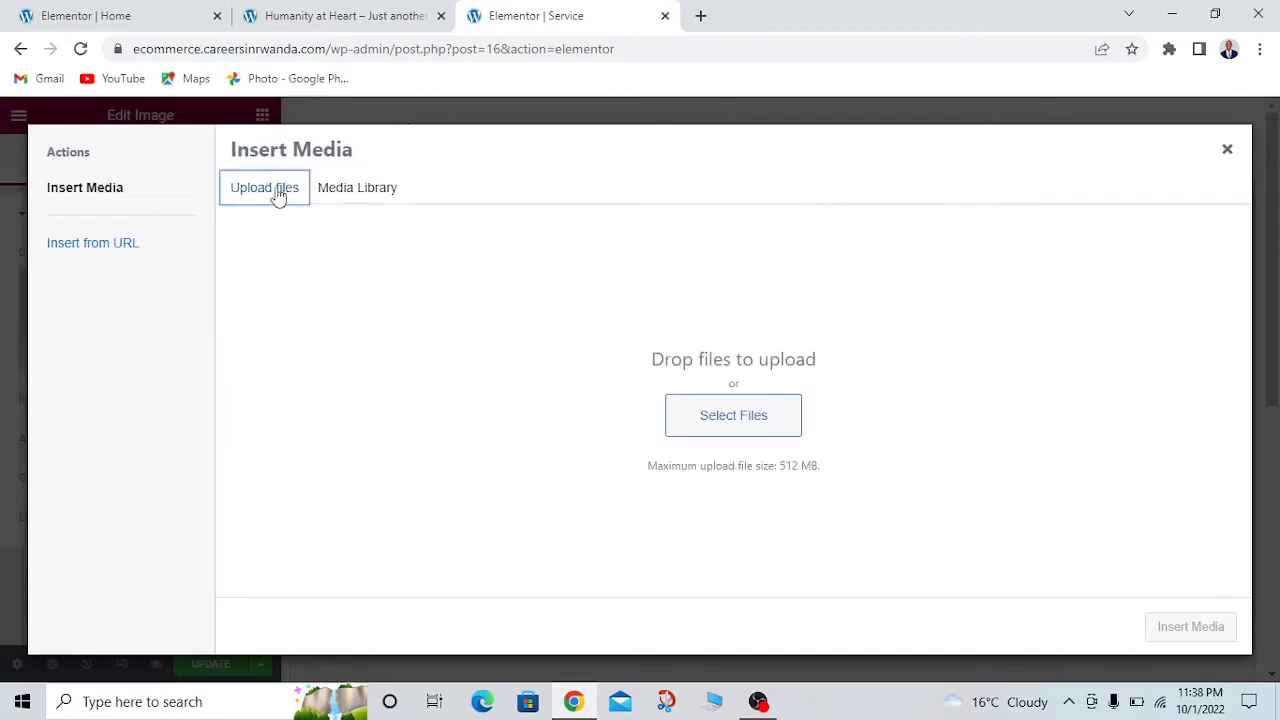
click(717, 440)
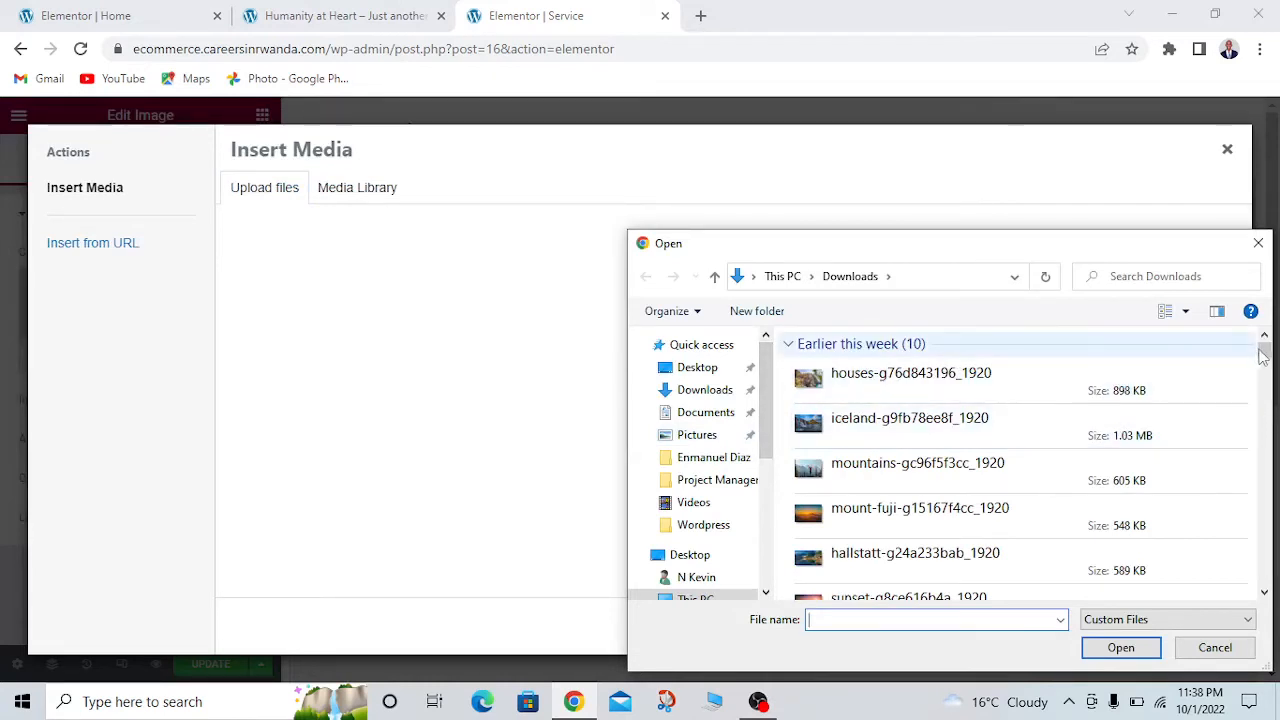
Step: Upload the sunset photo from Downloads and insert it into the Image widget
scroll(1265, 362, down, 3)
scroll(1265, 362, down, 2)
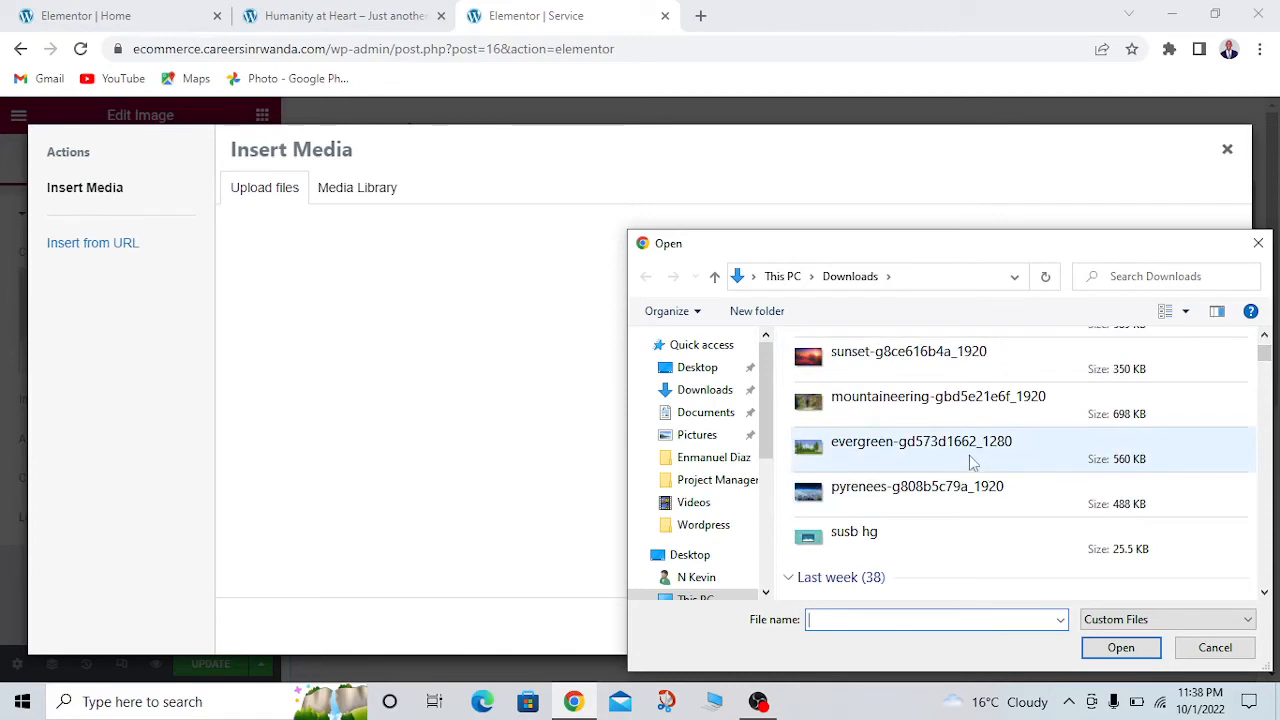
click(995, 372)
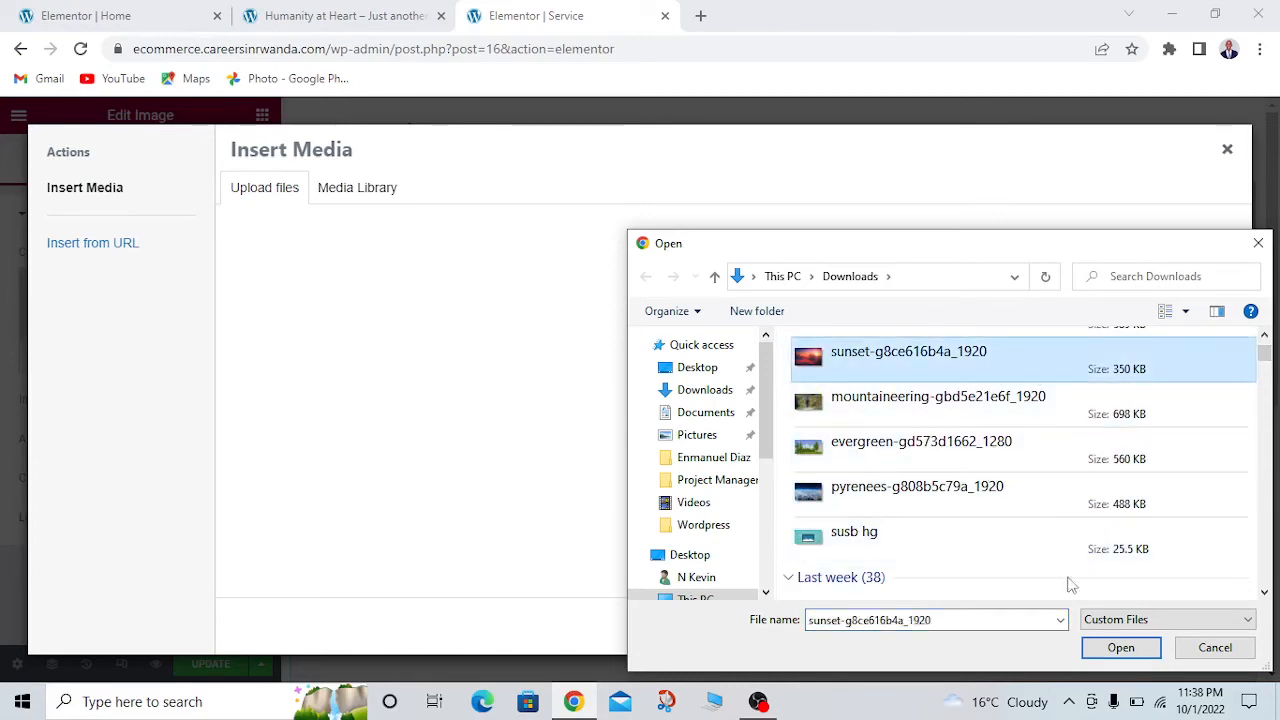
click(1121, 648)
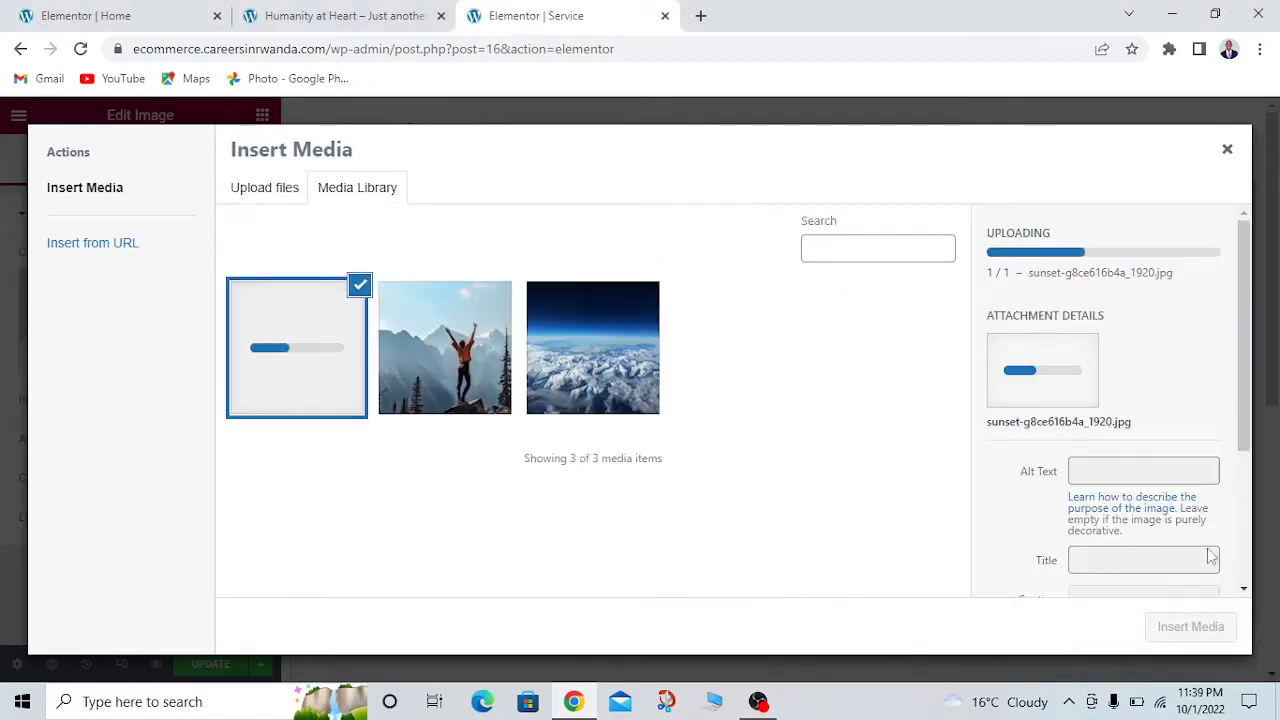
scroll(1257, 458, down, 1)
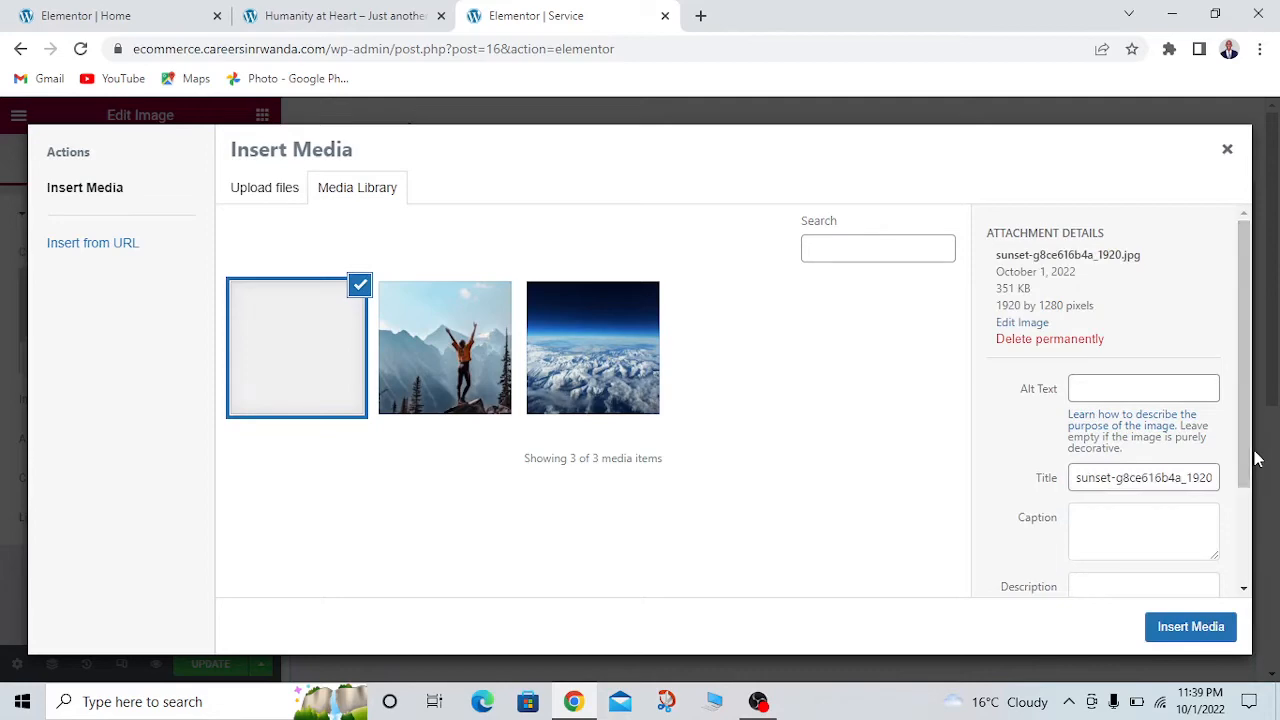
click(1188, 627)
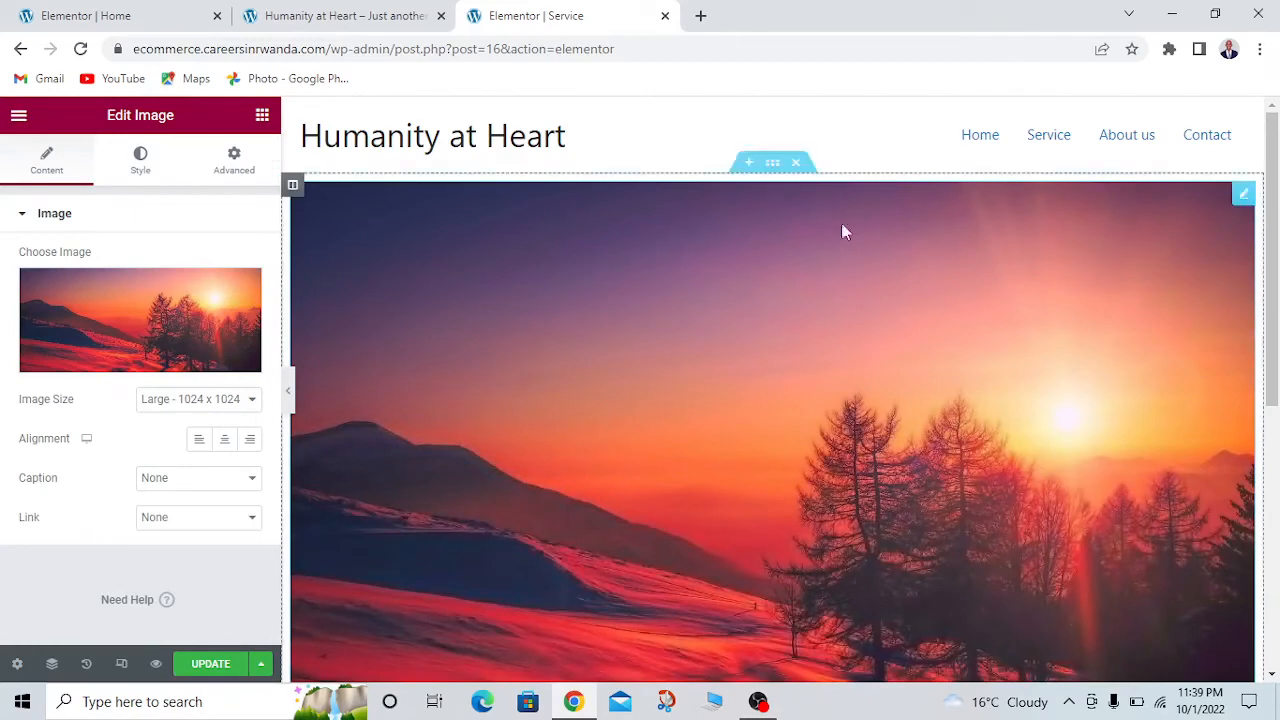
mouse_move(243, 305)
drag(1274, 222, 1262, 259)
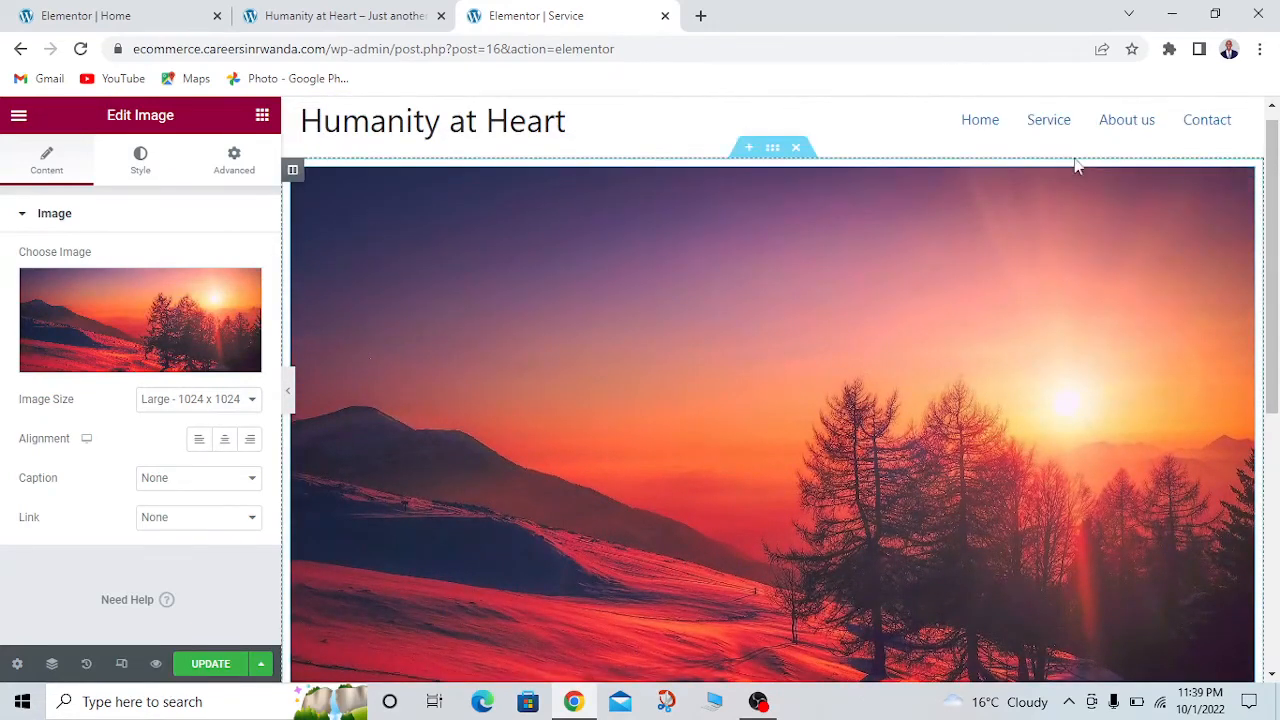
Step: Roll back the sunset image through History, then delete the Image widget from the section
click(796, 148)
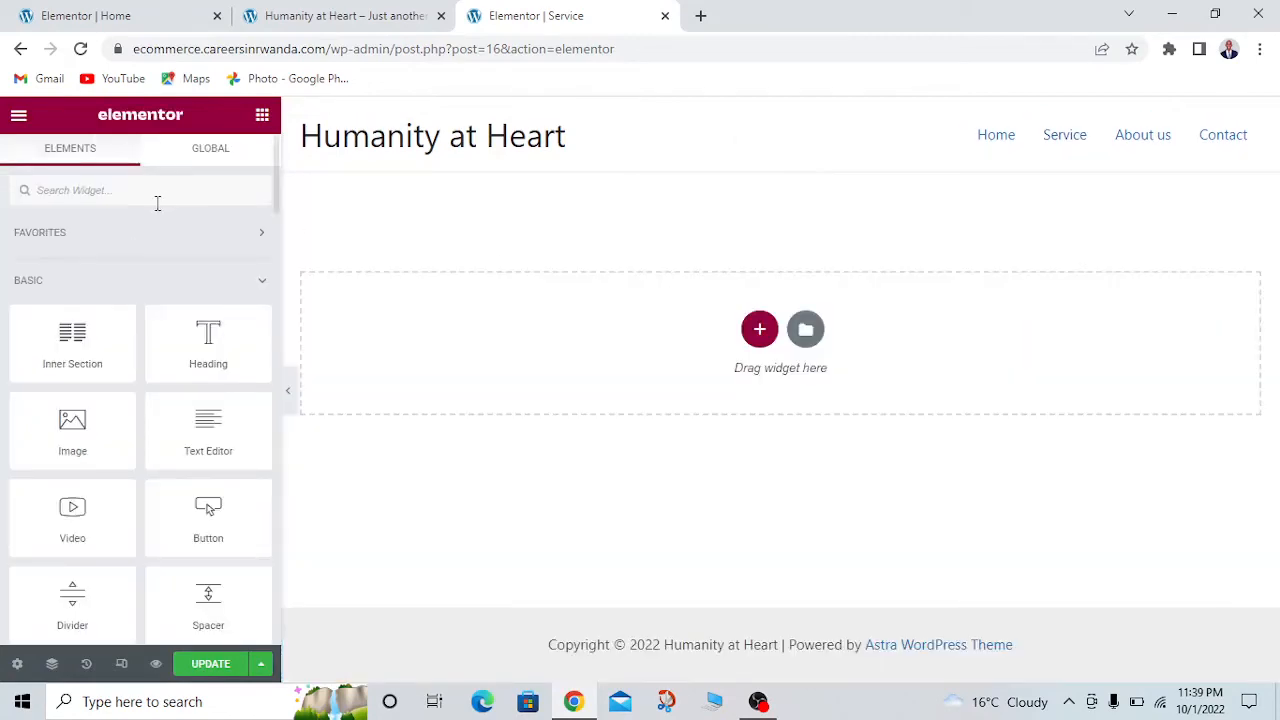
click(86, 664)
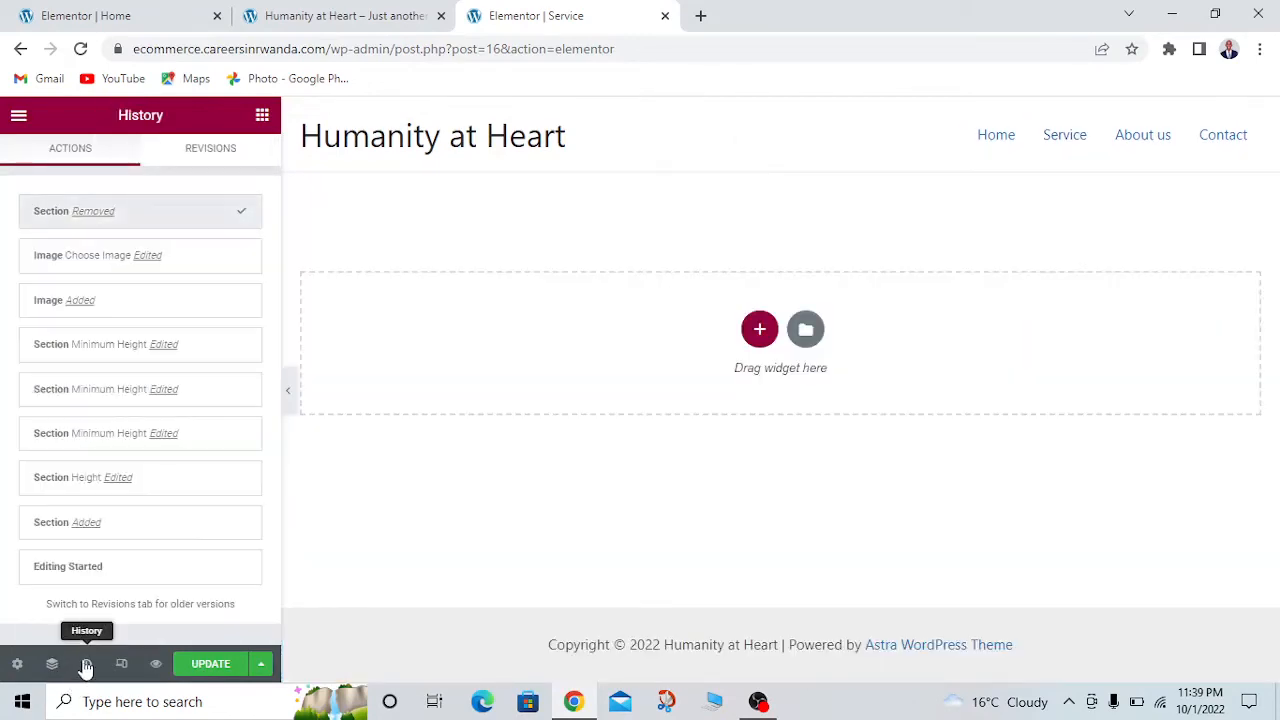
click(246, 258)
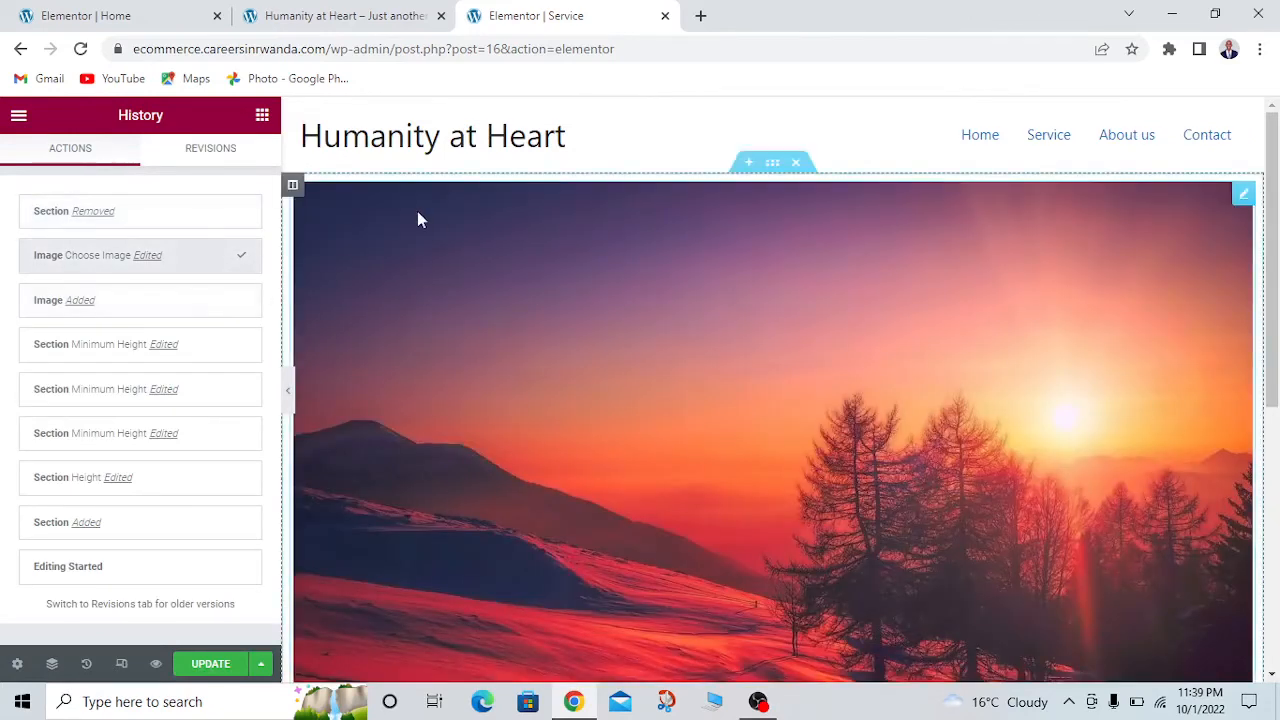
click(243, 300)
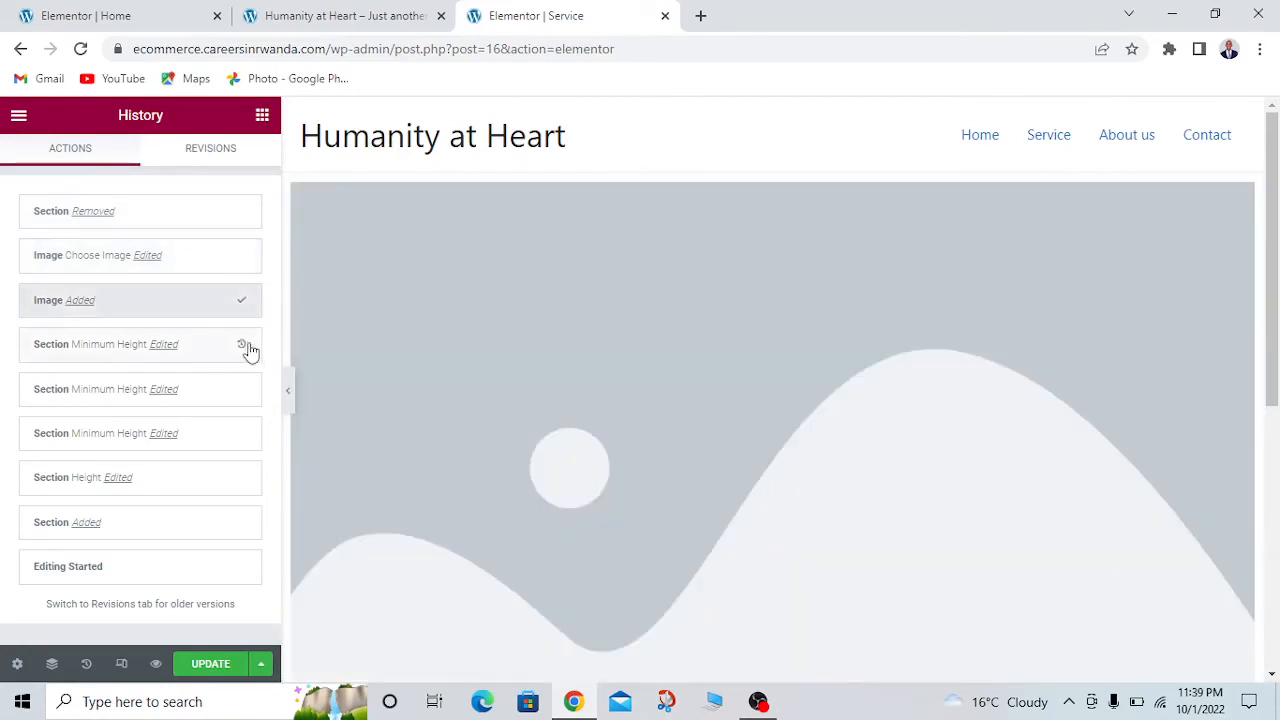
click(248, 347)
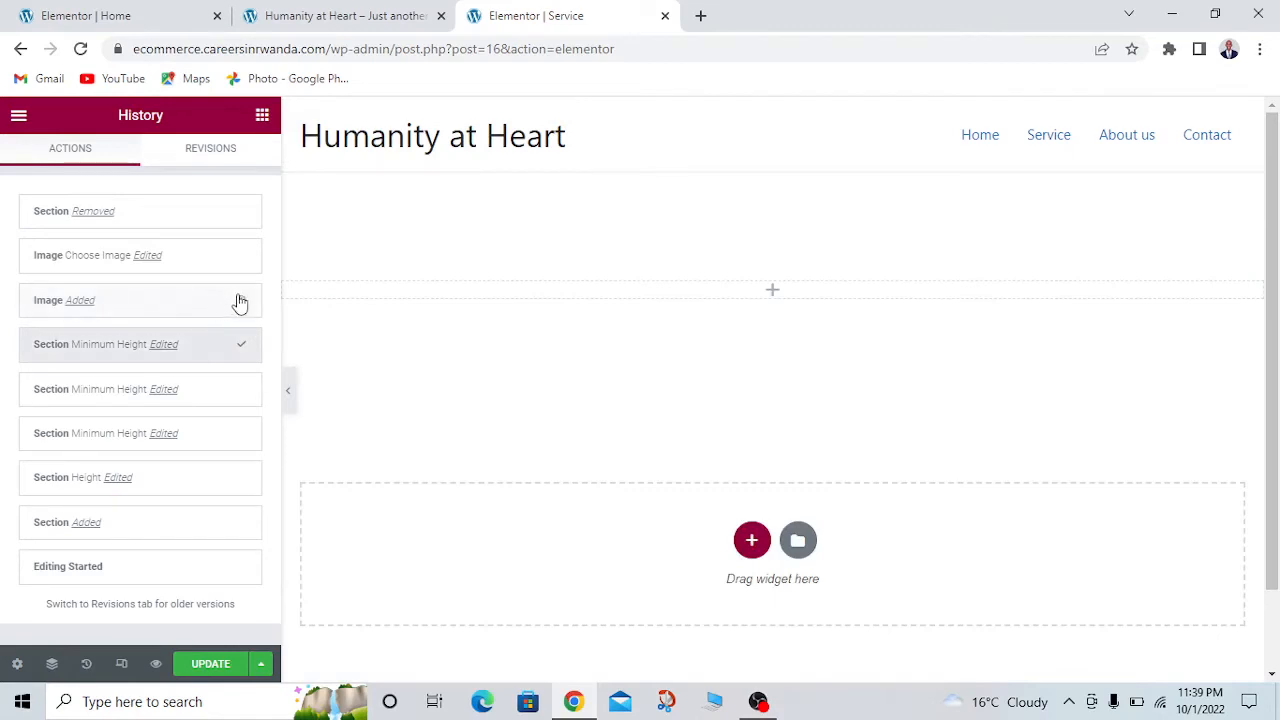
click(241, 300)
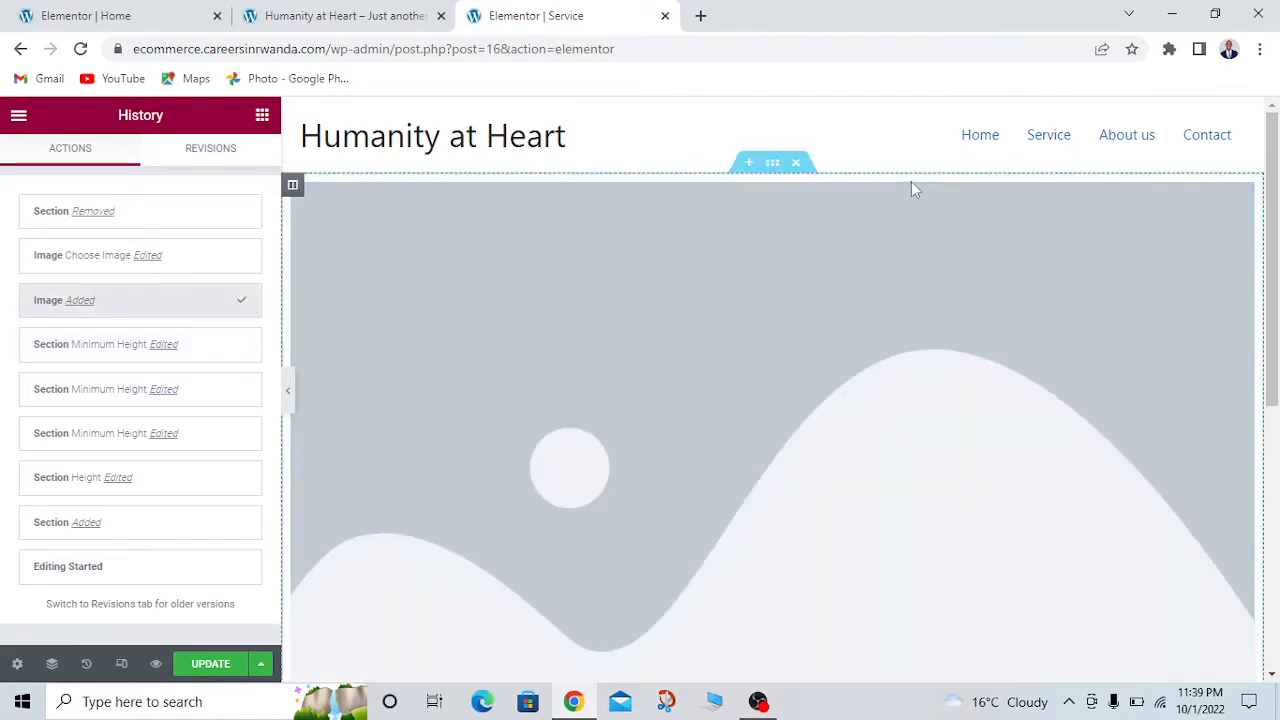
right_click(1218, 200)
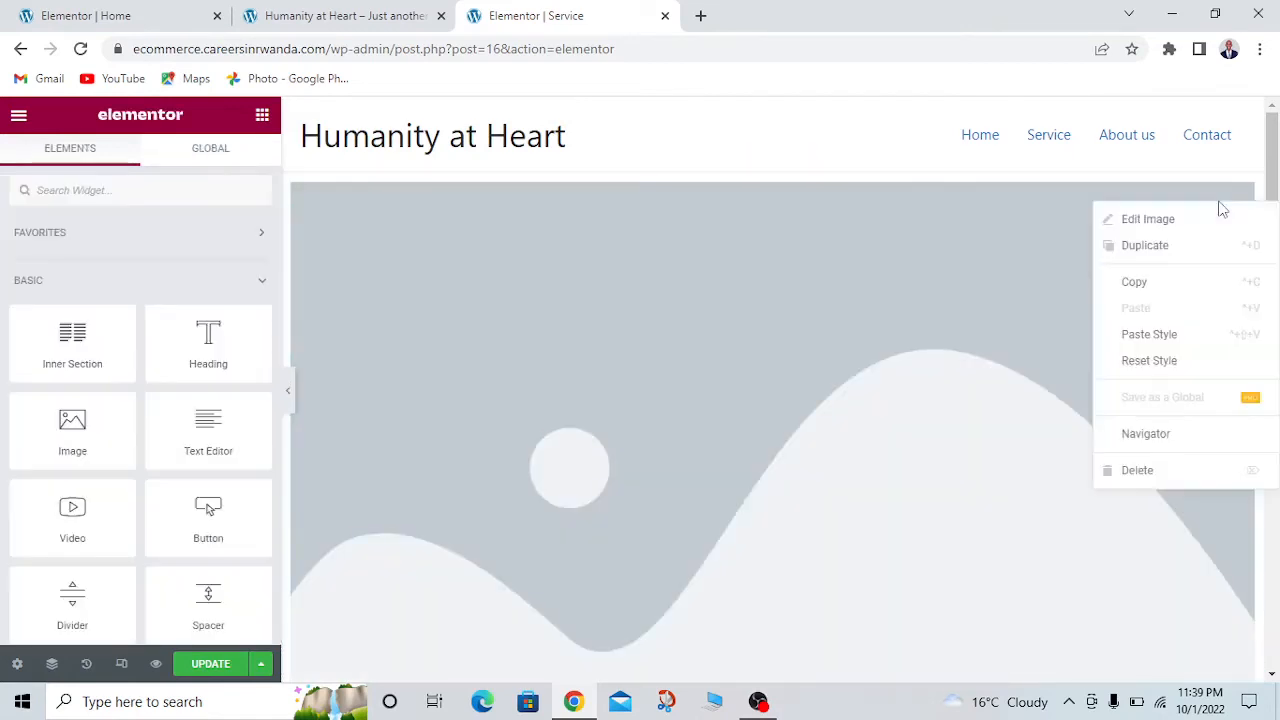
click(1156, 478)
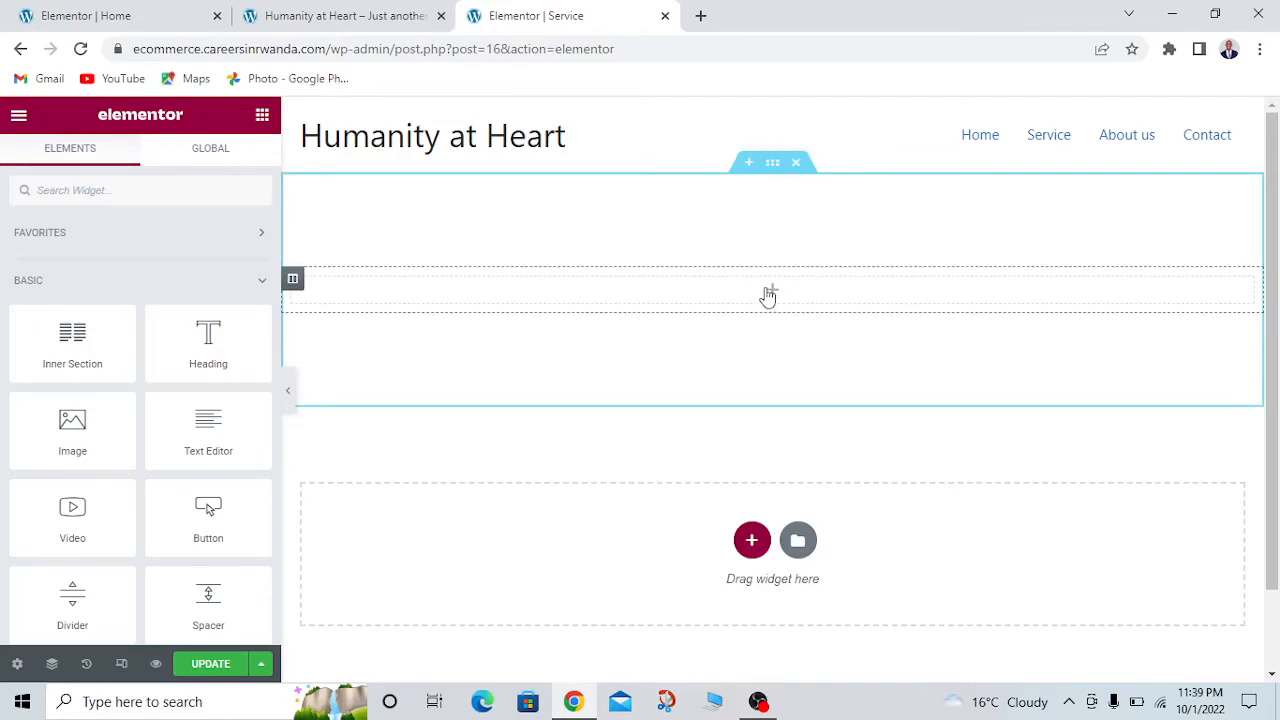
Step: Give the section a classic background using the sunset photo from the media library
click(773, 163)
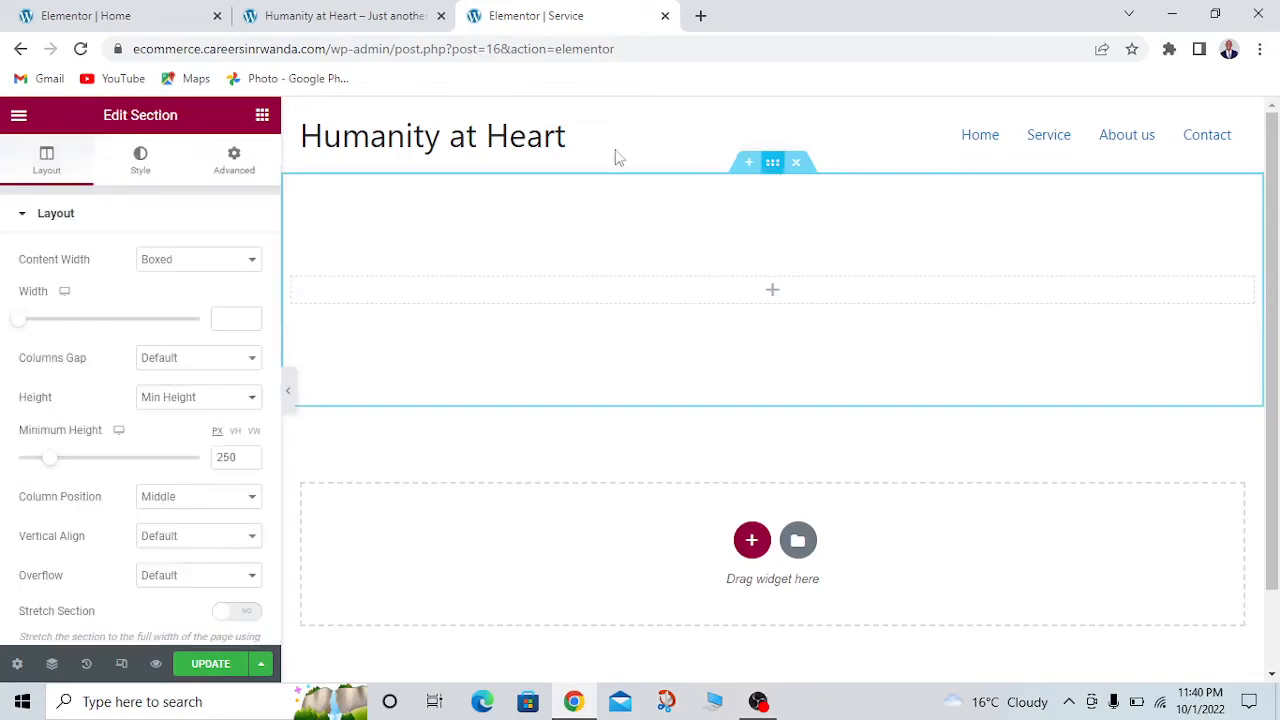
click(138, 168)
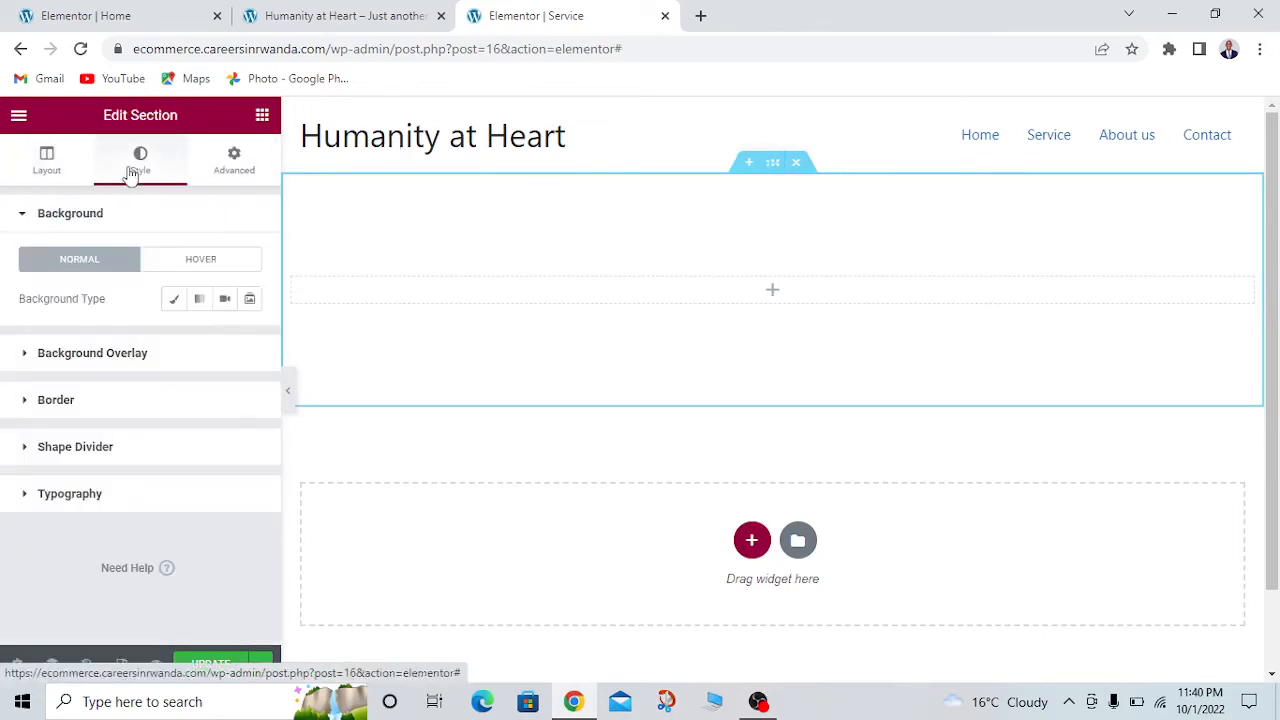
click(173, 298)
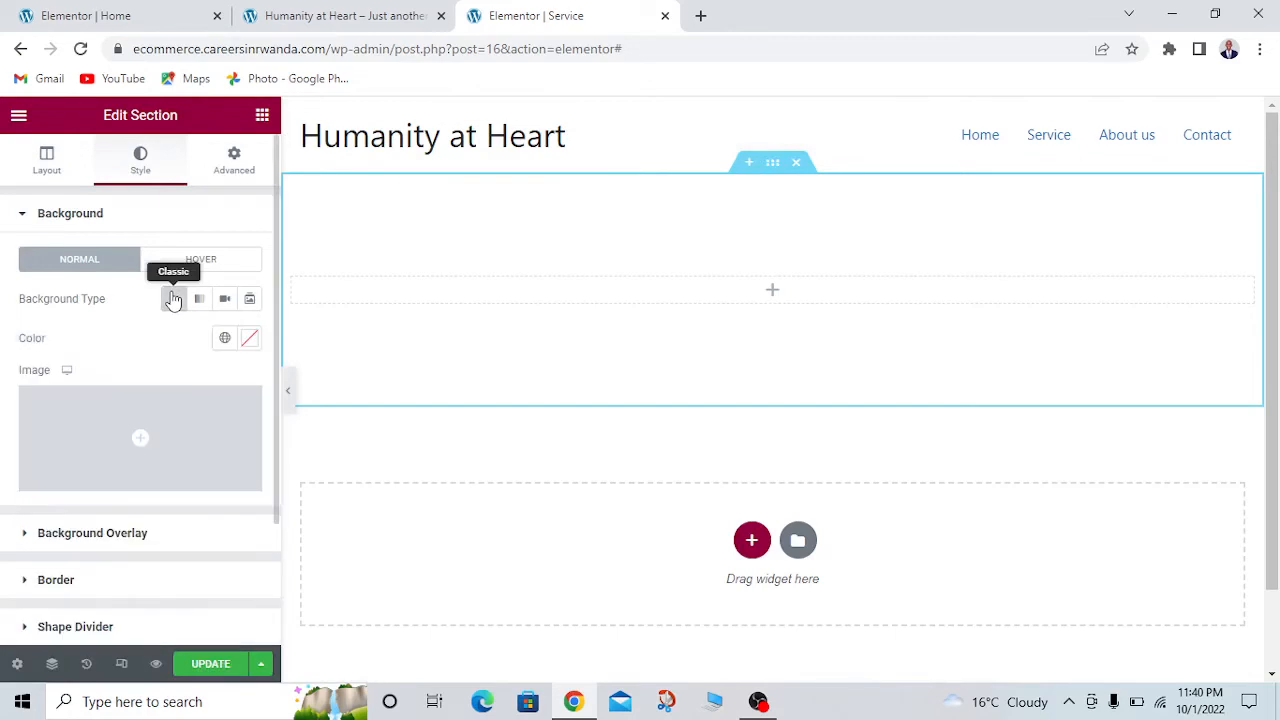
click(136, 418)
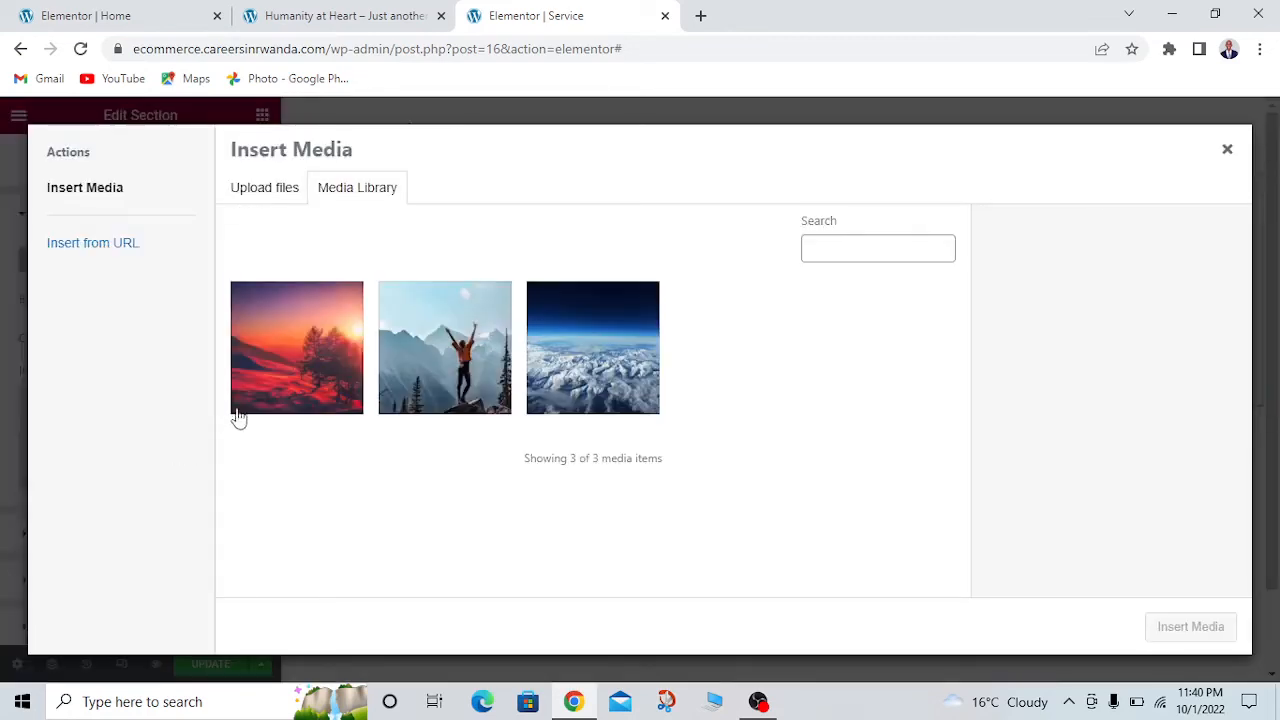
click(285, 372)
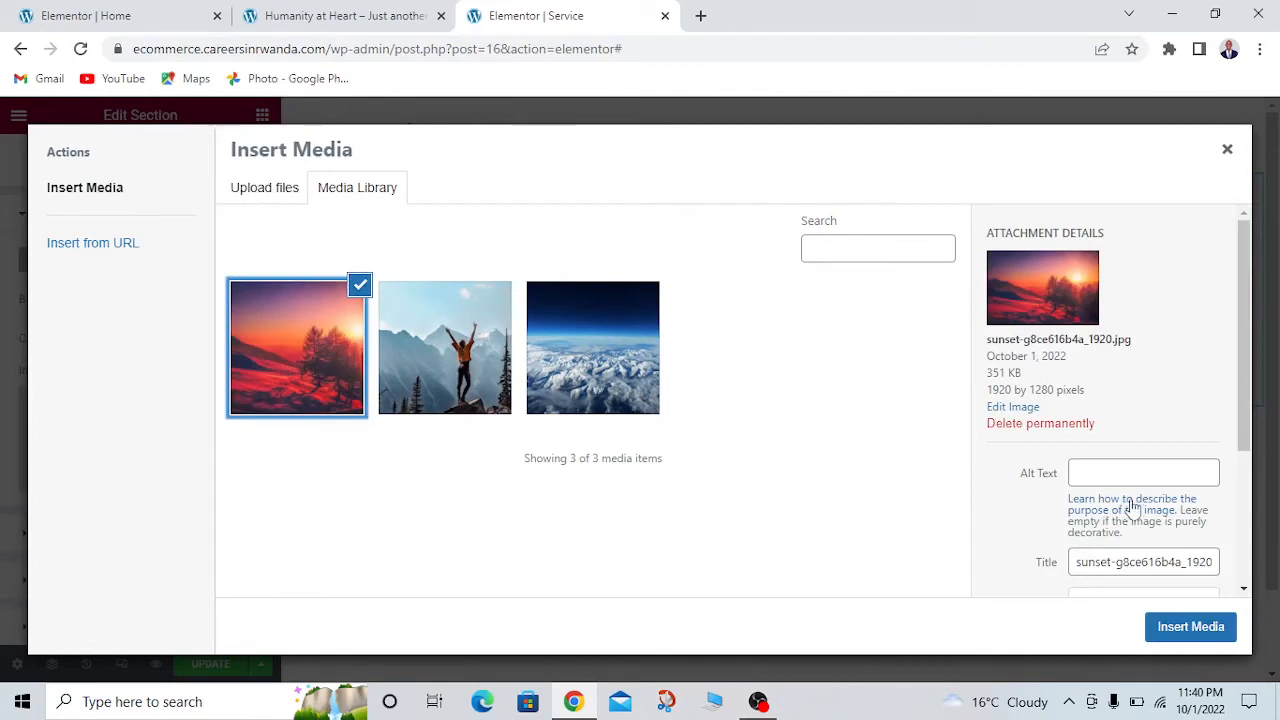
click(1169, 630)
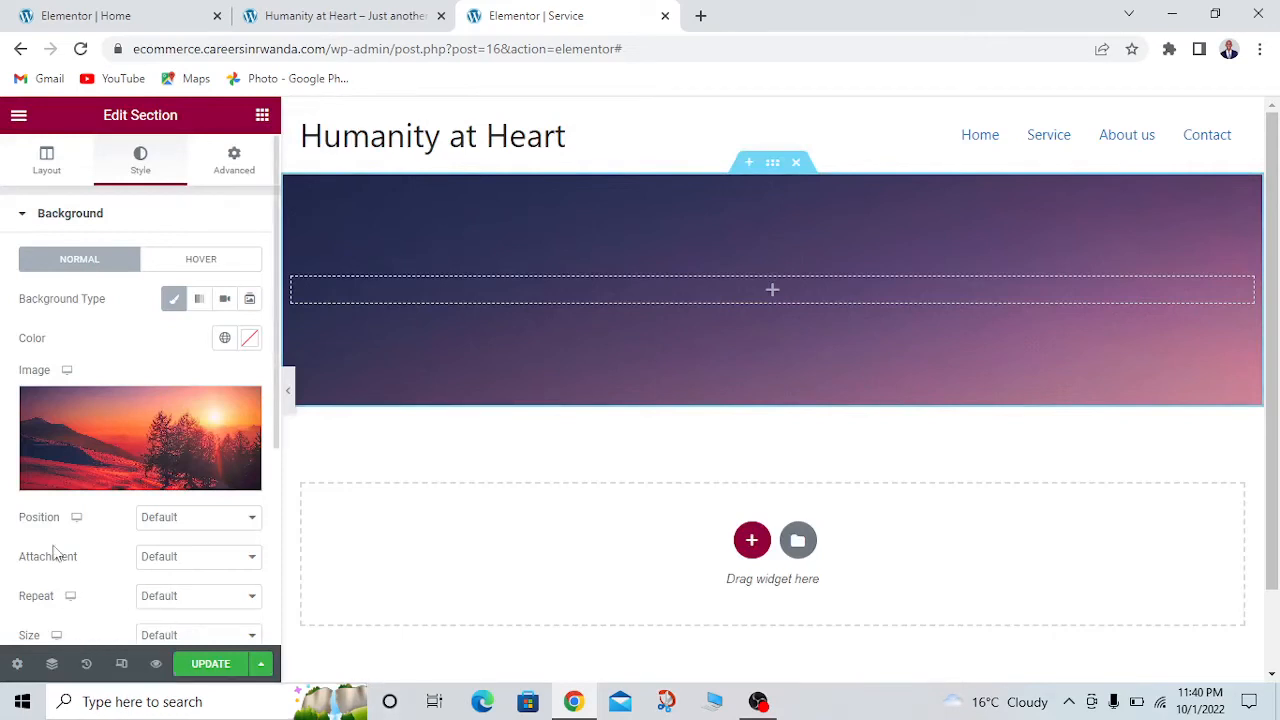
Step: Set the background position to Center Center and the size to Cover
click(207, 524)
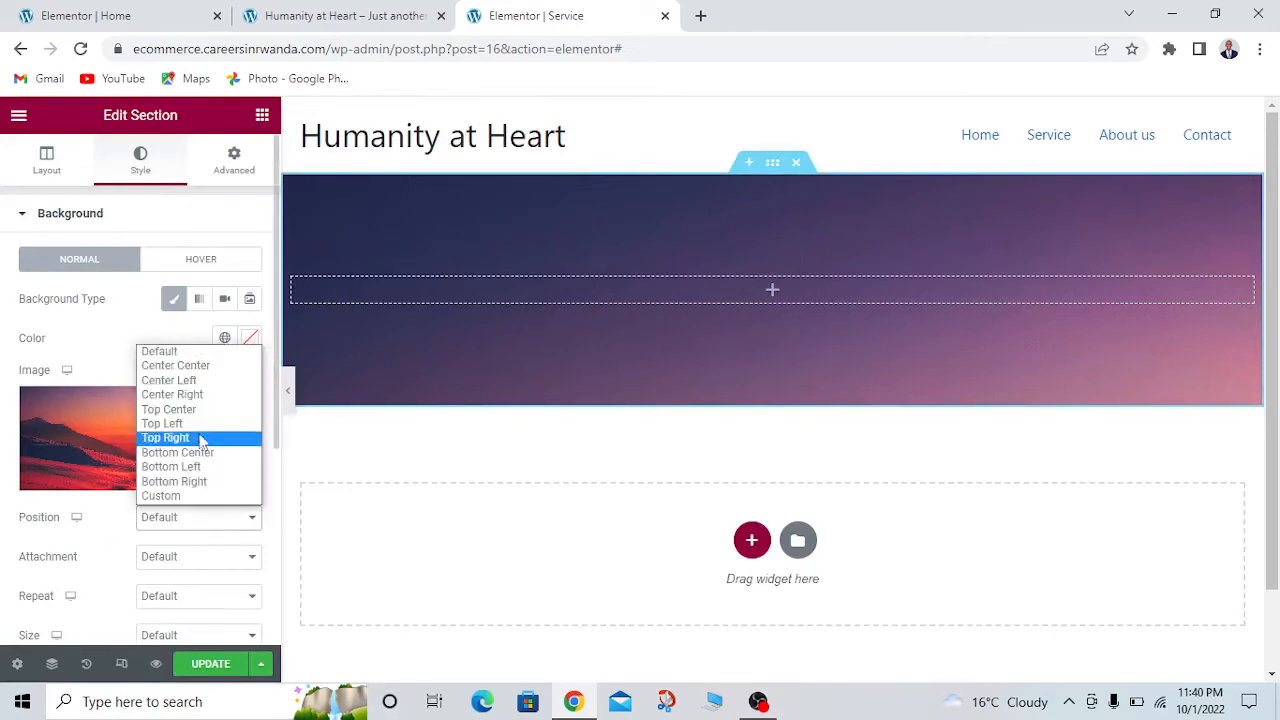
click(199, 366)
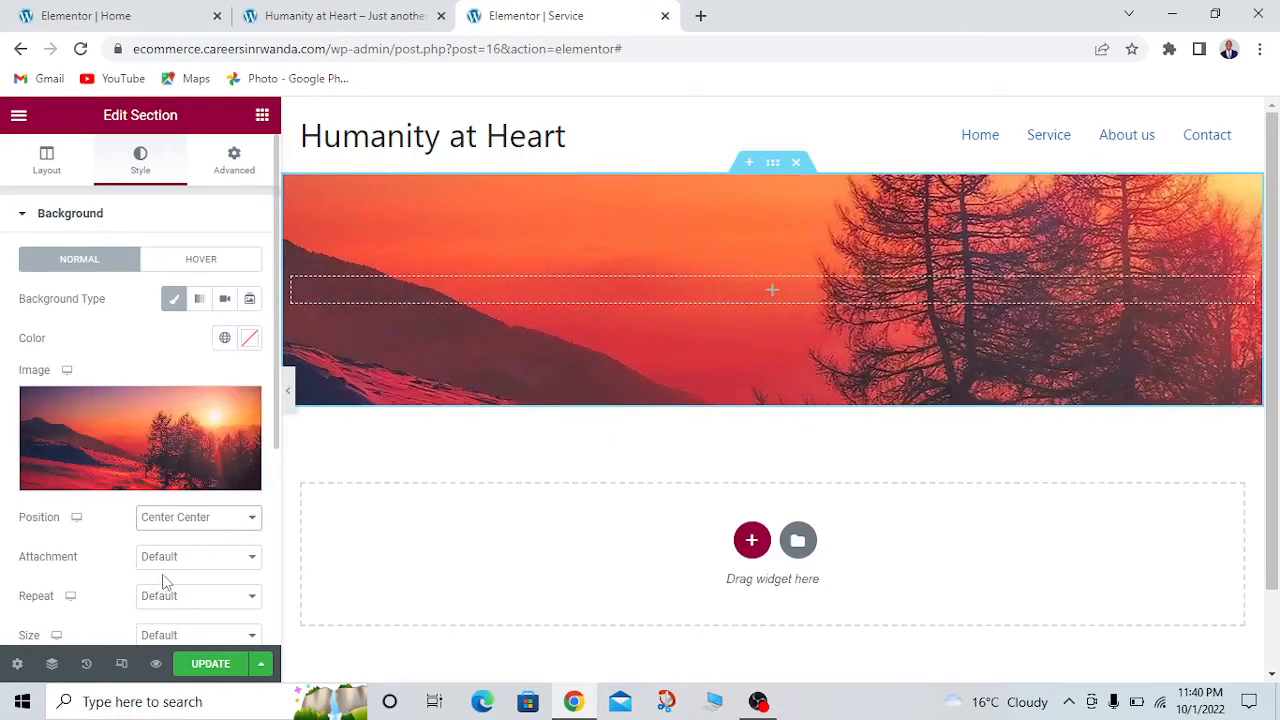
click(210, 633)
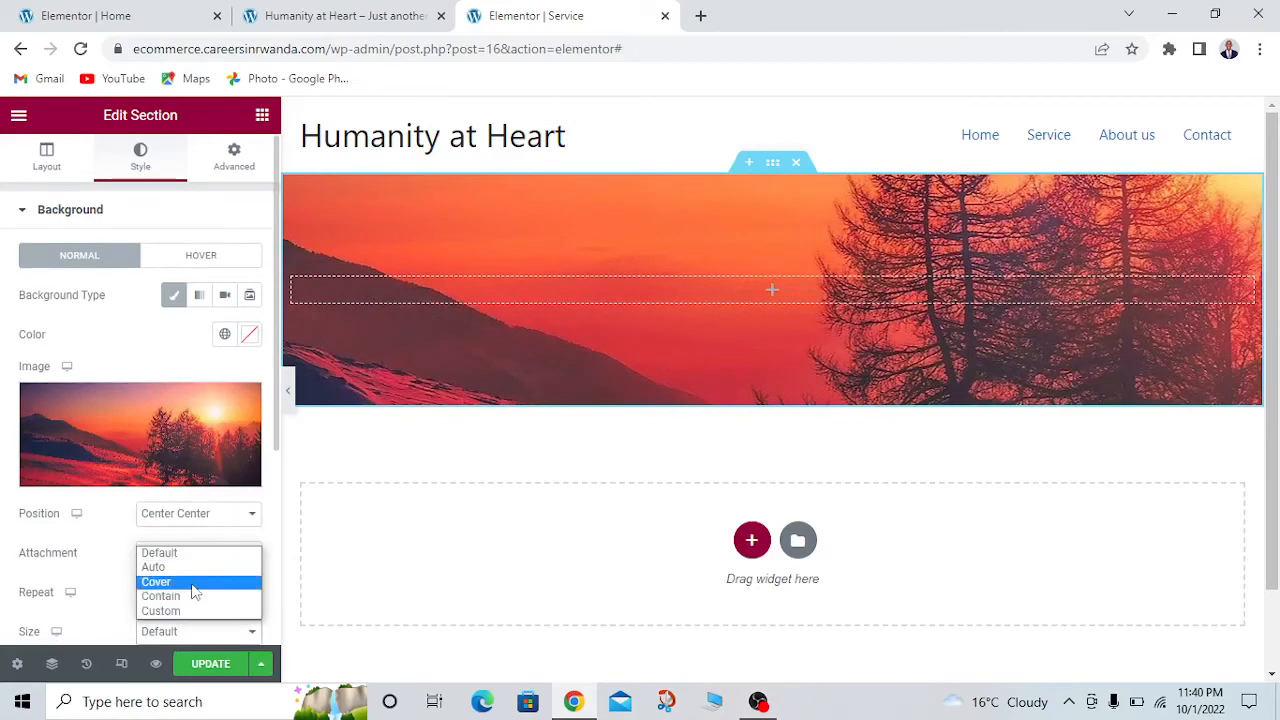
click(194, 588)
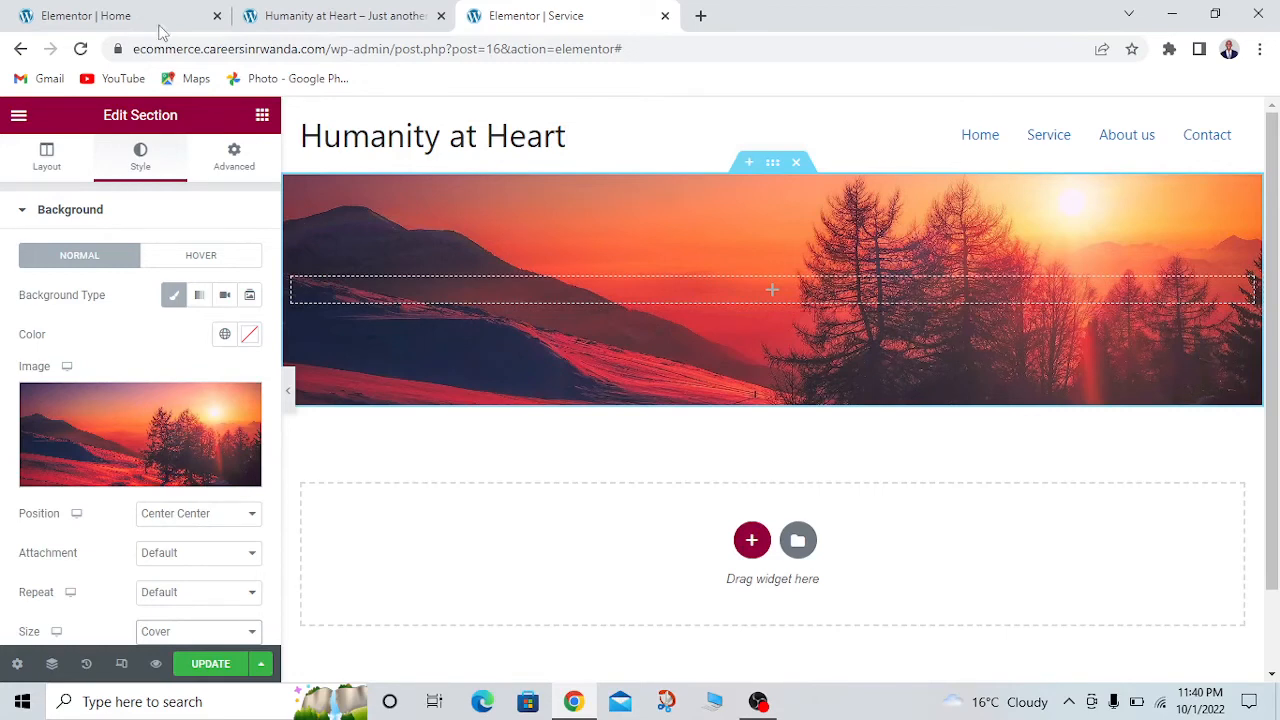
click(262, 117)
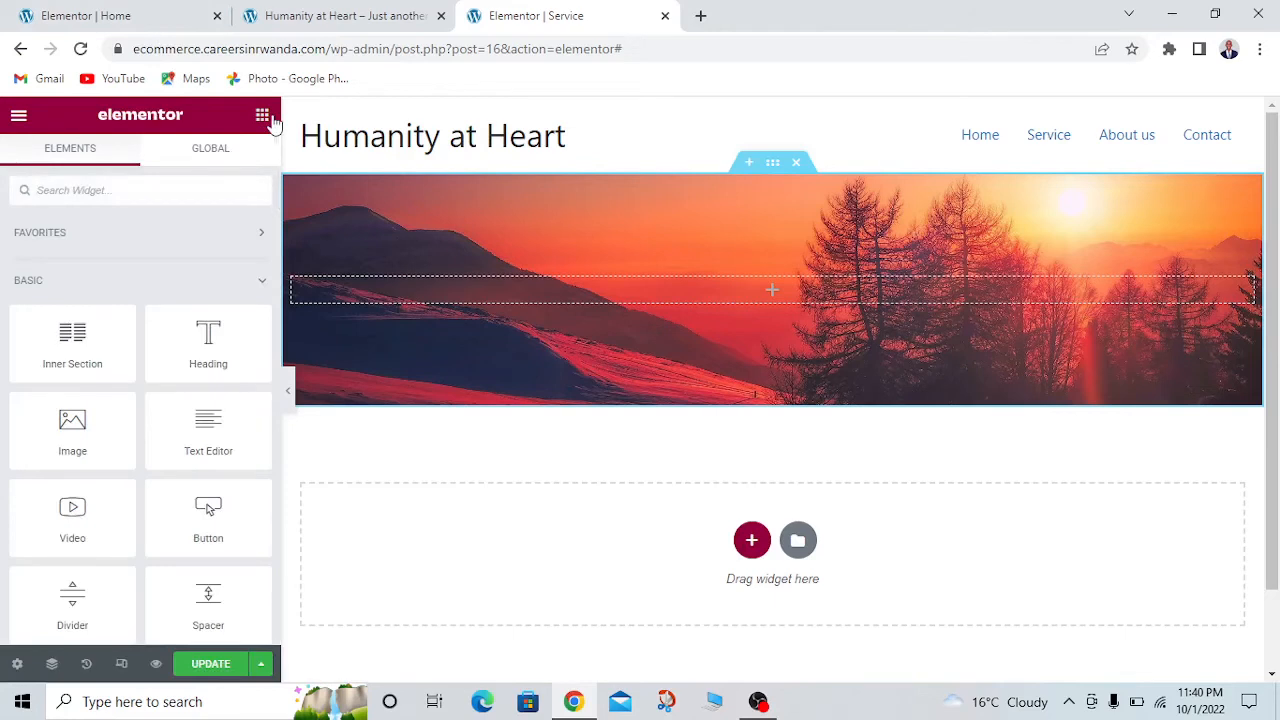
Step: Drop a Heading widget into the sunset section, retitle it 'Contact us' and centre it
click(201, 193)
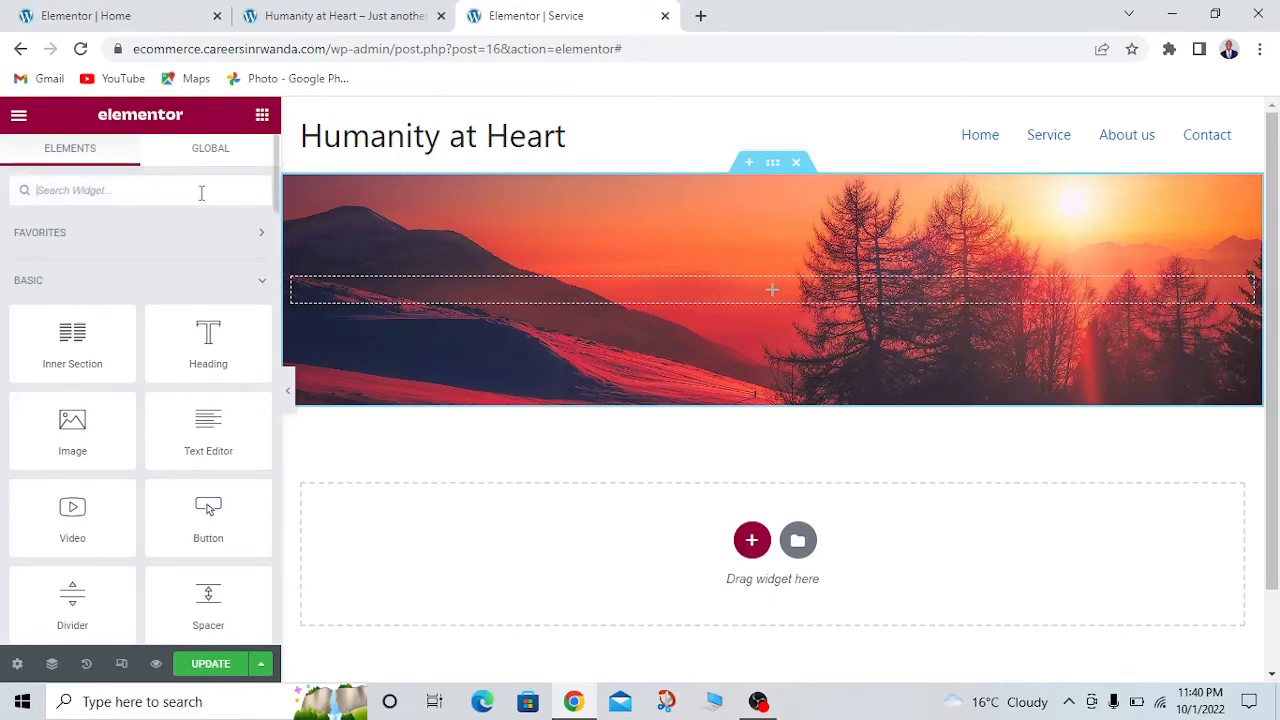
drag(185, 333, 628, 268)
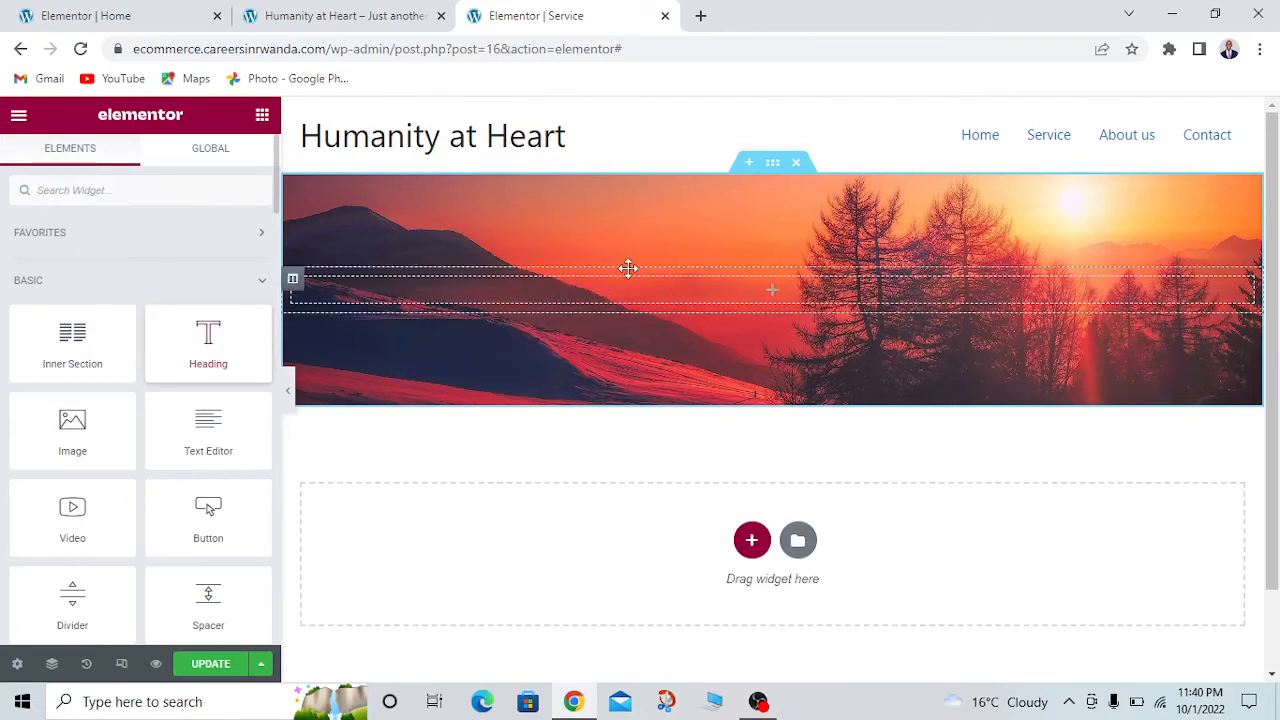
drag(217, 352, 739, 283)
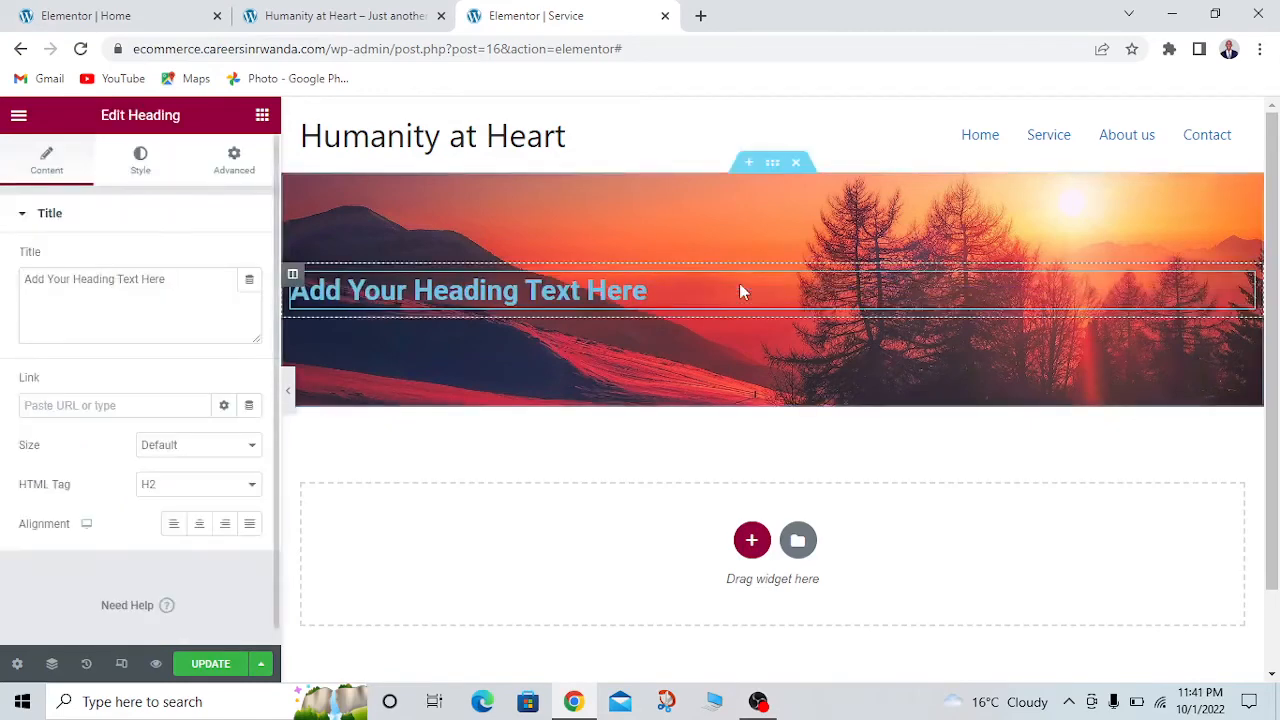
click(170, 281)
key(BackSpace)
key(BackSpace)
key(BackSpace)
key(BackSpace)
key(BackSpace)
key(BackSpace)
key(BackSpace)
key(BackSpace)
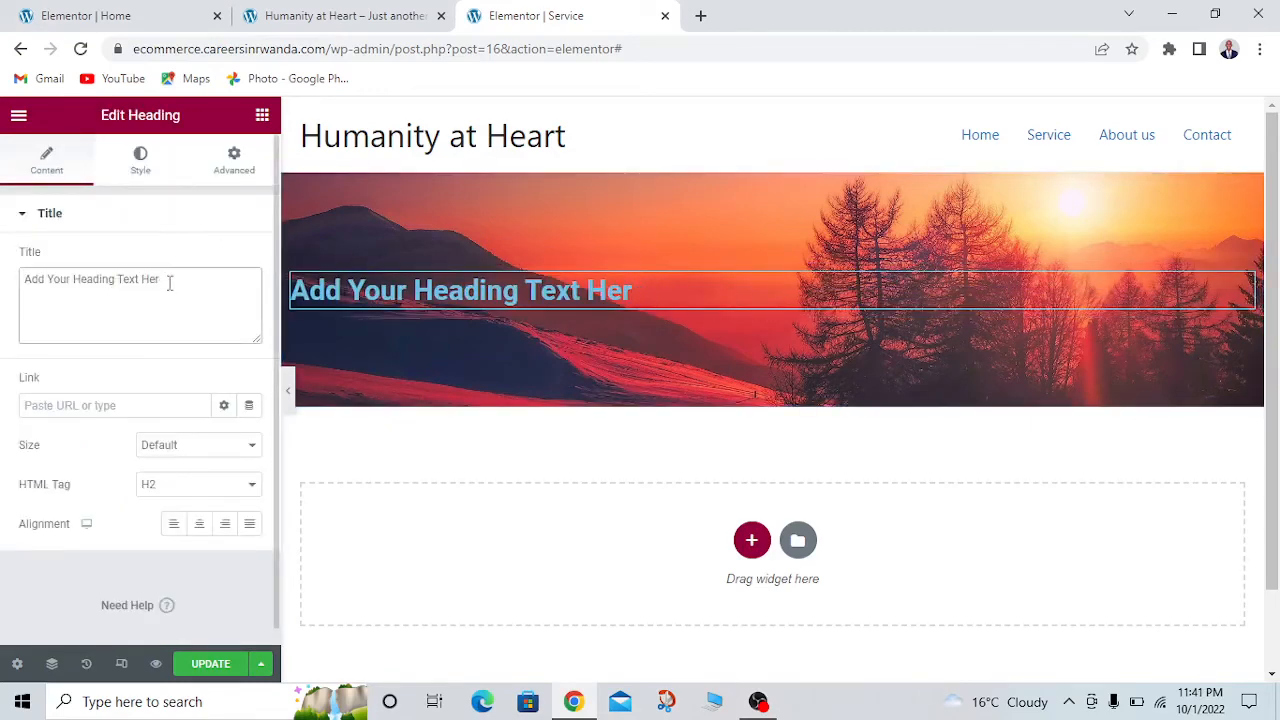
key(BackSpace)
key(BackSpace)
key(BackSpace)
key(BackSpace)
key(BackSpace)
key(BackSpace)
key(BackSpace)
key(BackSpace)
key(BackSpace)
key(BackSpace)
key(BackSpace)
key(BackSpace)
key(BackSpace)
key(BackSpace)
key(BackSpace)
key(BackSpace)
key(BackSpace)
key(BackSpace)
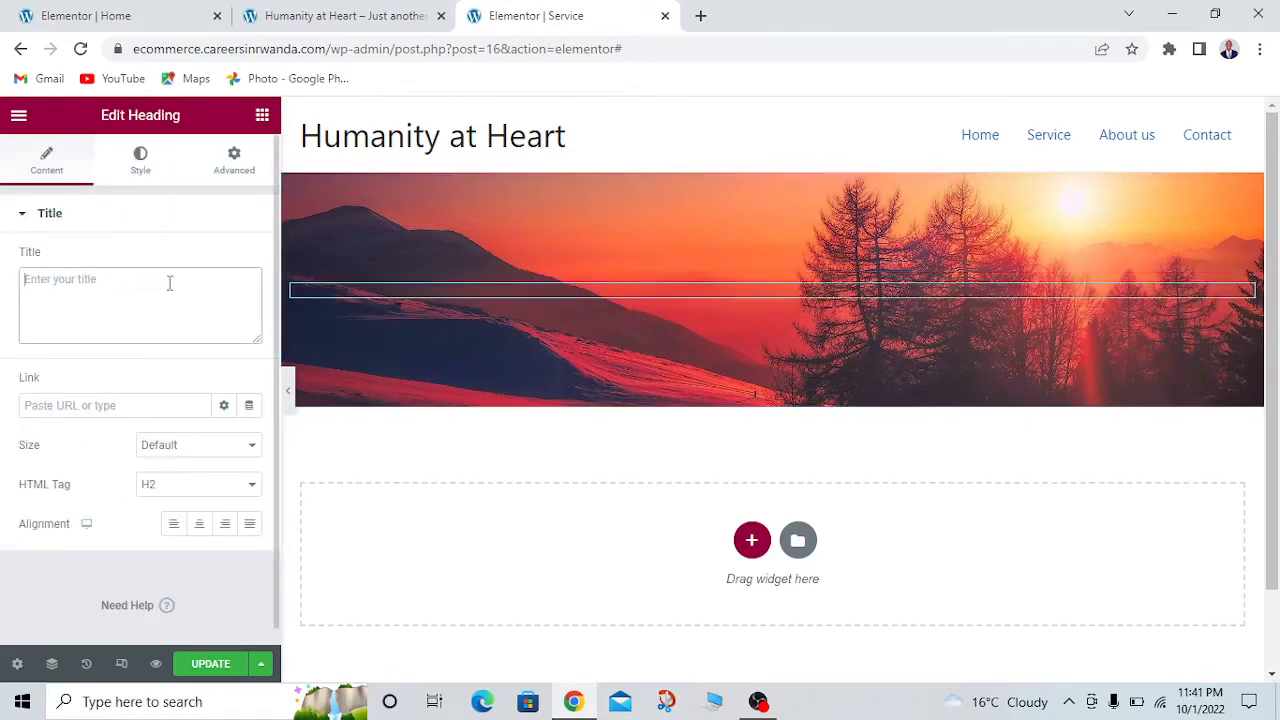
text(Conta)
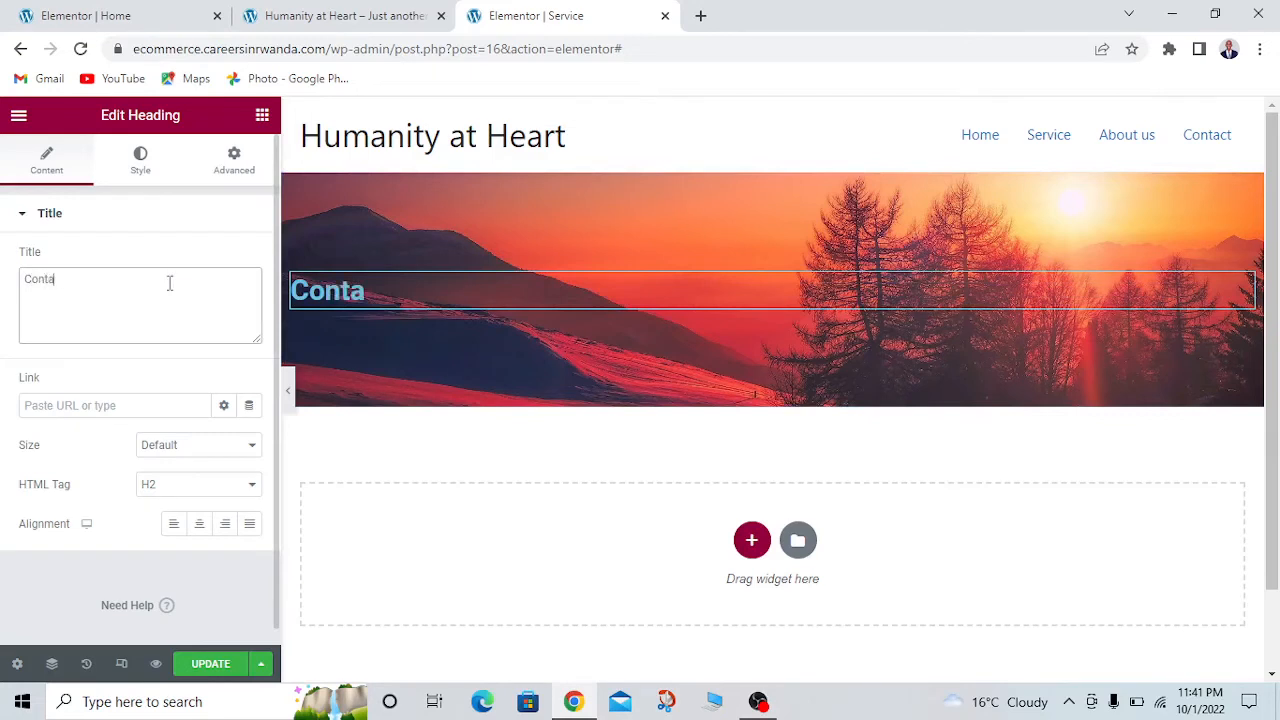
text(ct us)
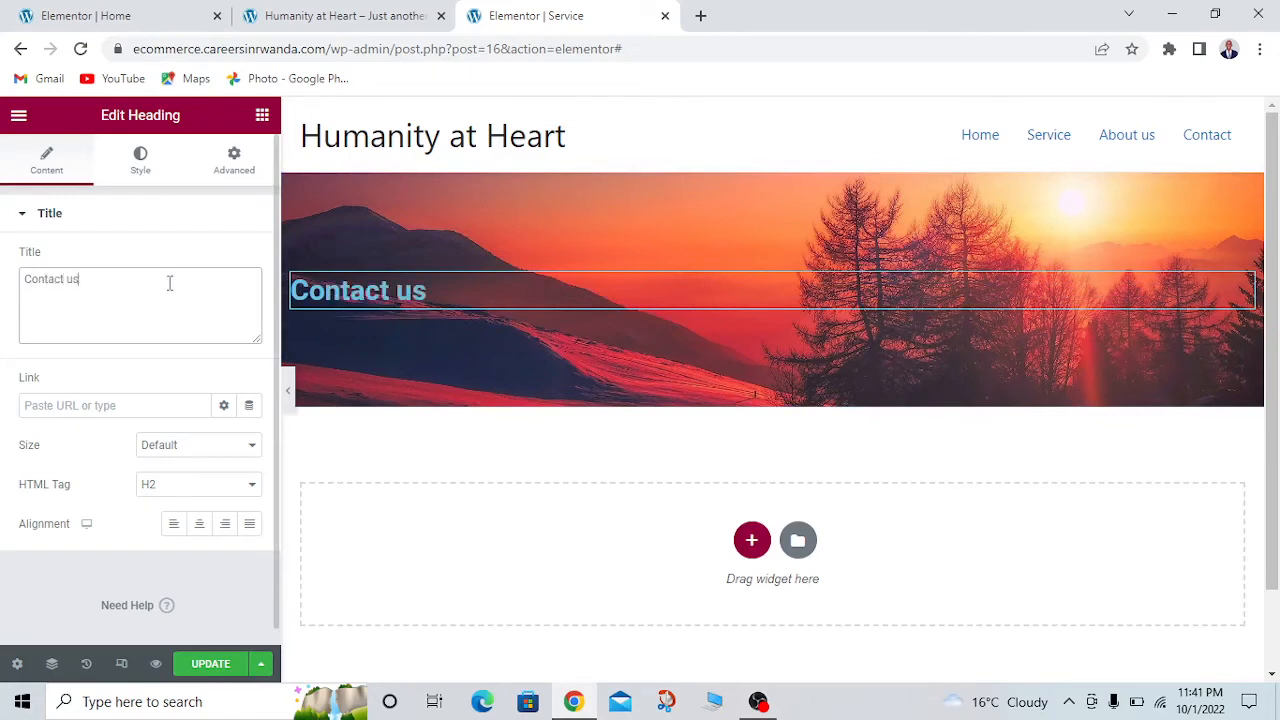
click(199, 526)
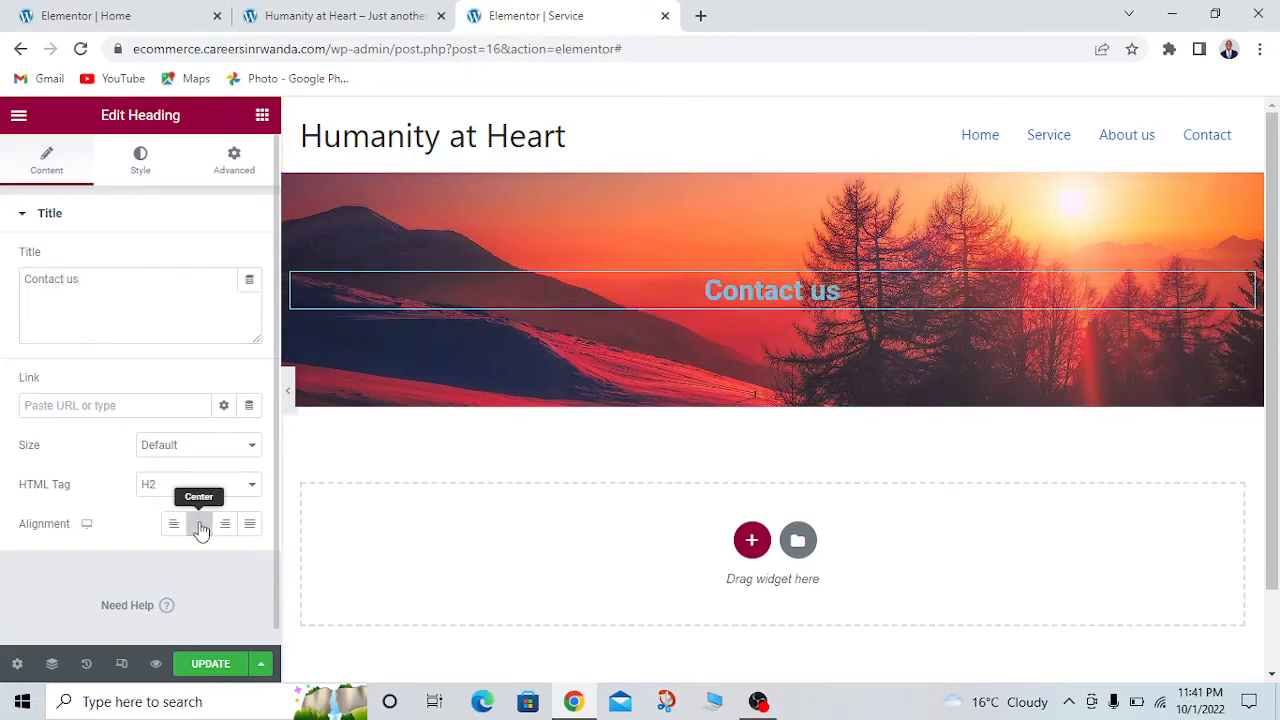
Step: Set the heading text colour to white (#FFFFFF)
click(145, 160)
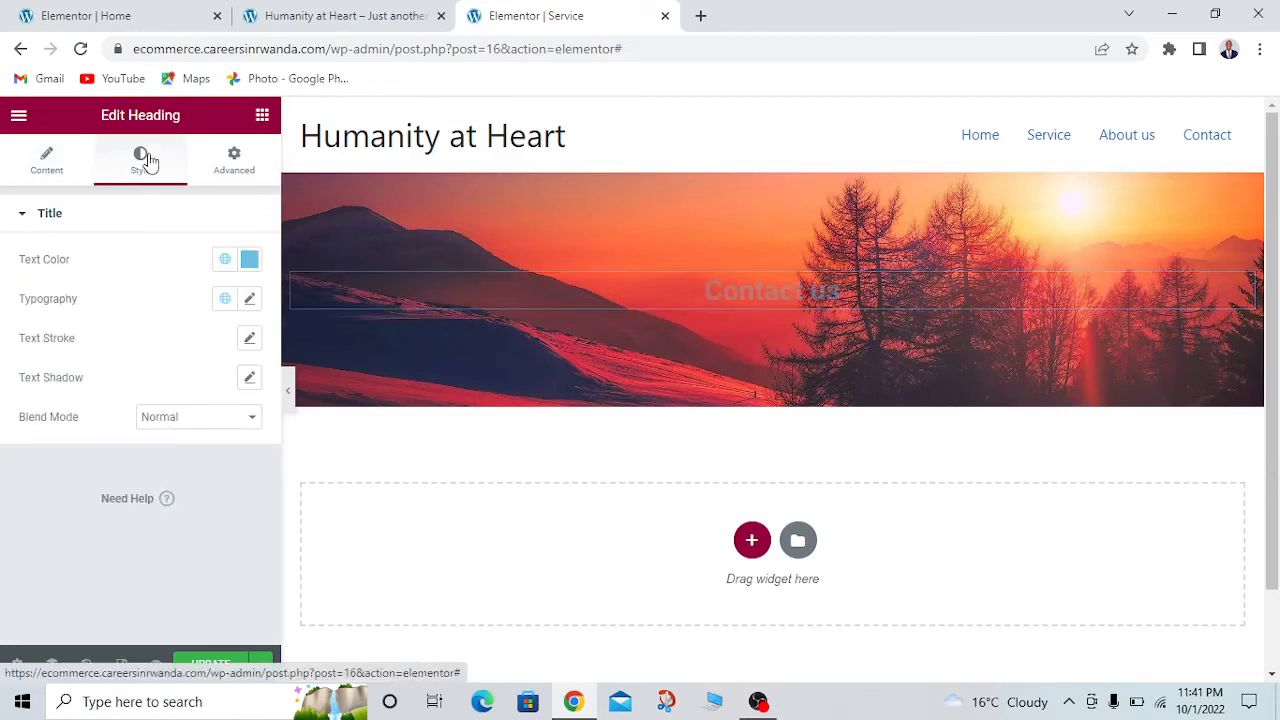
click(250, 261)
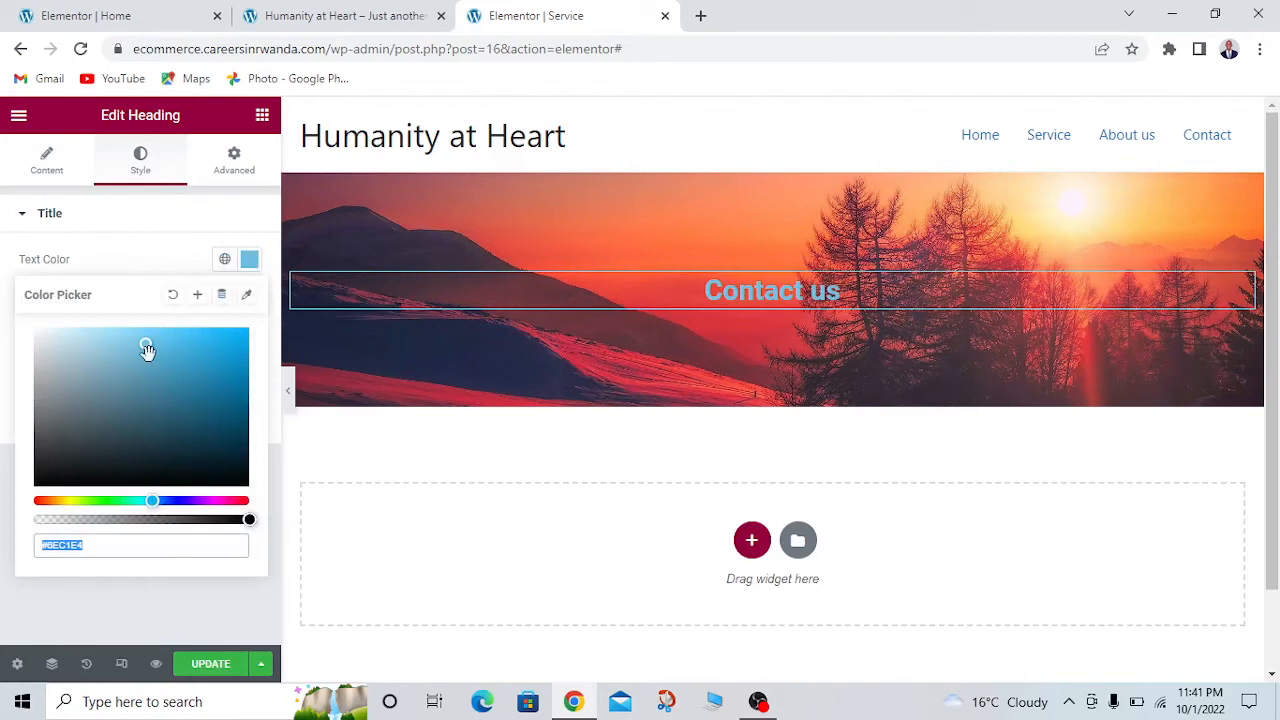
drag(146, 345, 33, 330)
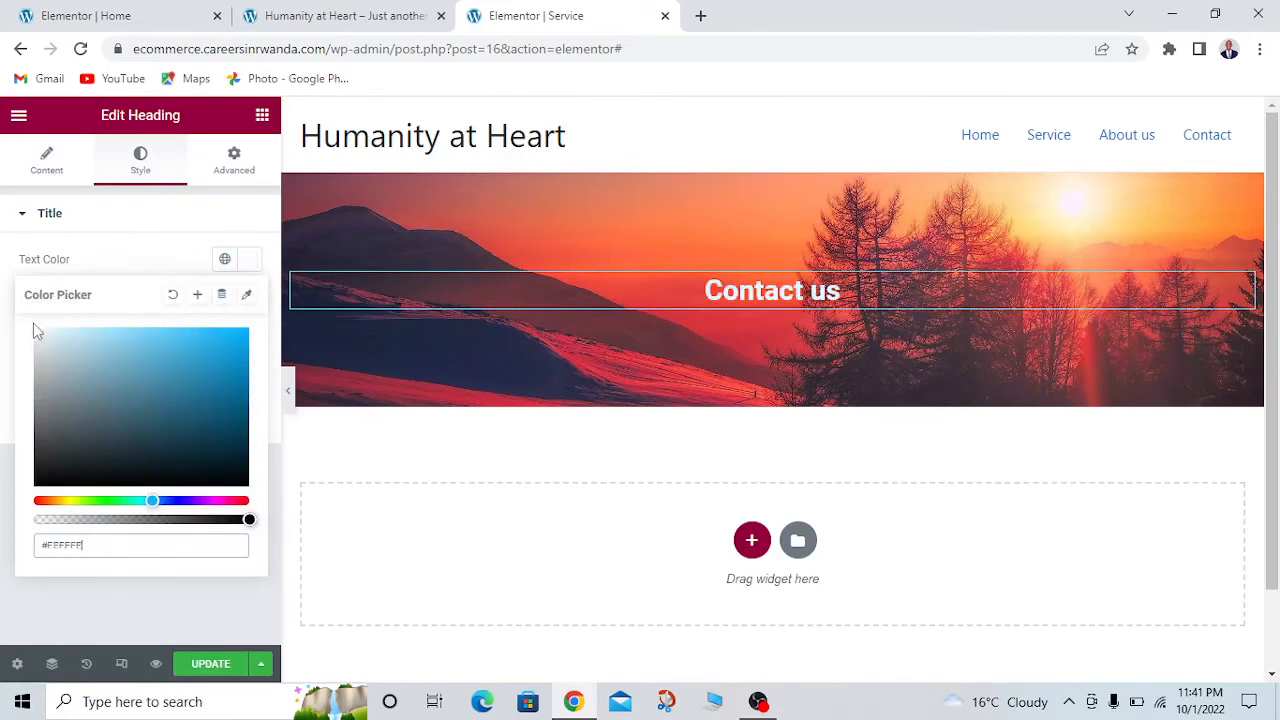
click(129, 245)
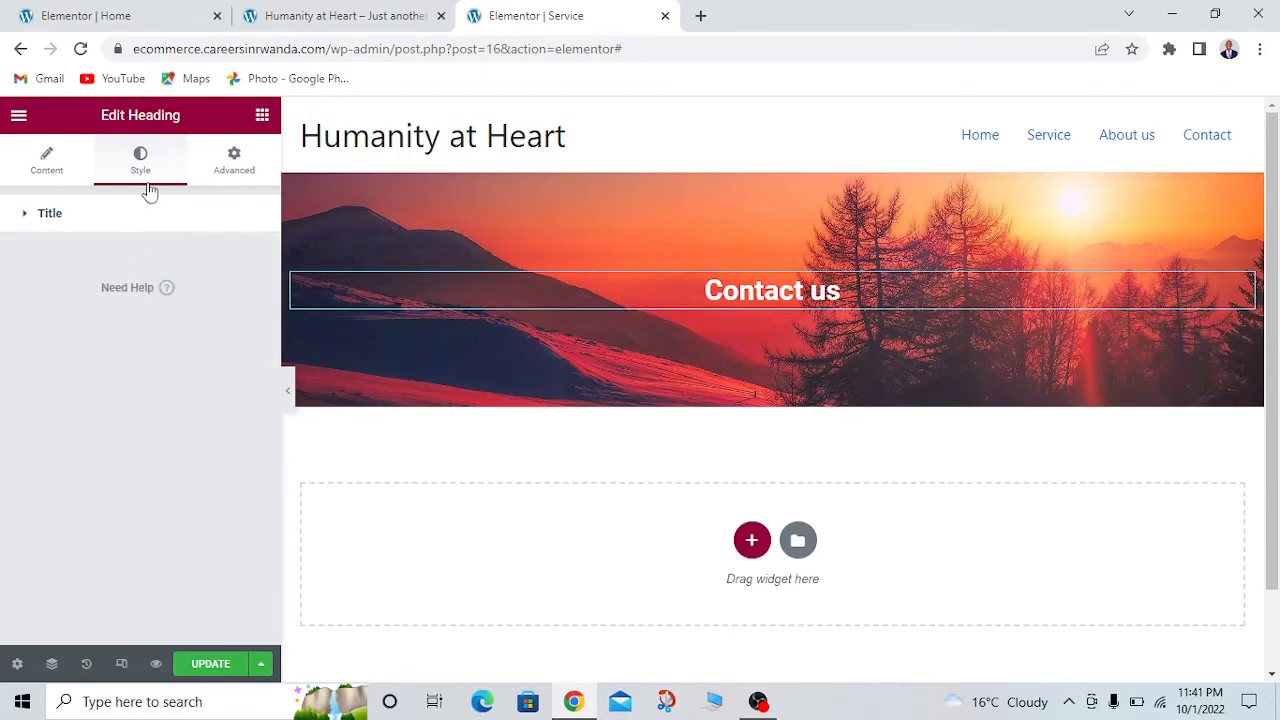
click(91, 216)
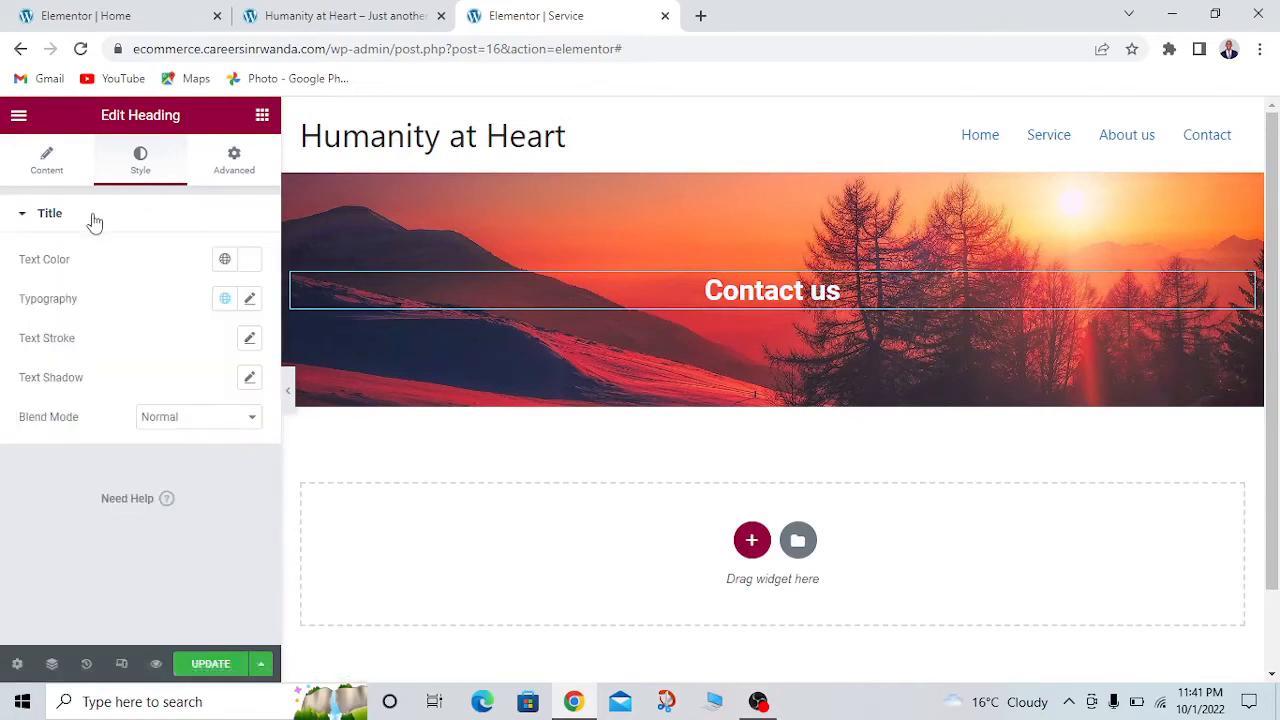
Step: Set the heading typography to Raleway at size 40
click(249, 300)
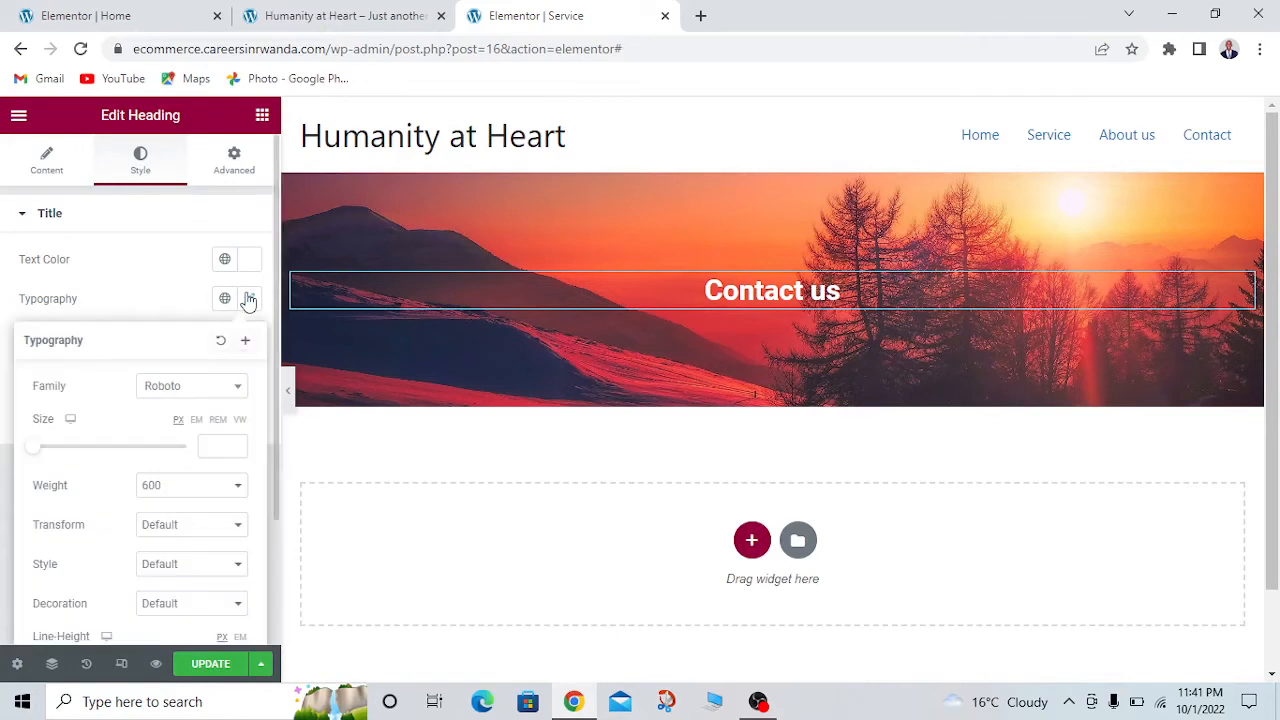
click(236, 390)
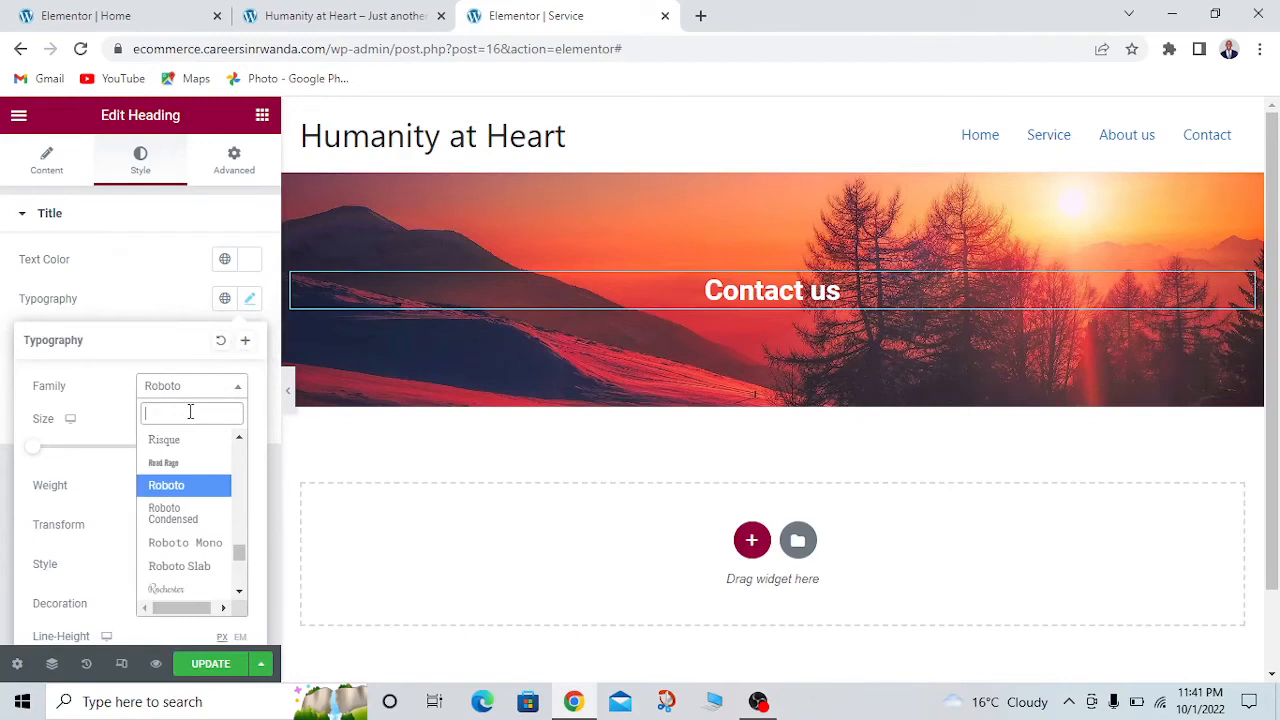
text(rale)
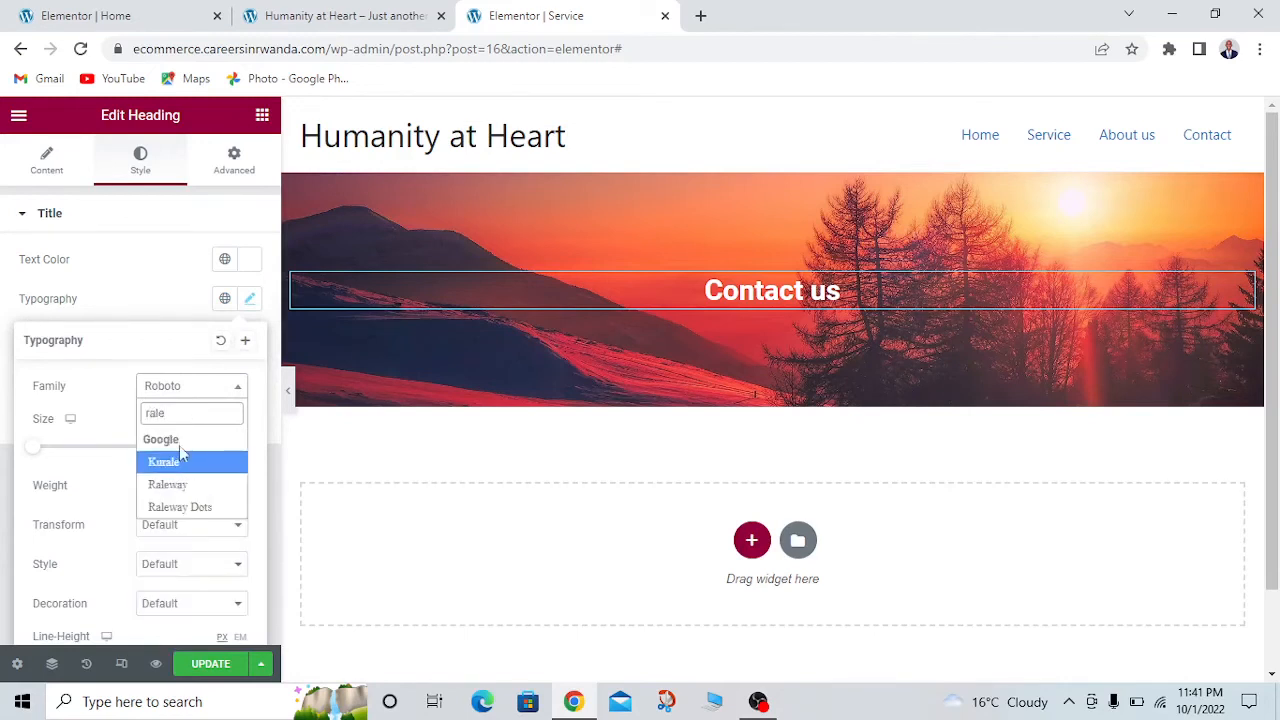
click(180, 485)
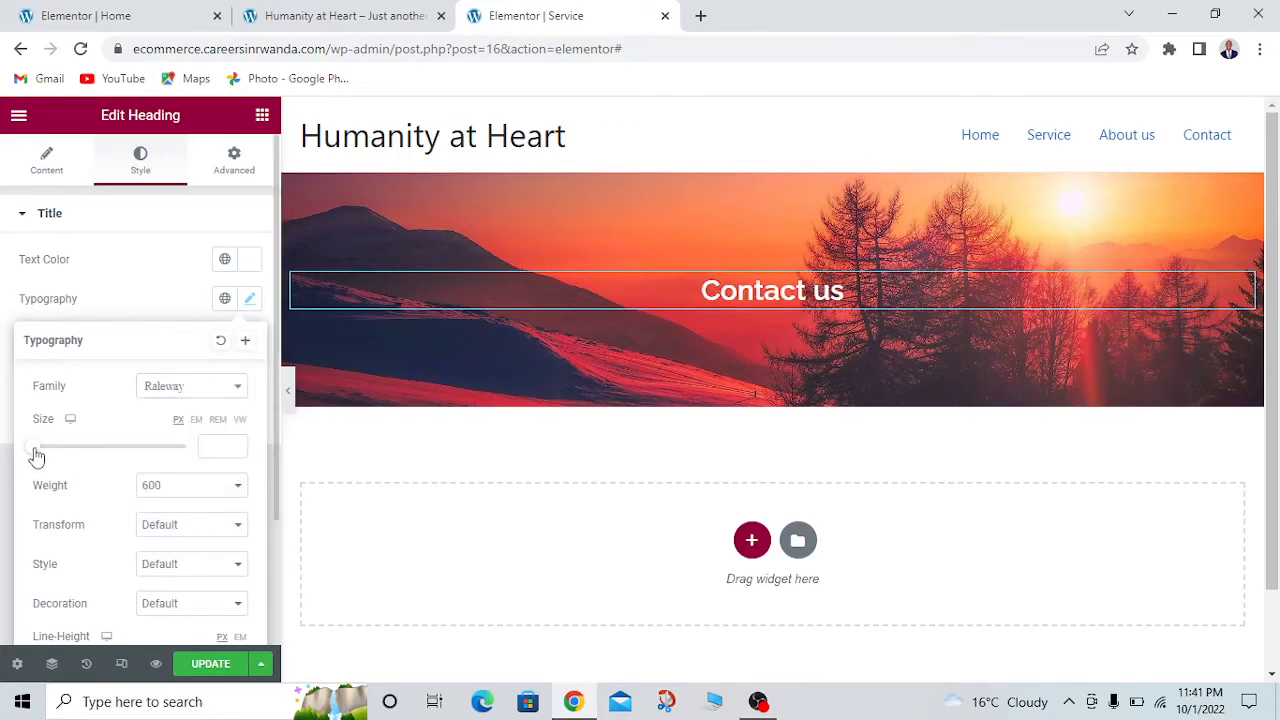
drag(36, 456, 66, 458)
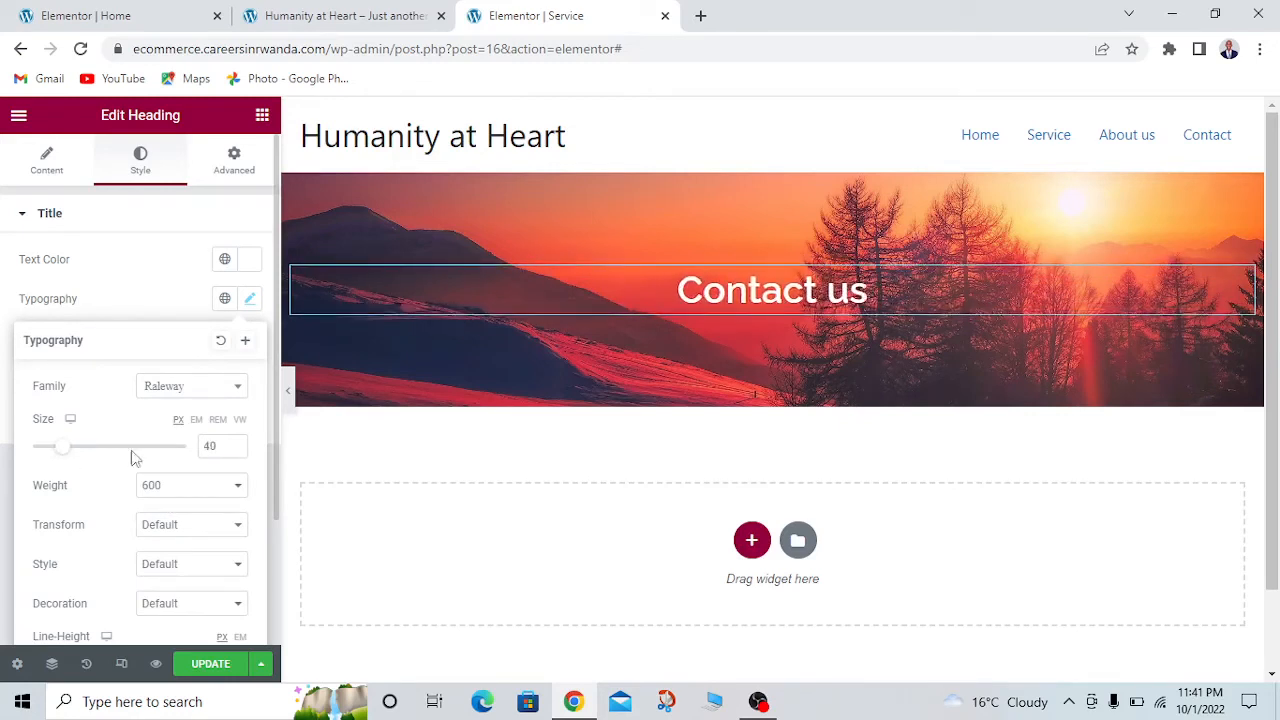
click(782, 464)
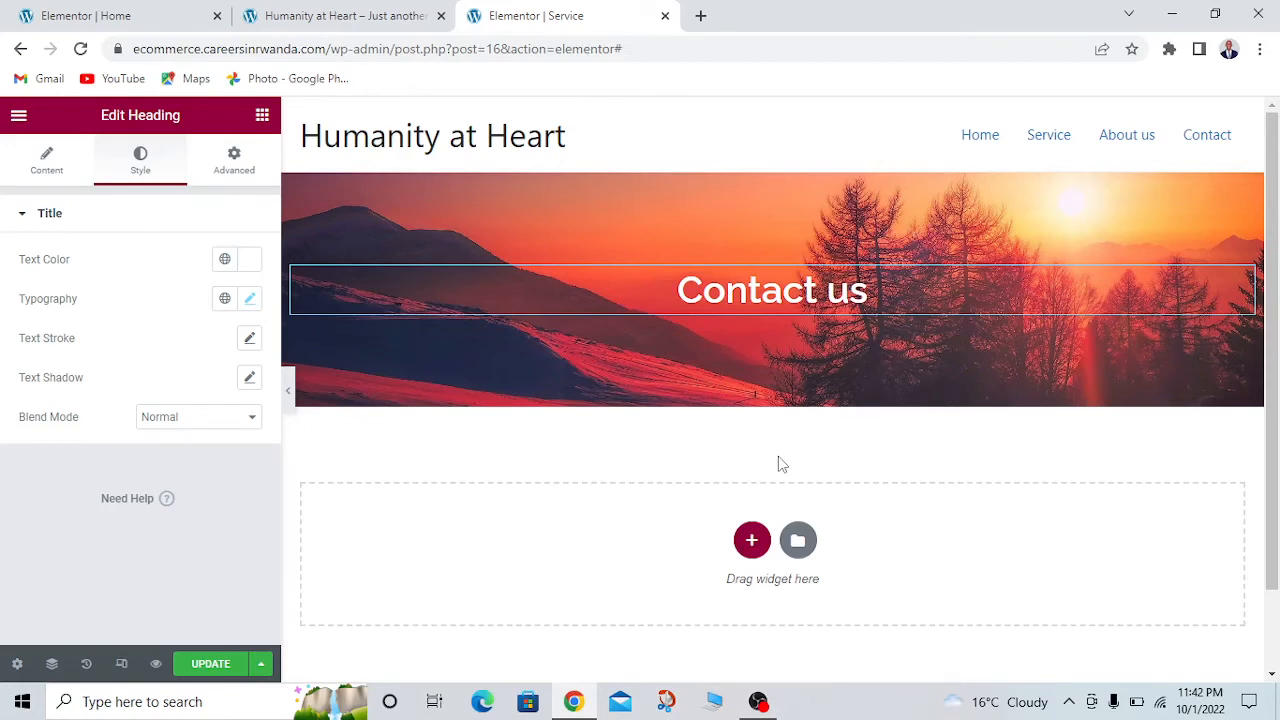
Step: Insert a two-column section below the 'Contact us' banner and show the widgets list
click(750, 548)
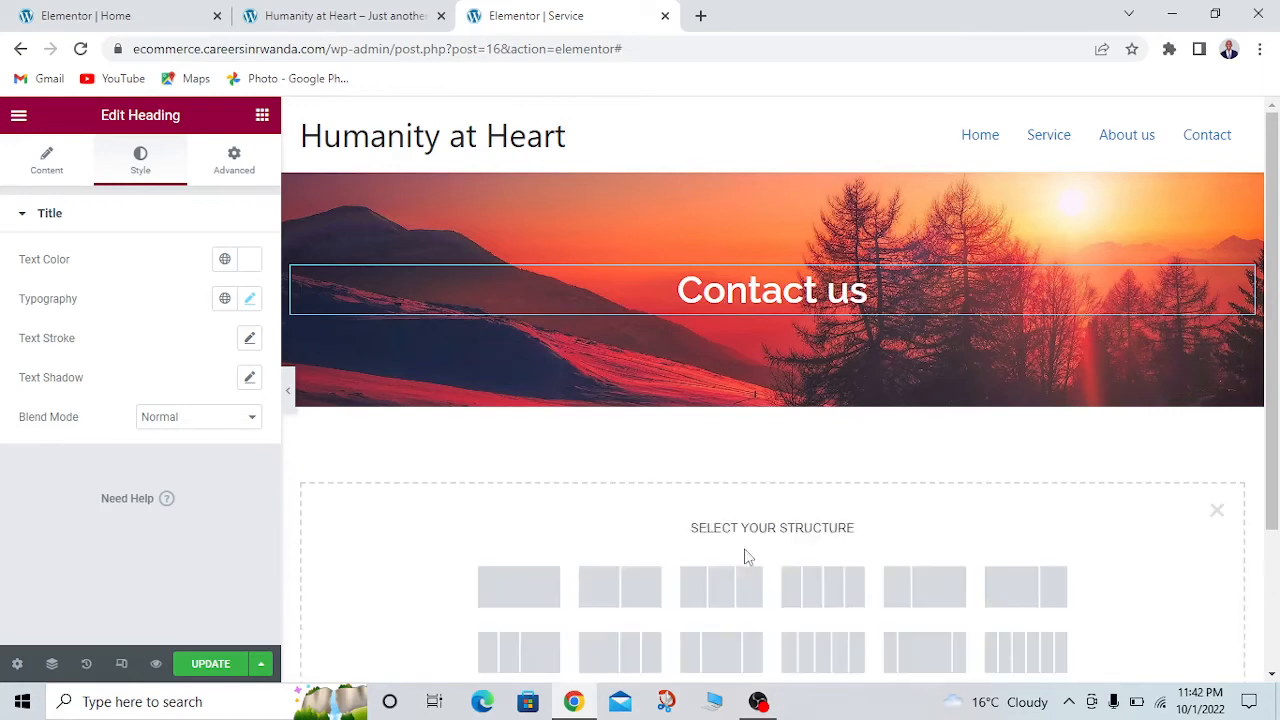
click(632, 595)
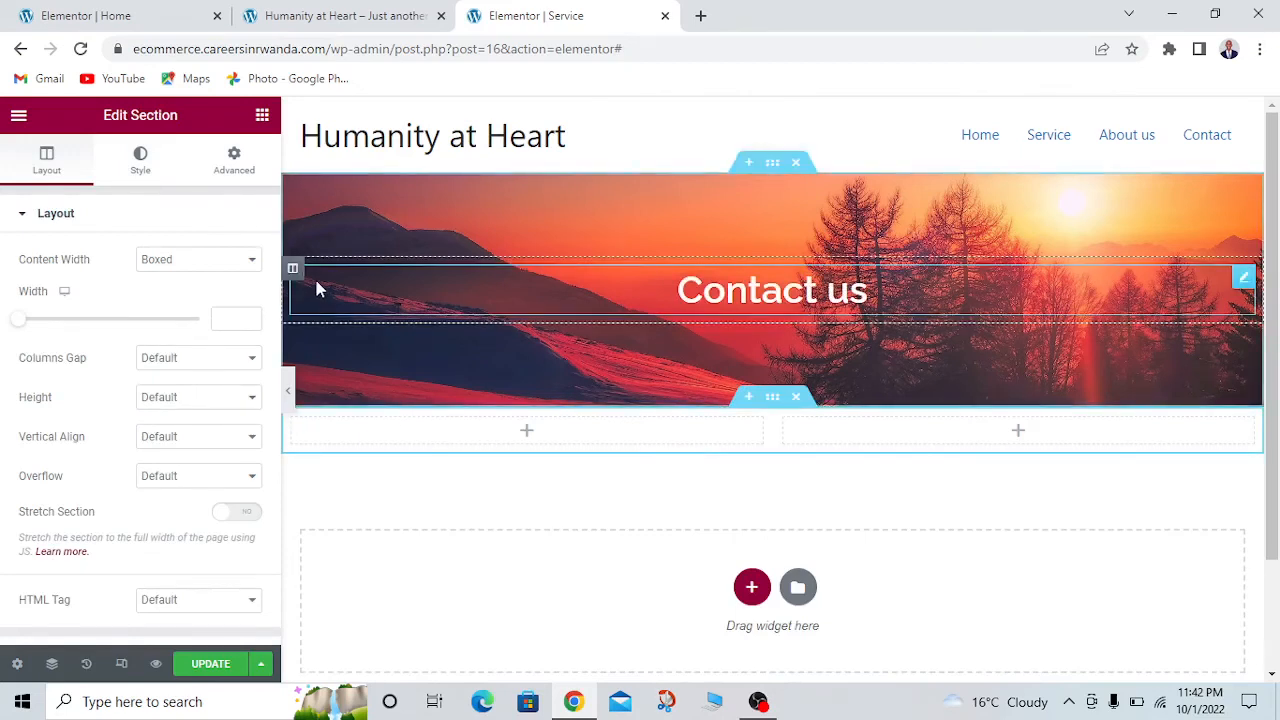
click(262, 116)
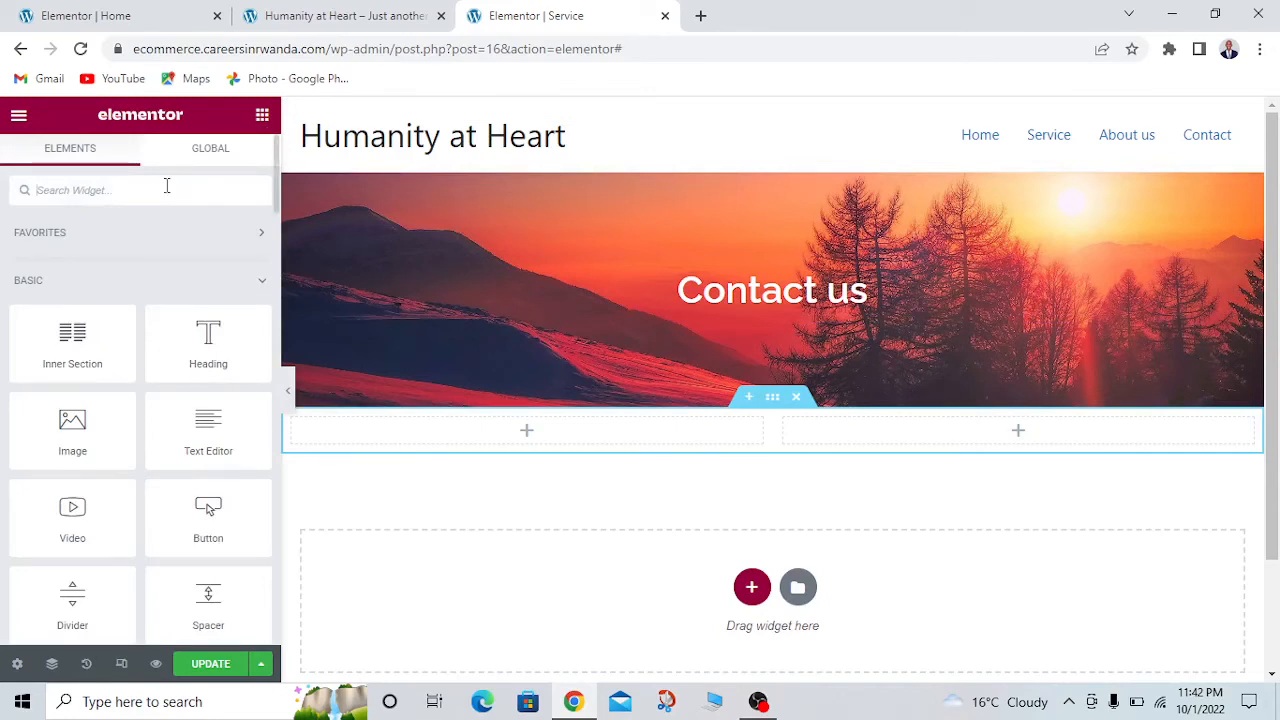
Step: Search widgets for 'icon' and drop an Icon List into the section's right column
text(icone)
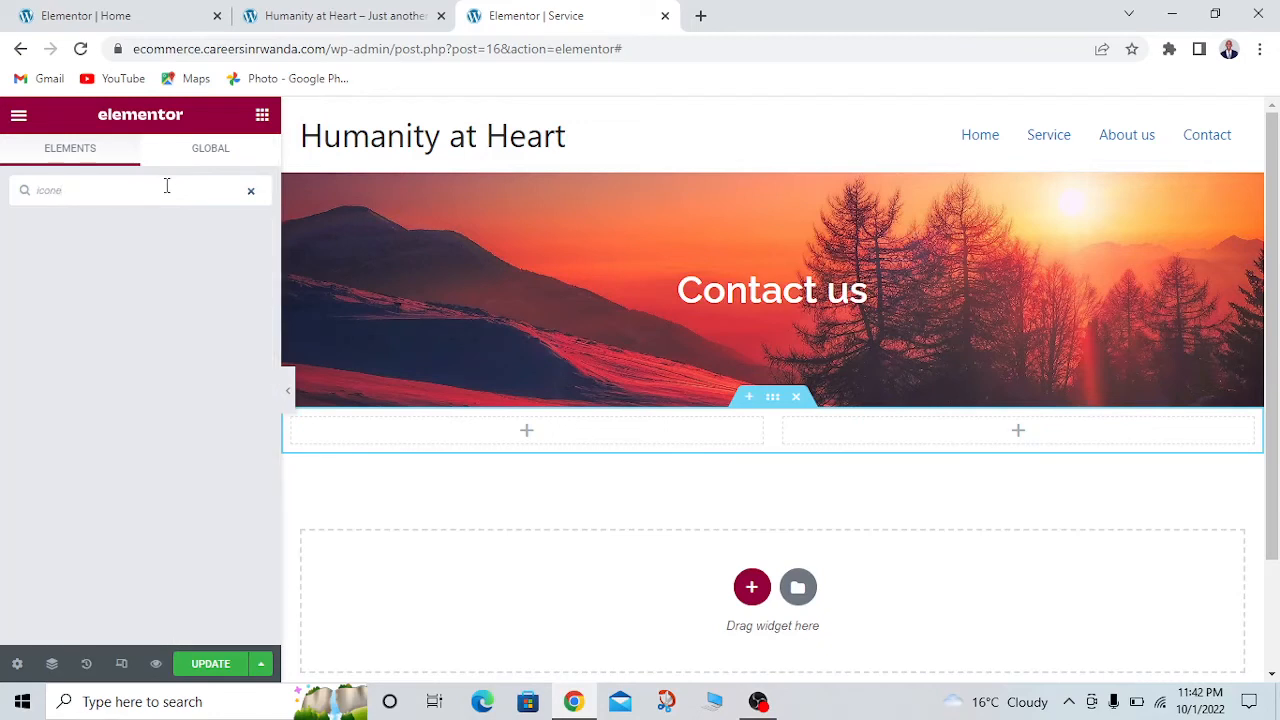
key(BackSpace)
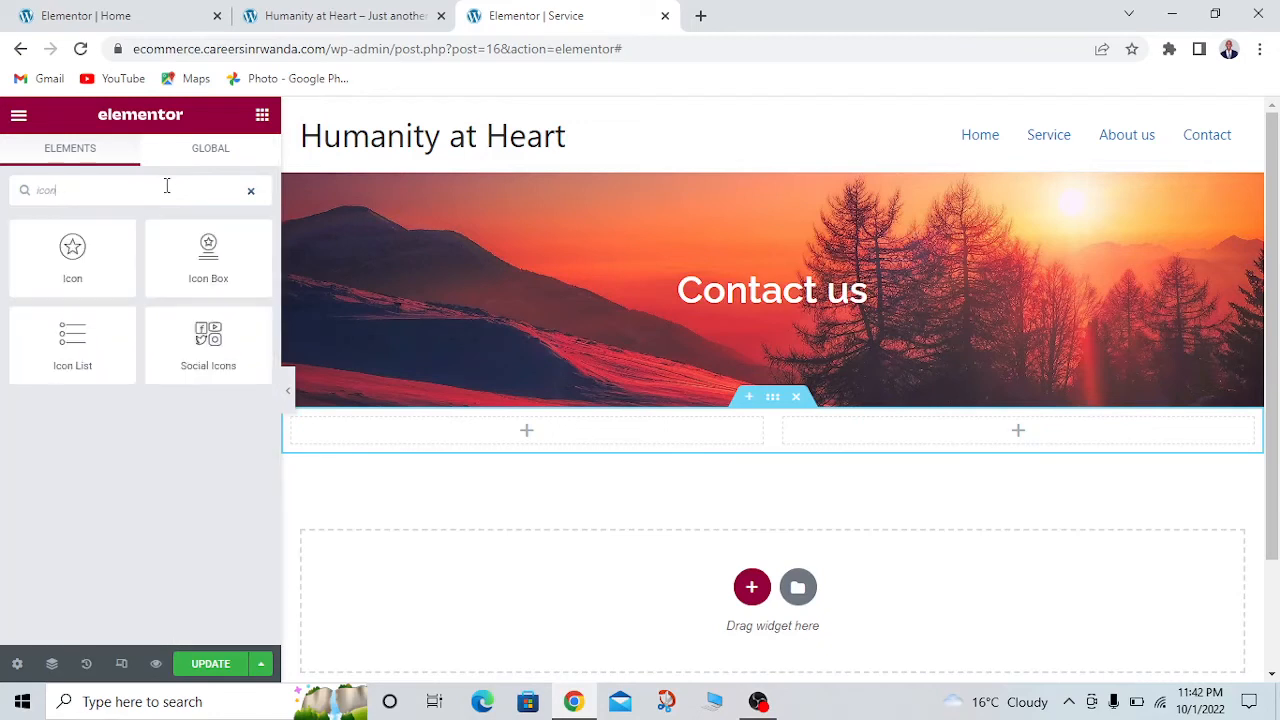
drag(95, 340, 940, 425)
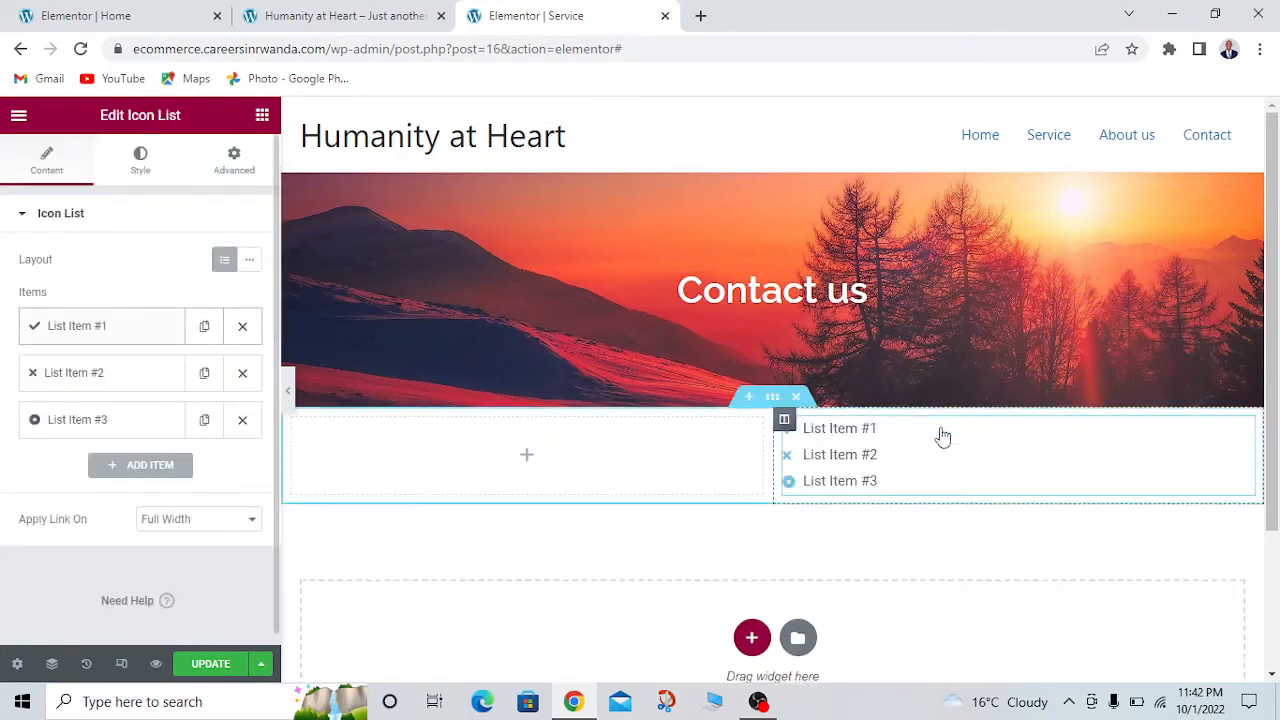
Step: Replace List Item #1's placeholder text with the contact phone number
click(120, 333)
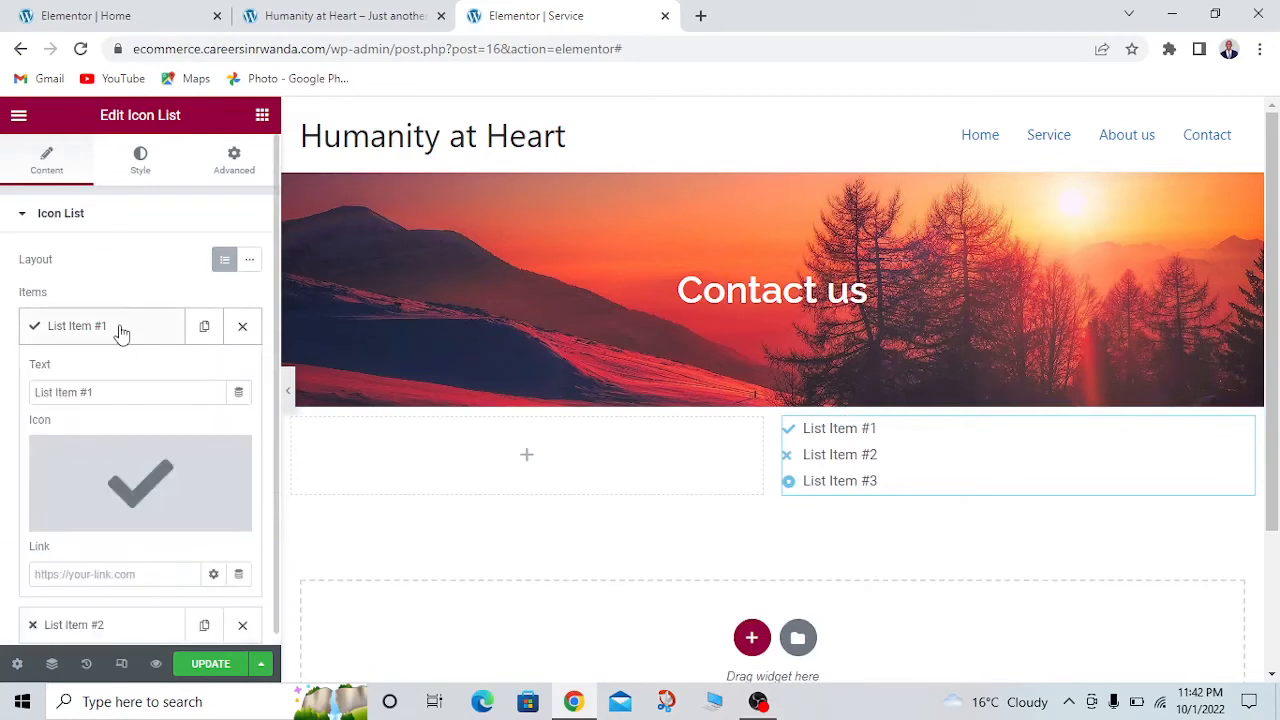
click(105, 392)
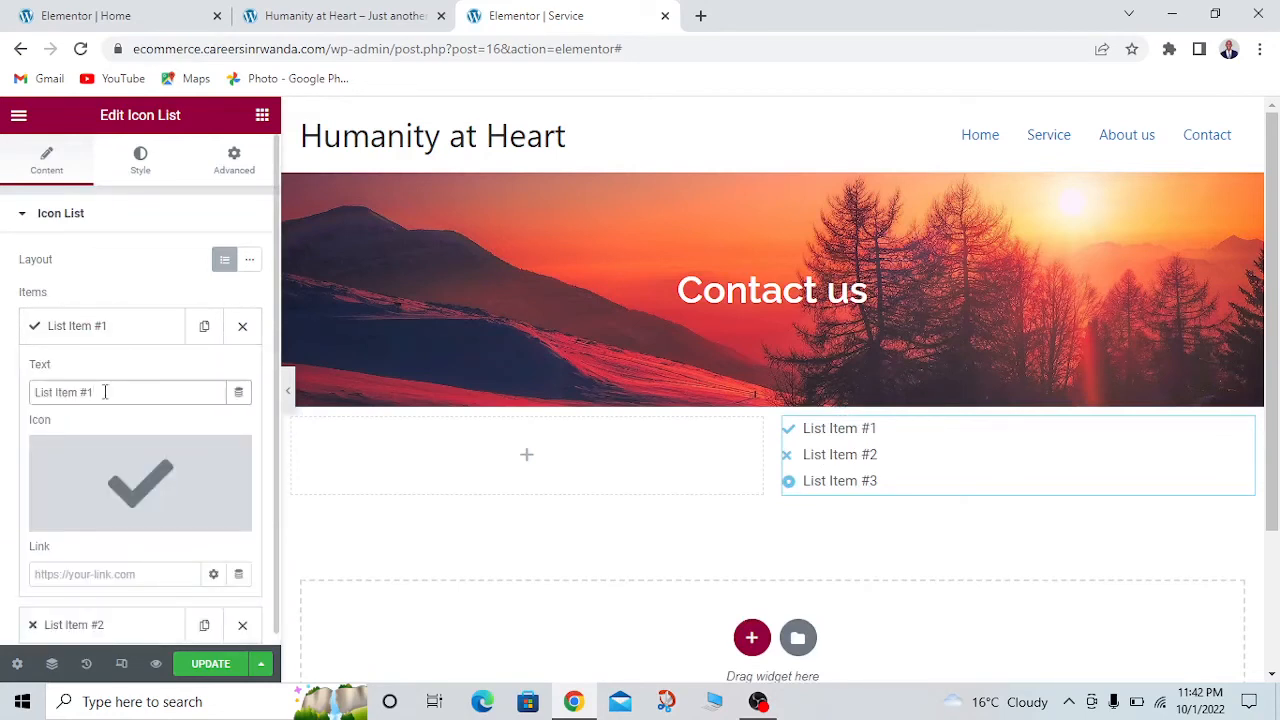
key(BackSpace)
key(BackSpace)
key(BackSpace)
key(BackSpace)
key(BackSpace)
key(BackSpace)
key(BackSpace)
key(BackSpace)
key(BackSpace)
key(BackSpace)
key(BackSpace)
key(BackSpace)
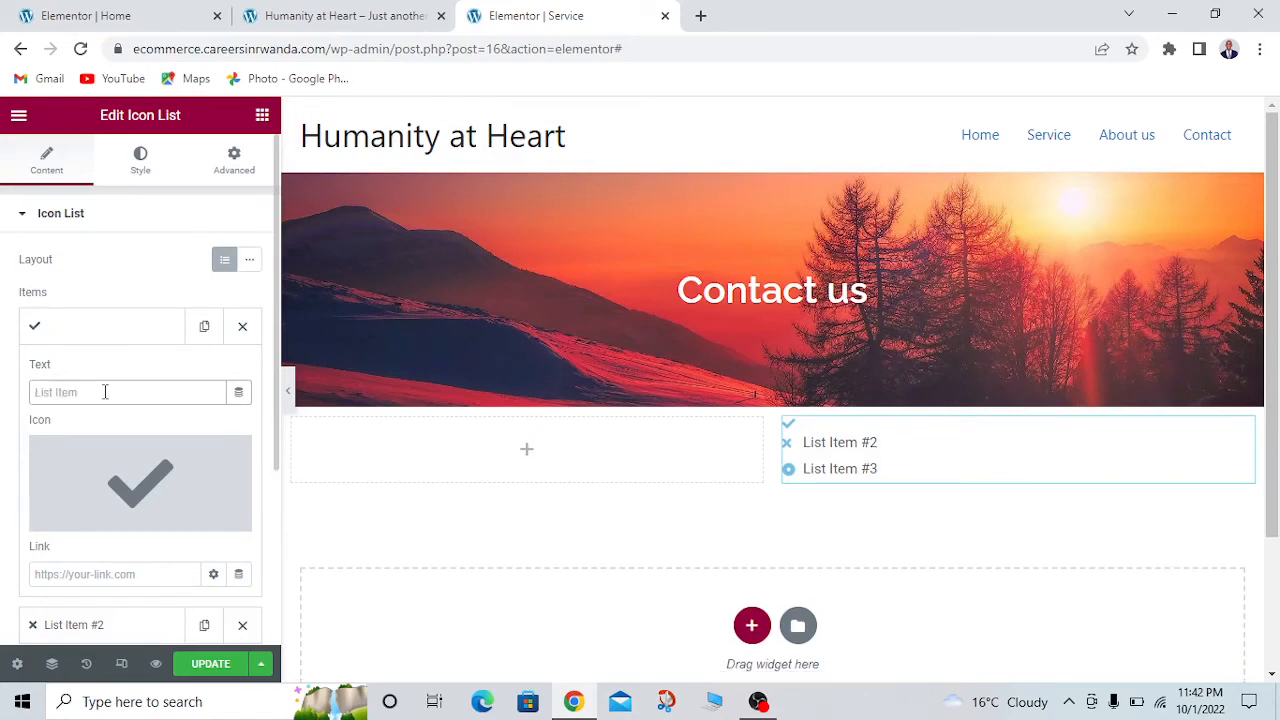
text(0)
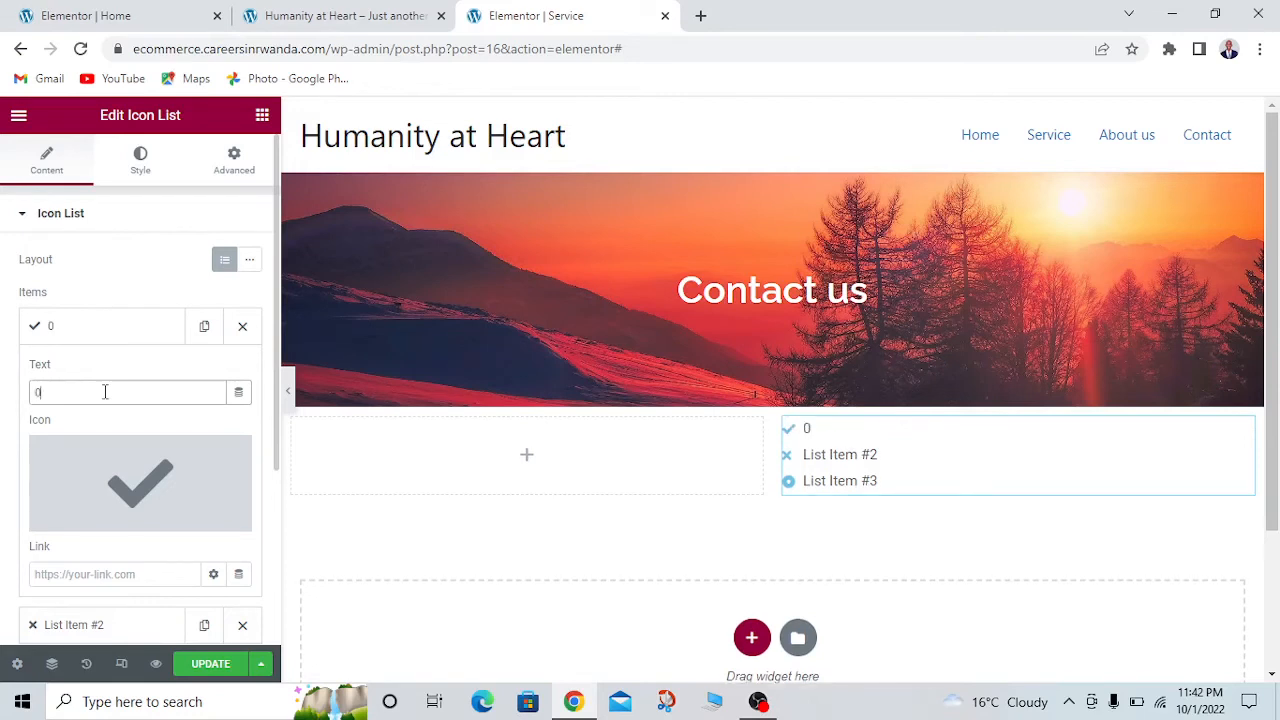
key(BackSpace)
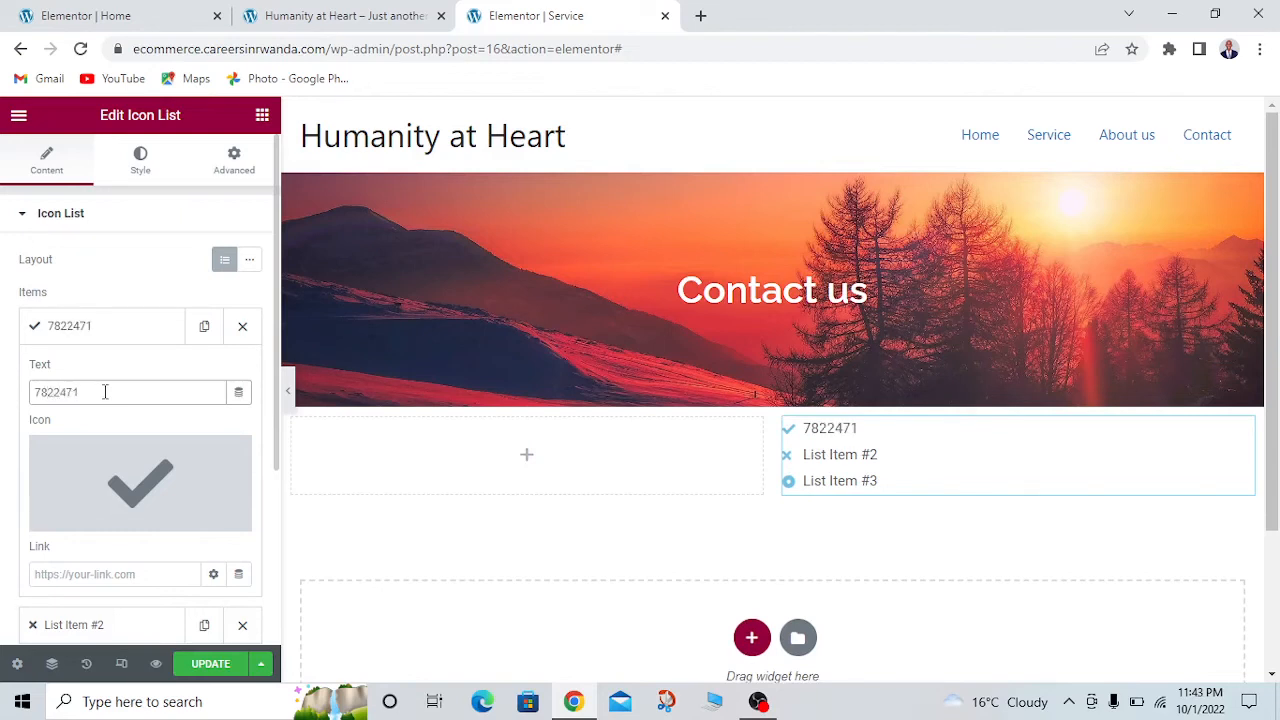
Step: Swap the first item's check mark for the Phone alt icon, found by searching 'phone'
click(113, 481)
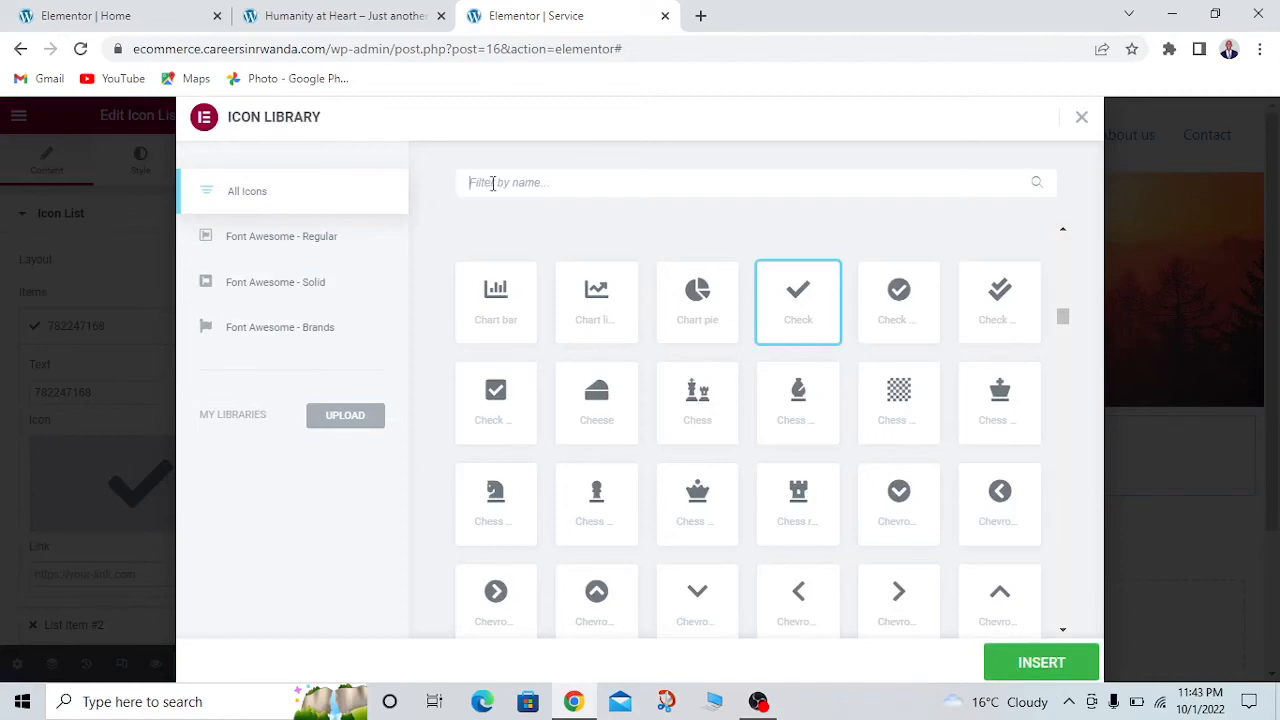
text(phone)
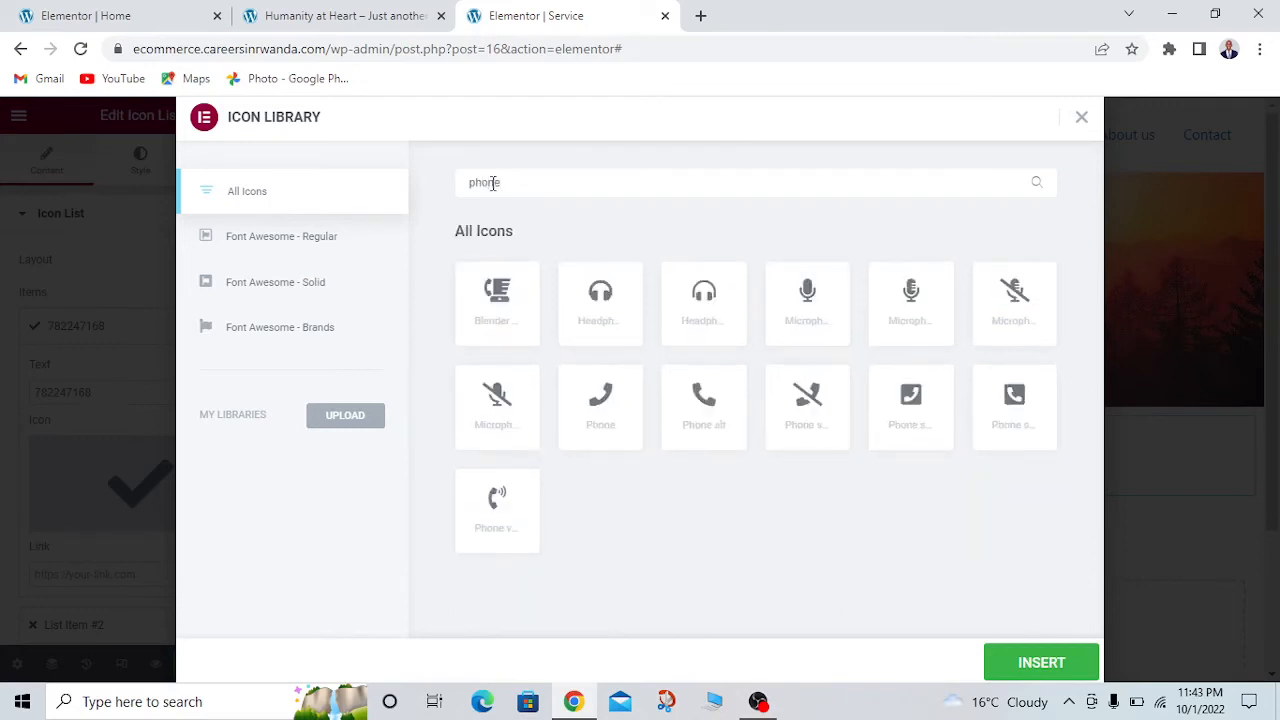
click(697, 405)
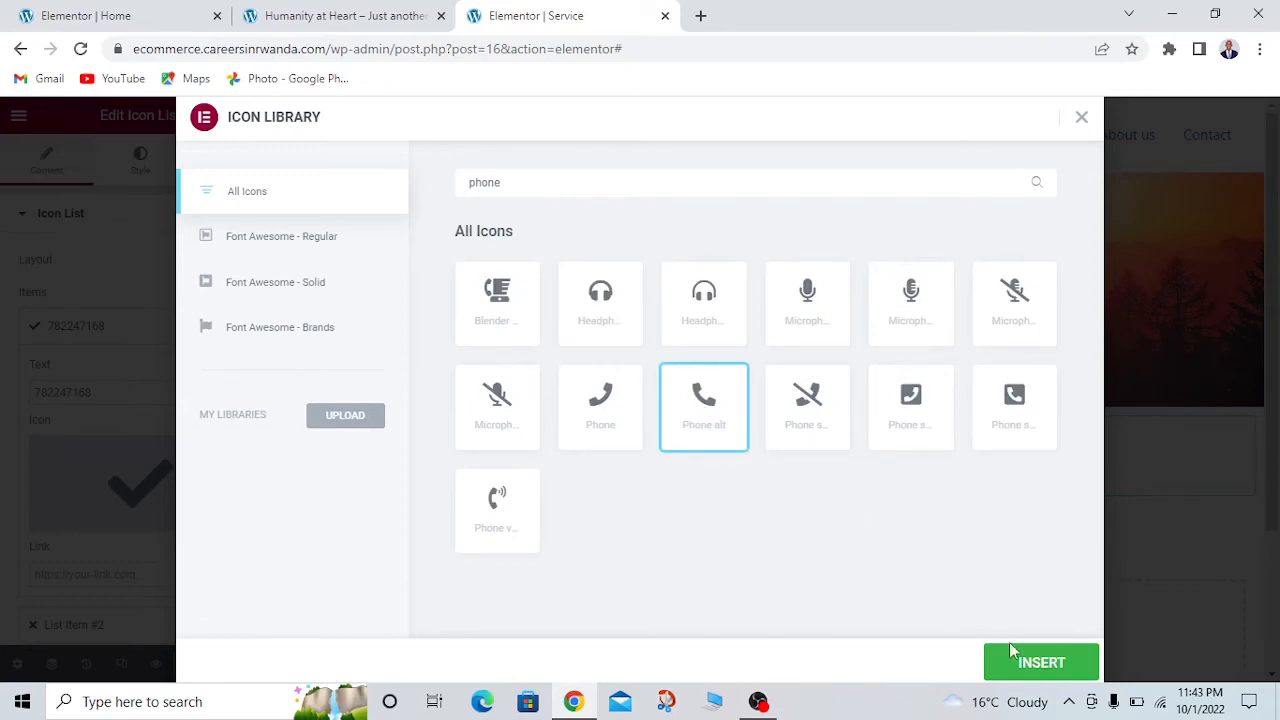
click(1030, 665)
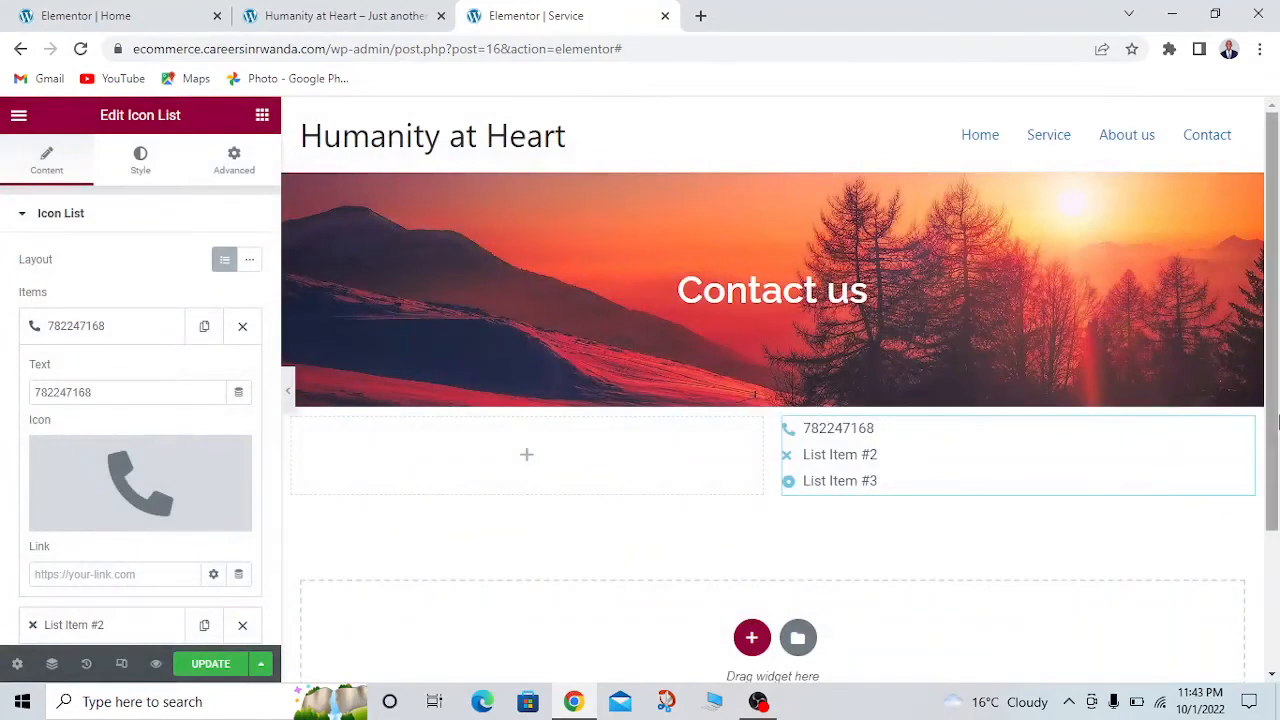
Step: Expand List Item #2 in the Edit Icon List panel and reach its icon setting
drag(1276, 383, 1277, 492)
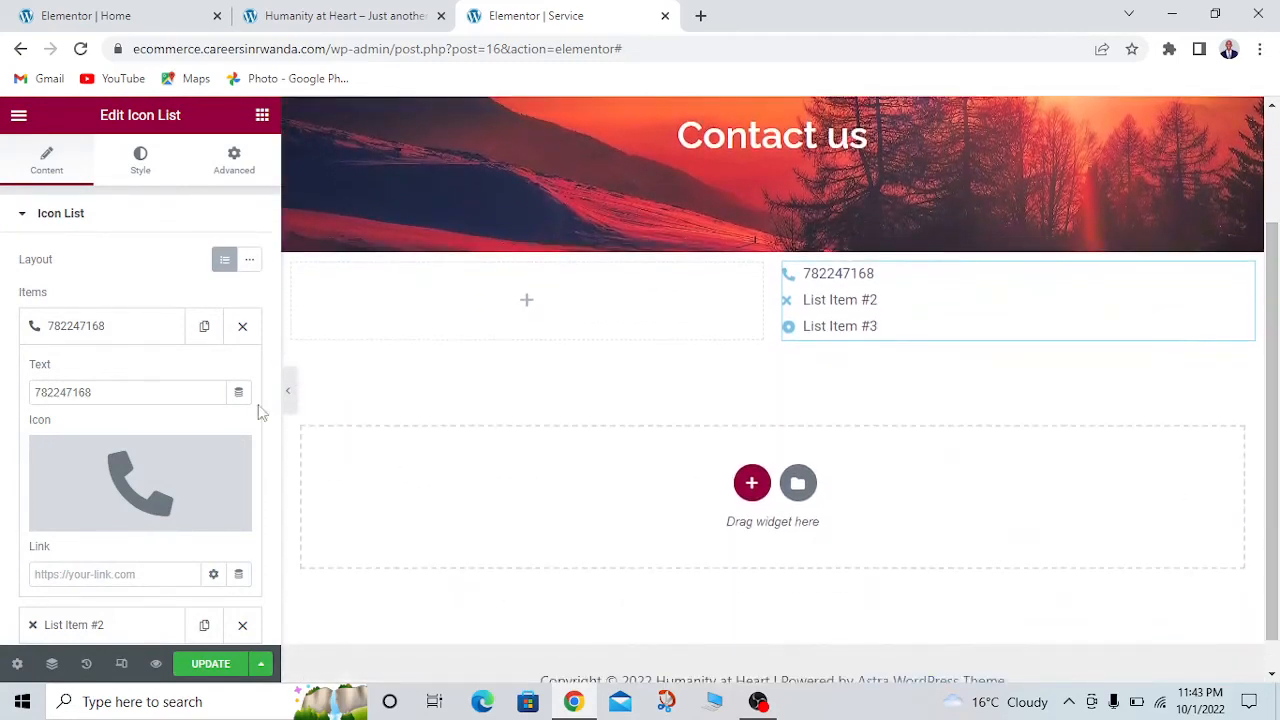
scroll(278, 405, down, 2)
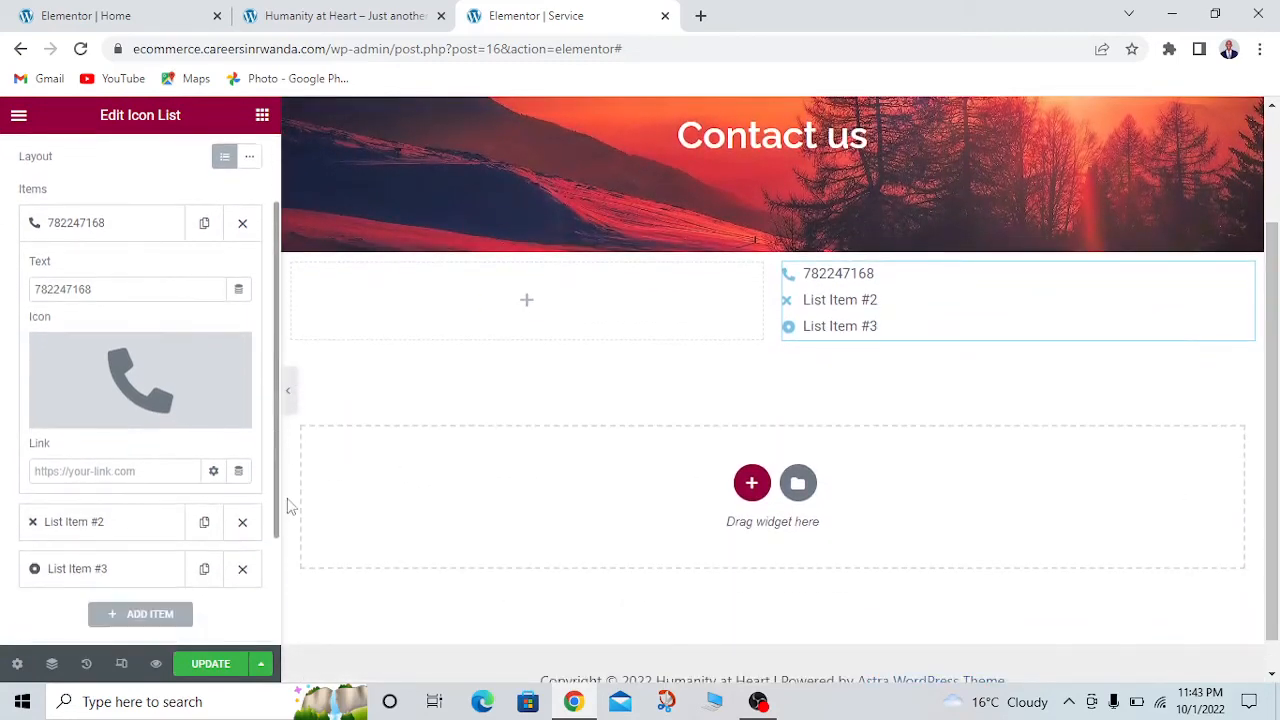
scroll(157, 520, down, 1)
scroll(155, 510, up, 1)
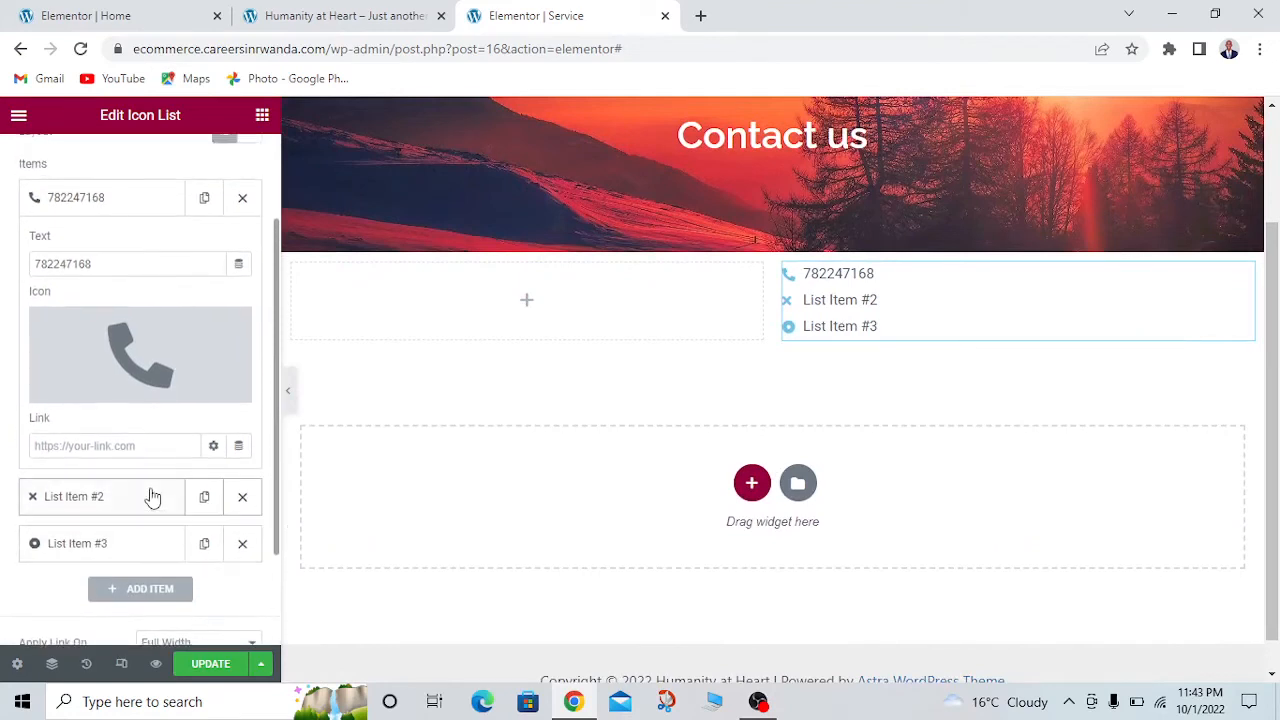
click(151, 494)
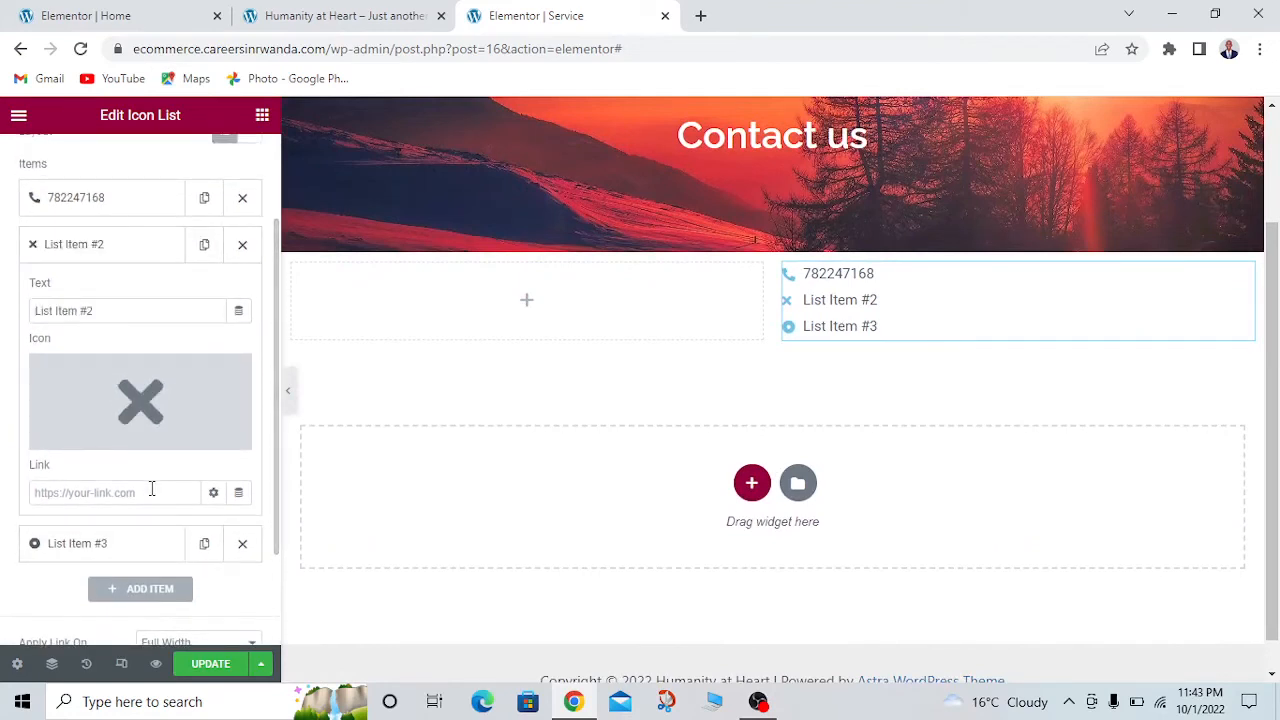
mouse_move(127, 398)
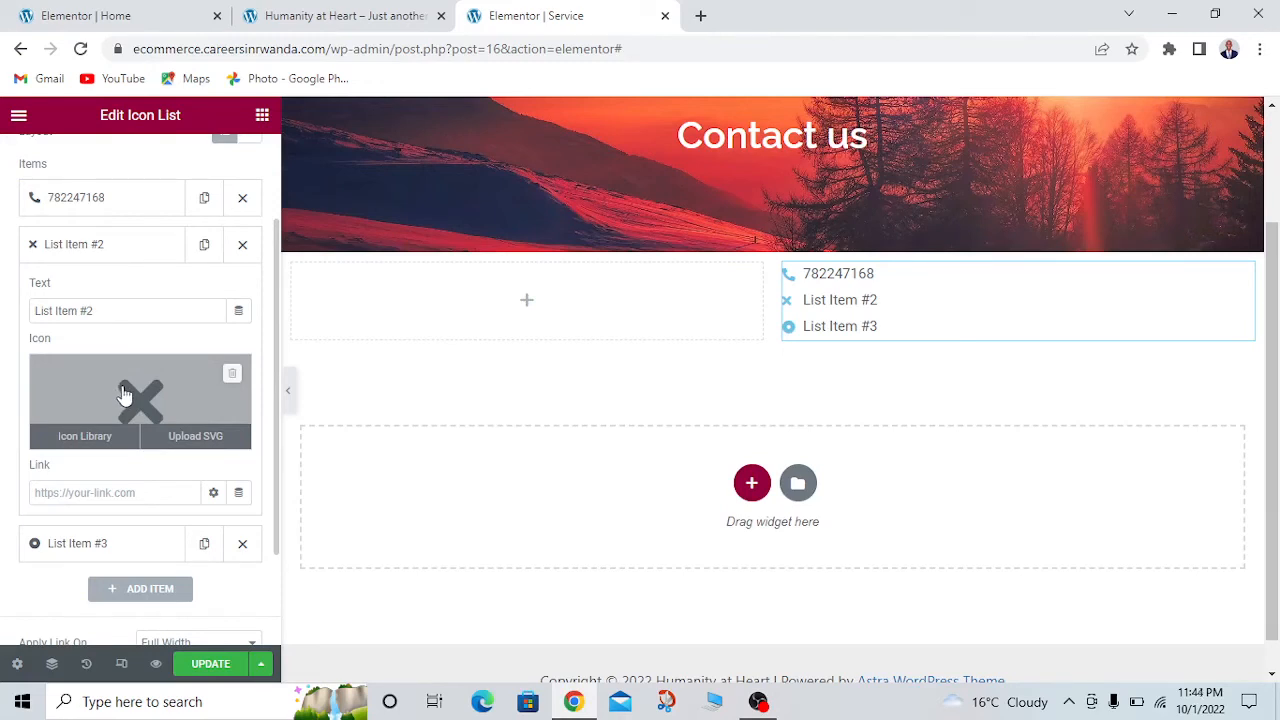
scroll(121, 395, up, 1)
ctrl+scroll(121, 395, up, 1)
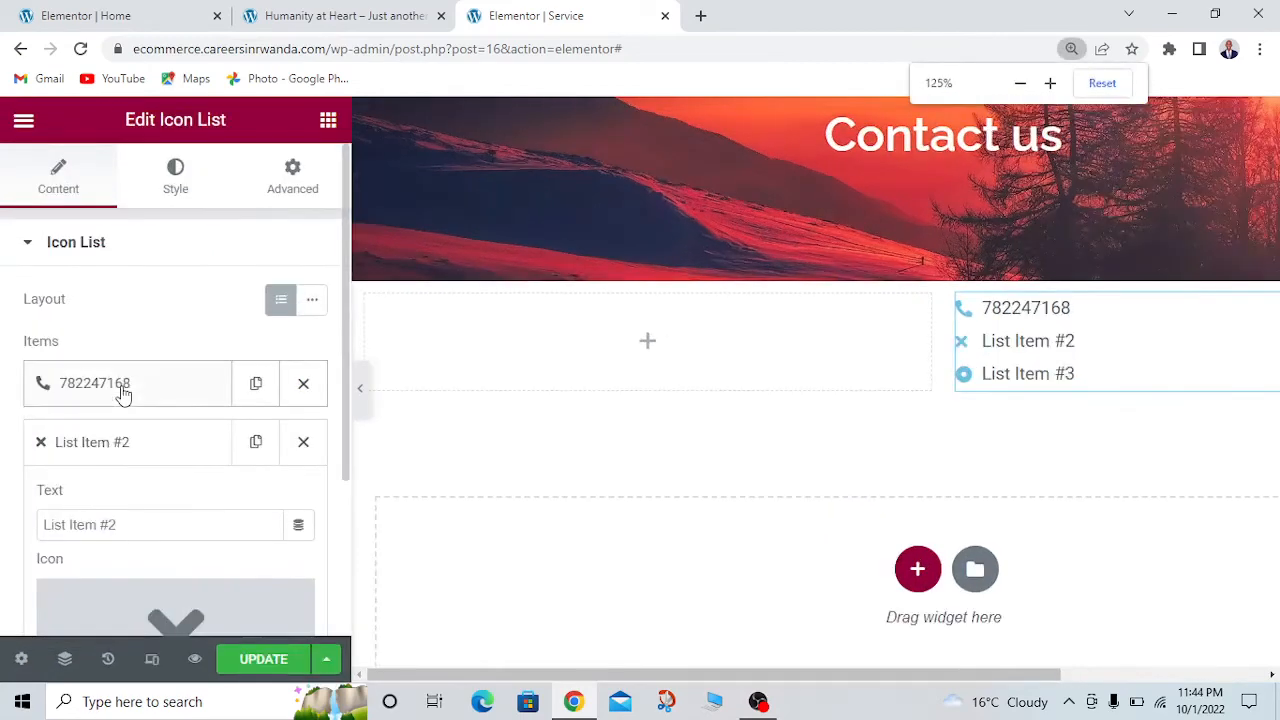
ctrl+scroll(121, 395, down, 3)
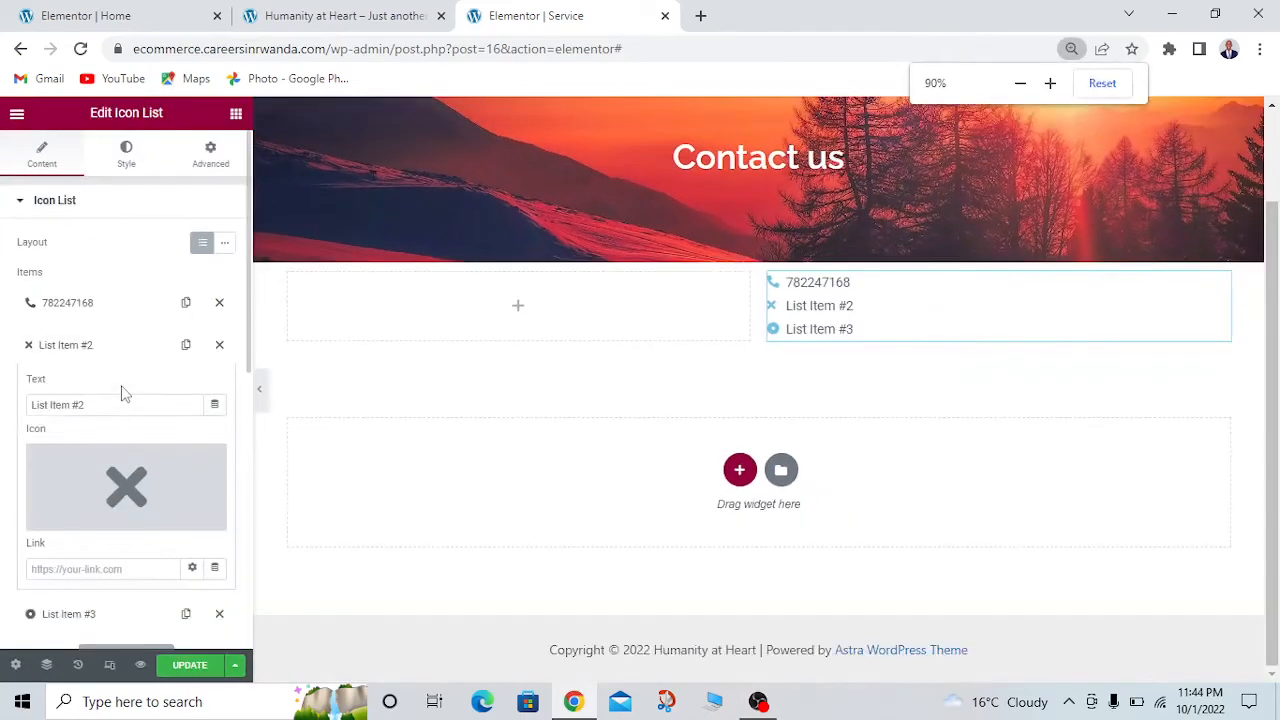
ctrl+scroll(121, 395, up, 2)
ctrl+scroll(121, 395, down, 1)
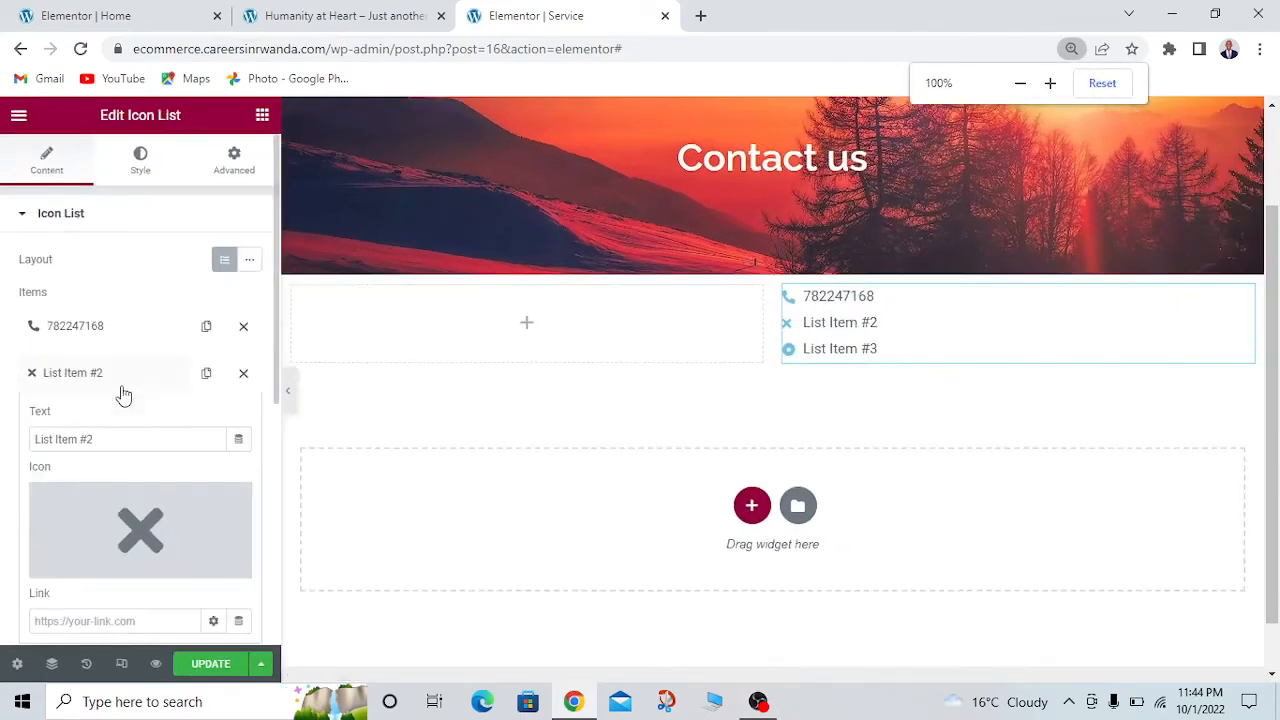
click(120, 528)
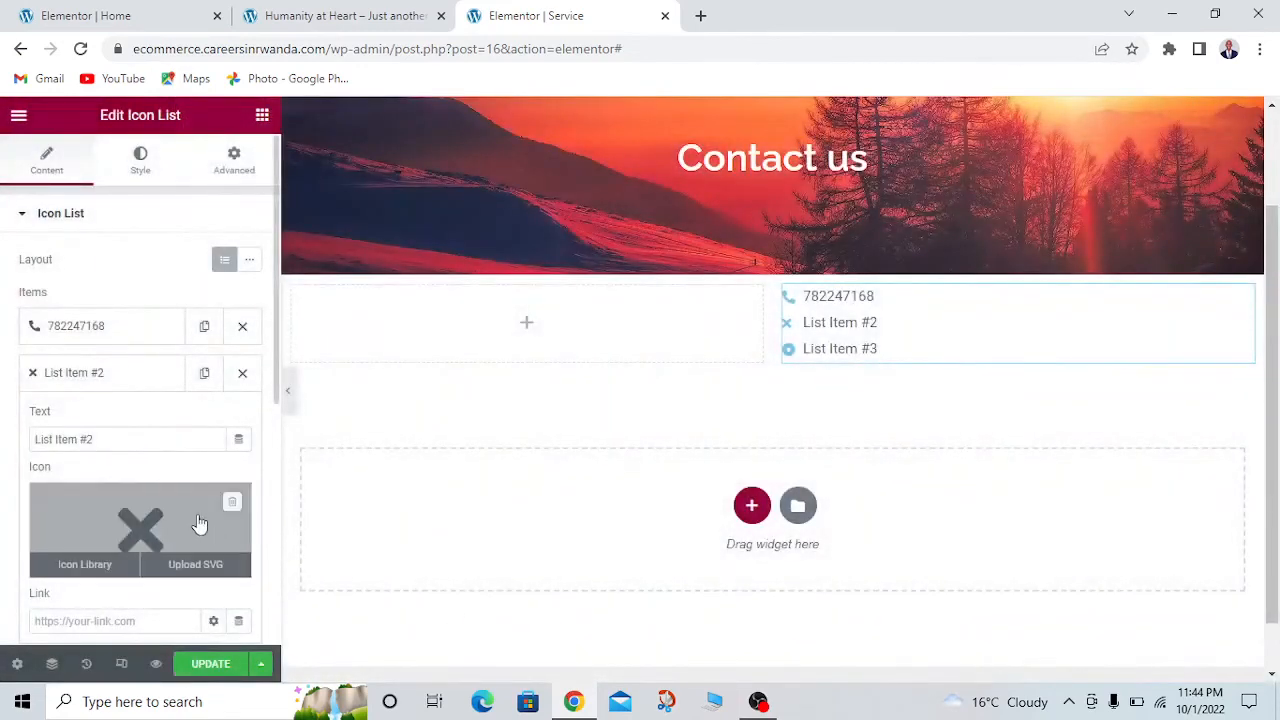
Step: Give List Item #2 the Envelope icon, found by searching 'env' in the Icon Library
click(197, 516)
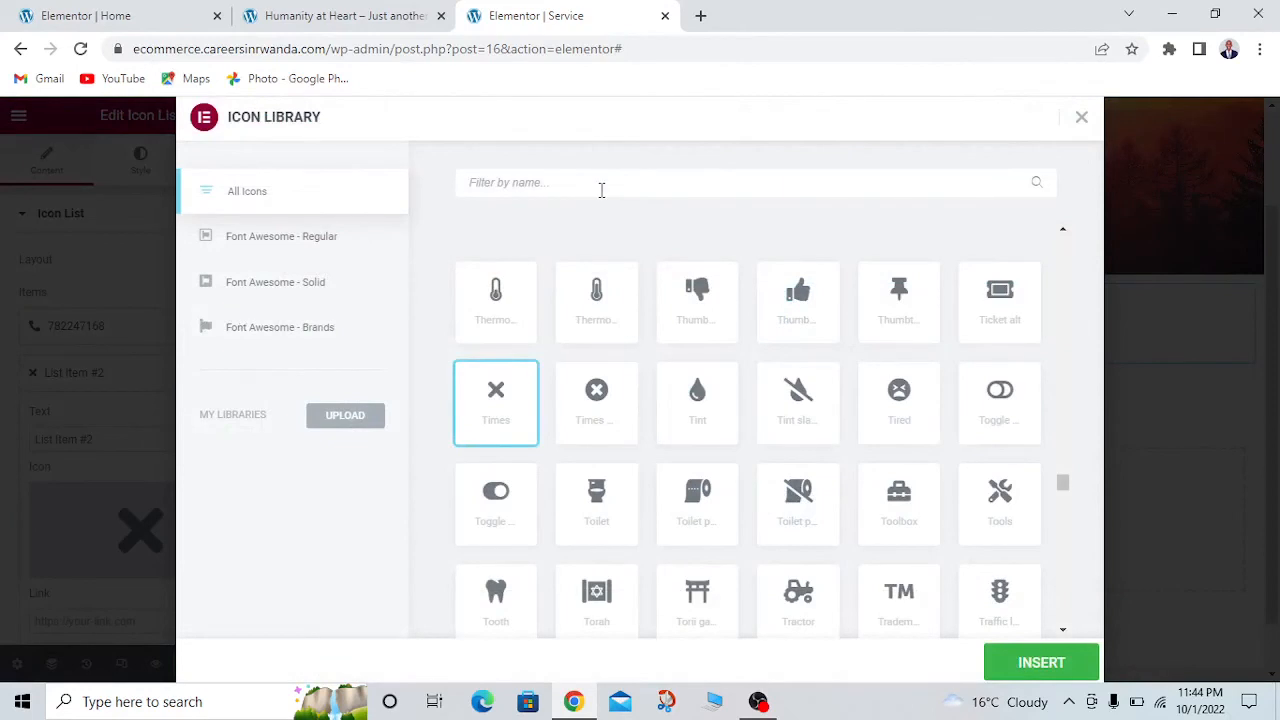
text(mail)
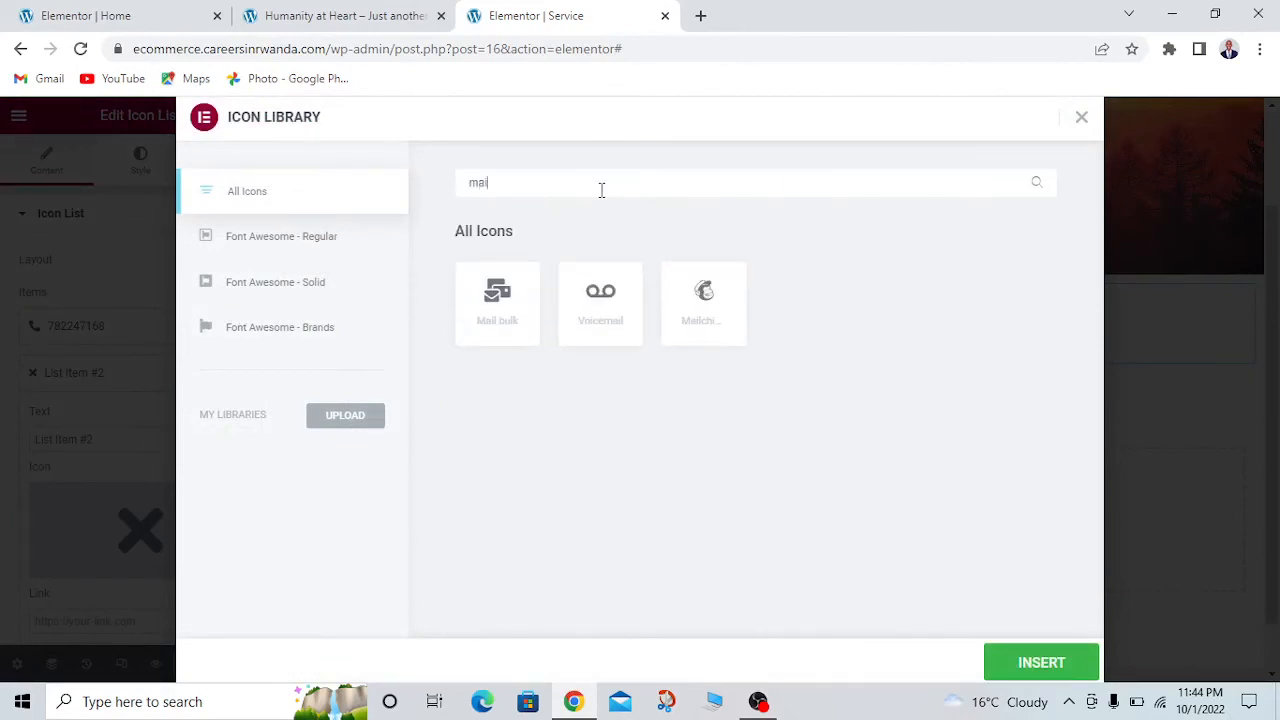
key(BackSpace)
key(BackSpace)
key(BackSpace)
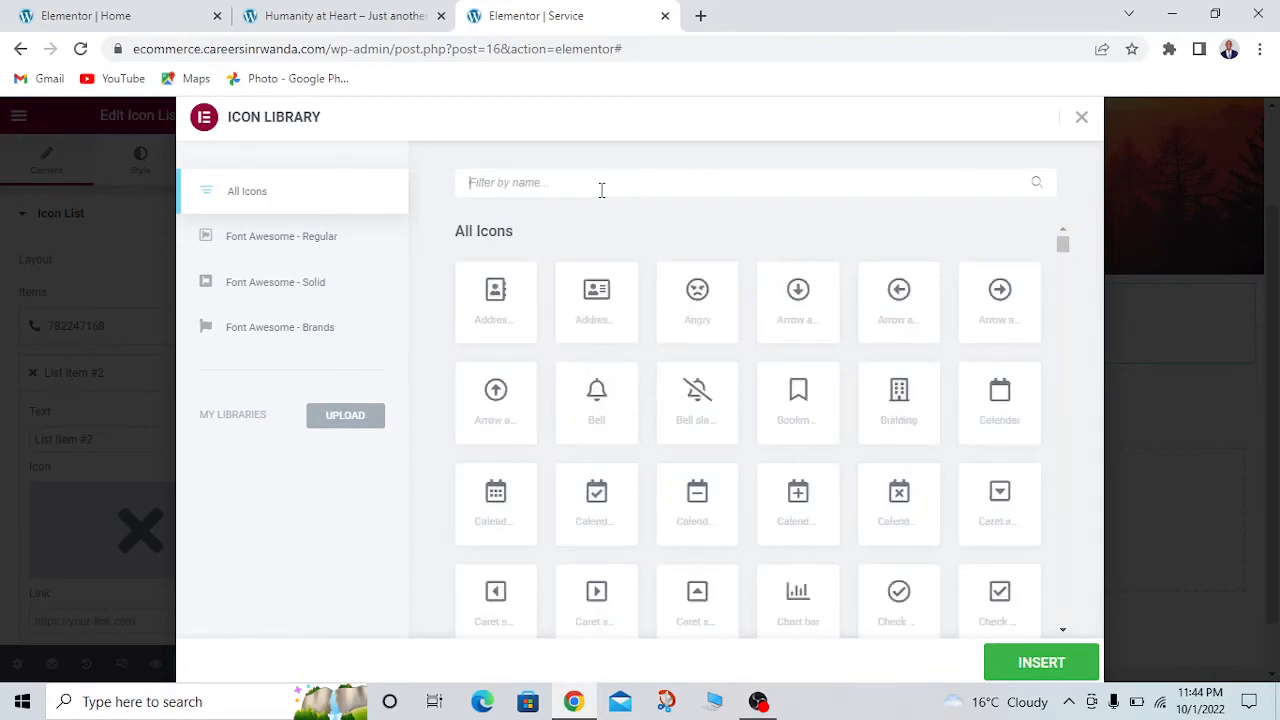
text(env)
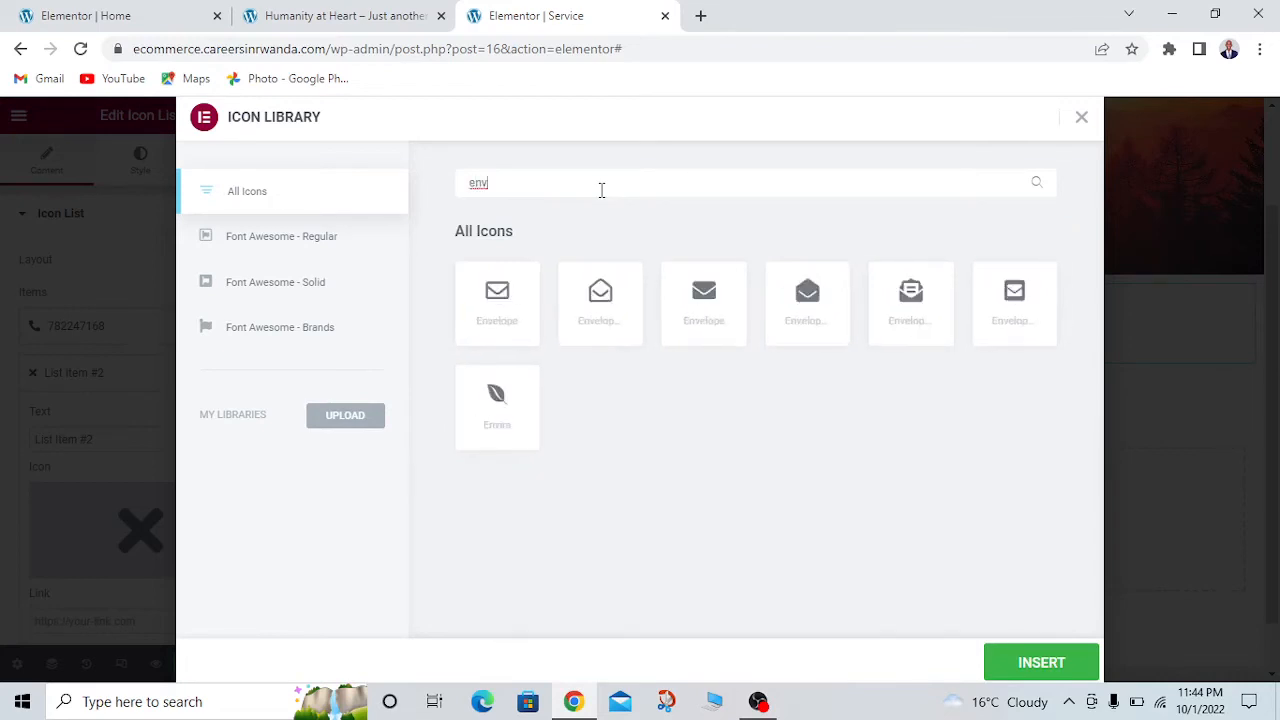
click(689, 305)
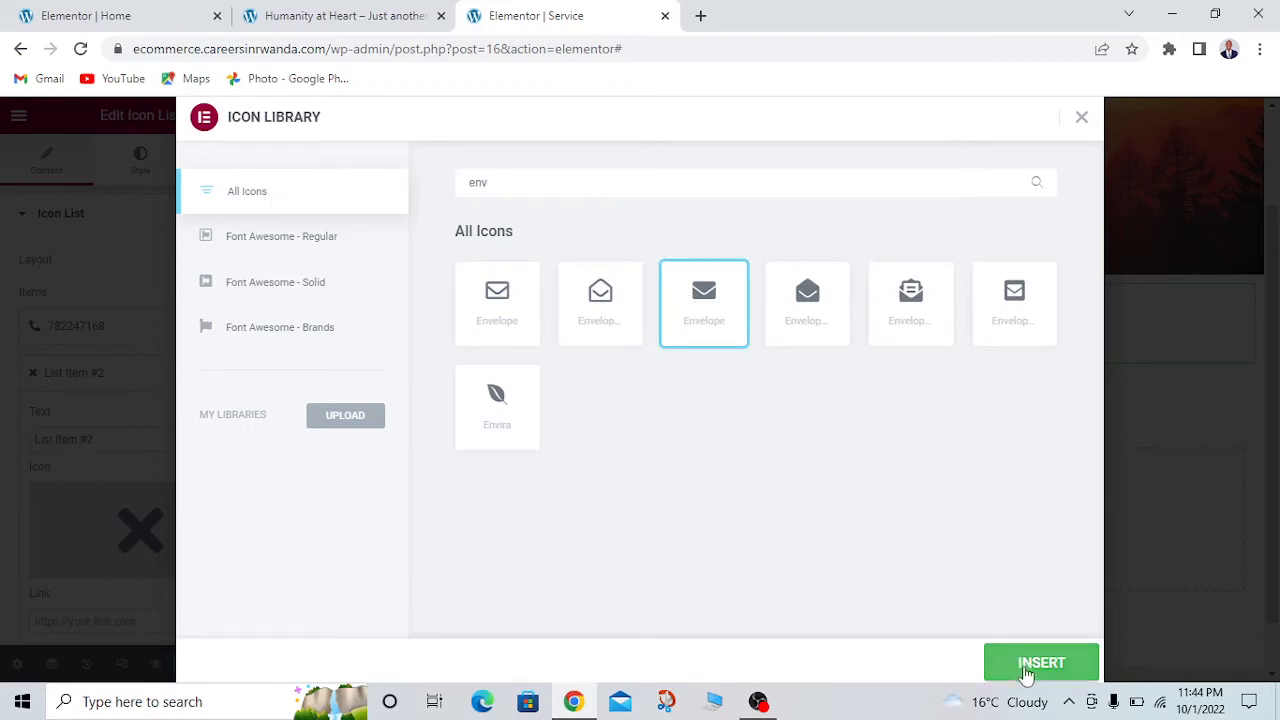
click(1022, 670)
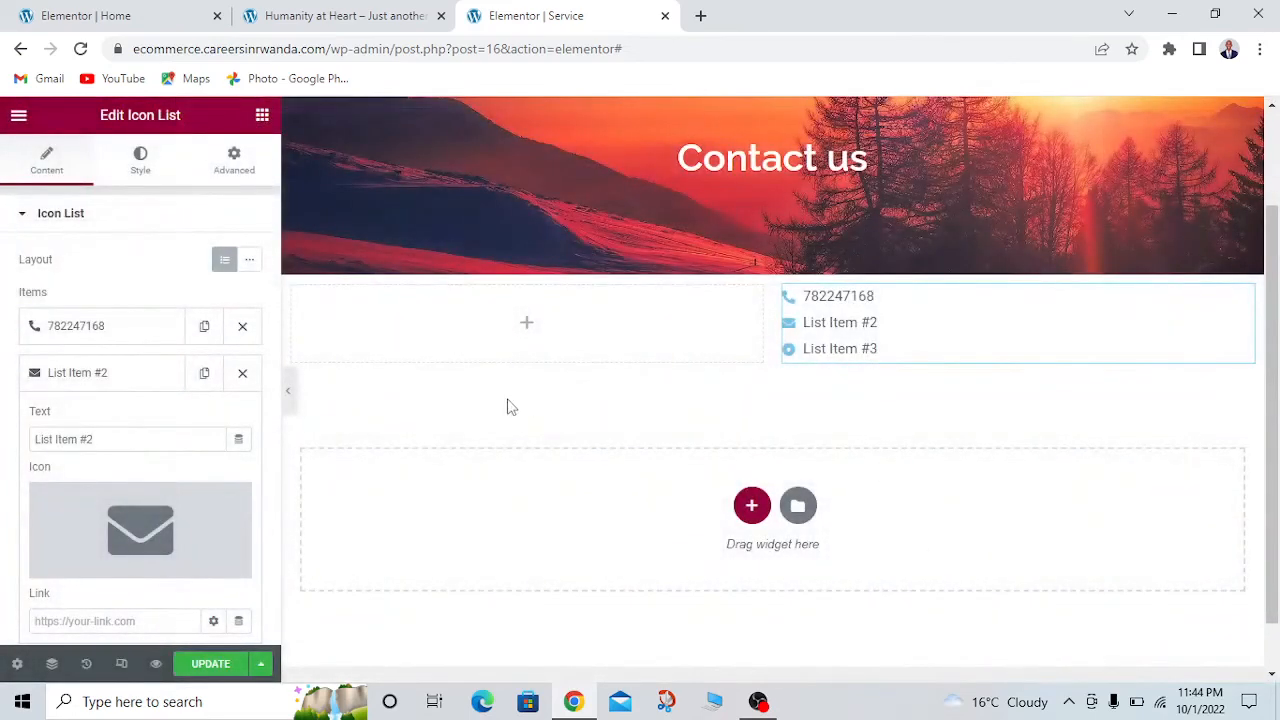
Step: Replace List Item #2's placeholder text with the contact e-mail address
click(158, 447)
key(BackSpace)
key(BackSpace)
key(BackSpace)
key(BackSpace)
key(BackSpace)
key(BackSpace)
key(BackSpace)
key(BackSpace)
key(BackSpace)
key(BackSpace)
key(BackSpace)
key(BackSpace)
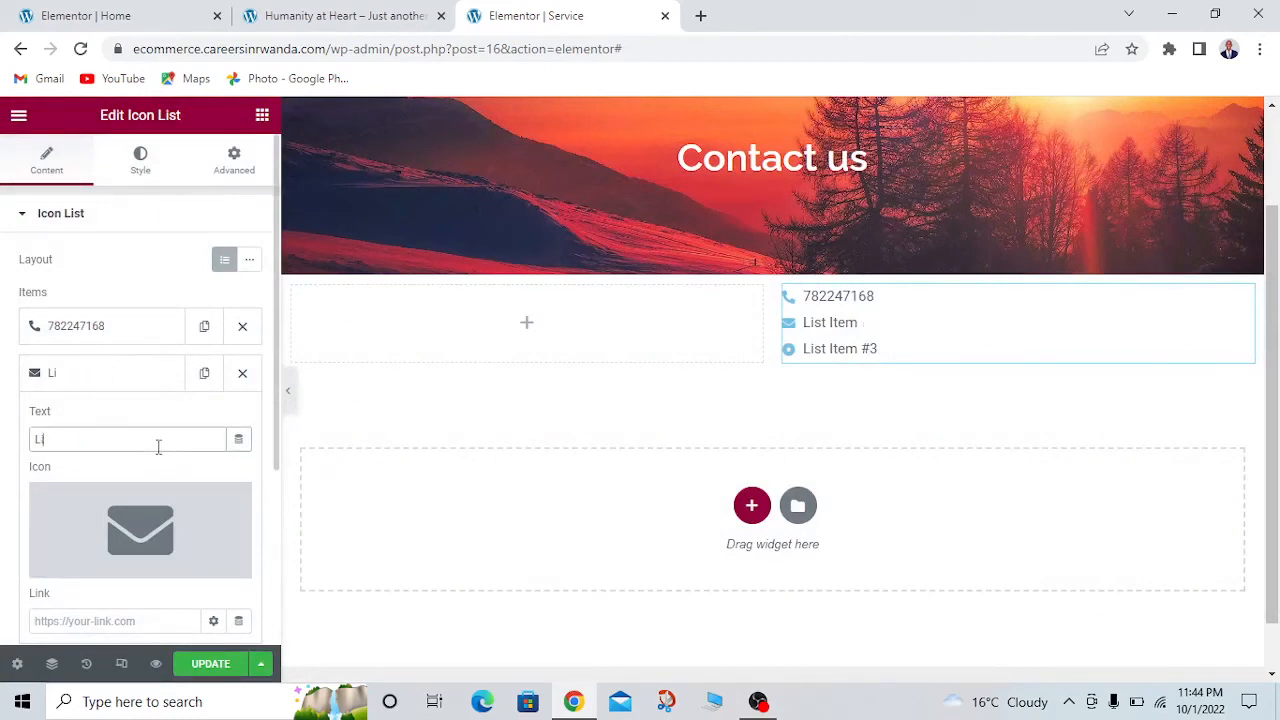
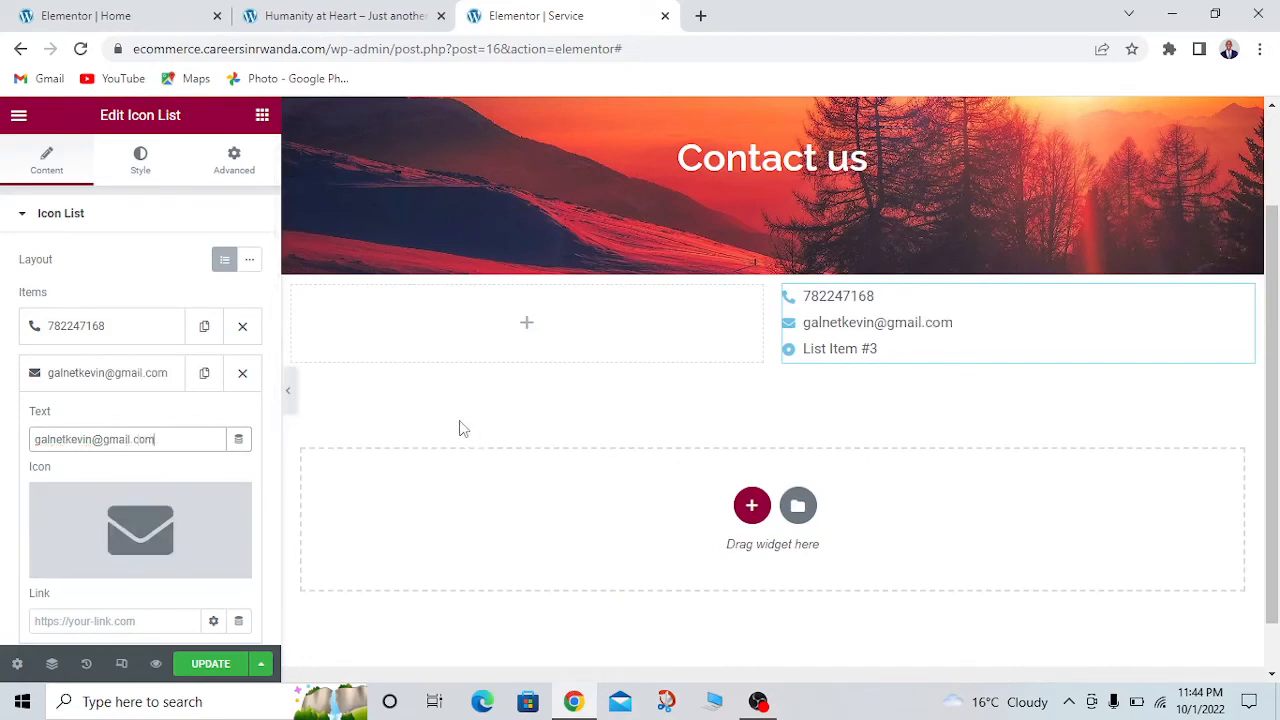
scroll(277, 405, down, 3)
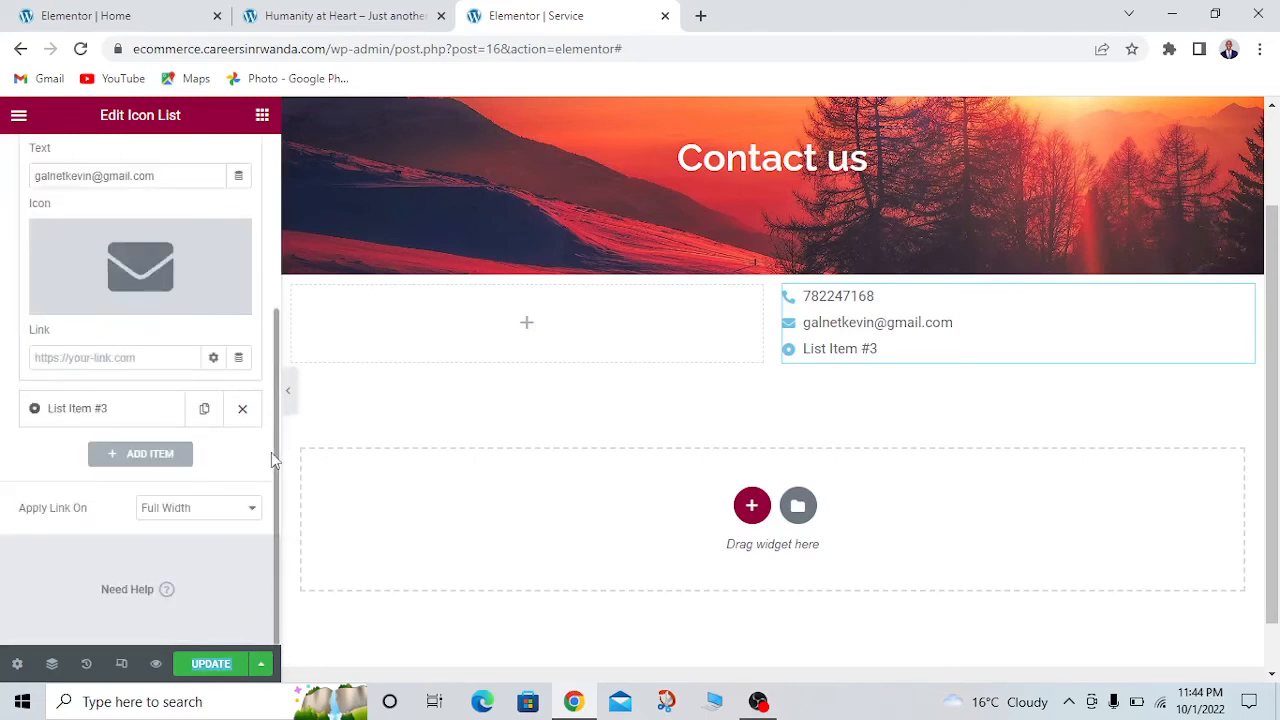
Step: Expand List Item #3 and change its text to 'Mon - Fri 08Am to 9 Pm'
click(155, 412)
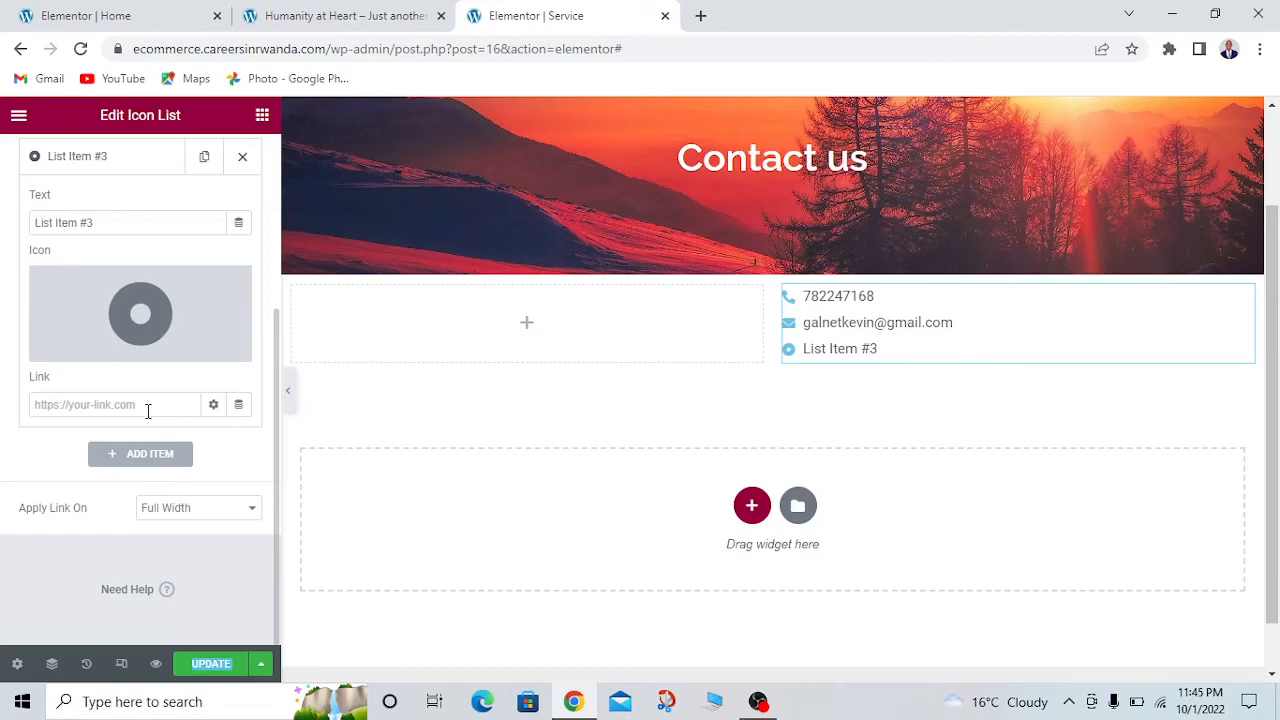
click(102, 222)
key(BackSpace)
key(BackSpace)
key(BackSpace)
key(BackSpace)
key(BackSpace)
key(BackSpace)
key(BackSpace)
key(BackSpace)
key(BackSpace)
key(BackSpace)
key(BackSpace)
key(BackSpace)
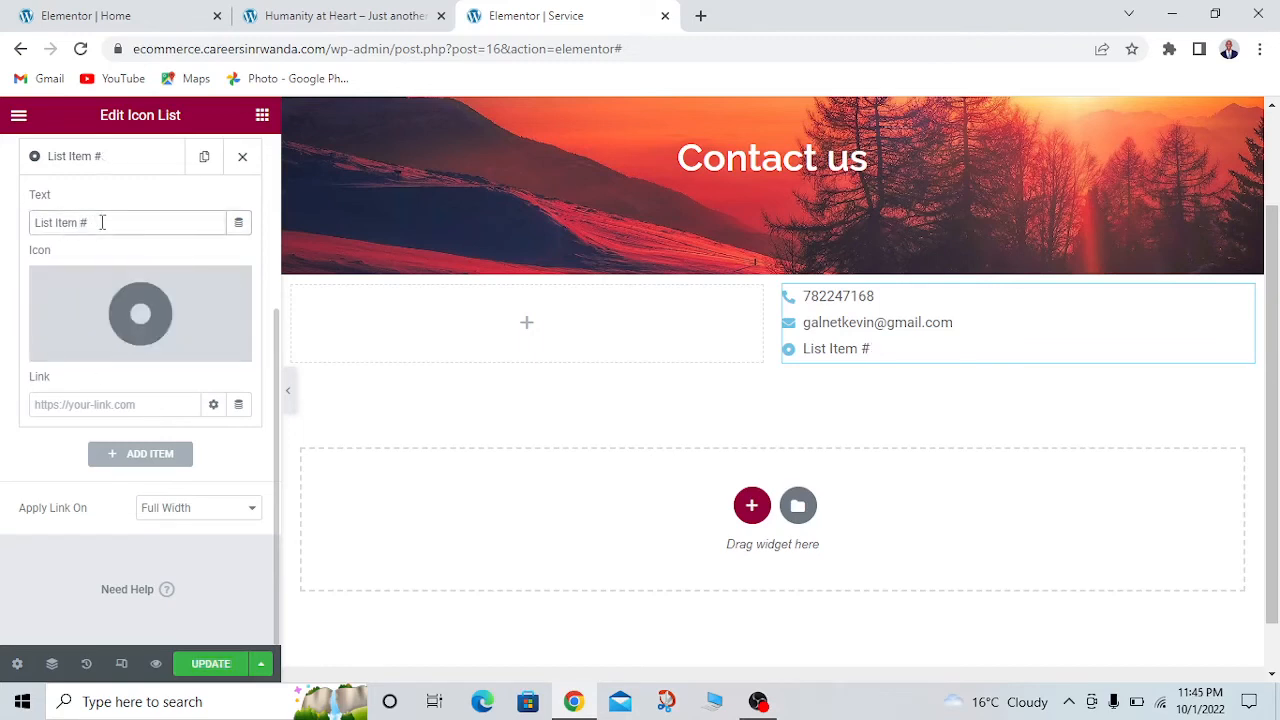
text(Mon)
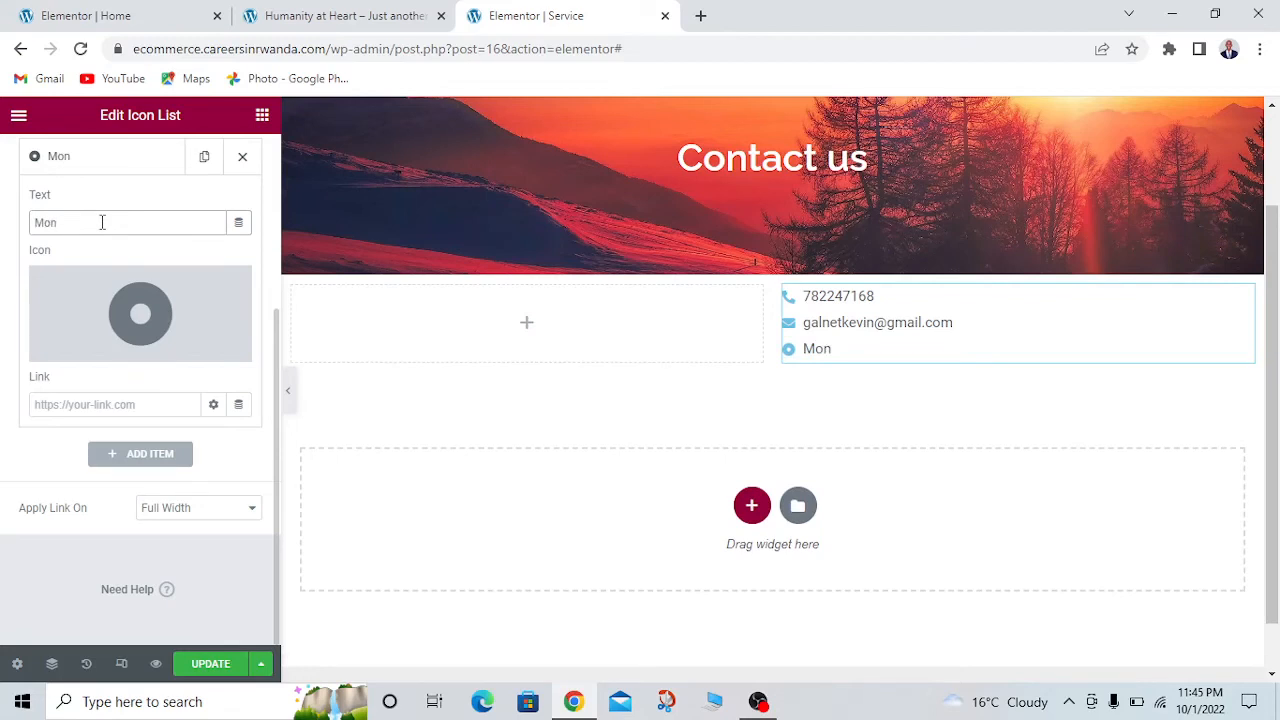
text( - Fri 08Am  )
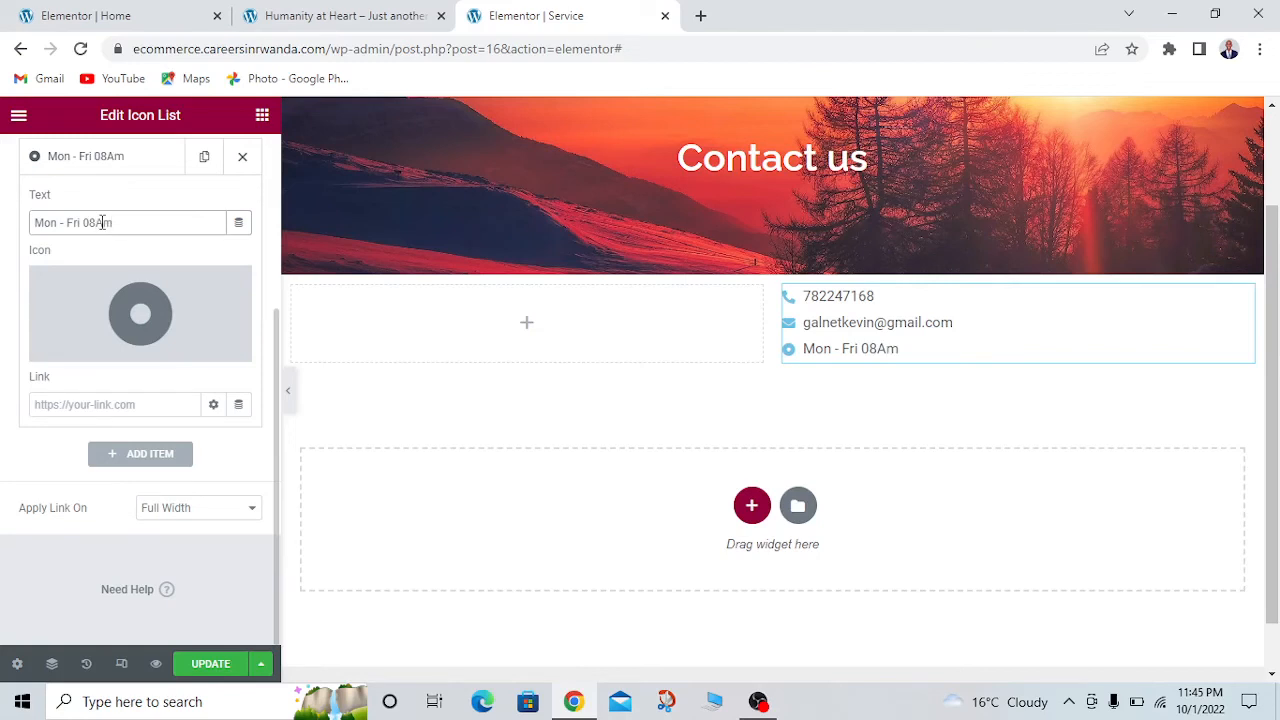
text(to 9 Pm)
Step: Replace the third item's dot-circle icon with the solid Clock icon, searched as 'clo'
click(112, 314)
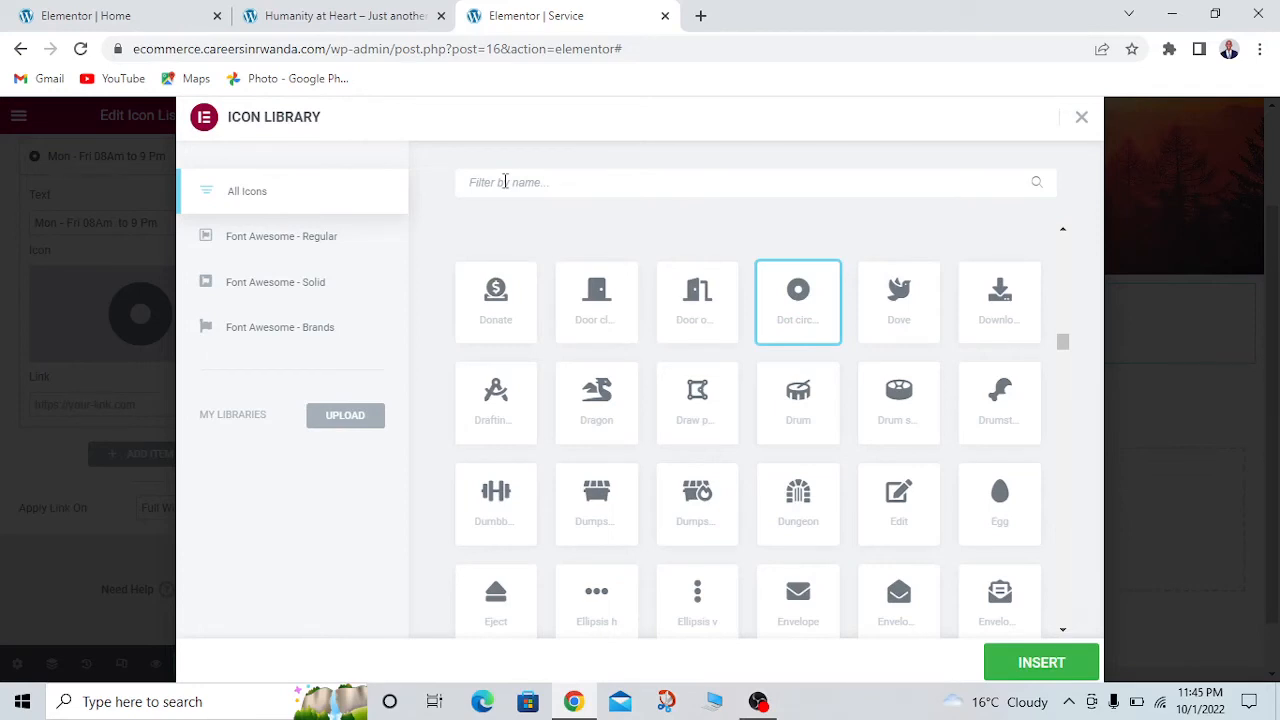
text(clo)
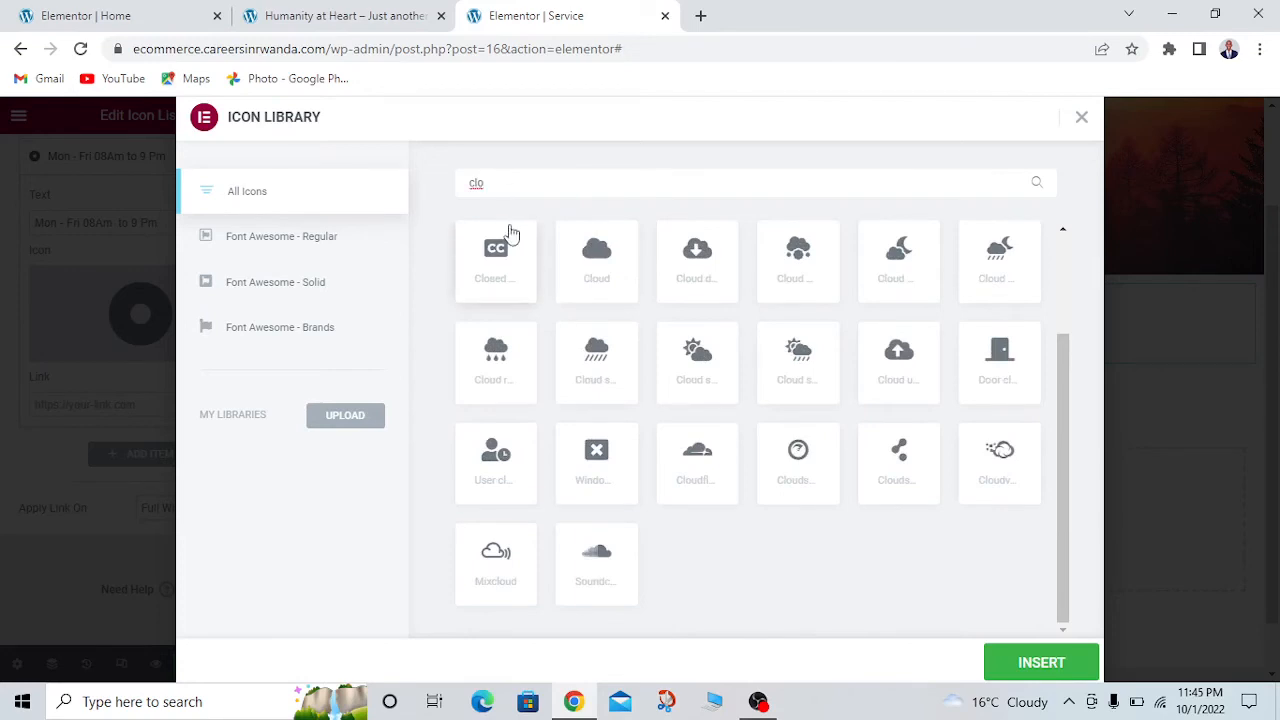
key(BackSpace)
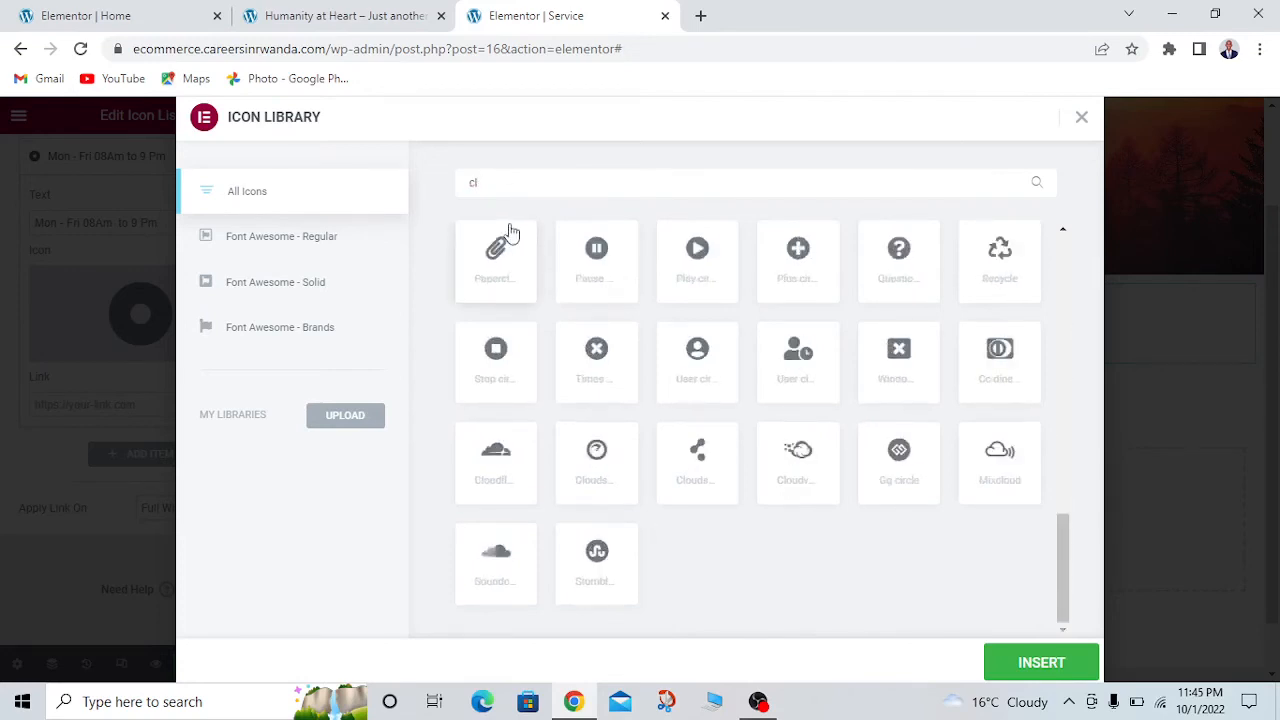
key(BackSpace)
key(BackSpace)
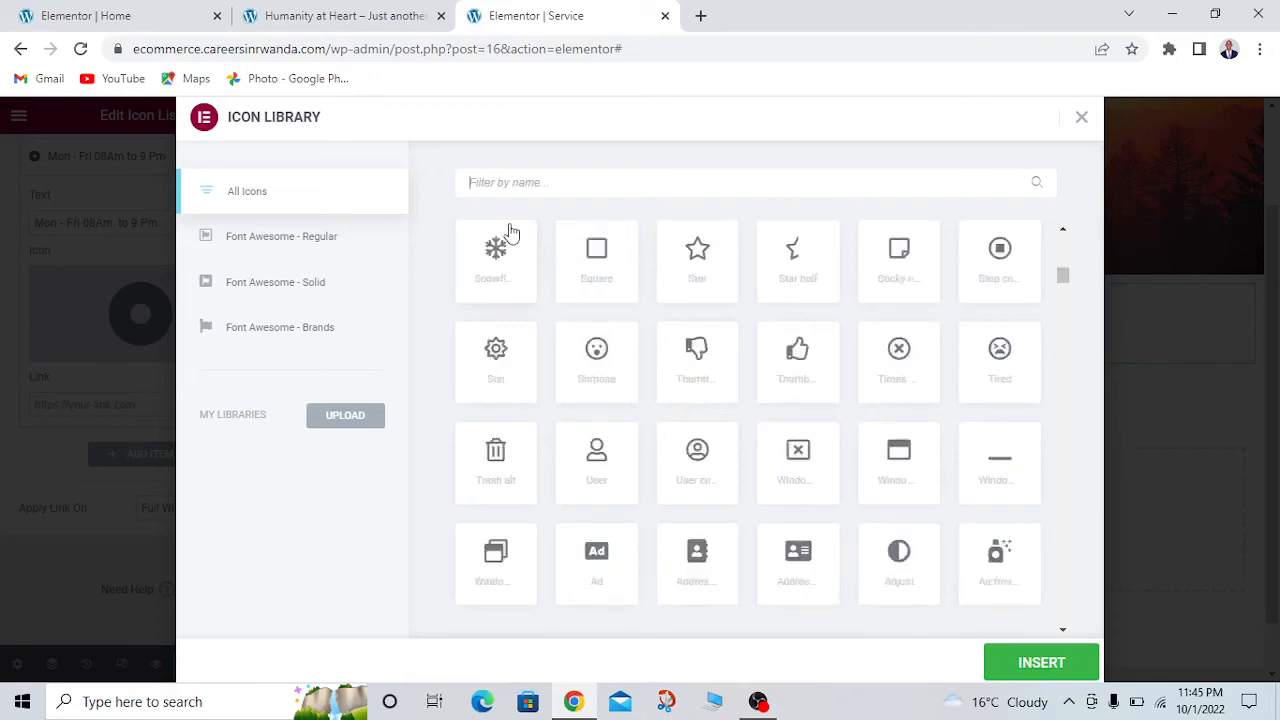
scroll(510, 231, down, 15)
scroll(508, 200, down, 20)
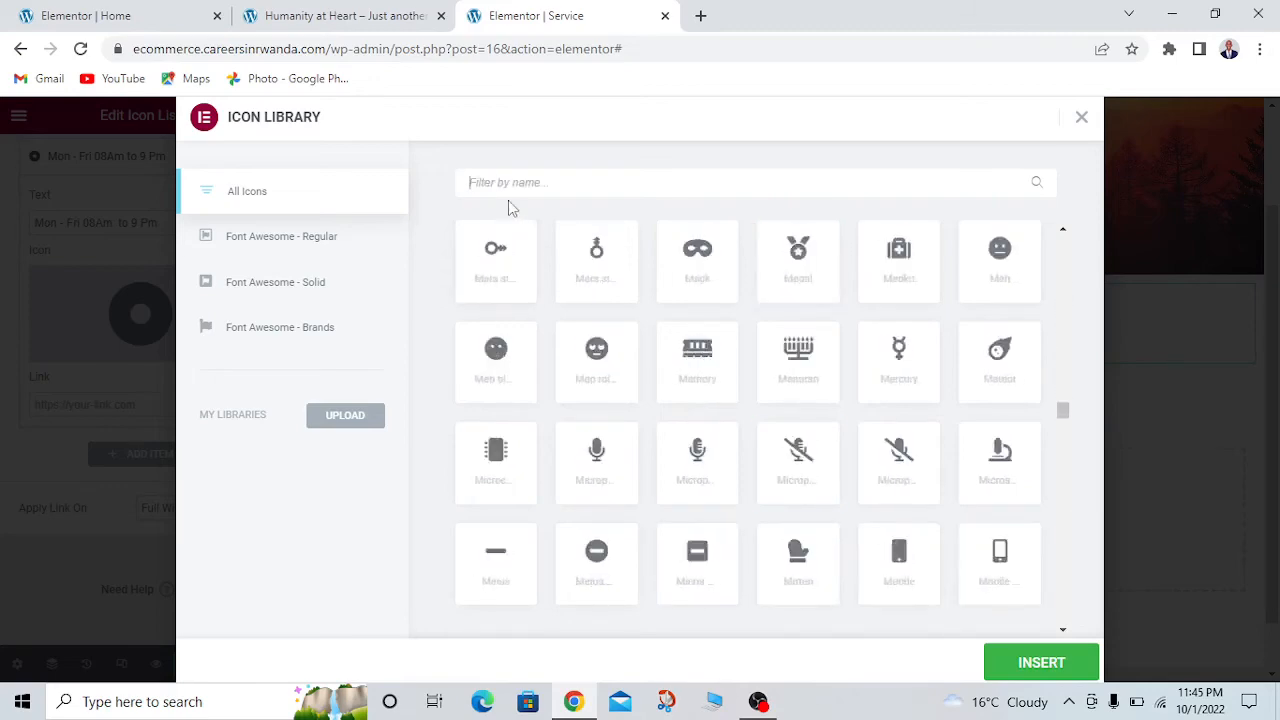
text(time)
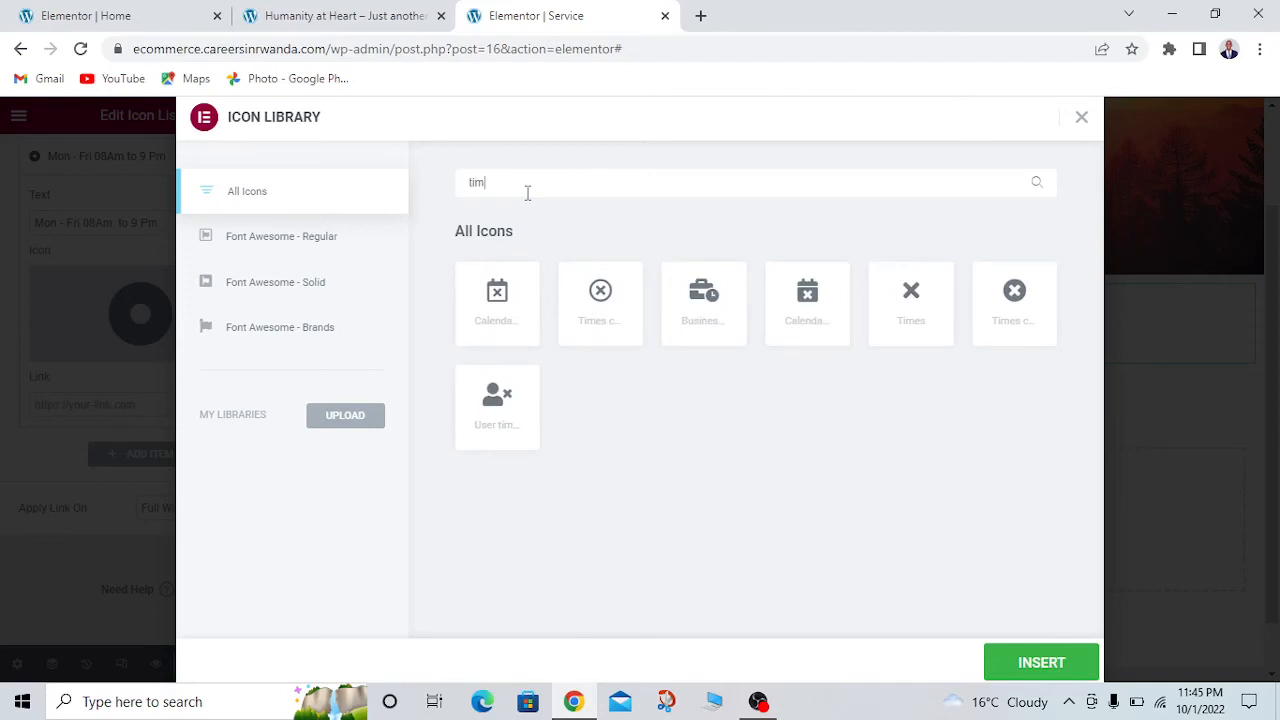
key(BackSpace)
key(BackSpace)
key(BackSpace)
text(clo)
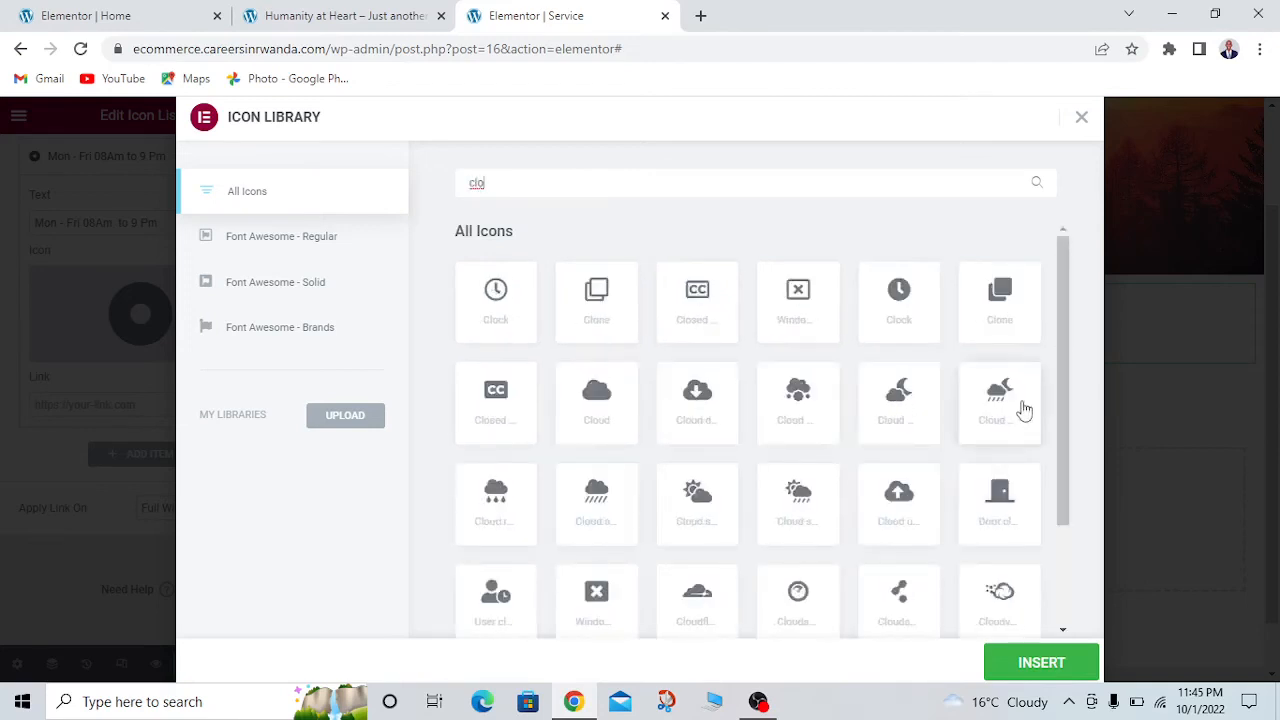
click(901, 302)
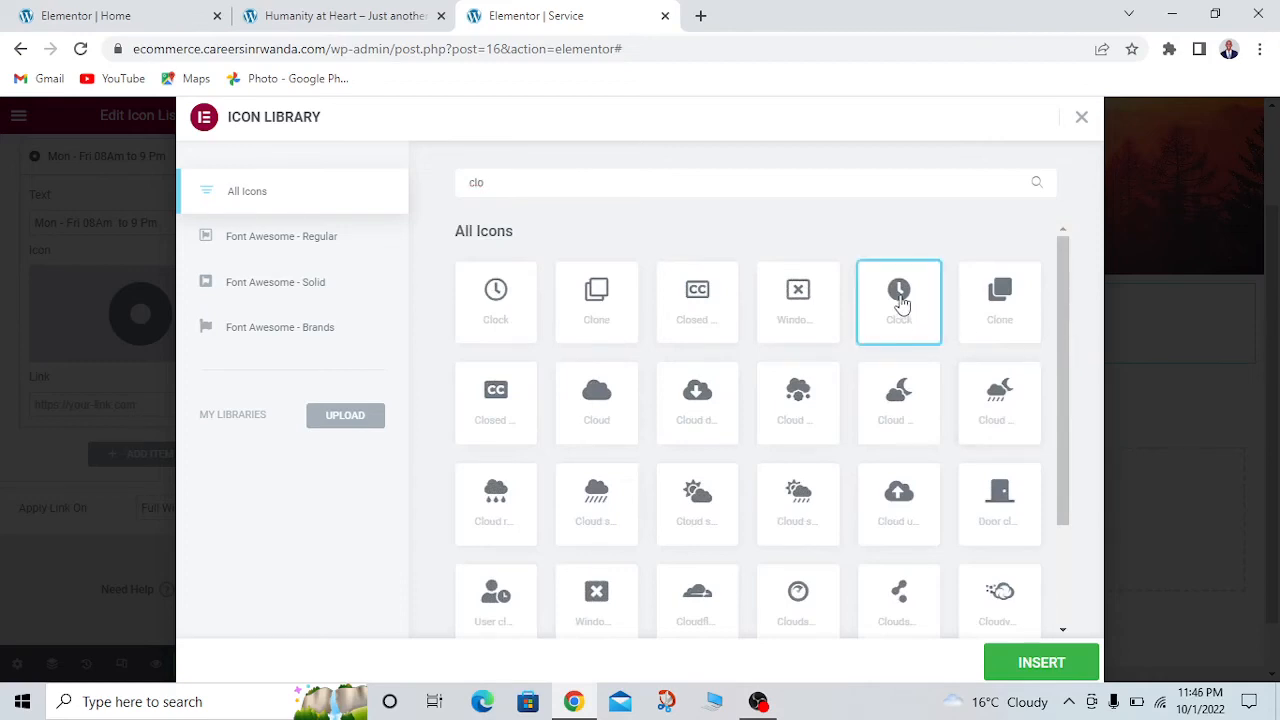
click(1033, 663)
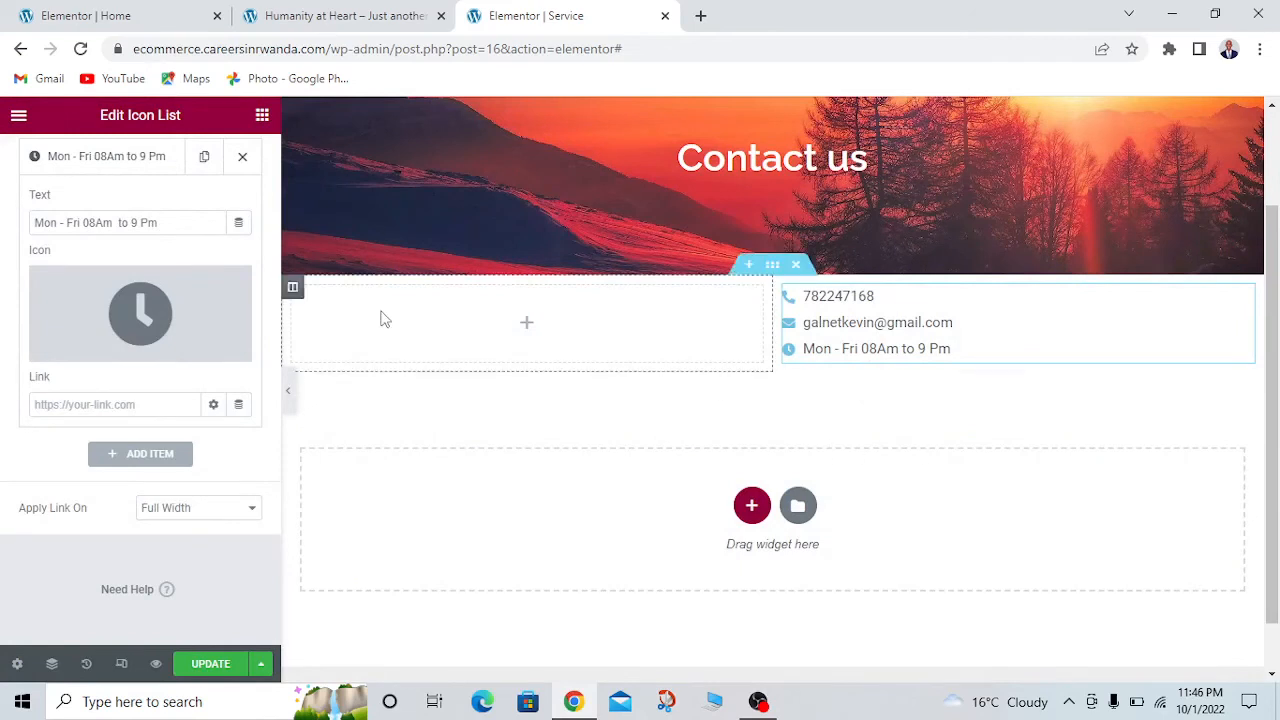
Step: Search widgets for 'map' and drop Google Maps below the contact list
click(262, 116)
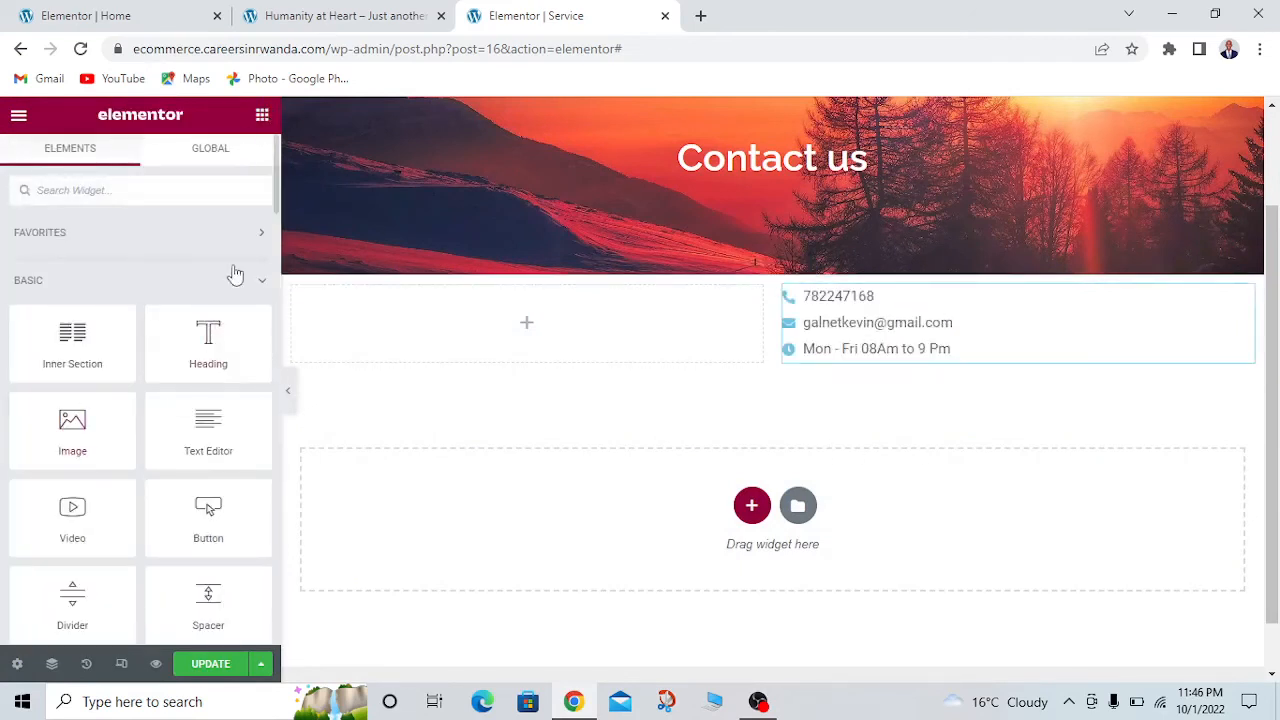
click(131, 183)
text(map)
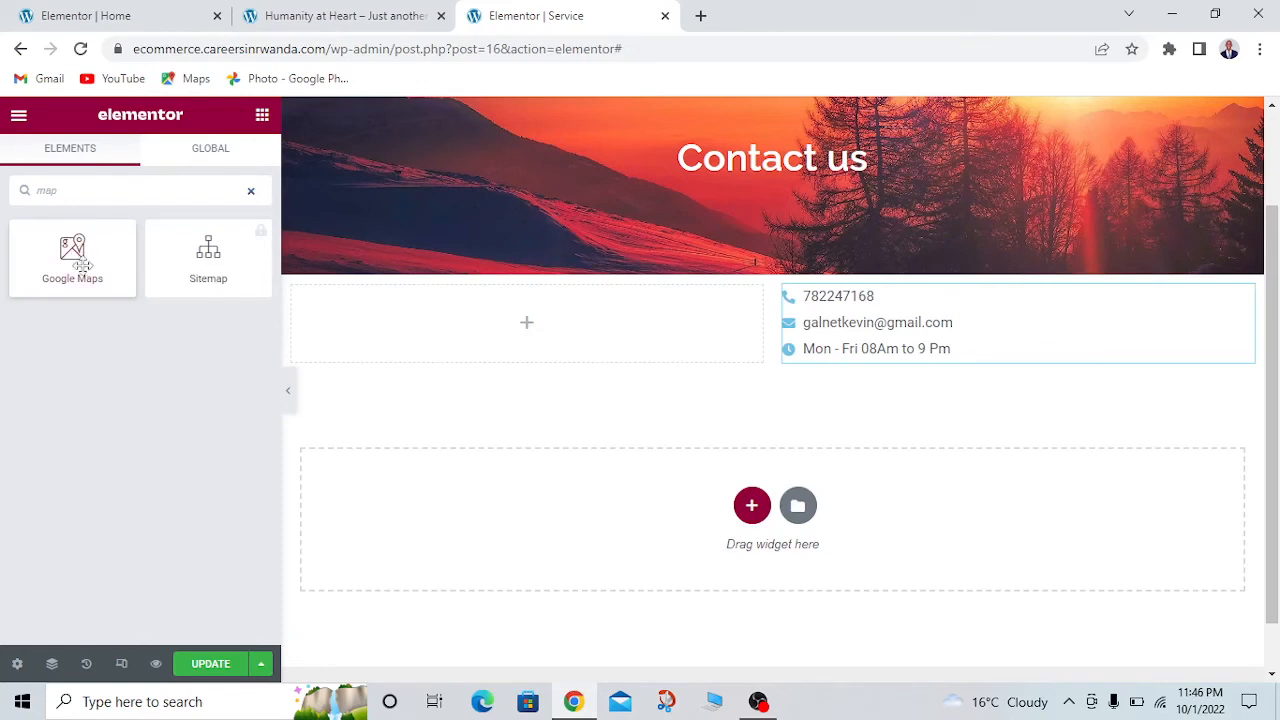
drag(74, 251, 968, 364)
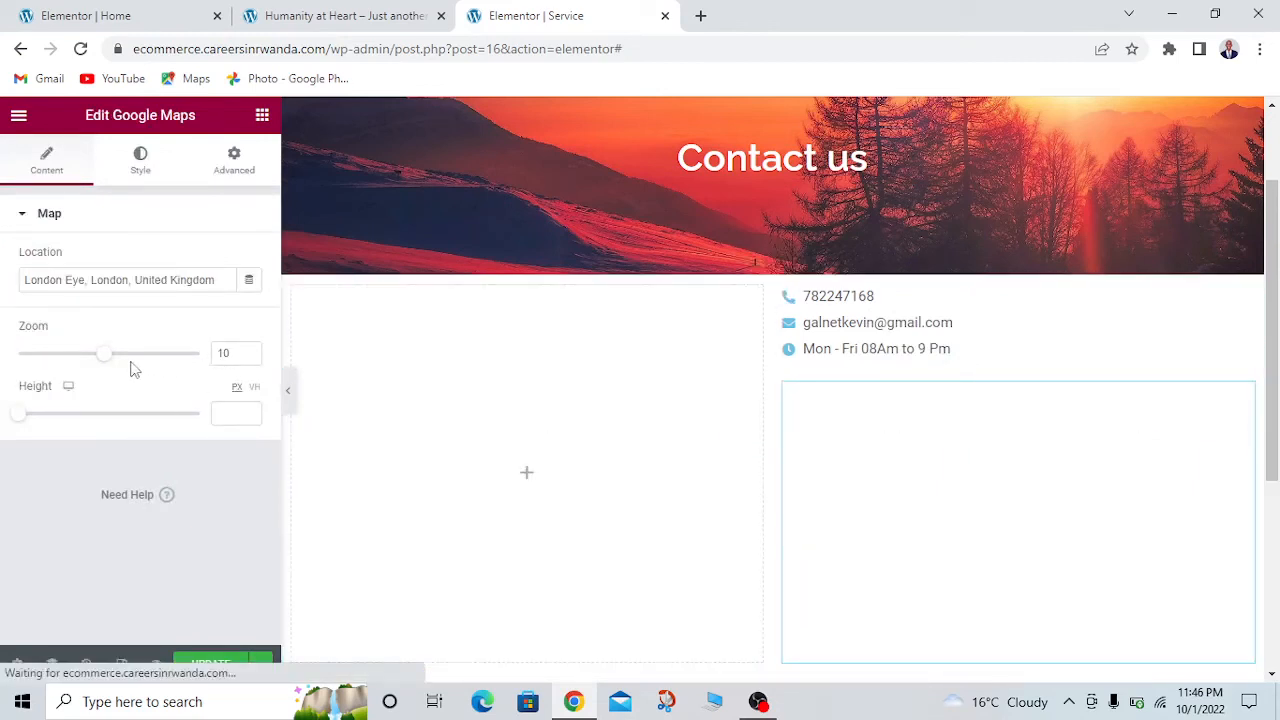
Step: Change the map's Location from London to 'miami fl'
click(121, 282)
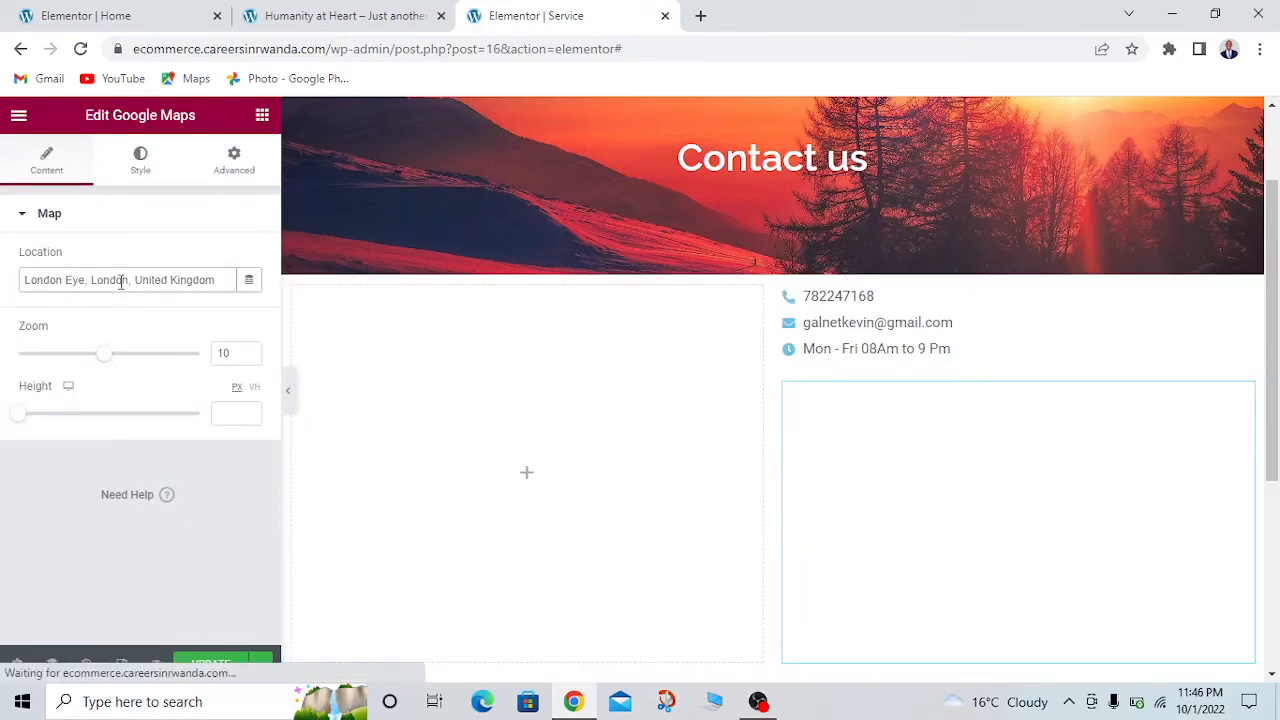
key(BackSpace)
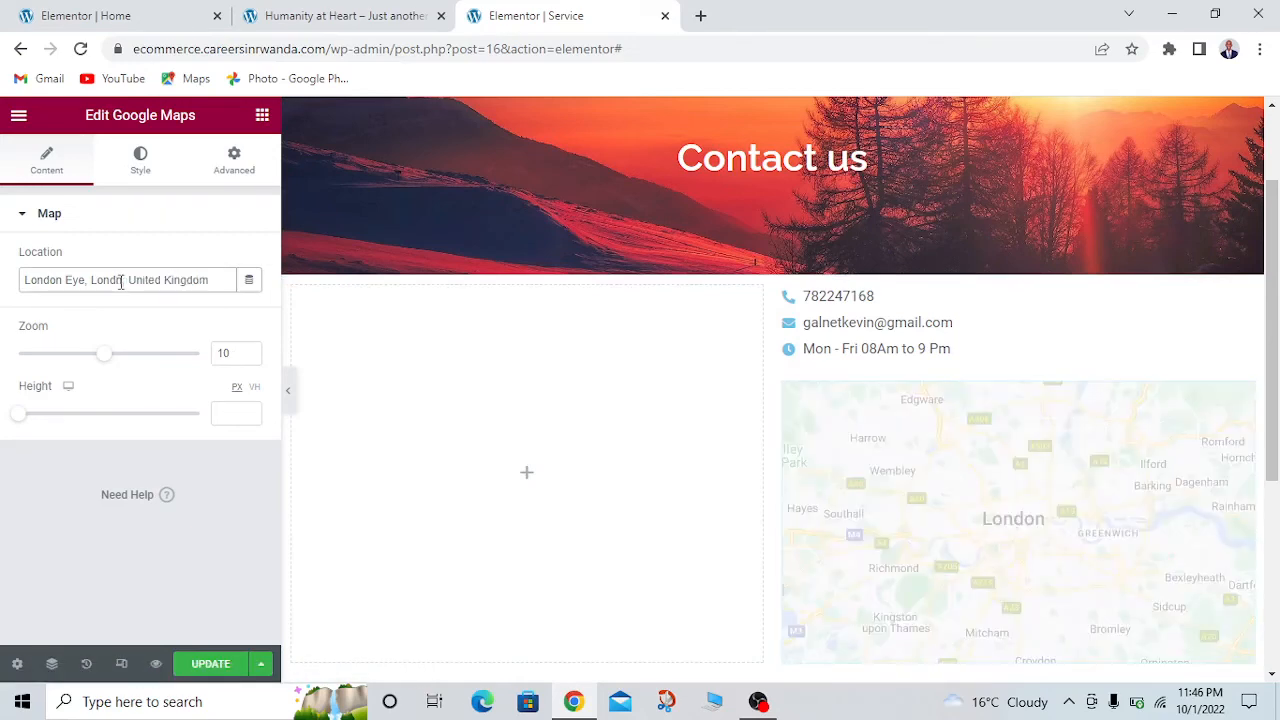
key(ctrl+a)
key(BackSpace)
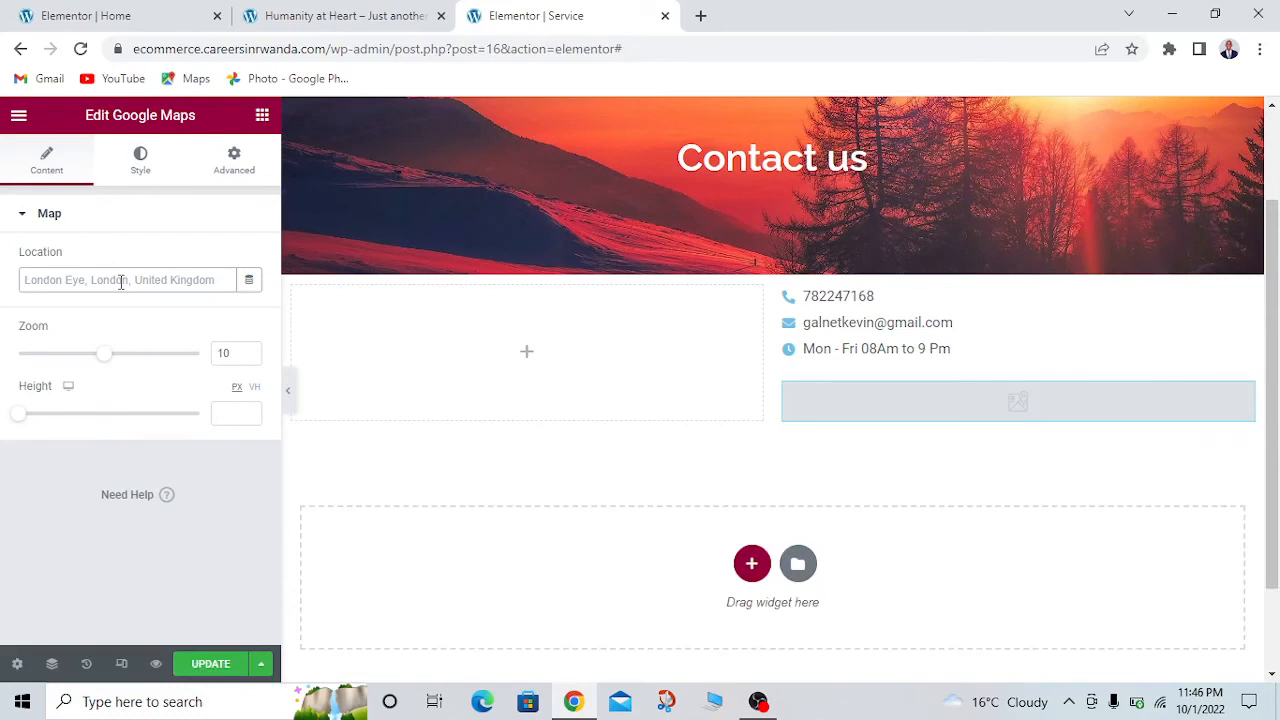
click(121, 281)
text(miami)
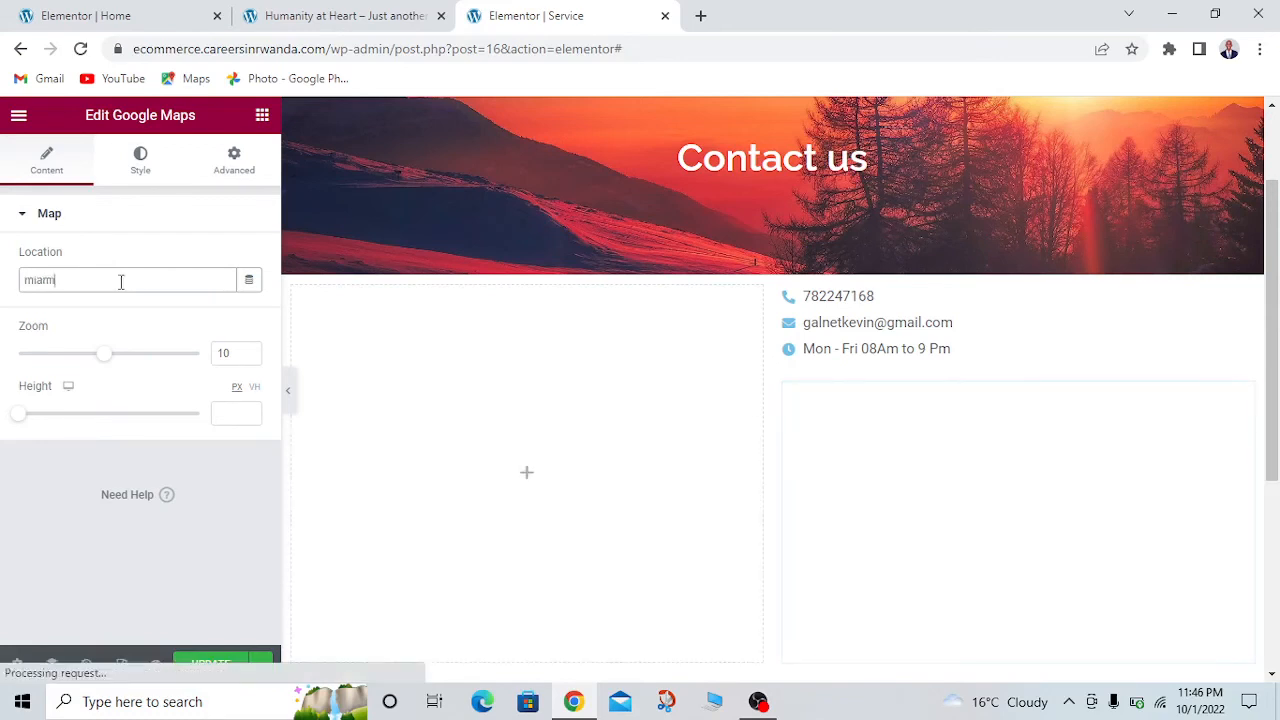
text( fl)
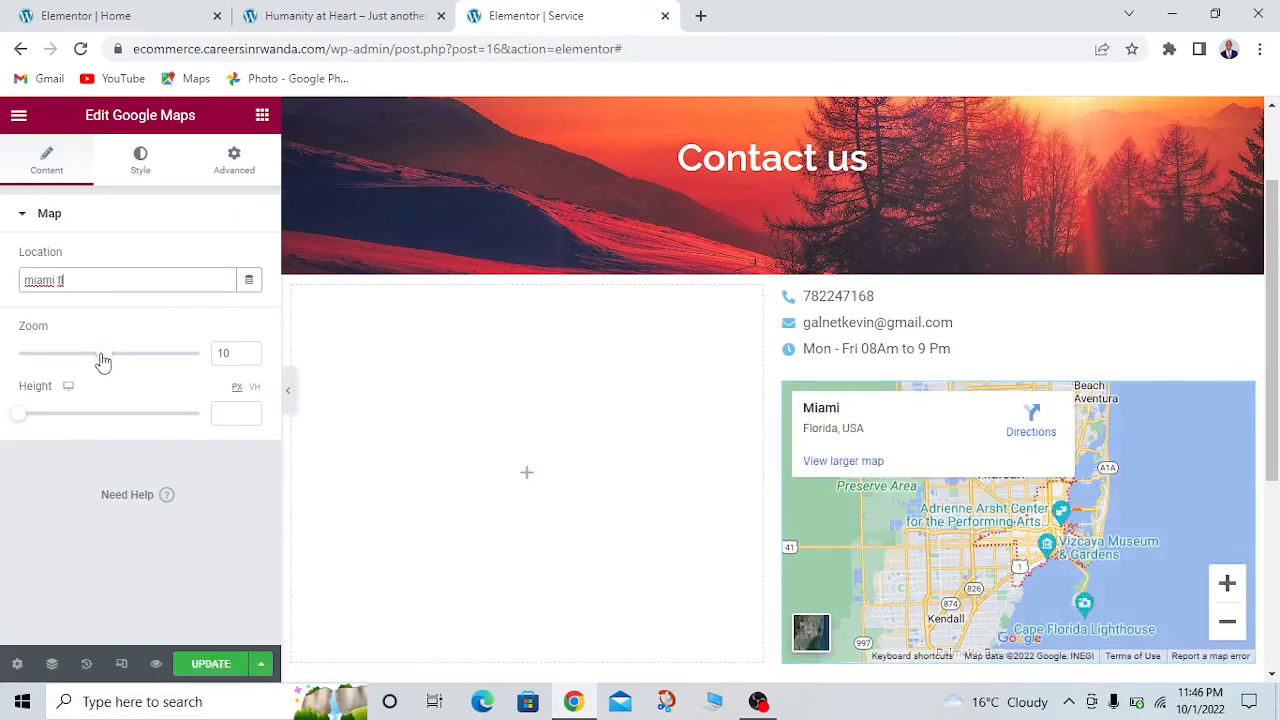
Step: Set the Google Maps widget's zoom to 10 and its height to 350 px
drag(102, 356, 72, 365)
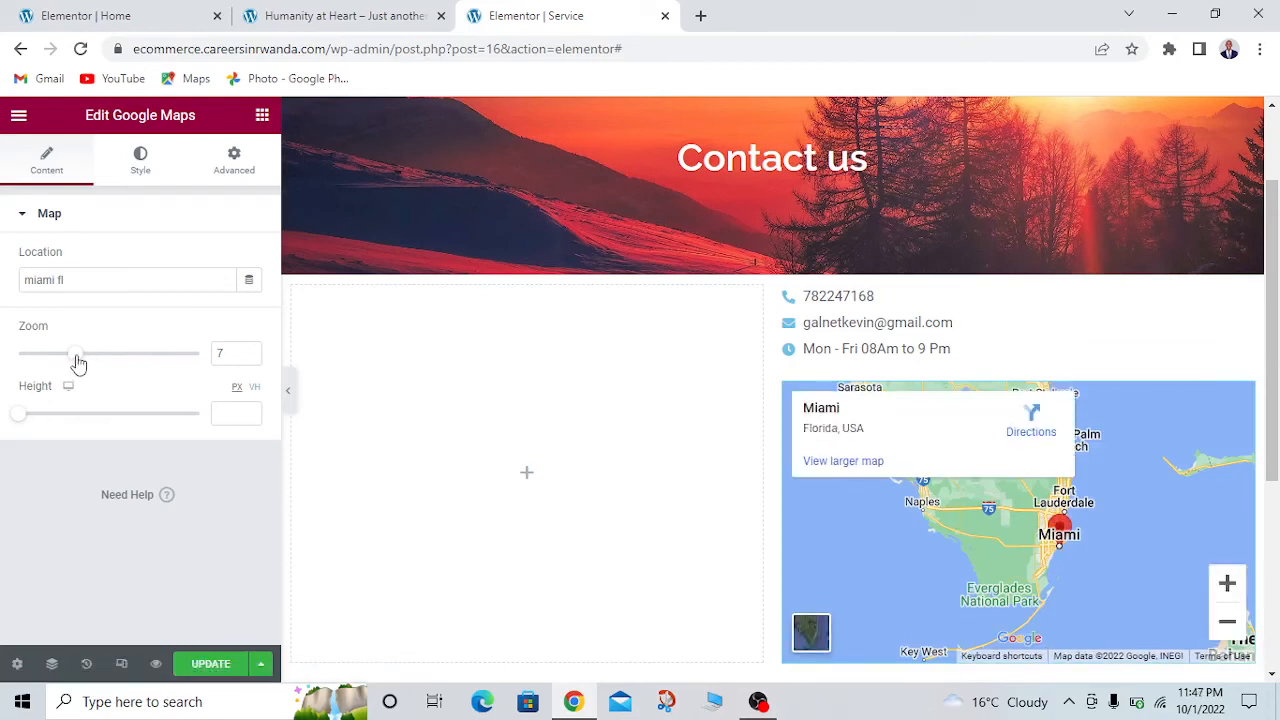
drag(79, 363, 103, 360)
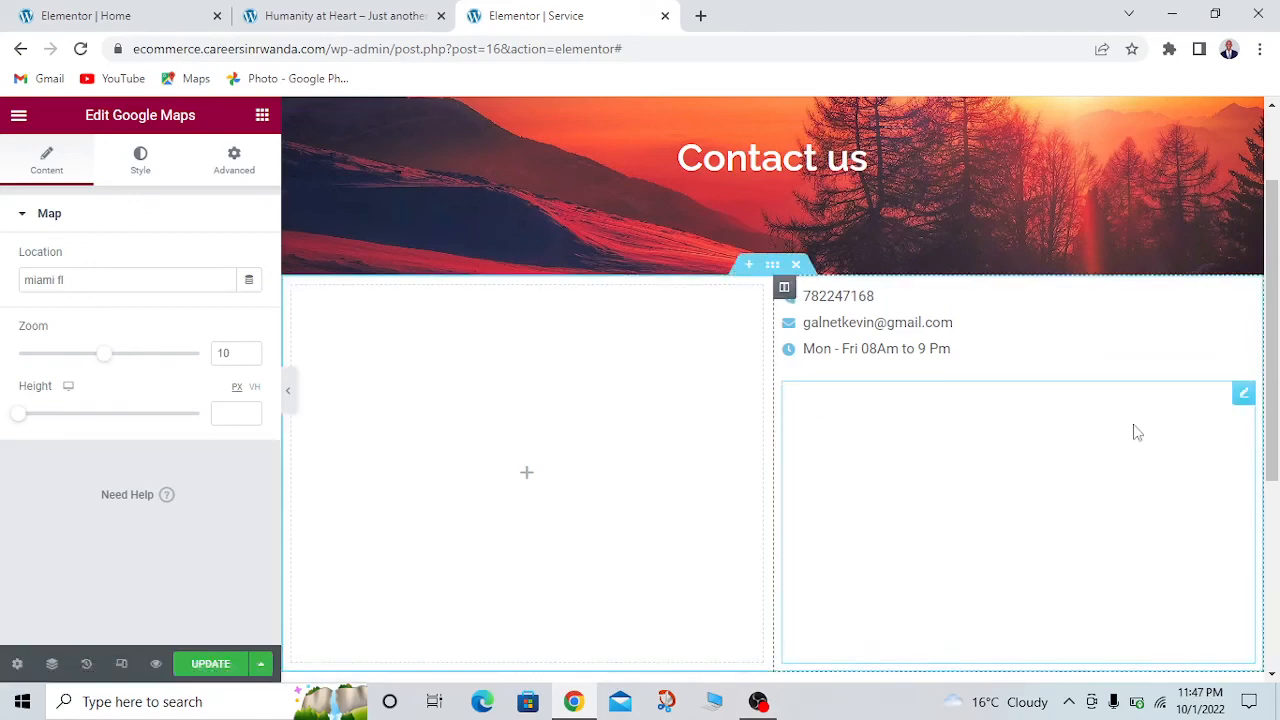
drag(1278, 338, 1278, 432)
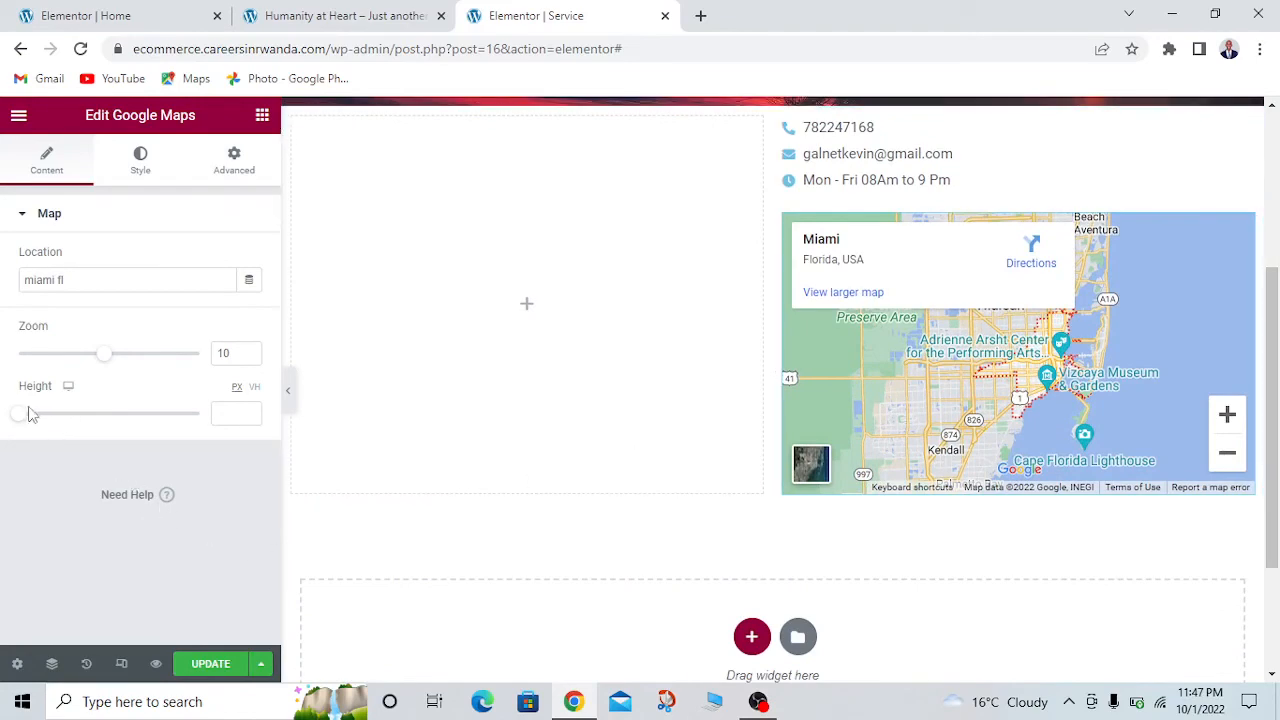
drag(23, 416, 61, 432)
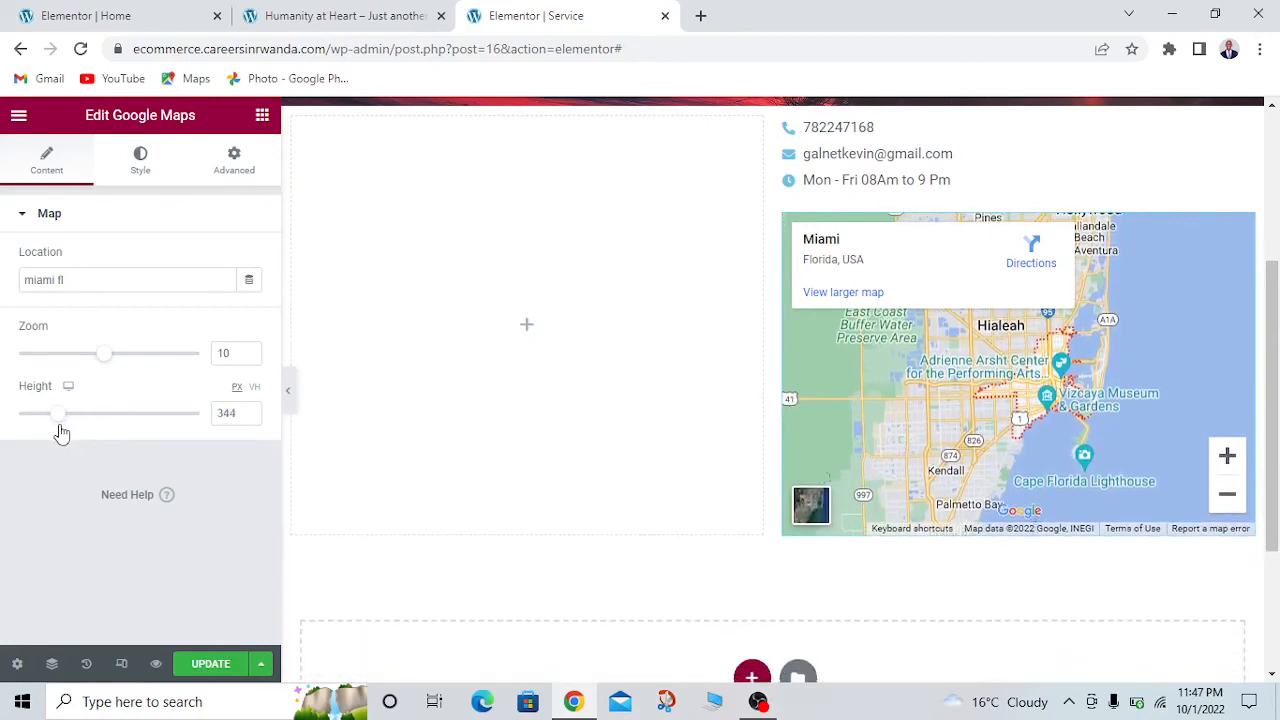
click(251, 410)
click(251, 410)
click(251, 410)
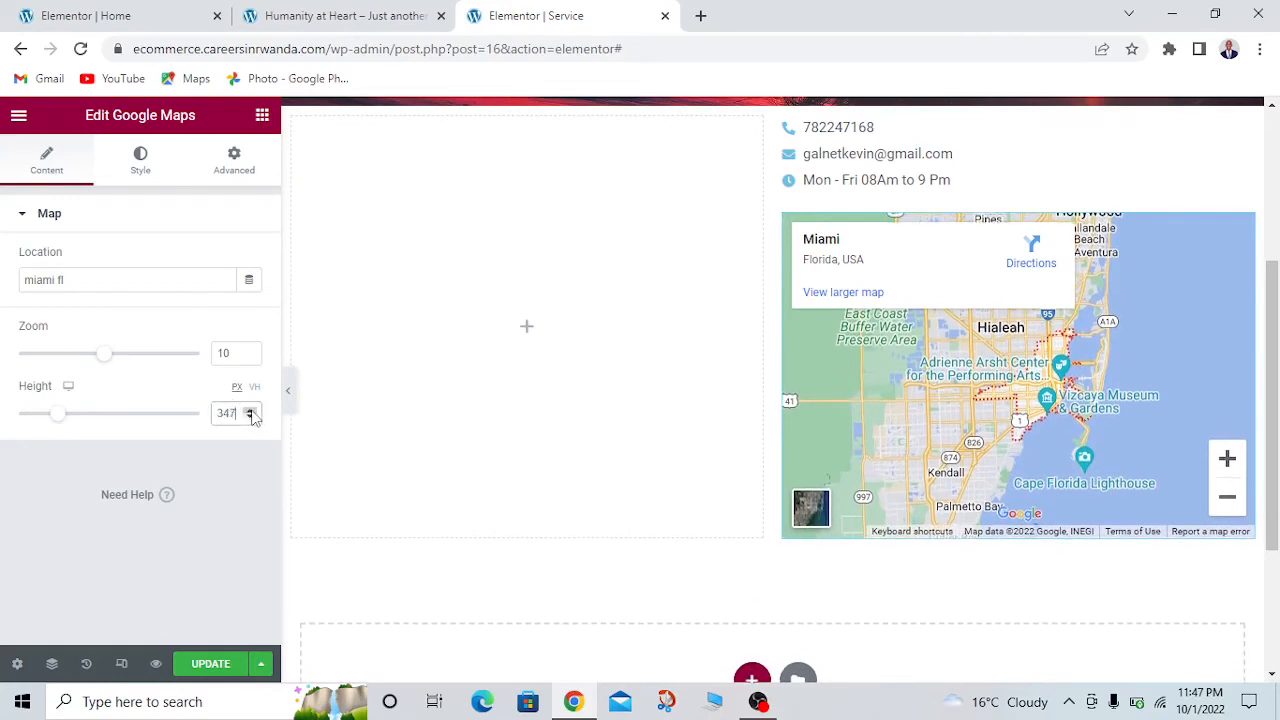
click(251, 410)
click(251, 410)
click(251, 410)
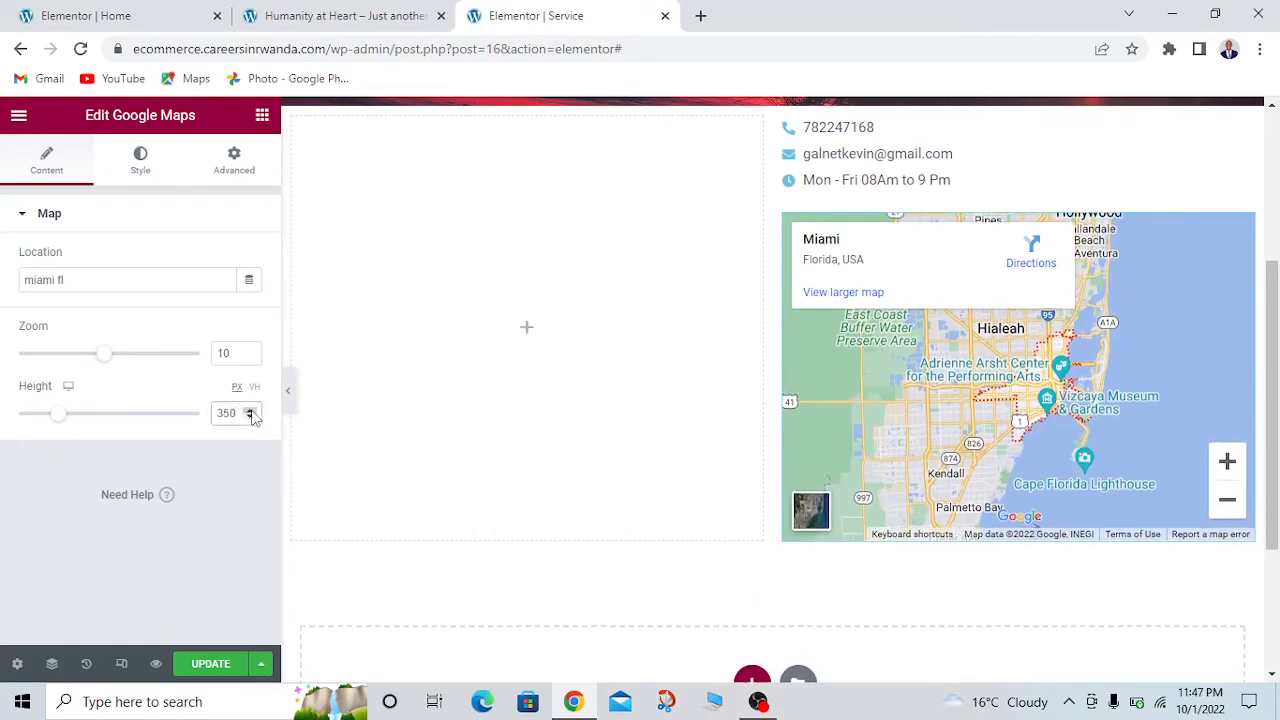
click(489, 486)
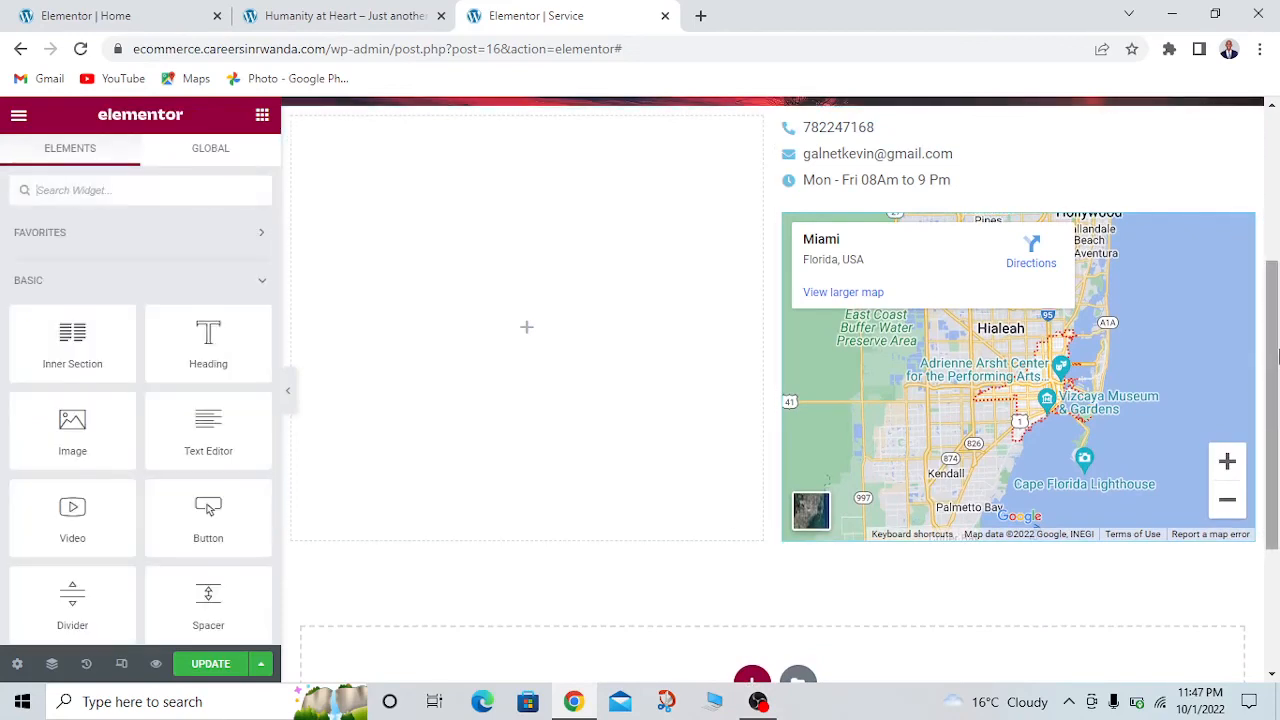
Step: Set the contact list's icon colour to black
scroll(1277, 367, up, 1)
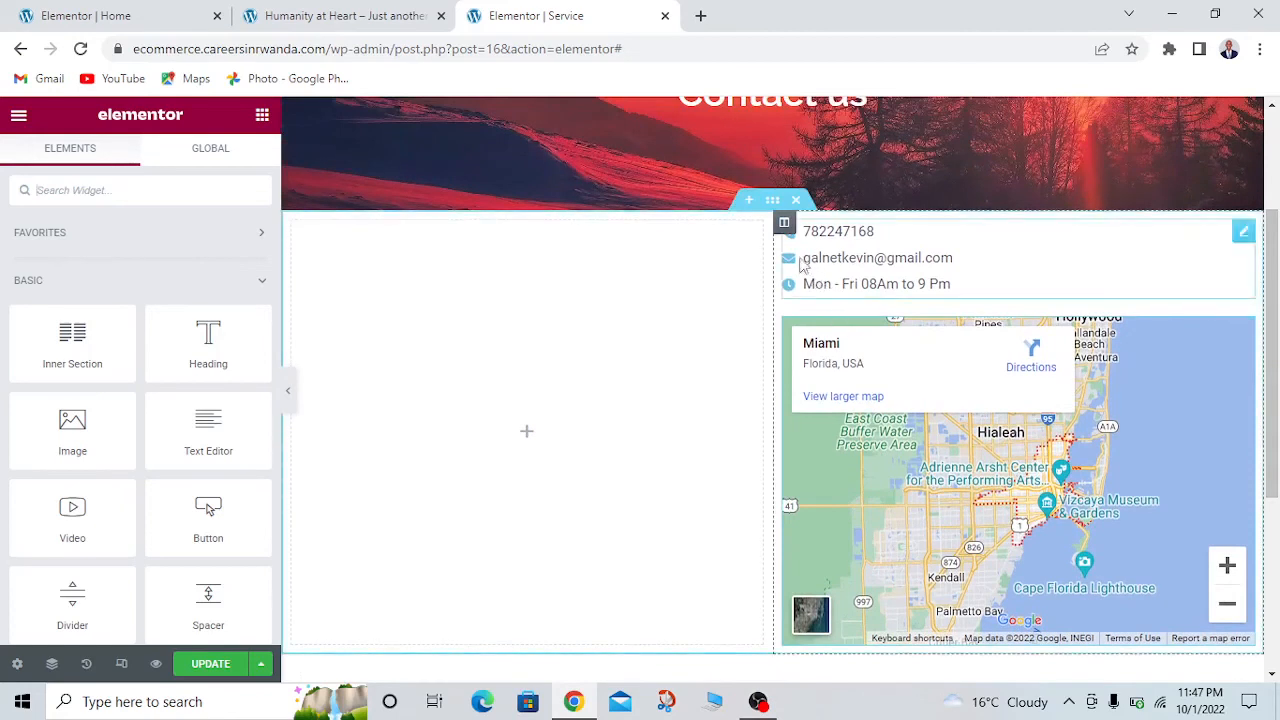
click(1245, 233)
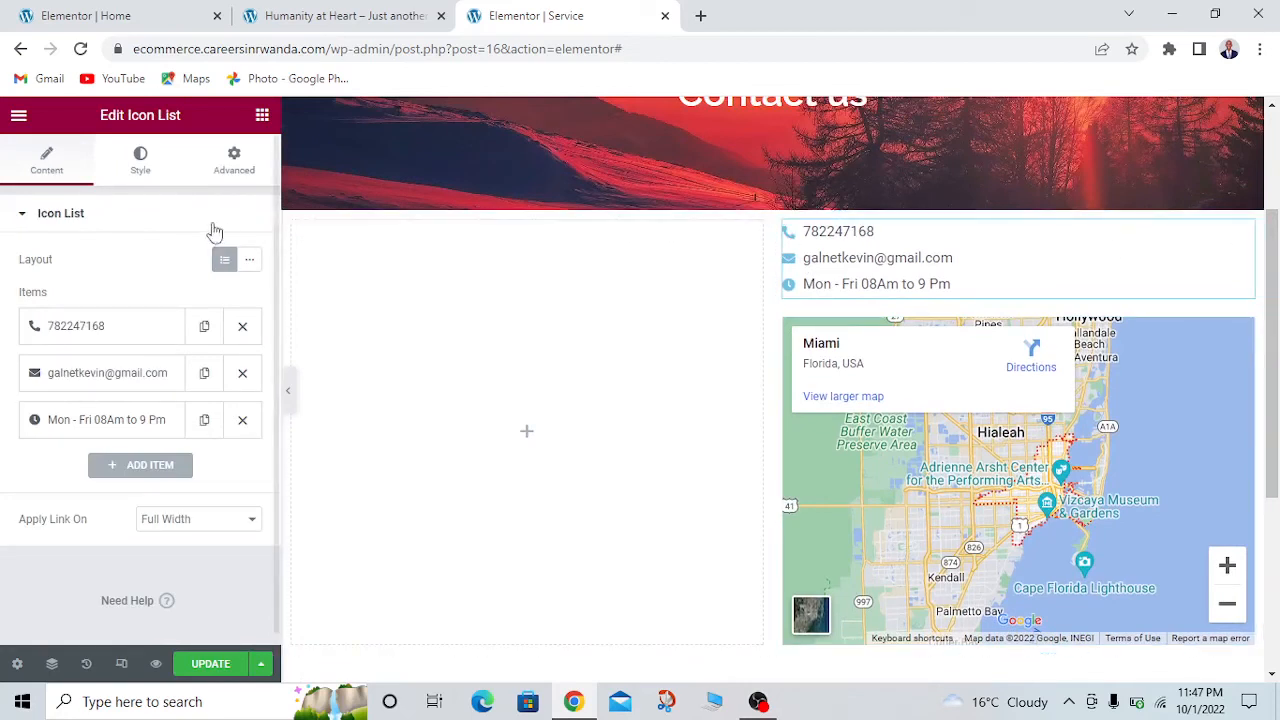
click(138, 182)
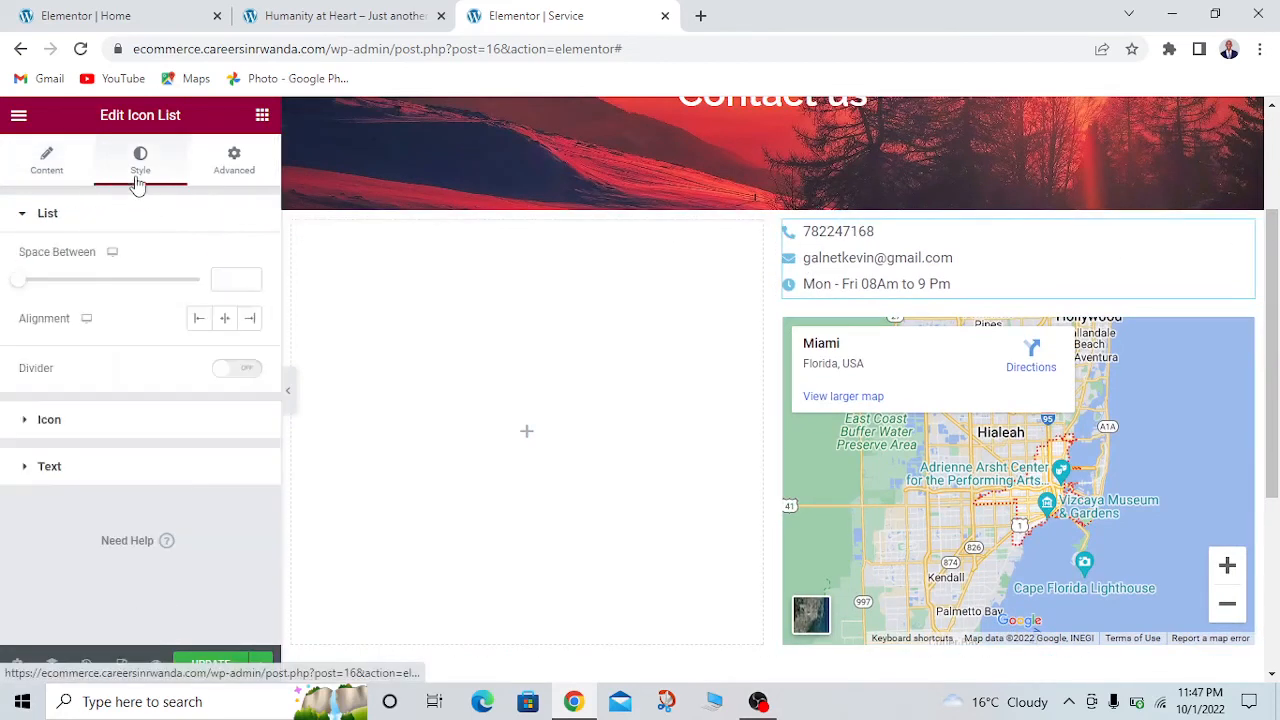
click(88, 432)
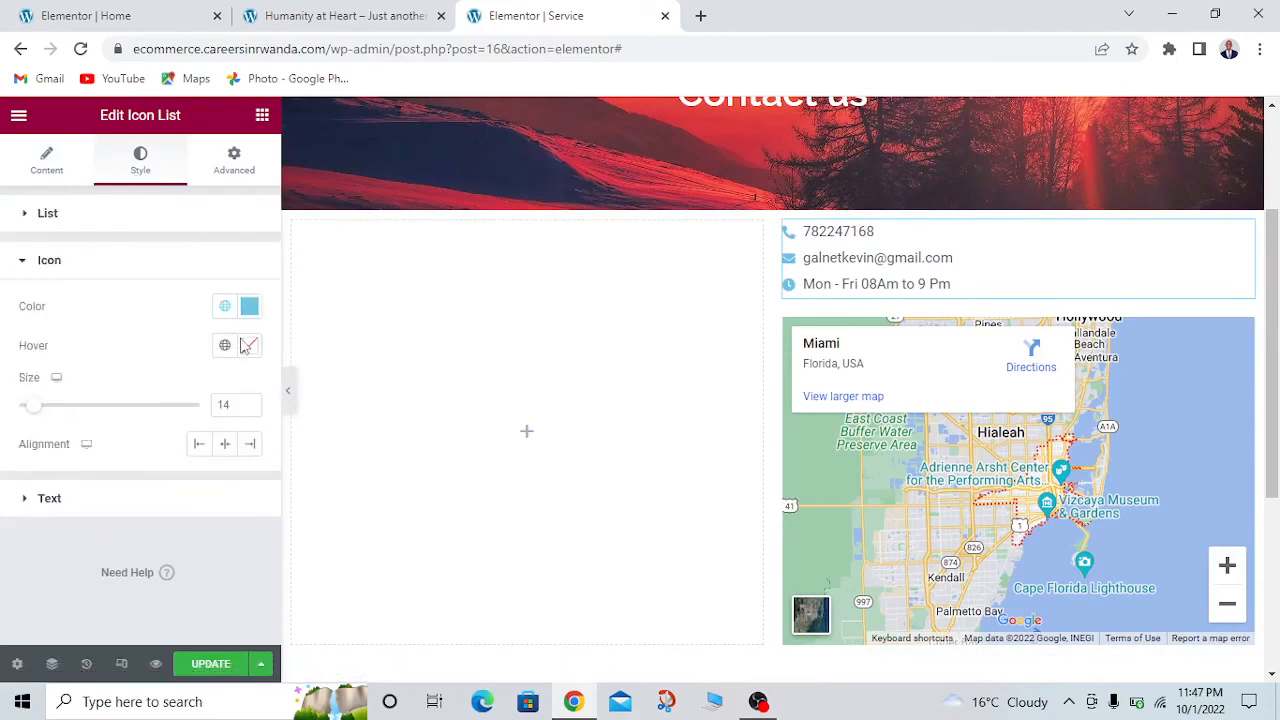
click(249, 307)
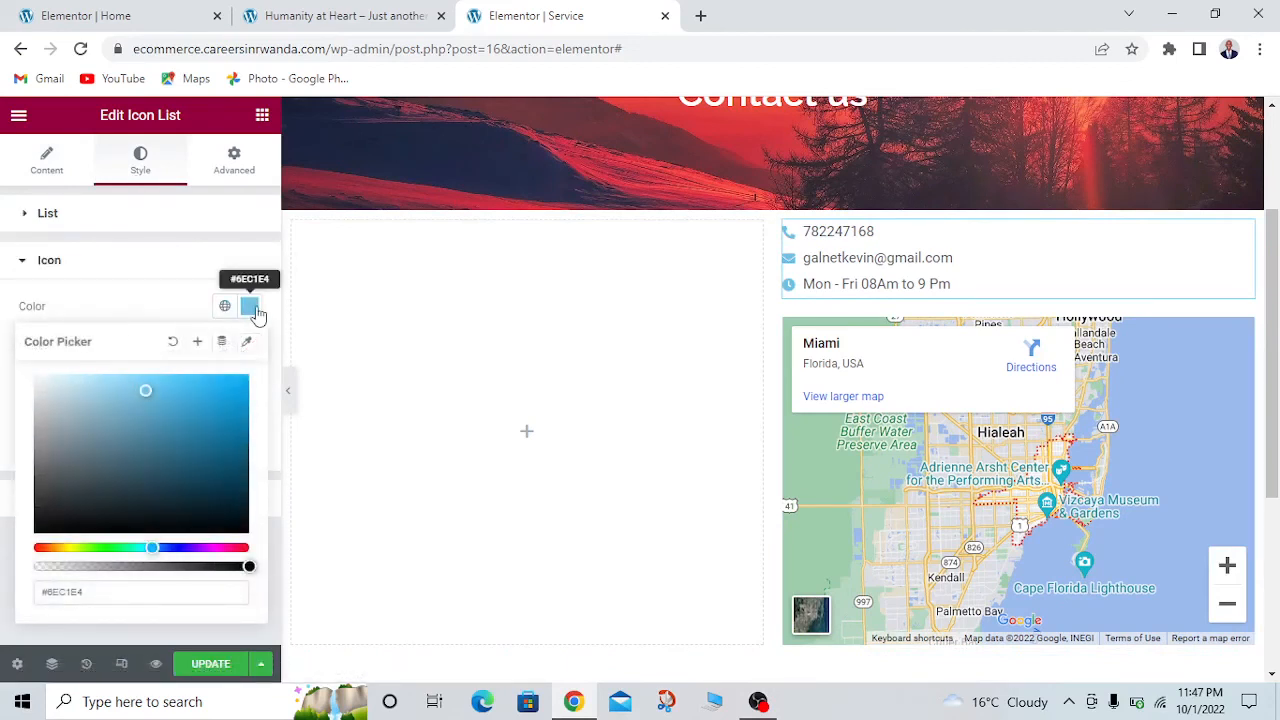
click(172, 527)
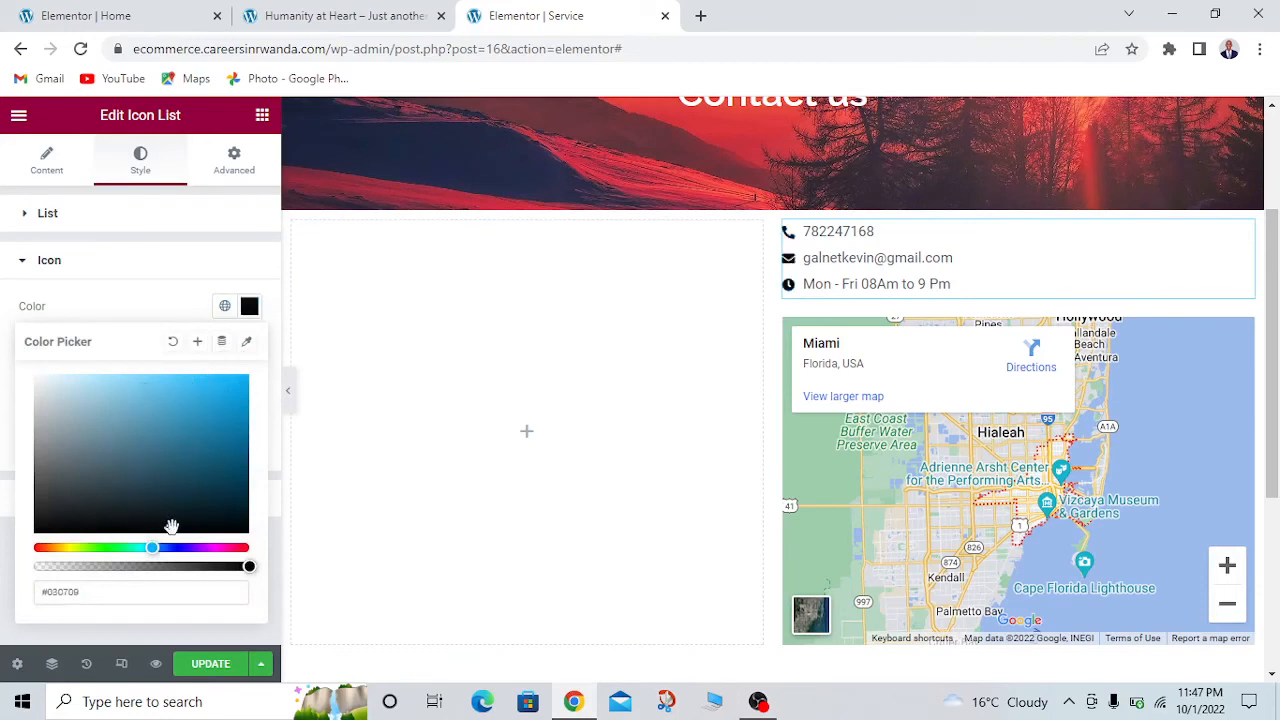
click(2, 435)
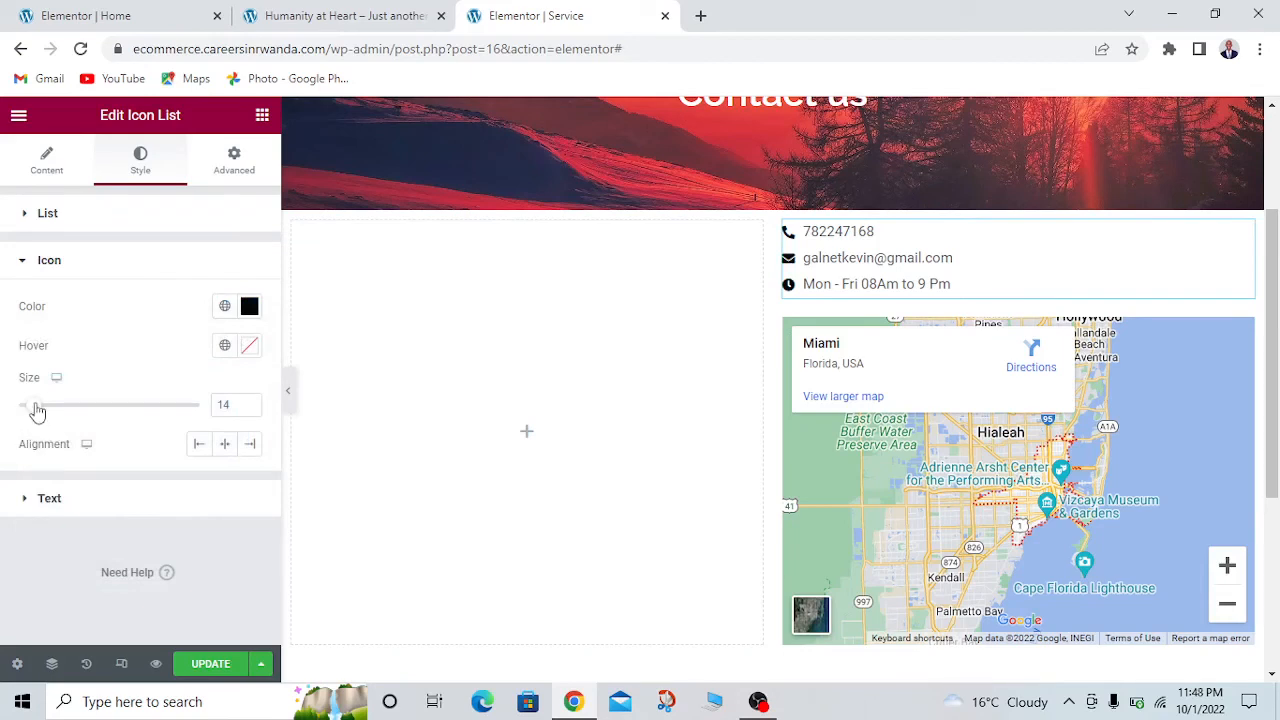
Step: Make the contact list icons size 24 and left-aligned
drag(35, 411, 60, 411)
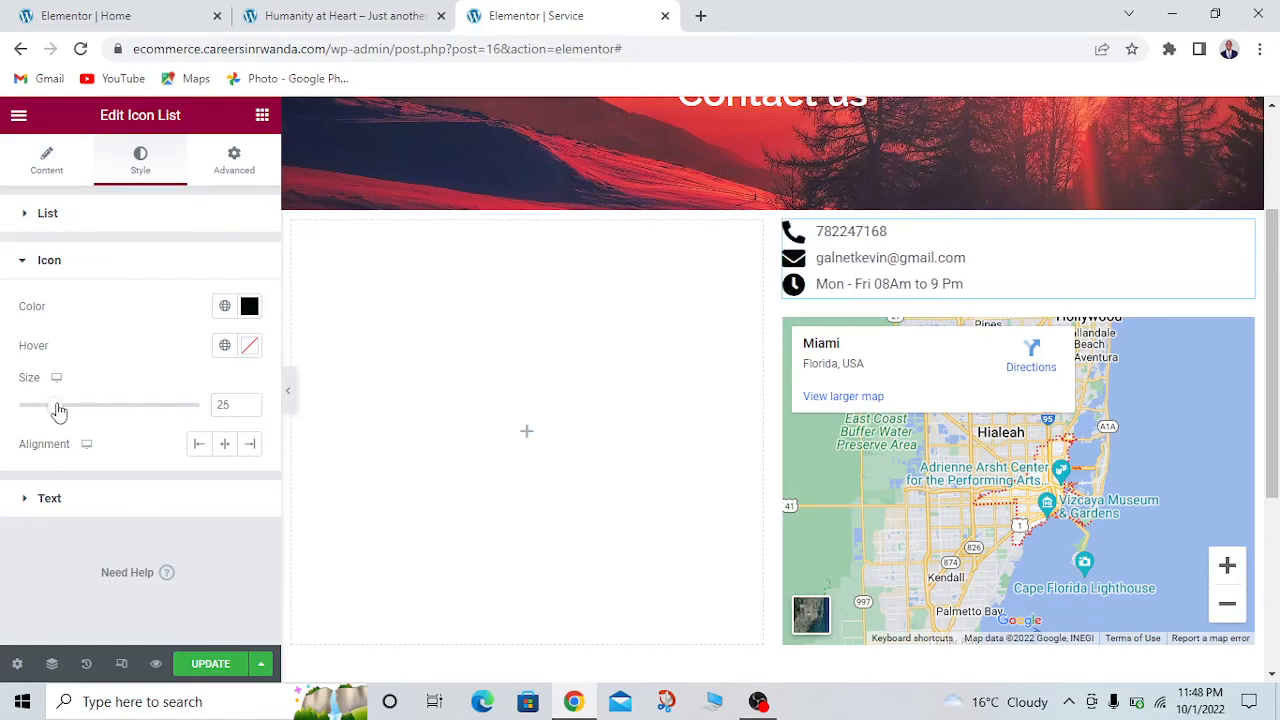
drag(58, 411, 57, 411)
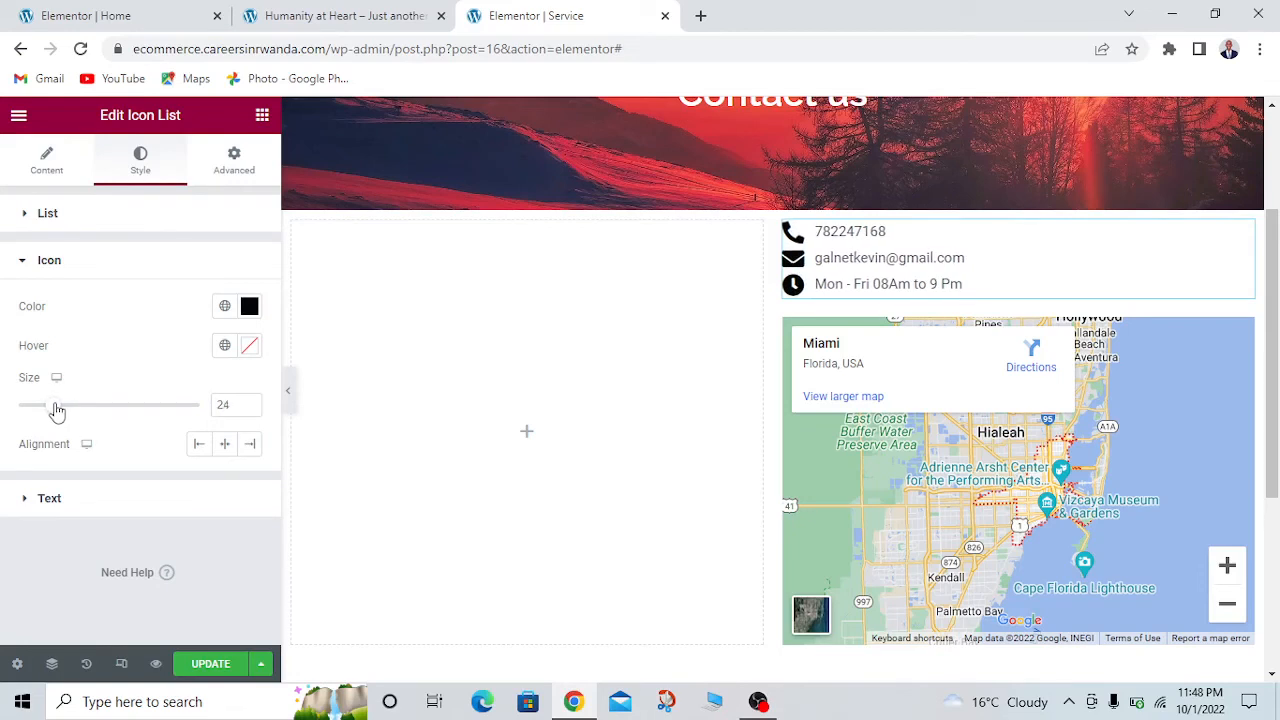
click(200, 449)
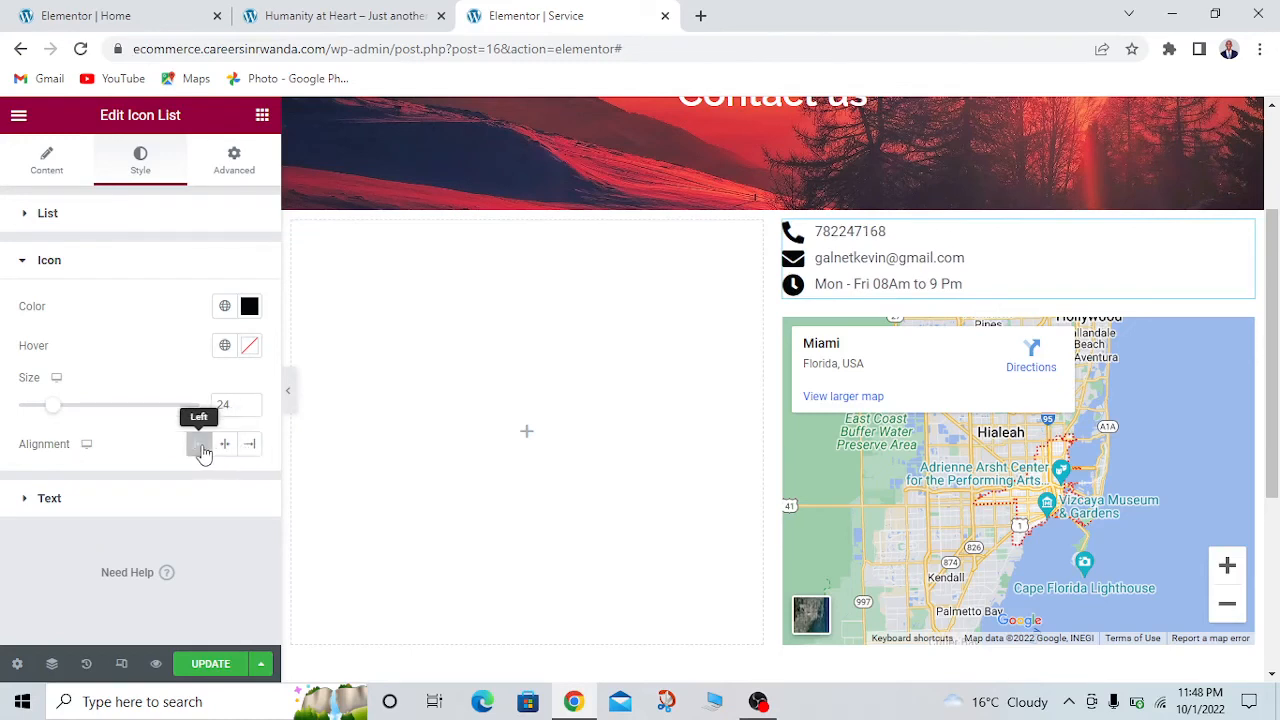
click(252, 449)
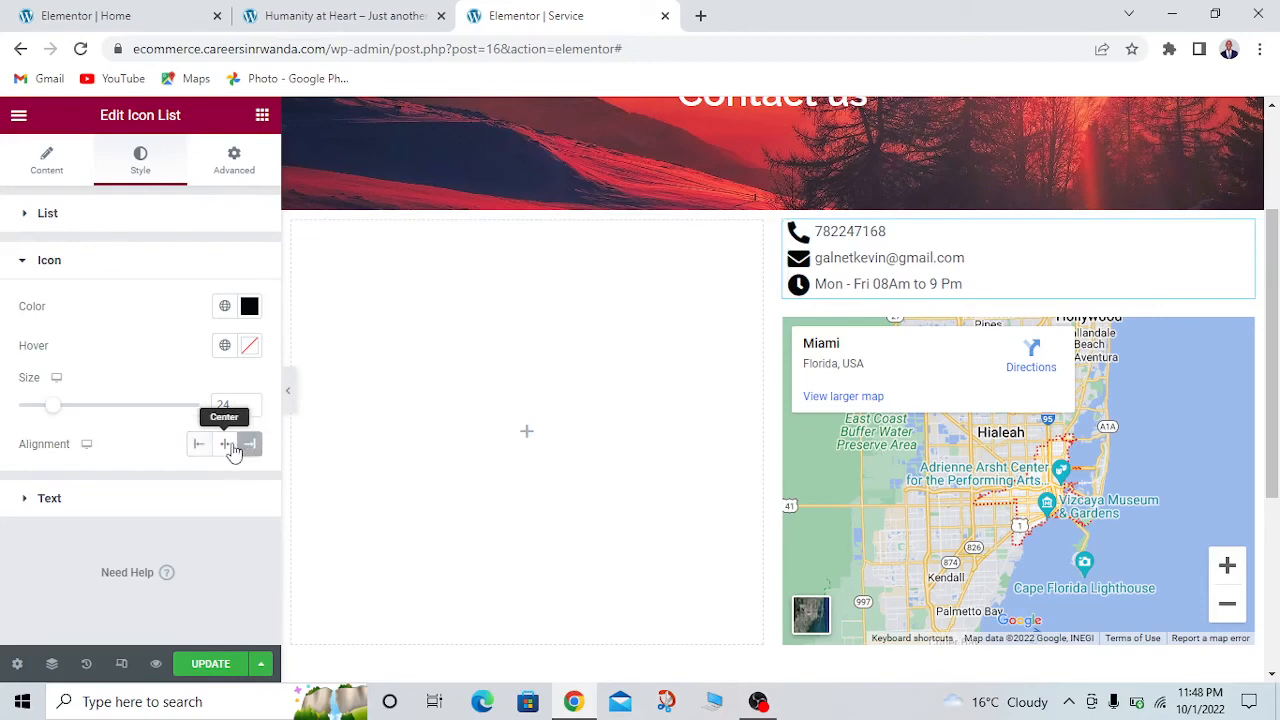
click(230, 449)
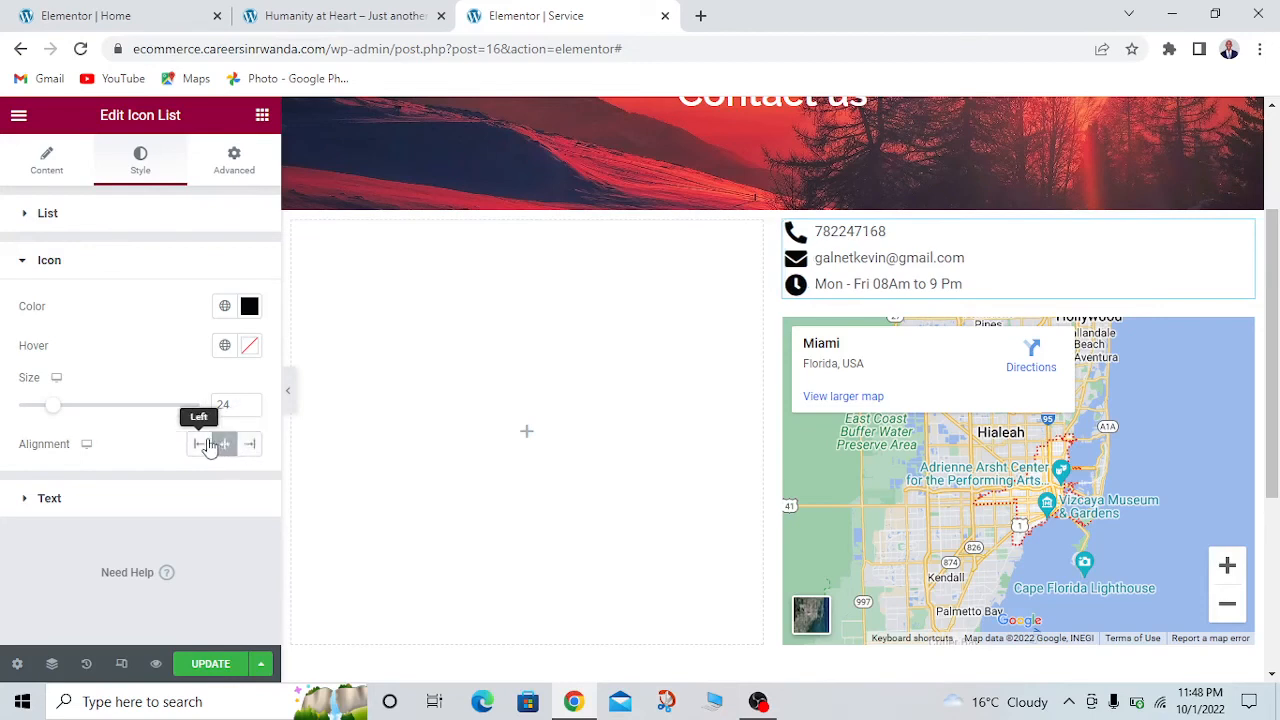
click(206, 446)
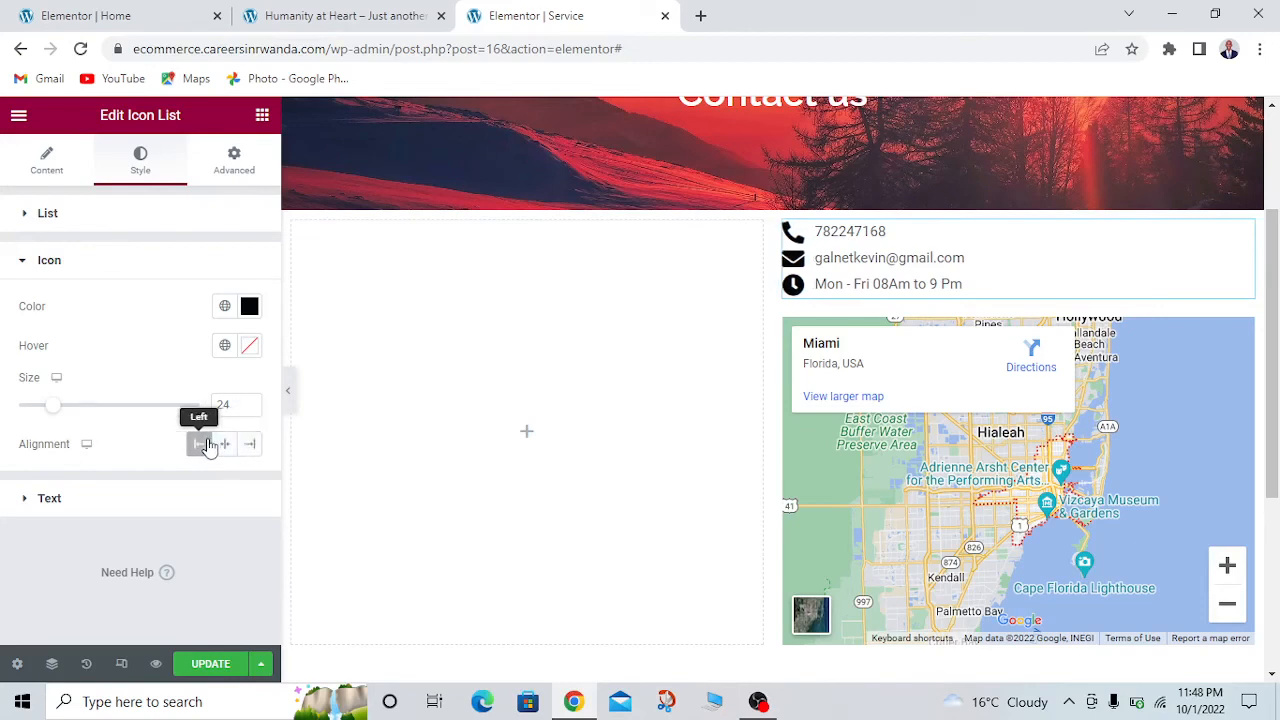
click(109, 506)
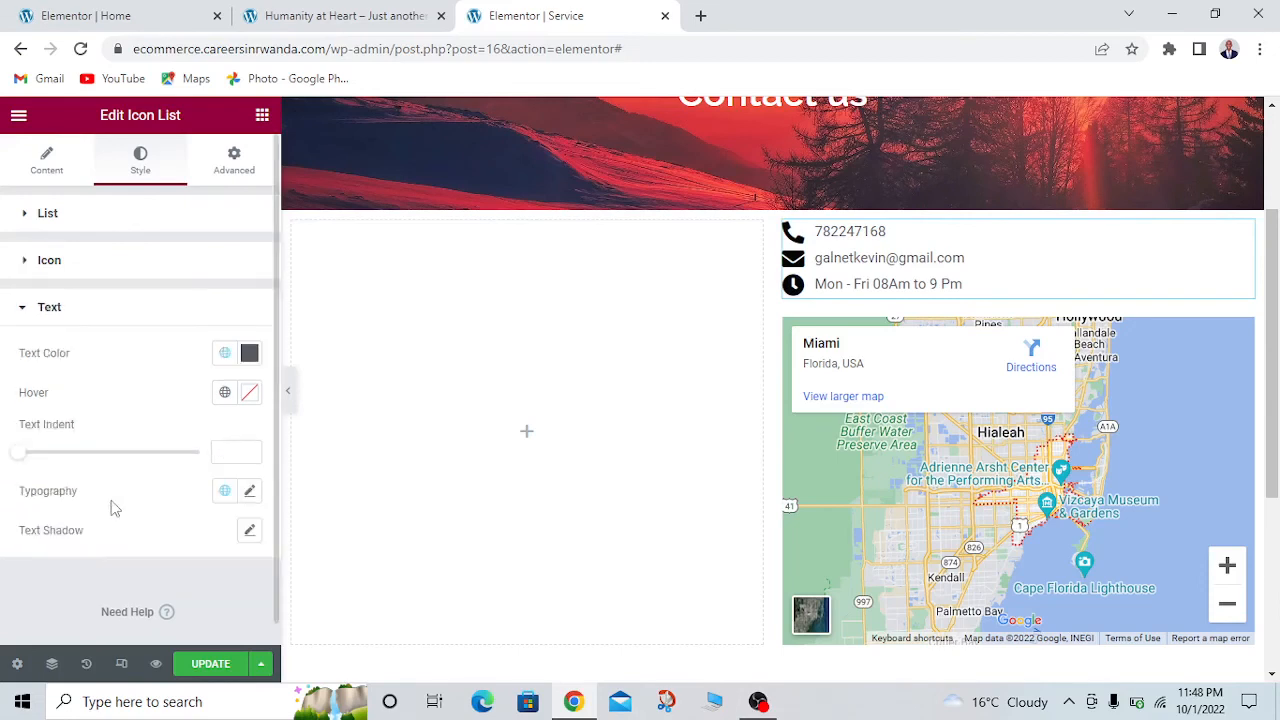
Step: Set the contact list text's hover colour to yellow-green #ADE212
click(250, 396)
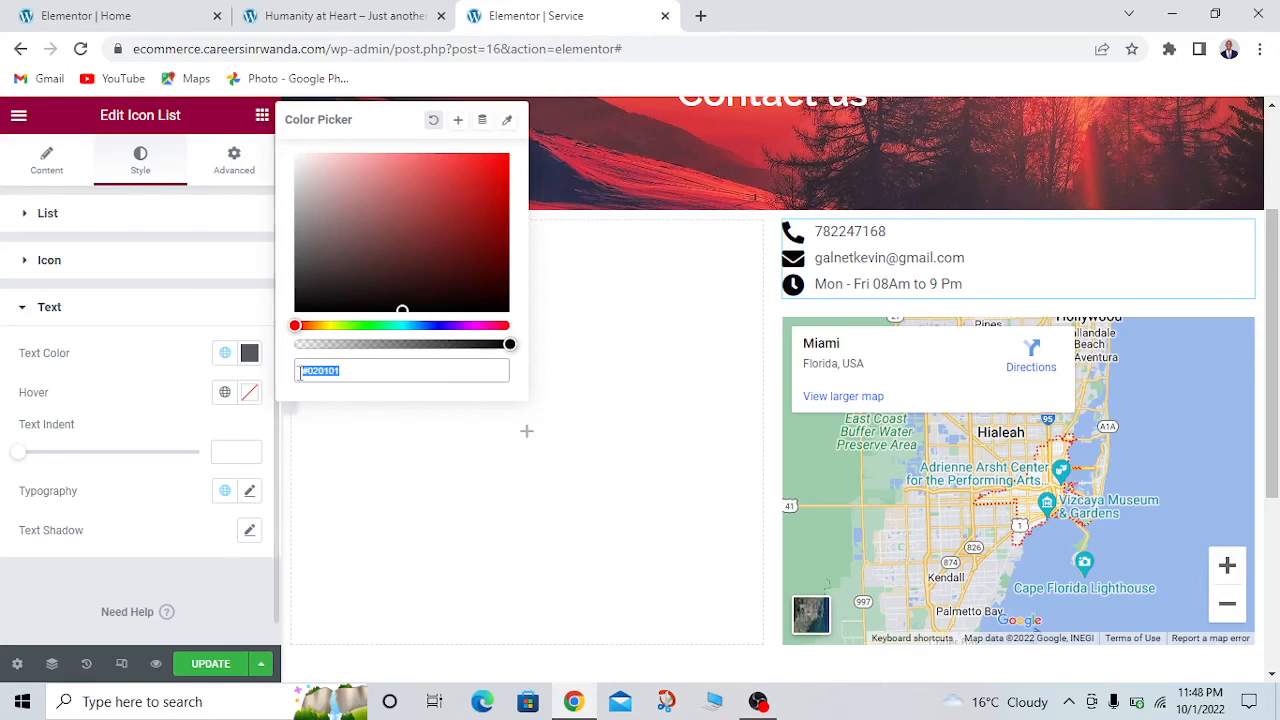
click(339, 327)
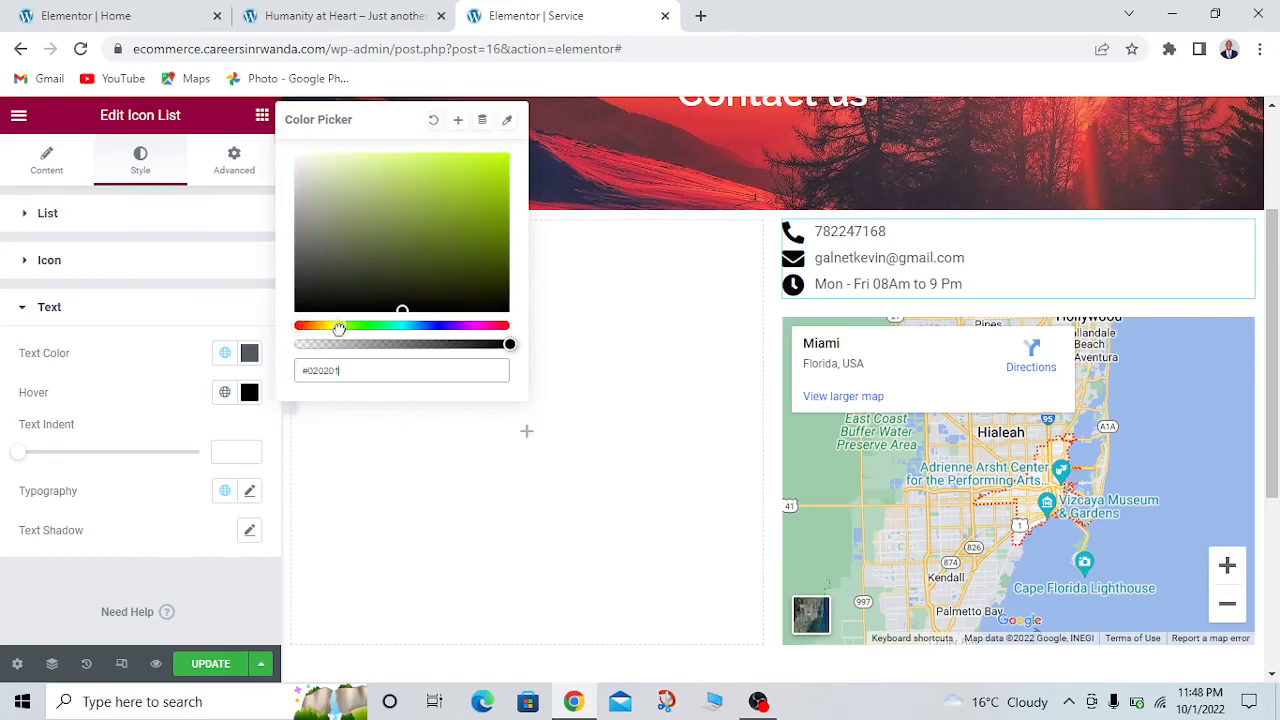
click(492, 169)
click(393, 450)
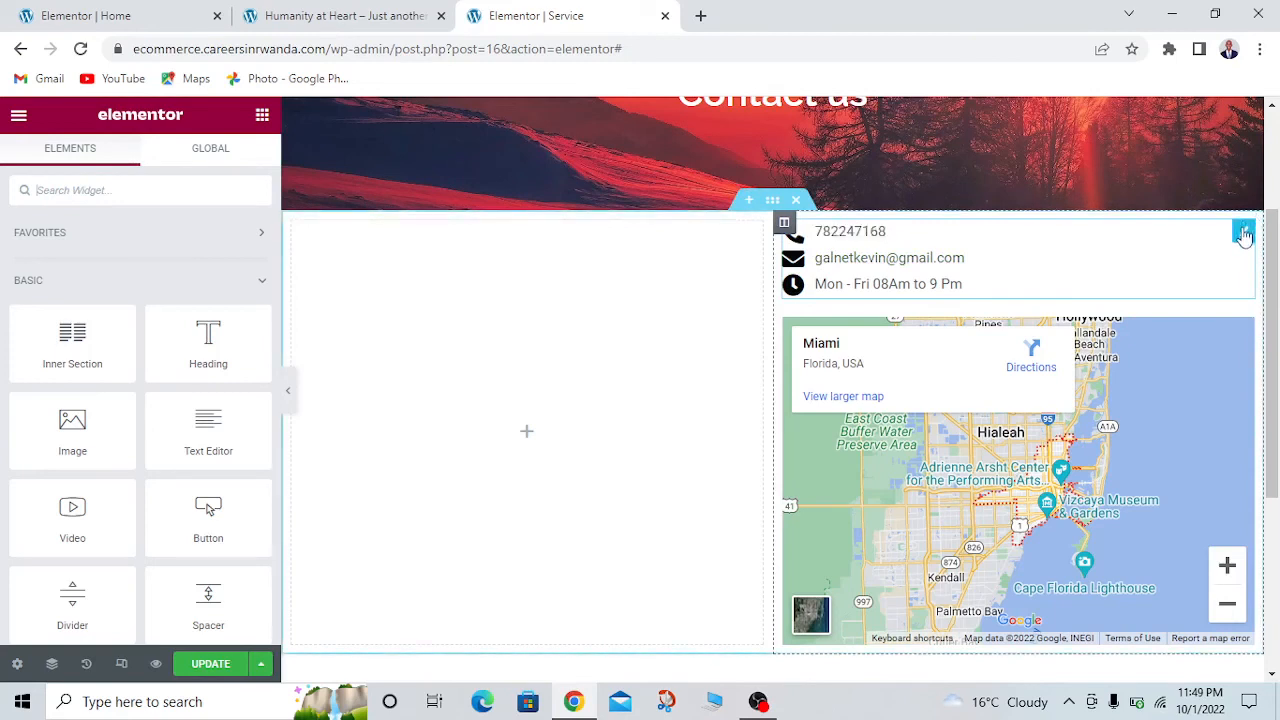
click(1243, 234)
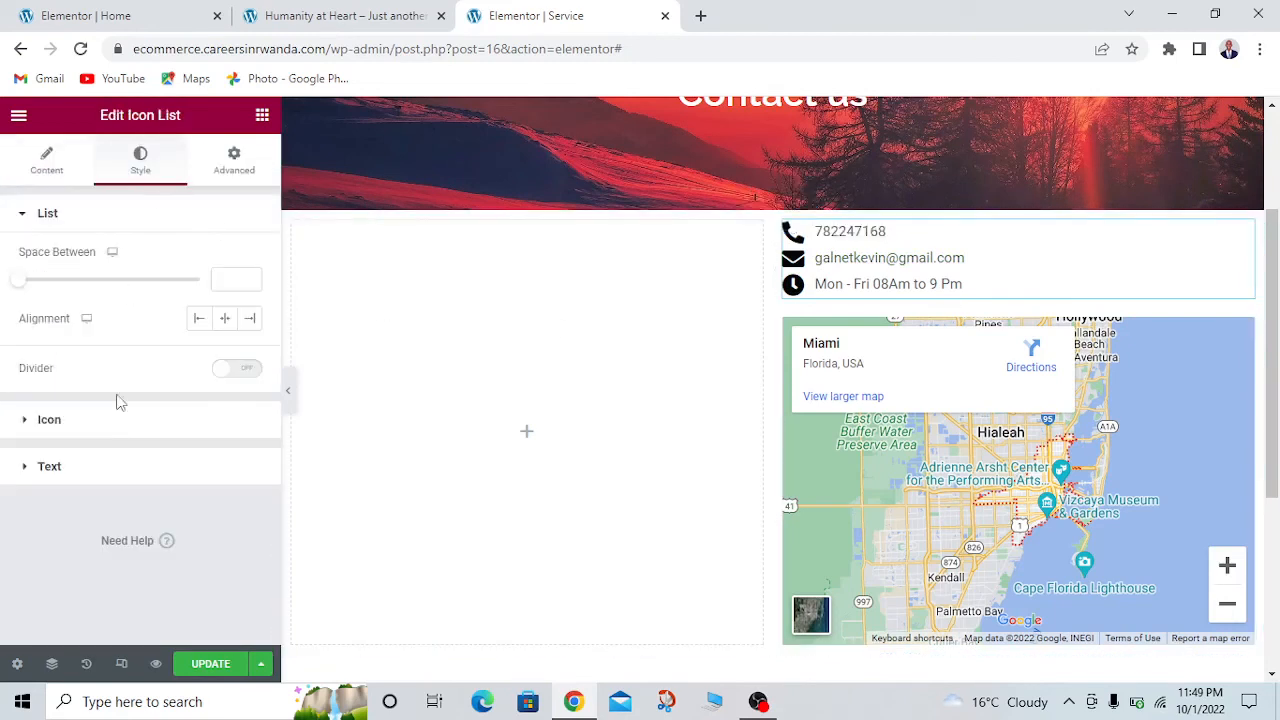
click(95, 428)
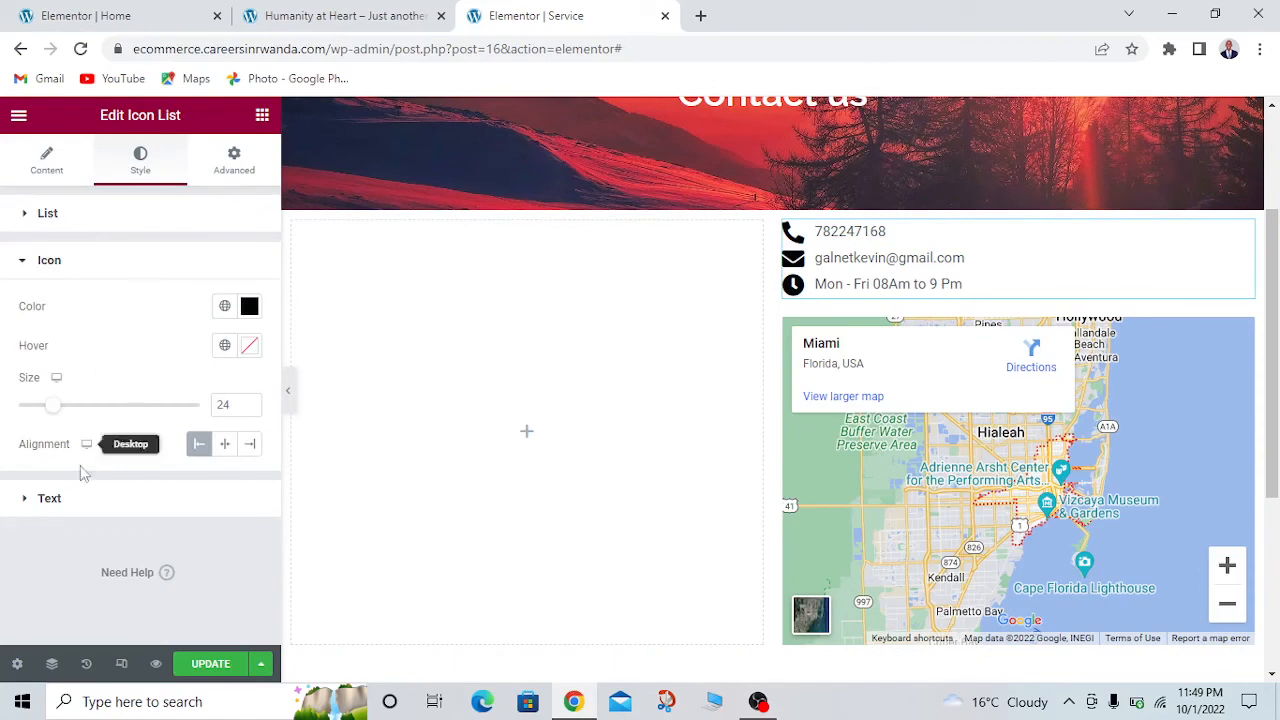
click(84, 511)
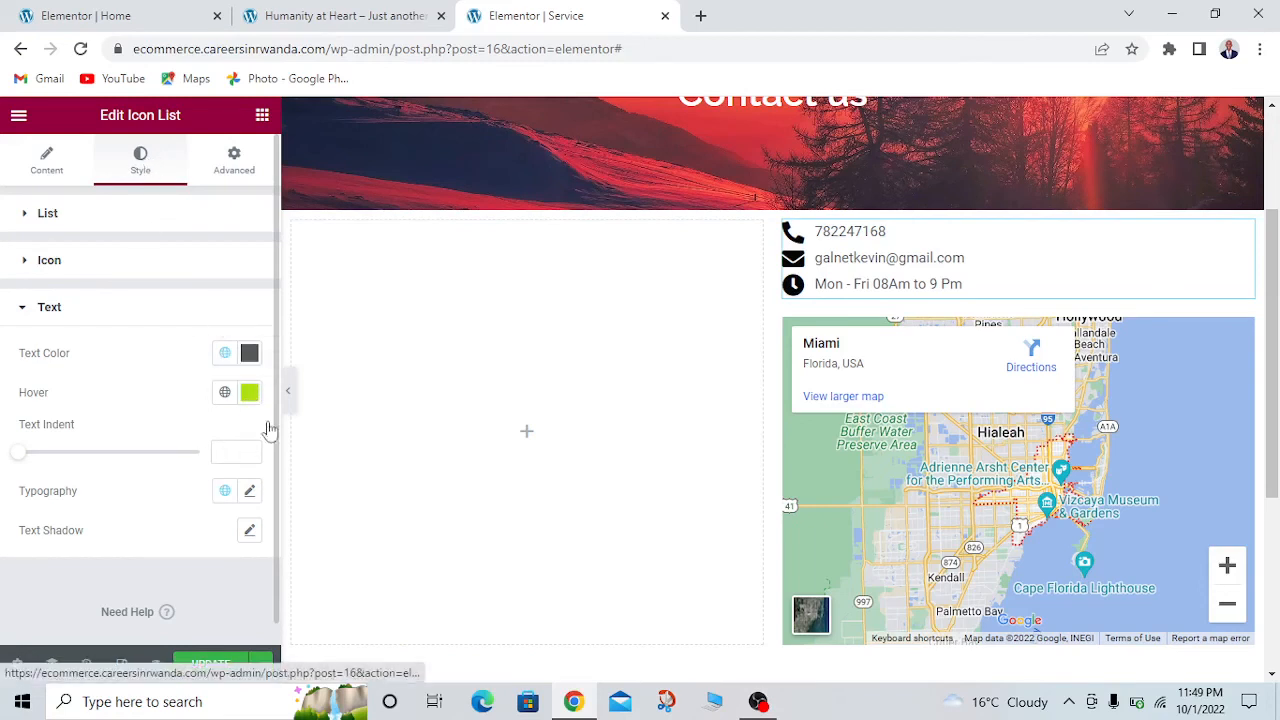
Step: Set the contact list text's font family to Raleway
click(250, 490)
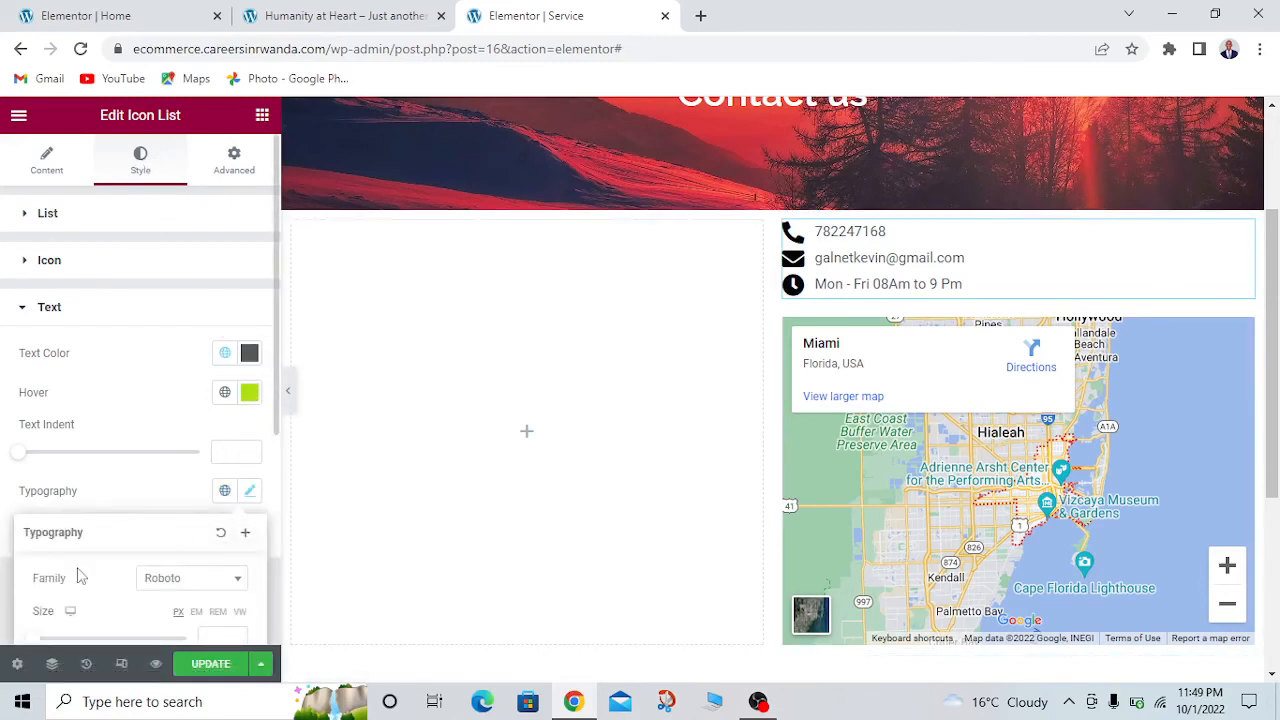
click(231, 581)
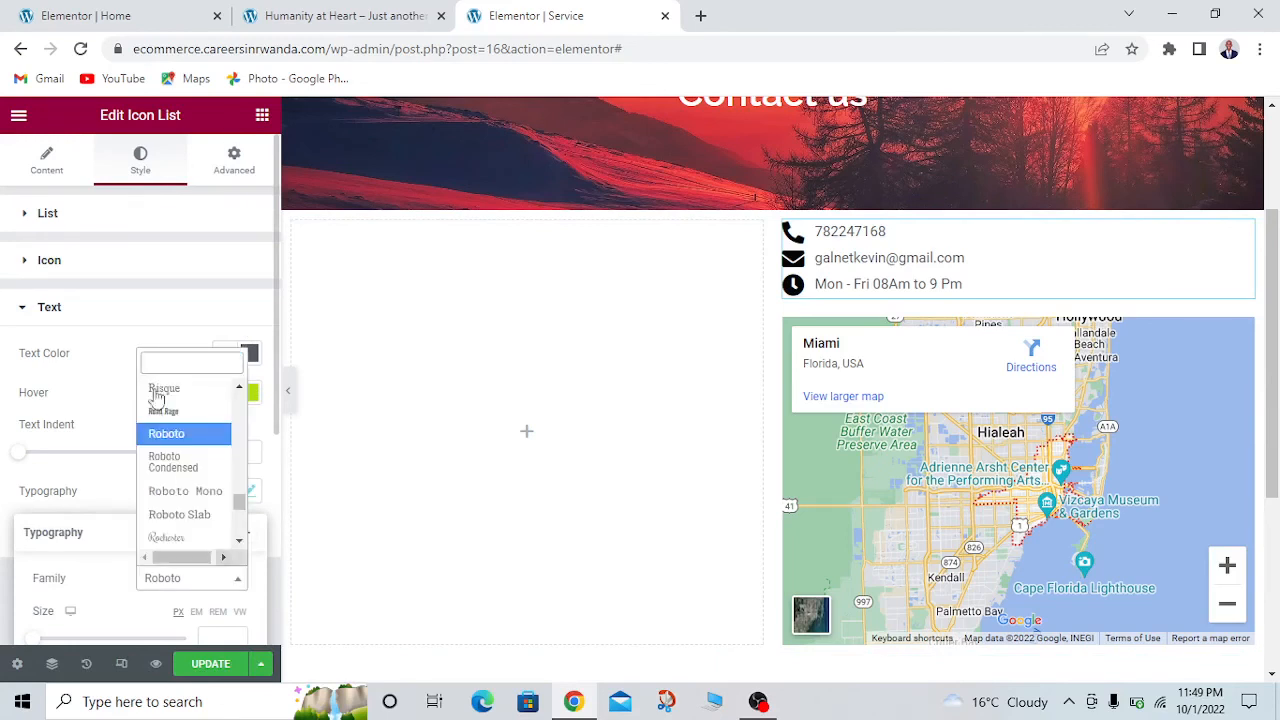
text(rale)
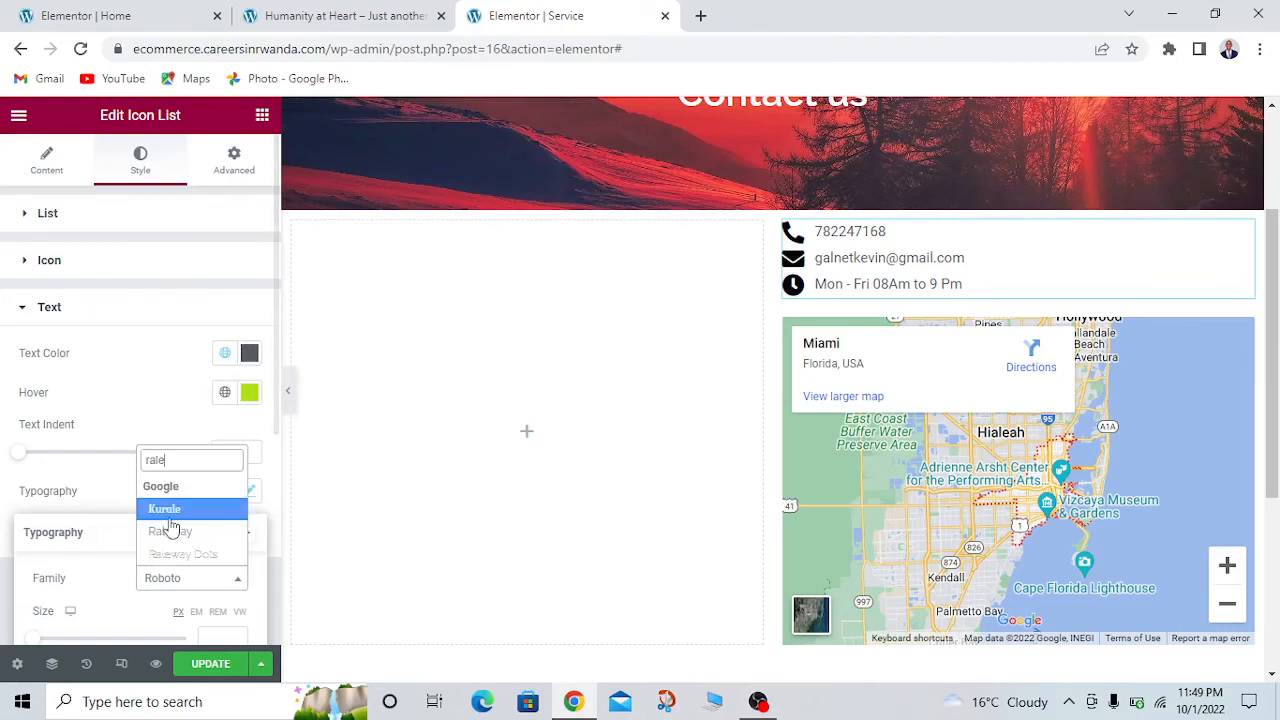
text( wa)
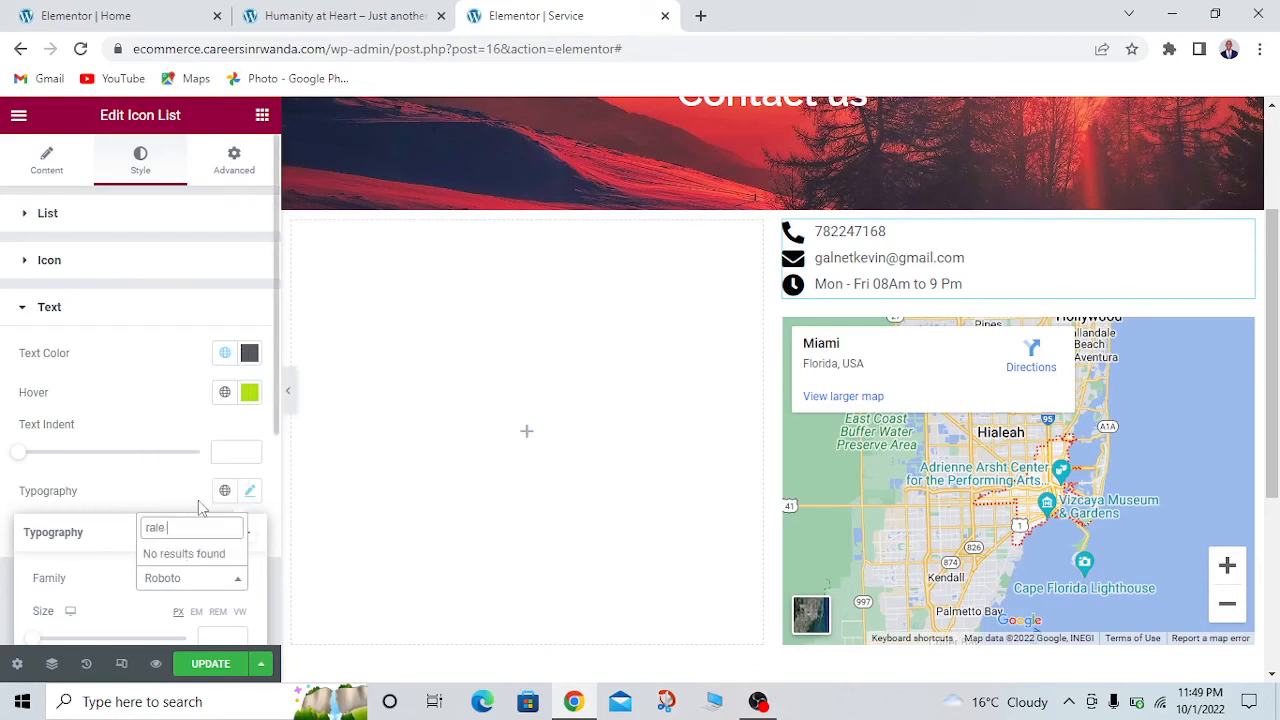
key(BackSpace)
key(BackSpace)
key(BackSpace)
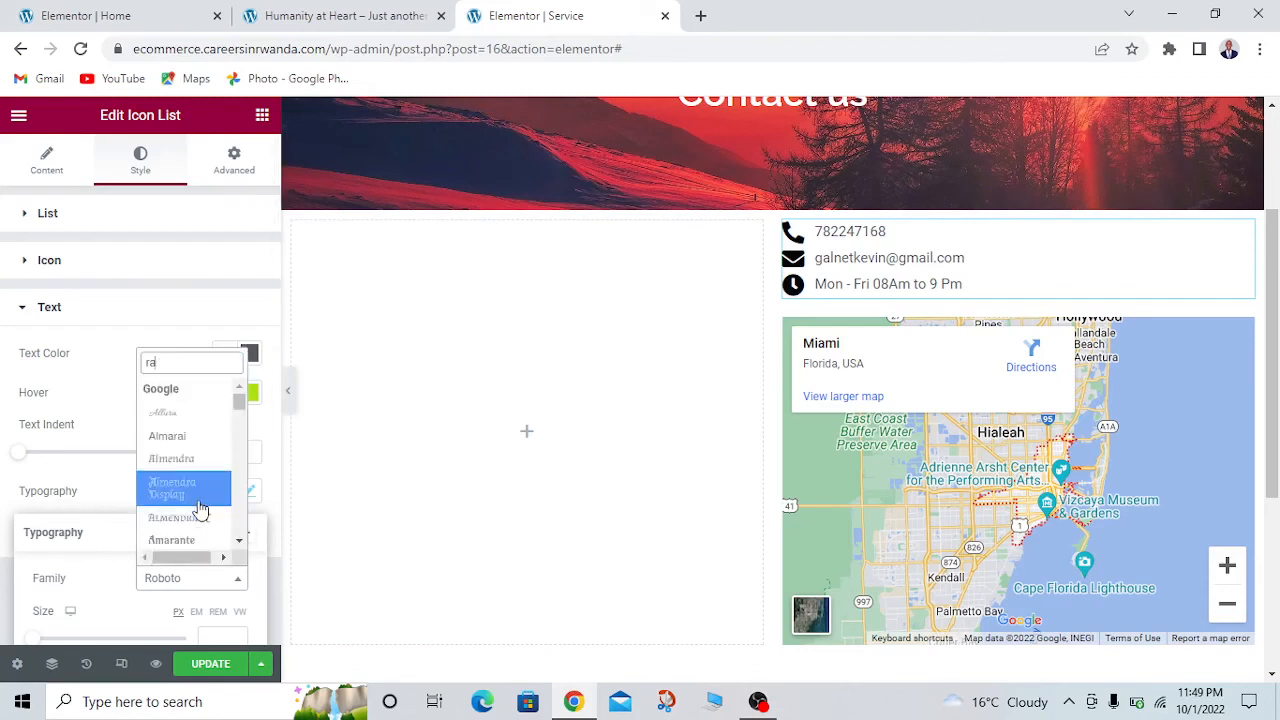
key(BackSpace)
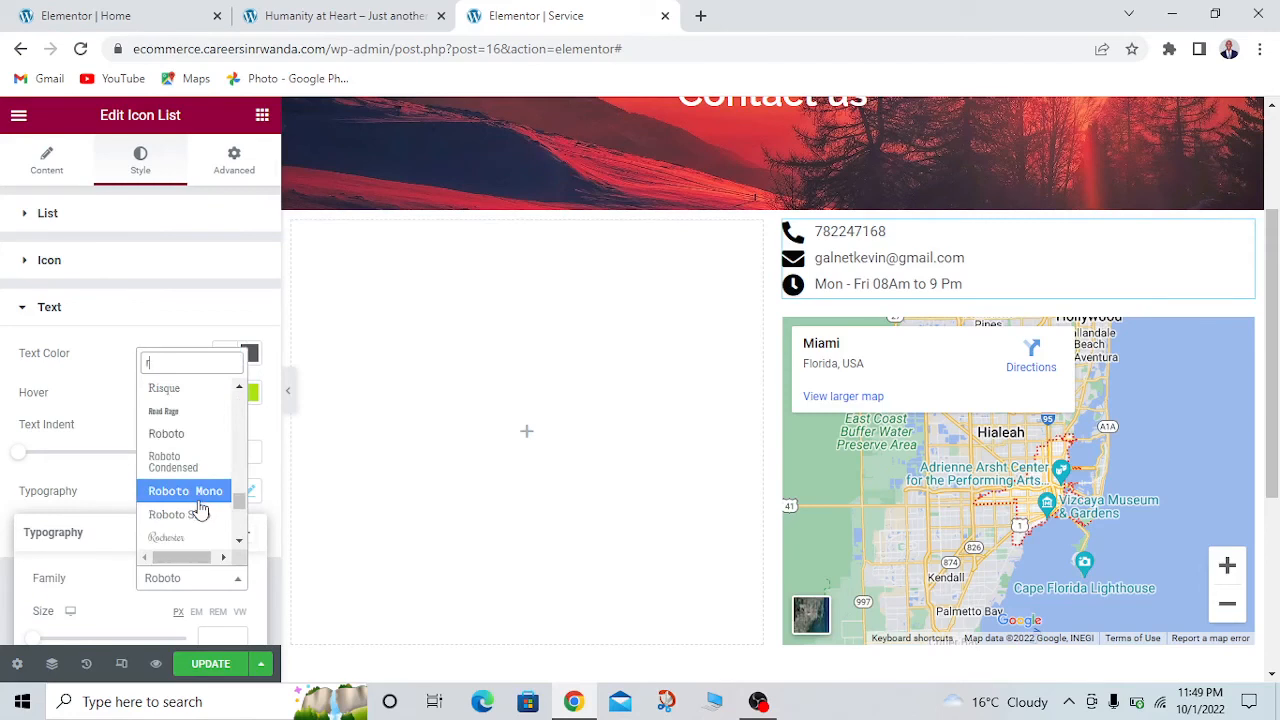
text(Ra)
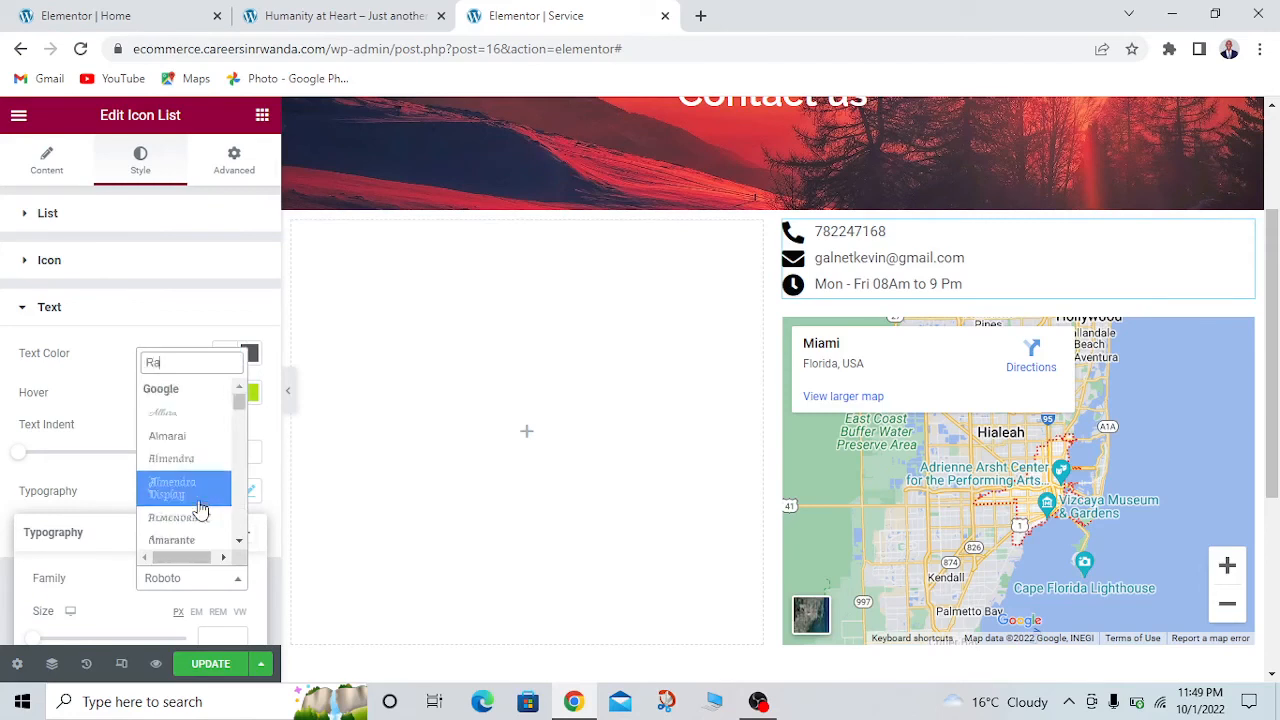
text(le)
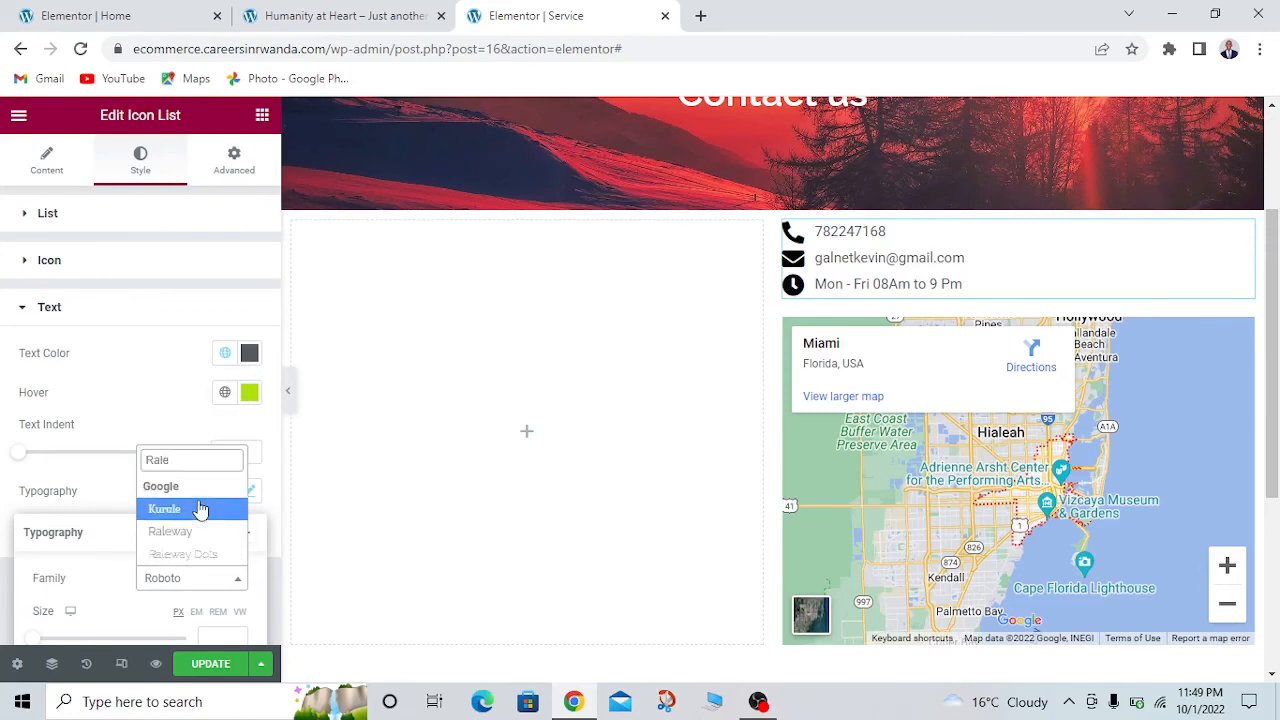
click(196, 533)
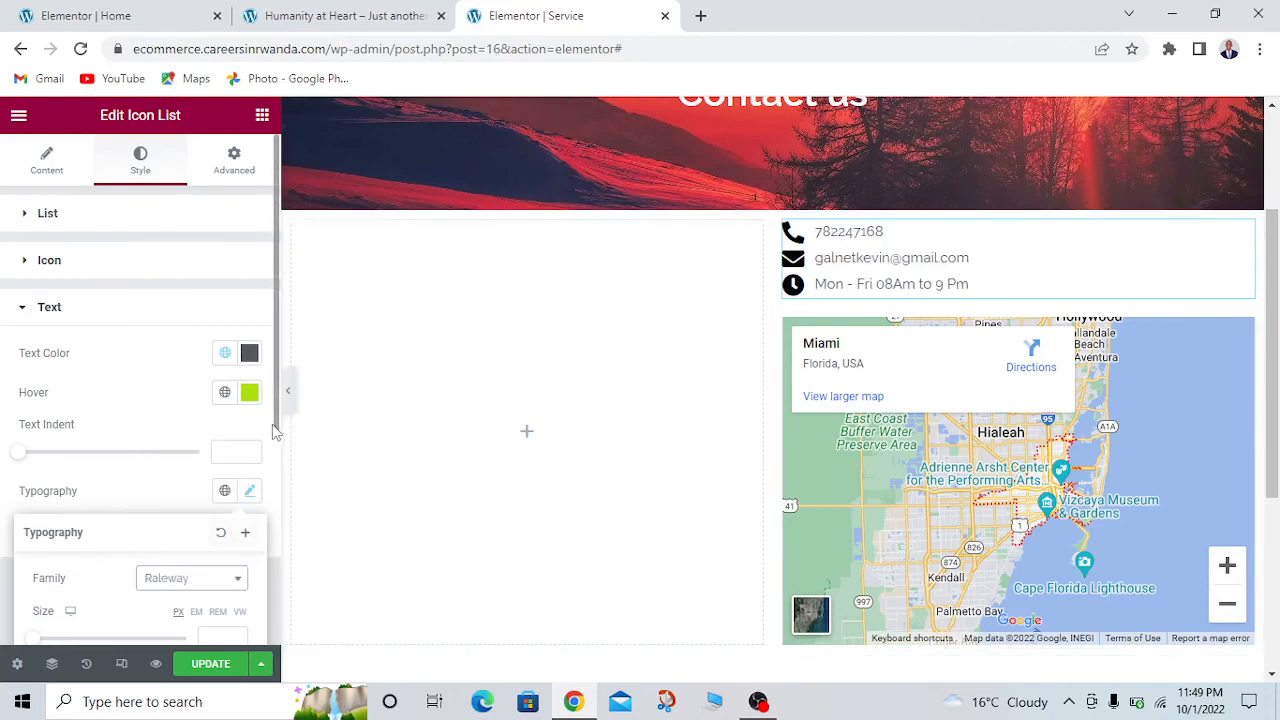
drag(274, 427, 279, 436)
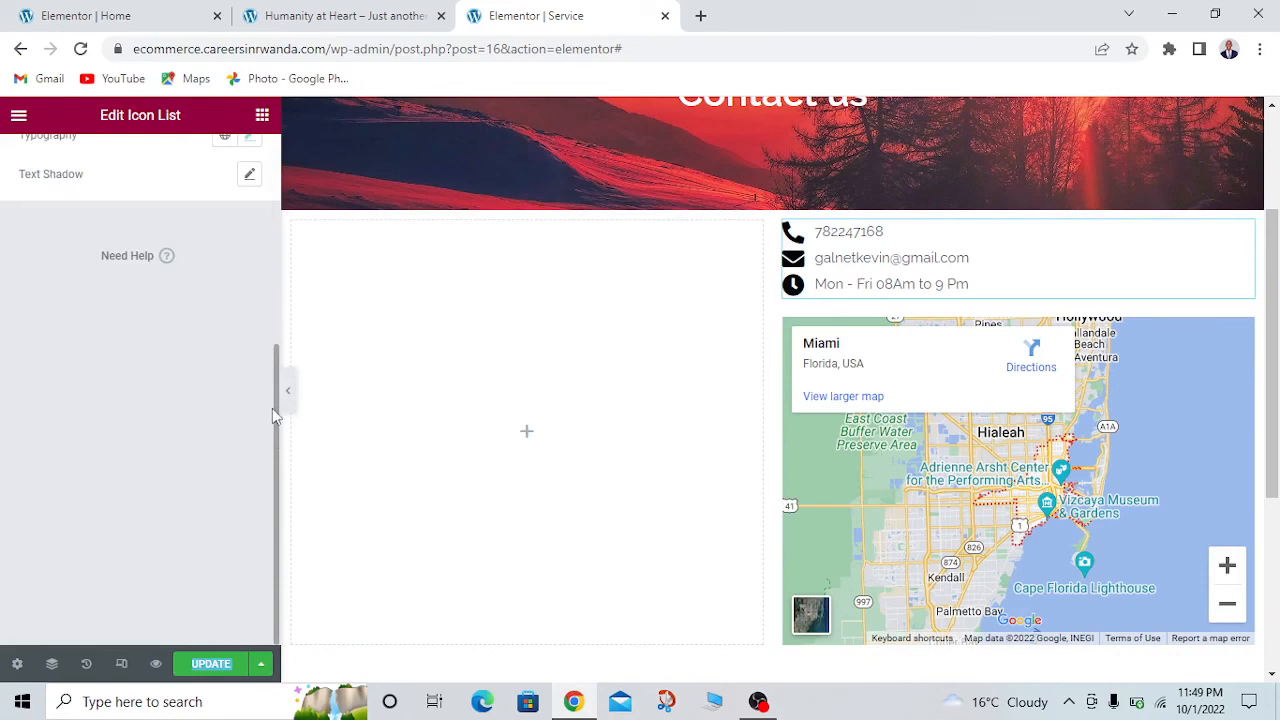
drag(278, 358, 284, 310)
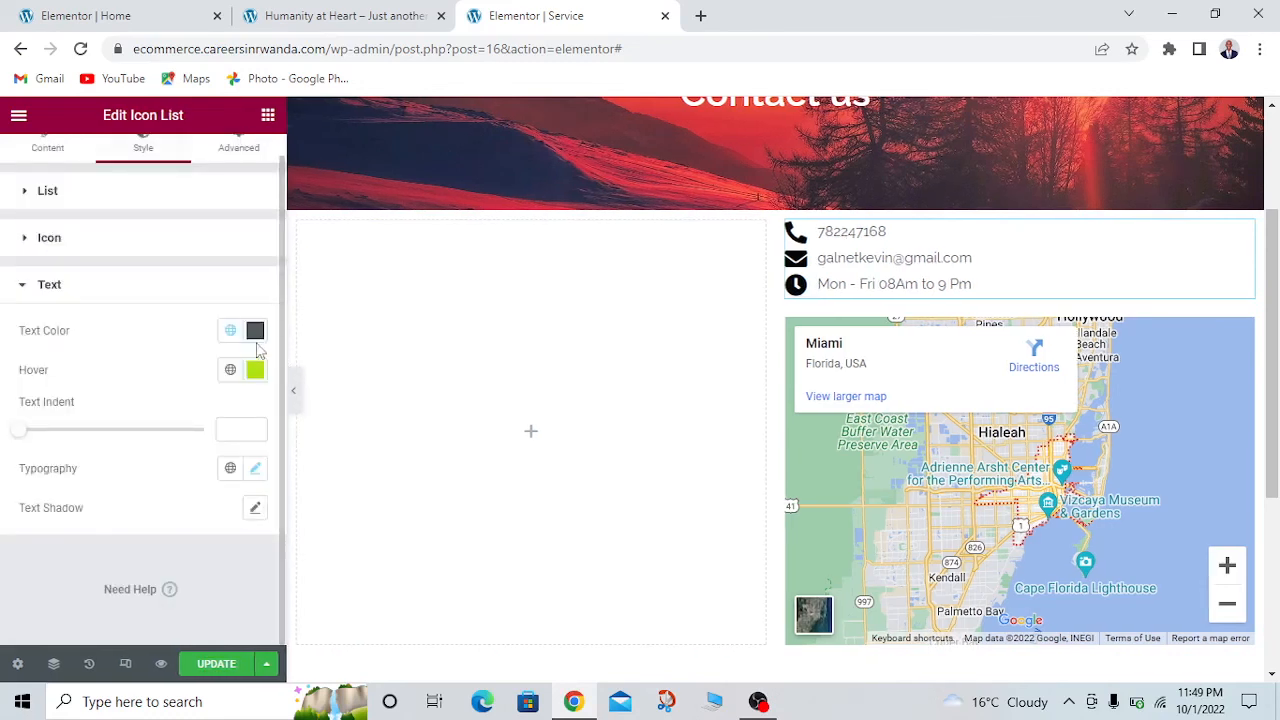
Step: Give the contact list text size 25 and font weight 600
click(258, 469)
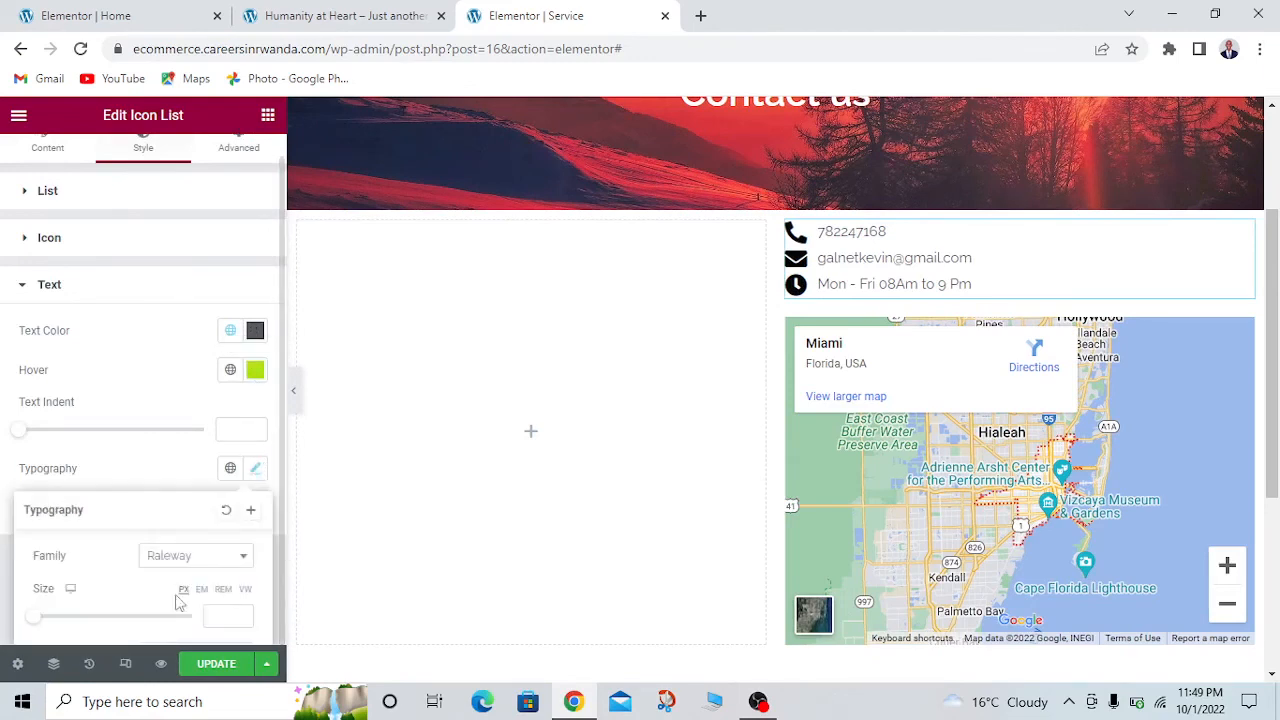
drag(38, 620, 60, 625)
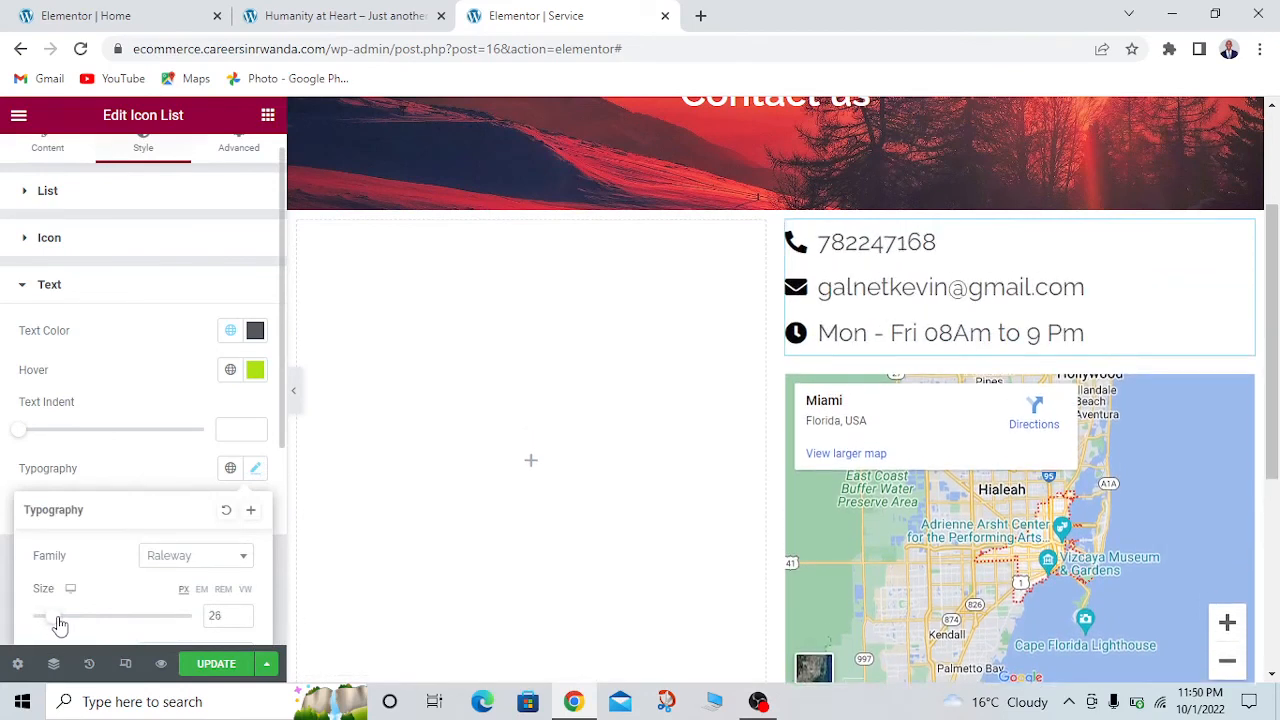
click(241, 620)
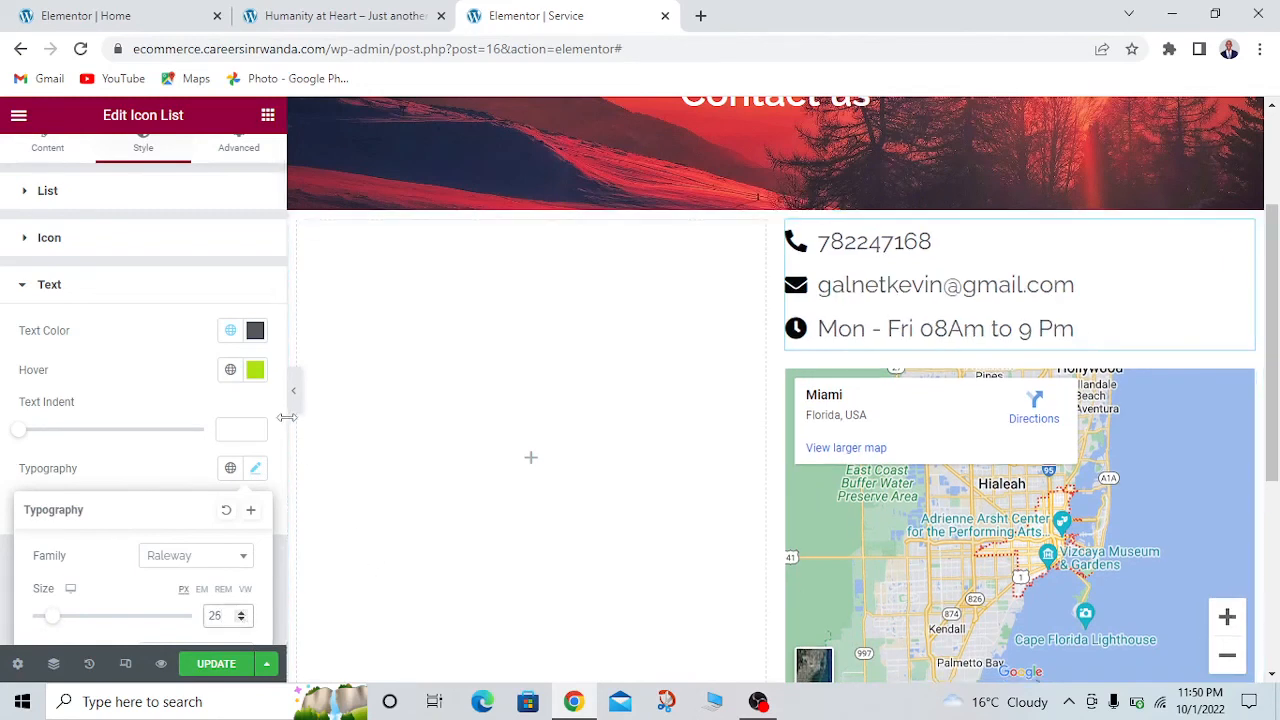
scroll(280, 470, down, 1)
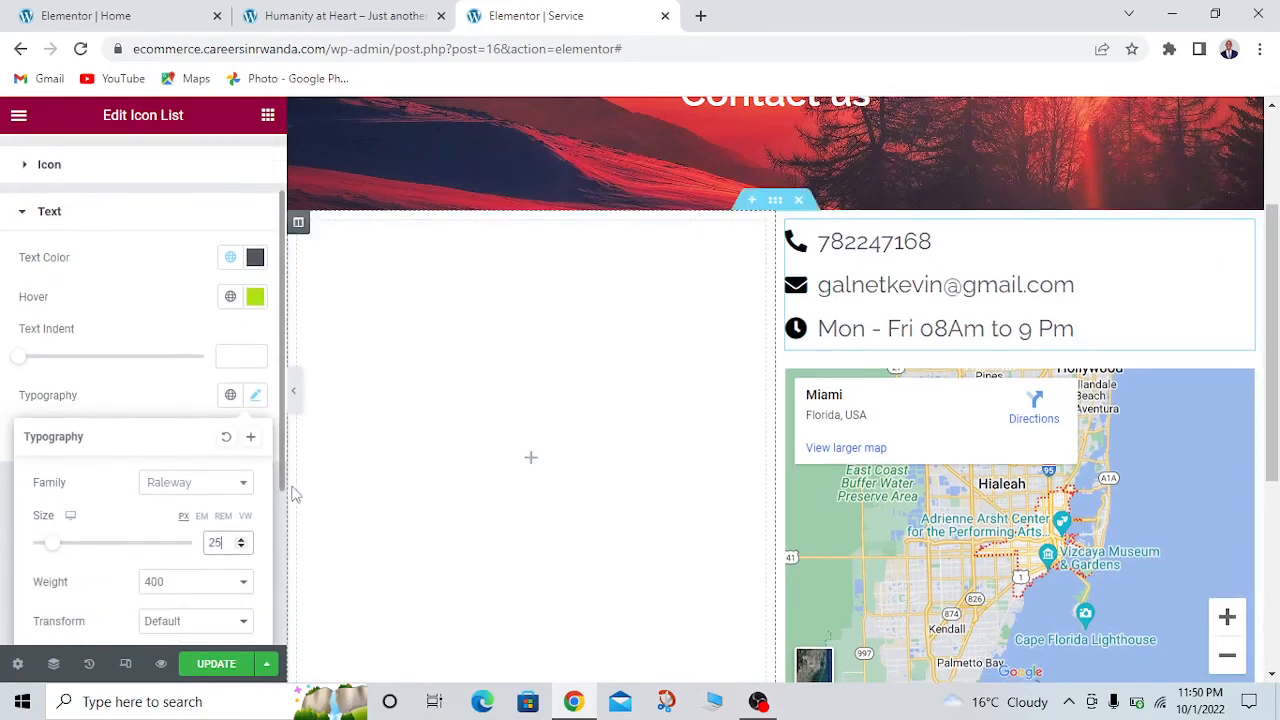
scroll(250, 560, down, 3)
scroll(243, 535, up, 1)
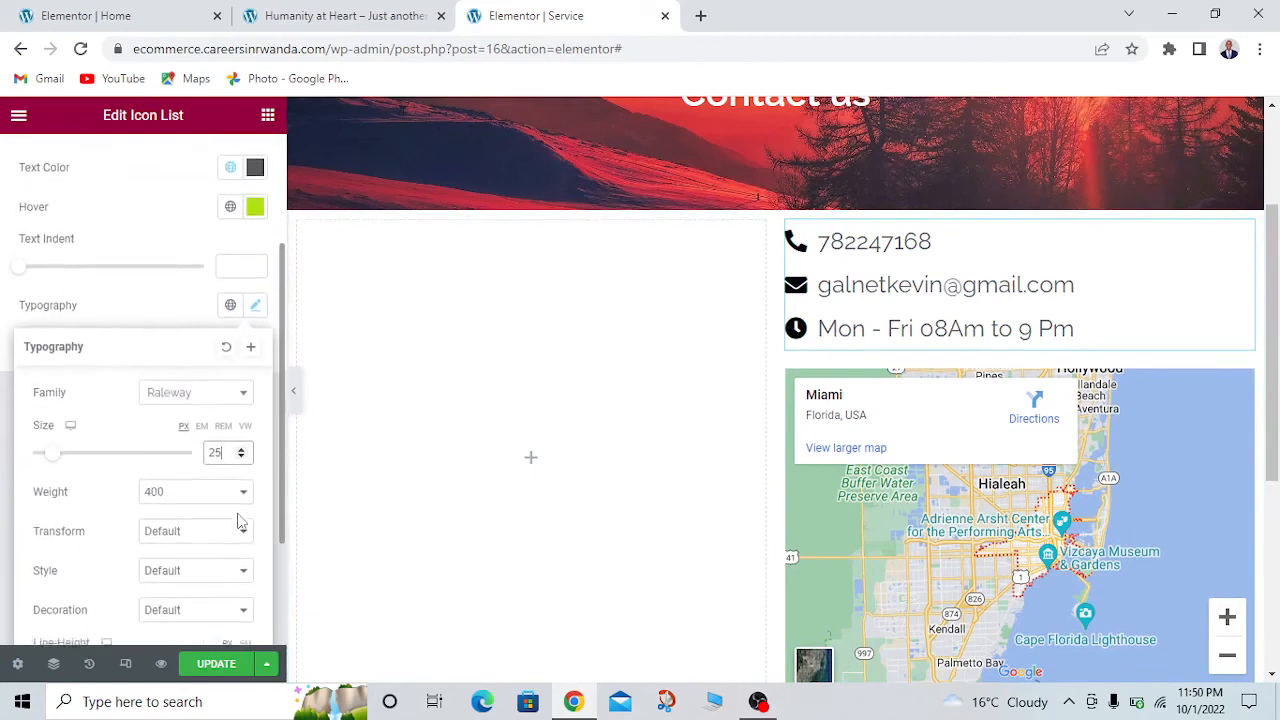
scroll(240, 530, down, 1)
scroll(238, 500, up, 1)
scroll(240, 520, down, 1)
scroll(222, 518, up, 1)
scroll(222, 518, down, 1)
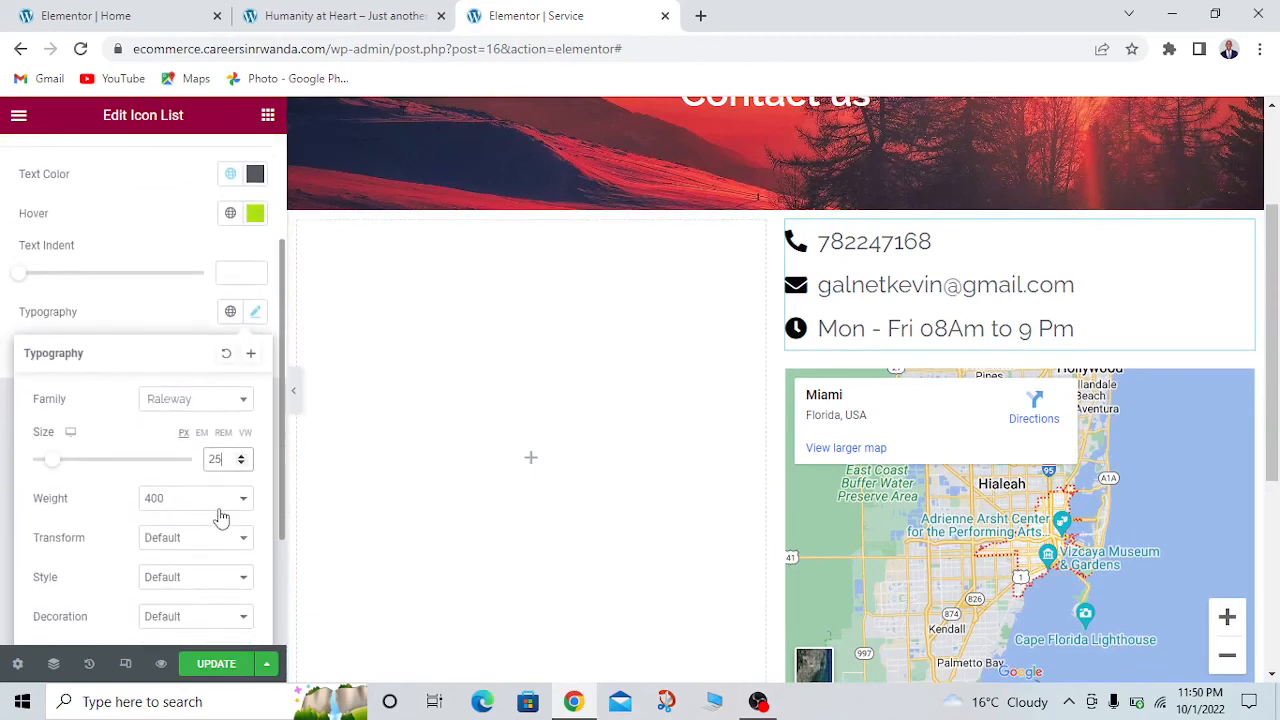
click(220, 506)
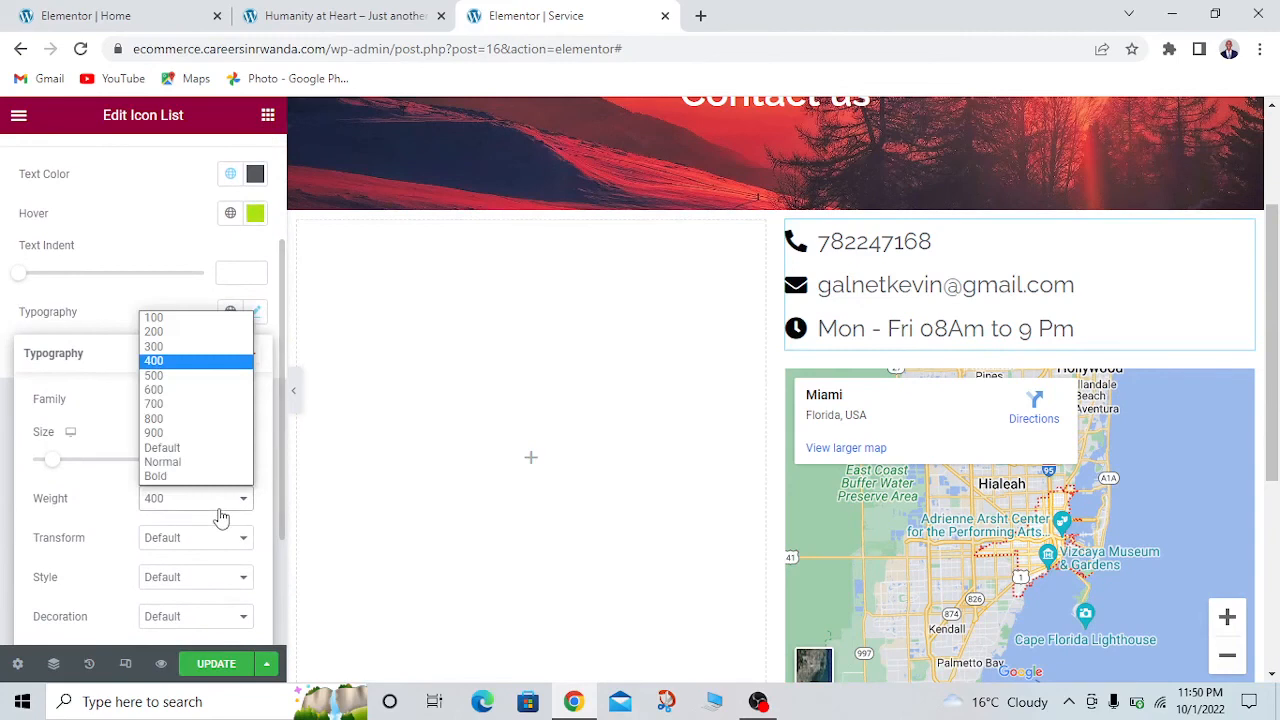
click(200, 390)
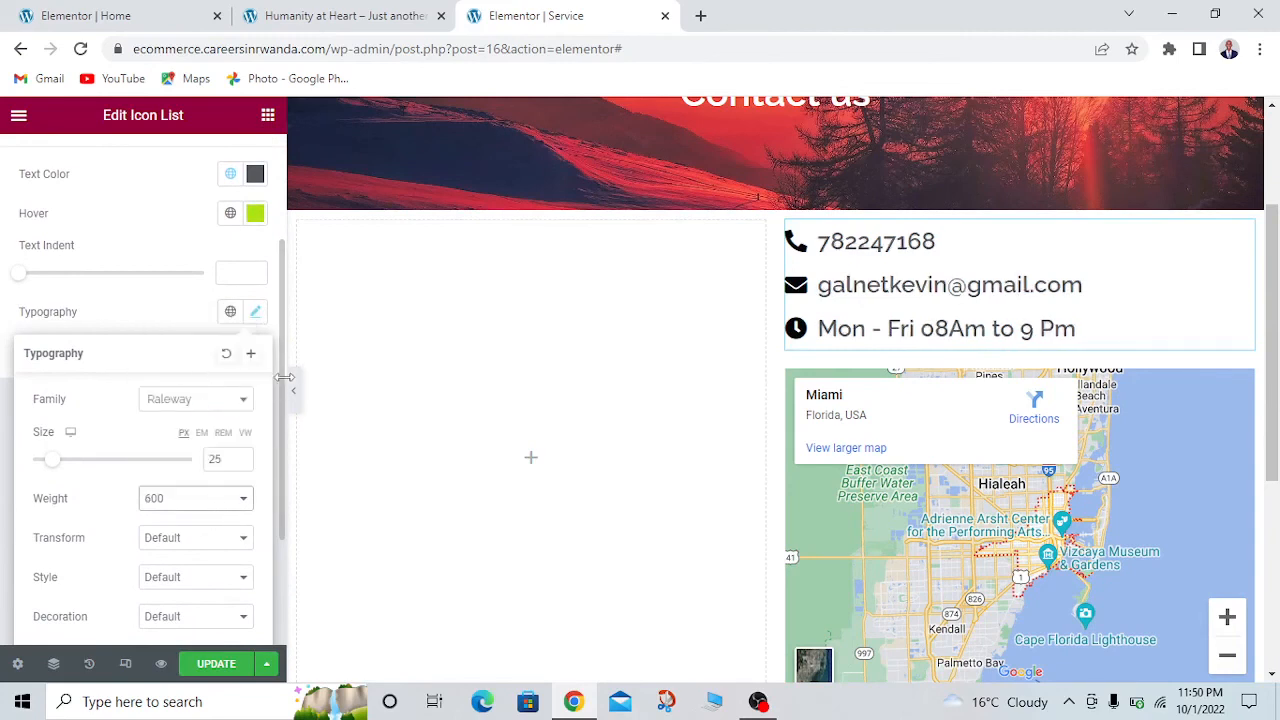
click(354, 491)
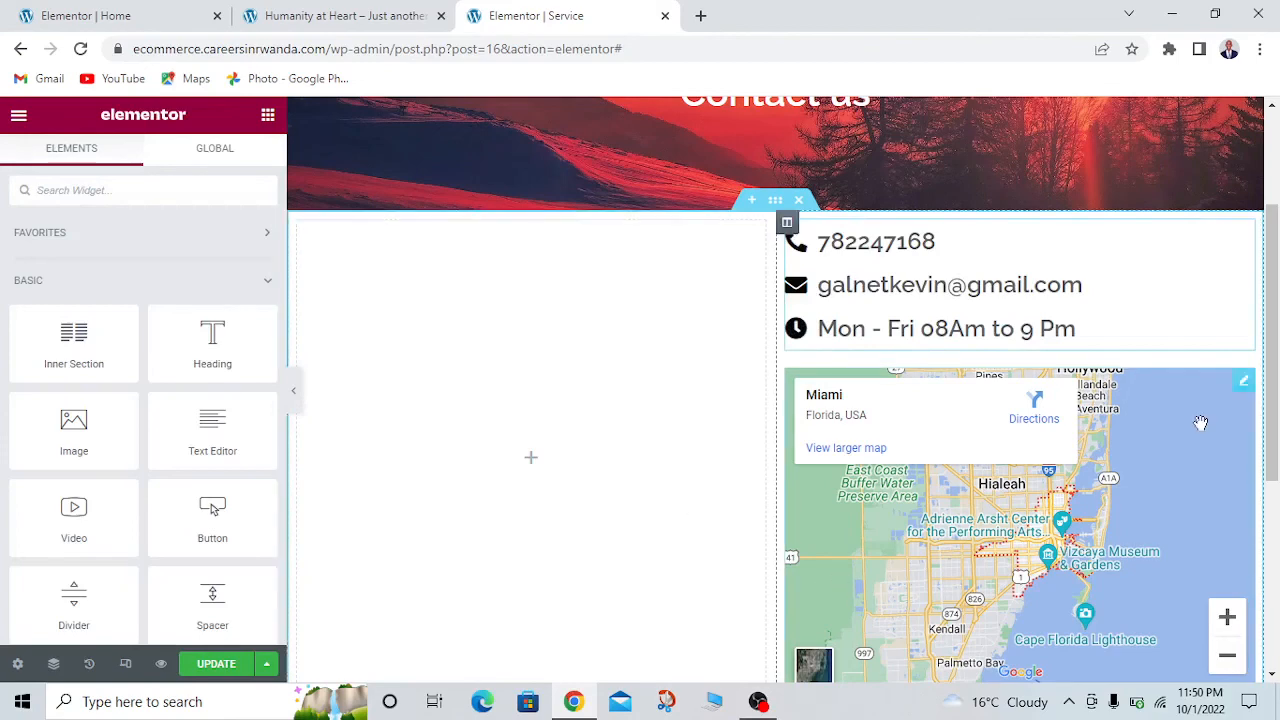
Step: From the Elementor | Home tab, trim the address to wp-admin and load the Dashboard
drag(1278, 400, 1274, 434)
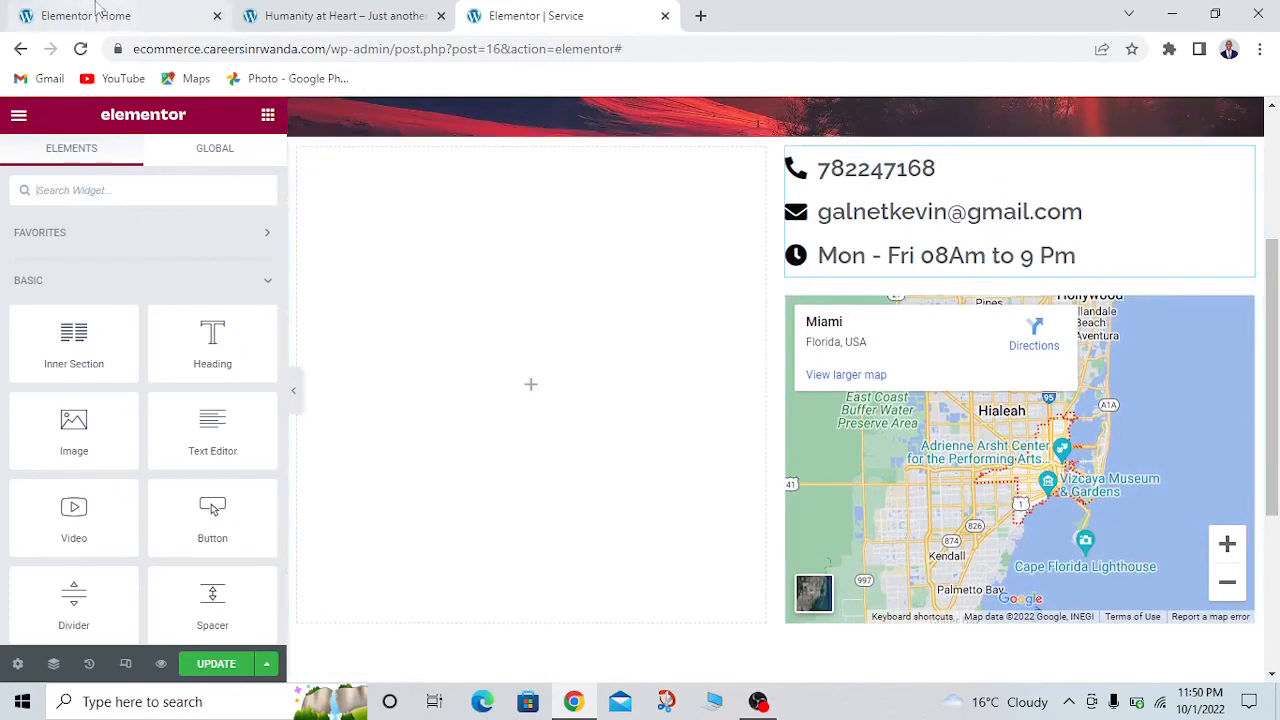
mouse_move(96, 7)
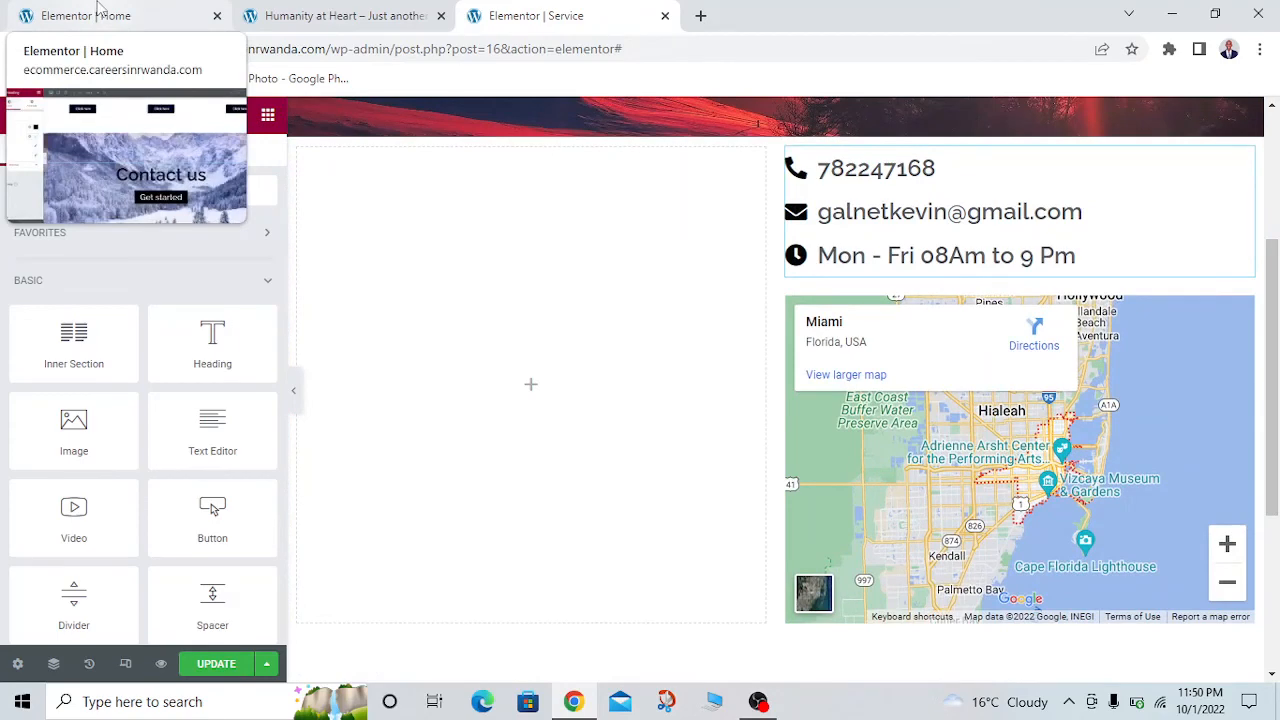
click(112, 20)
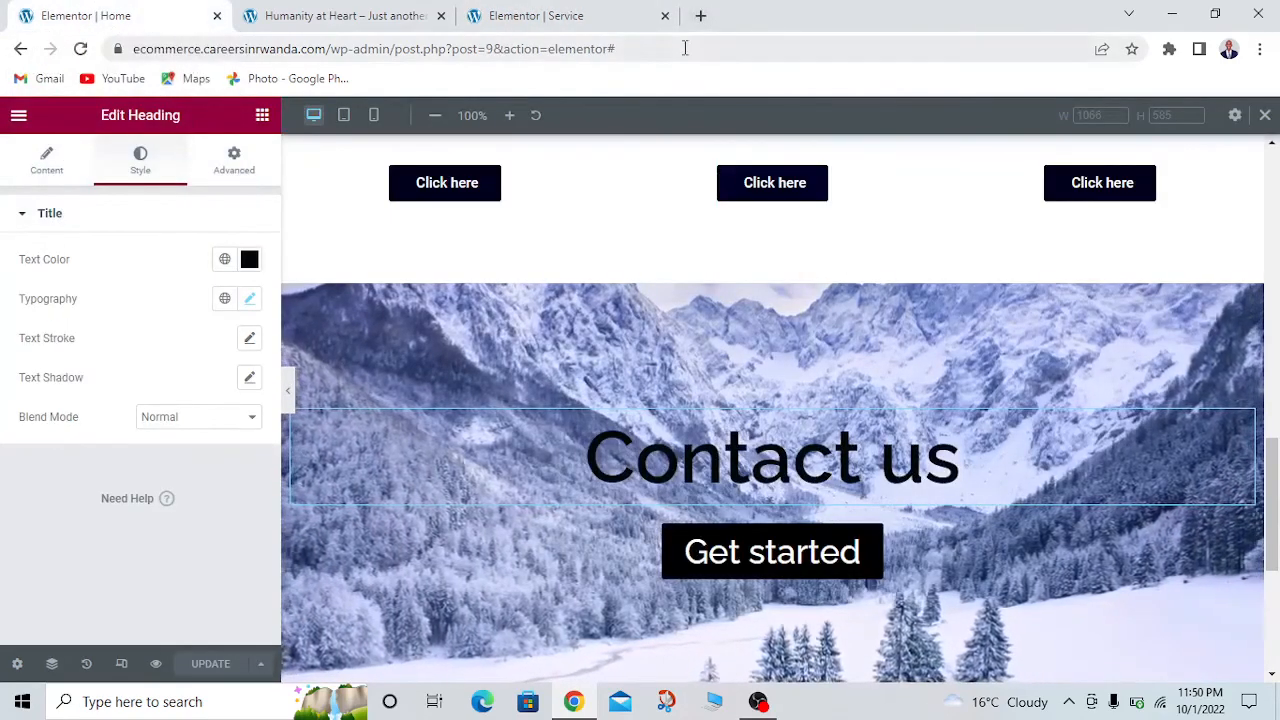
drag(686, 48, 400, 58)
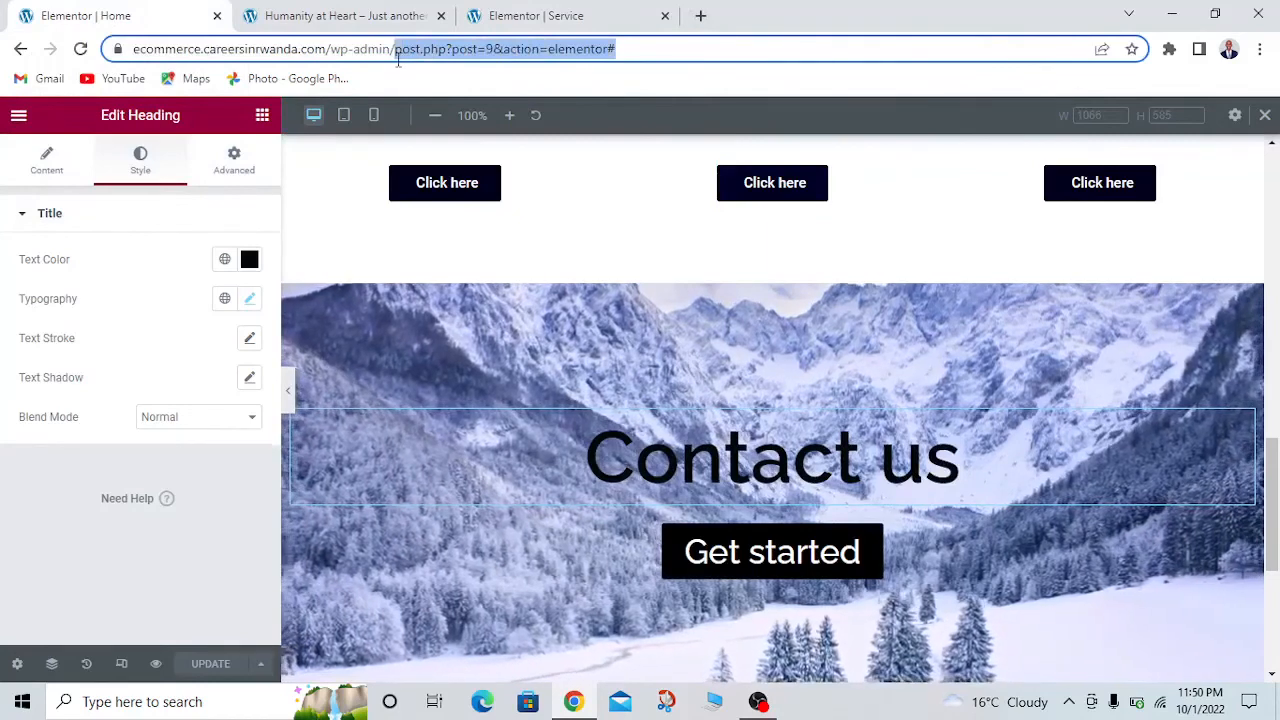
key(BackSpace)
key(Return)
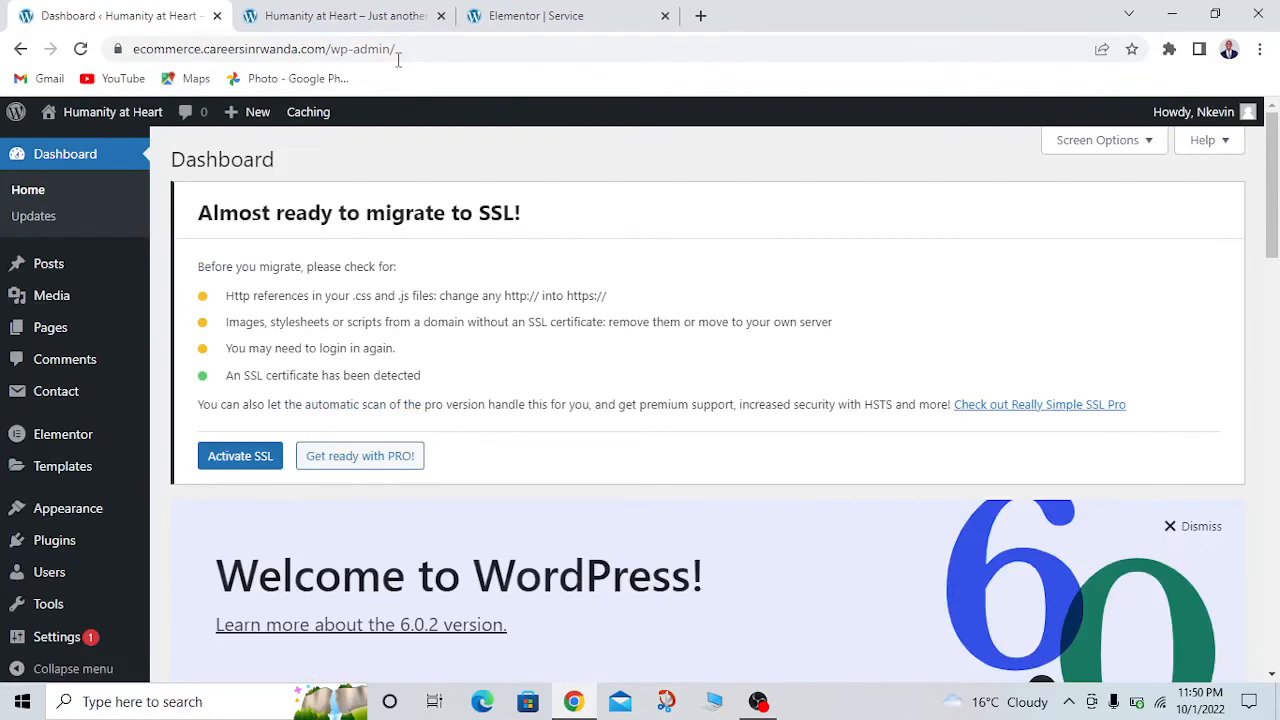
mouse_move(38, 397)
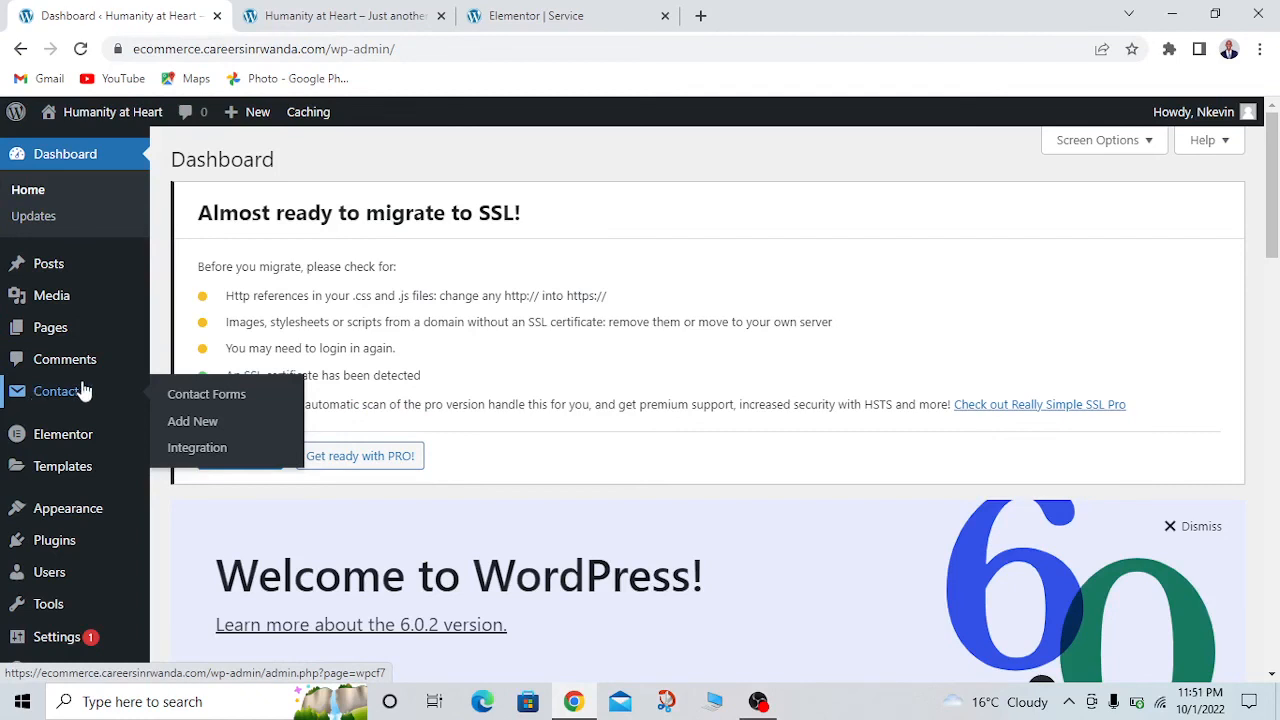
Step: Open Contact form 1 from the Contact Forms list for editing
click(203, 396)
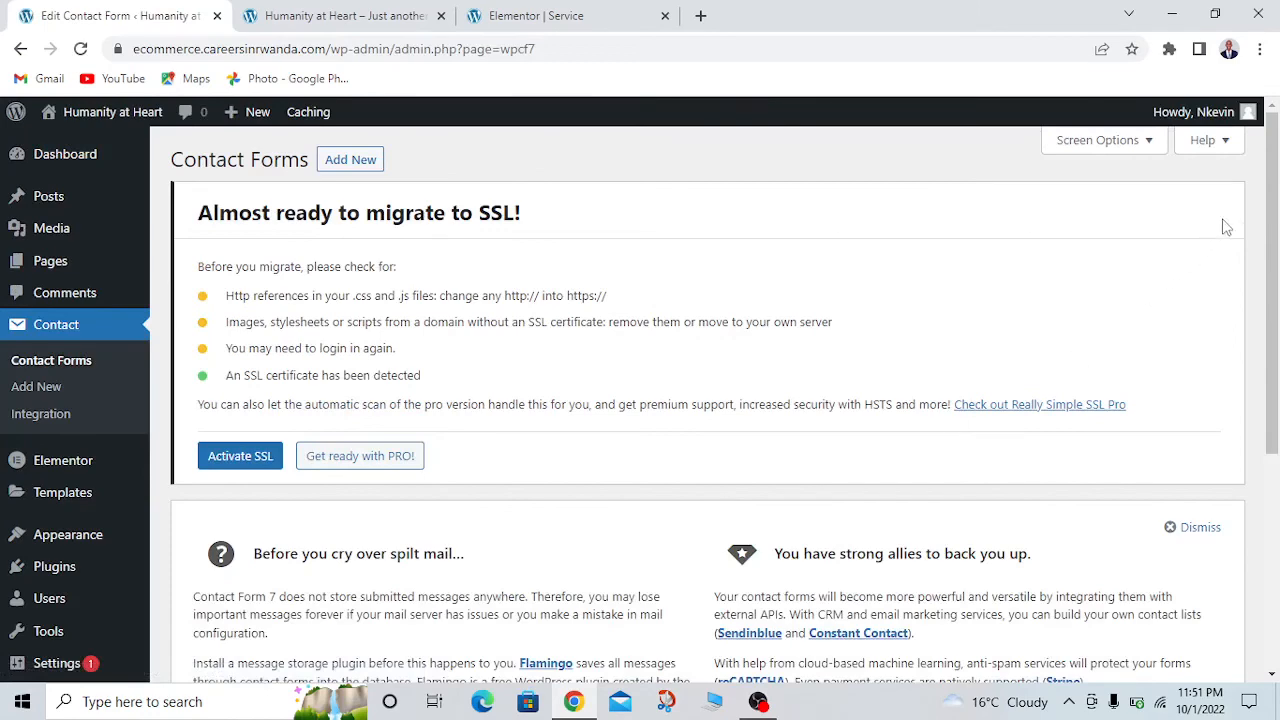
drag(1274, 268, 1276, 485)
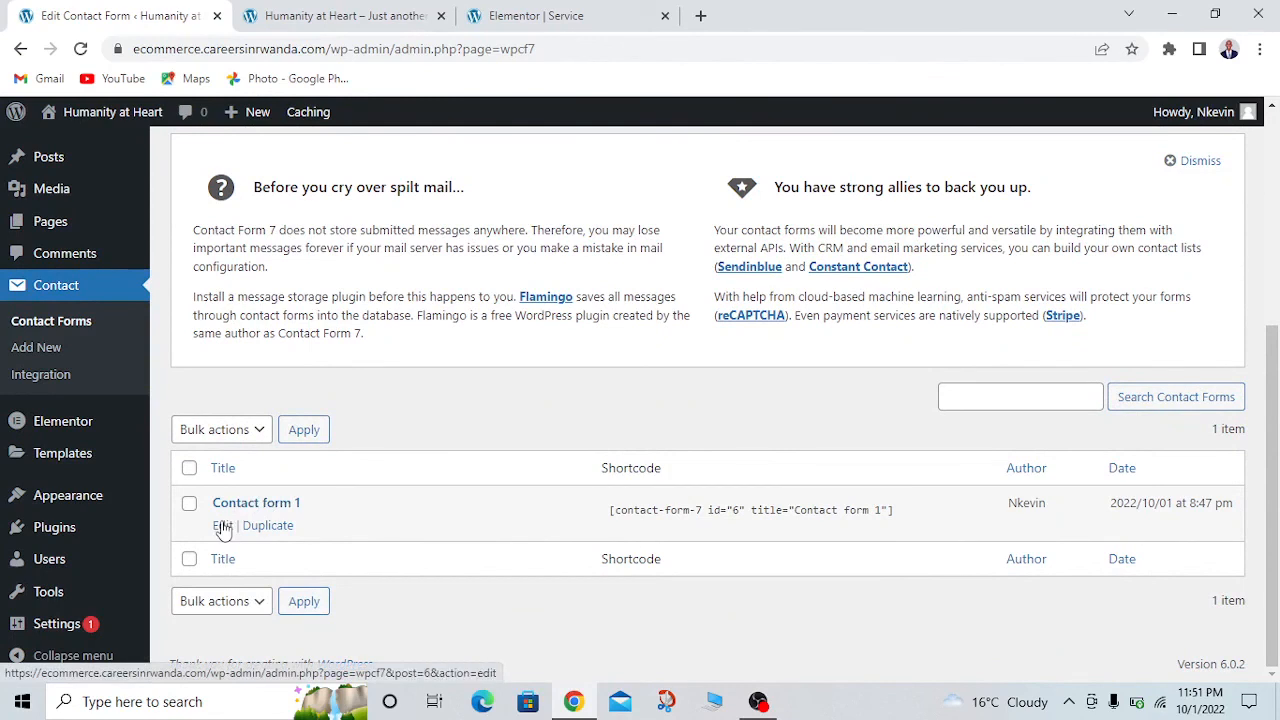
click(252, 507)
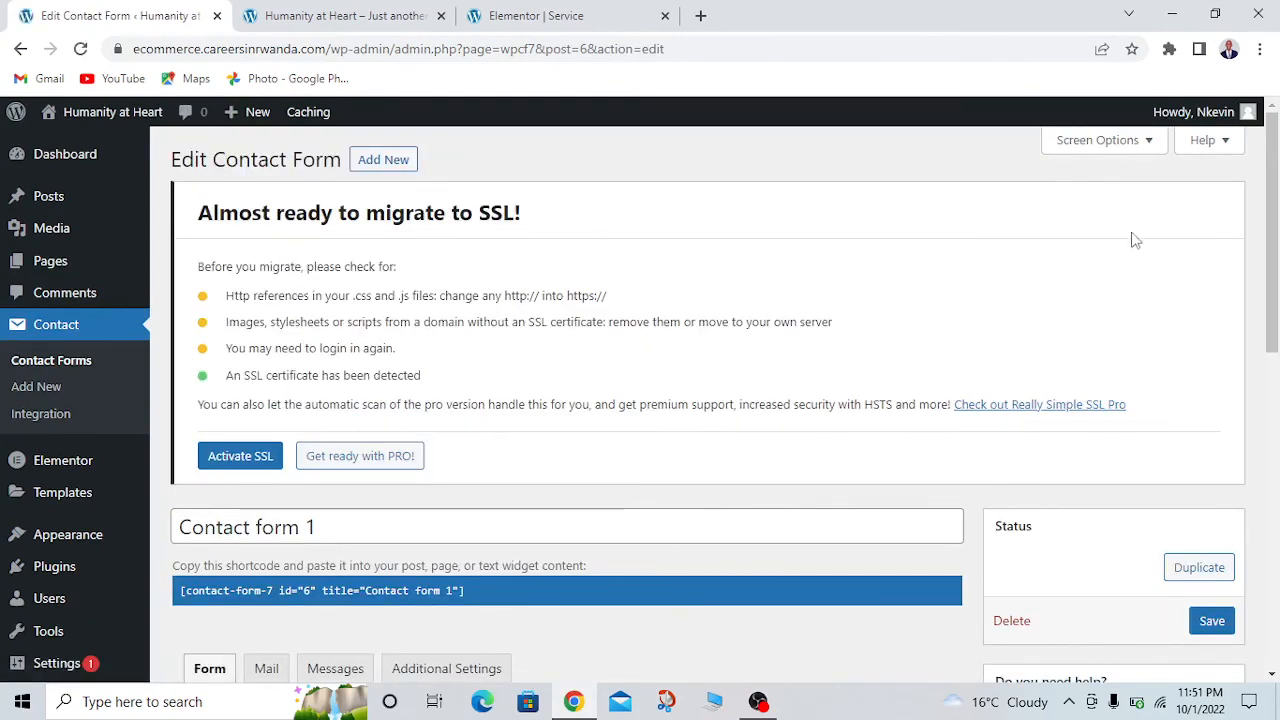
Step: Check the Mail tab recipient [_site_admin_email] and save Contact form 1
scroll(1268, 285, down, 3)
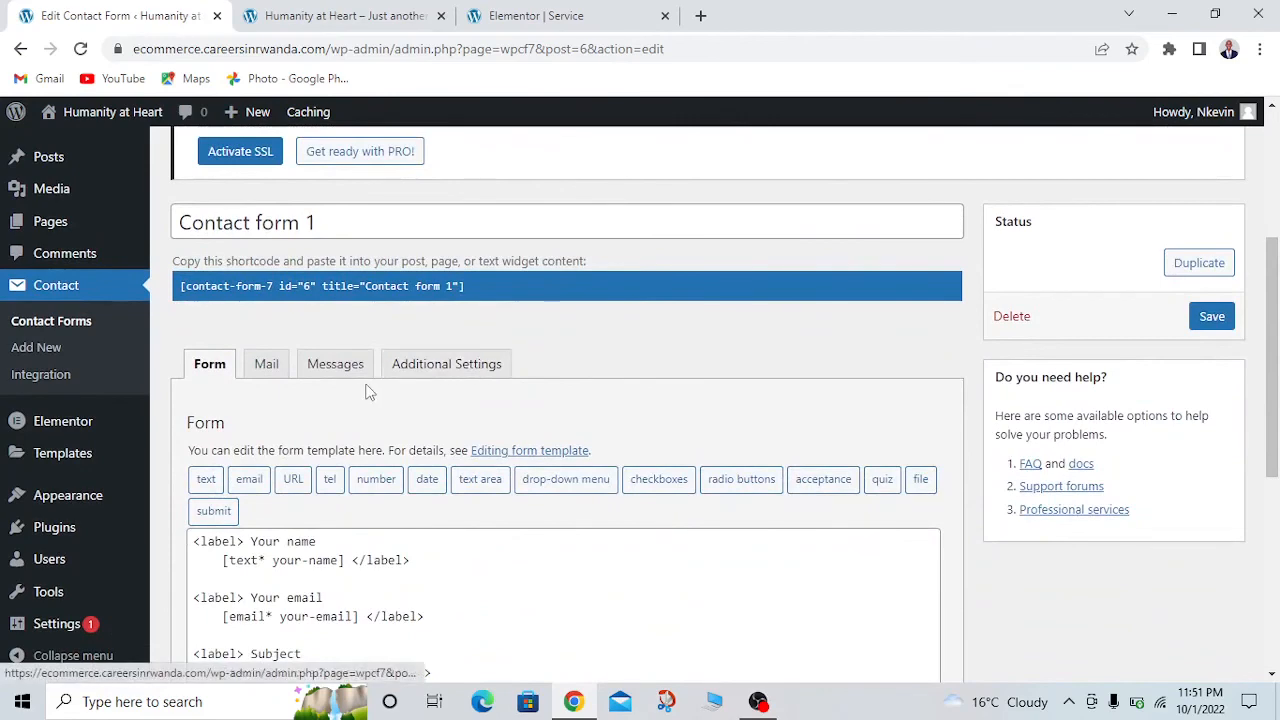
click(267, 367)
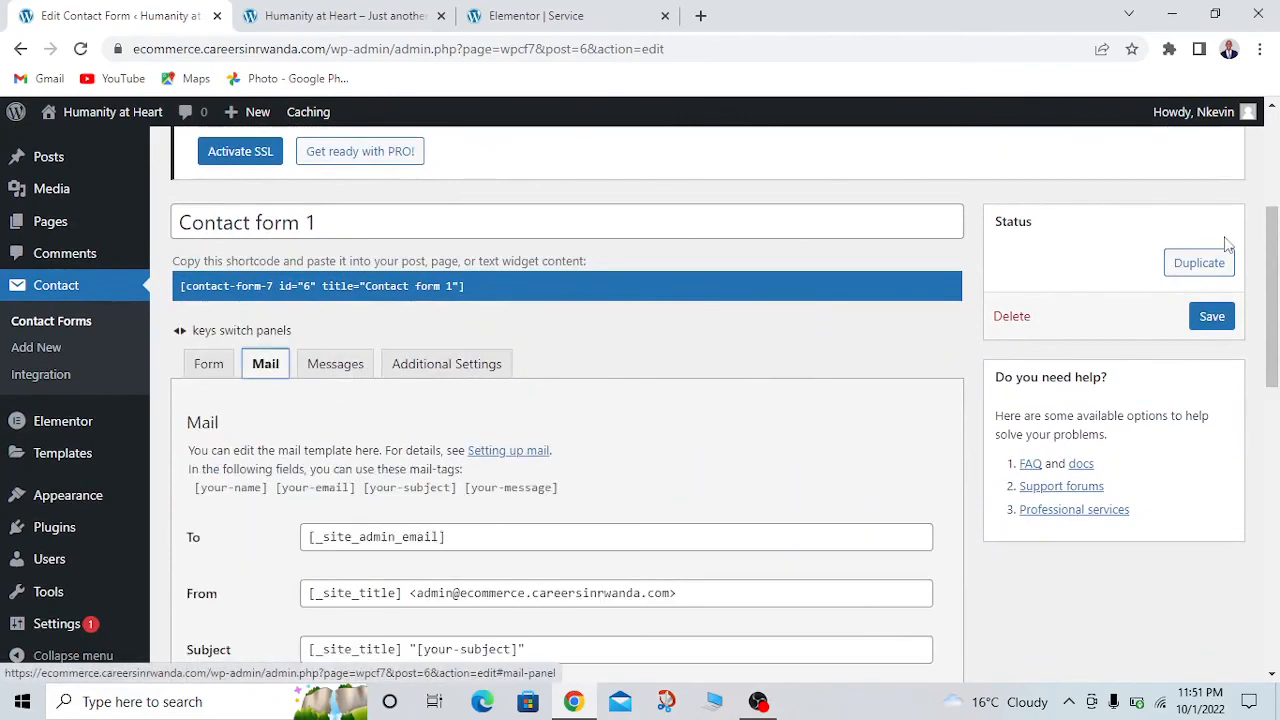
scroll(1276, 355, down, 2)
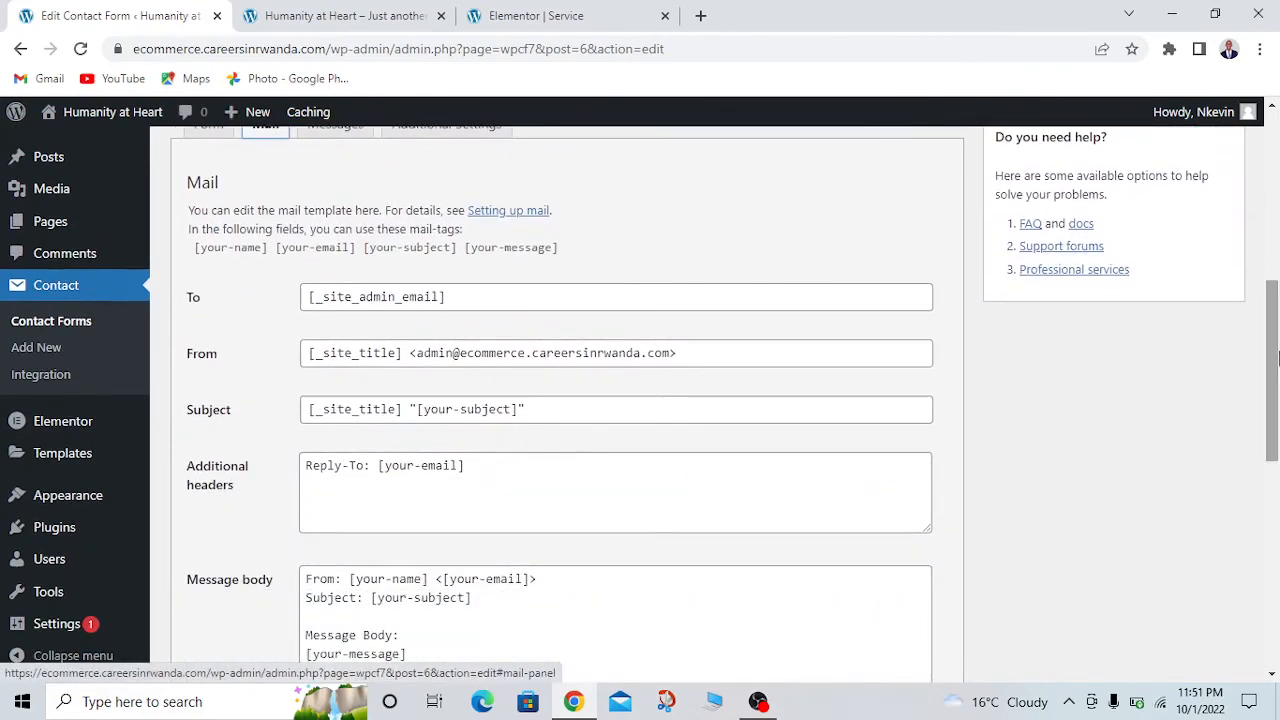
click(500, 297)
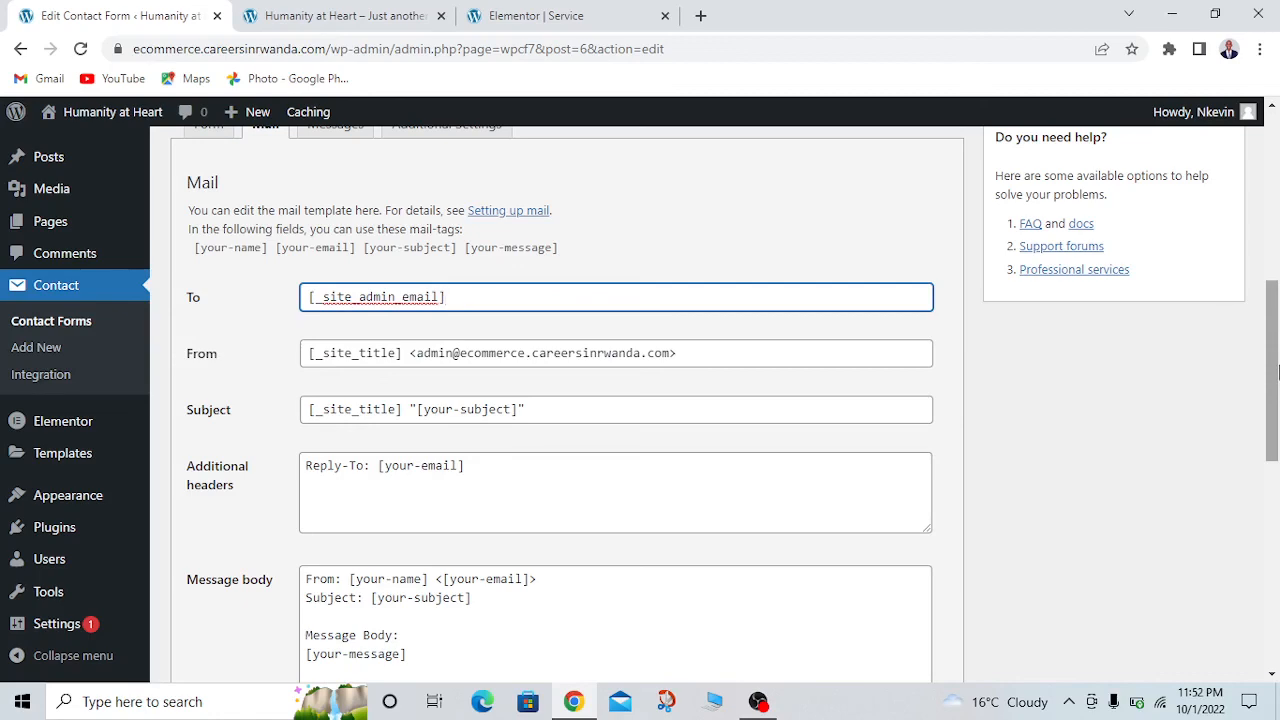
scroll(1278, 372, down, 7)
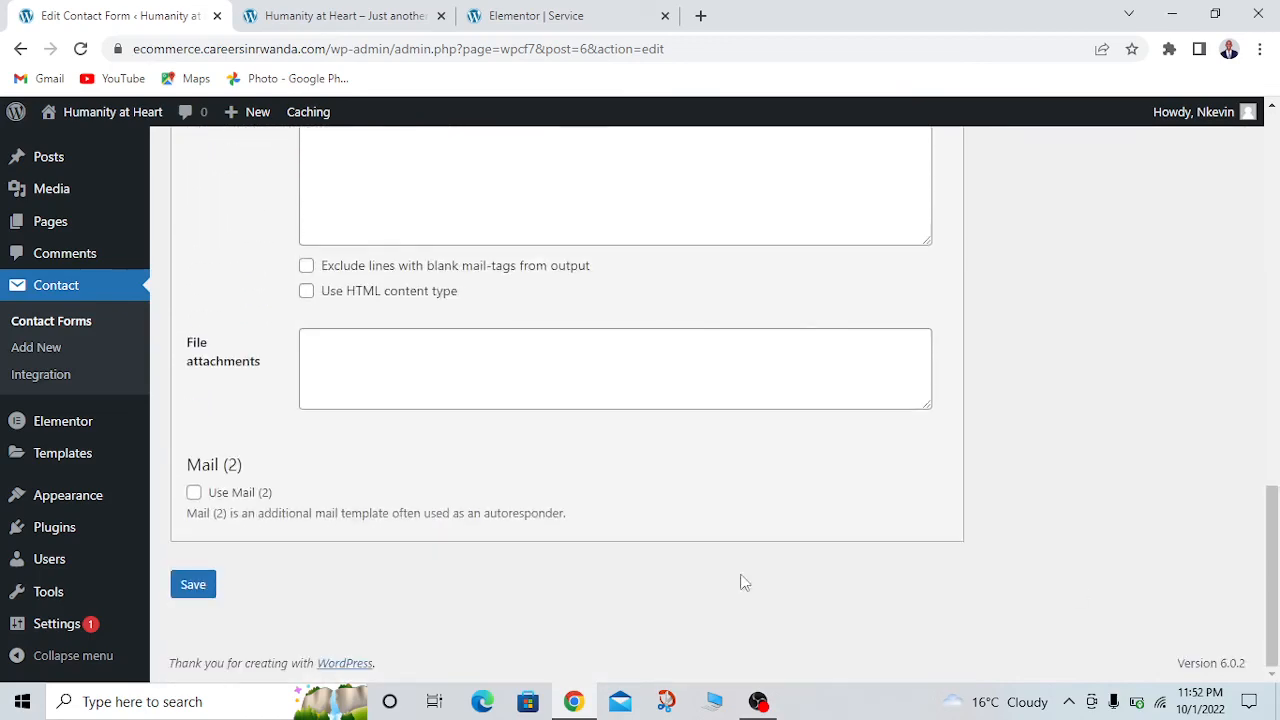
click(198, 587)
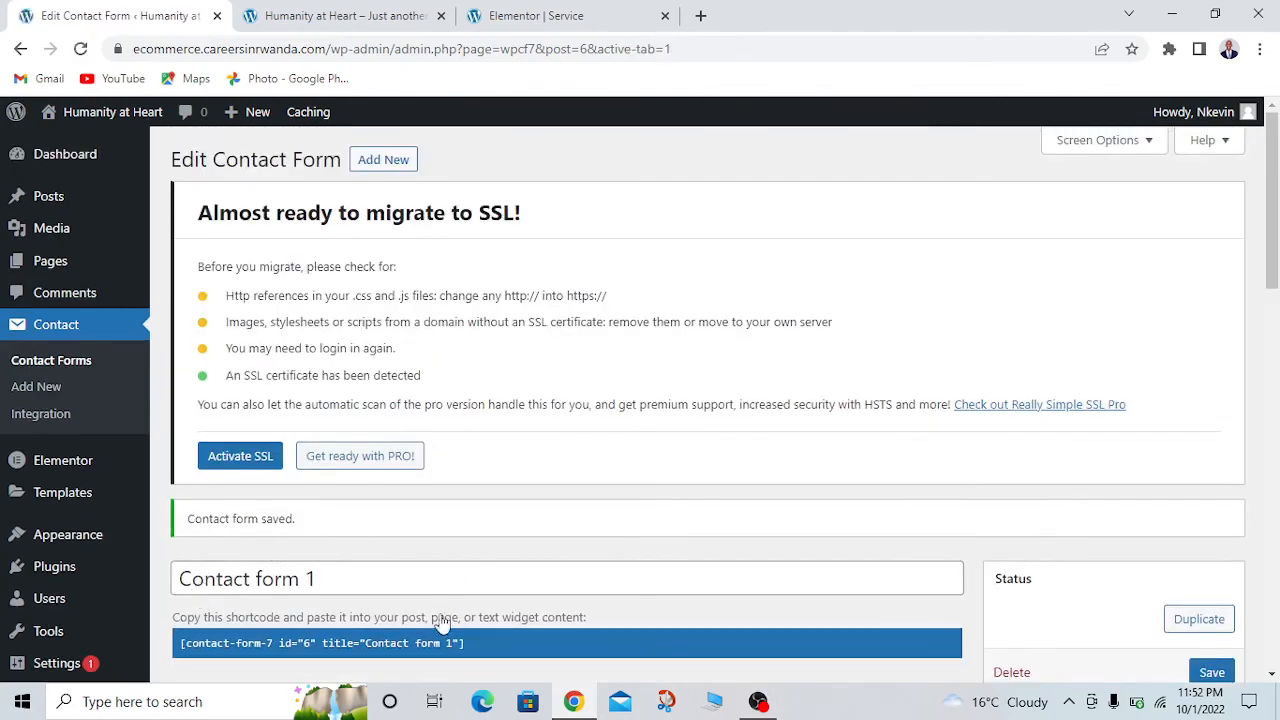
Step: Copy the shortcode [contact-form-7 id="6" title="Contact form 1"] and return to the Elementor | Service tab
scroll(1276, 287, down, 2)
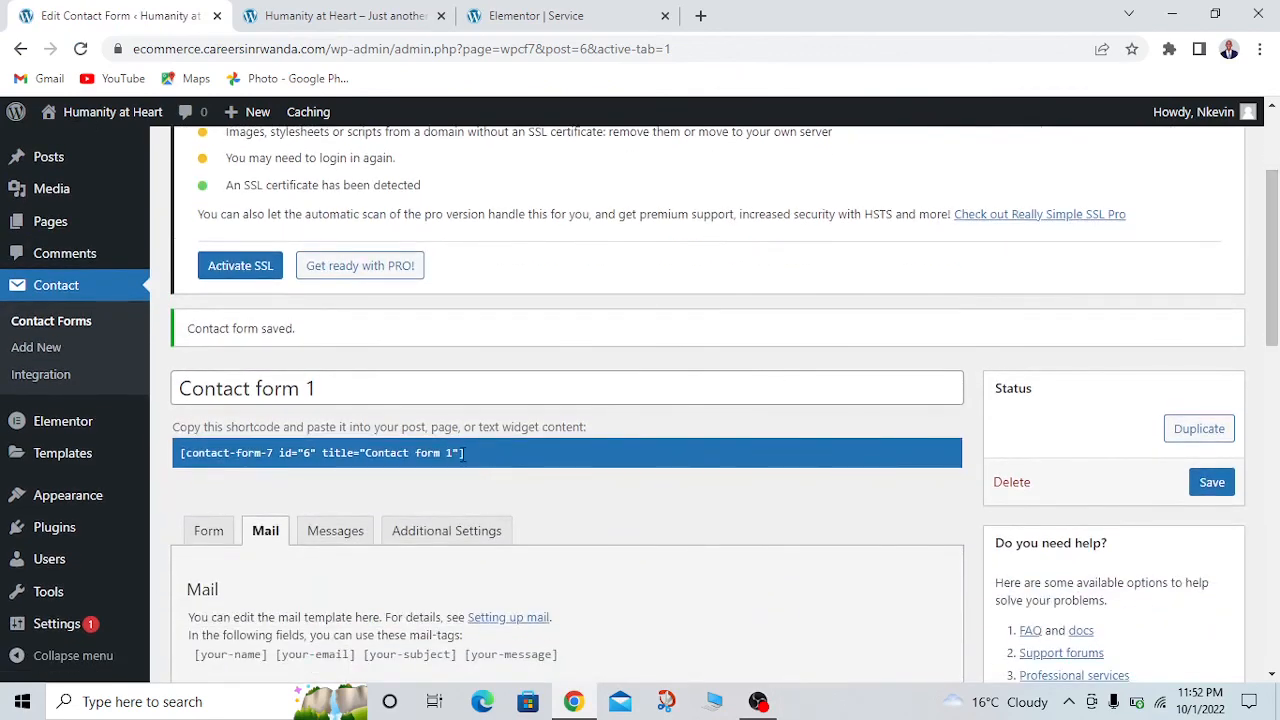
drag(466, 455, 250, 458)
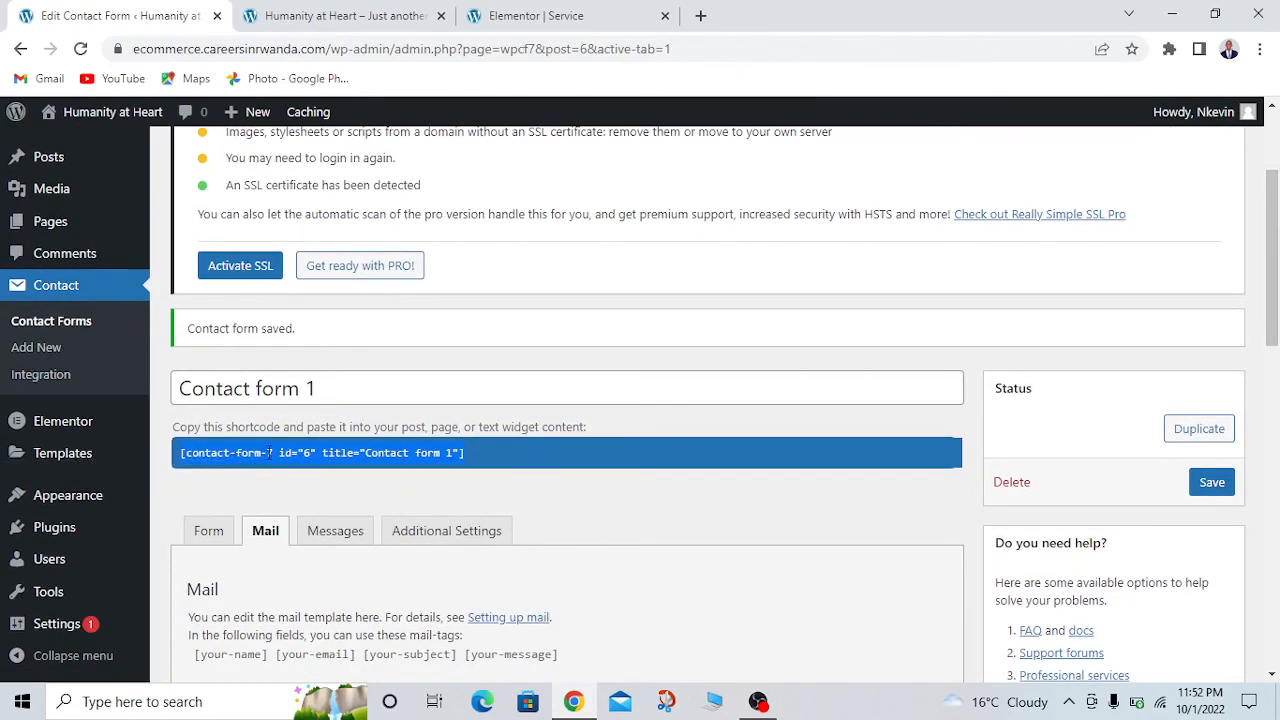
right_click(268, 453)
click(305, 466)
click(512, 14)
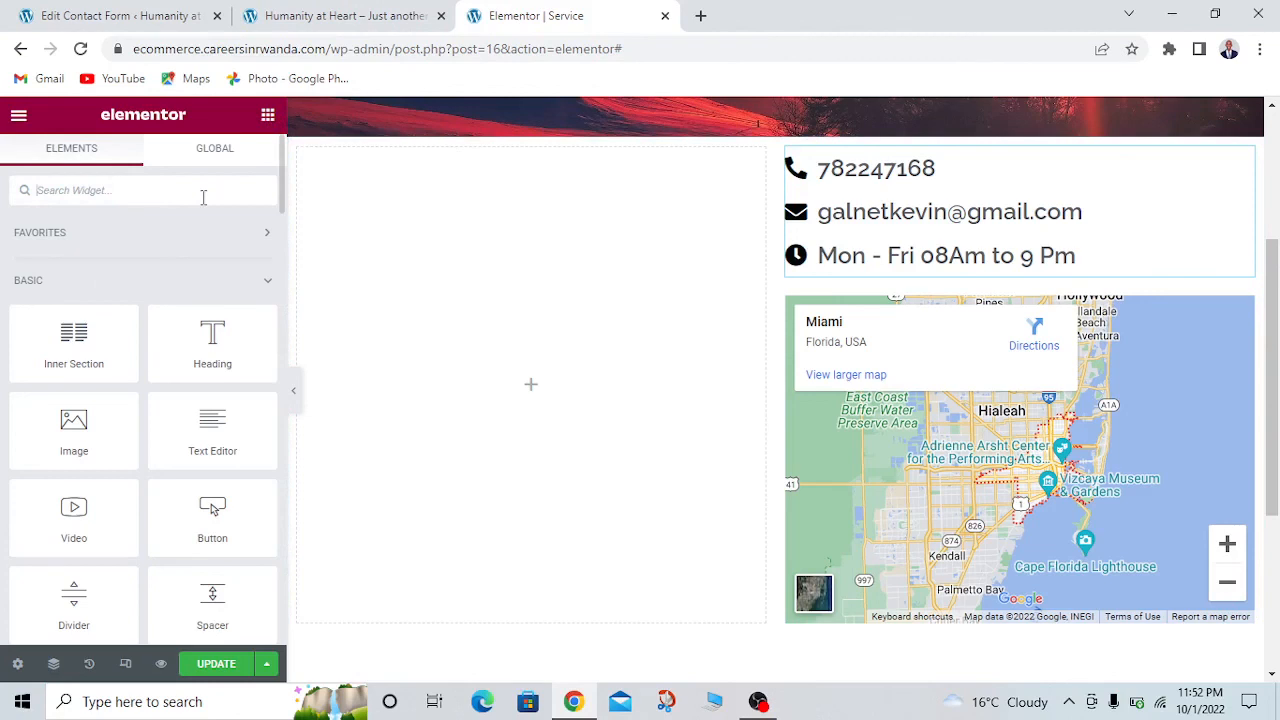
Step: Add a Shortcode widget to the empty left column holding Contact form 1's shortcode
text(short)
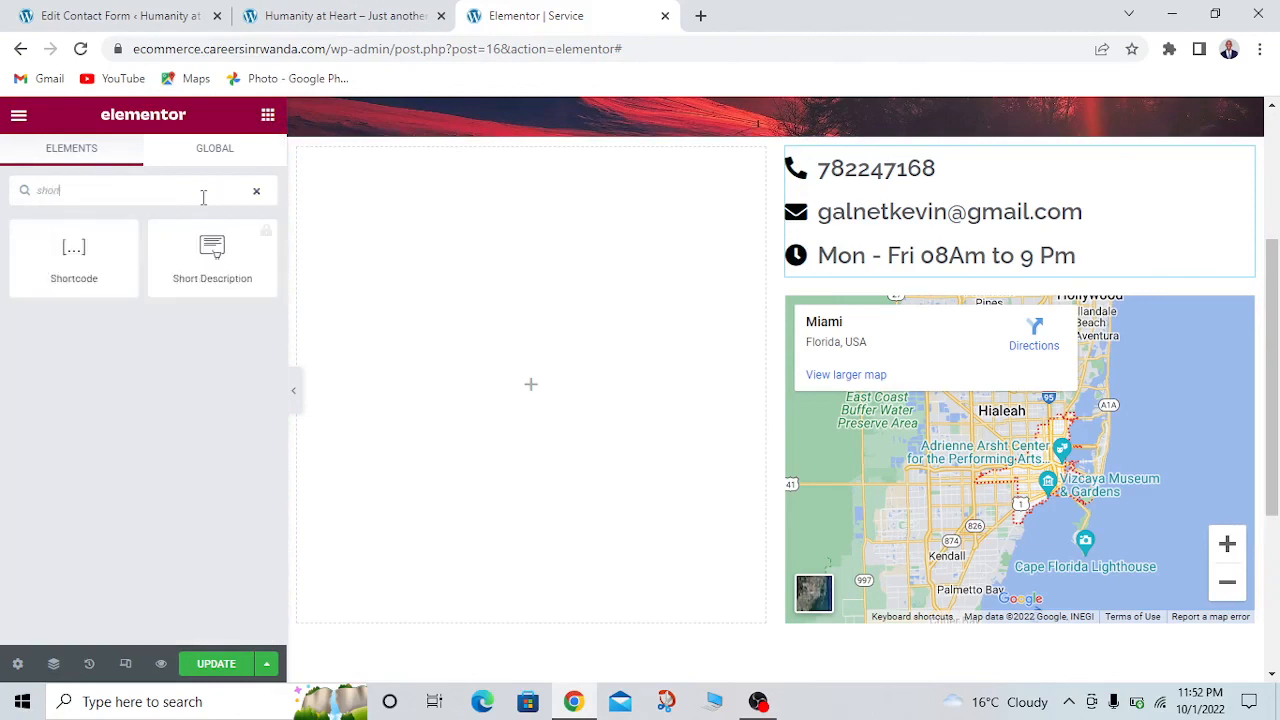
drag(86, 226, 514, 331)
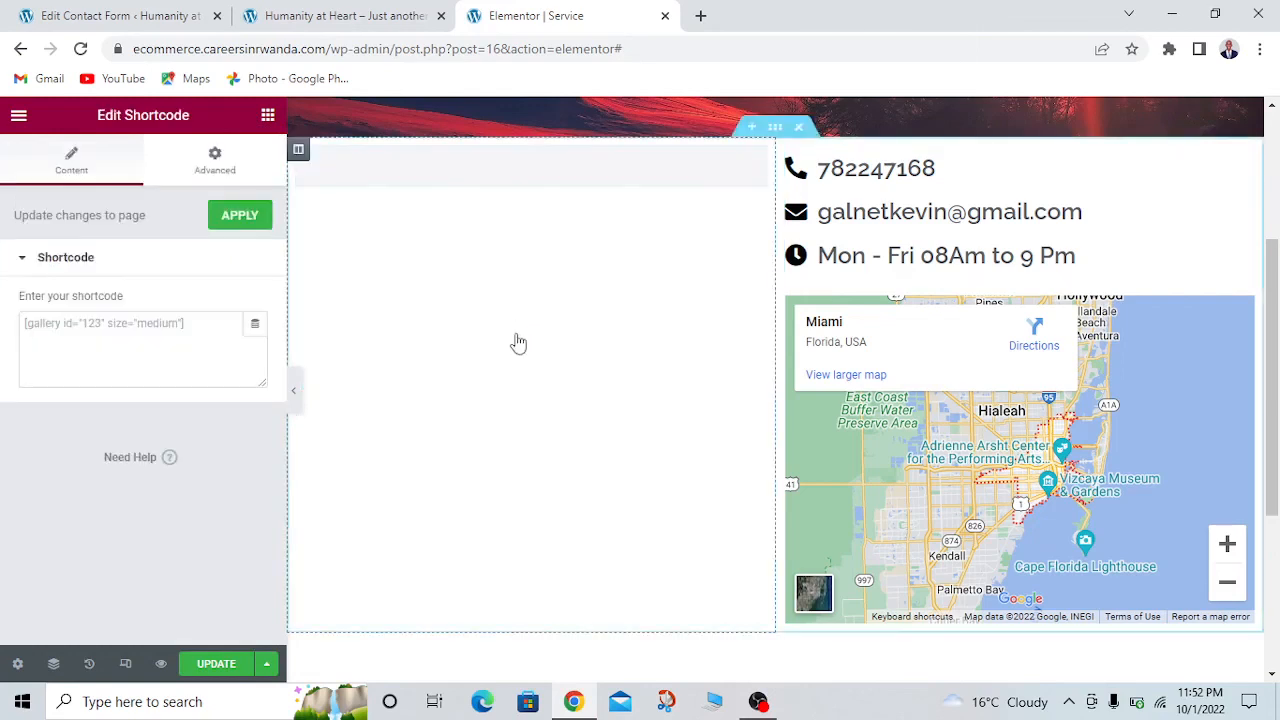
click(185, 330)
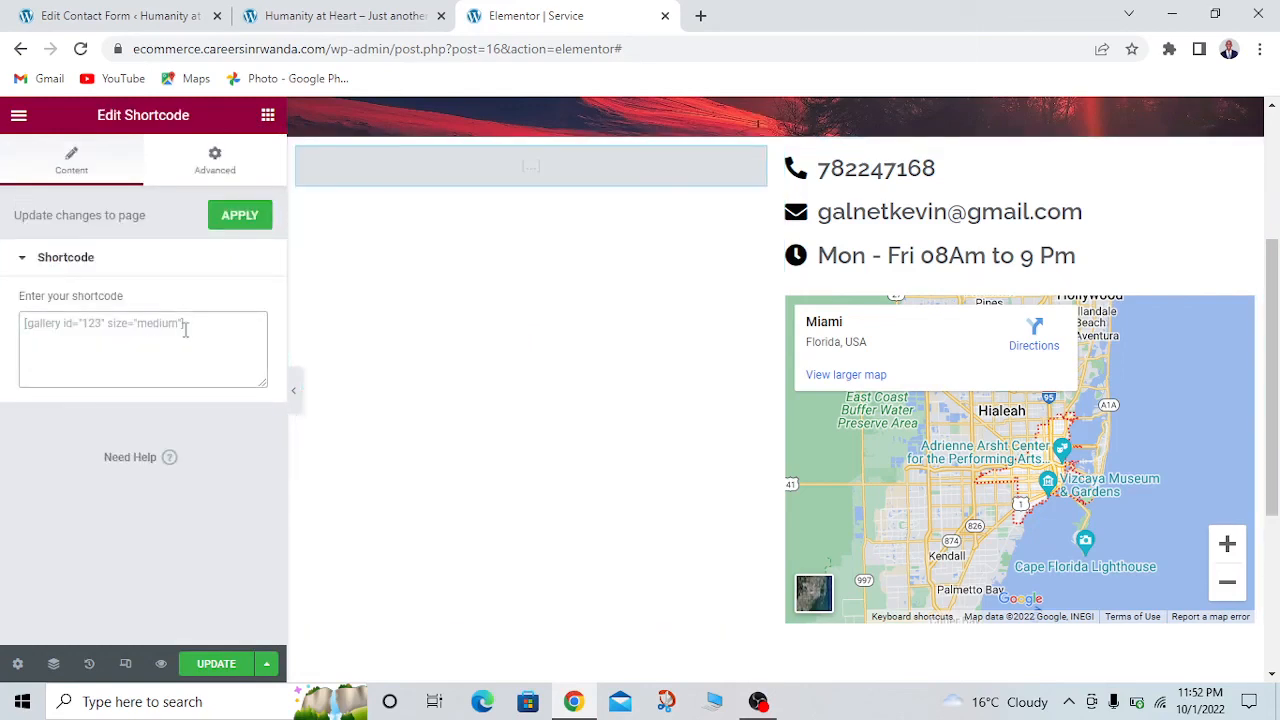
key(ctrl+v)
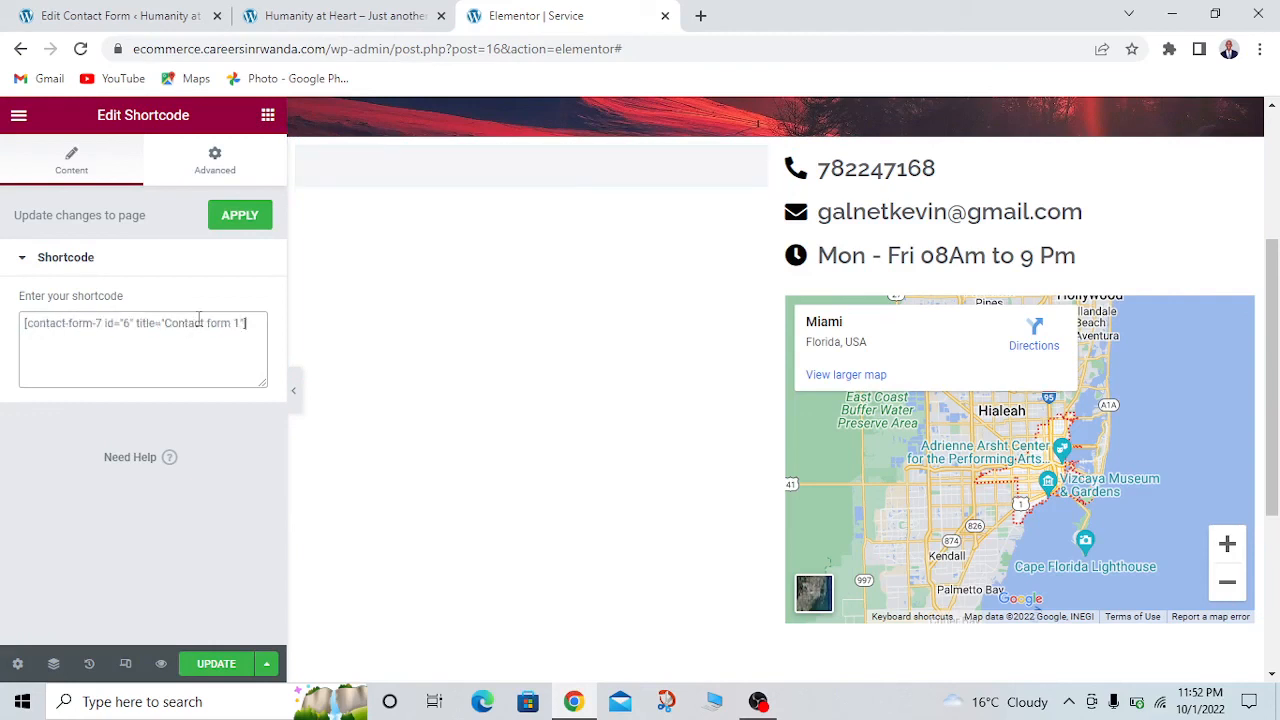
click(242, 222)
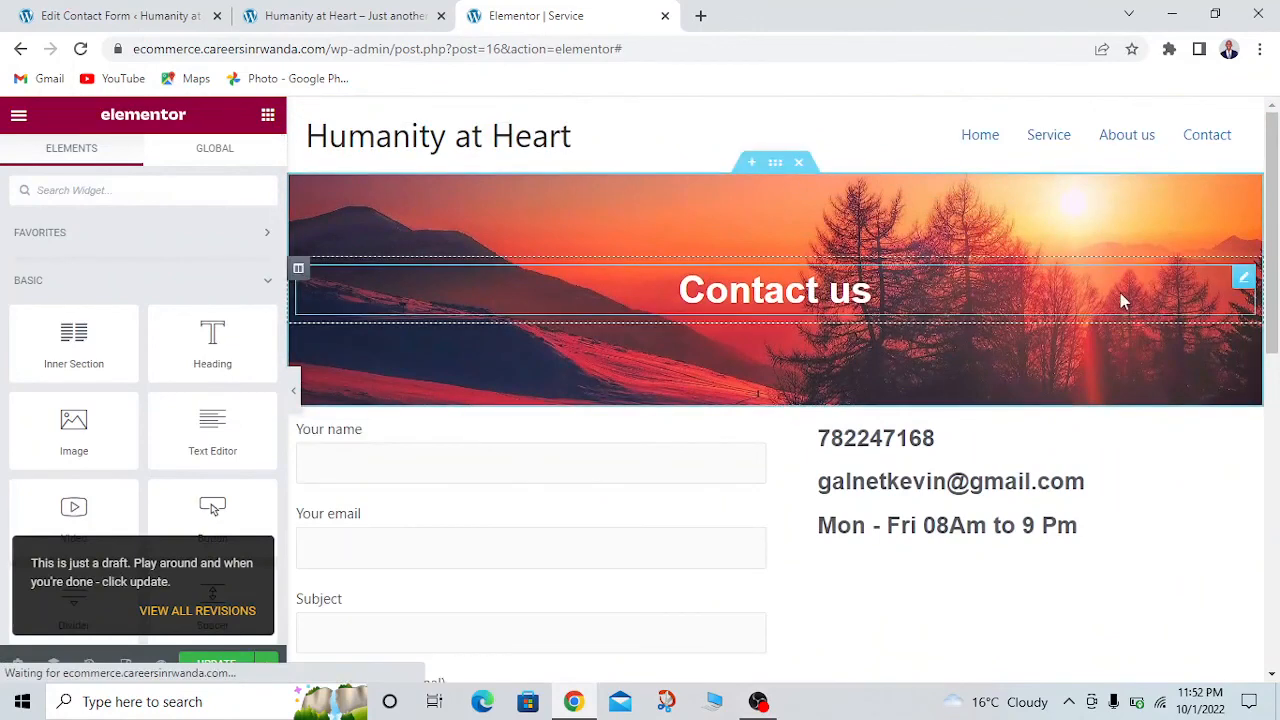
drag(1276, 312, 1278, 441)
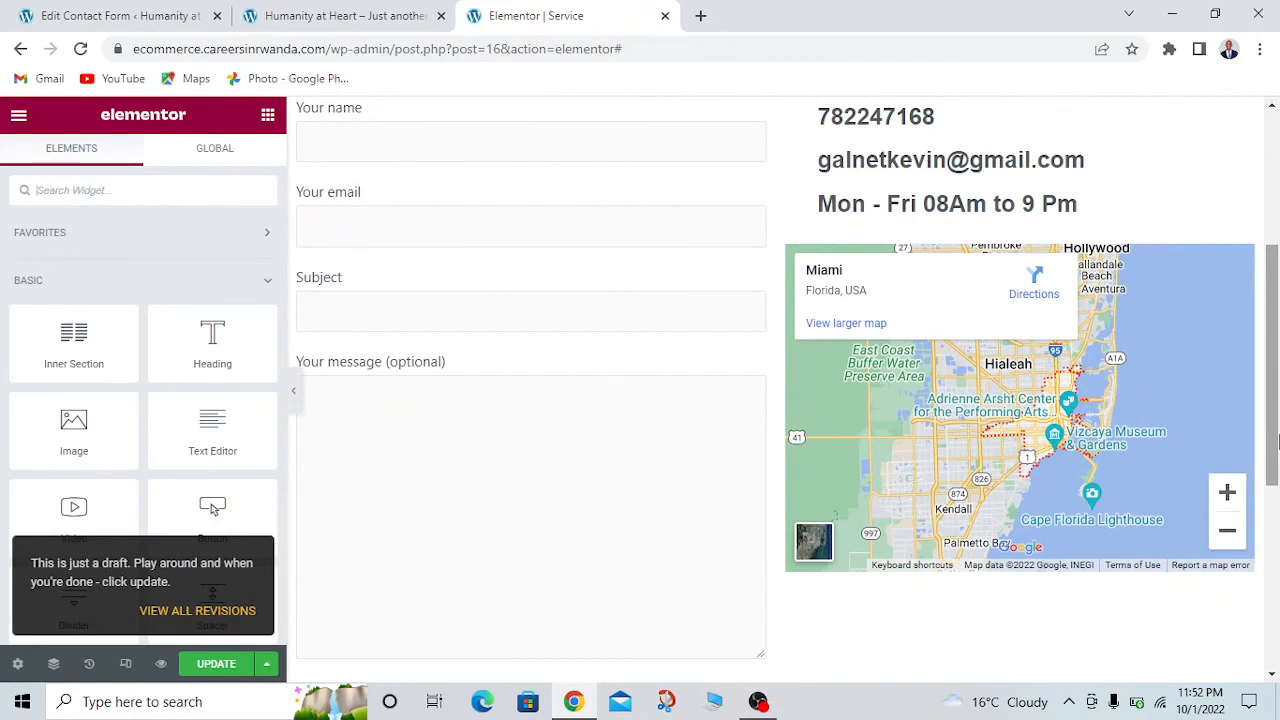
drag(1278, 441, 1278, 420)
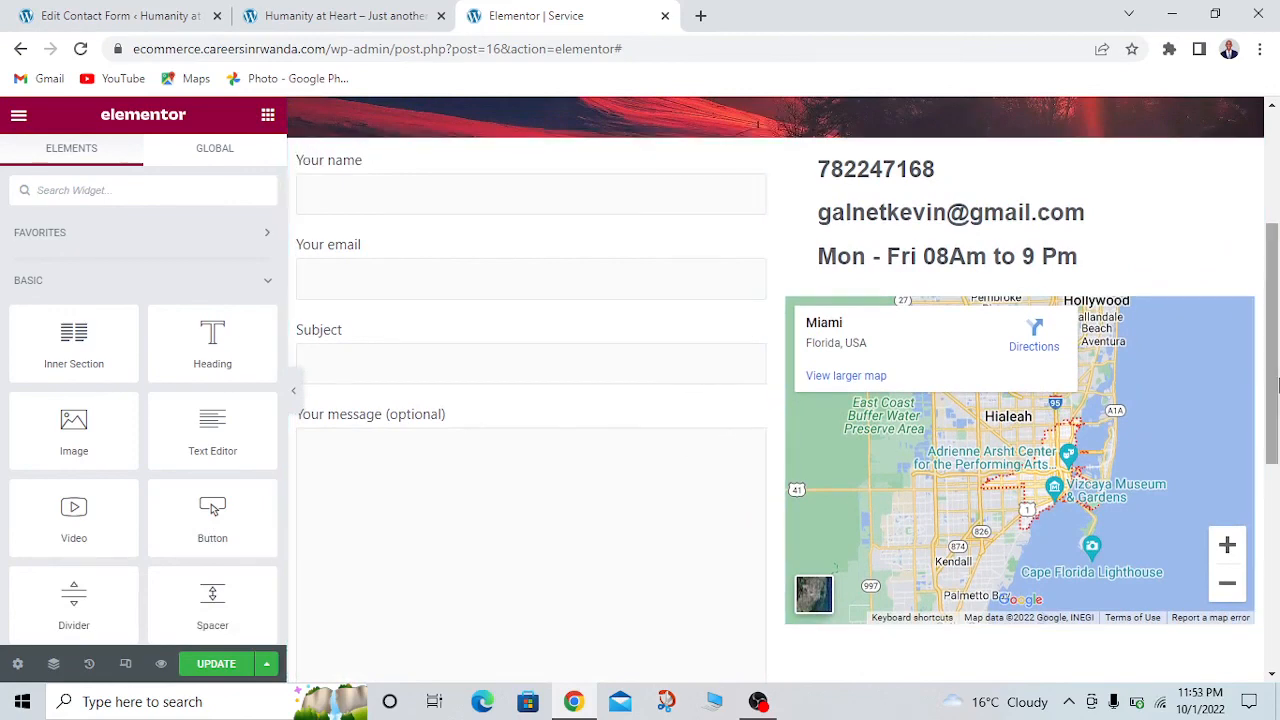
drag(1278, 372, 1278, 312)
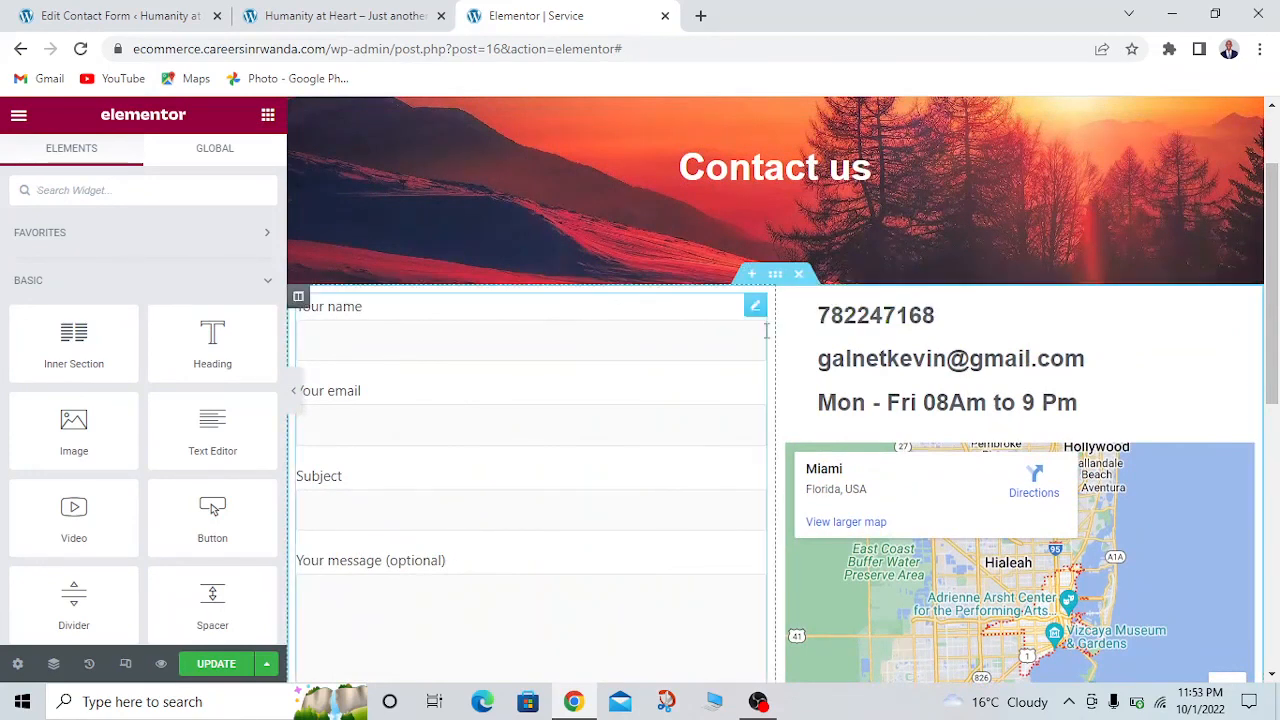
Step: Set the contact section's Height to Min Height with a 450 px minimum
click(776, 275)
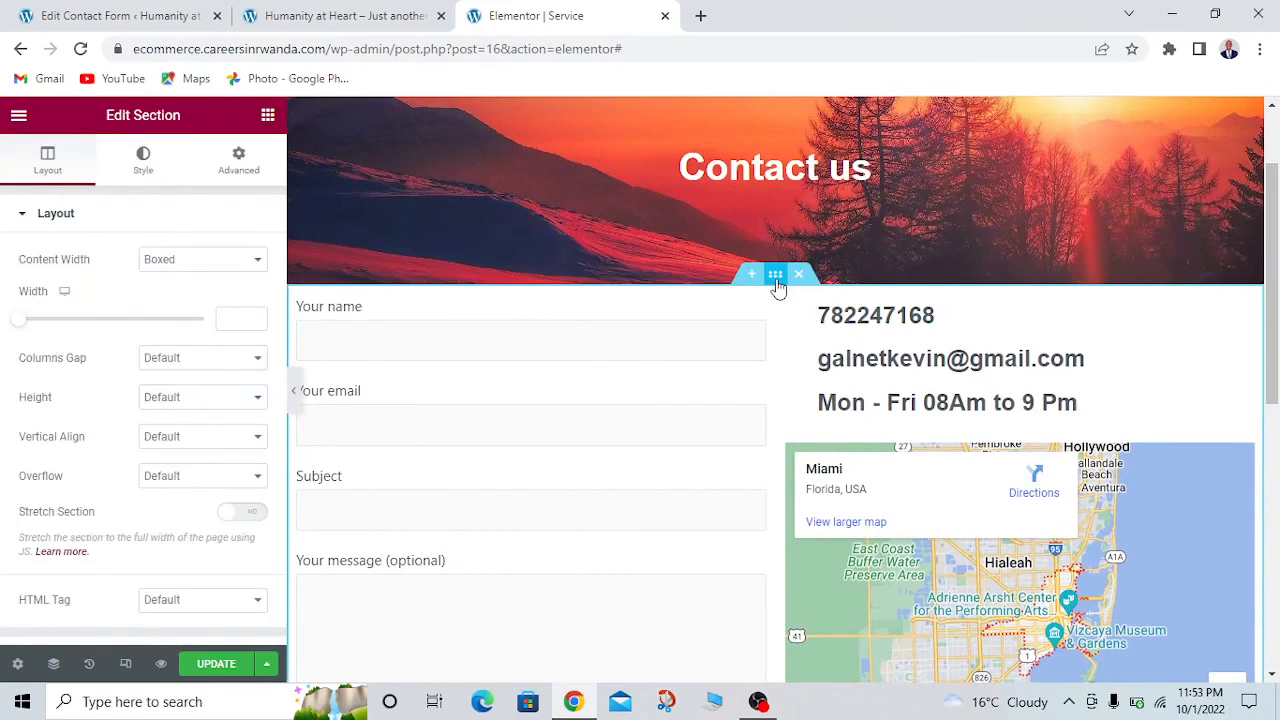
click(192, 397)
click(185, 446)
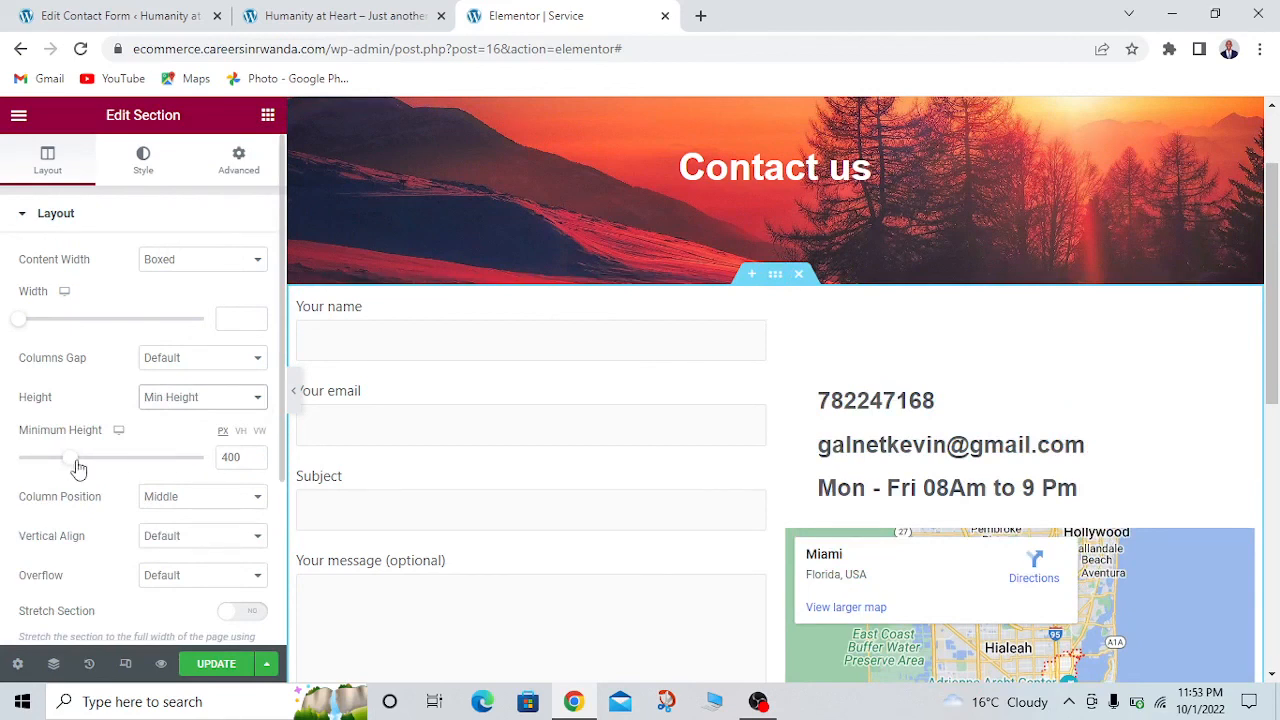
double_click(230, 457)
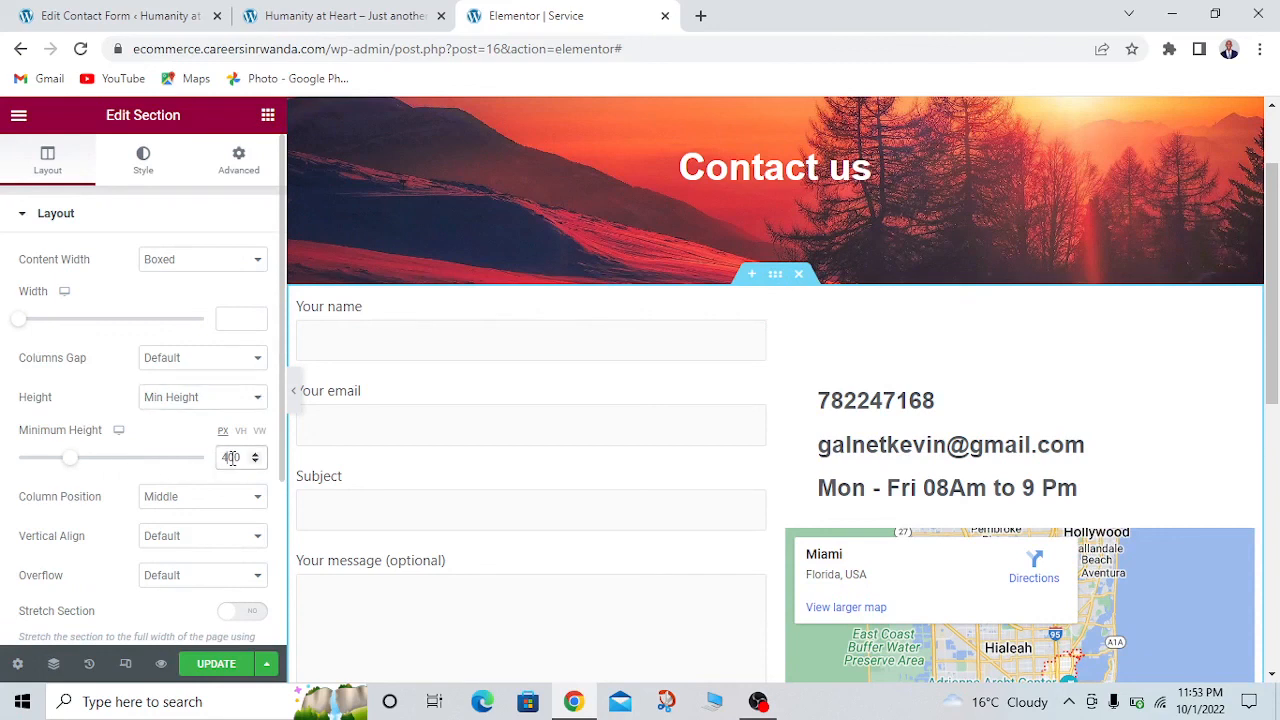
text(450)
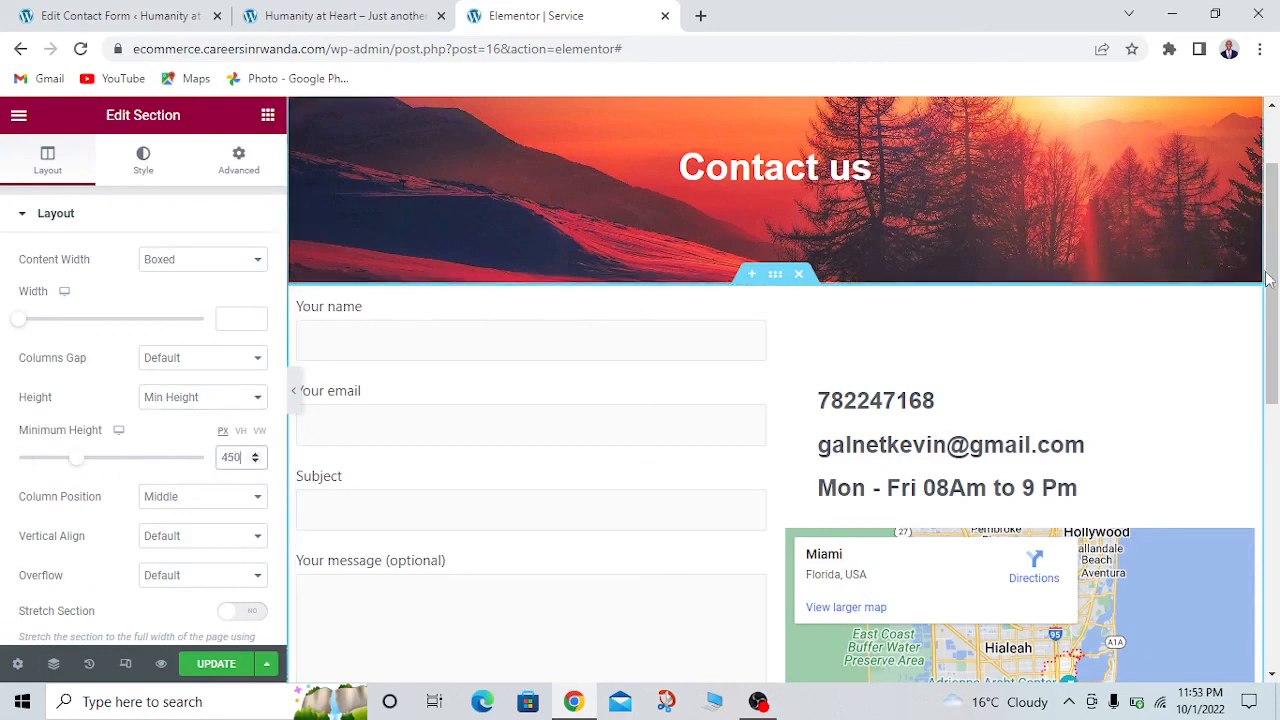
scroll(1274, 290, down, 1)
scroll(1274, 290, down, 2)
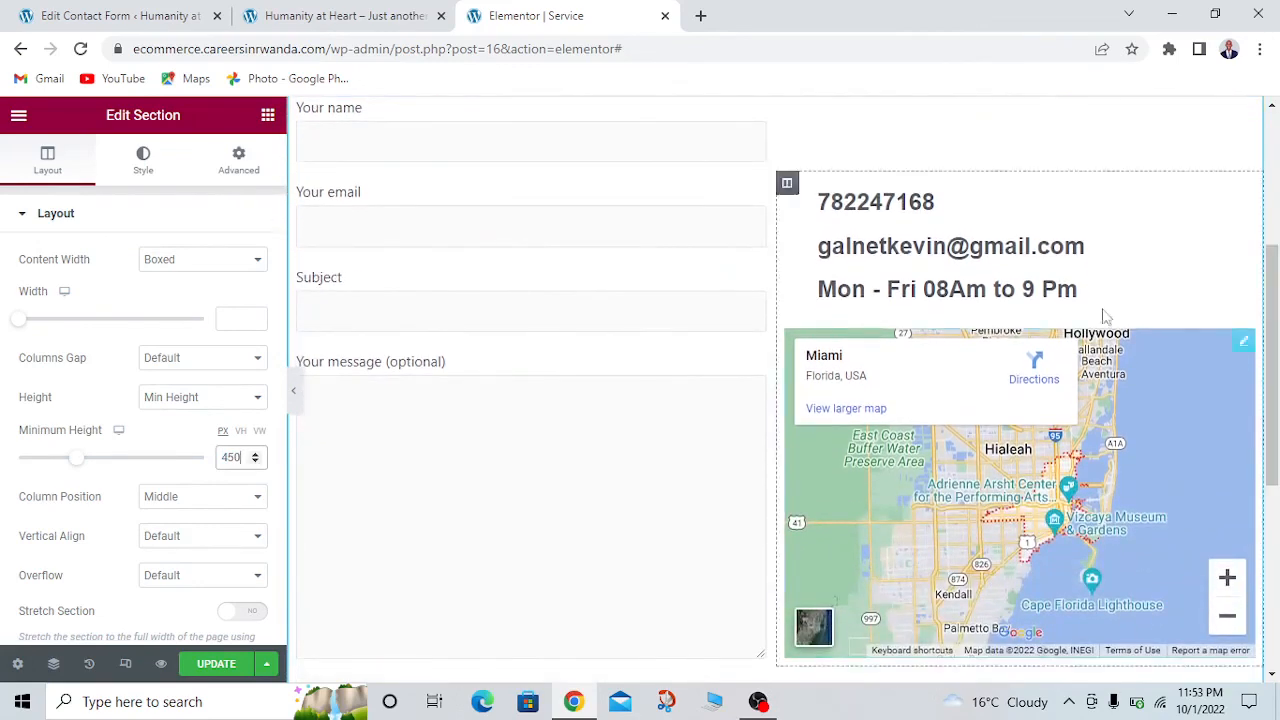
Step: Unlink the contact section's padding sides and try 10 for the right padding
click(239, 158)
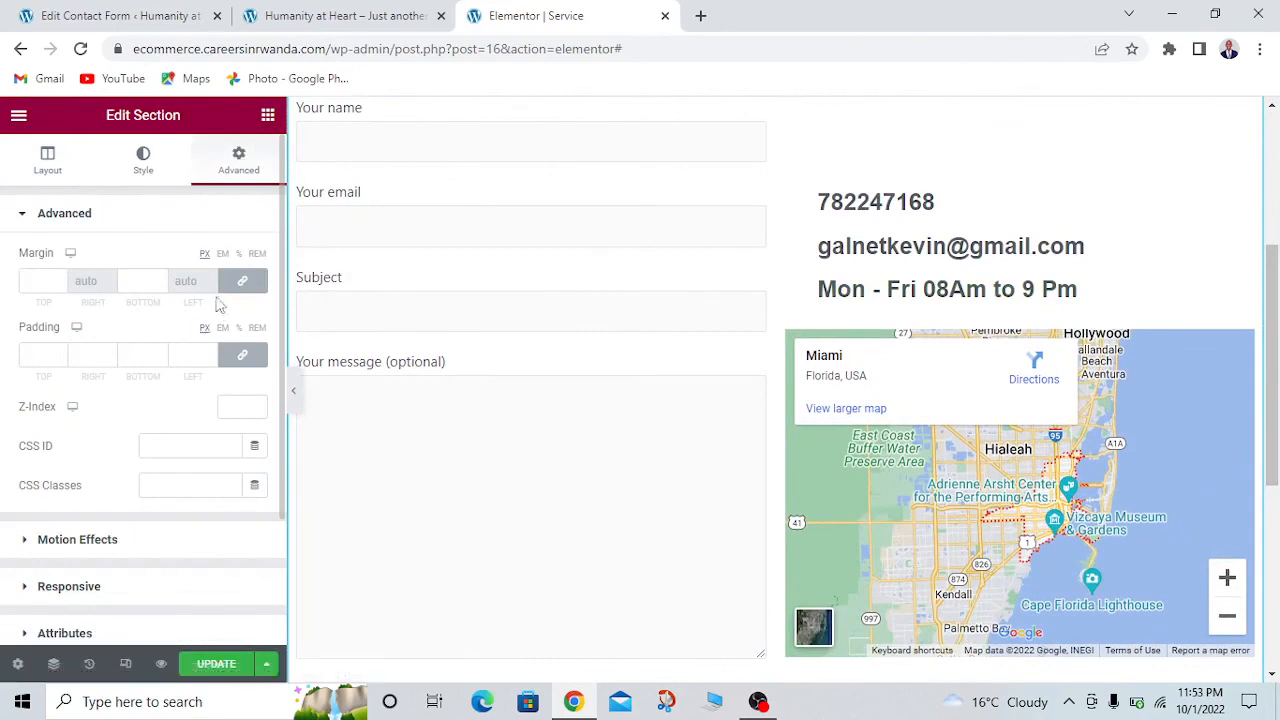
click(241, 357)
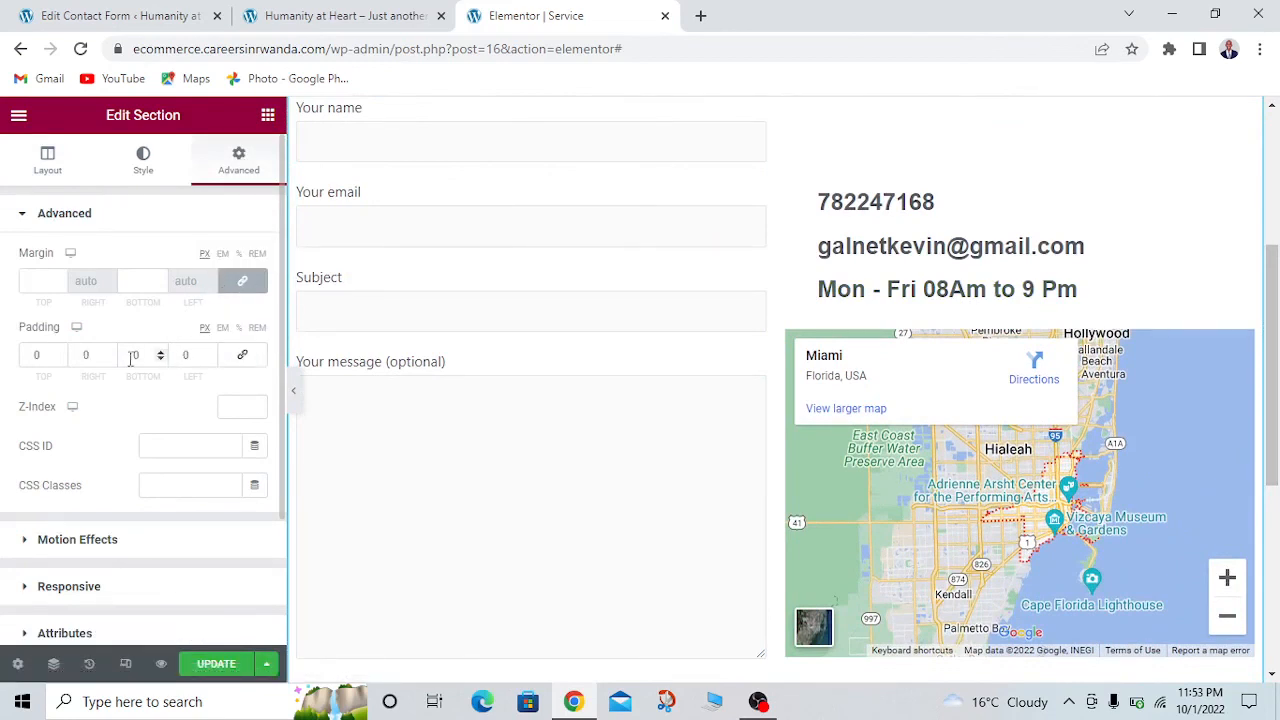
click(49, 355)
click(96, 357)
text(10)
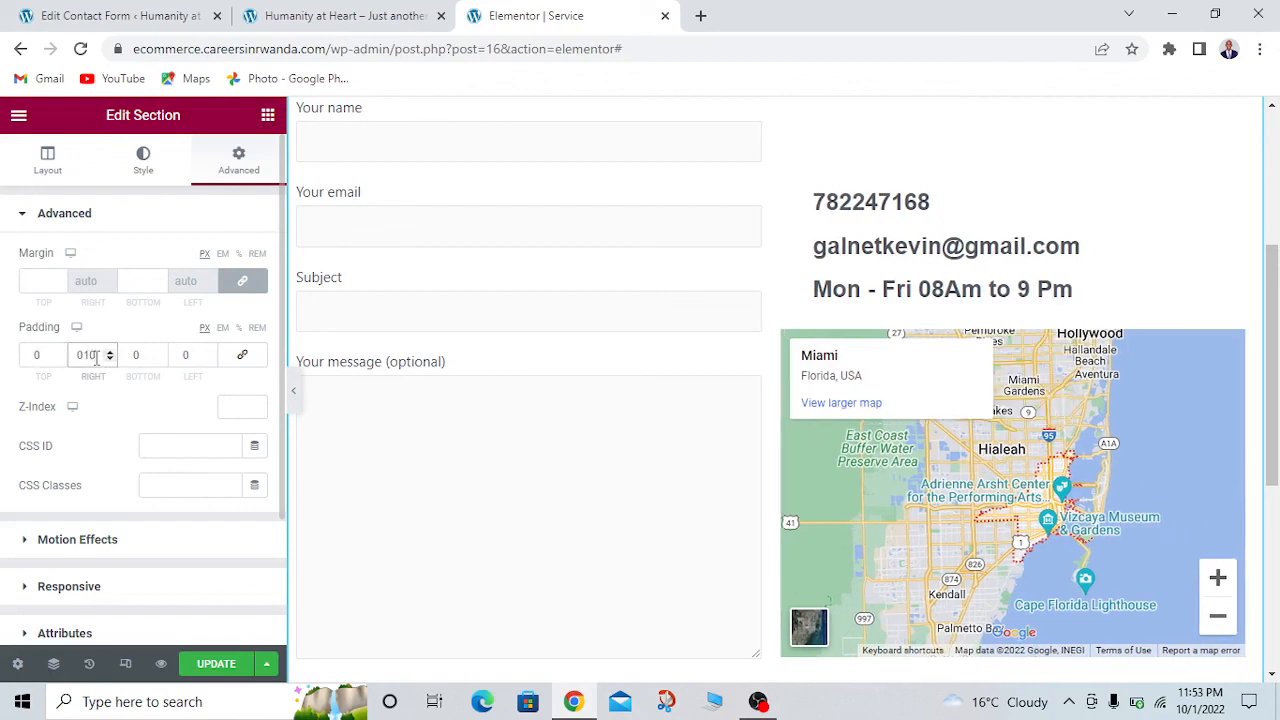
Step: Relink the padding so every side returns to 0, then update the Service page
click(238, 360)
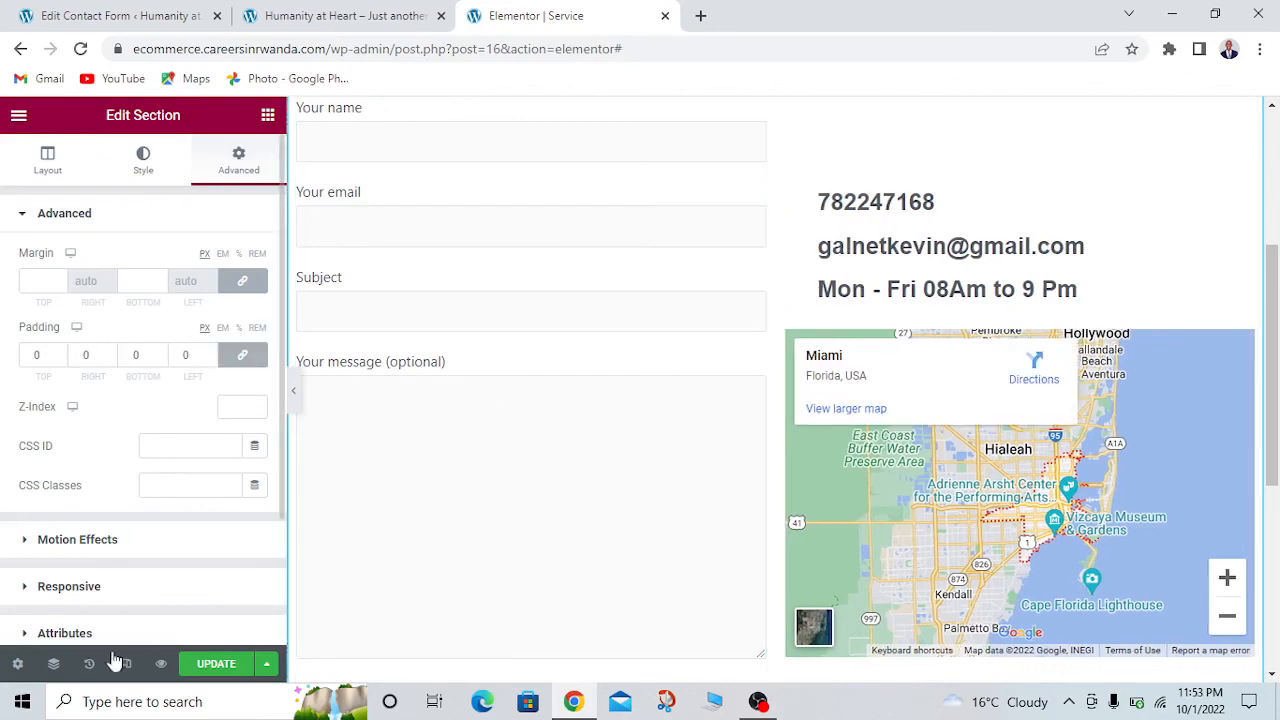
click(229, 667)
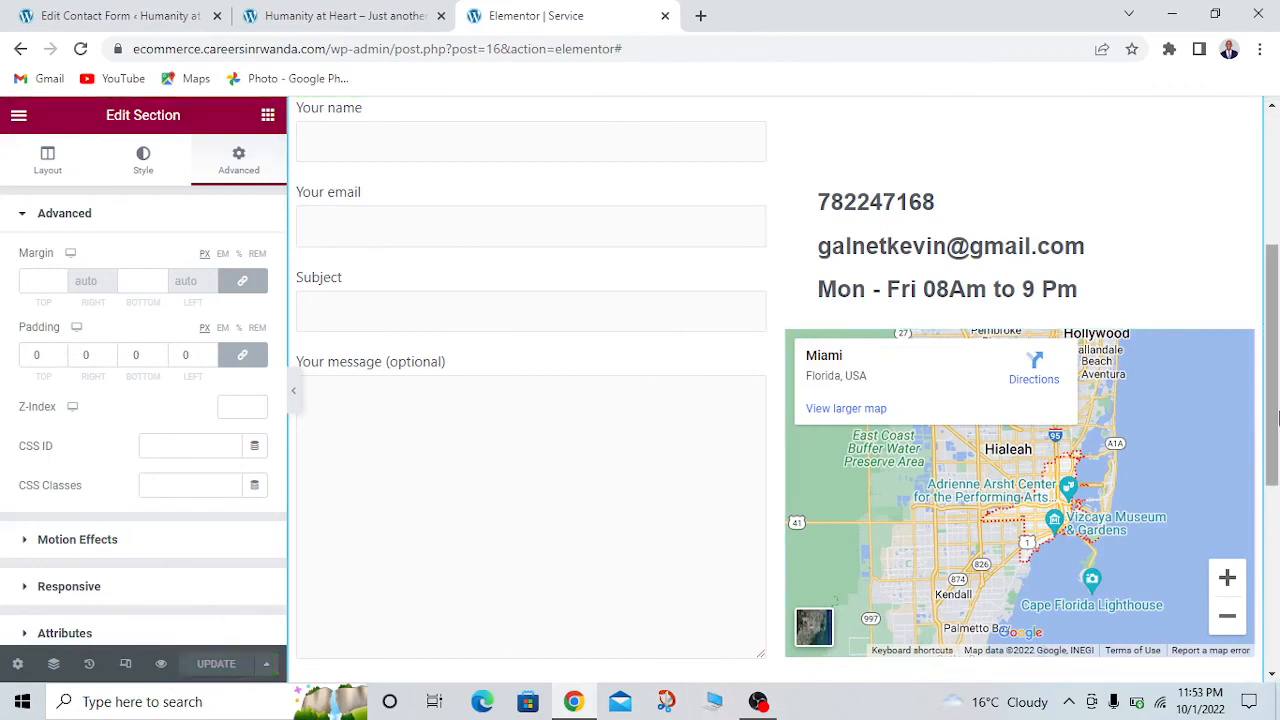
drag(1276, 416, 1276, 370)
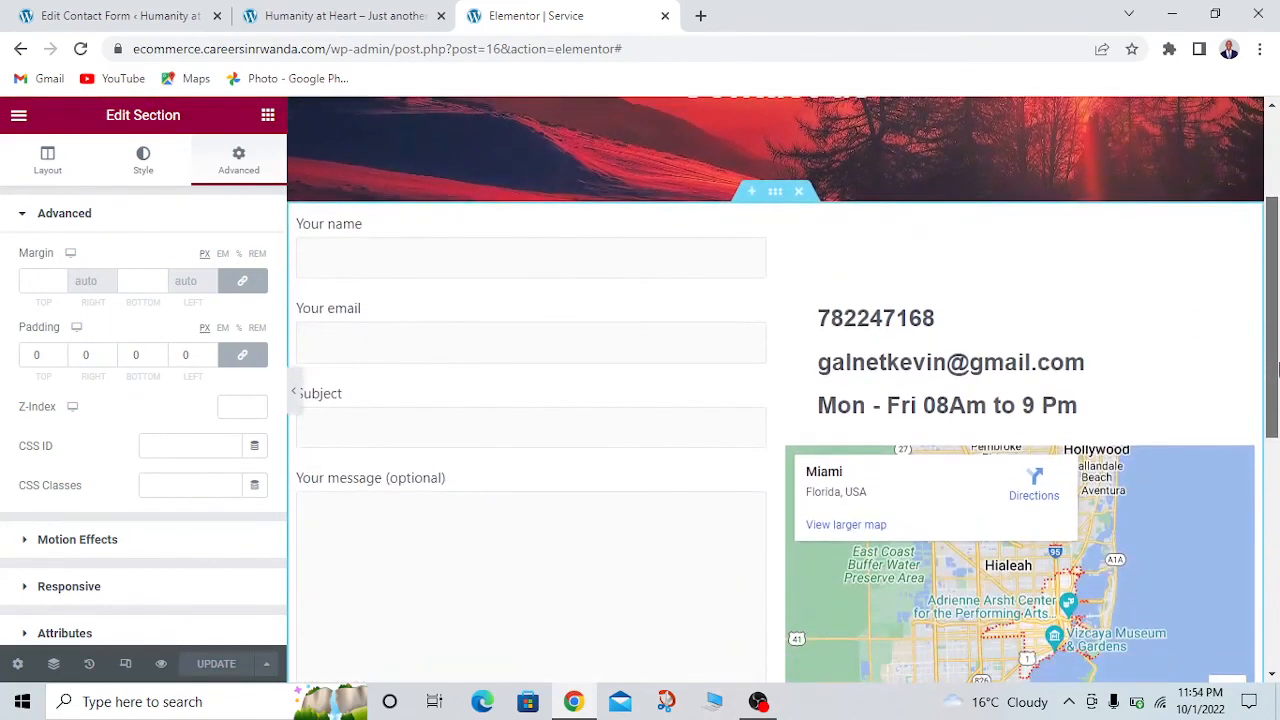